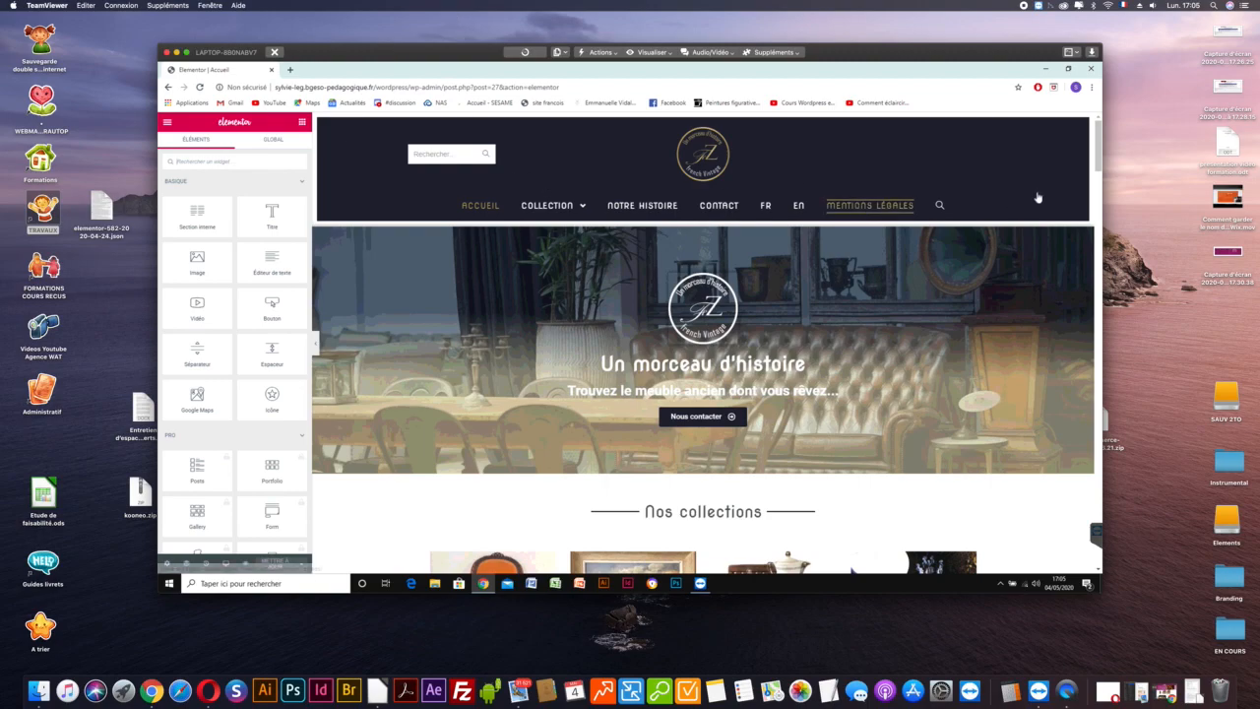
{"action": "left_click_drag", "start_coordinate": [1097, 158], "coordinate": [1100, 169]}
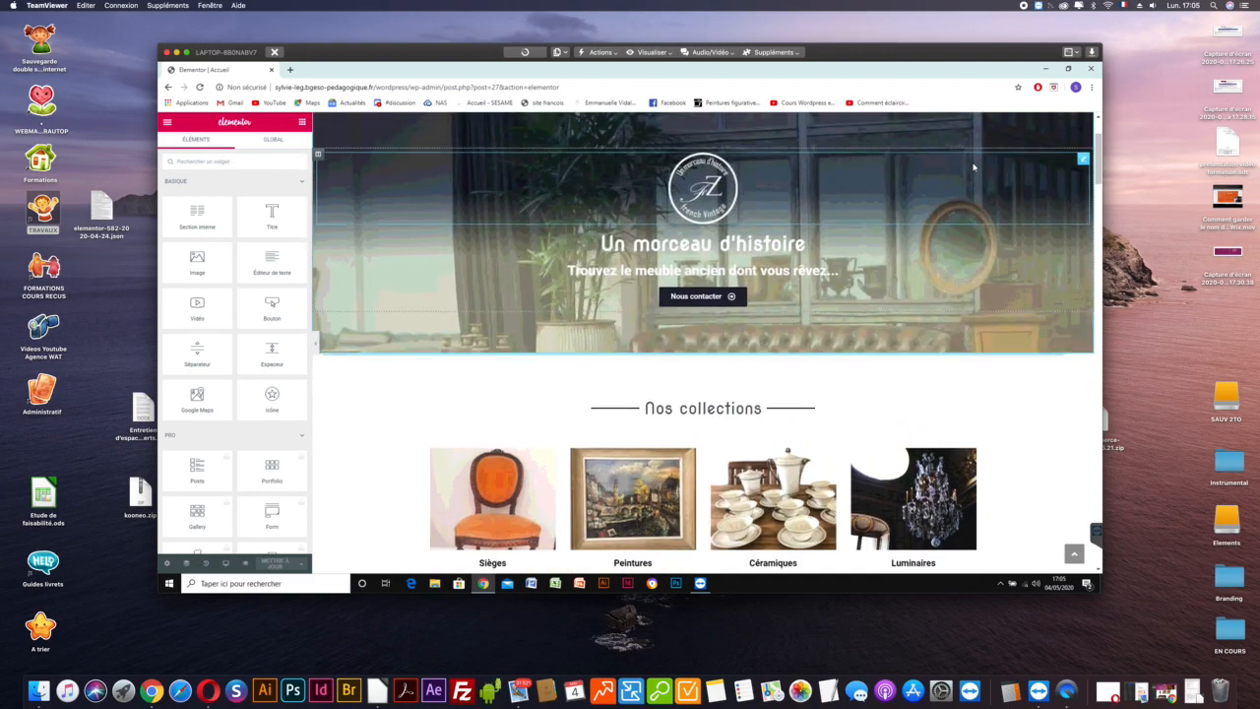
{"action": "scroll", "coordinate": [973, 167], "scroll_direction": "up", "scroll_amount": 1}
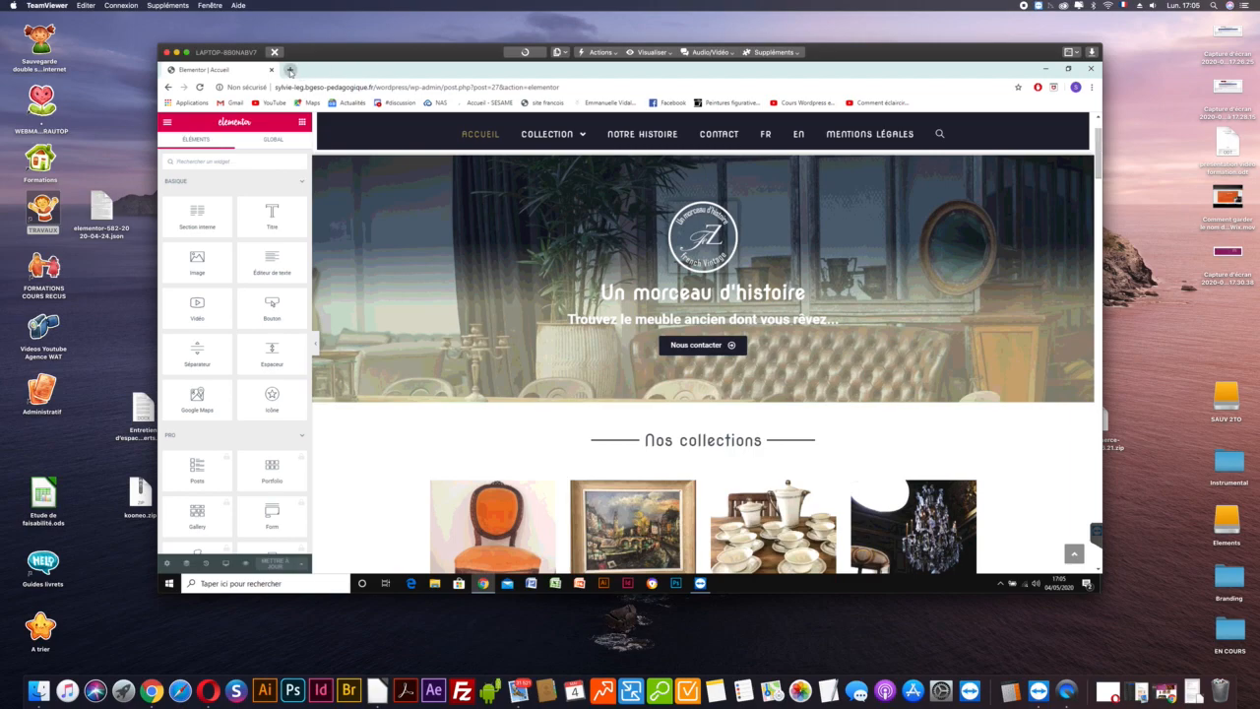
Search the web for "pf3m menuiserie" in a new browser tab and open the PF3M Menuiseries home page from the results.
{"action": "left_click", "coordinate": [289, 70]}
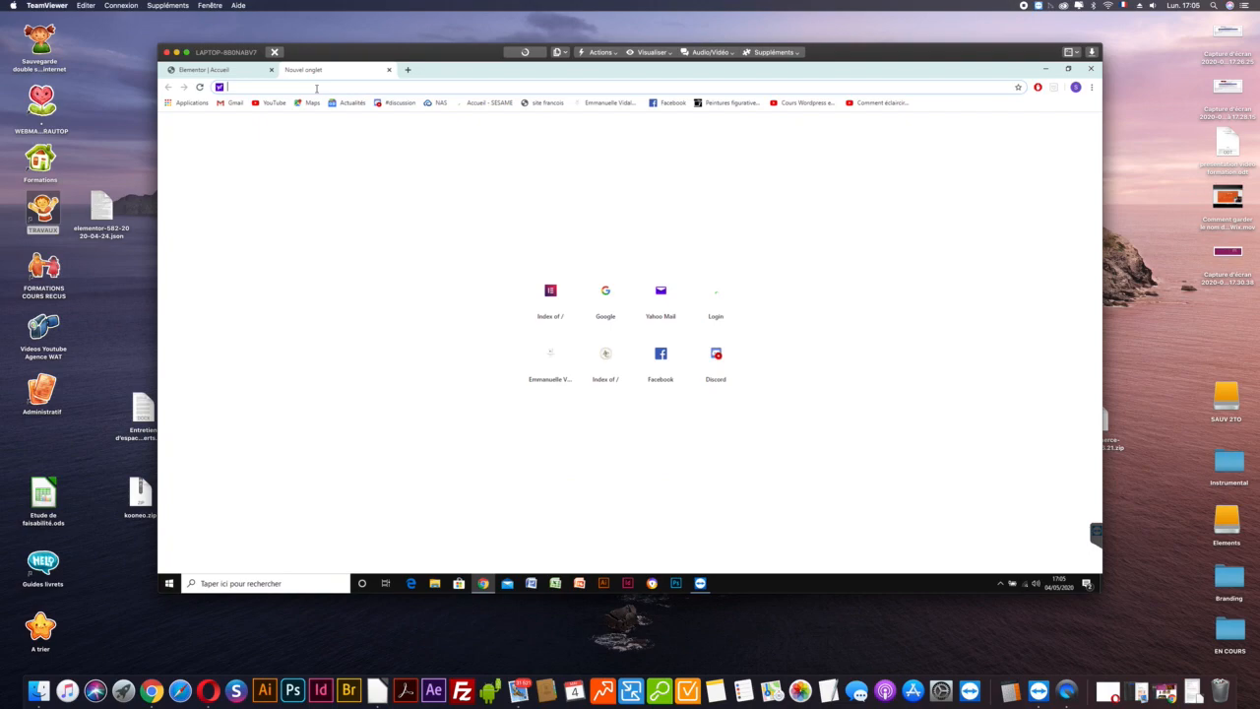
{"action": "type", "text": "pf"}
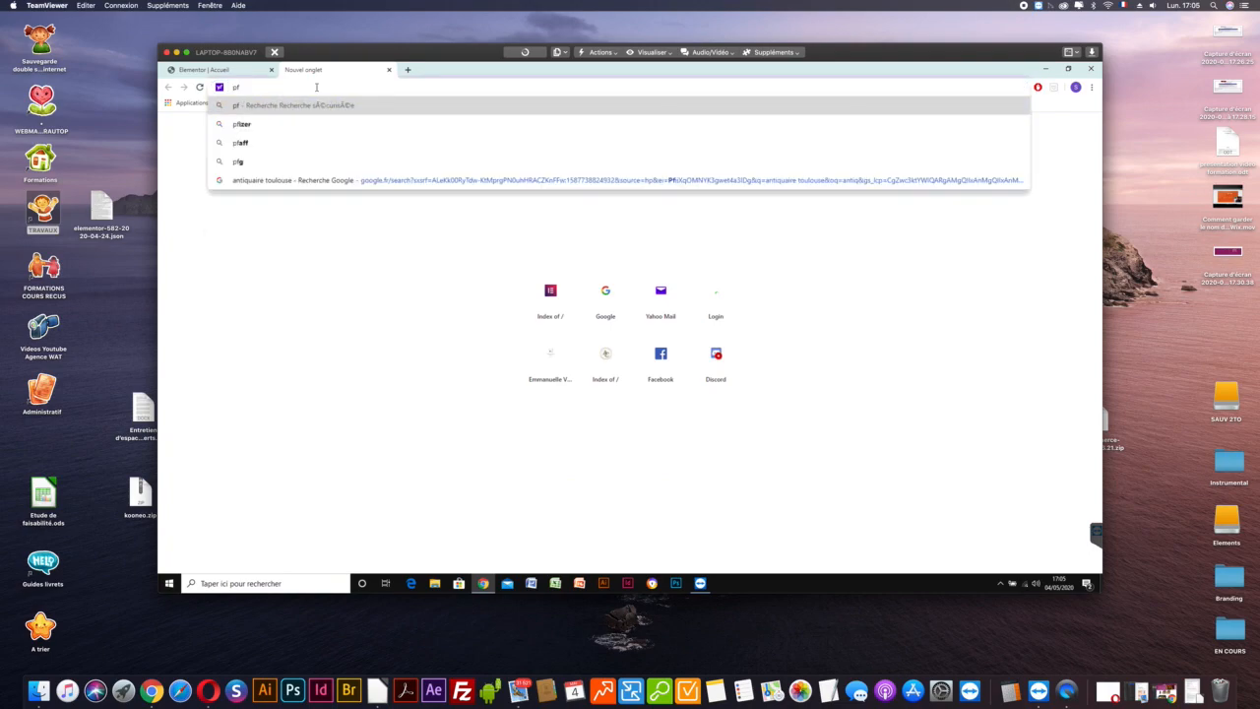
{"action": "type", "text": "3u"}
{"action": "key", "text": "BackSpace"}
{"action": "type", "text": "m menuiserie"}
{"action": "key", "text": "Return"}
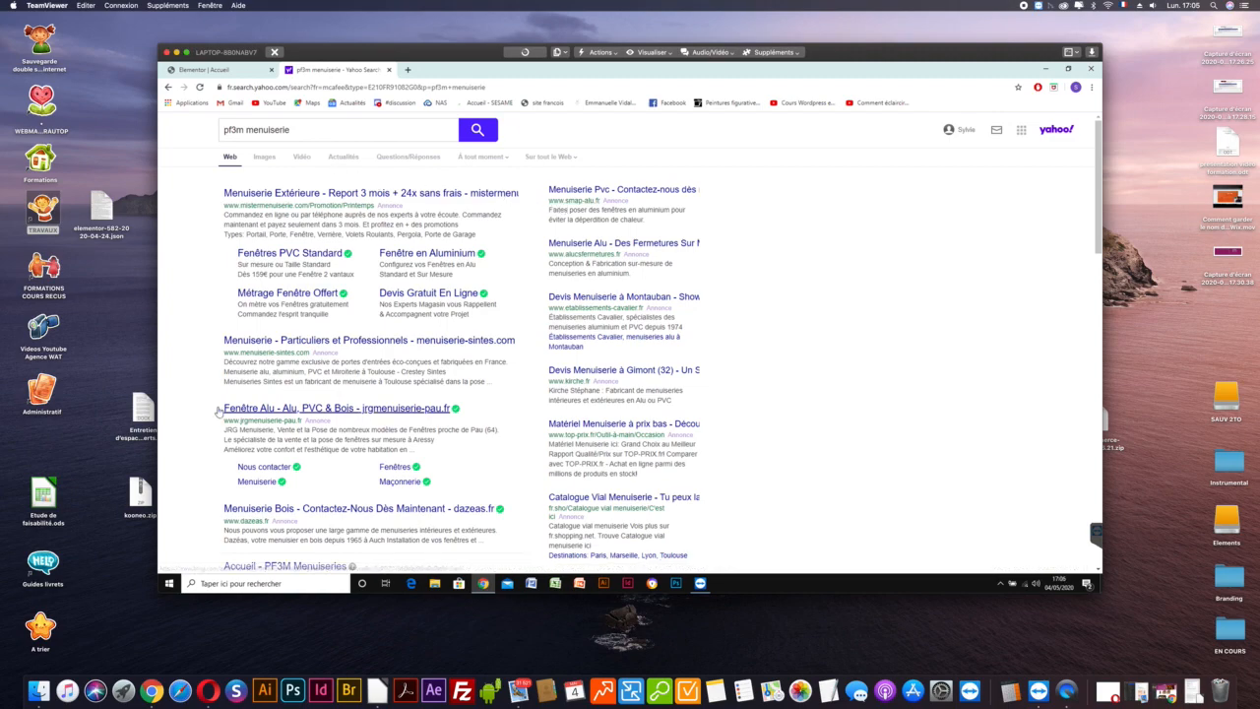
{"action": "scroll", "coordinate": [219, 411], "scroll_direction": "down", "scroll_amount": 2}
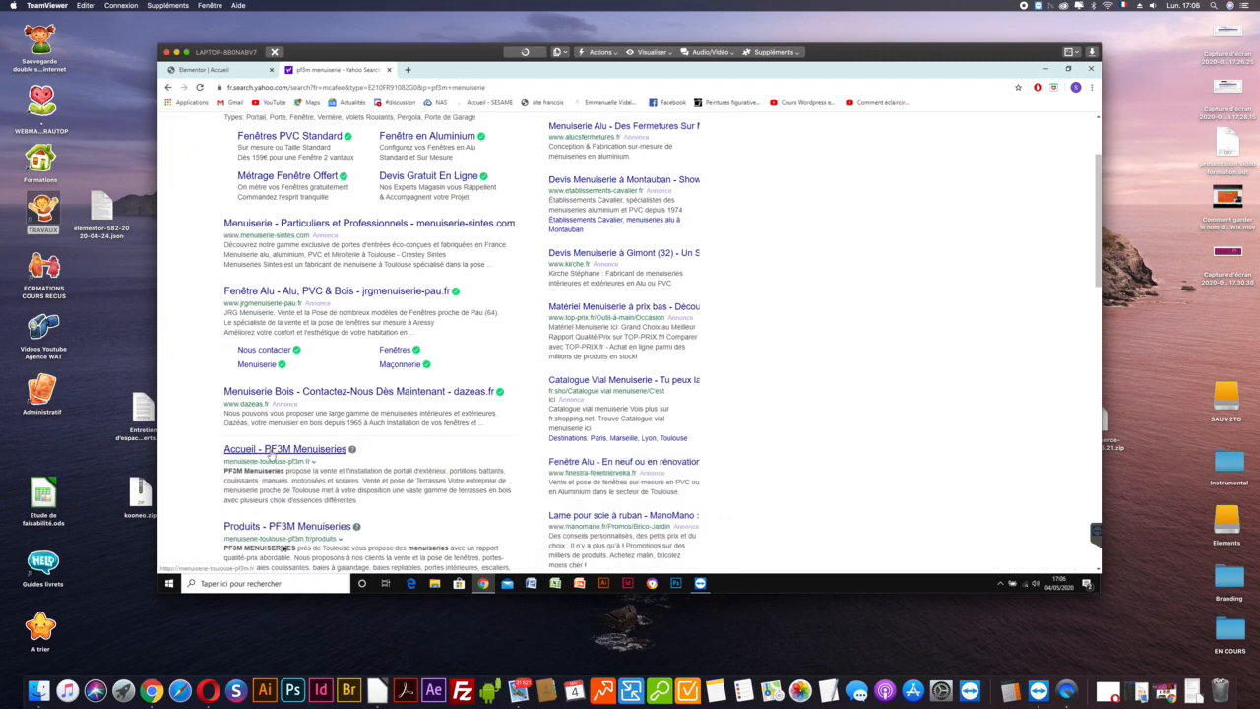
{"action": "left_click", "coordinate": [270, 452]}
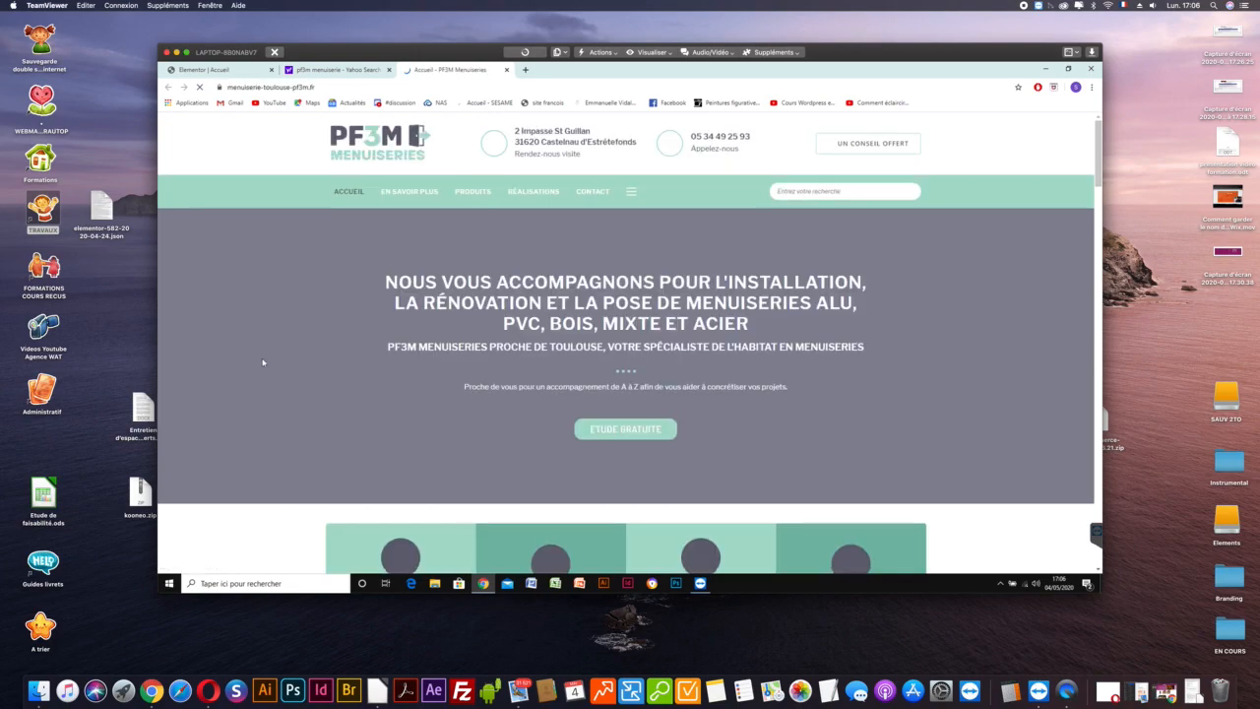
Examine the PF3M Menuiseries home page down to the footer and its legal links, comparing it with the home page open in Elementor.
{"action": "scroll", "coordinate": [265, 368], "scroll_direction": "down", "scroll_amount": 2}
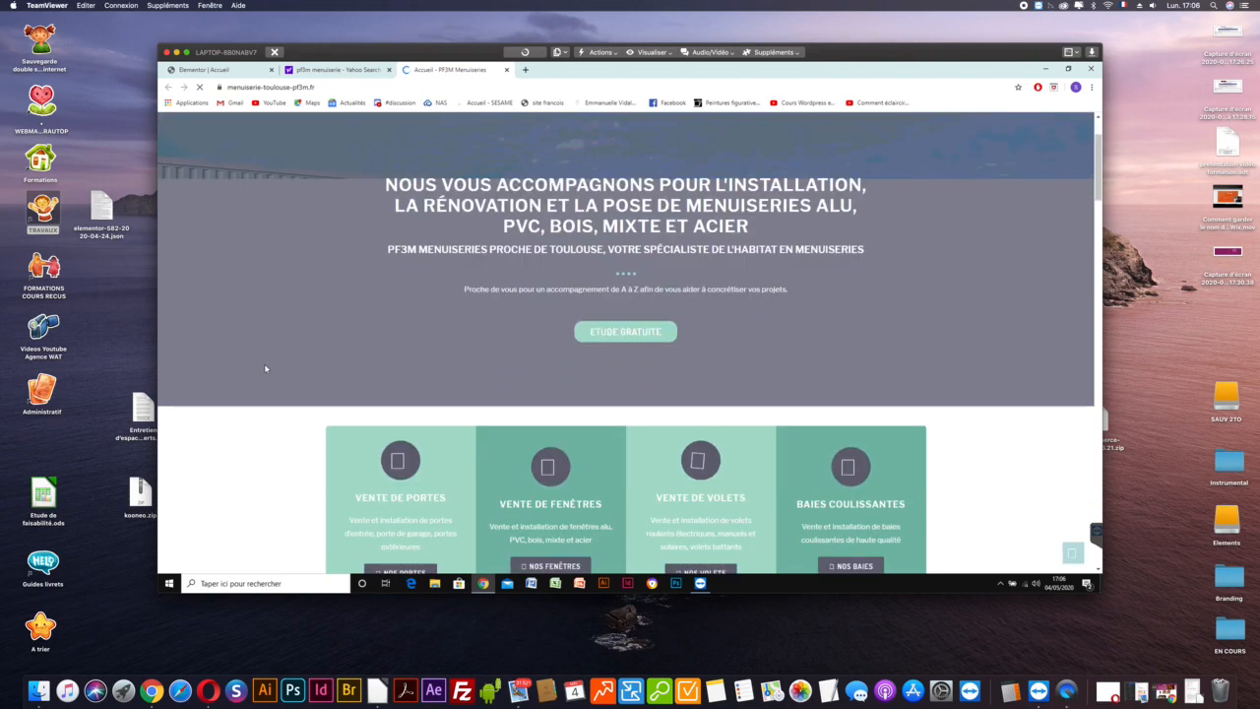
{"action": "scroll", "coordinate": [274, 349], "scroll_direction": "down", "scroll_amount": 15}
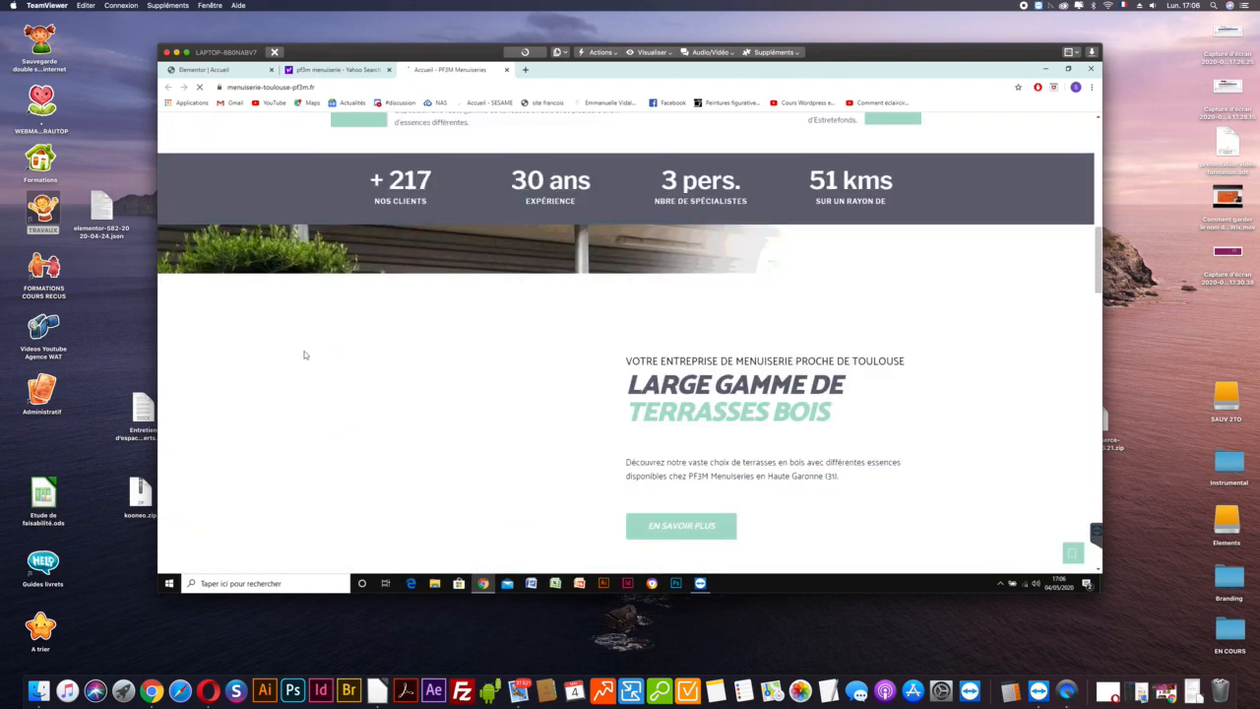
{"action": "scroll", "coordinate": [303, 355], "scroll_direction": "down", "scroll_amount": 10}
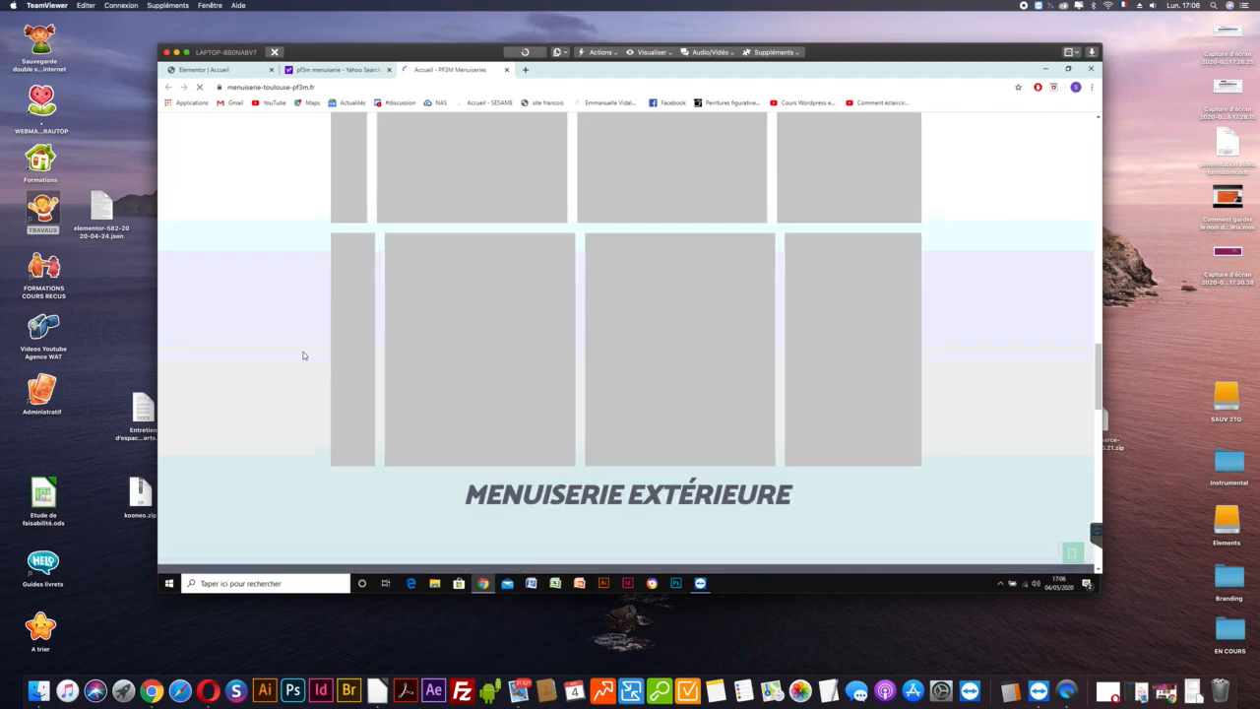
{"action": "scroll", "coordinate": [303, 354], "scroll_direction": "down", "scroll_amount": 3}
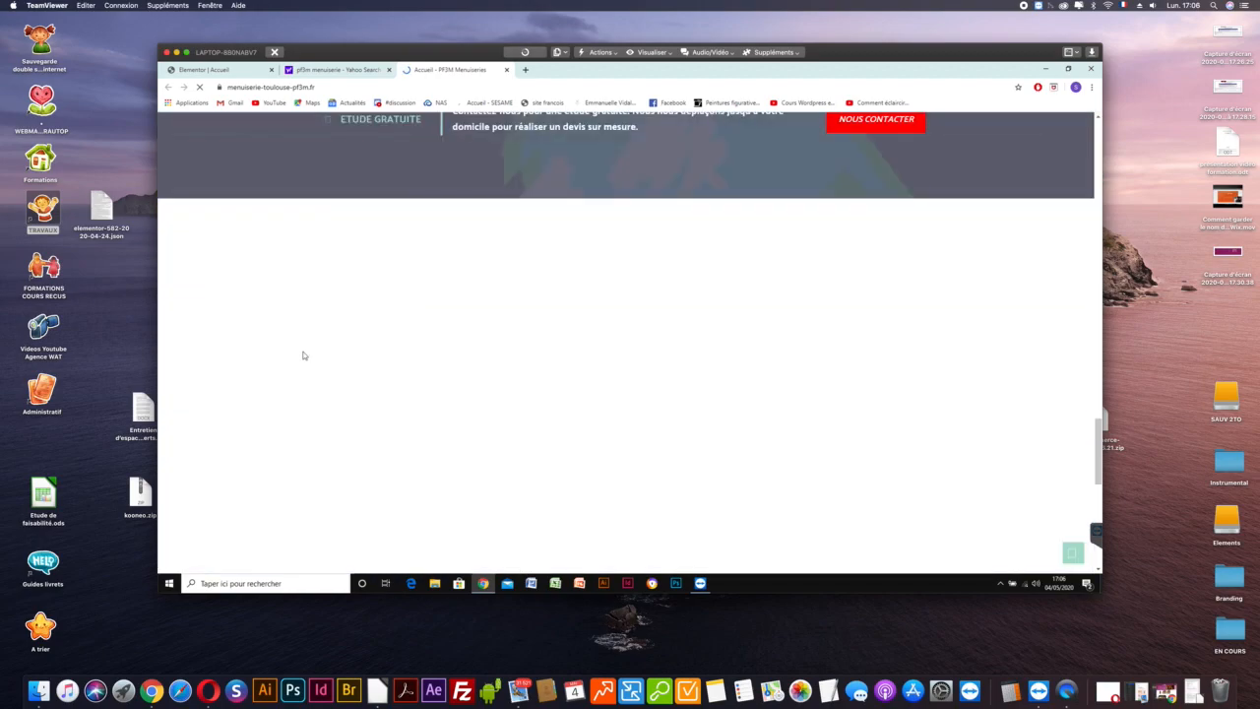
{"action": "scroll", "coordinate": [305, 356], "scroll_direction": "down", "scroll_amount": 6}
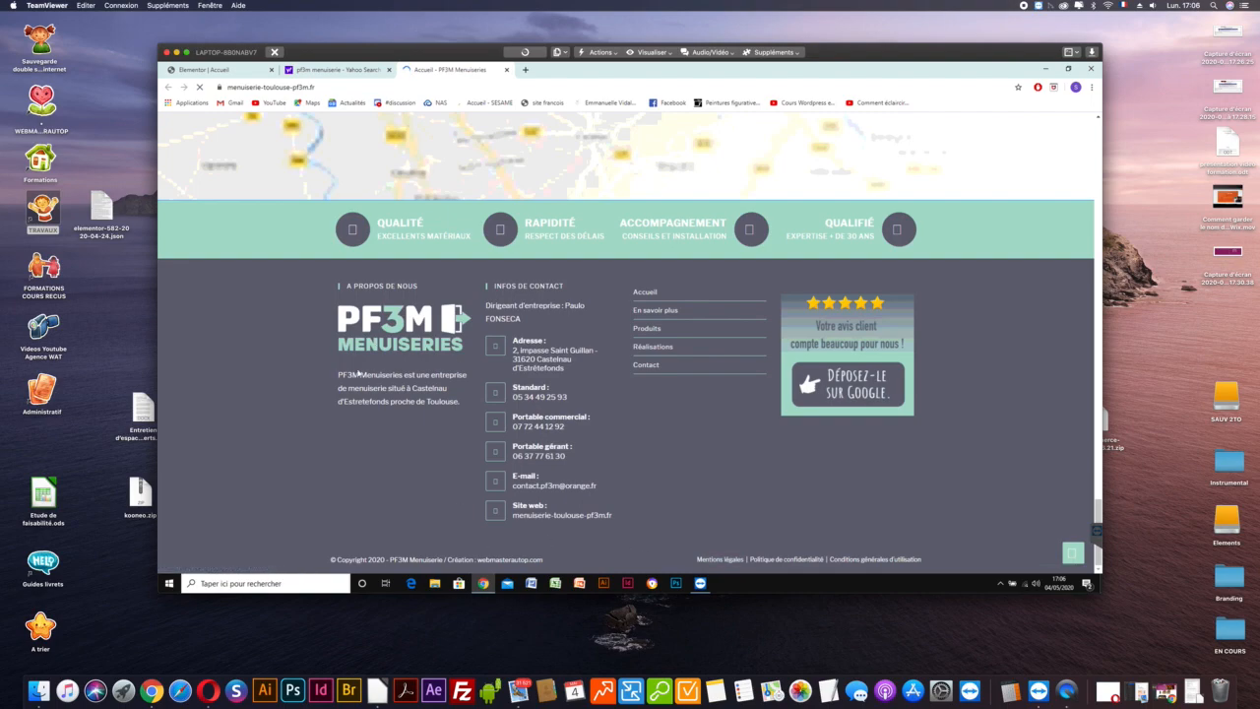
{"action": "scroll", "coordinate": [342, 361], "scroll_direction": "up", "scroll_amount": 2}
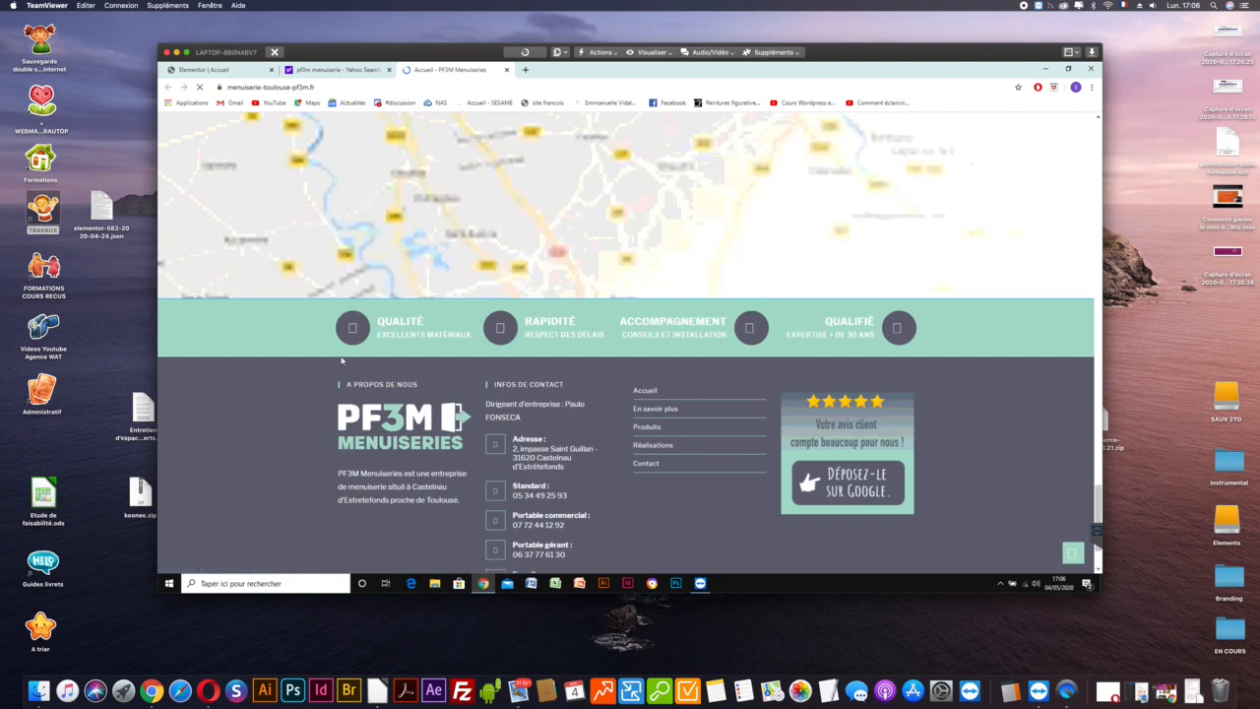
{"action": "scroll", "coordinate": [341, 361], "scroll_direction": "up", "scroll_amount": 3}
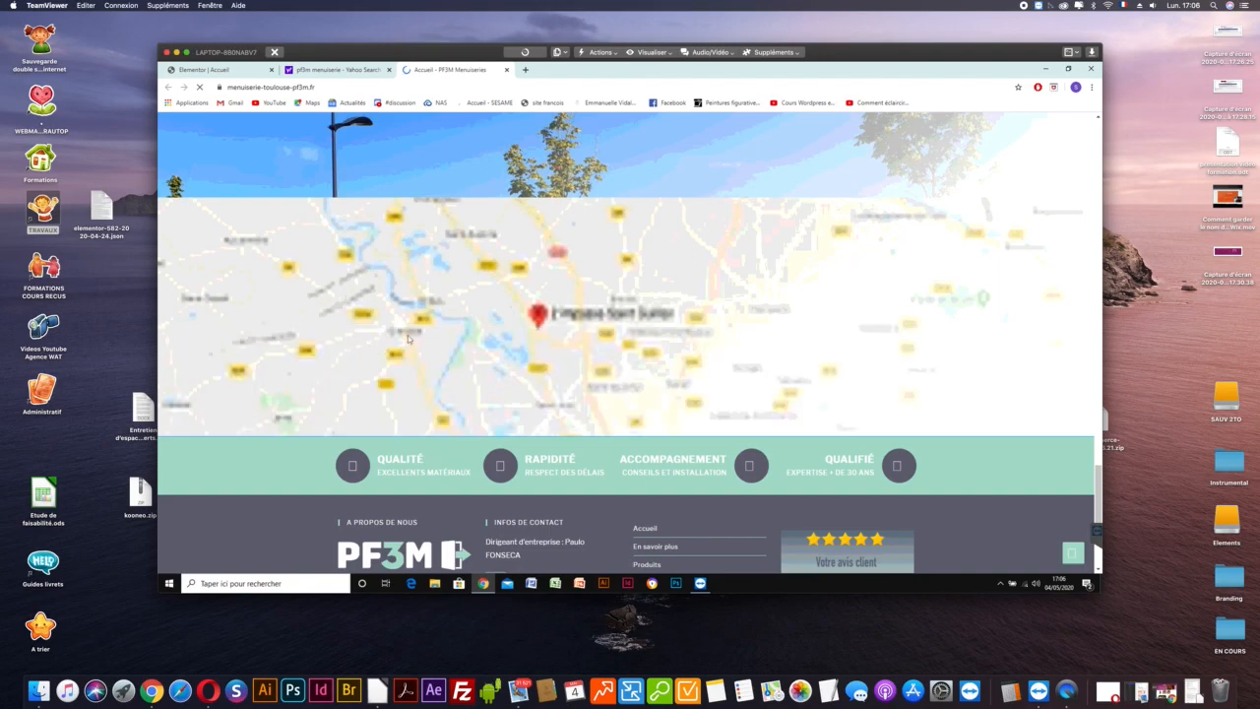
{"action": "scroll", "coordinate": [389, 344], "scroll_direction": "up", "scroll_amount": 8}
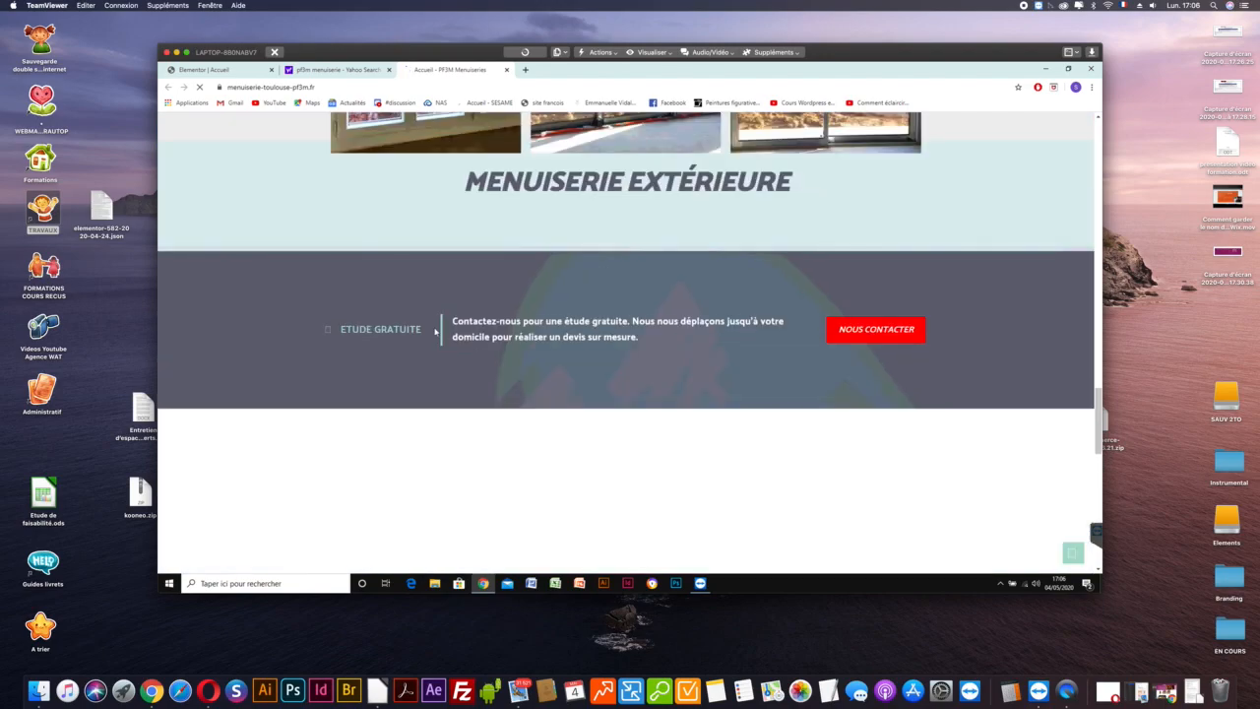
{"action": "scroll", "coordinate": [435, 332], "scroll_direction": "up", "scroll_amount": 4}
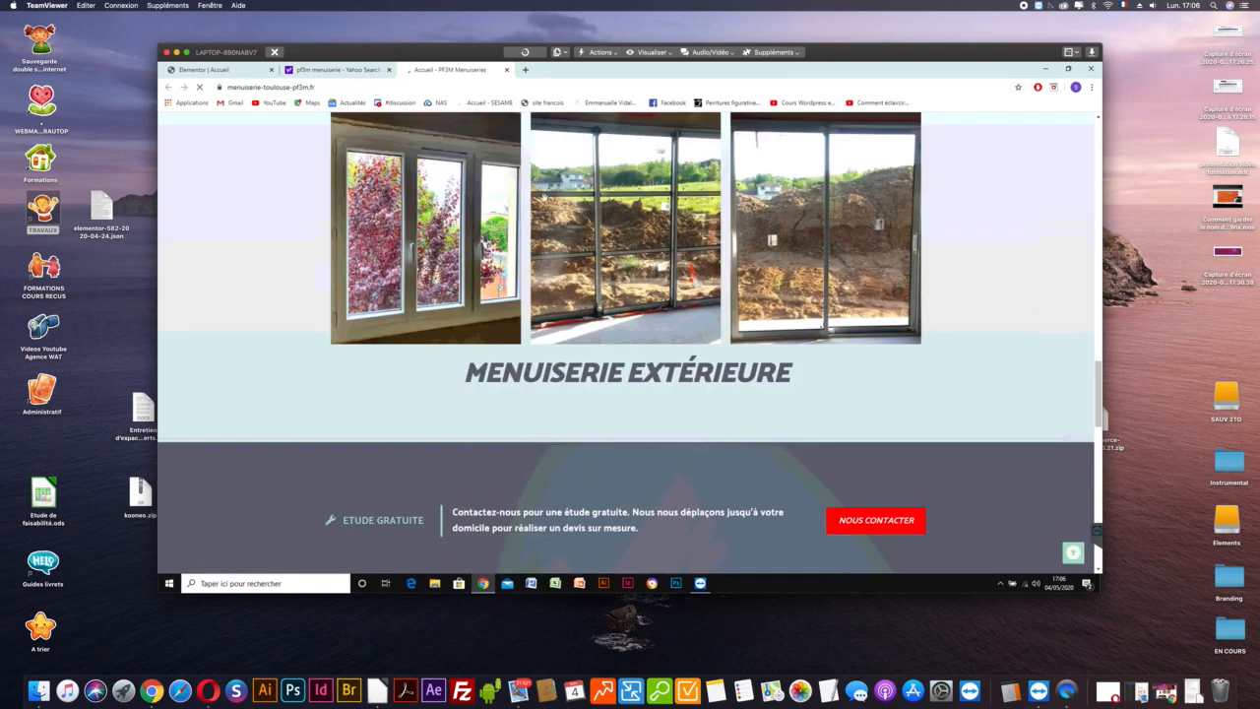
{"action": "left_click", "coordinate": [237, 71]}
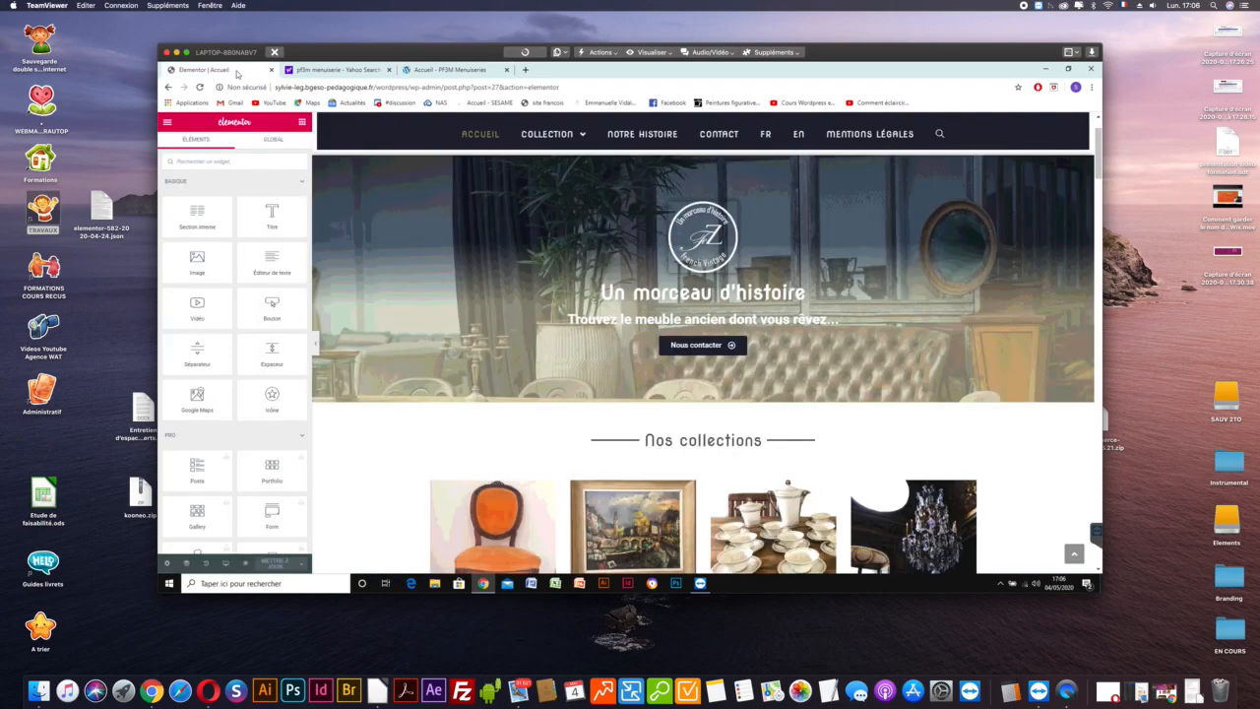
{"action": "left_click", "coordinate": [443, 75]}
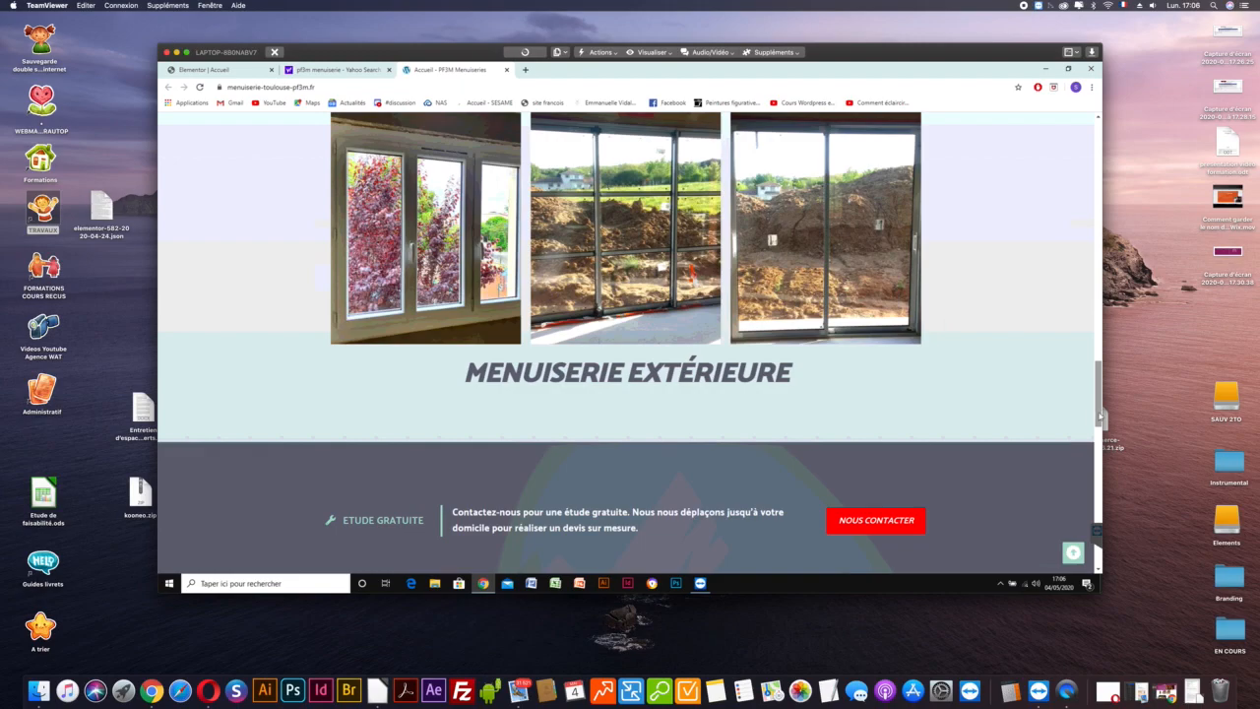
{"action": "scroll", "coordinate": [1099, 541], "scroll_direction": "down", "scroll_amount": 10}
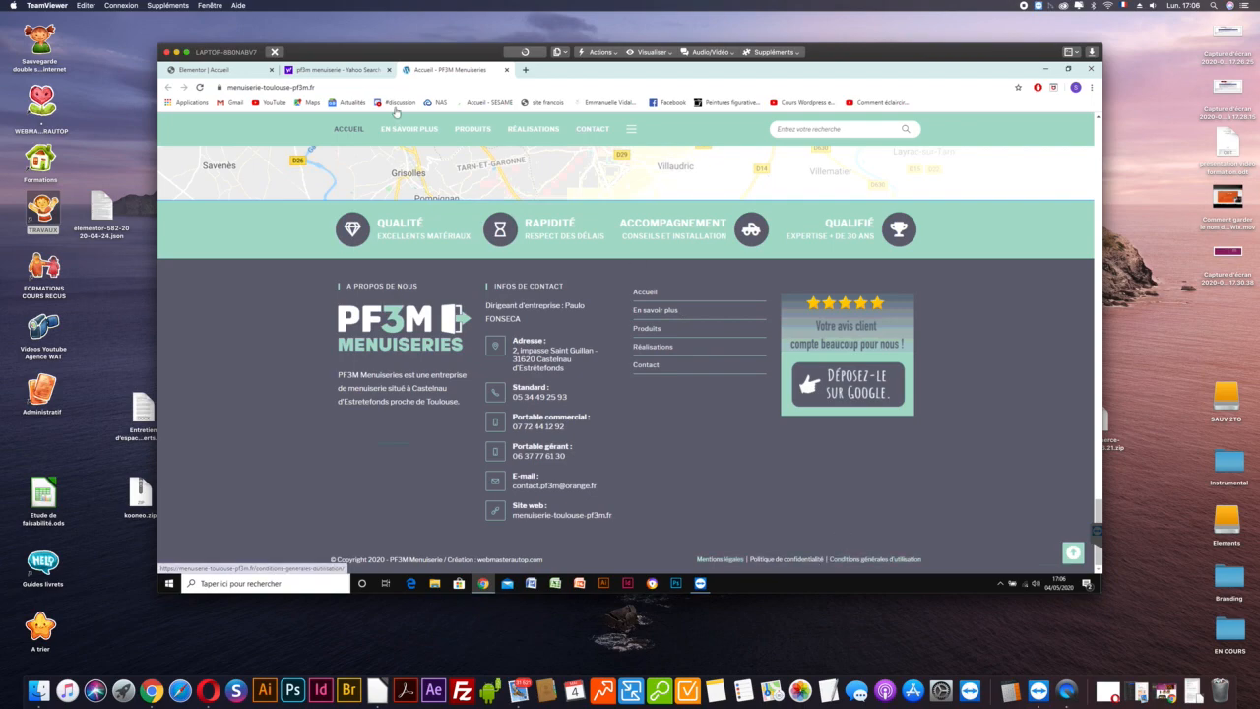
Leave the Elementor editor of the Accueil page for the WordPress dashboard and open the Menus management page under Apparence.
{"action": "left_click", "coordinate": [215, 71]}
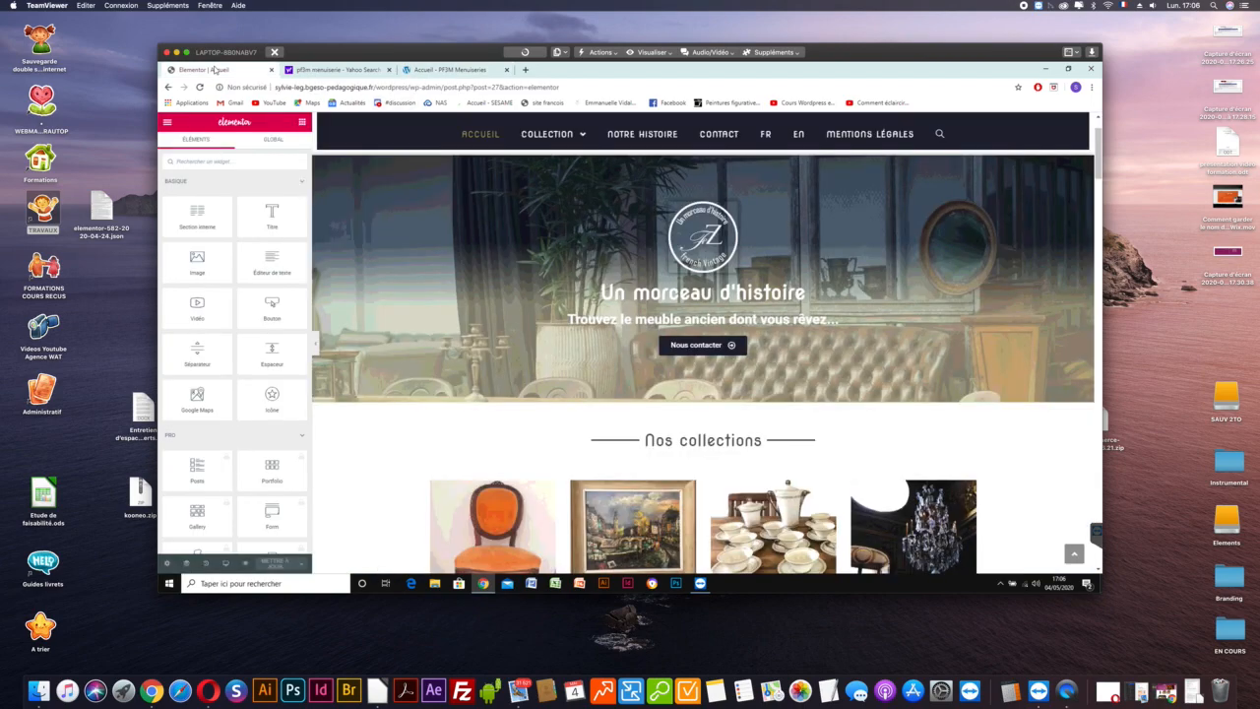
{"action": "left_click", "coordinate": [166, 125]}
{"action": "left_click", "coordinate": [208, 403]}
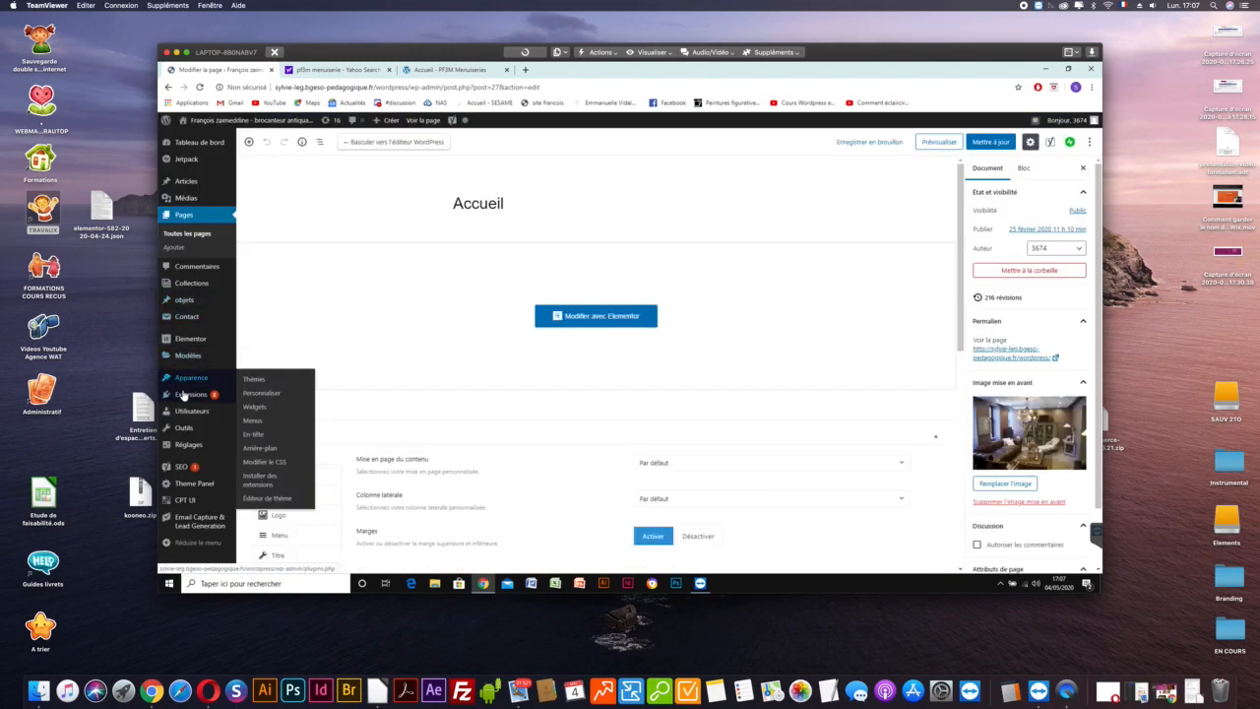
{"action": "mouse_move", "coordinate": [182, 382]}
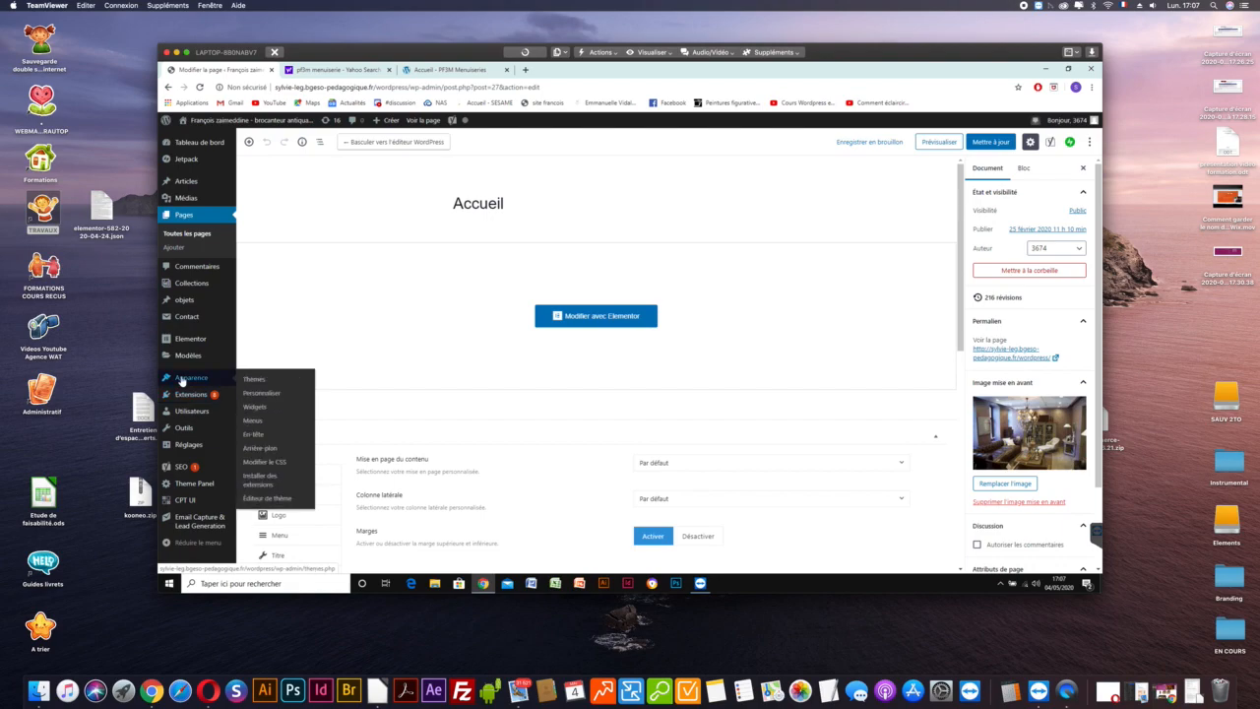
{"action": "left_click", "coordinate": [253, 421]}
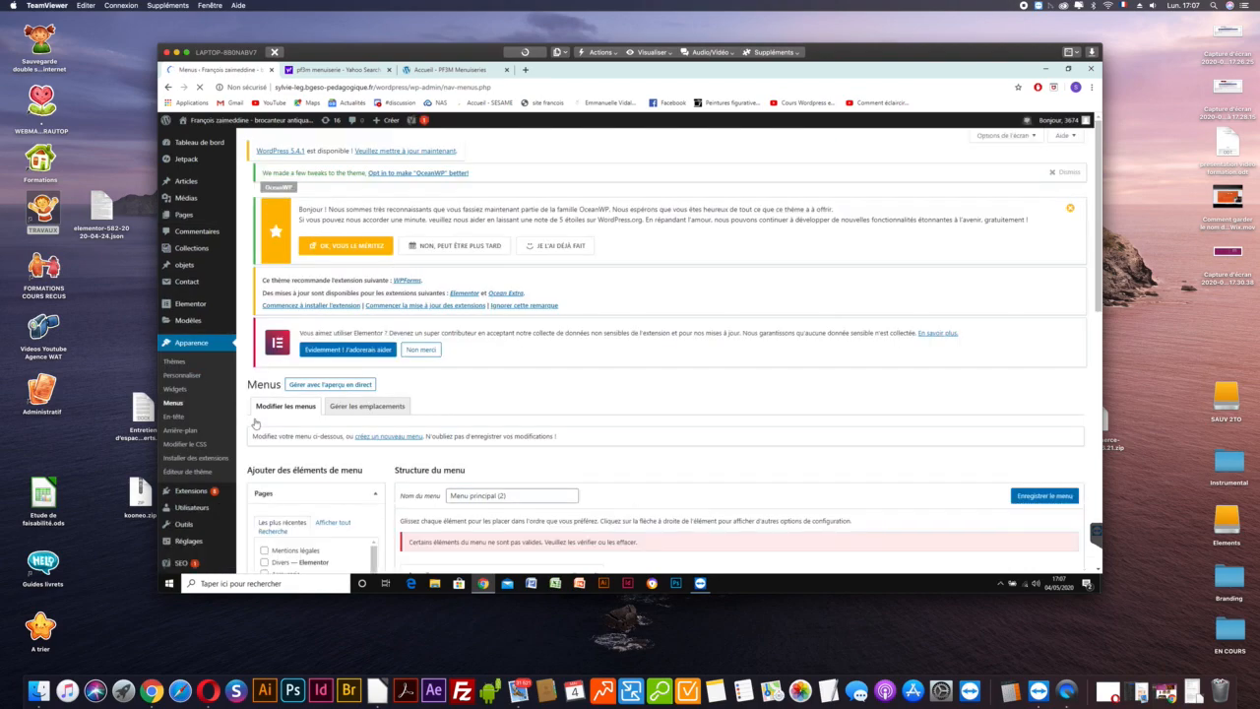
Review the items and location settings of Menu principal (2), and expand the invalid Accueil – English entry to inspect its options.
{"action": "scroll", "coordinate": [555, 371], "scroll_direction": "down", "scroll_amount": 2}
{"action": "scroll", "coordinate": [556, 370], "scroll_direction": "down", "scroll_amount": 1}
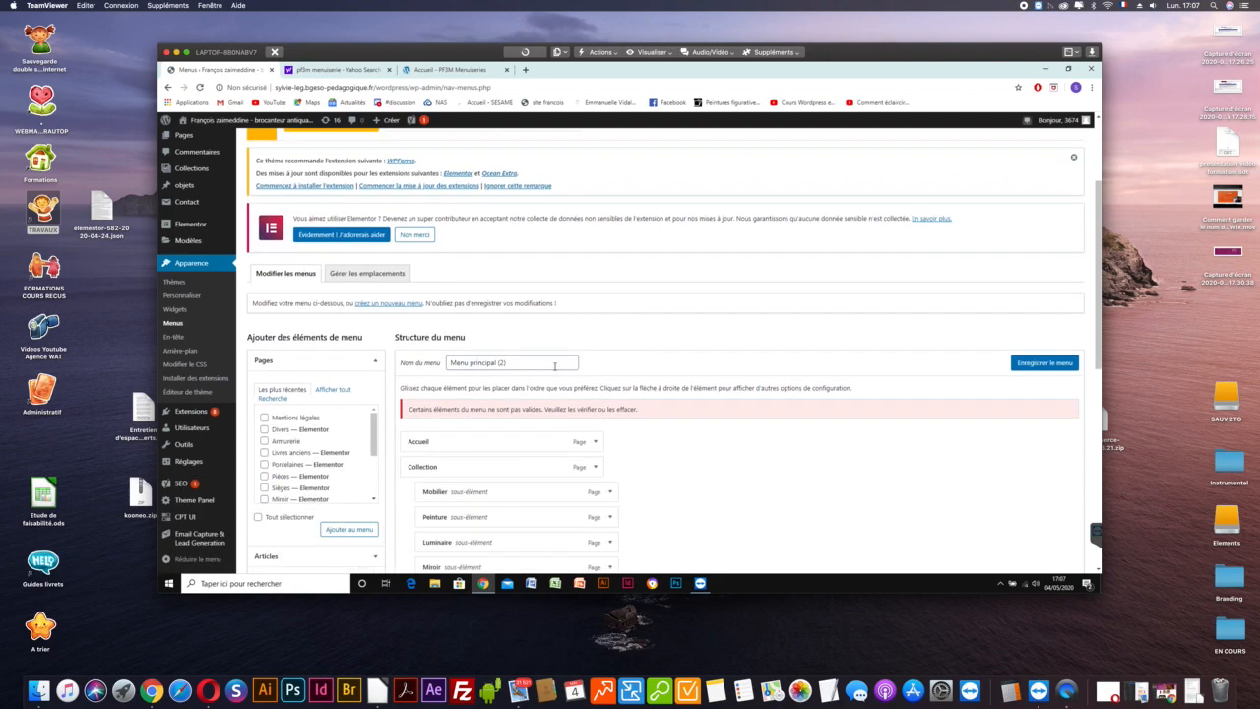
{"action": "scroll", "coordinate": [555, 366], "scroll_direction": "down", "scroll_amount": 2}
{"action": "scroll", "coordinate": [644, 363], "scroll_direction": "down", "scroll_amount": 3}
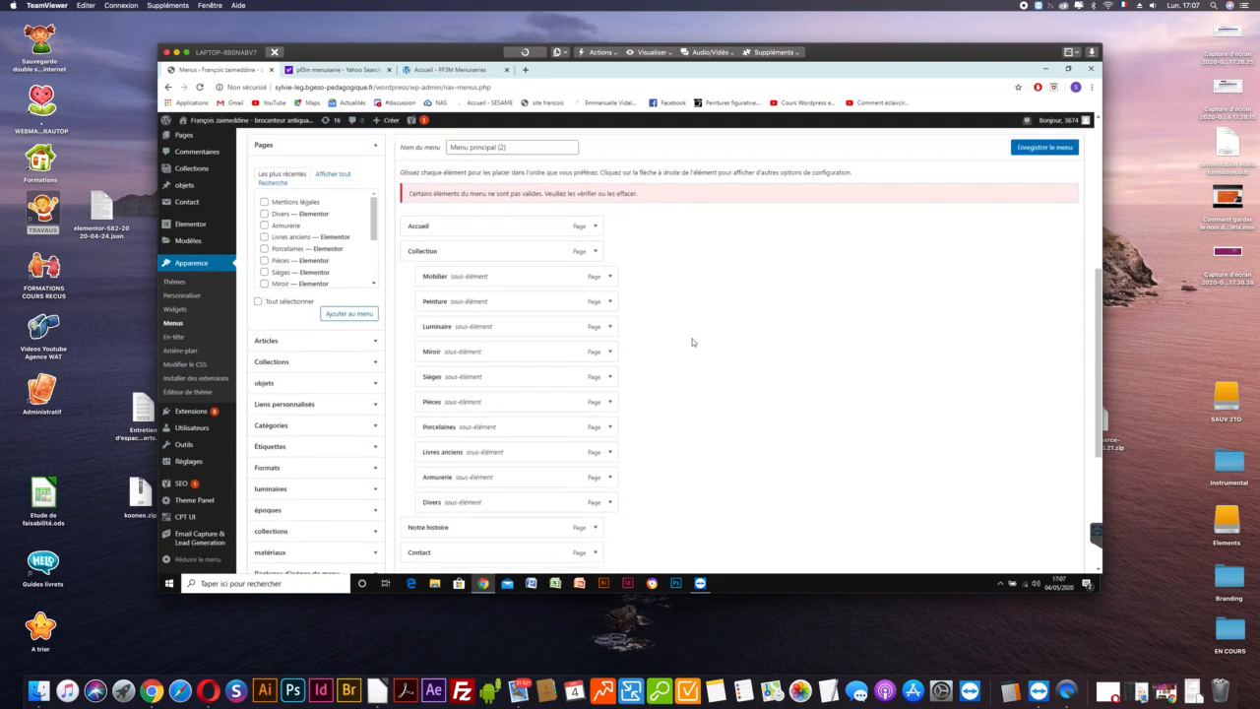
{"action": "scroll", "coordinate": [692, 342], "scroll_direction": "down", "scroll_amount": 2}
{"action": "scroll", "coordinate": [692, 341], "scroll_direction": "down", "scroll_amount": 2}
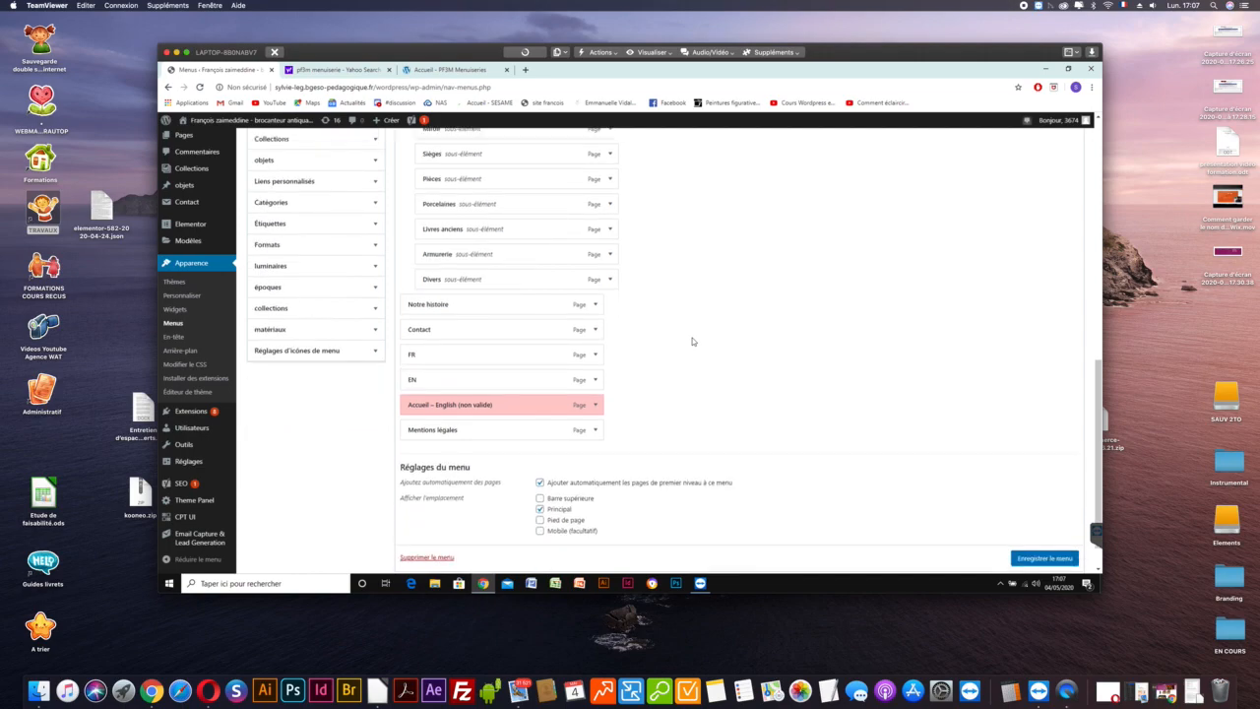
{"action": "left_click", "coordinate": [594, 406]}
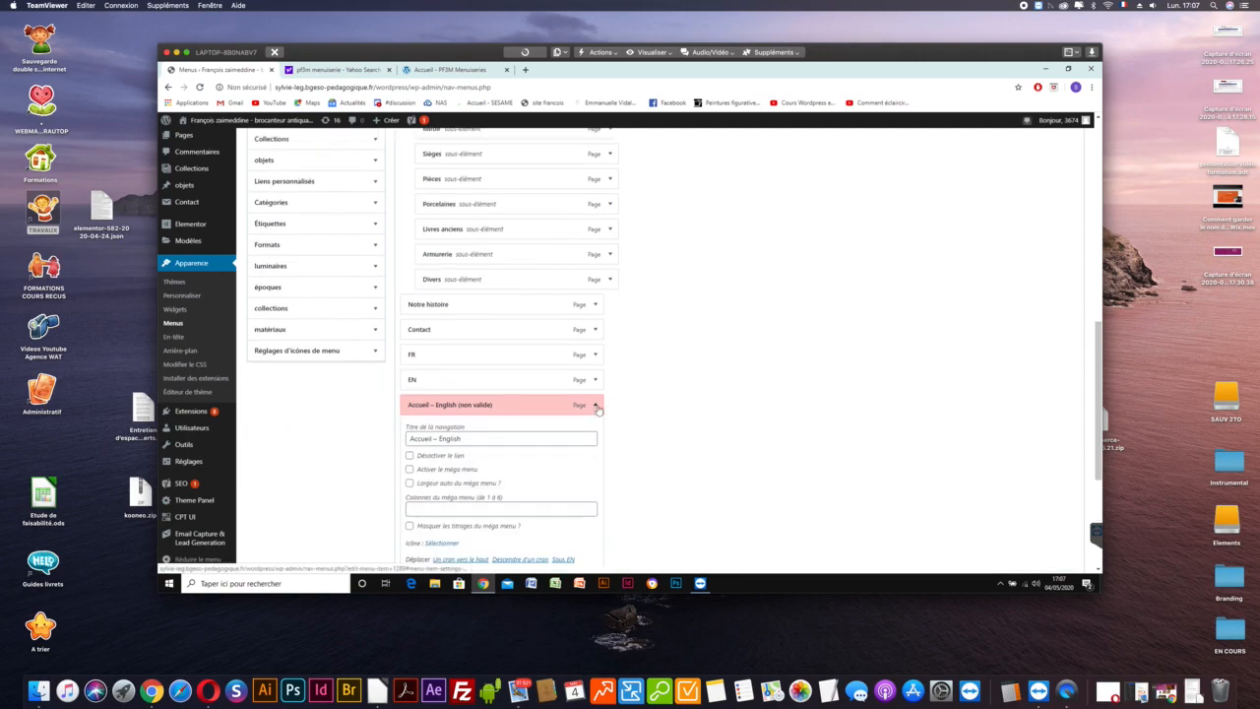
{"action": "left_click", "coordinate": [595, 405]}
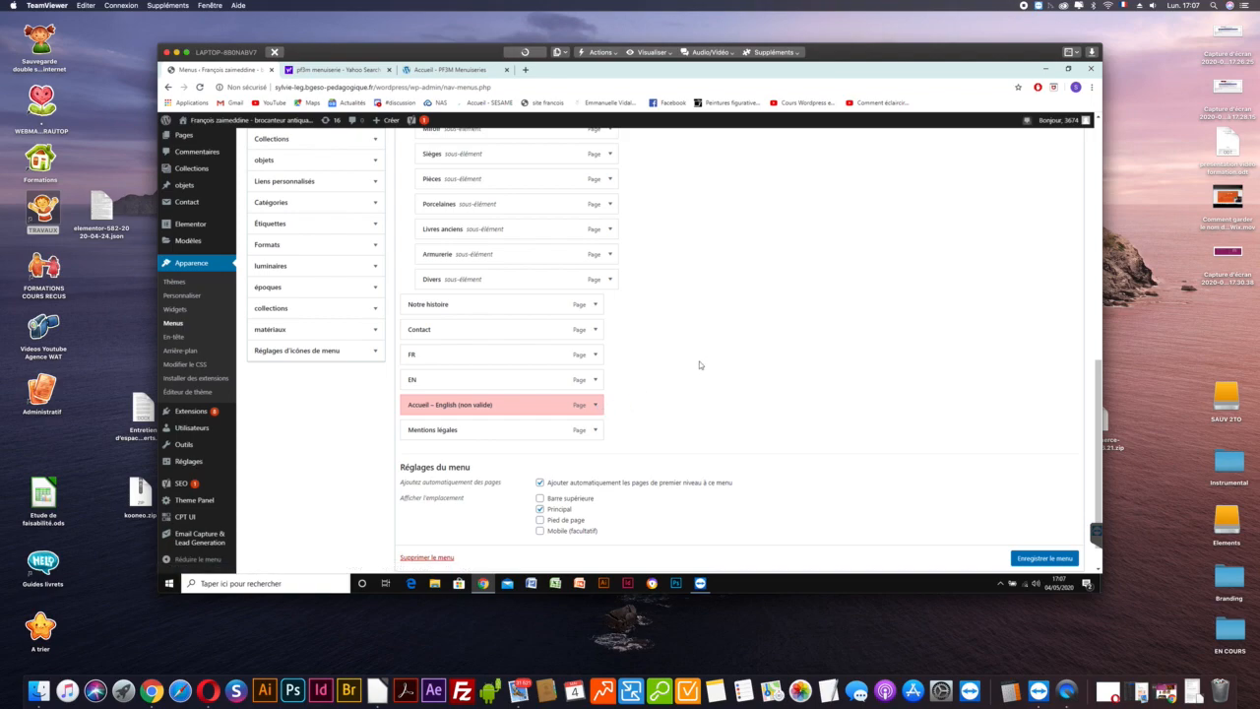
{"action": "left_click", "coordinate": [596, 406]}
{"action": "left_click", "coordinate": [595, 406]}
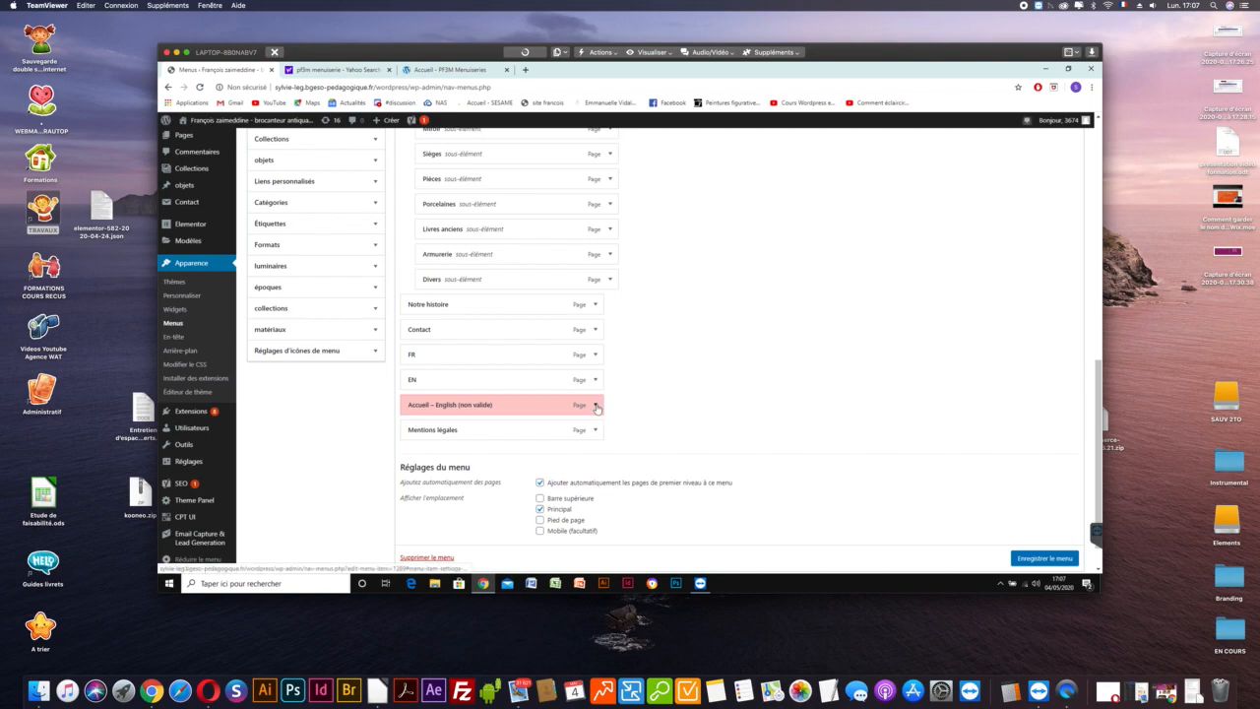
{"action": "left_click", "coordinate": [596, 406]}
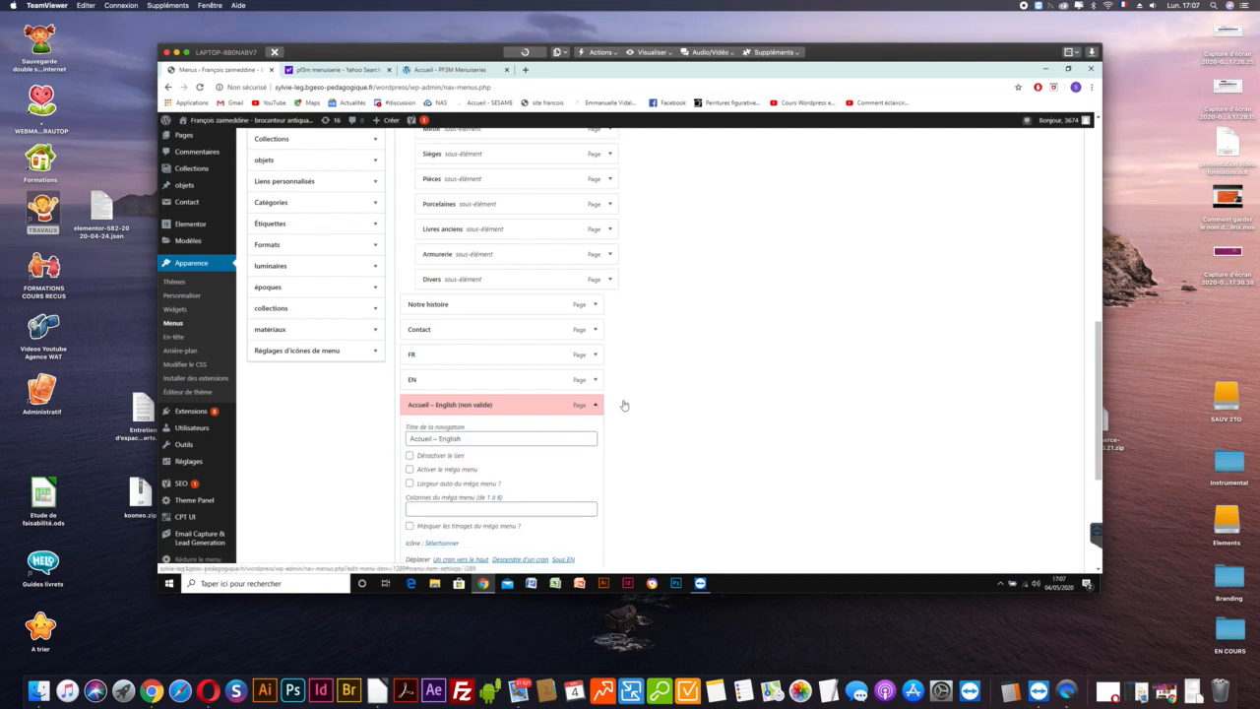
{"action": "scroll", "coordinate": [711, 394], "scroll_direction": "down", "scroll_amount": 1}
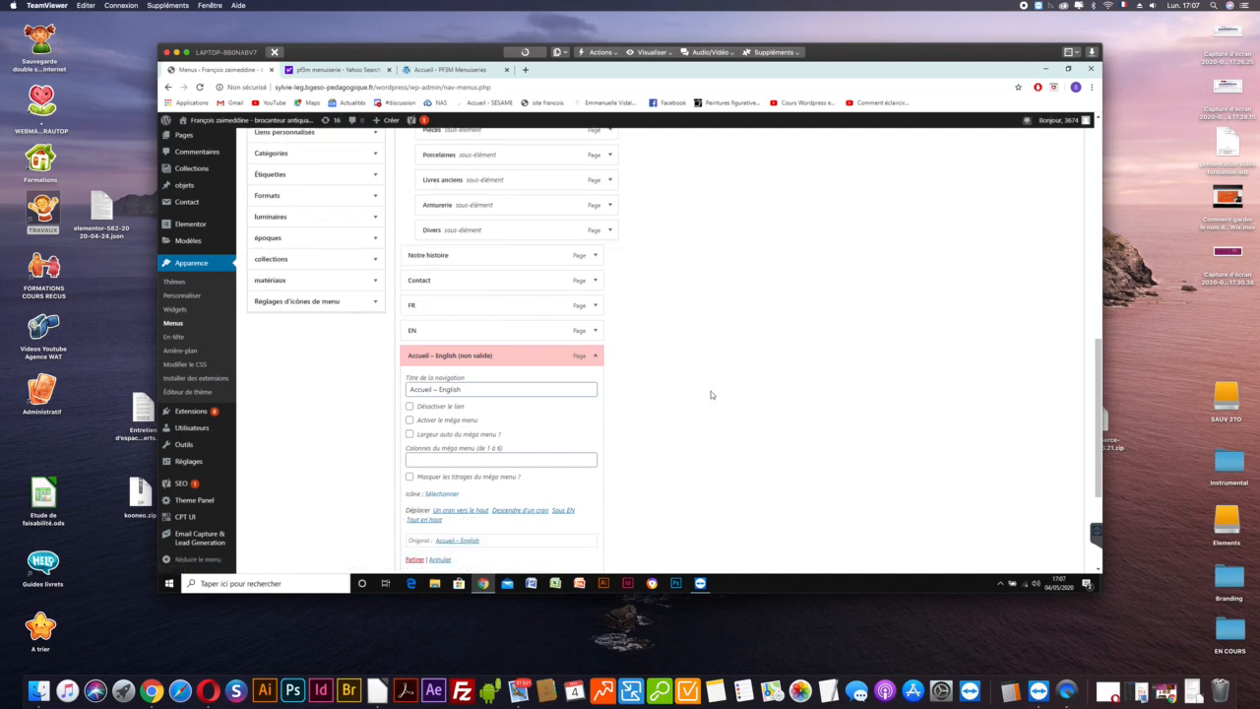
{"action": "scroll", "coordinate": [710, 391], "scroll_direction": "down", "scroll_amount": 3}
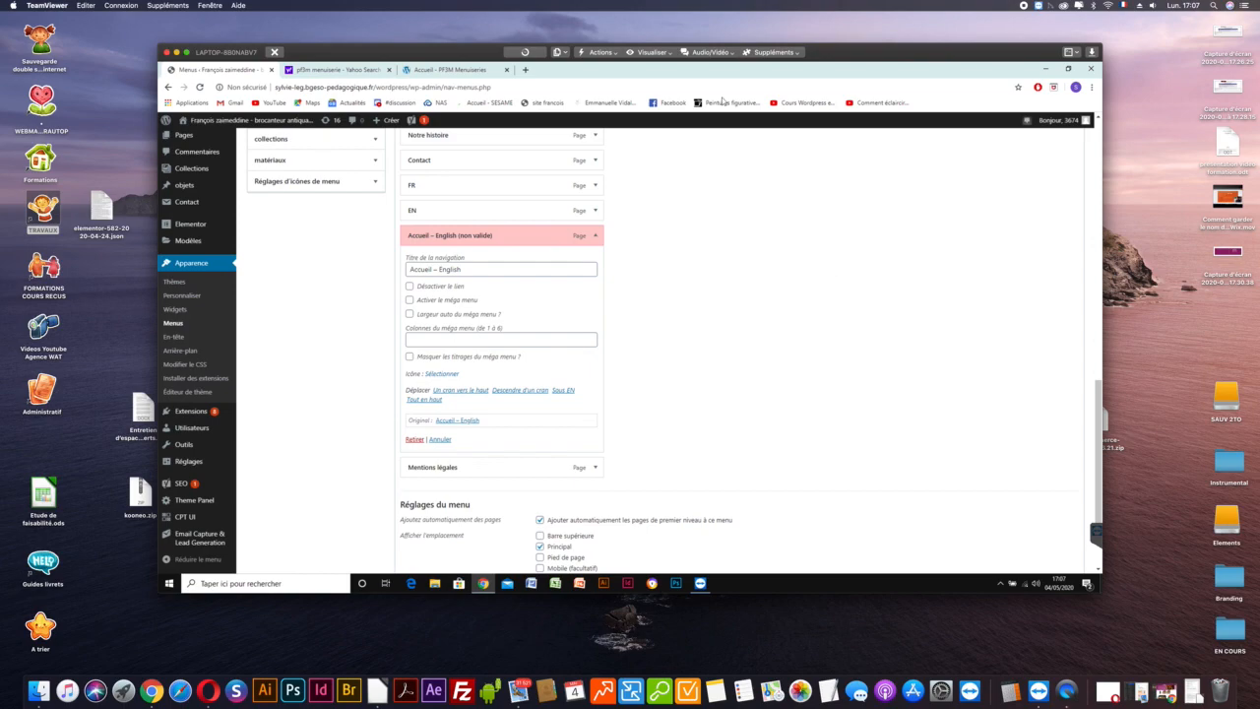
Examine the PF3M Menuiseries home page from its footer links up to the main navigation in the header.
{"action": "left_click", "coordinate": [426, 69]}
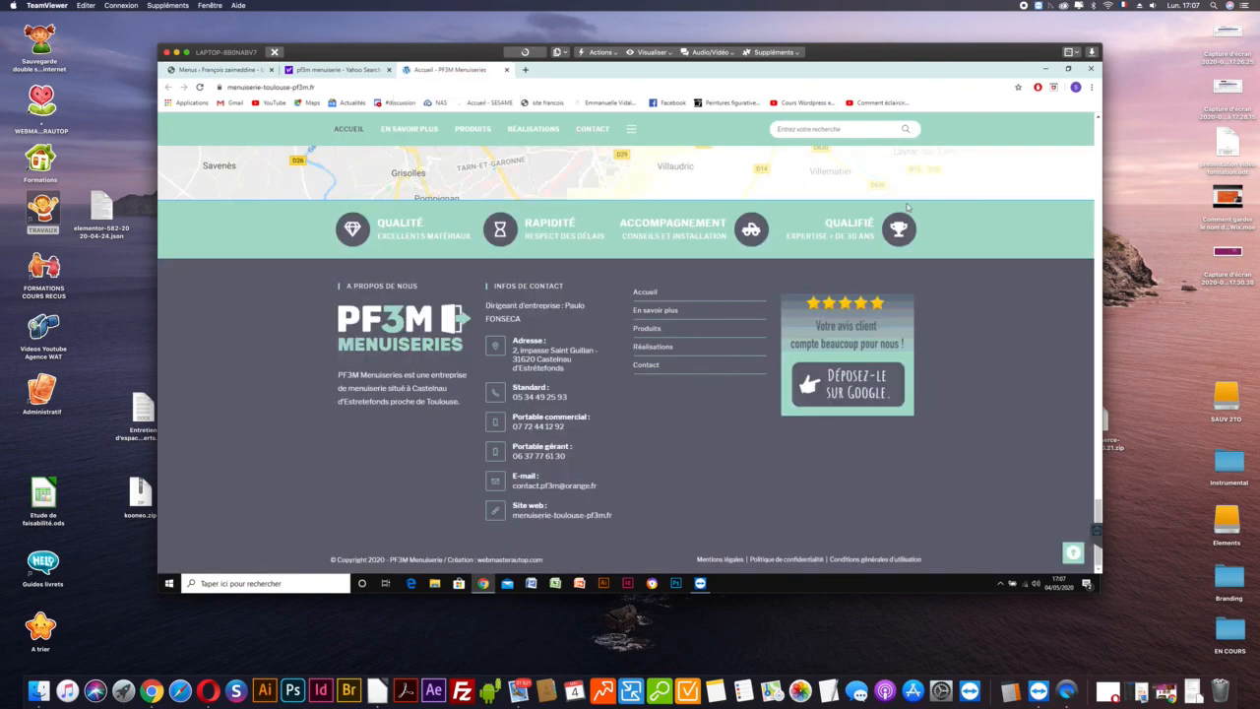
{"action": "scroll", "coordinate": [994, 272], "scroll_direction": "up", "scroll_amount": 2}
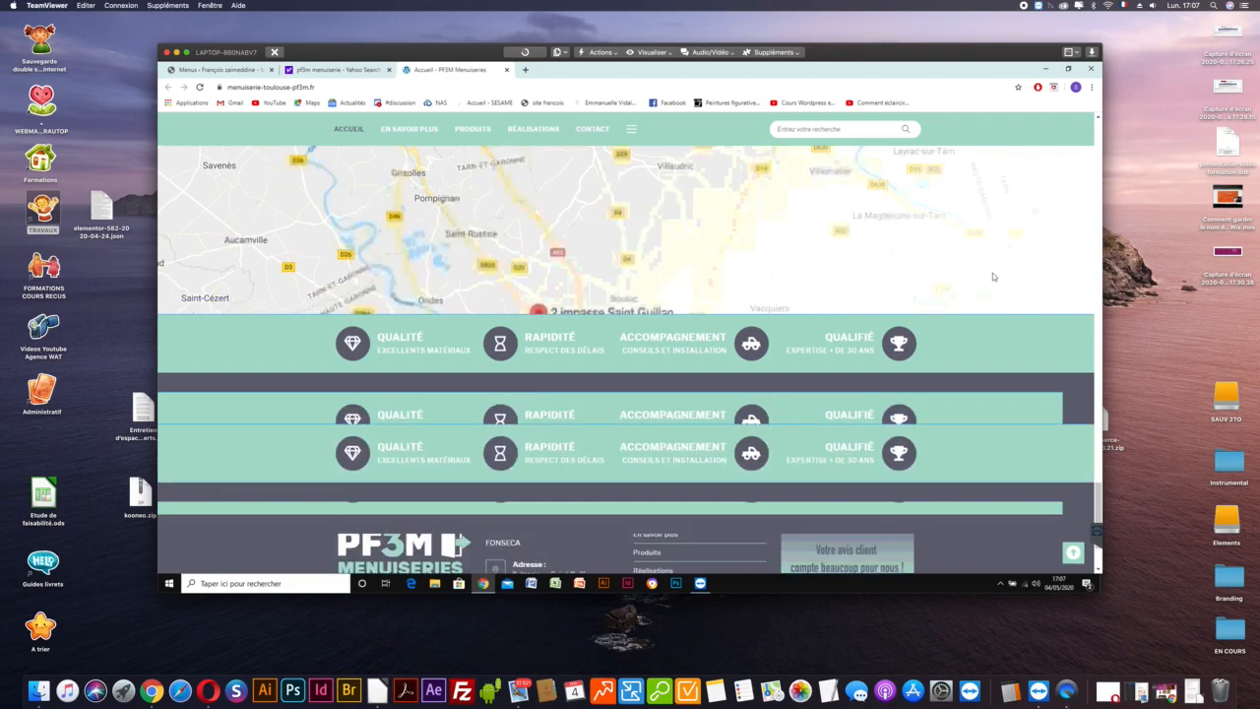
{"action": "scroll", "coordinate": [979, 250], "scroll_direction": "up", "scroll_amount": 3}
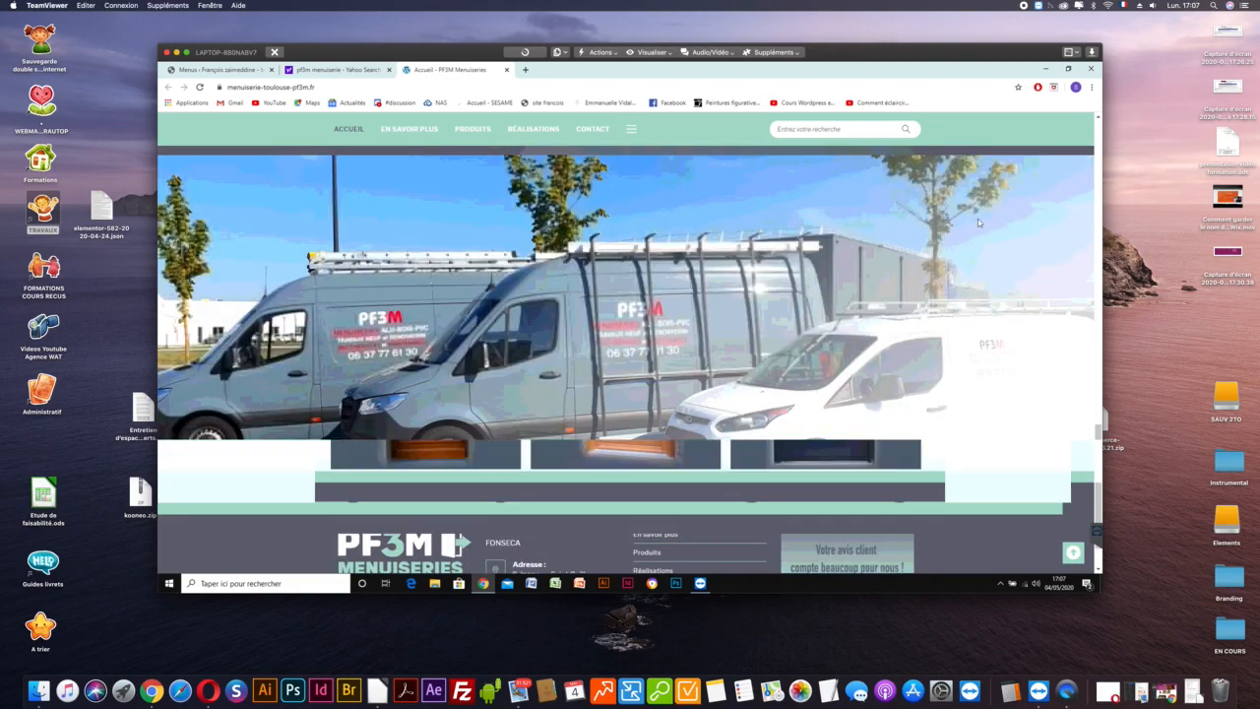
{"action": "scroll", "coordinate": [988, 264], "scroll_direction": "up", "scroll_amount": 3}
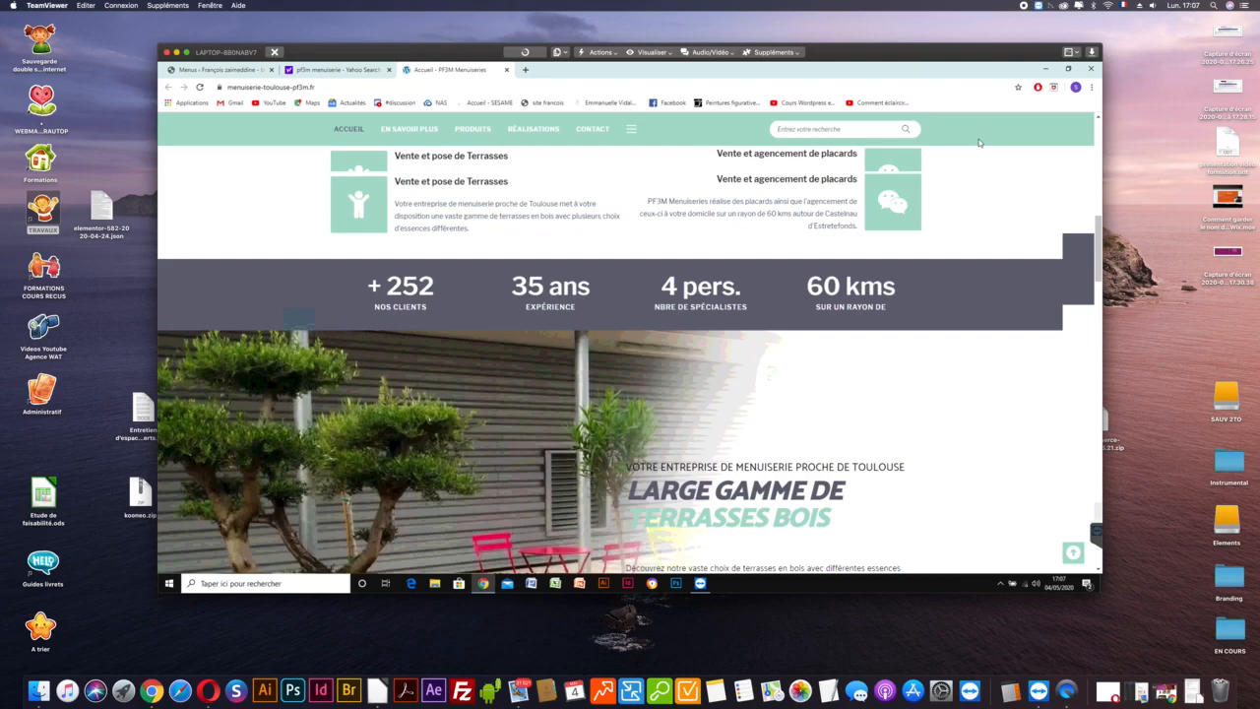
{"action": "scroll", "coordinate": [974, 171], "scroll_direction": "up", "scroll_amount": 5}
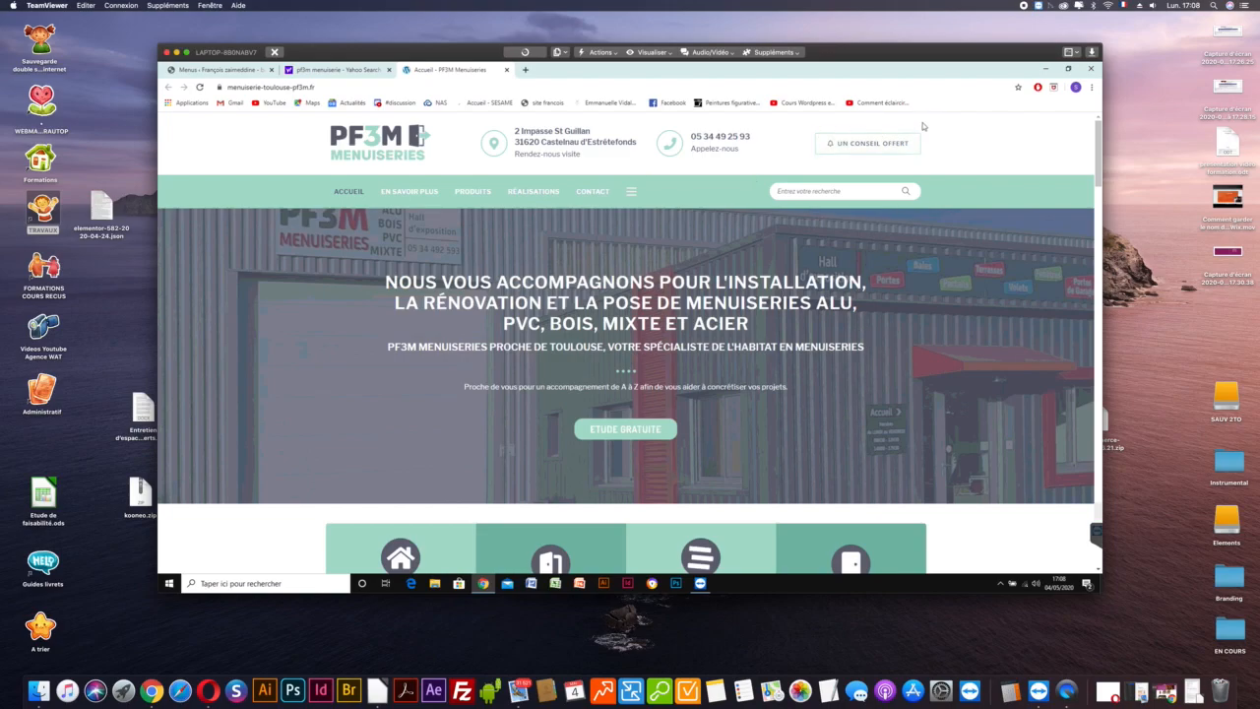
Return to the WordPress Menus page, collapse the Accueil – English entry and remove the FR entry from the main menu.
{"action": "left_click", "coordinate": [216, 70]}
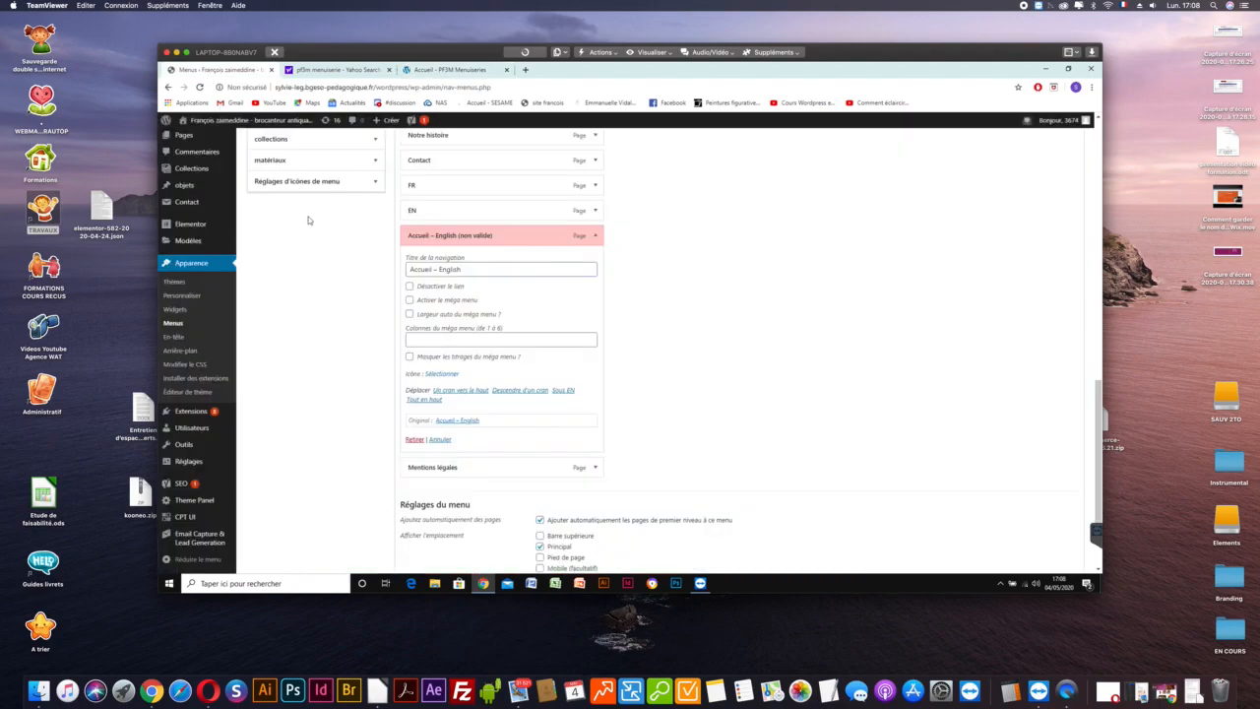
{"action": "scroll", "coordinate": [350, 356], "scroll_direction": "up", "scroll_amount": 1}
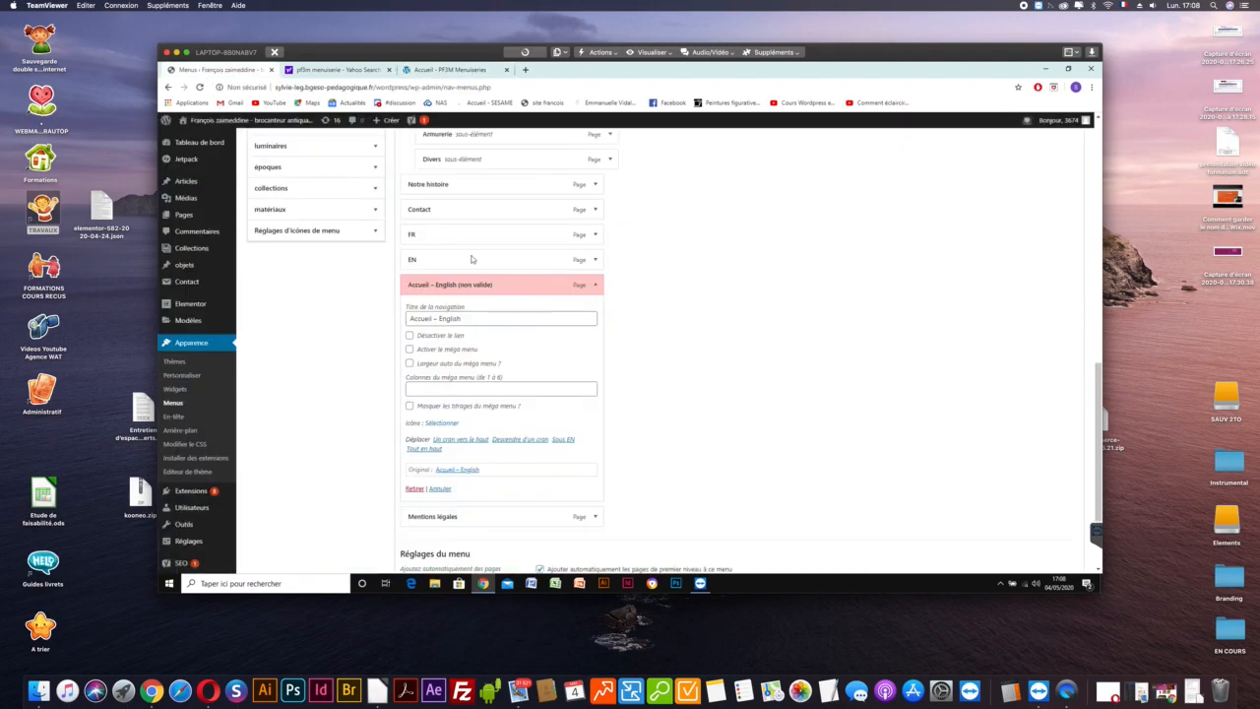
{"action": "left_click", "coordinate": [596, 285]}
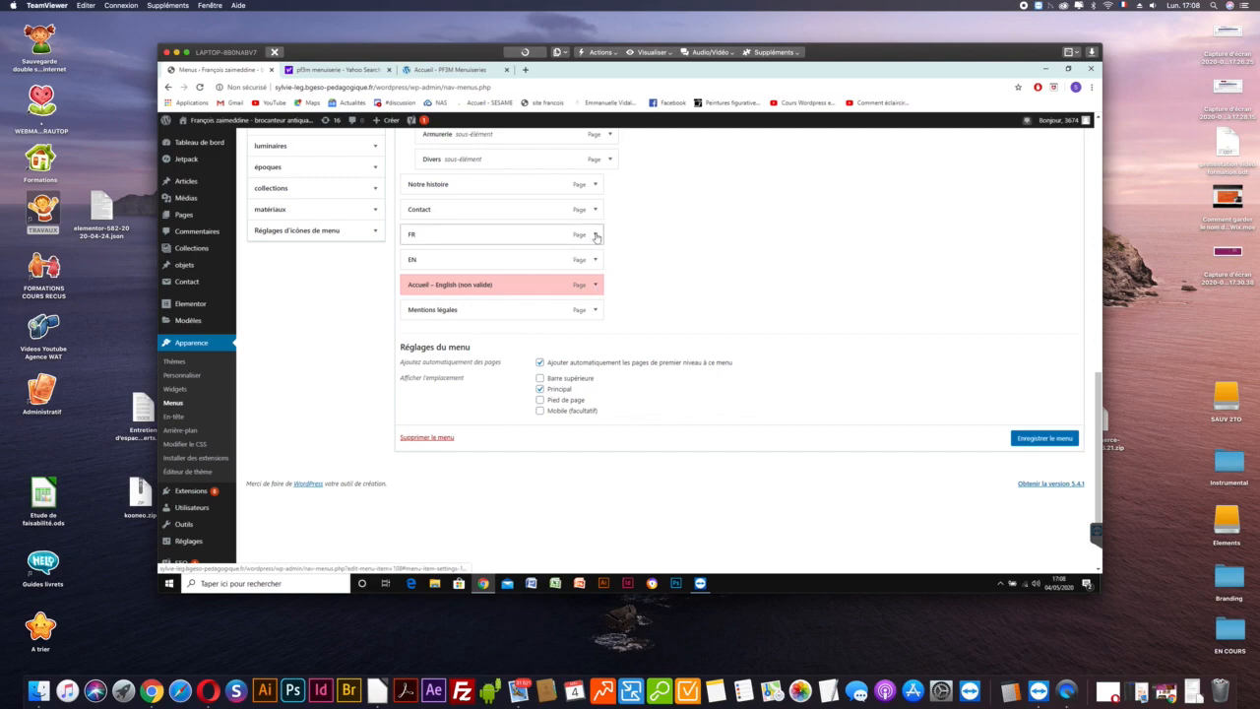
{"action": "left_click", "coordinate": [595, 235]}
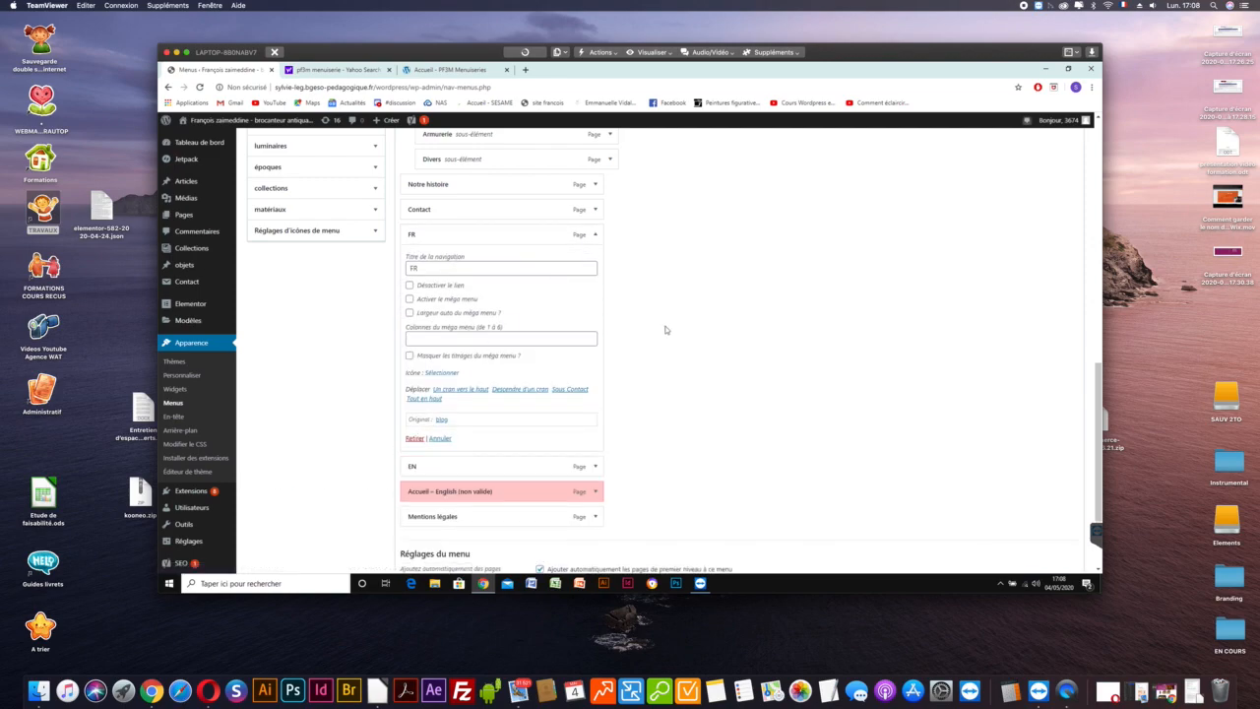
{"action": "scroll", "coordinate": [664, 330], "scroll_direction": "up", "scroll_amount": 4}
{"action": "scroll", "coordinate": [665, 330], "scroll_direction": "down", "scroll_amount": 3}
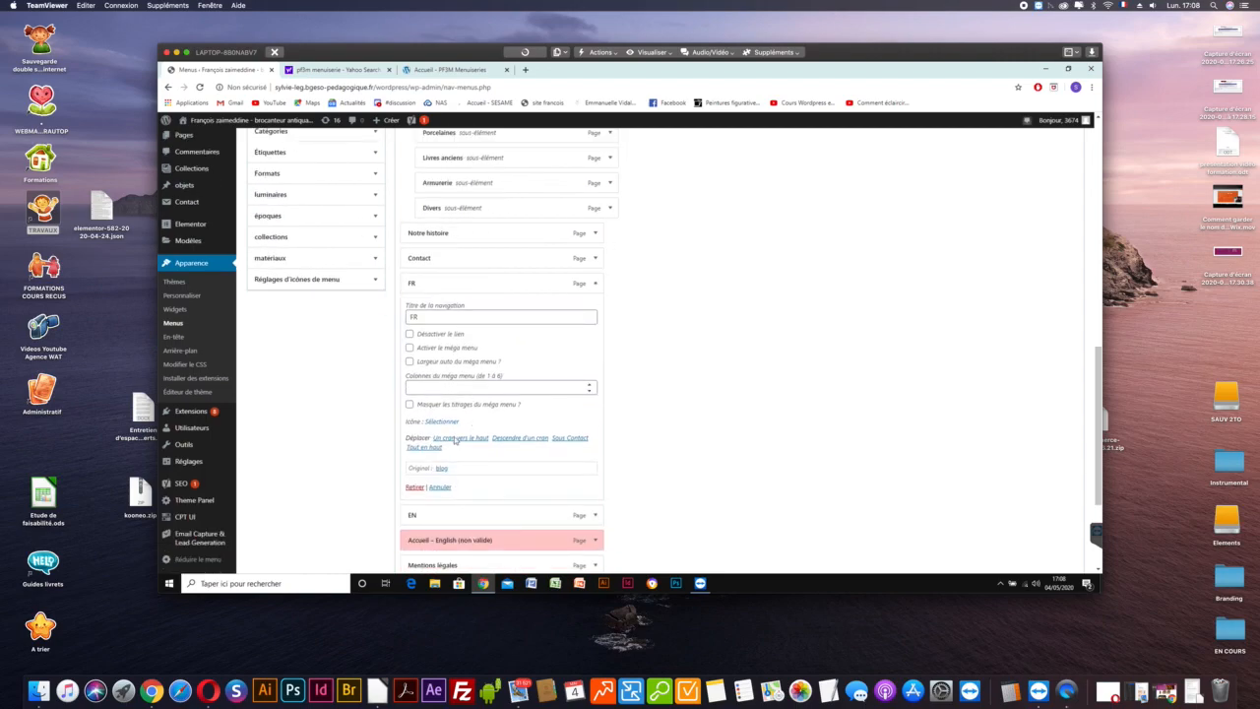
{"action": "left_click", "coordinate": [414, 489]}
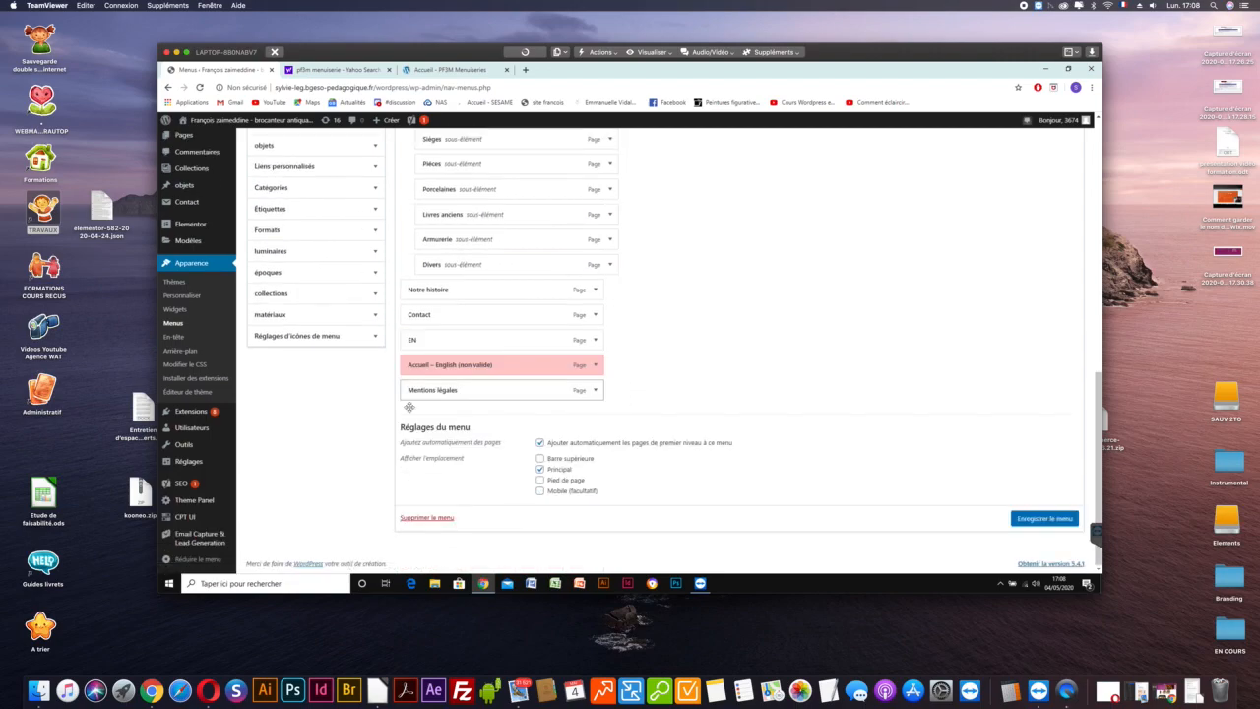
Remove the invalid Accueil – English entry and the EN entry from the main menu.
{"action": "left_click", "coordinate": [594, 365]}
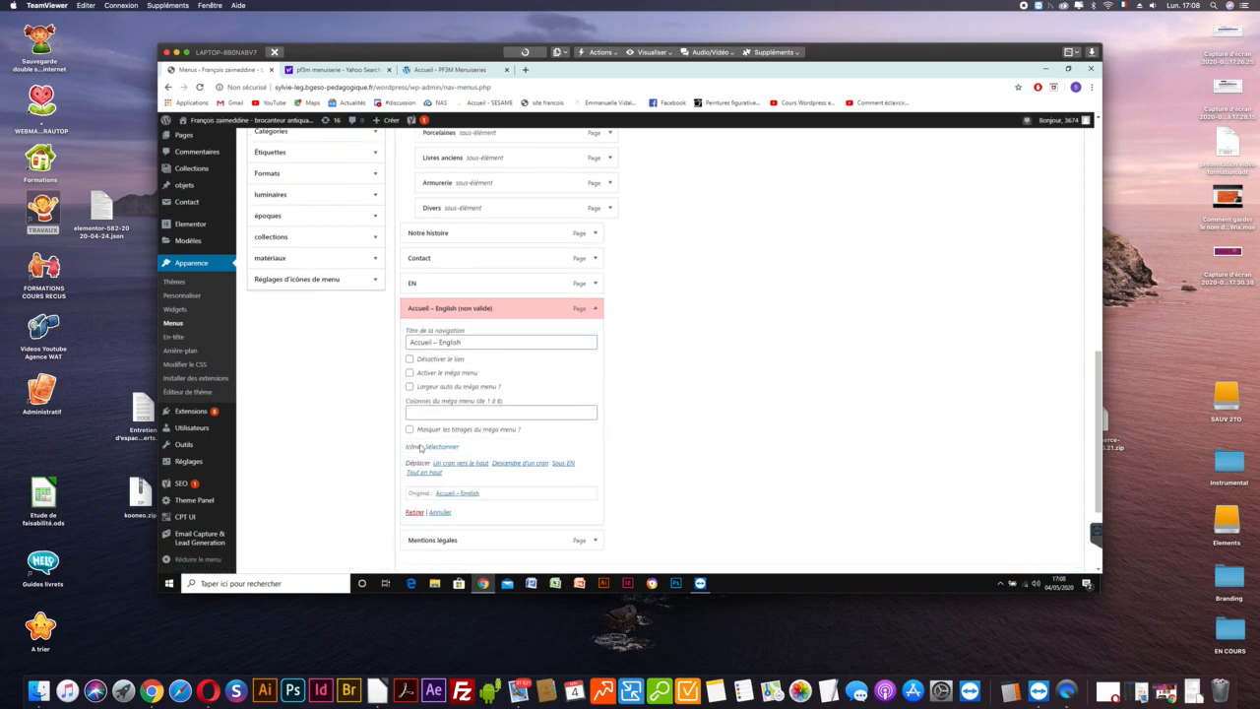
{"action": "left_click", "coordinate": [415, 512]}
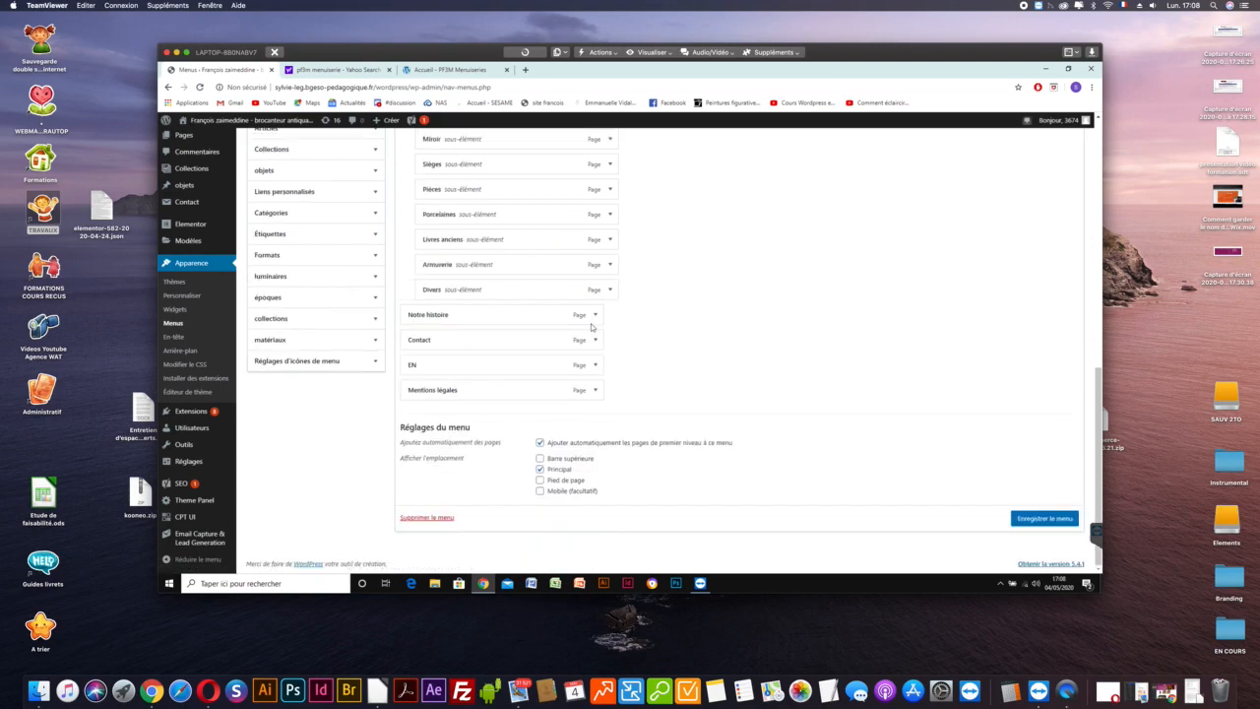
{"action": "left_click", "coordinate": [594, 364]}
{"action": "scroll", "coordinate": [596, 369], "scroll_direction": "down", "scroll_amount": 2}
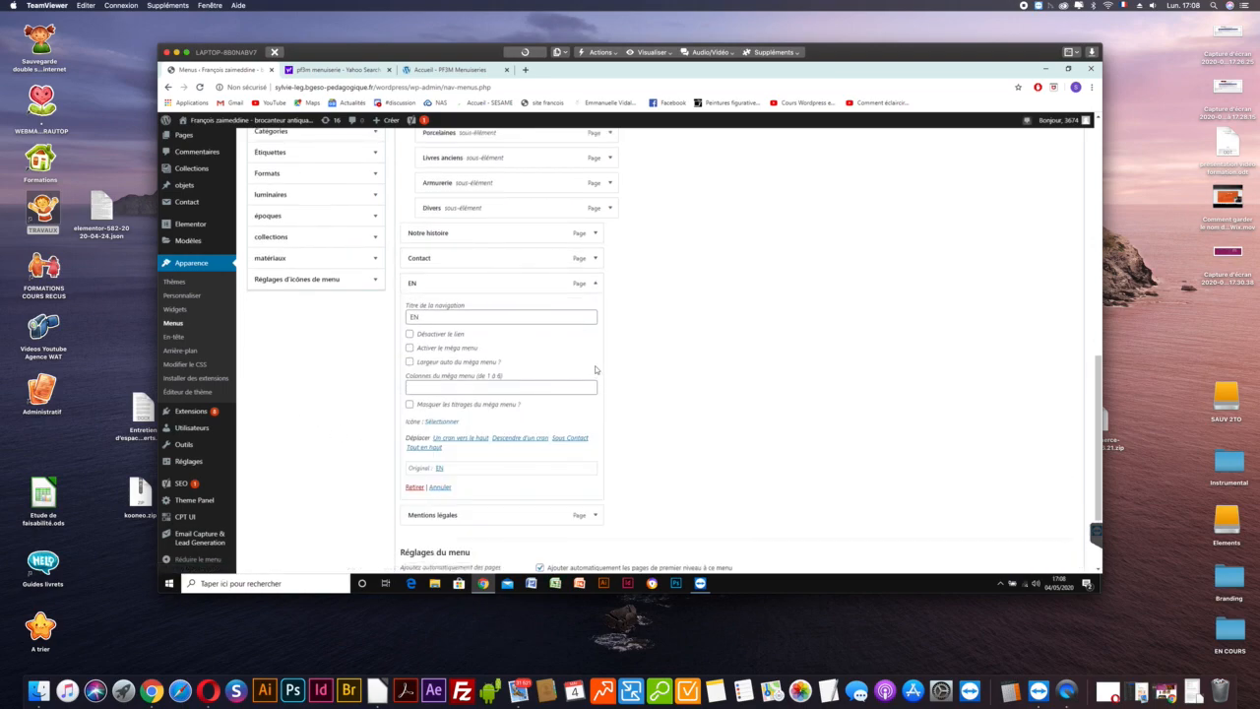
{"action": "left_click", "coordinate": [414, 487]}
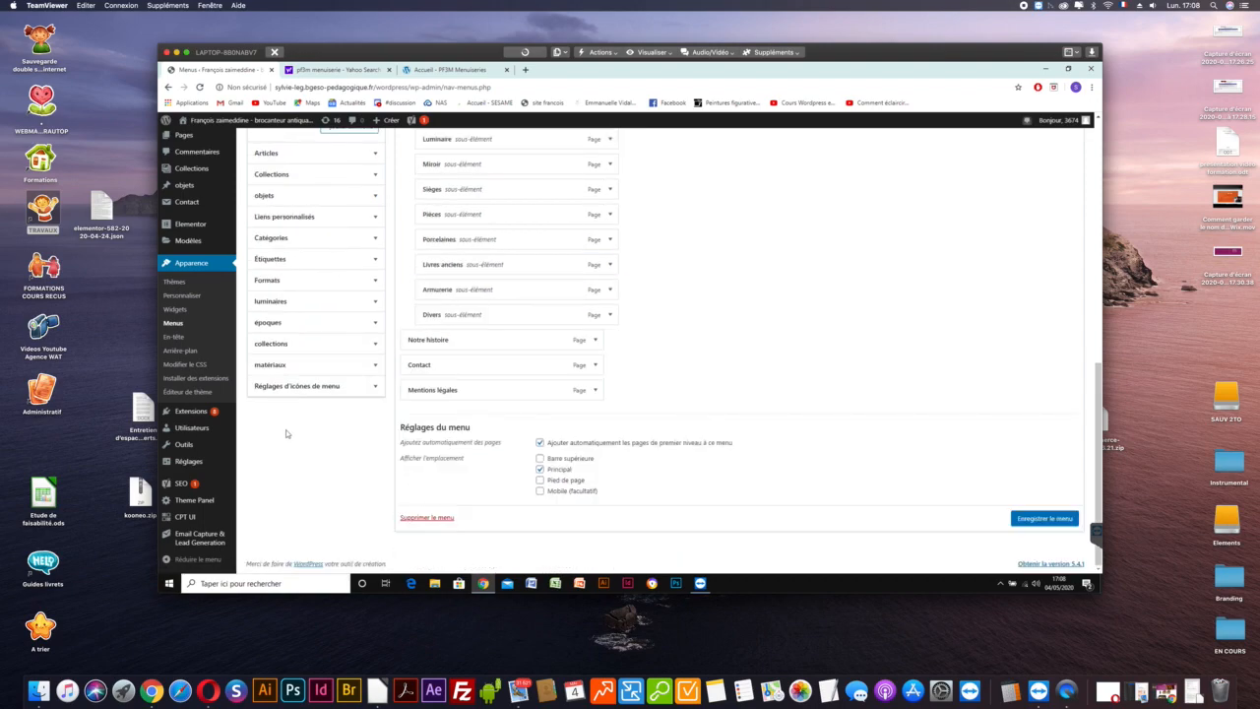
Remove the Mentions légales entry from the main menu and save the menu.
{"action": "left_click", "coordinate": [595, 390]}
{"action": "scroll", "coordinate": [594, 389], "scroll_direction": "down", "scroll_amount": 2}
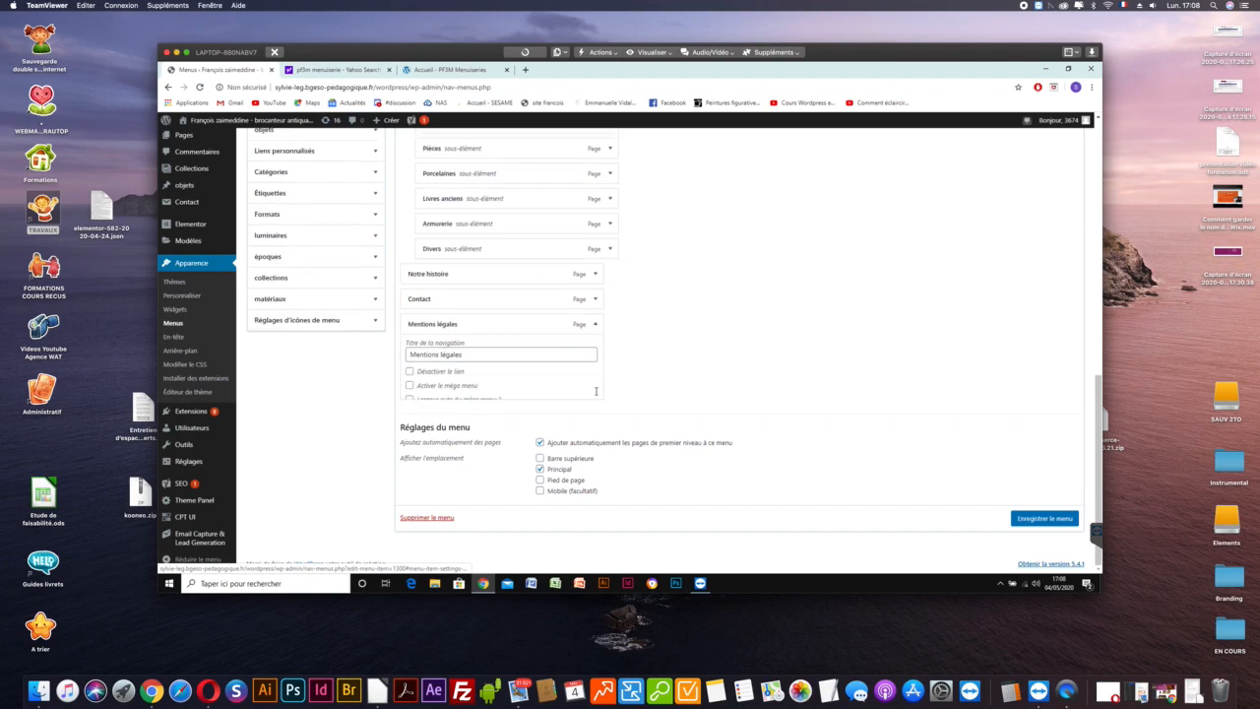
{"action": "left_click", "coordinate": [415, 477]}
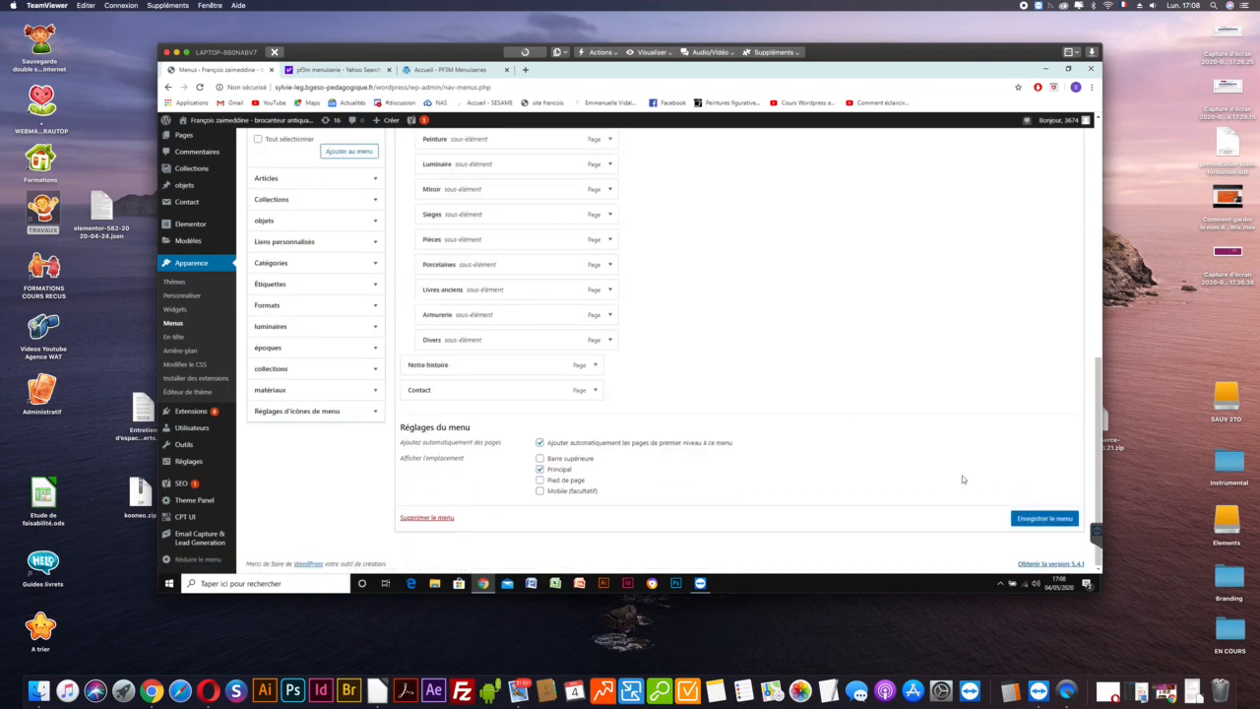
{"action": "left_click", "coordinate": [1031, 520]}
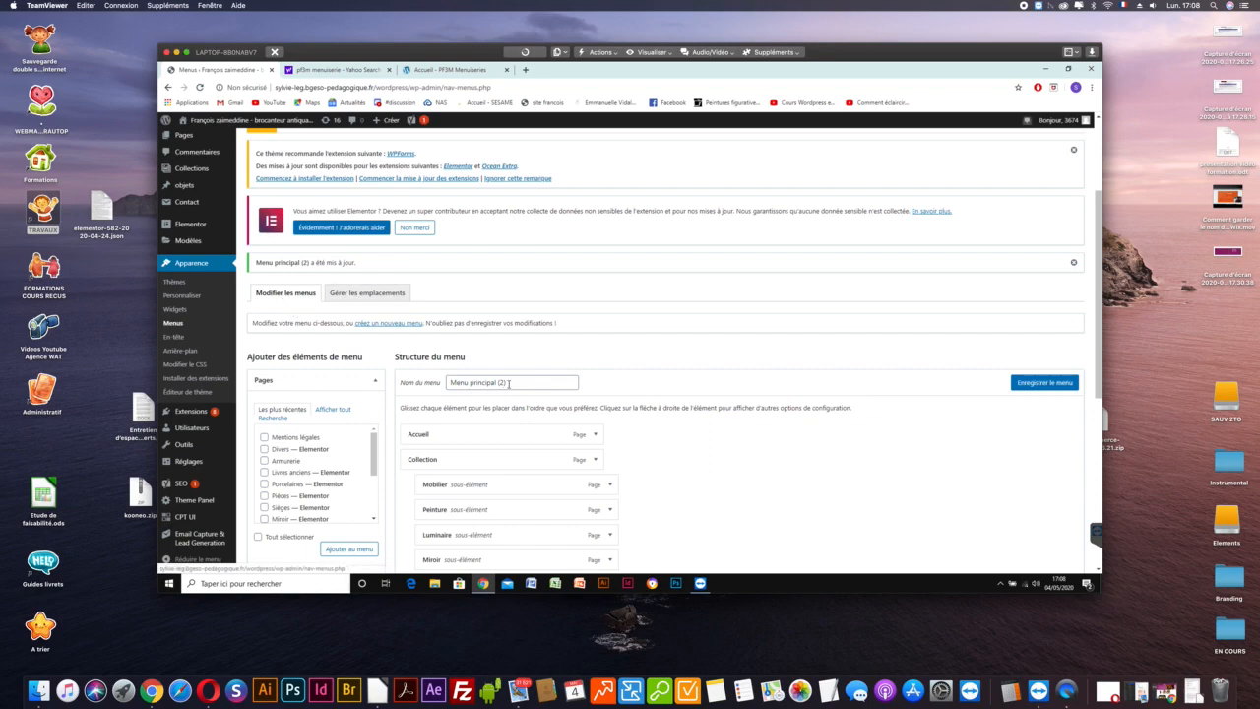
Review the name and structure of Menu principal (2) and the pages available to add, and save the menu again.
{"action": "left_click", "coordinate": [509, 384]}
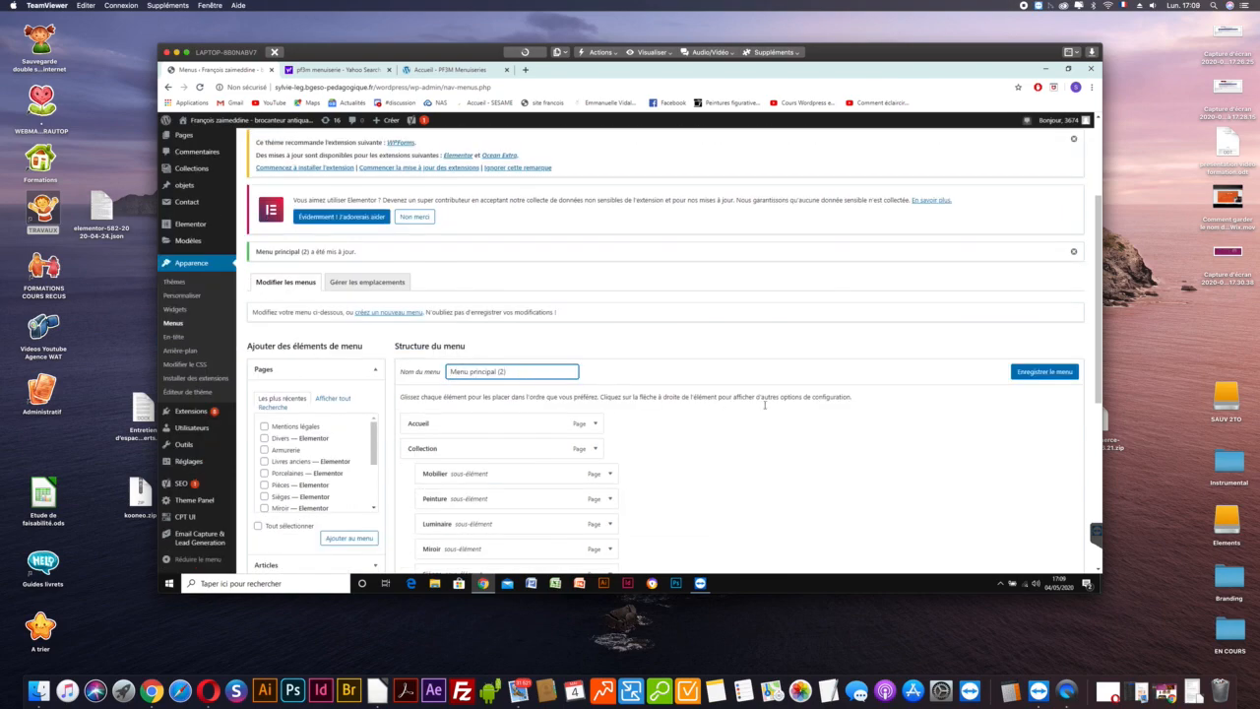
{"action": "scroll", "coordinate": [759, 403], "scroll_direction": "down", "scroll_amount": 3}
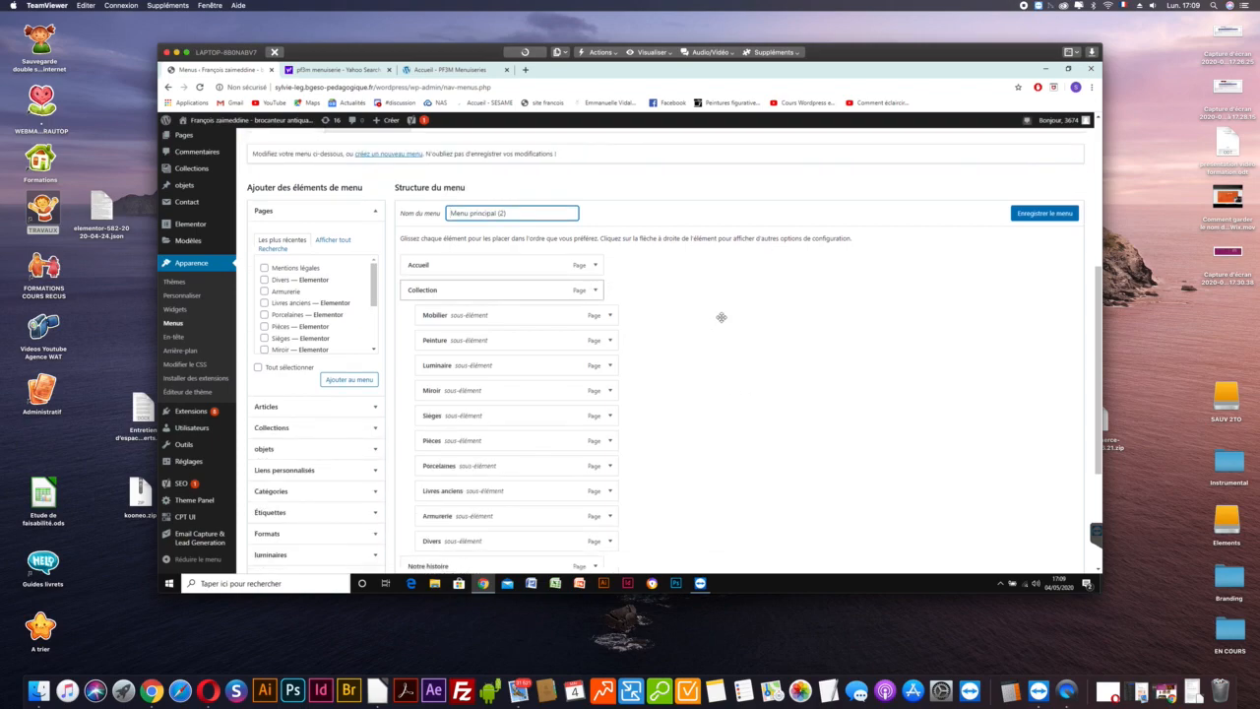
{"action": "scroll", "coordinate": [743, 352], "scroll_direction": "down", "scroll_amount": 4}
{"action": "scroll", "coordinate": [742, 352], "scroll_direction": "up", "scroll_amount": 4}
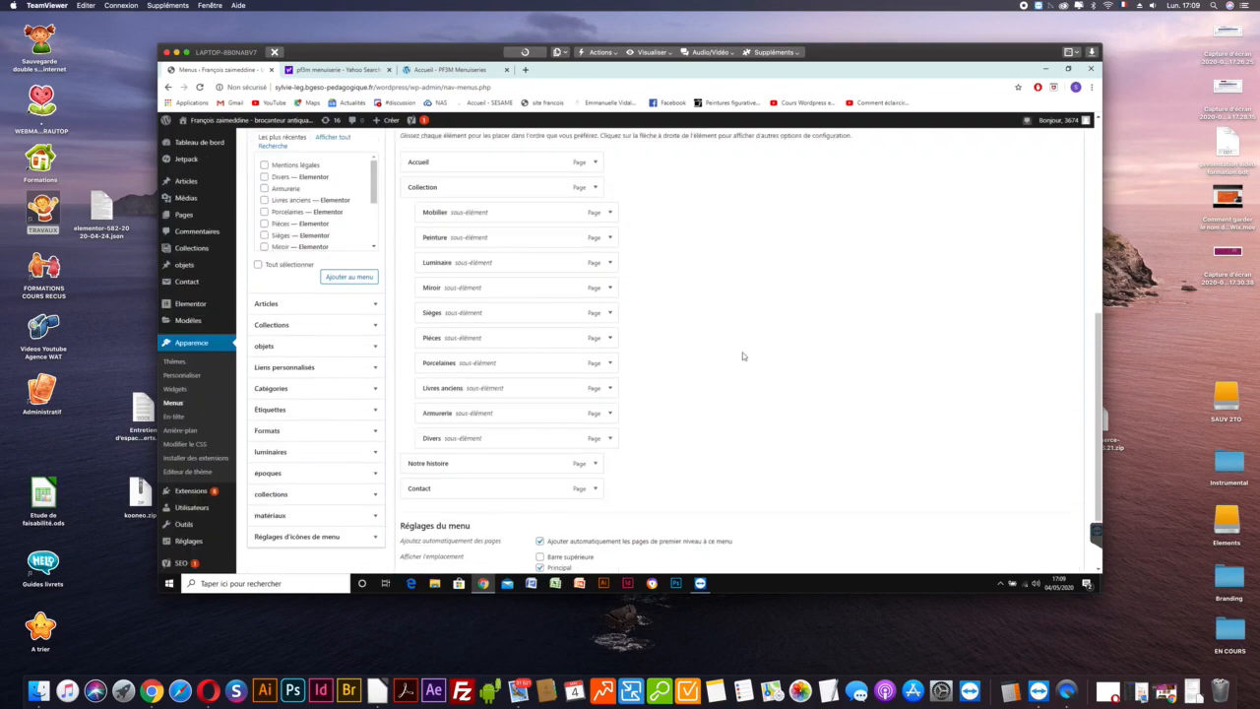
{"action": "scroll", "coordinate": [742, 352], "scroll_direction": "up", "scroll_amount": 2}
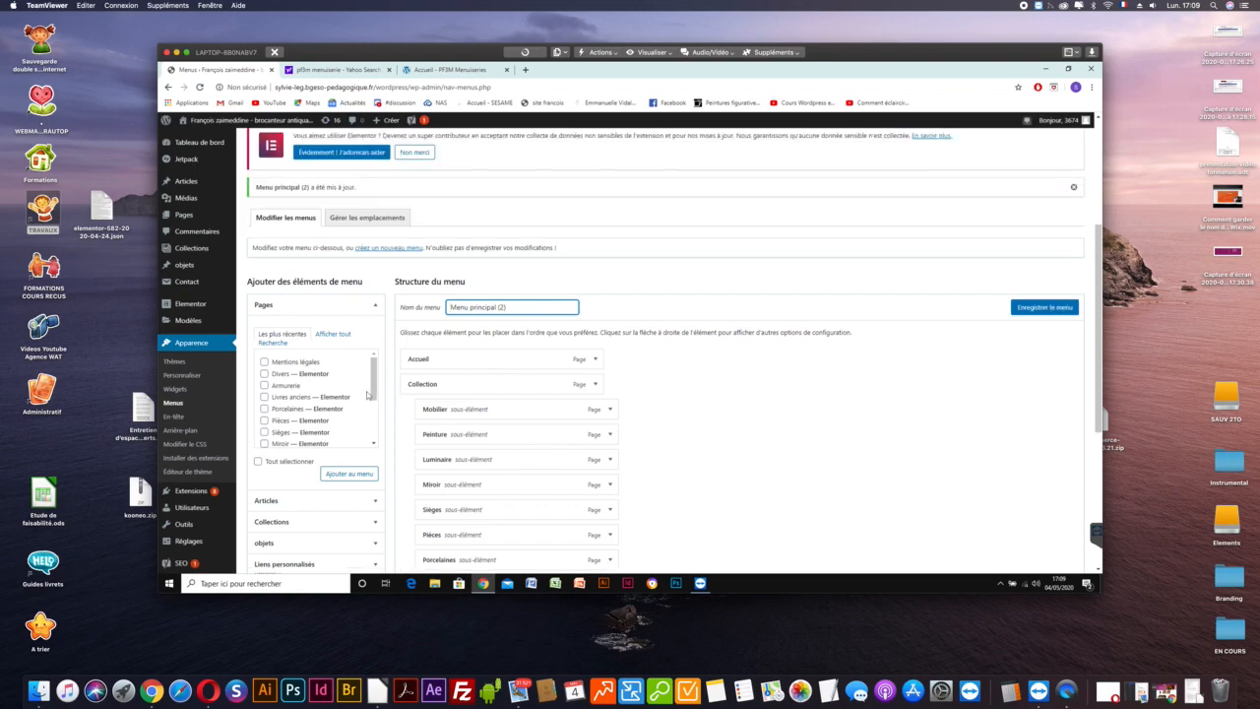
{"action": "left_click_drag", "start_coordinate": [373, 393], "coordinate": [372, 431]}
{"action": "left_click_drag", "start_coordinate": [373, 360], "coordinate": [371, 389]}
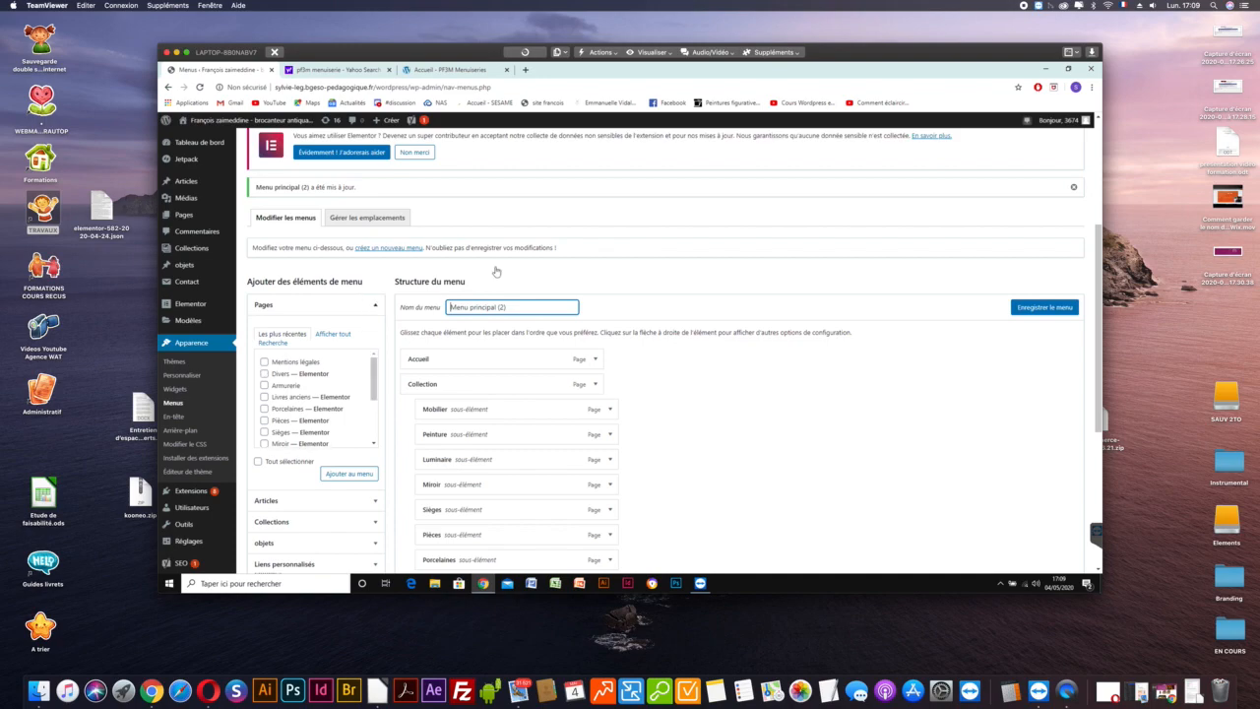
{"action": "left_click", "coordinate": [1030, 307]}
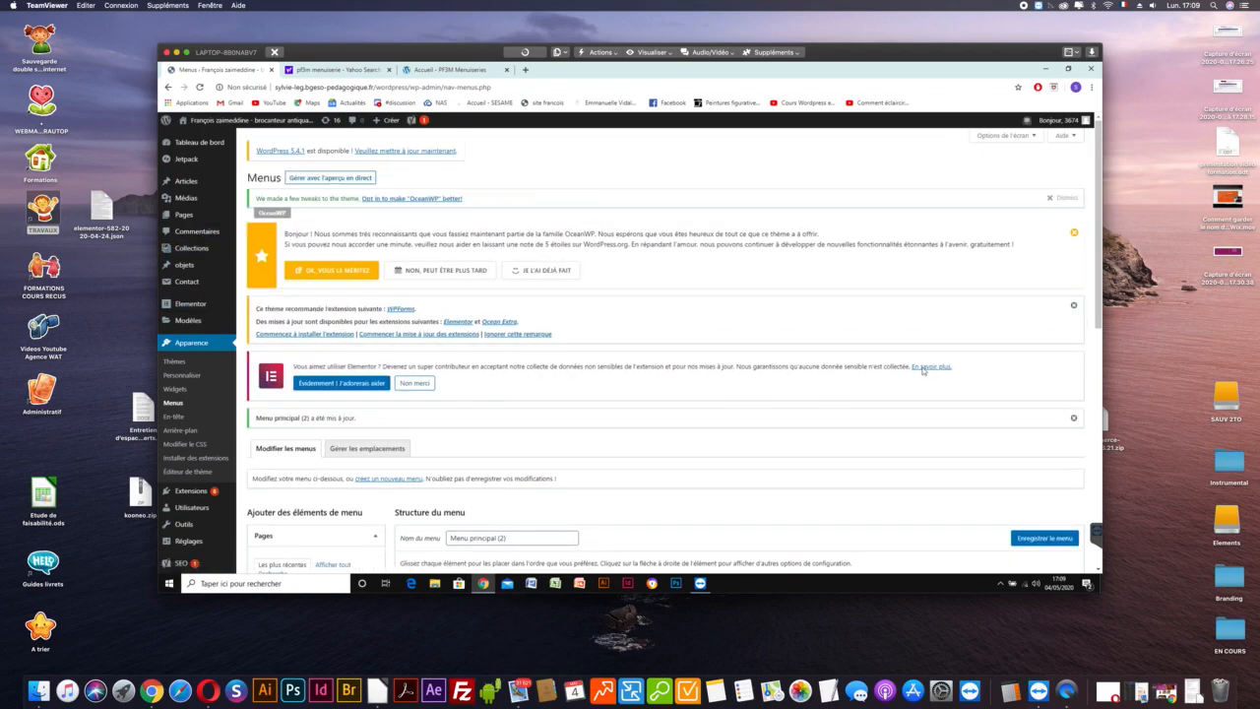
Open the list of all site pages and review its entries, including Mentions légales, EN and the Elementor drafts.
{"action": "left_click", "coordinate": [187, 217]}
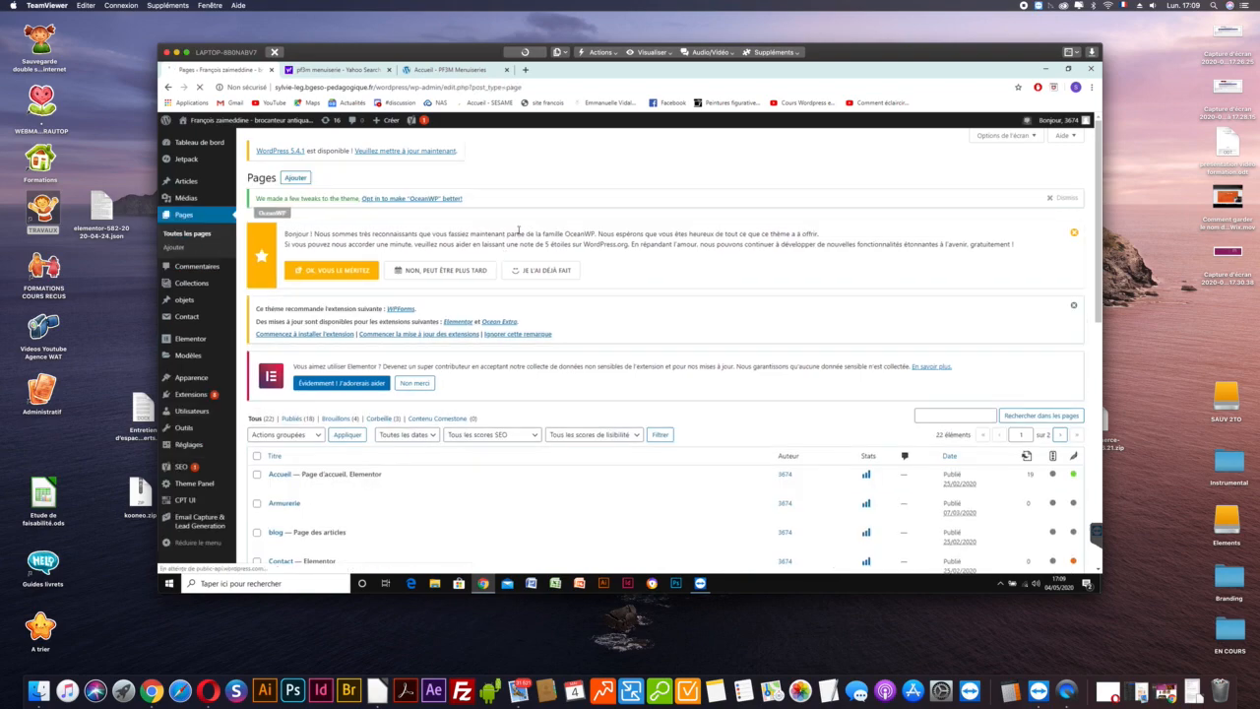
{"action": "scroll", "coordinate": [524, 241], "scroll_direction": "down", "scroll_amount": 5}
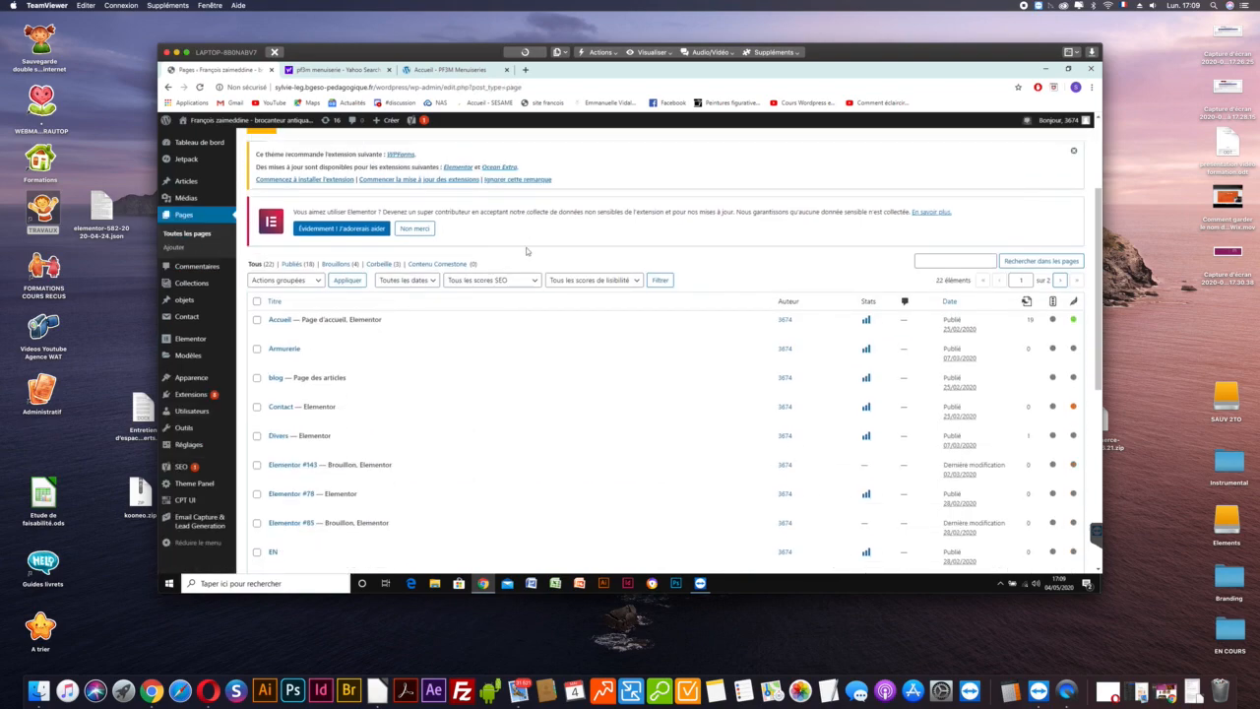
{"action": "scroll", "coordinate": [521, 379], "scroll_direction": "down", "scroll_amount": 4}
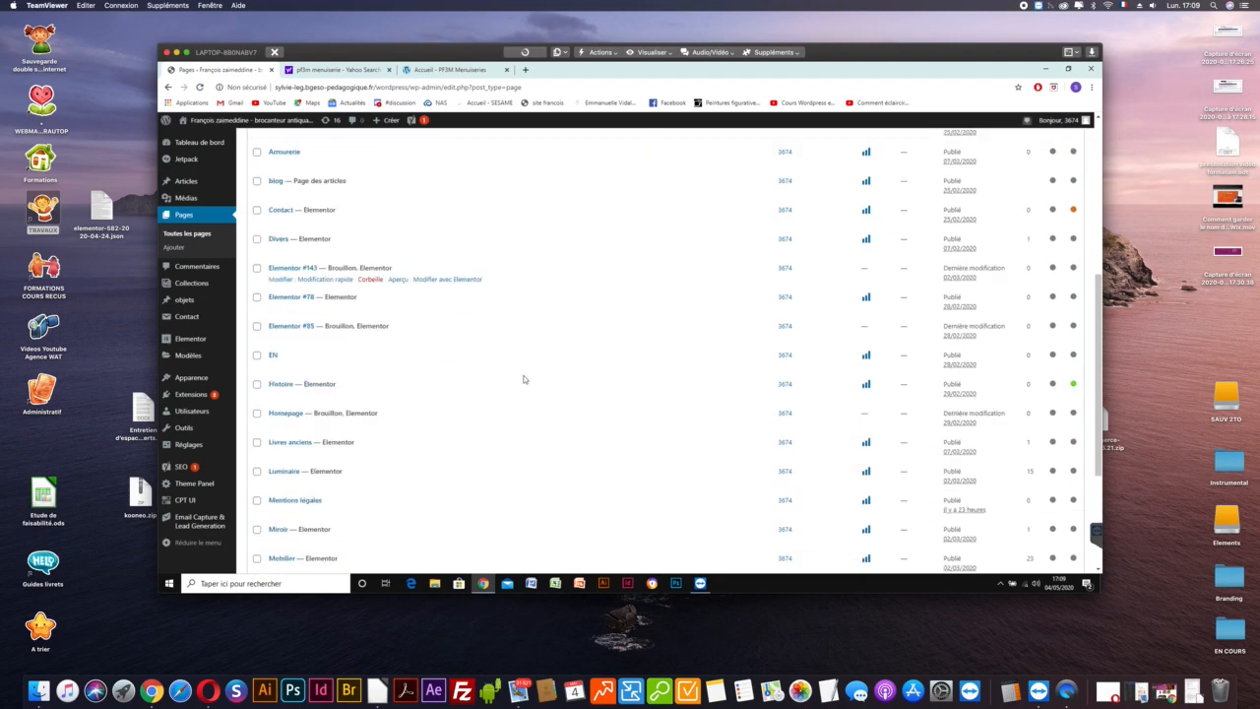
{"action": "scroll", "coordinate": [524, 379], "scroll_direction": "down", "scroll_amount": 1}
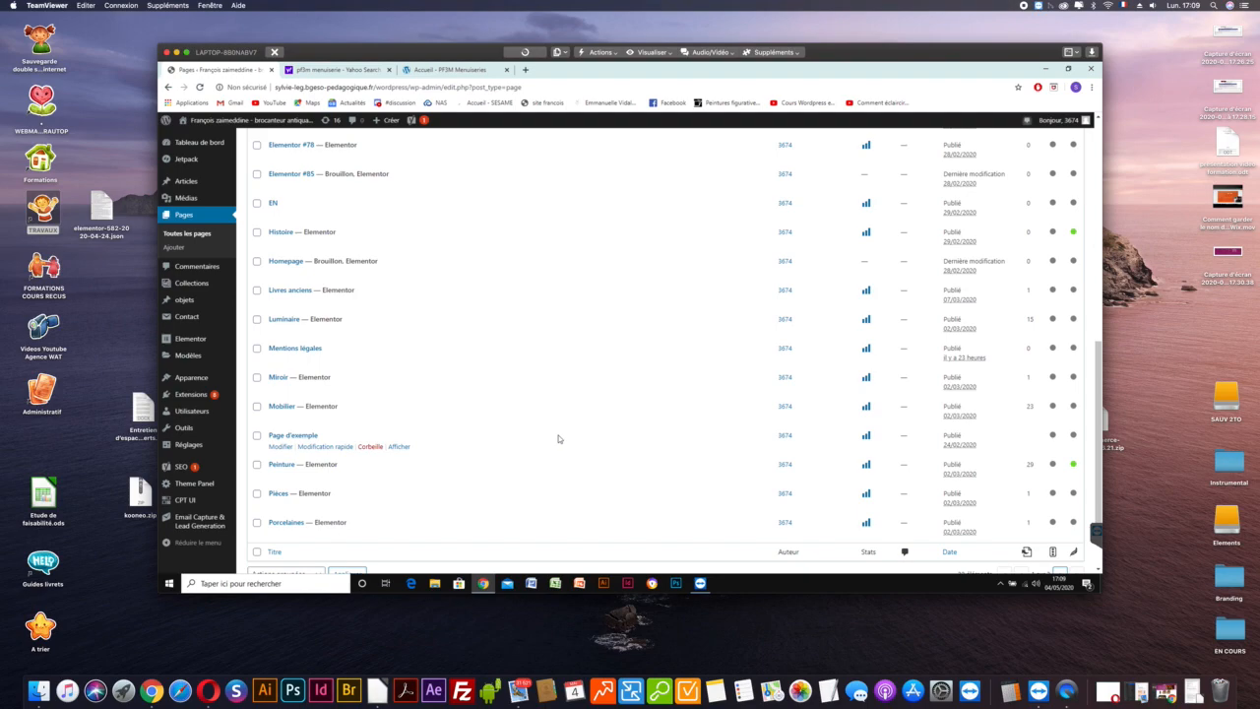
{"action": "scroll", "coordinate": [563, 307], "scroll_direction": "down", "scroll_amount": 1}
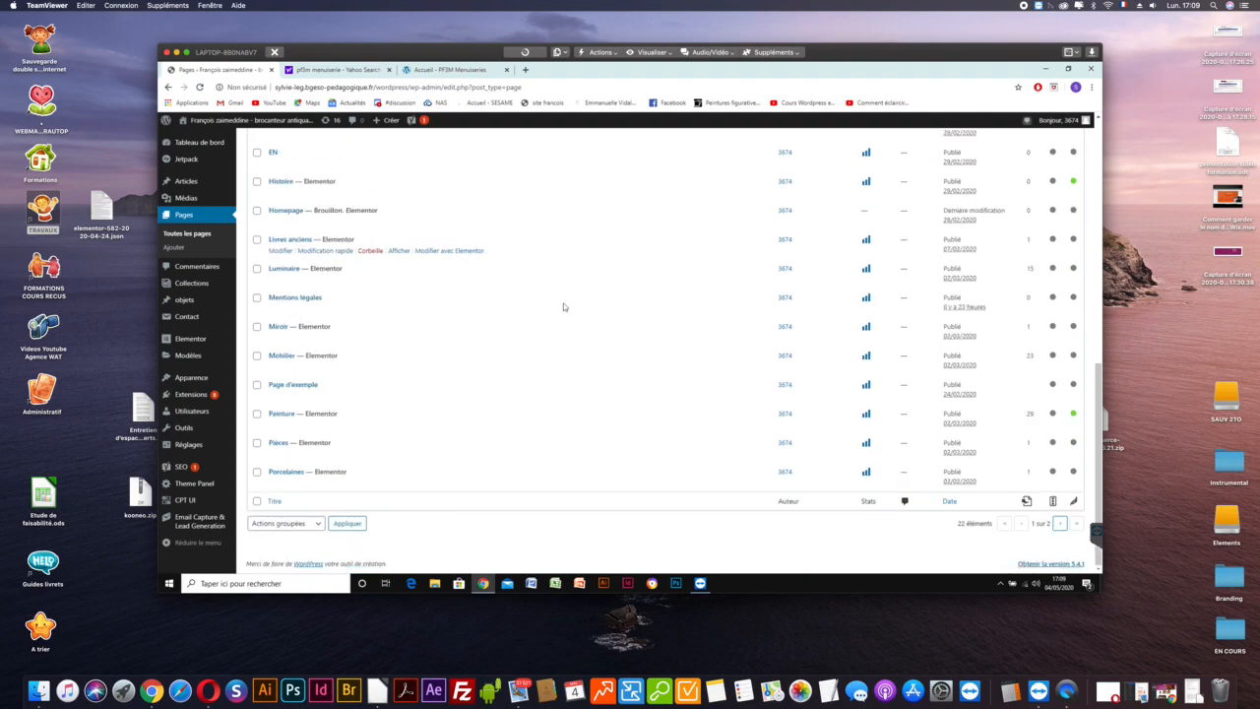
{"action": "scroll", "coordinate": [563, 307], "scroll_direction": "up", "scroll_amount": 2}
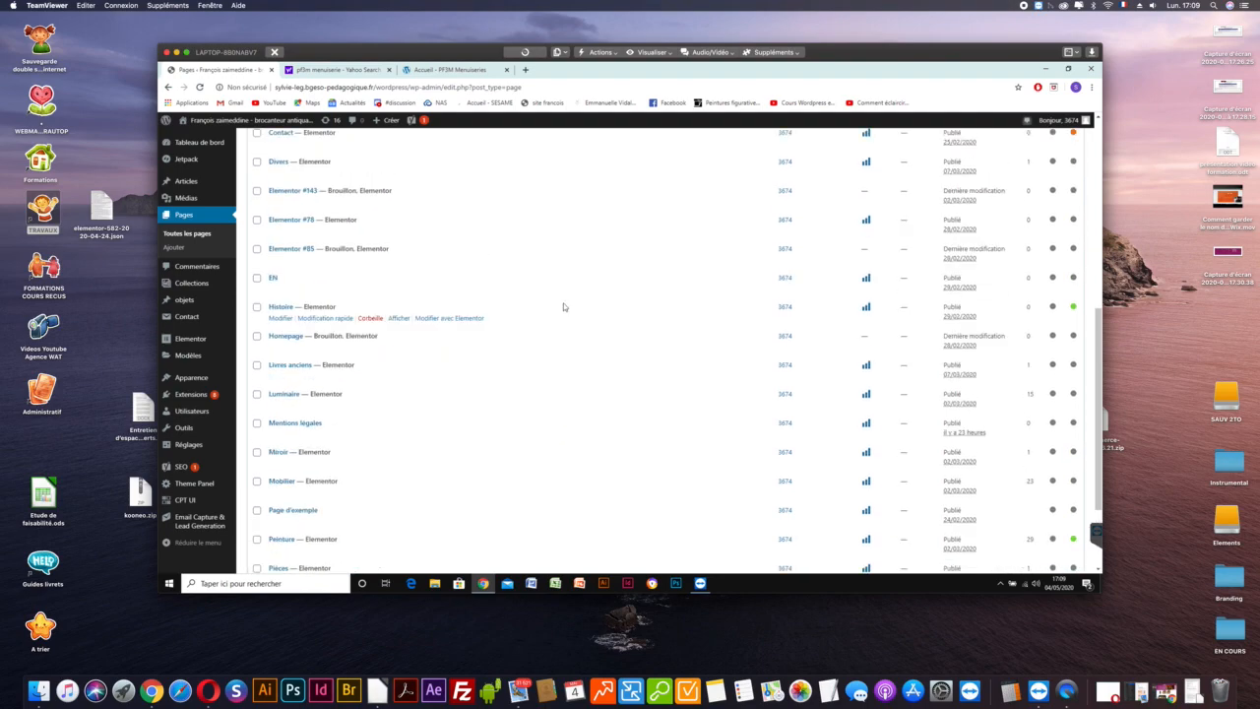
{"action": "scroll", "coordinate": [563, 307], "scroll_direction": "up", "scroll_amount": 3}
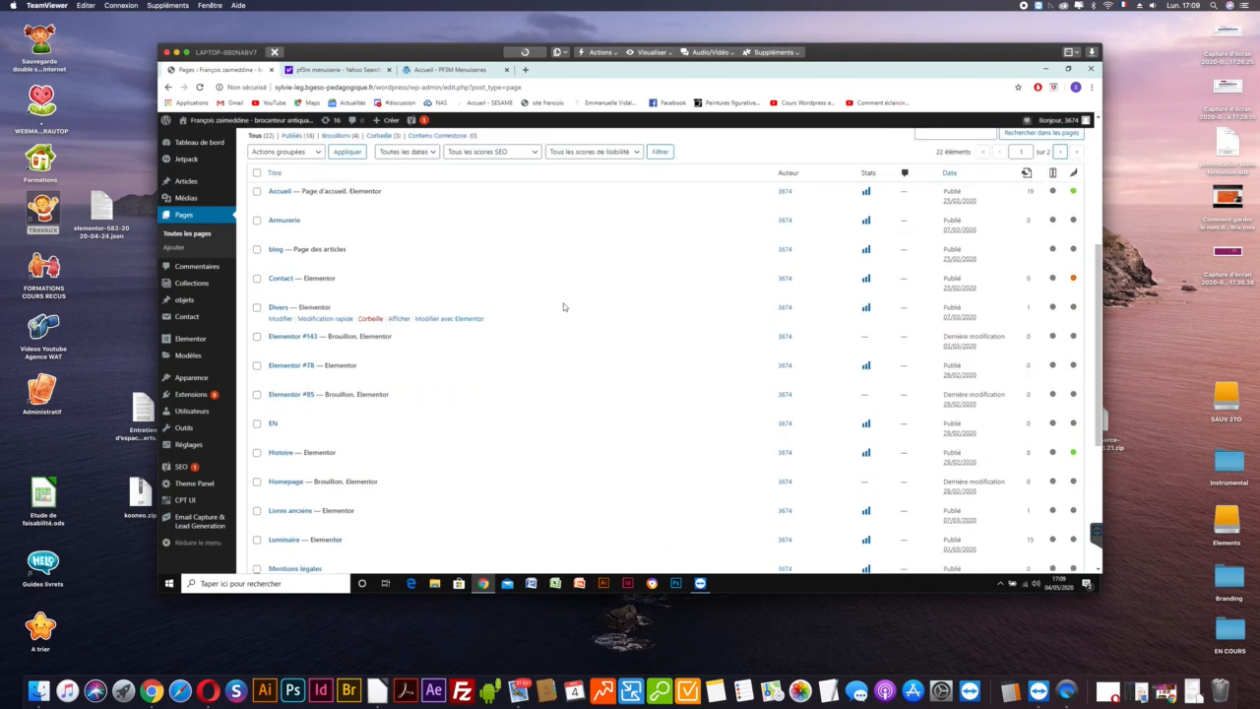
{"action": "scroll", "coordinate": [578, 355], "scroll_direction": "down", "scroll_amount": 5}
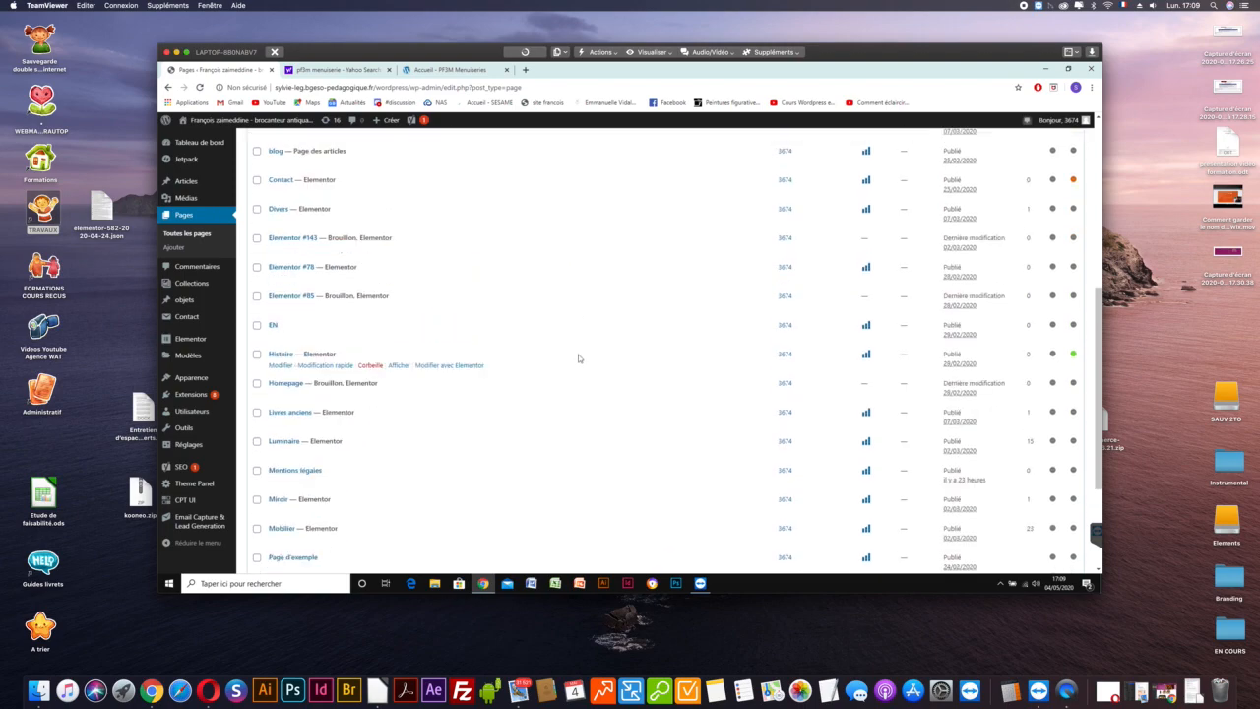
{"action": "scroll", "coordinate": [578, 355], "scroll_direction": "down", "scroll_amount": 2}
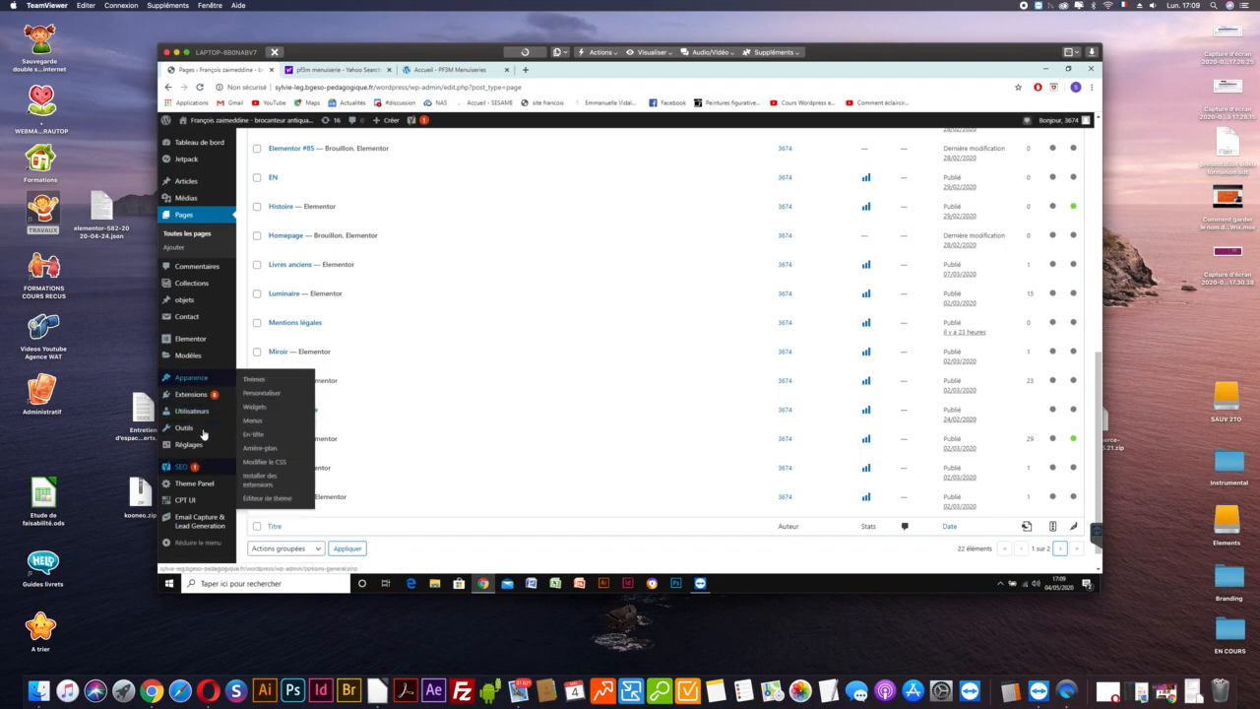
{"action": "scroll", "coordinate": [191, 404], "scroll_direction": "down", "scroll_amount": 1}
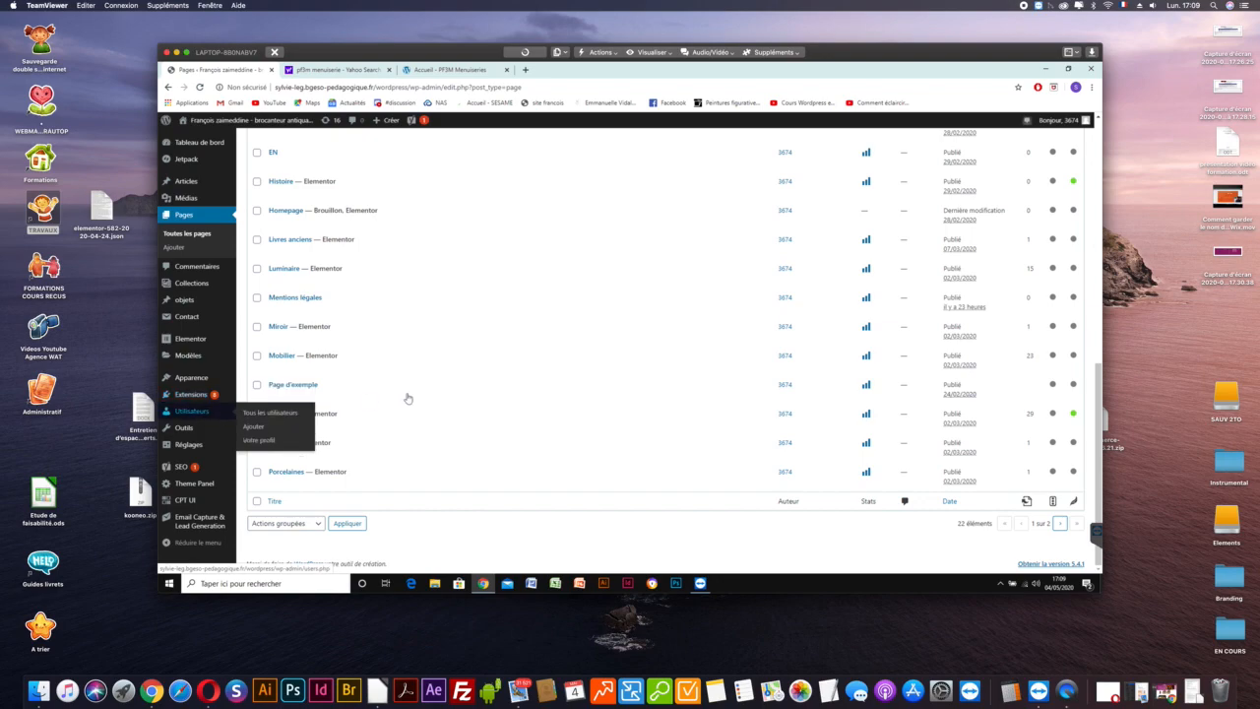
{"action": "scroll", "coordinate": [467, 382], "scroll_direction": "up", "scroll_amount": 3}
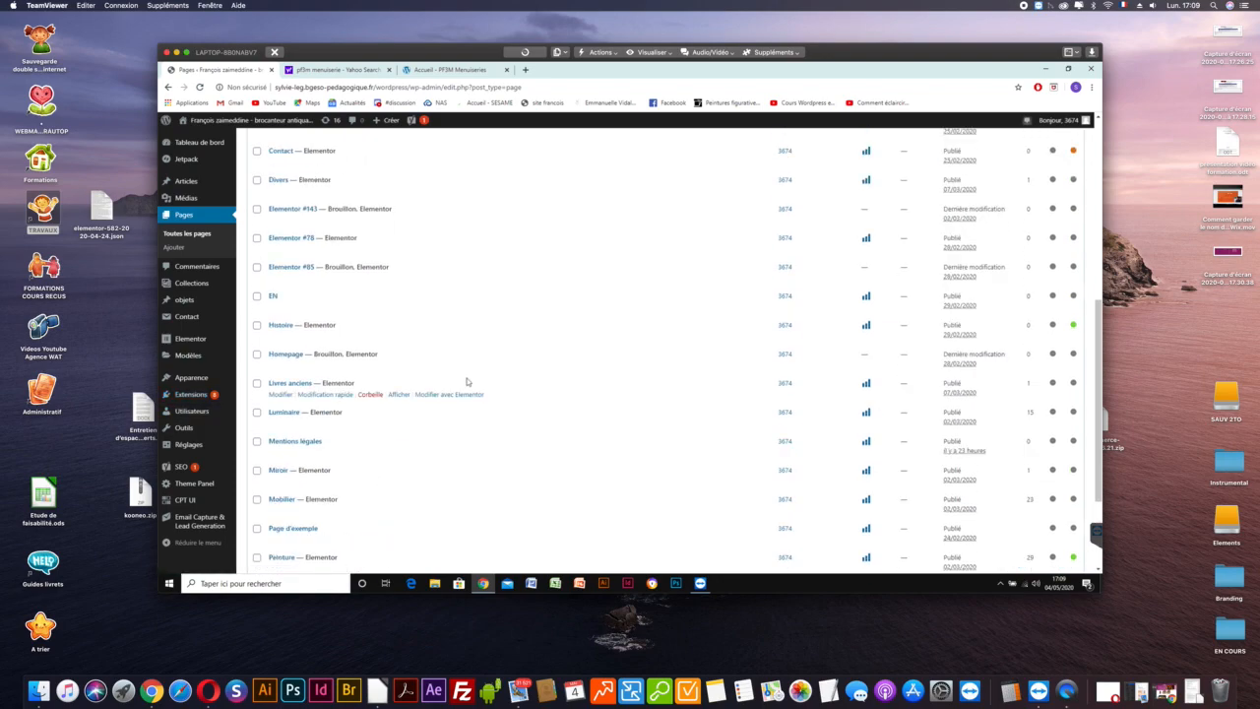
Check which legal pages exist in the site's page list and look at the PF3M Menuiseries home page for reference.
{"action": "scroll", "coordinate": [468, 382], "scroll_direction": "up", "scroll_amount": 3}
{"action": "scroll", "coordinate": [467, 382], "scroll_direction": "up", "scroll_amount": 2}
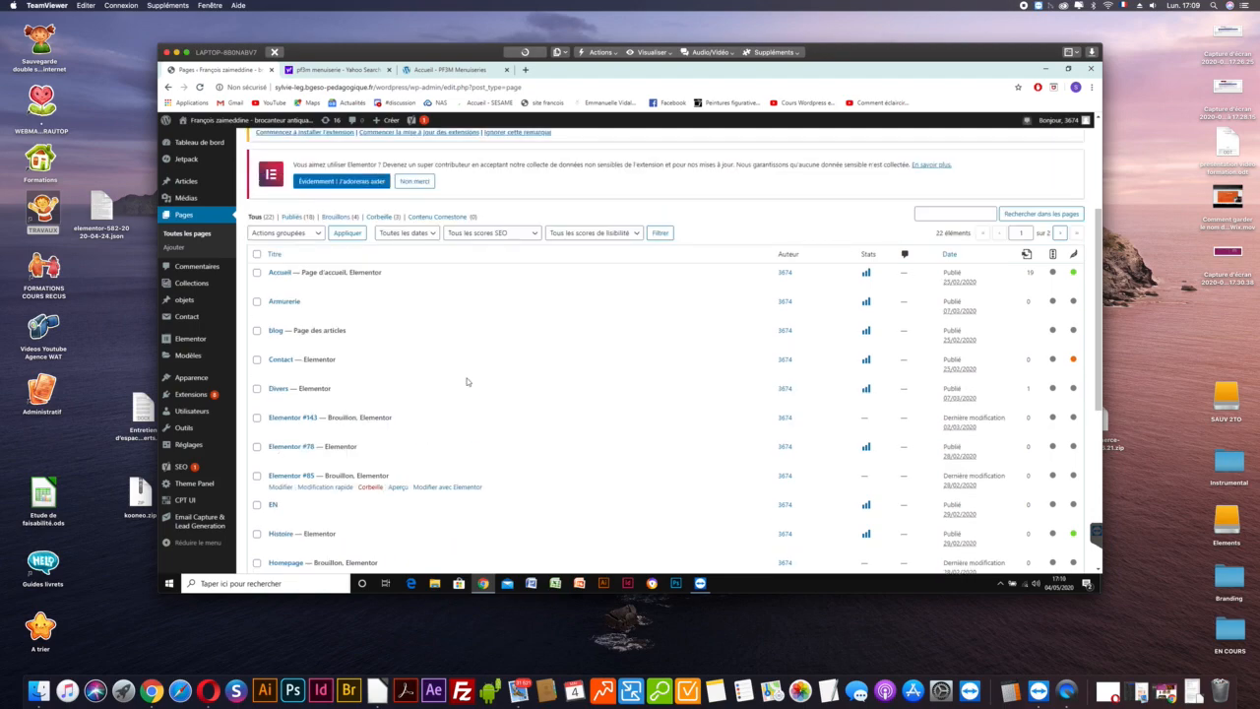
{"action": "scroll", "coordinate": [467, 382], "scroll_direction": "down", "scroll_amount": 5}
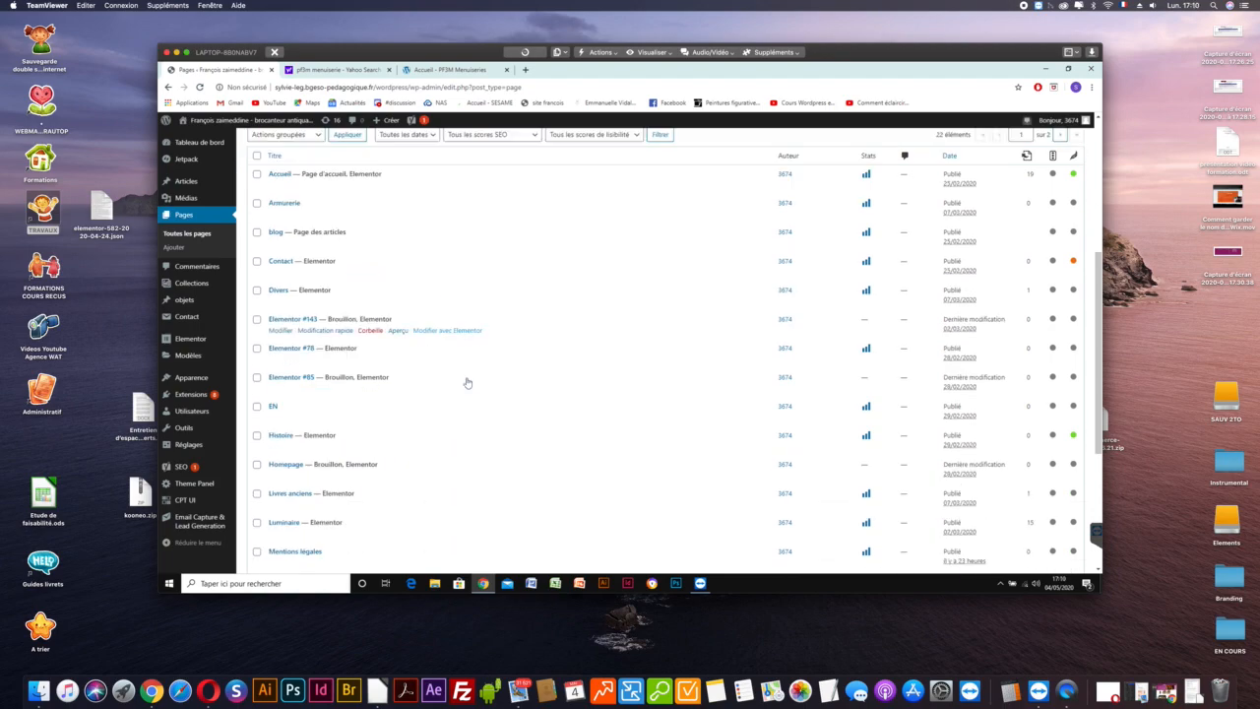
{"action": "scroll", "coordinate": [468, 382], "scroll_direction": "down", "scroll_amount": 1}
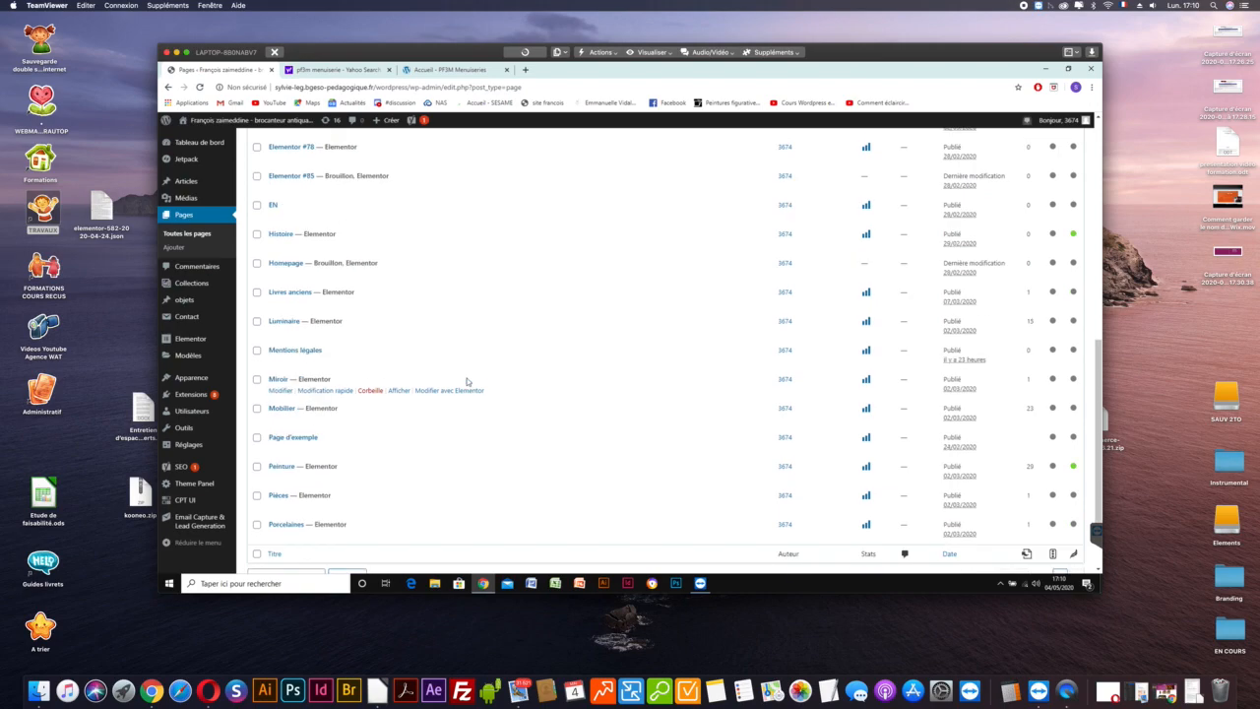
{"action": "scroll", "coordinate": [524, 360], "scroll_direction": "up", "scroll_amount": 5}
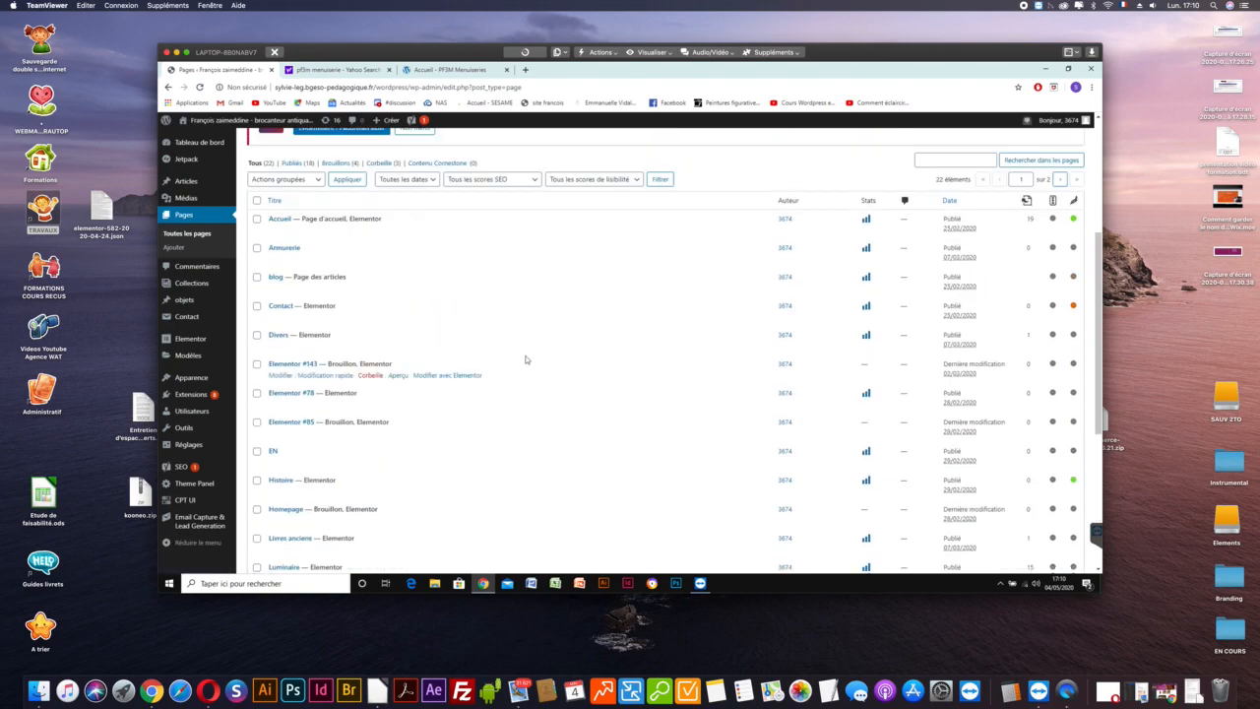
{"action": "scroll", "coordinate": [525, 360], "scroll_direction": "down", "scroll_amount": 2}
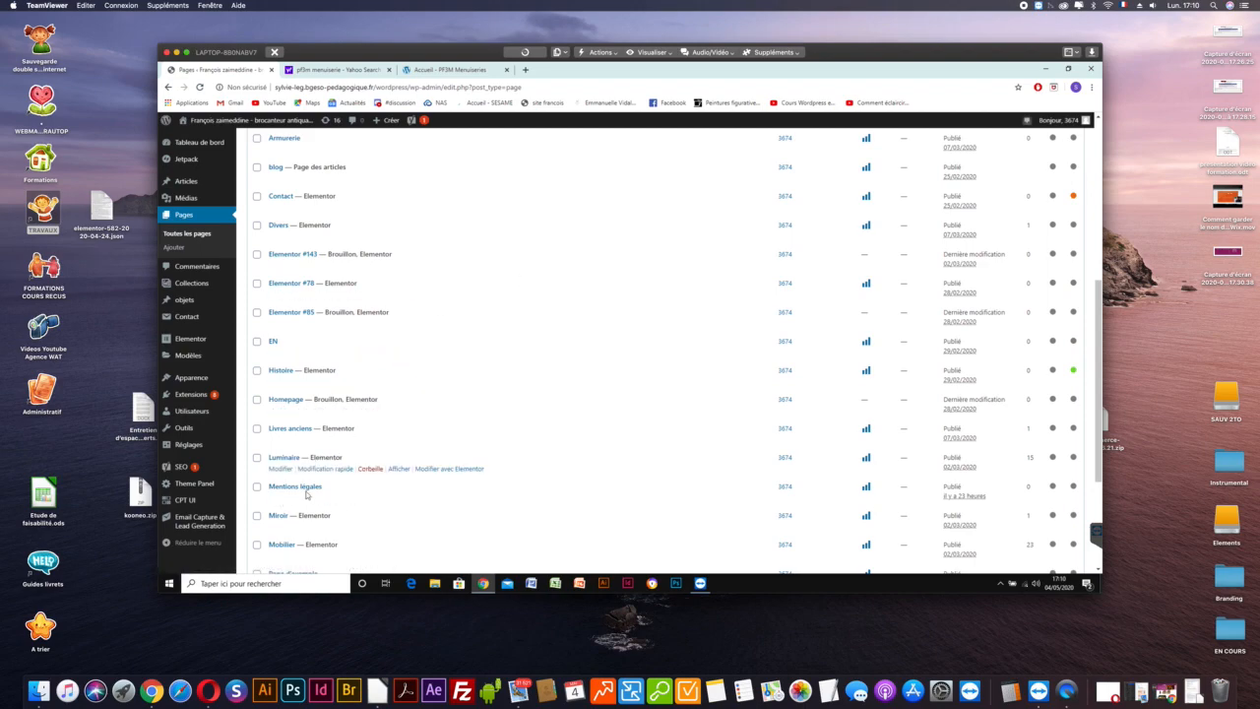
{"action": "left_click", "coordinate": [448, 70]}
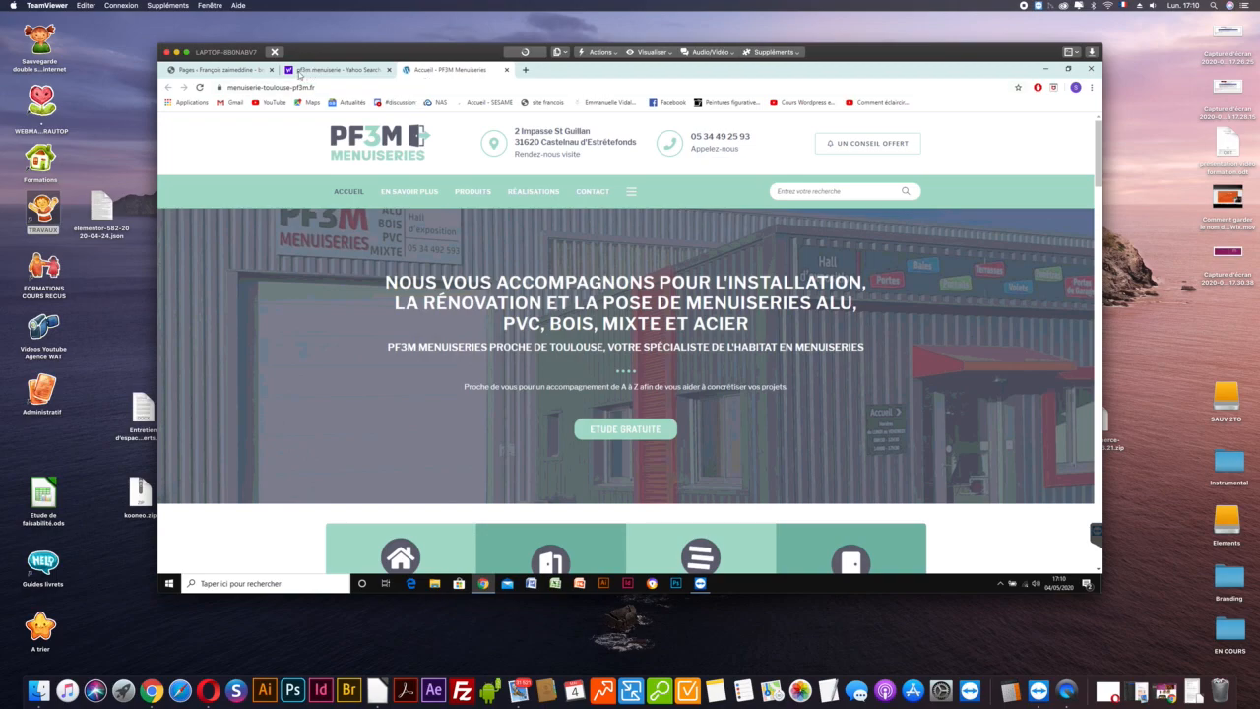
{"action": "left_click", "coordinate": [247, 71]}
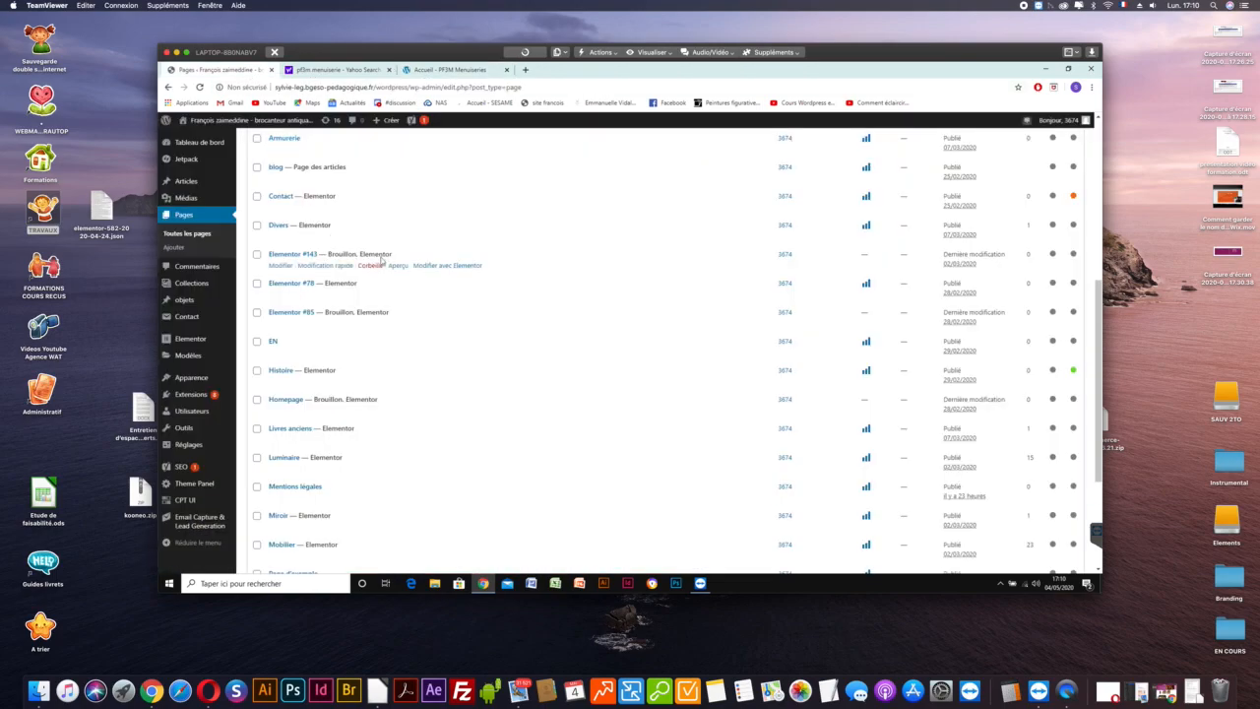
Create a new page titled "Politique de confidentialité".
{"action": "scroll", "coordinate": [382, 259], "scroll_direction": "up", "scroll_amount": 1}
{"action": "scroll", "coordinate": [382, 259], "scroll_direction": "up", "scroll_amount": 5}
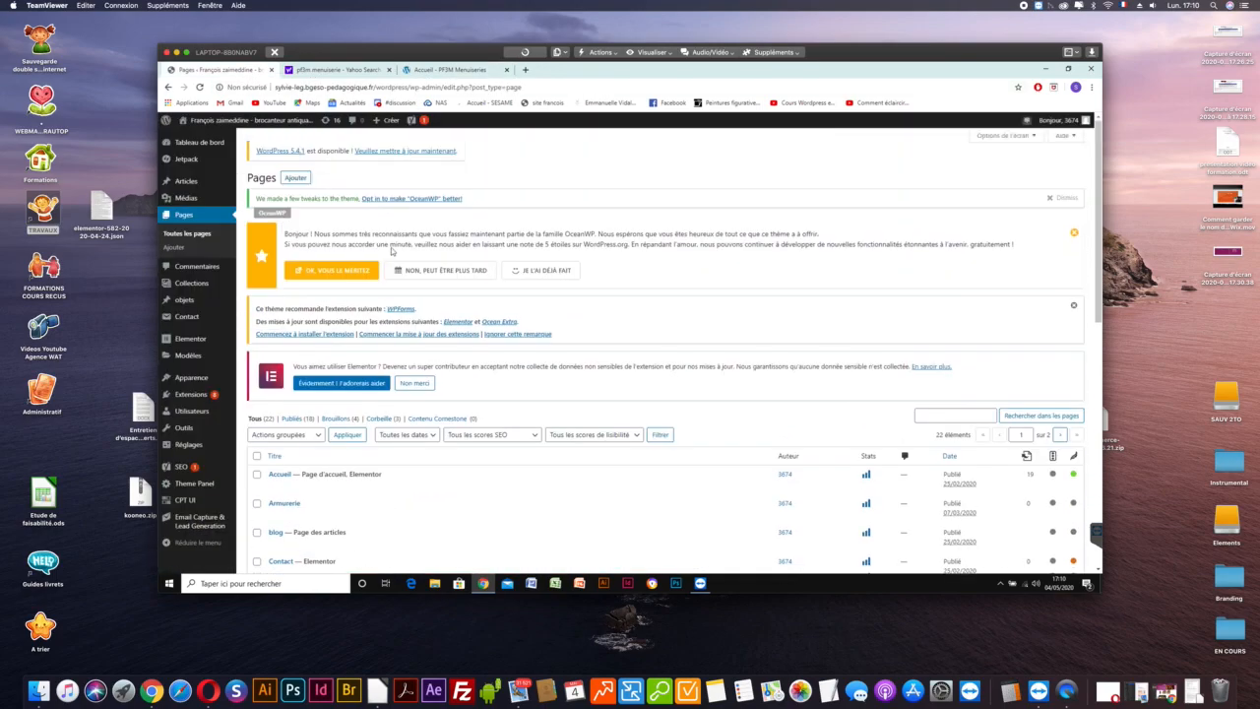
{"action": "left_click", "coordinate": [296, 178]}
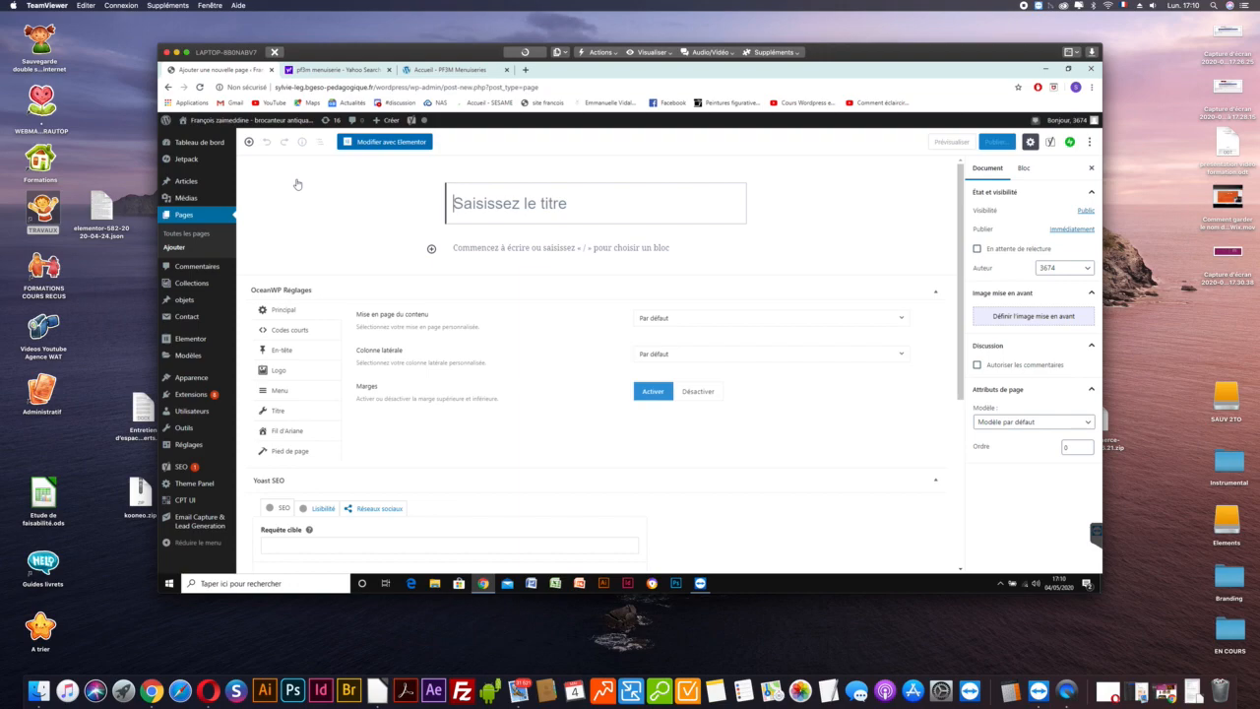
{"action": "type", "text": "Polit"}
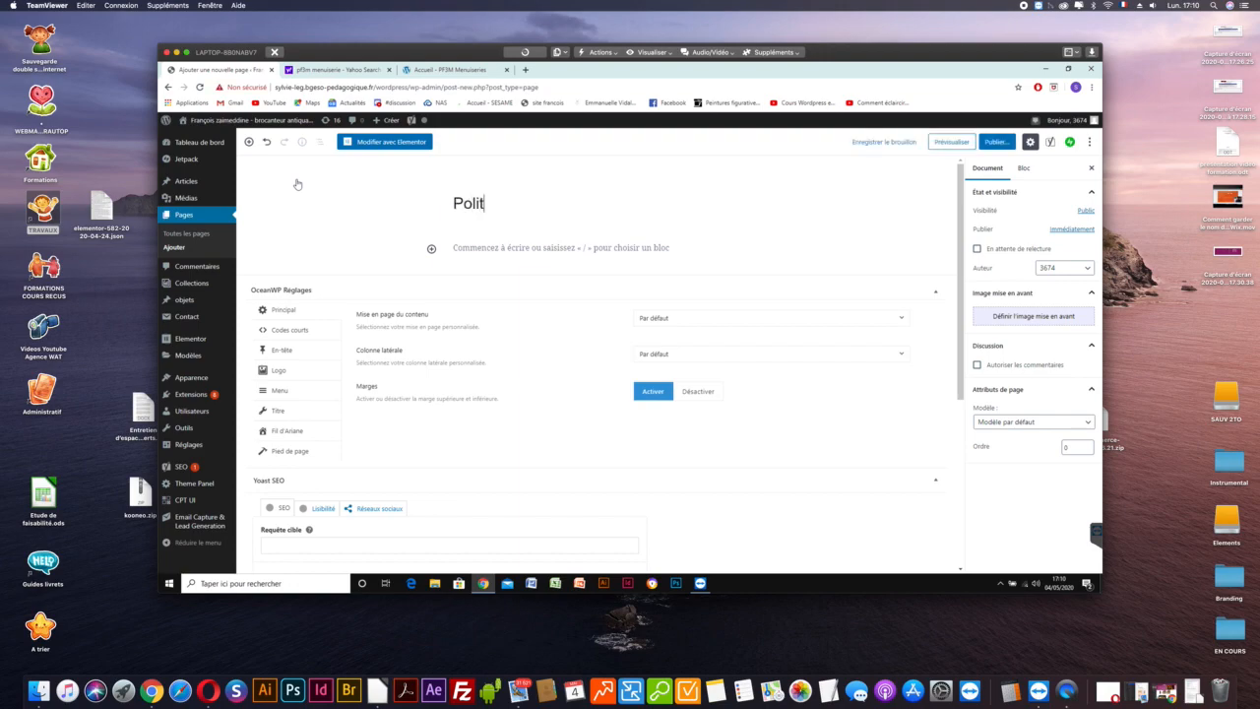
{"action": "type", "text": "ique de confidentialité"}
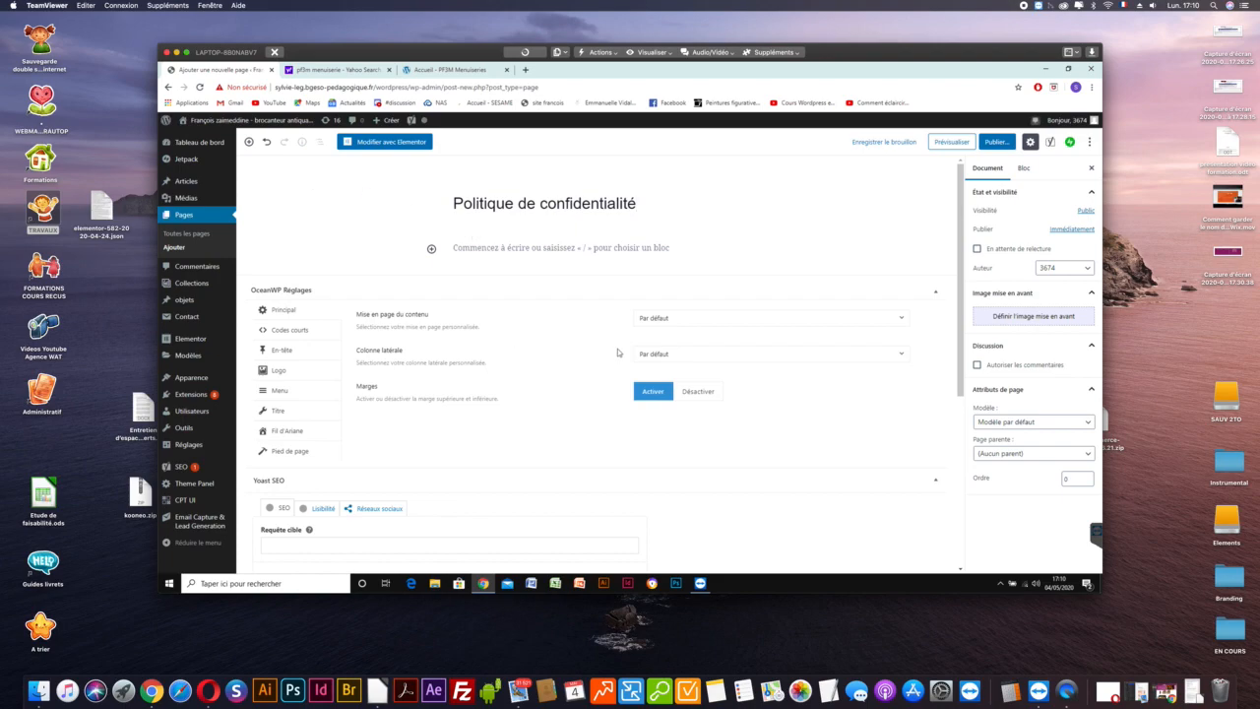
Set the page's content layout to 100% pleine largeur and disable its page title and breadcrumb (fil d'Ariane).
{"action": "left_click", "coordinate": [661, 321]}
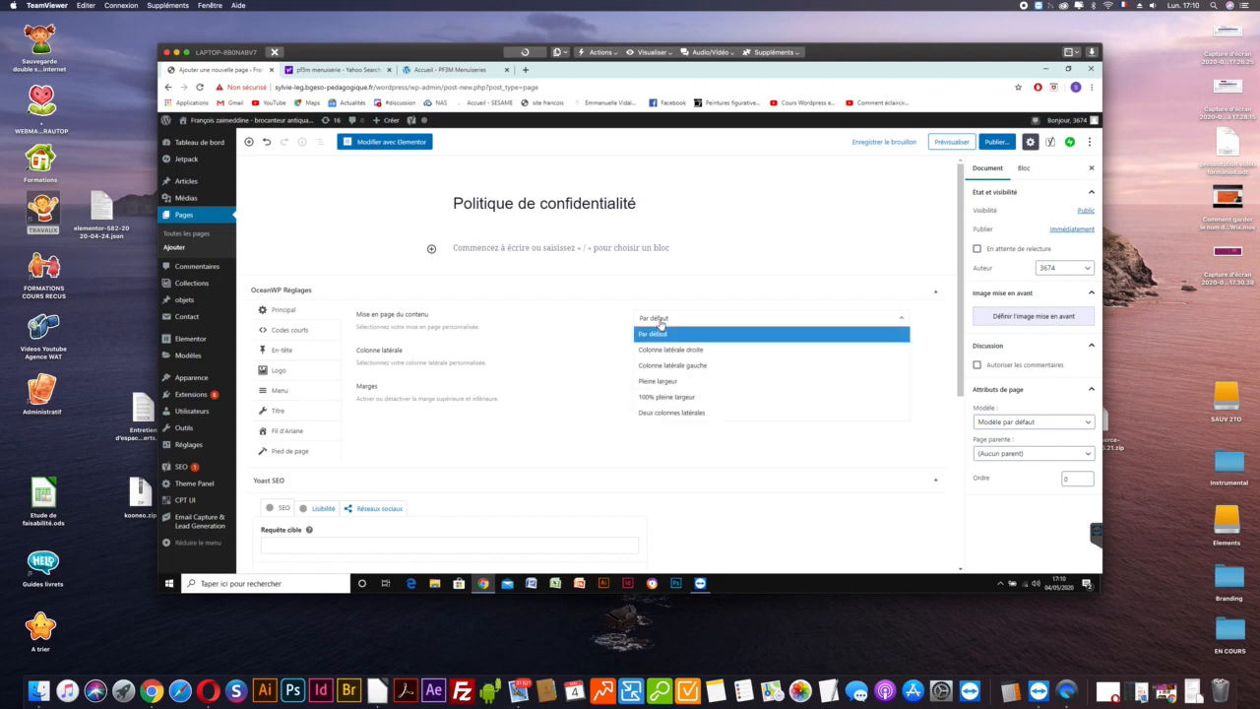
{"action": "left_click", "coordinate": [675, 397]}
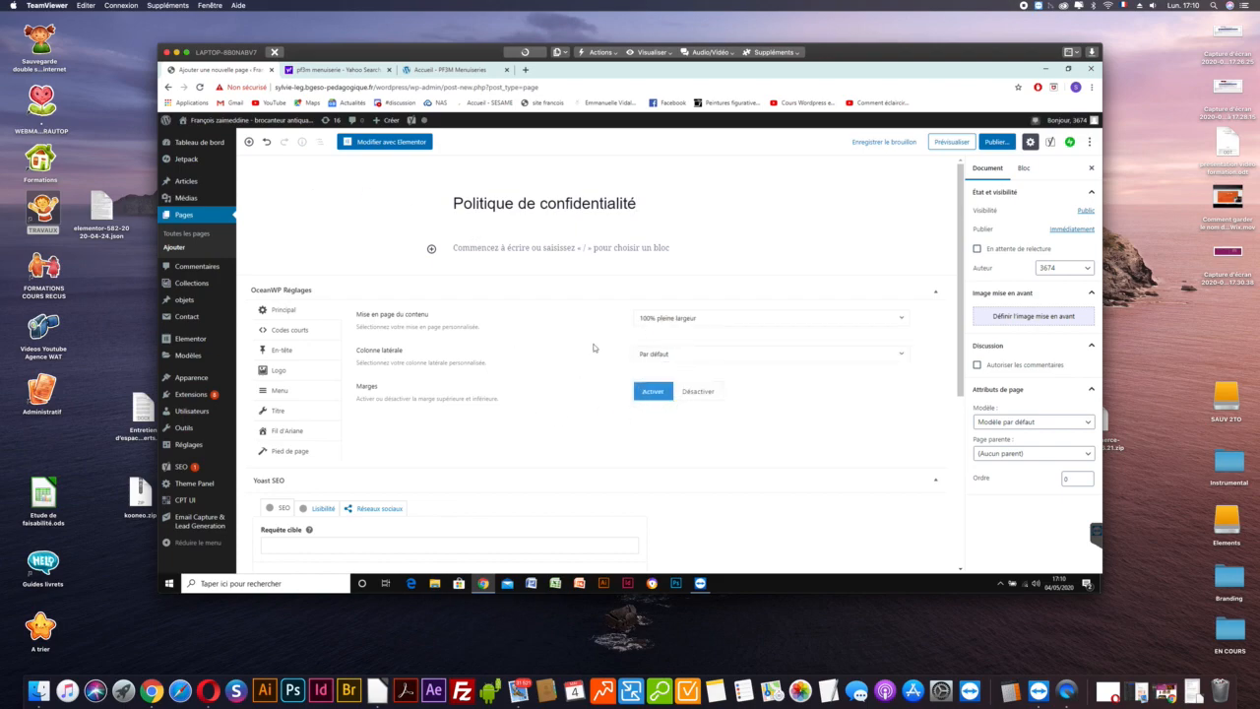
{"action": "left_click", "coordinate": [274, 415]}
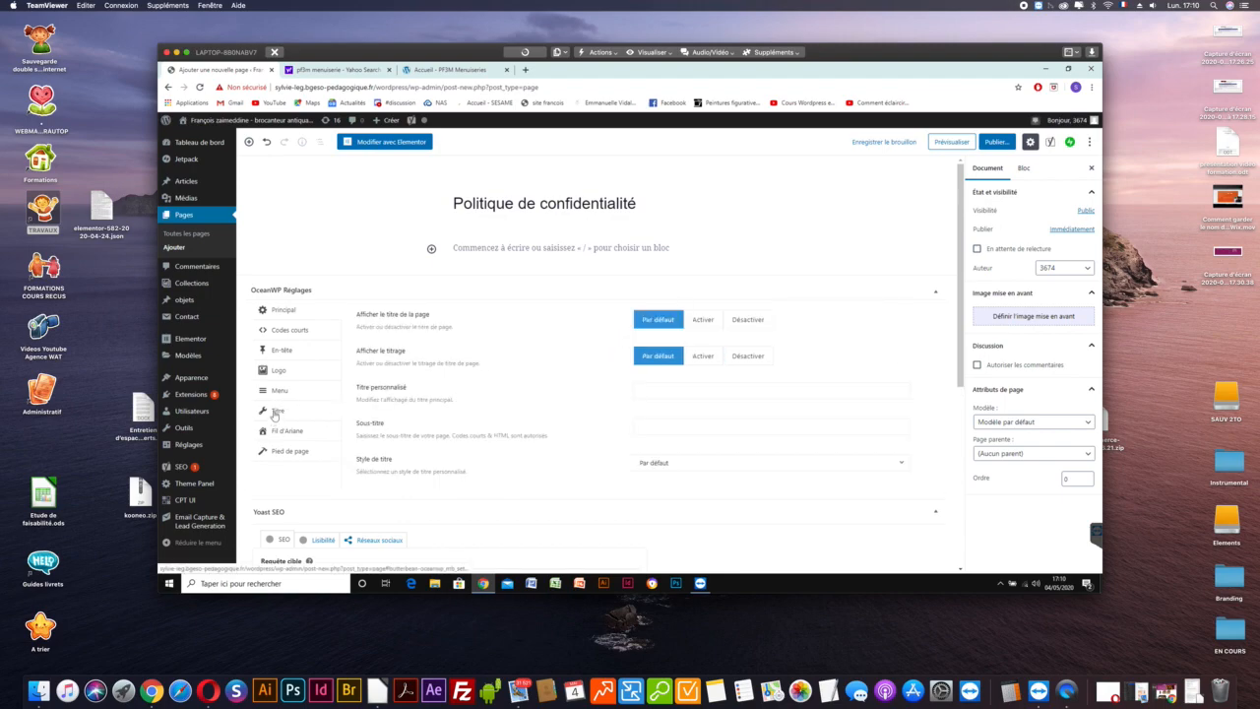
{"action": "left_click", "coordinate": [759, 324]}
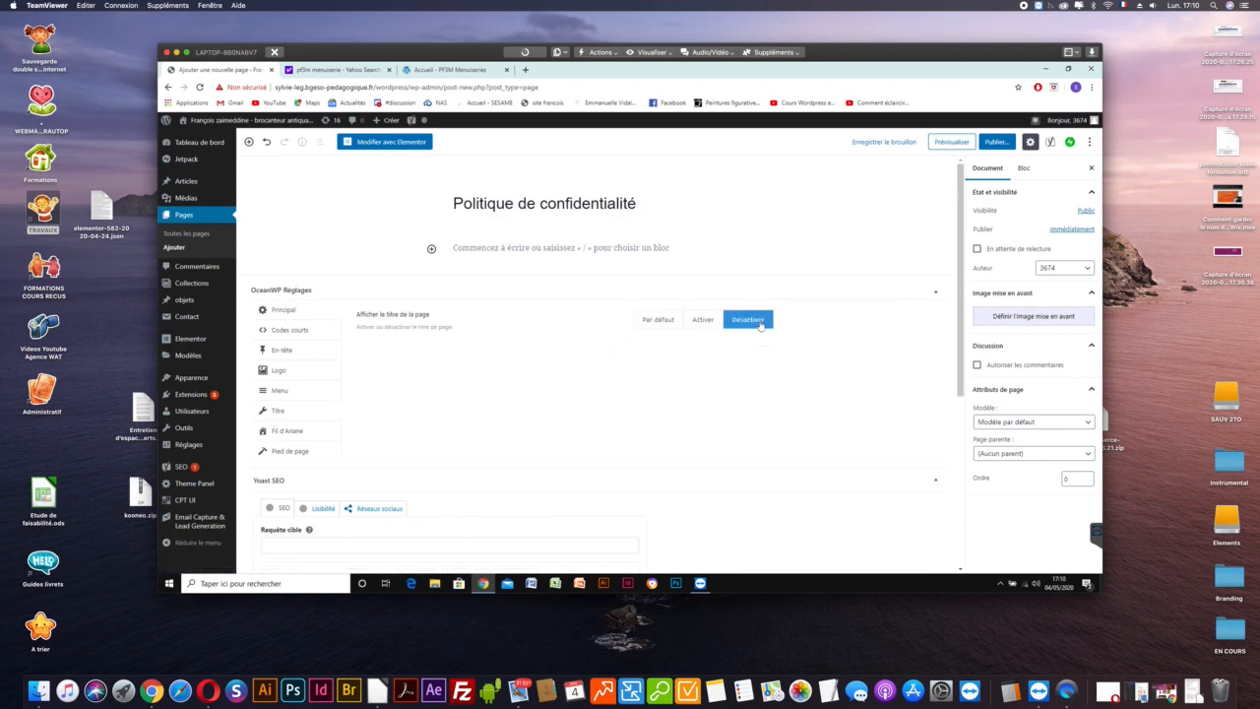
{"action": "left_click", "coordinate": [291, 434]}
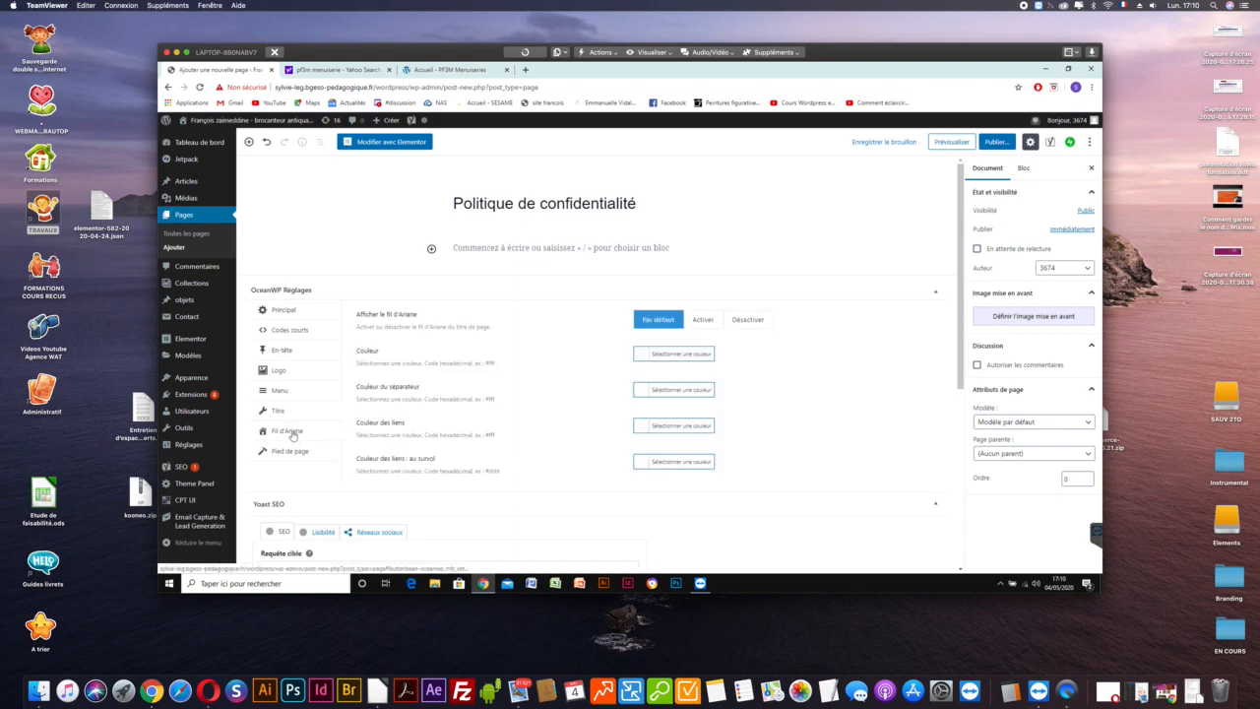
{"action": "left_click", "coordinate": [757, 324]}
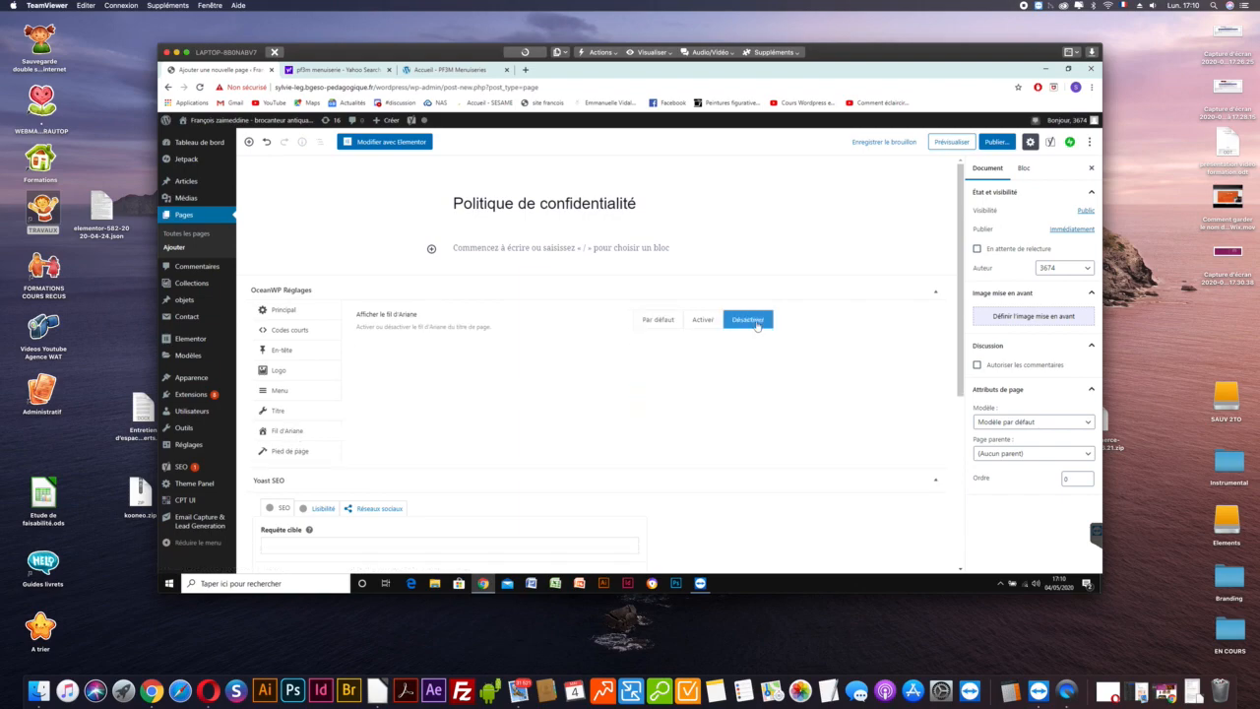
Publish the Politique de confidentialité page.
{"action": "left_click", "coordinate": [996, 143]}
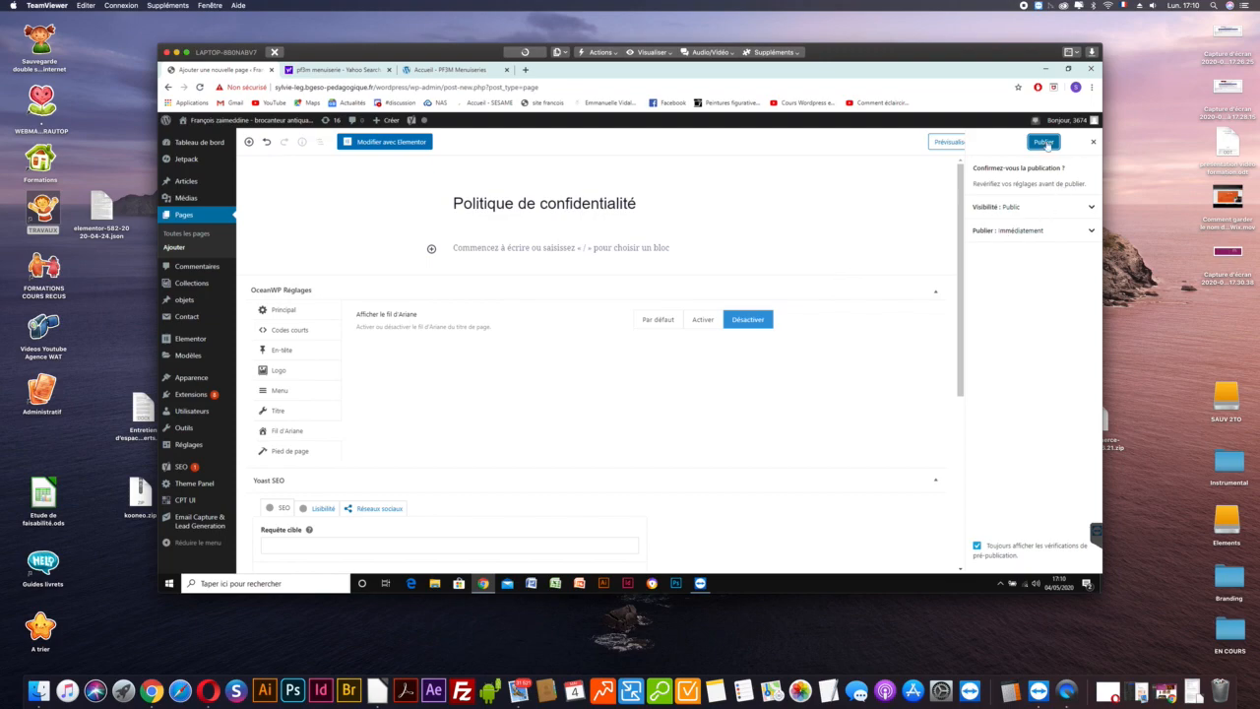
{"action": "left_click", "coordinate": [1044, 143]}
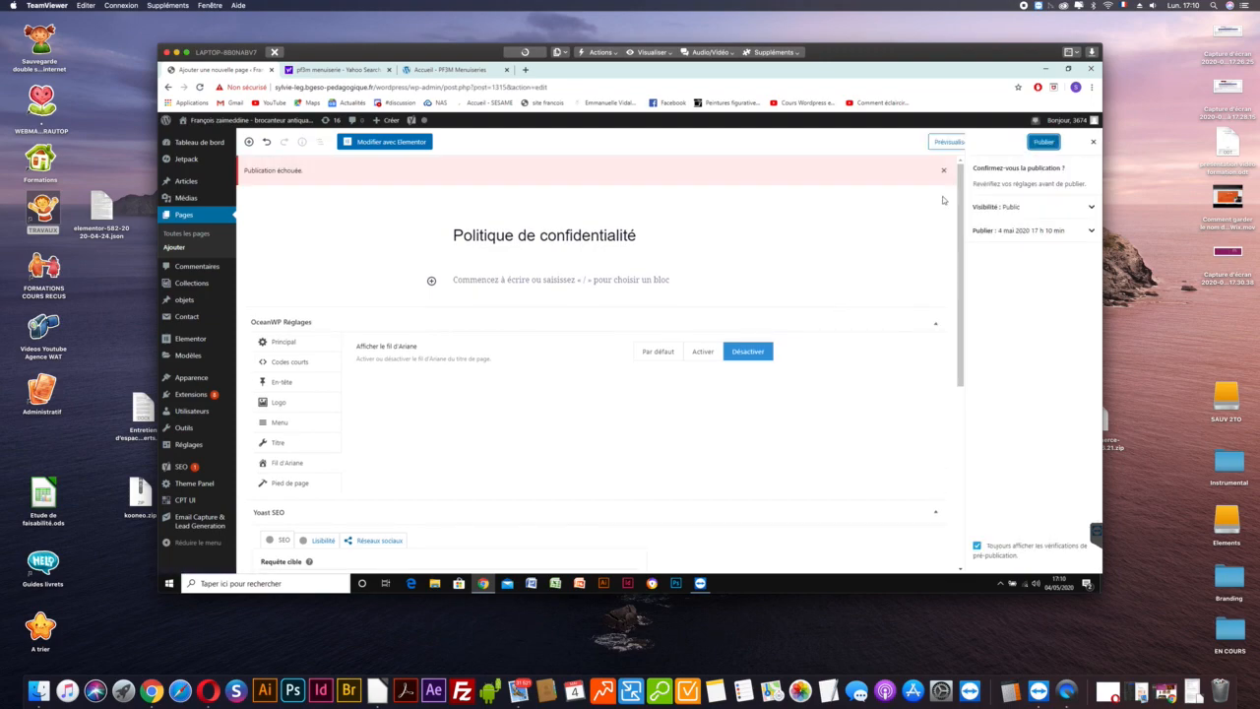
{"action": "left_click", "coordinate": [1044, 142]}
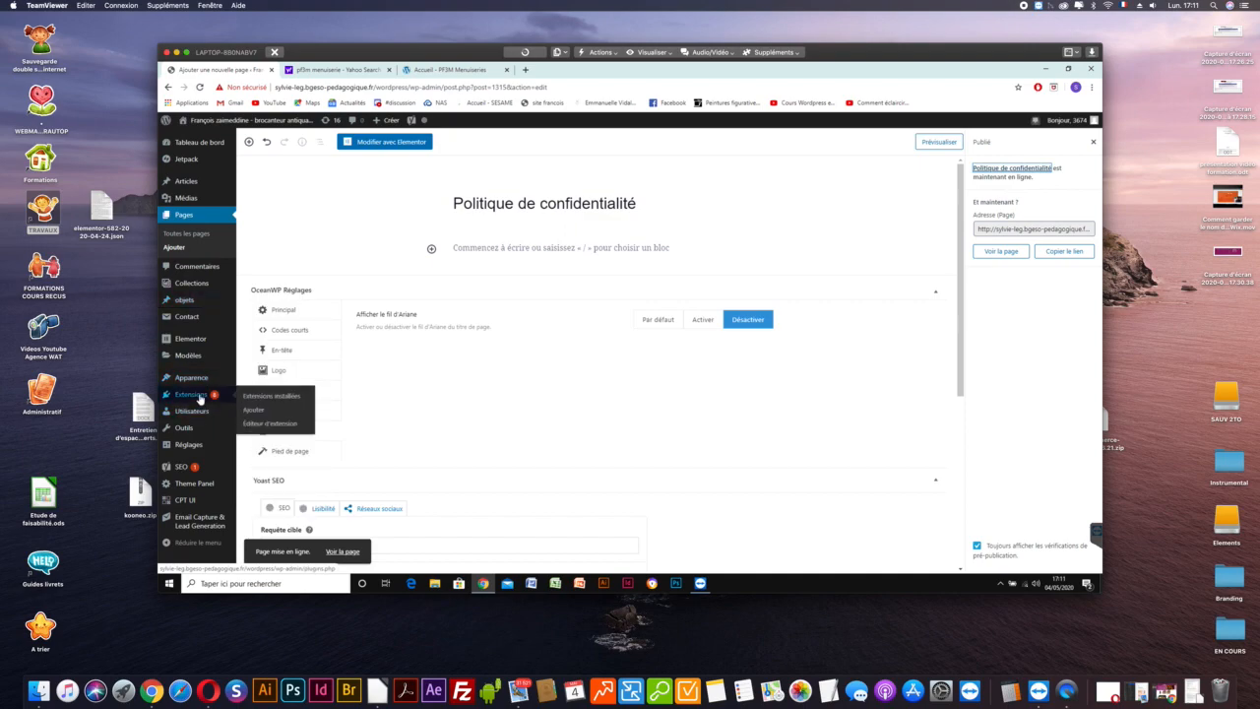
Create a new navigation menu named "Brocante menu mentions légales".
{"action": "mouse_move", "coordinate": [195, 377]}
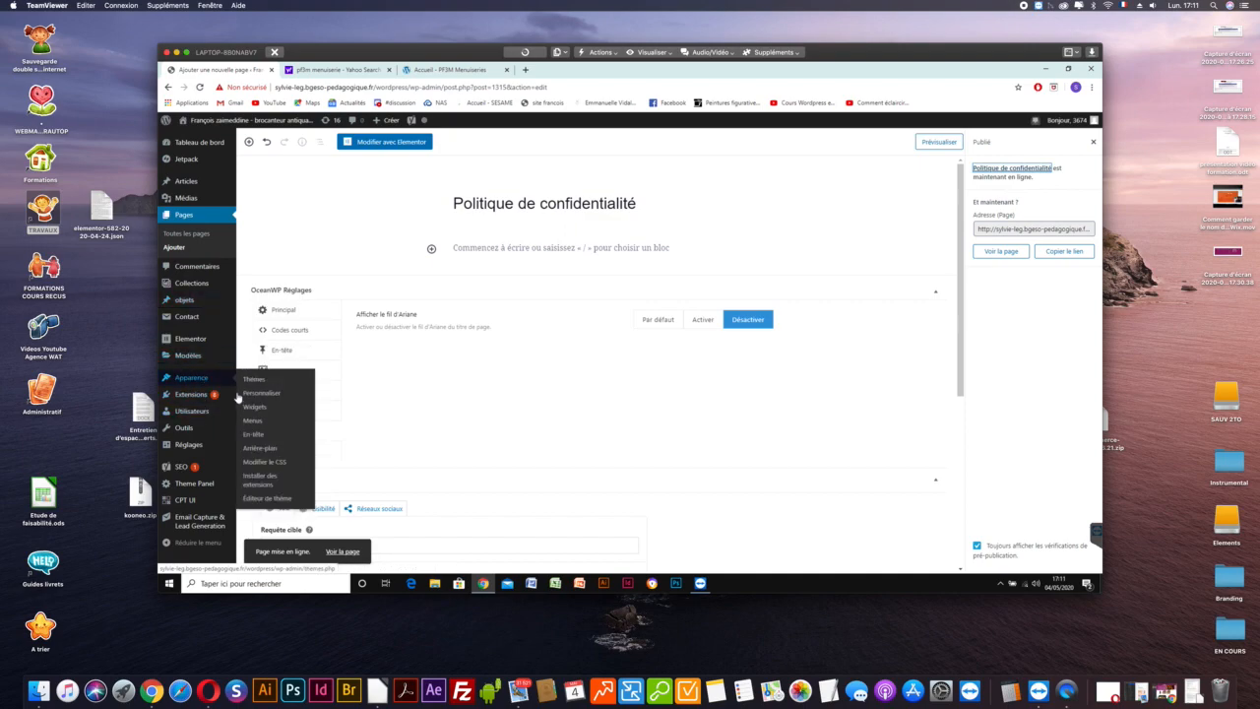
{"action": "left_click", "coordinate": [251, 424]}
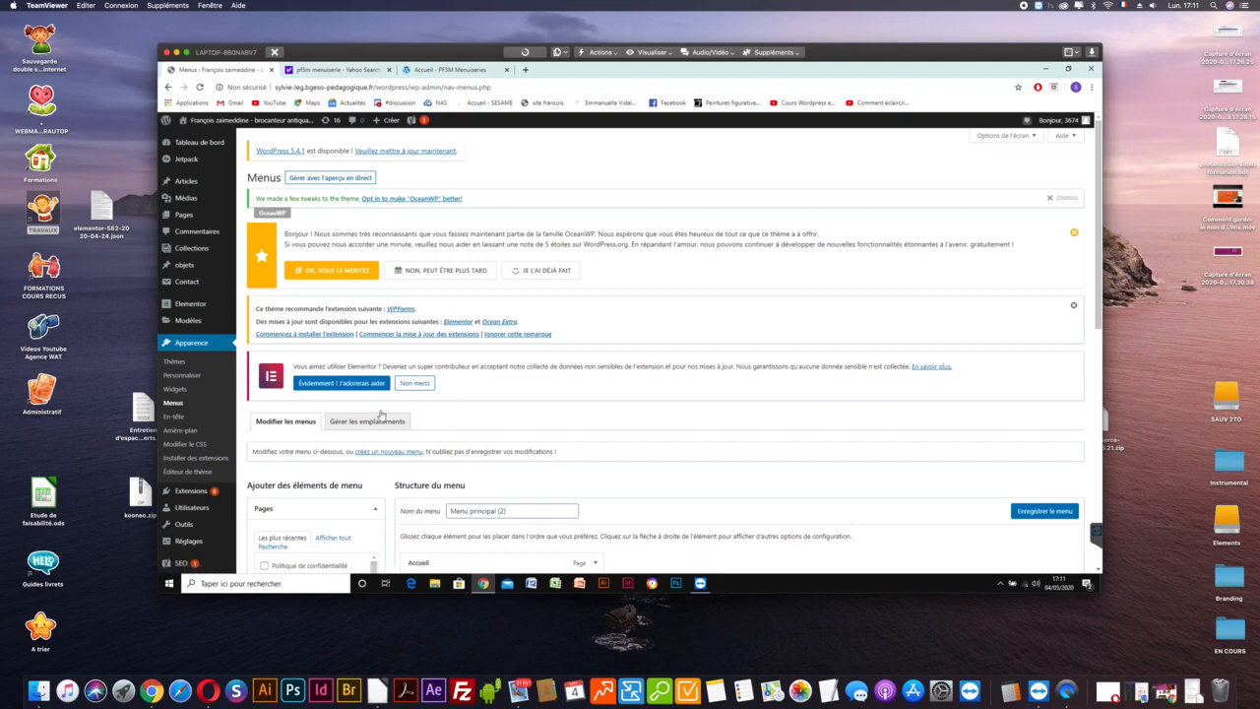
{"action": "left_click", "coordinate": [374, 452]}
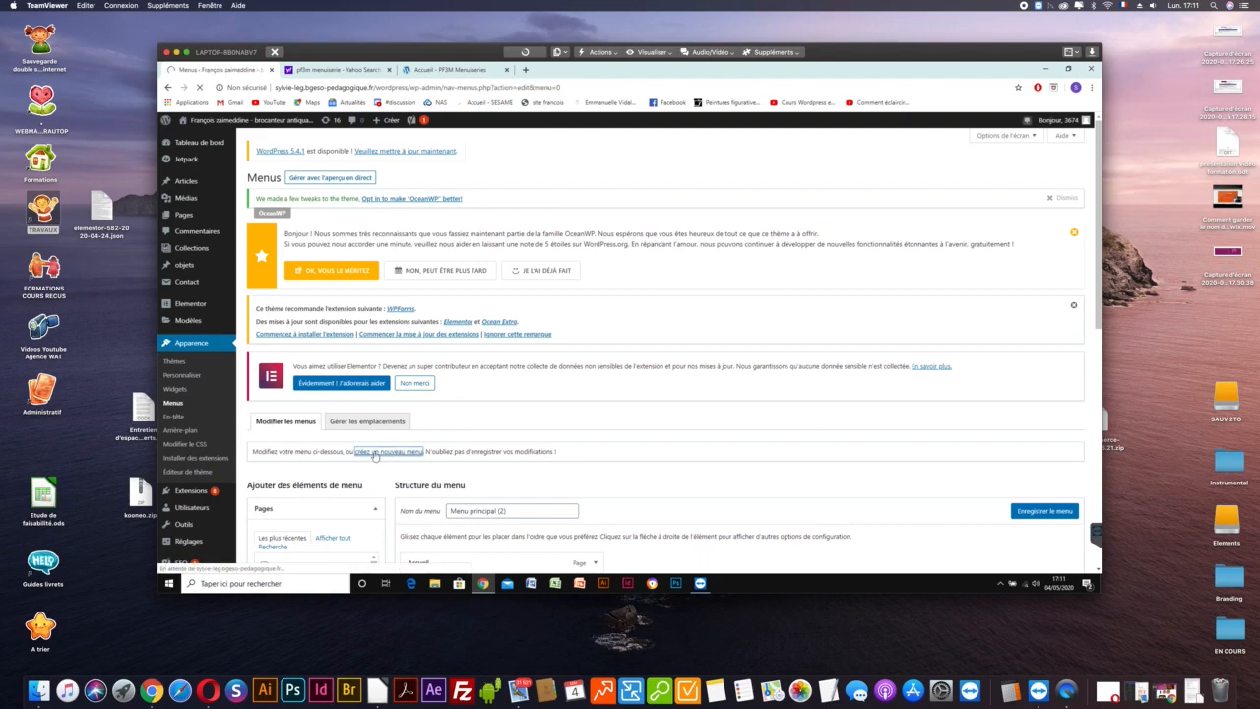
{"action": "scroll", "coordinate": [507, 481], "scroll_direction": "down", "scroll_amount": 3}
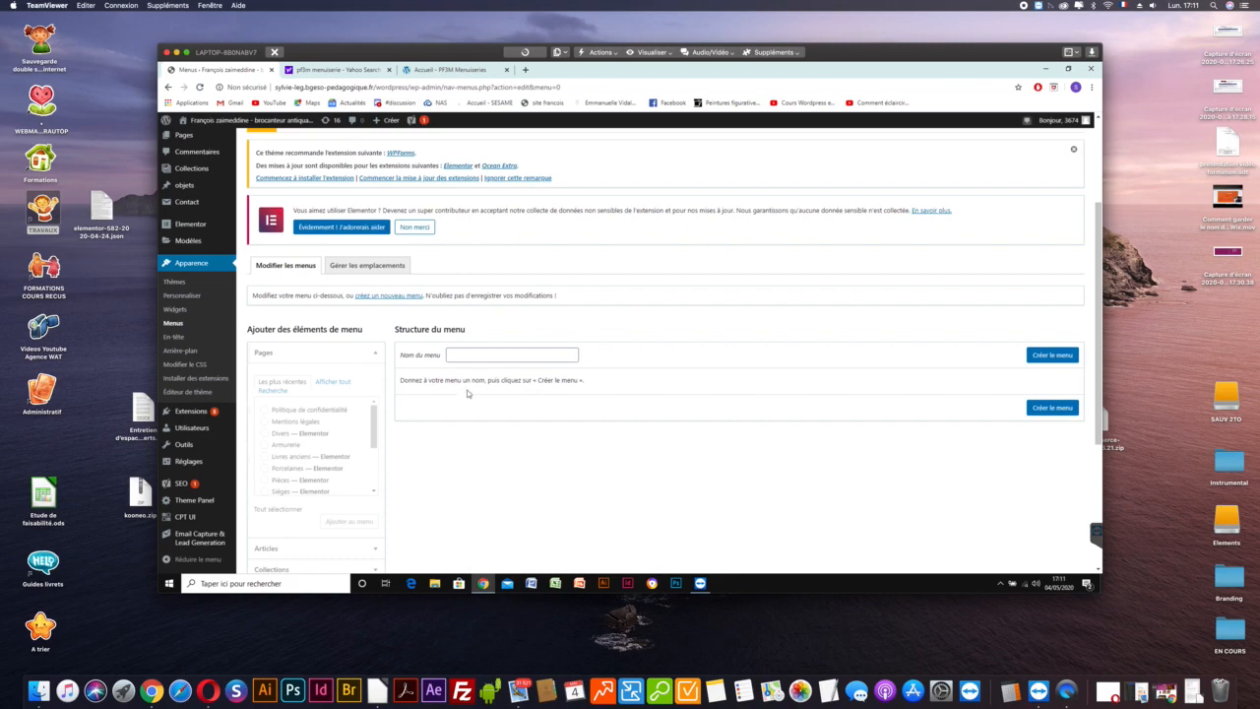
{"action": "left_click", "coordinate": [461, 354]}
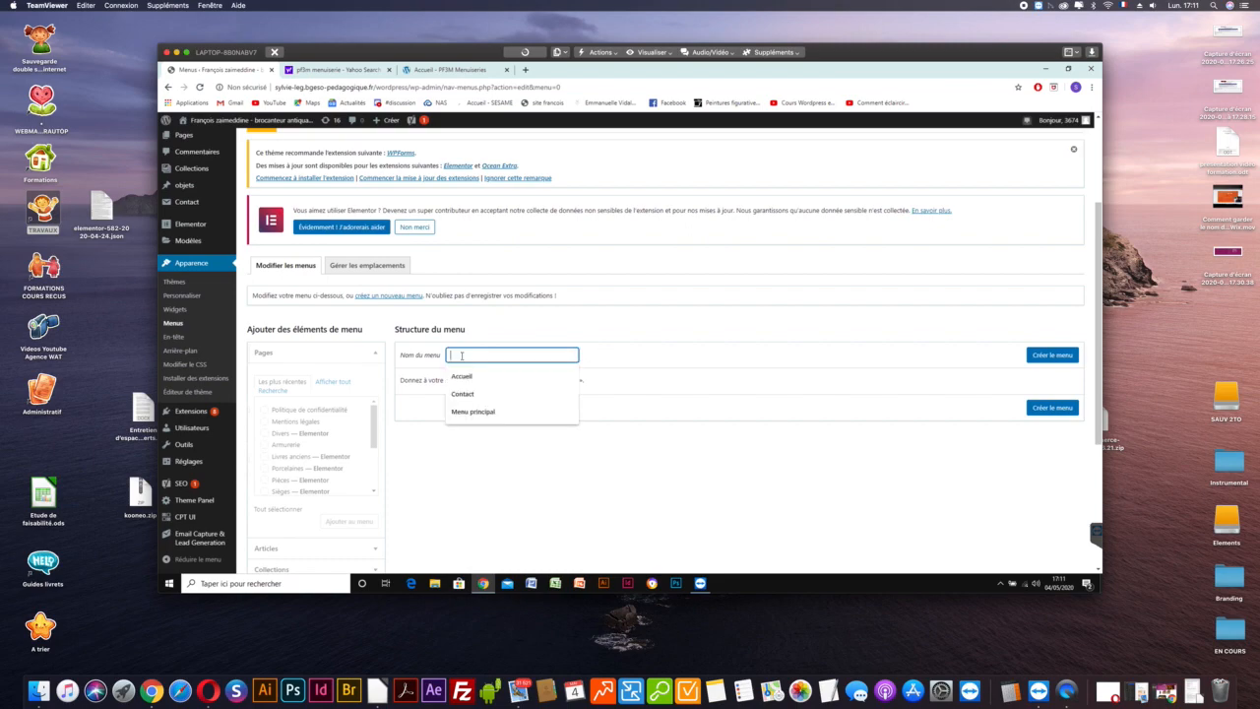
{"action": "type", "text": "Bi"}
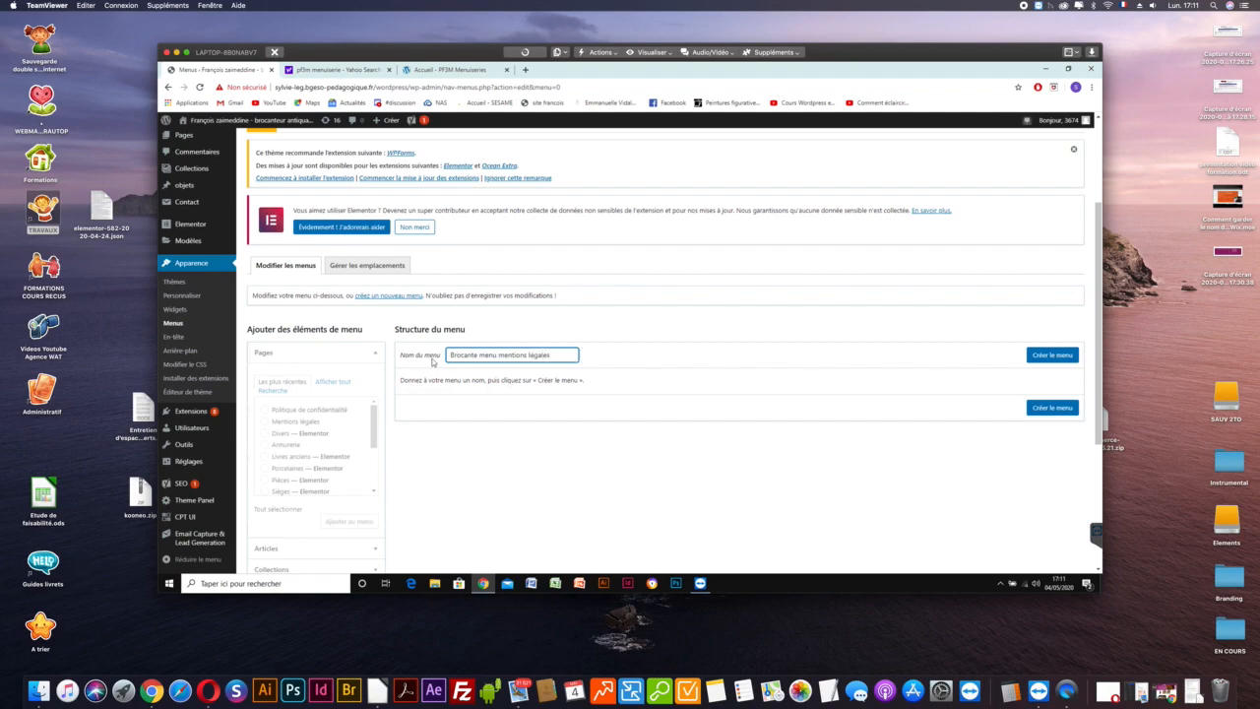
{"action": "left_click", "coordinate": [1052, 355]}
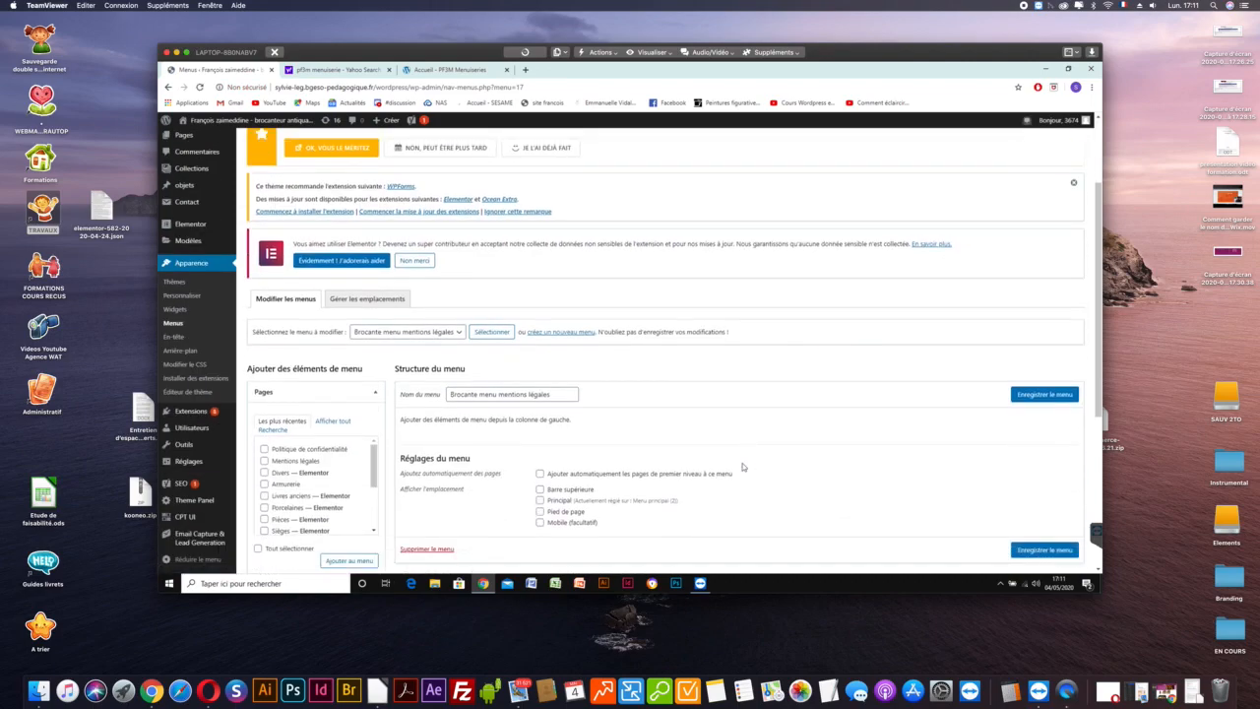
{"action": "scroll", "coordinate": [742, 467], "scroll_direction": "down", "scroll_amount": 2}
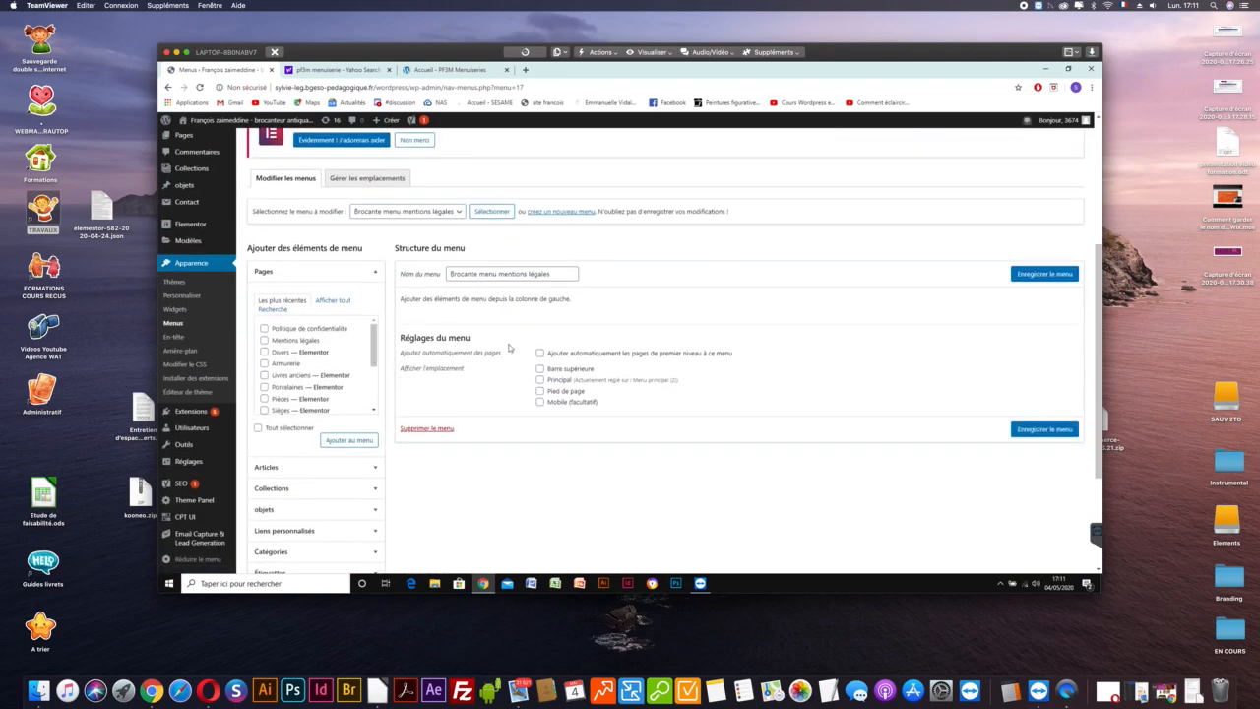
{"action": "left_click", "coordinate": [264, 340]}
{"action": "left_click", "coordinate": [264, 328]}
{"action": "left_click_drag", "start_coordinate": [374, 362], "coordinate": [376, 412]}
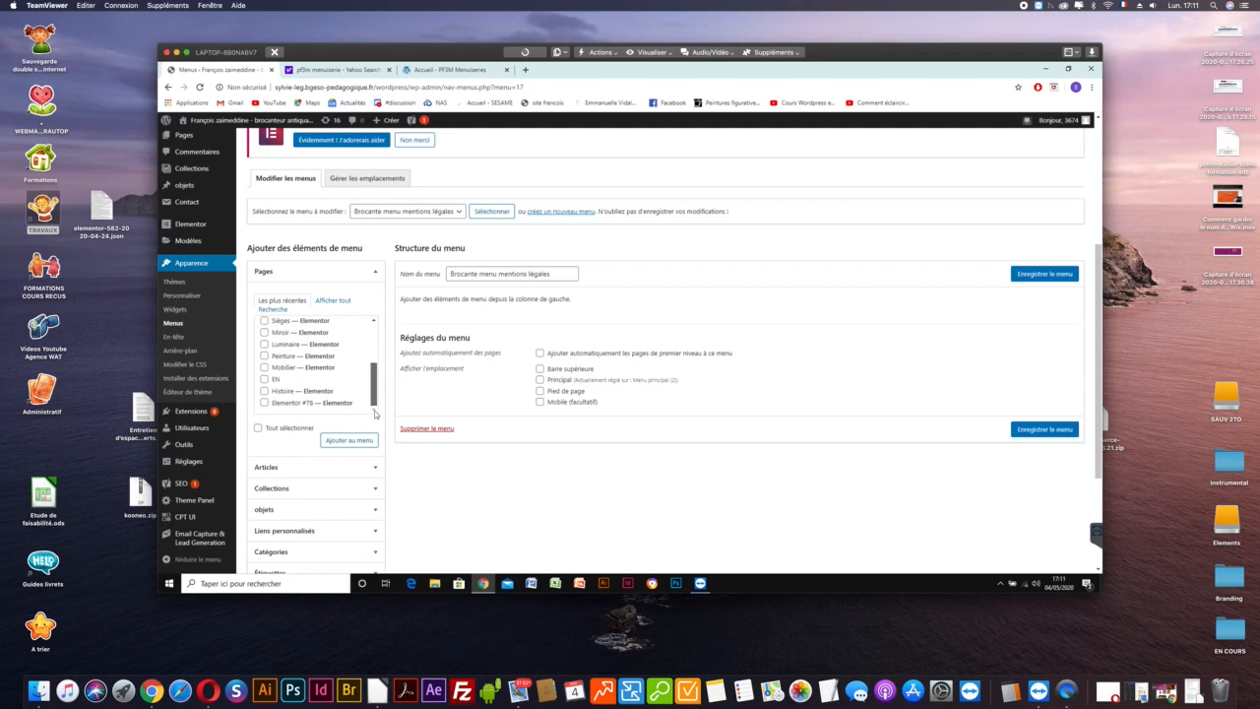
Add the Contact, Mentions légales and Politique de confidentialité pages from the full page list to the Brocante menu mentions légales.
{"action": "left_click", "coordinate": [333, 300]}
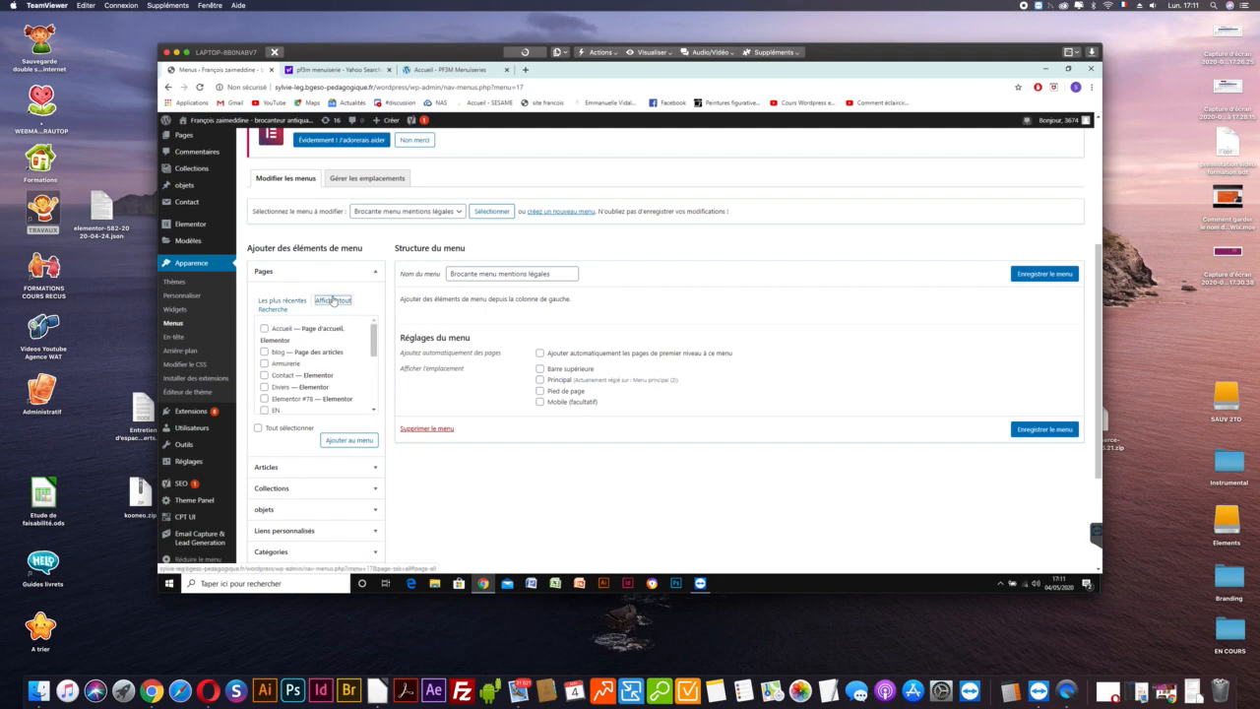
{"action": "left_click_drag", "start_coordinate": [374, 340], "coordinate": [374, 374]}
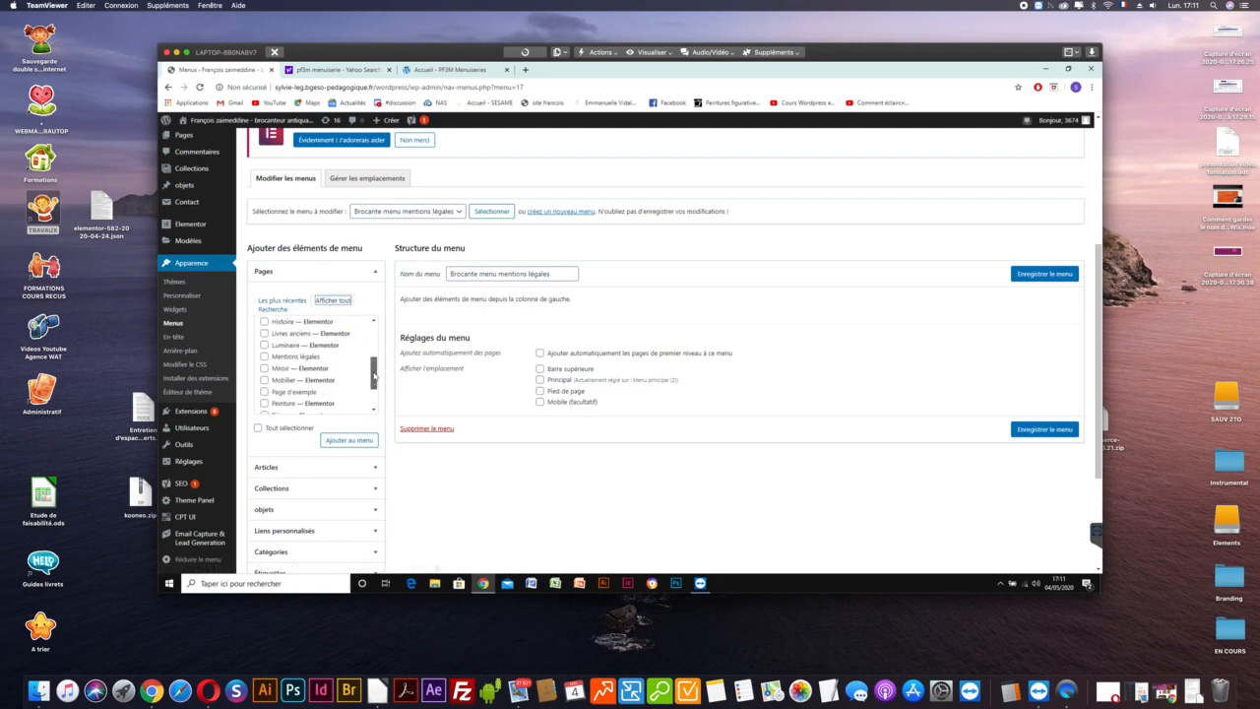
{"action": "left_click", "coordinate": [263, 357]}
{"action": "scroll", "coordinate": [375, 393], "scroll_direction": "down", "scroll_amount": 2}
{"action": "left_click", "coordinate": [263, 379]}
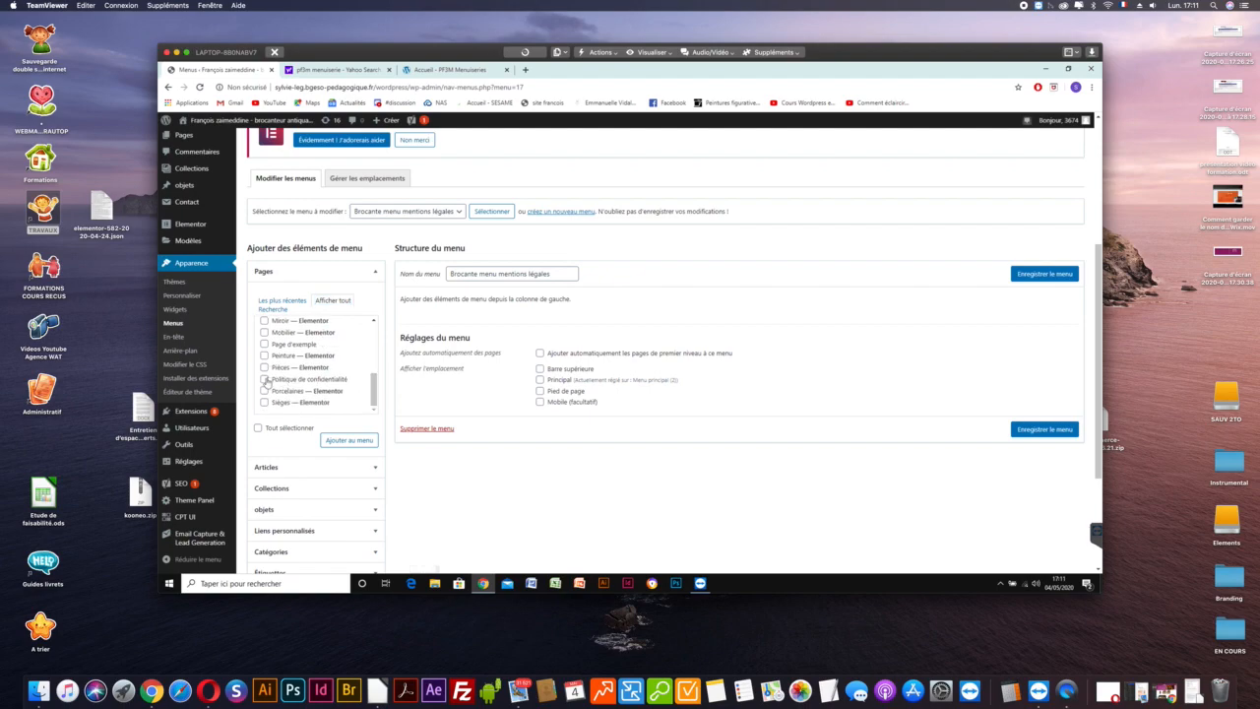
{"action": "scroll", "coordinate": [373, 336], "scroll_direction": "up", "scroll_amount": 3}
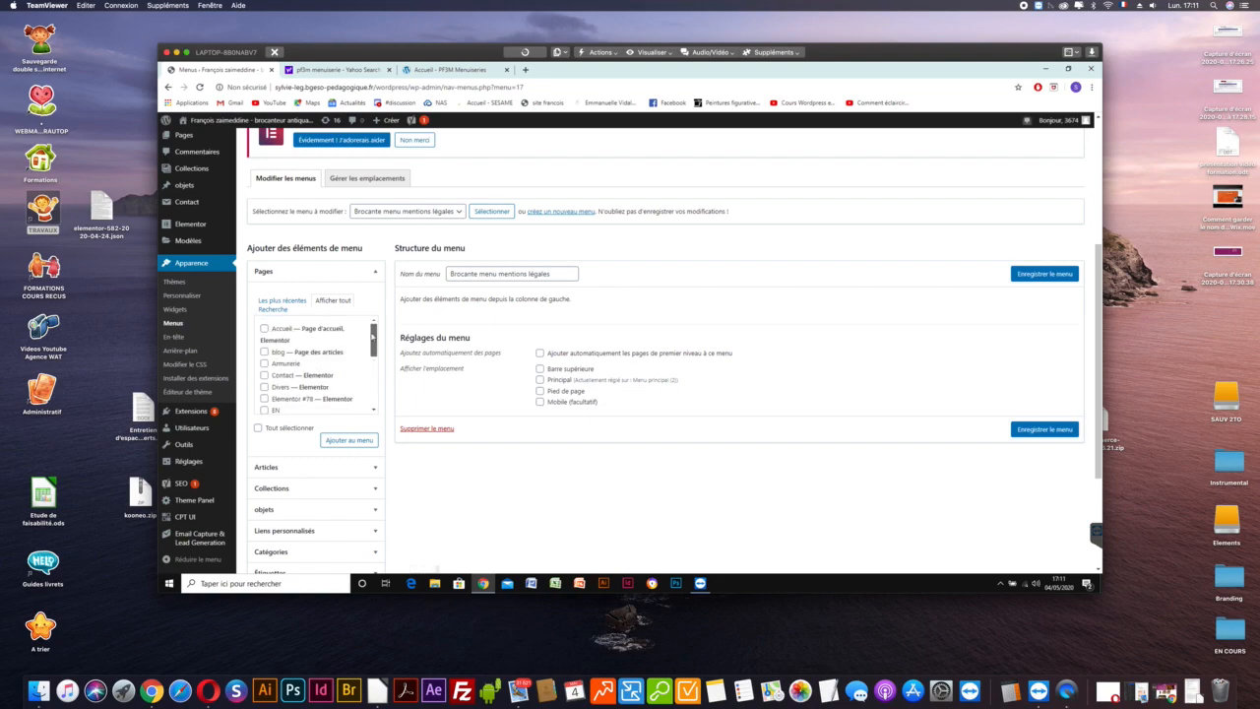
{"action": "left_click_drag", "start_coordinate": [373, 336], "coordinate": [373, 406]}
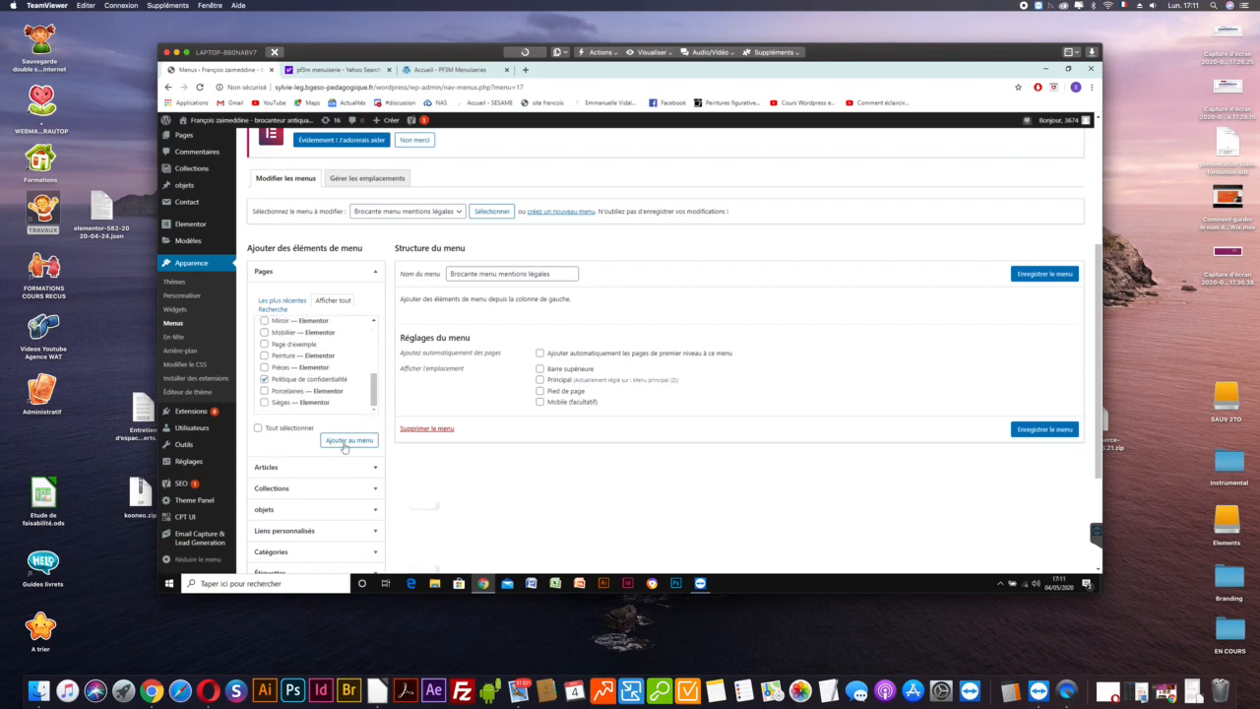
{"action": "left_click", "coordinate": [346, 442]}
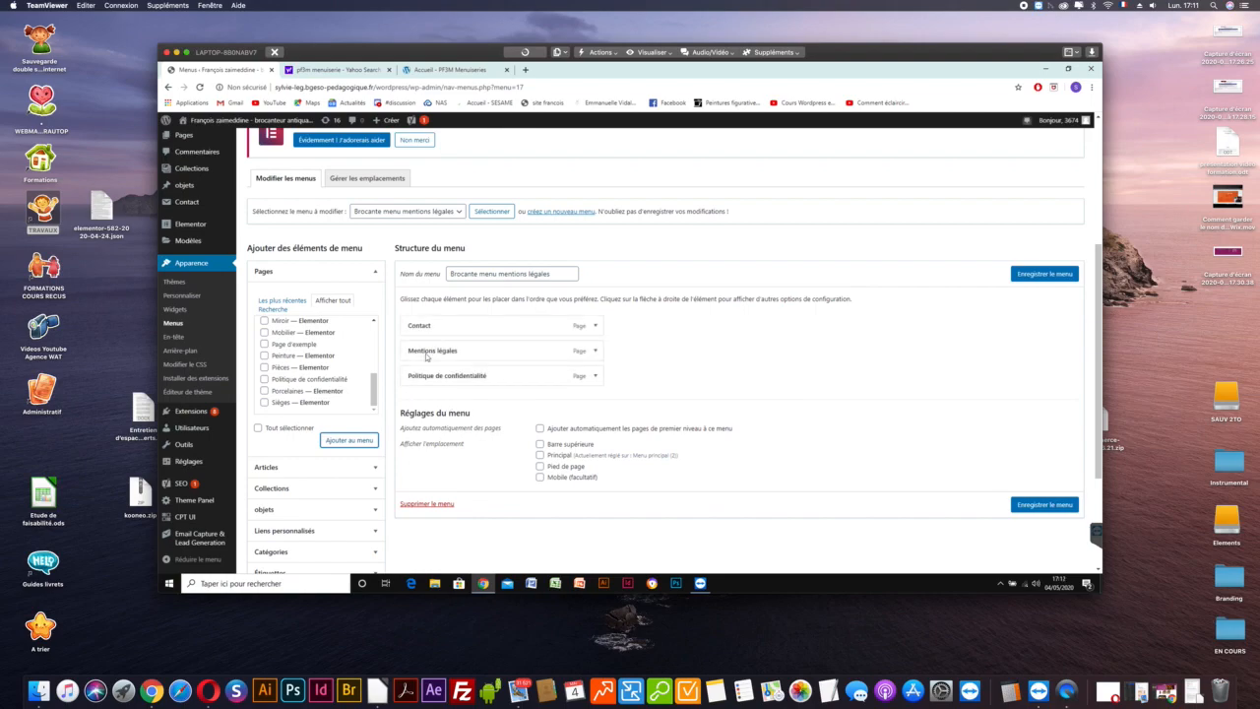
Reorder the Brocante menu mentions légales items as Mentions légales, Politique de confidentialité, Contact.
{"action": "left_click_drag", "start_coordinate": [473, 354], "coordinate": [469, 322]}
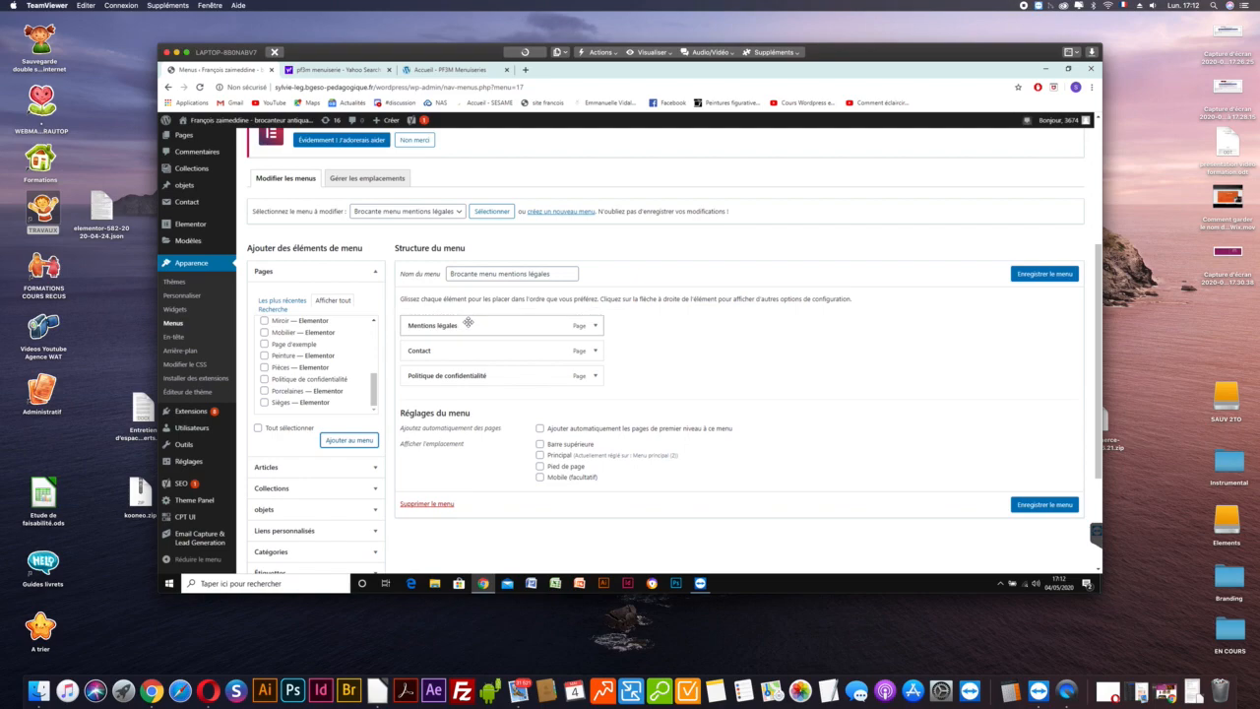
{"action": "left_click_drag", "start_coordinate": [461, 377], "coordinate": [453, 352]}
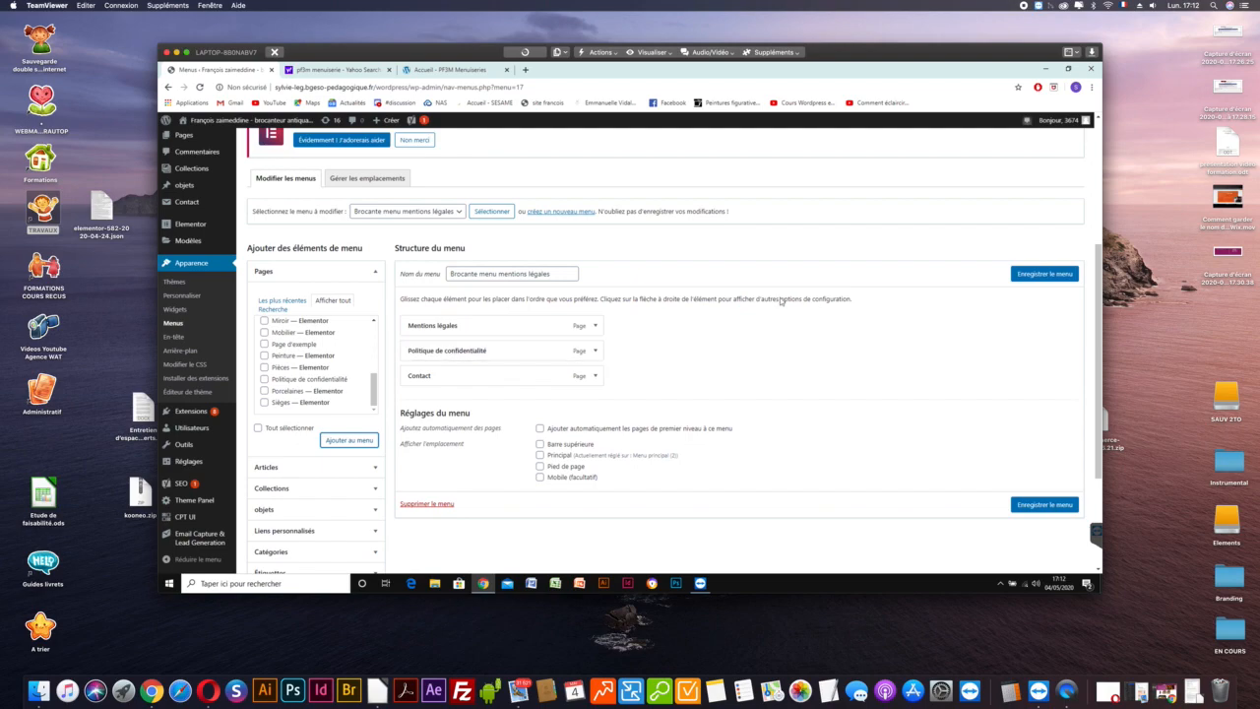
Examine the PF3M Menuiseries footer links and read through its Mentions légales and Politique de confidentialité pages for reference.
{"action": "left_click", "coordinate": [464, 71]}
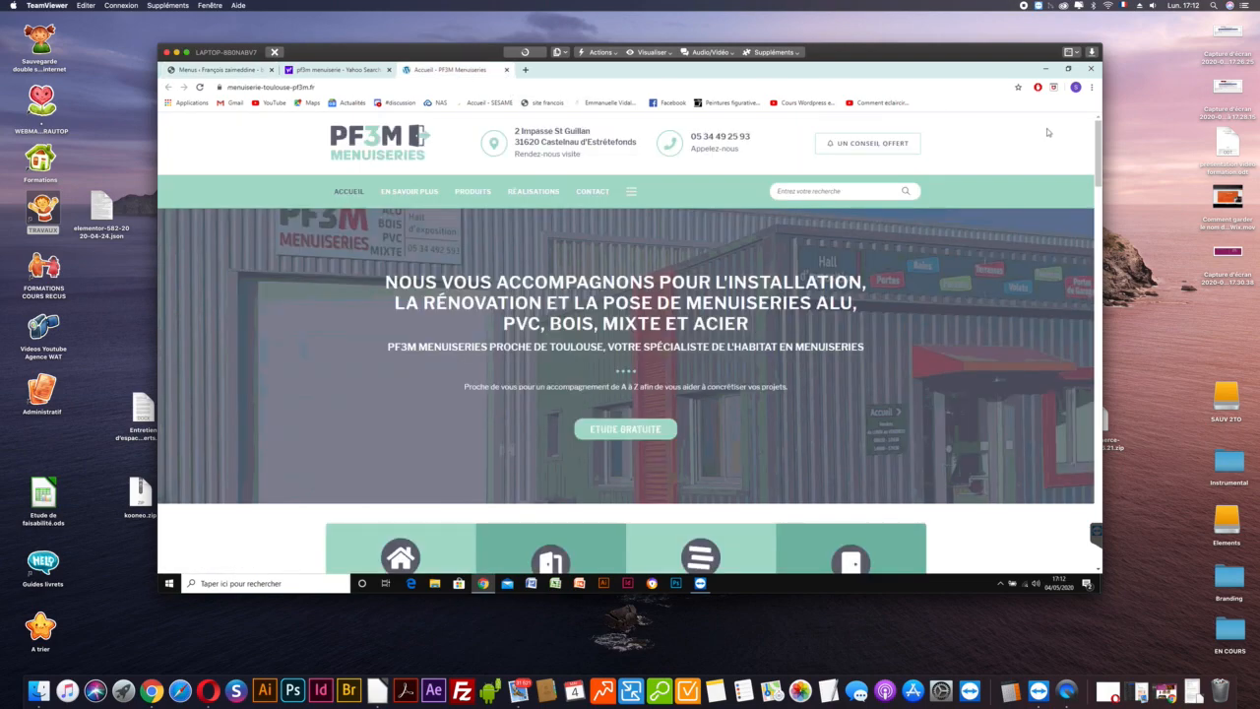
{"action": "left_click_drag", "start_coordinate": [1098, 153], "coordinate": [1099, 559]}
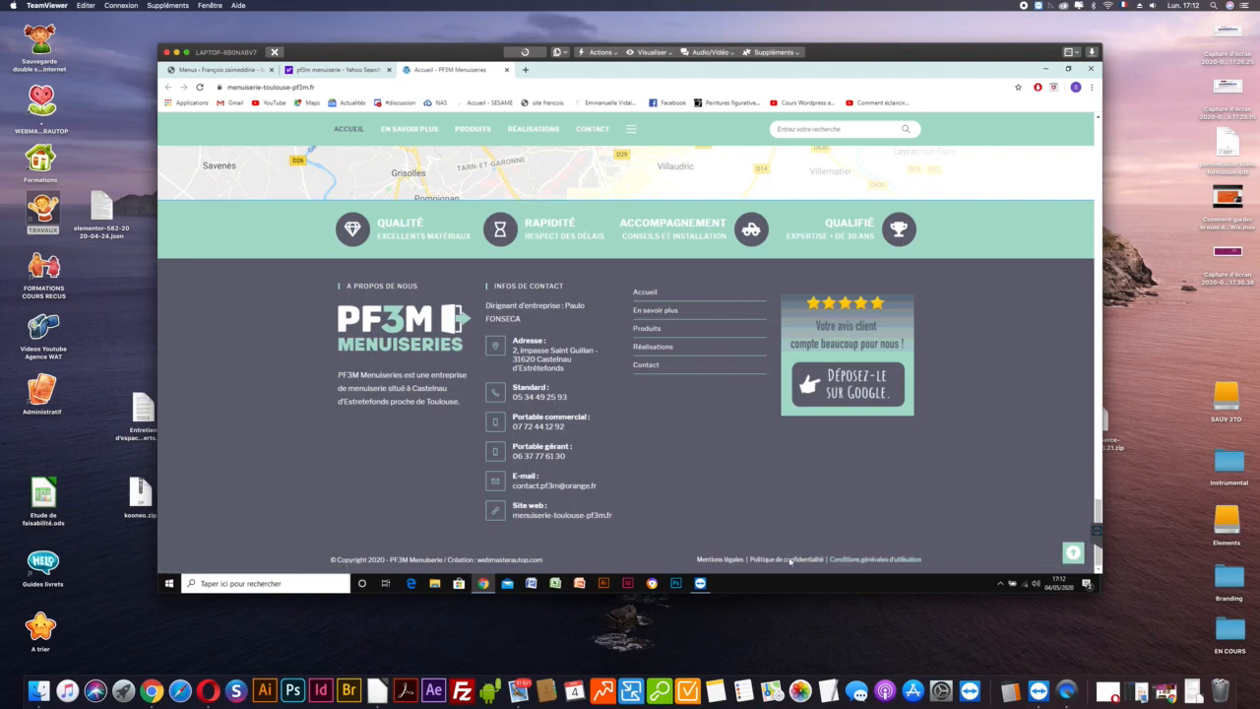
{"action": "left_click", "coordinate": [719, 559]}
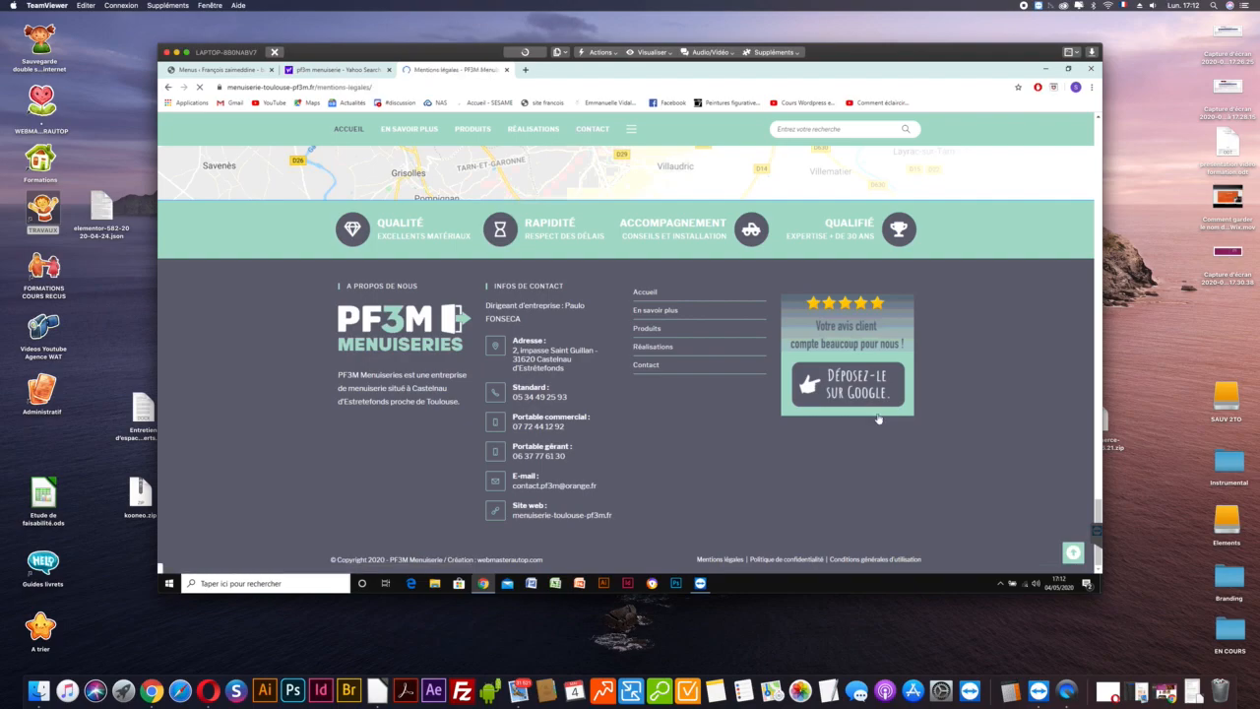
{"action": "scroll", "coordinate": [883, 415], "scroll_direction": "down", "scroll_amount": 3}
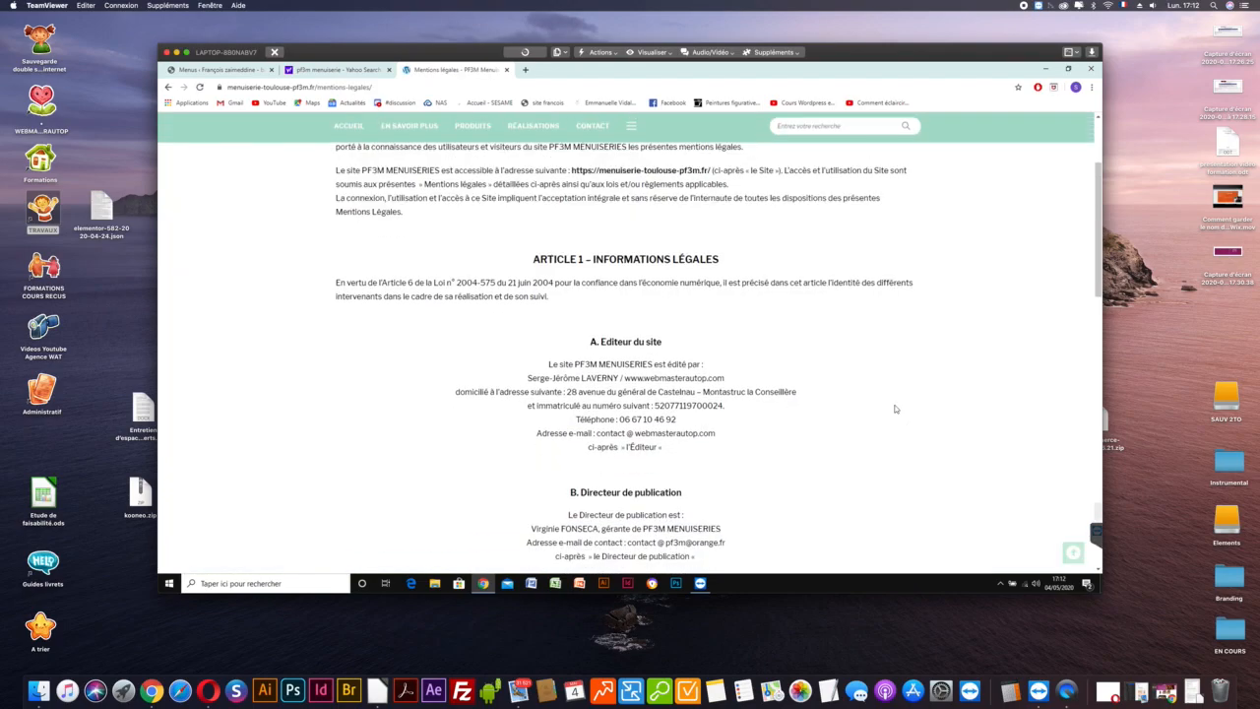
{"action": "scroll", "coordinate": [891, 412], "scroll_direction": "up", "scroll_amount": 3}
{"action": "scroll", "coordinate": [895, 408], "scroll_direction": "down", "scroll_amount": 10}
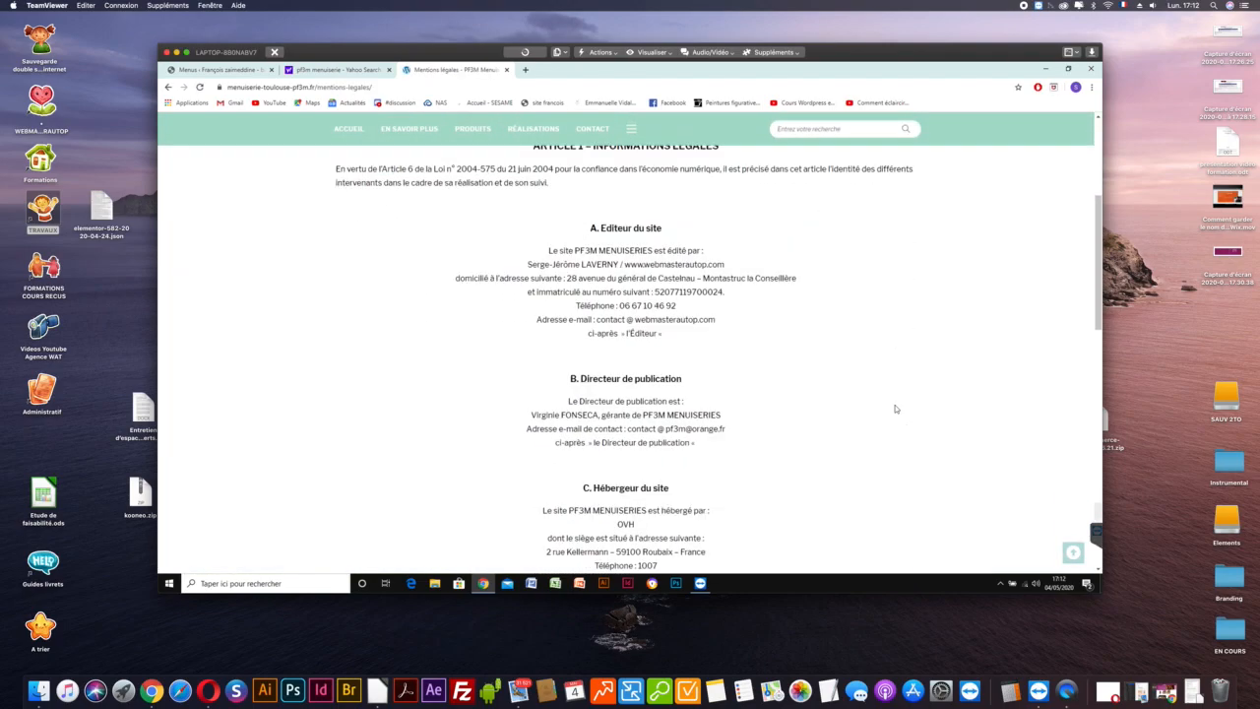
{"action": "scroll", "coordinate": [895, 407], "scroll_direction": "down", "scroll_amount": 4}
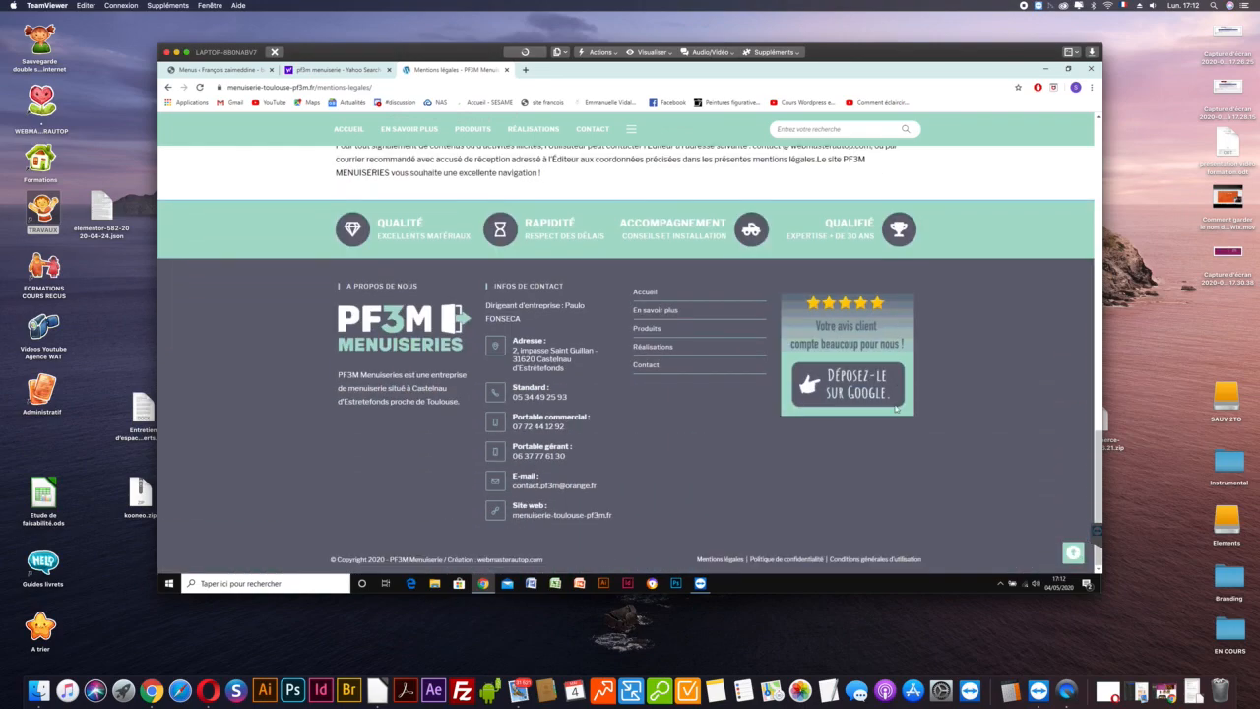
{"action": "left_click", "coordinate": [778, 559]}
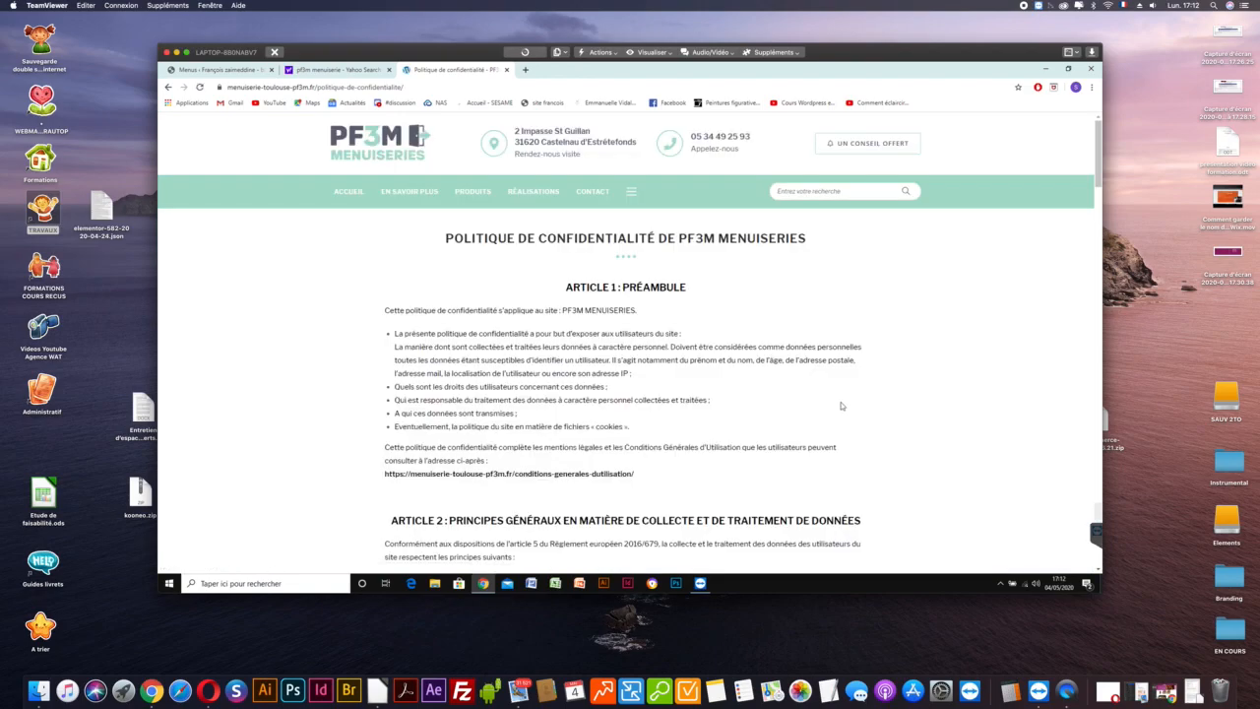
{"action": "scroll", "coordinate": [842, 405], "scroll_direction": "down", "scroll_amount": 10}
{"action": "scroll", "coordinate": [841, 405], "scroll_direction": "down", "scroll_amount": 10}
{"action": "scroll", "coordinate": [840, 405], "scroll_direction": "down", "scroll_amount": 10}
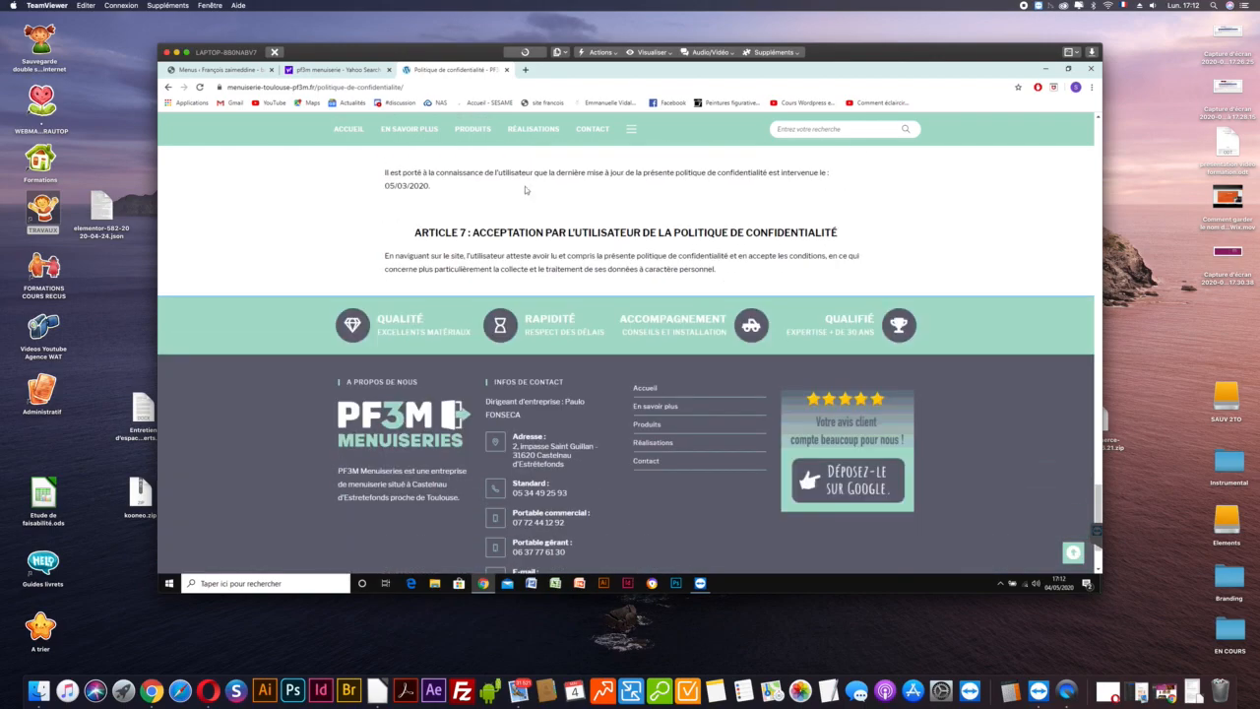
Assign the Brocante menu mentions légales to the Pied de page location and save the menu.
{"action": "left_click", "coordinate": [226, 70]}
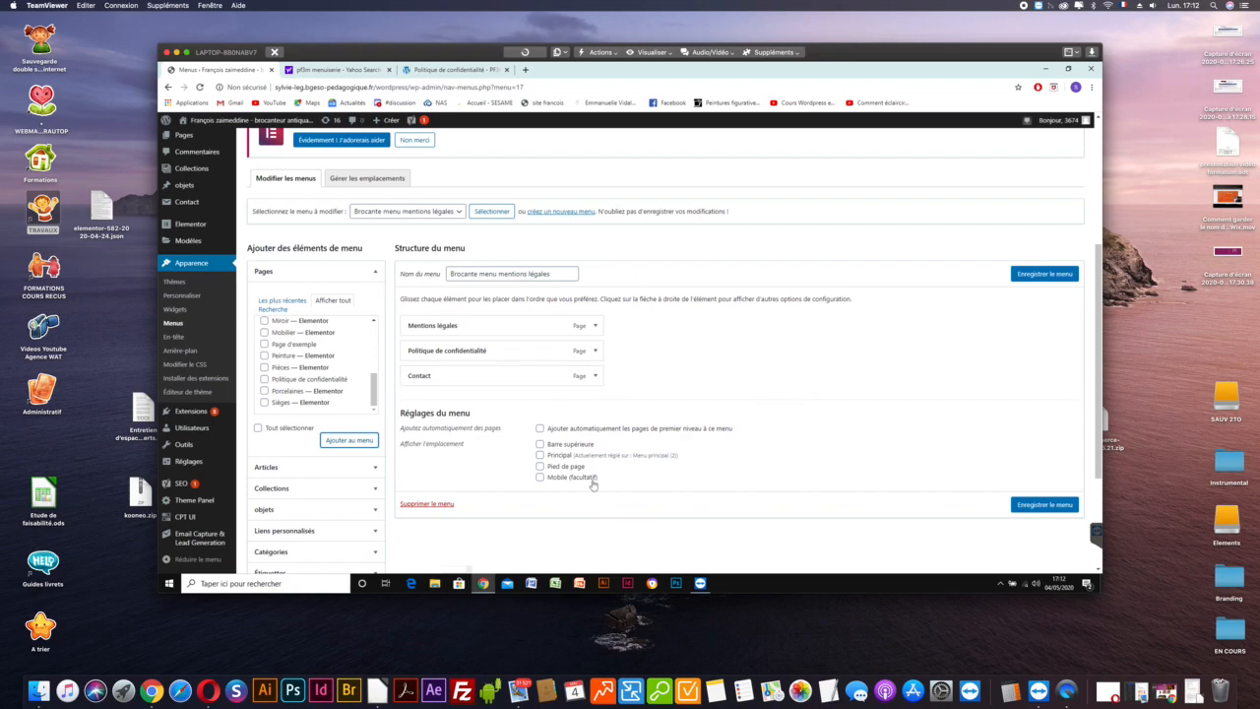
{"action": "left_click", "coordinate": [540, 466]}
{"action": "left_click", "coordinate": [1023, 506]}
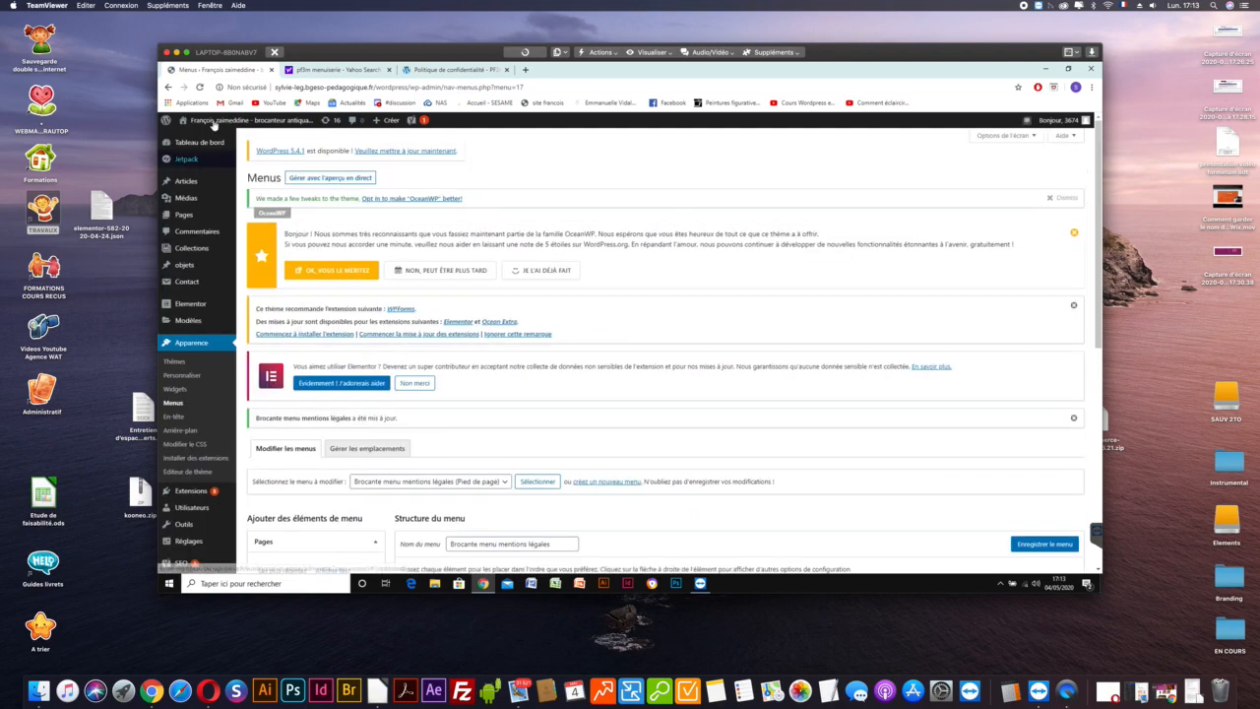
View the brocante site in a new browser tab and check its footer links and header menu.
{"action": "mouse_move", "coordinate": [212, 124]}
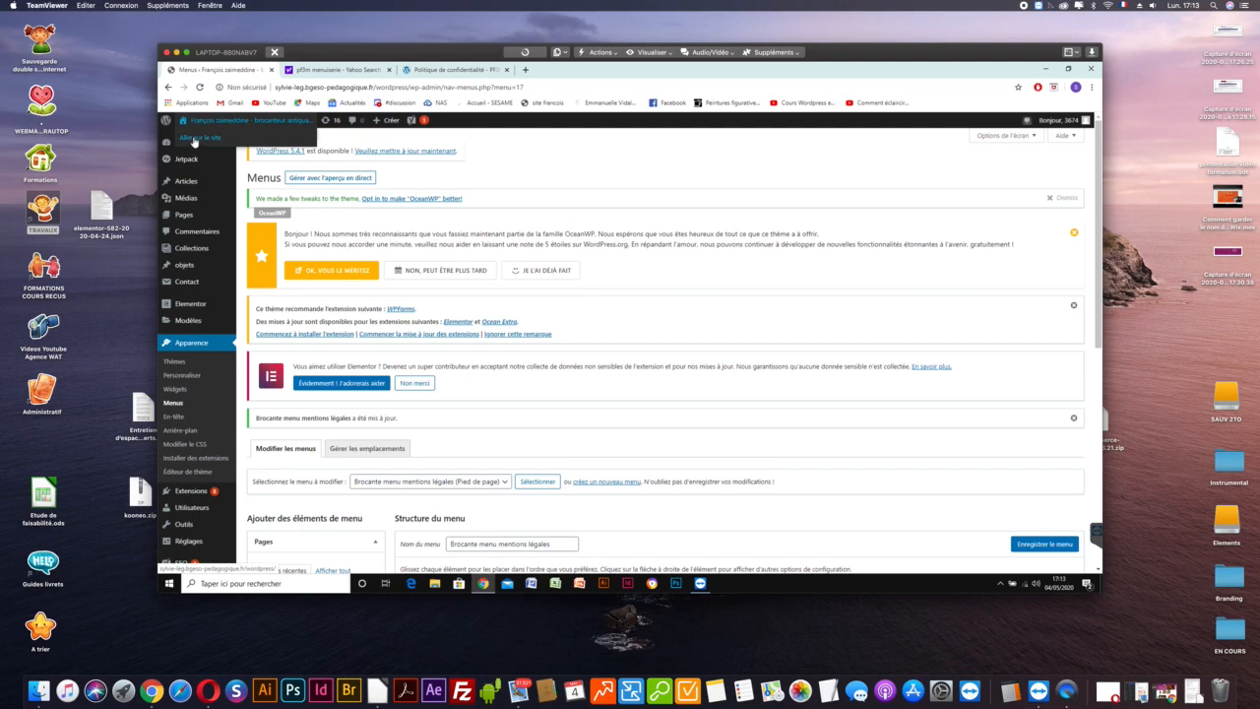
{"action": "right_click", "coordinate": [195, 140]}
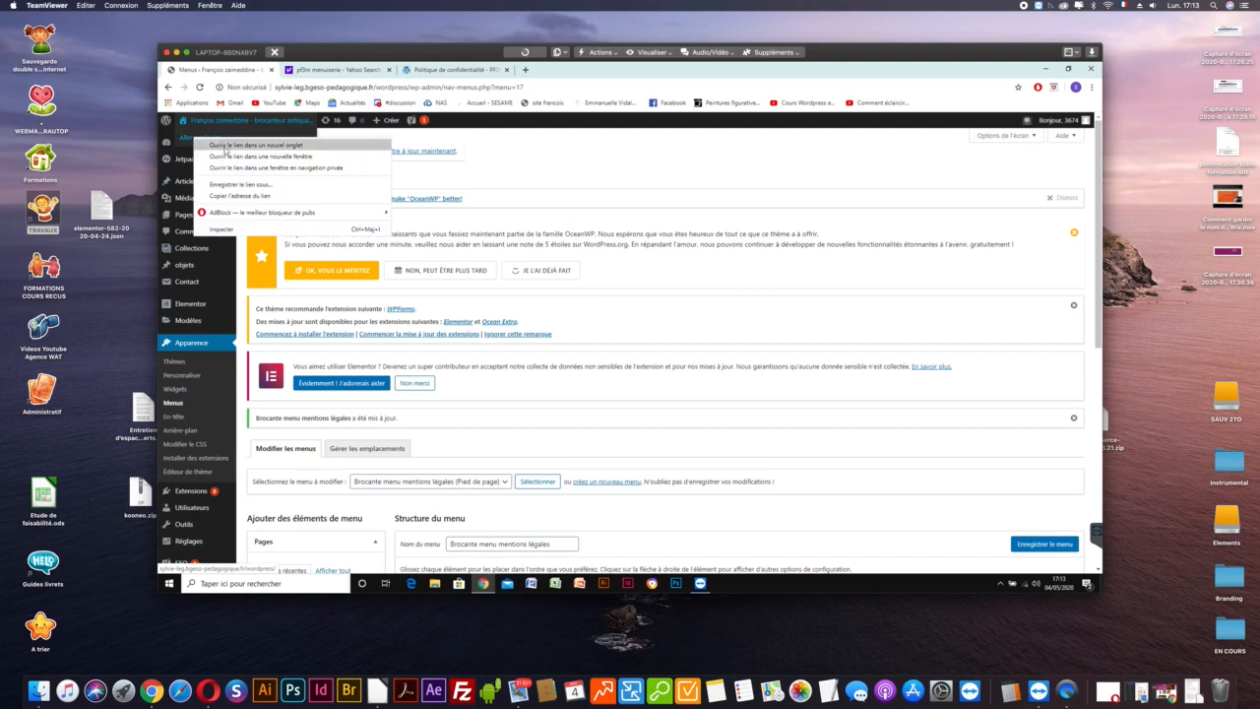
{"action": "left_click", "coordinate": [227, 146]}
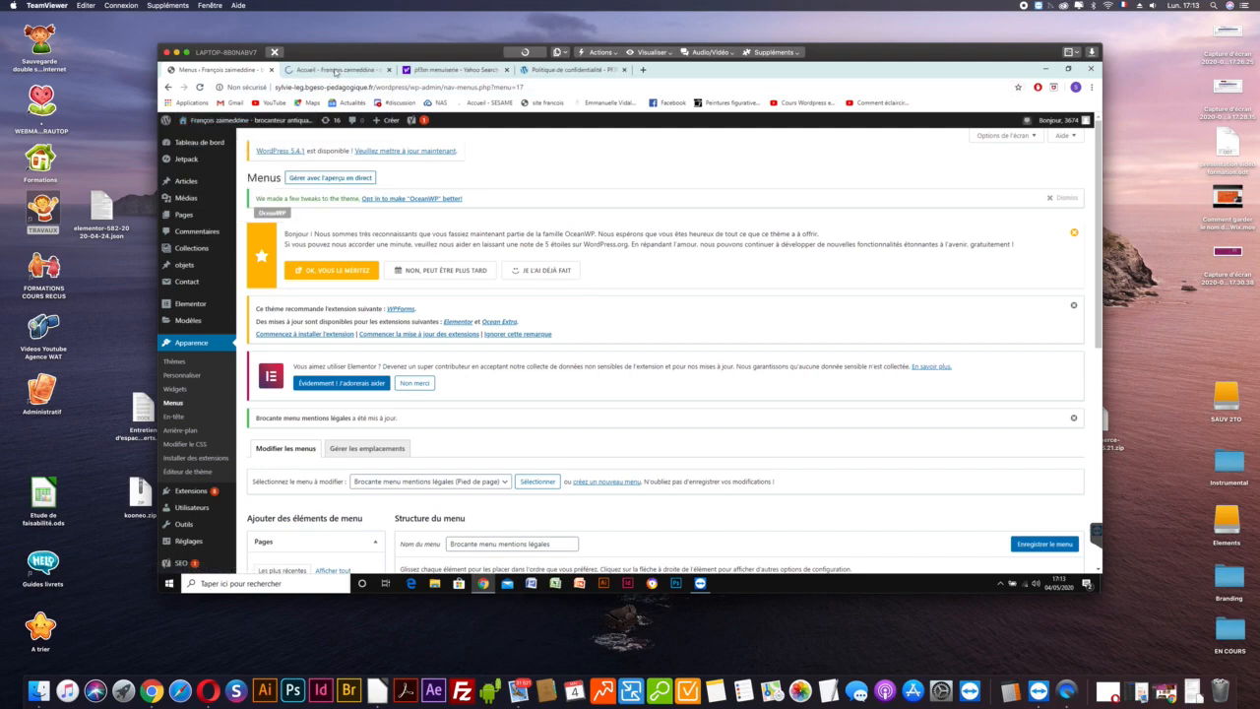
{"action": "left_click", "coordinate": [334, 71]}
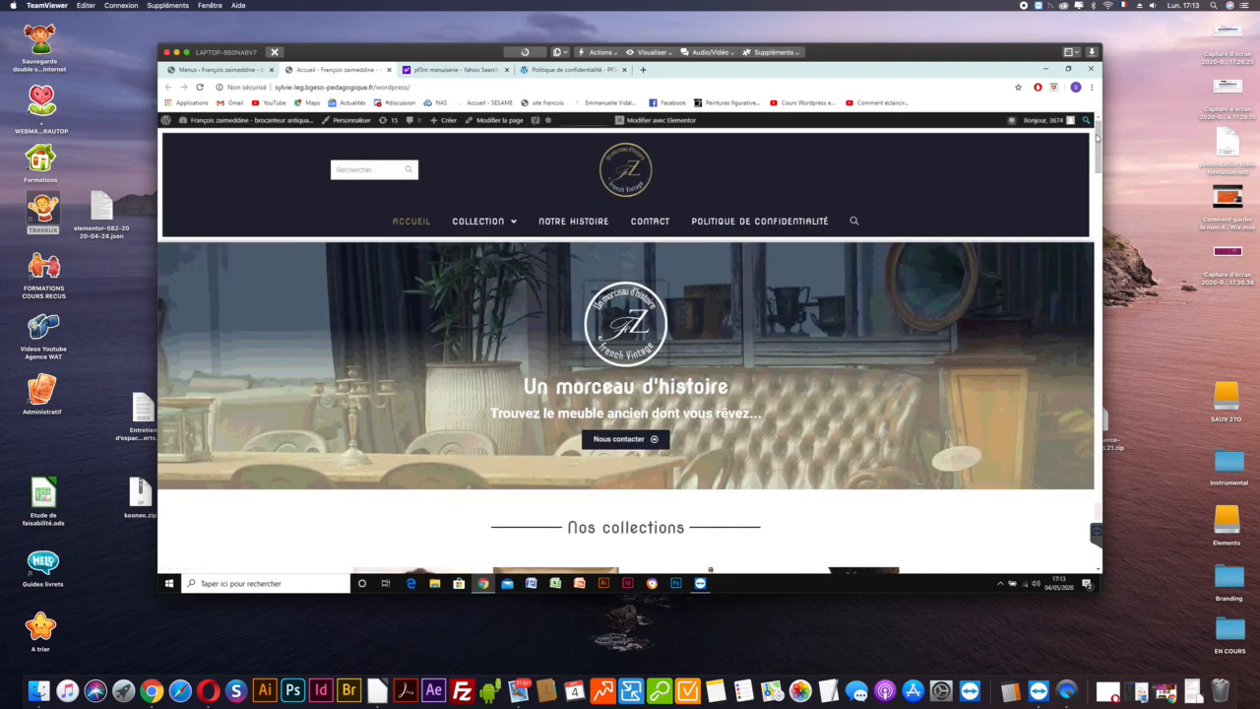
{"action": "scroll", "coordinate": [1098, 558], "scroll_direction": "down", "scroll_amount": 5}
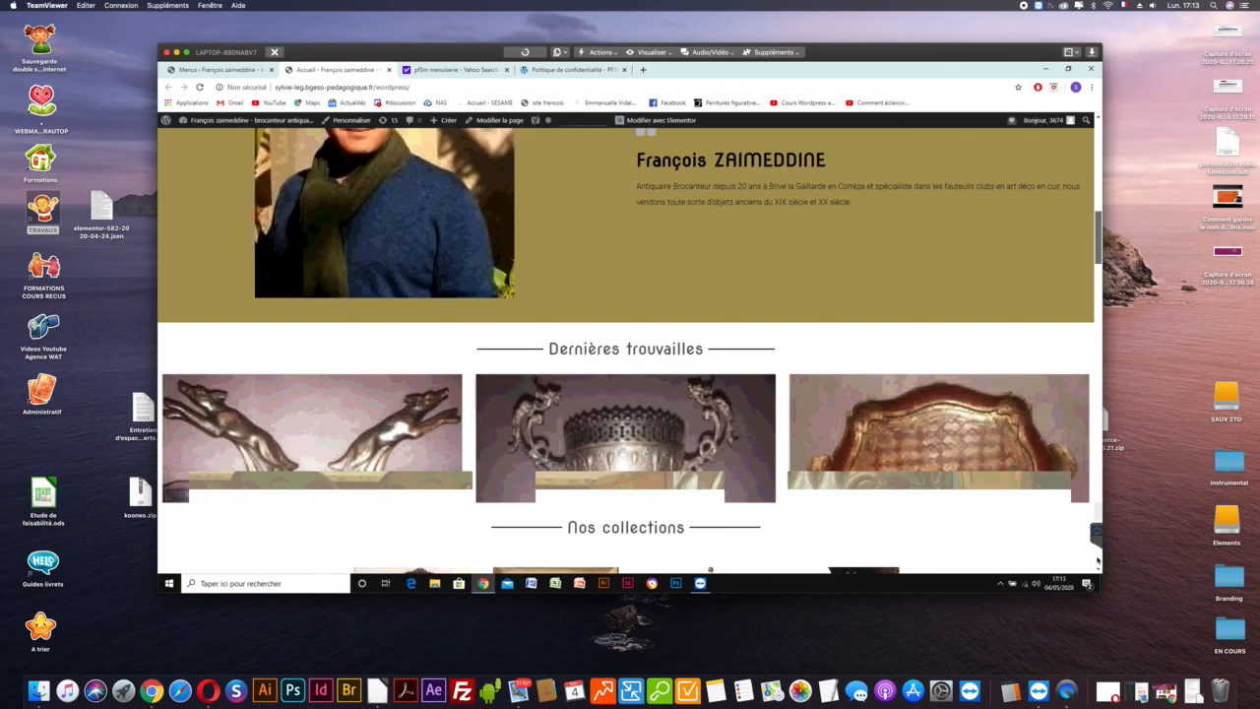
{"action": "scroll", "coordinate": [1098, 558], "scroll_direction": "down", "scroll_amount": 5}
{"action": "scroll", "coordinate": [1097, 558], "scroll_direction": "down", "scroll_amount": 10}
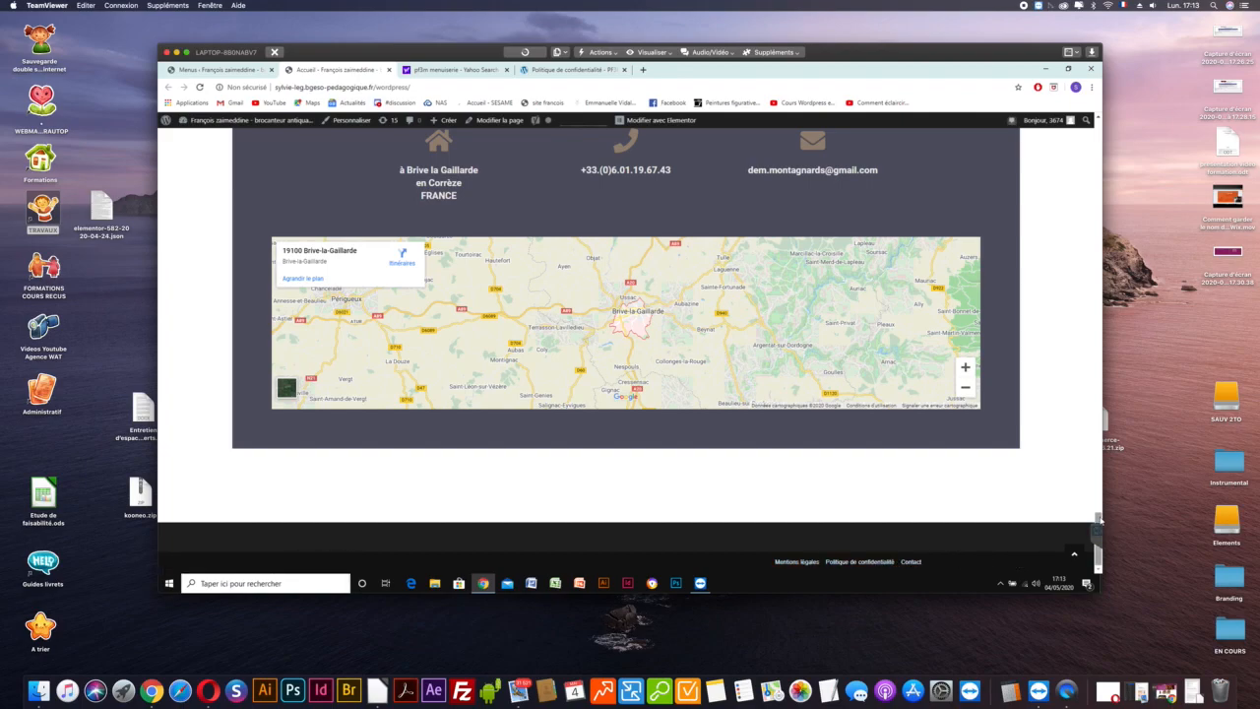
{"action": "scroll", "coordinate": [1099, 522], "scroll_direction": "up", "scroll_amount": 2}
{"action": "scroll", "coordinate": [1097, 131], "scroll_direction": "up", "scroll_amount": 10}
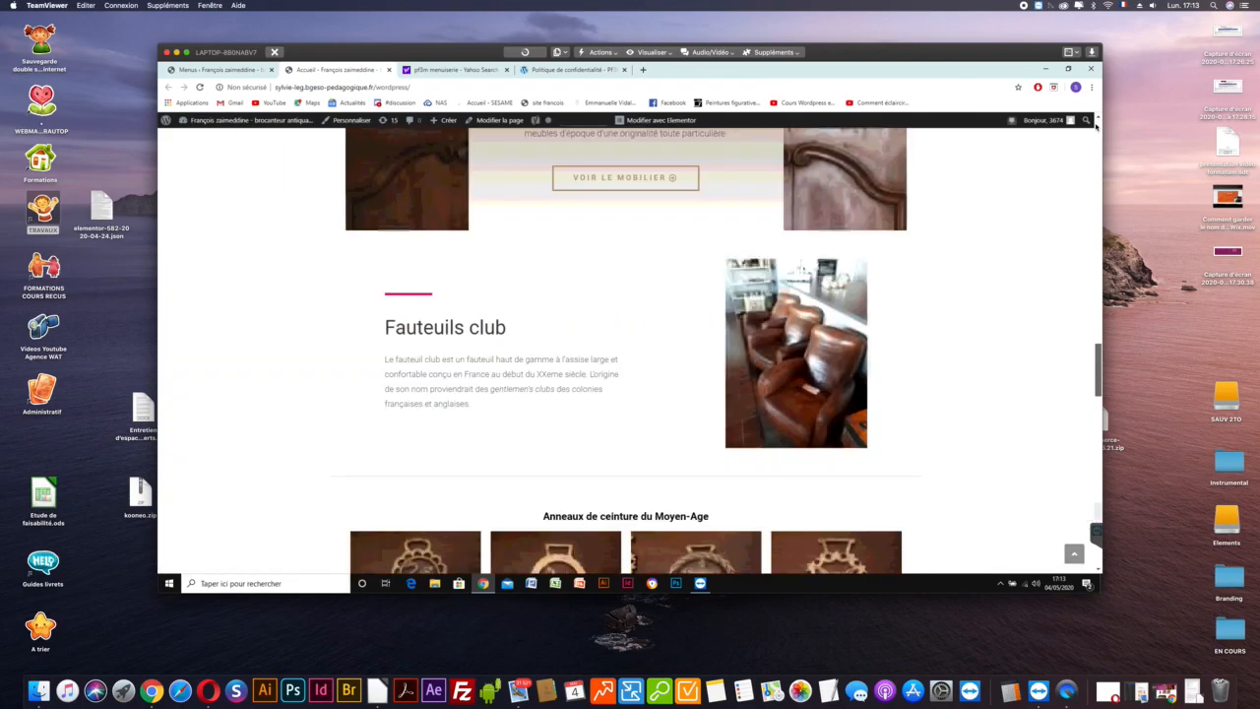
{"action": "scroll", "coordinate": [1097, 125], "scroll_direction": "up", "scroll_amount": 10}
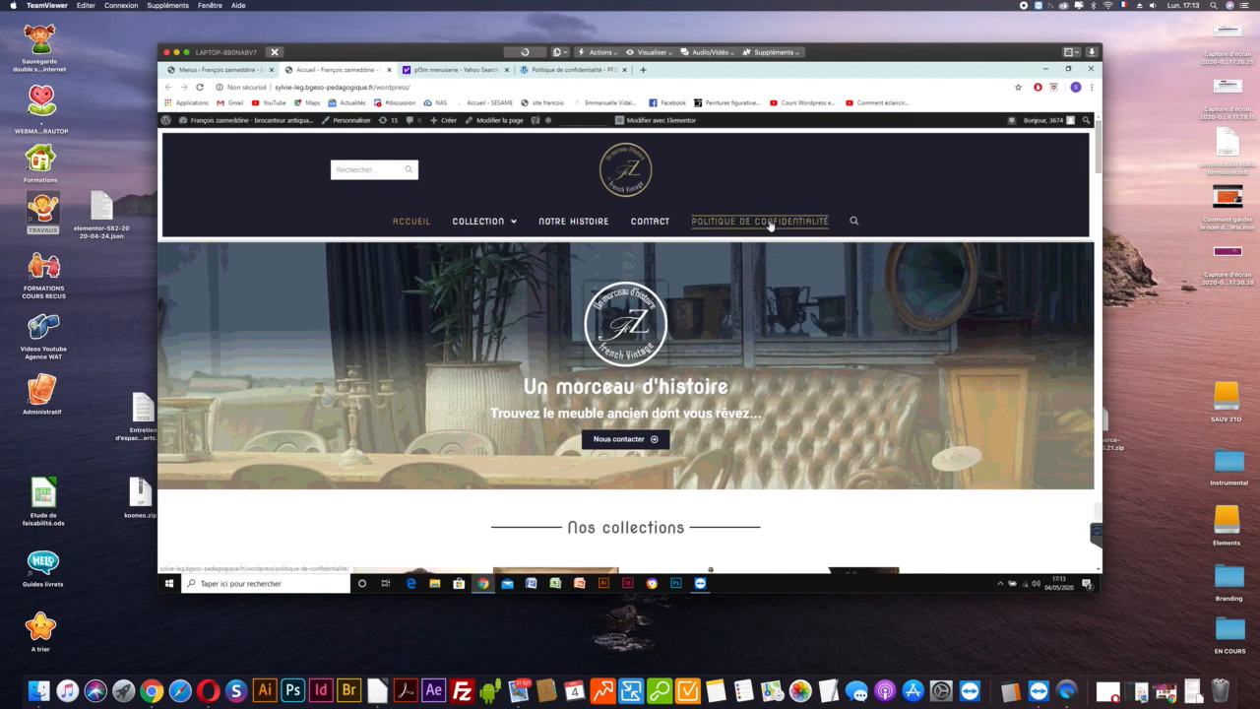
Load Menu principal (2) for editing and turn off the automatic adding of top-level pages.
{"action": "left_click", "coordinate": [236, 72]}
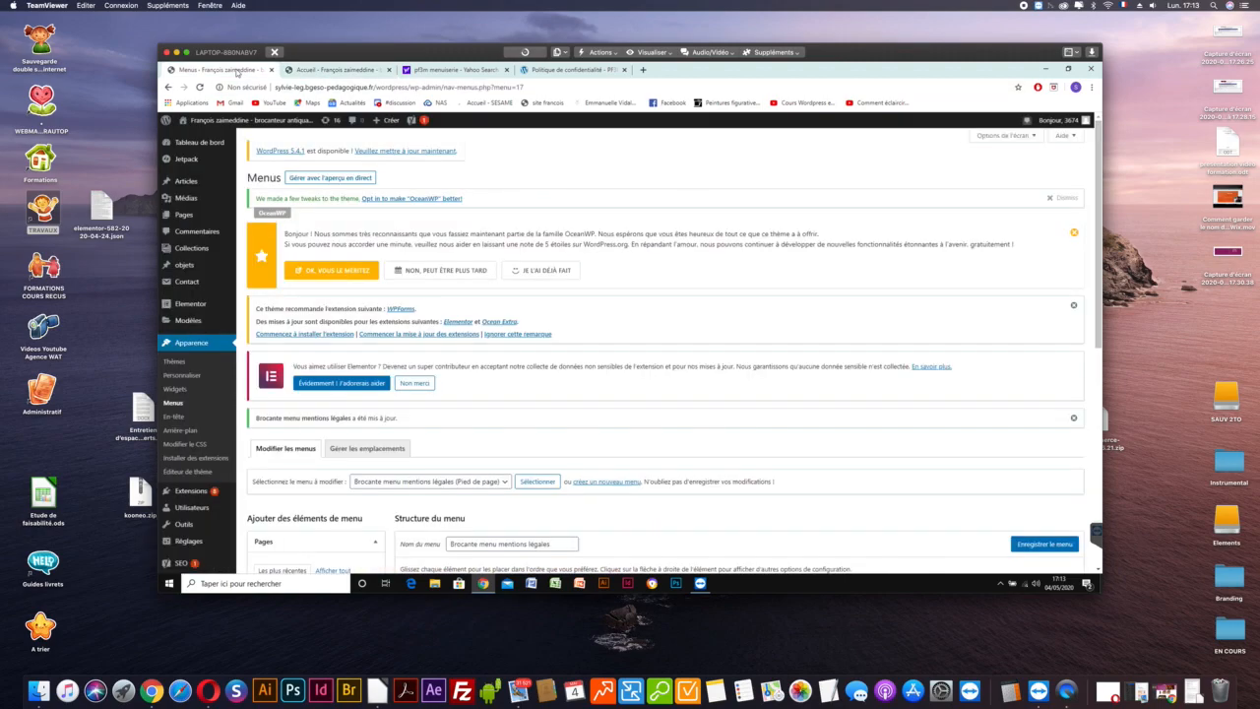
{"action": "scroll", "coordinate": [636, 439], "scroll_direction": "down", "scroll_amount": 3}
{"action": "left_click", "coordinate": [499, 326]}
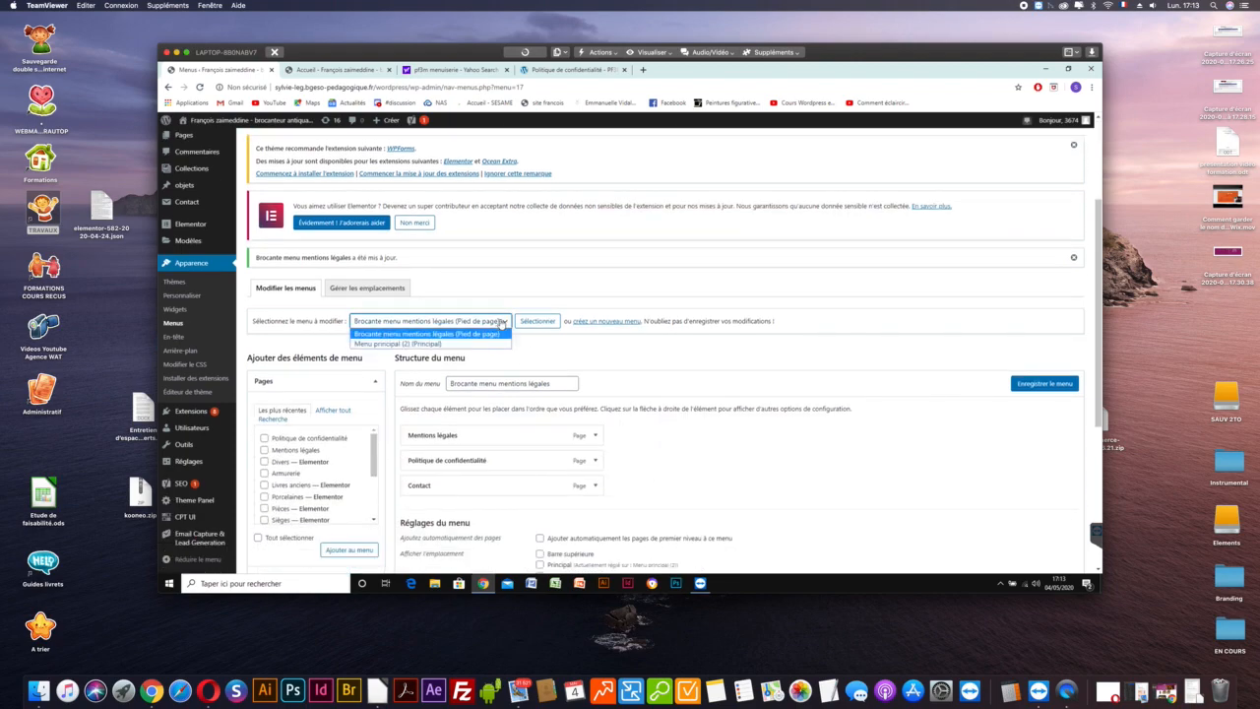
{"action": "left_click", "coordinate": [417, 345]}
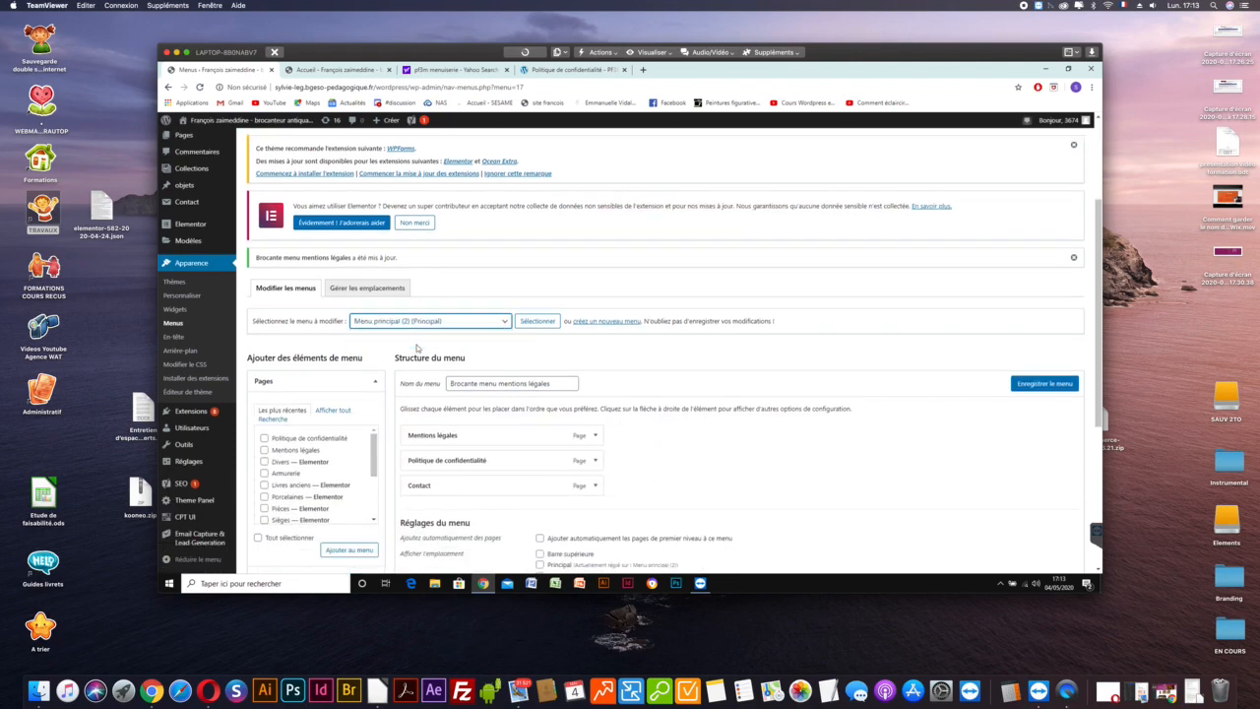
{"action": "left_click", "coordinate": [537, 321]}
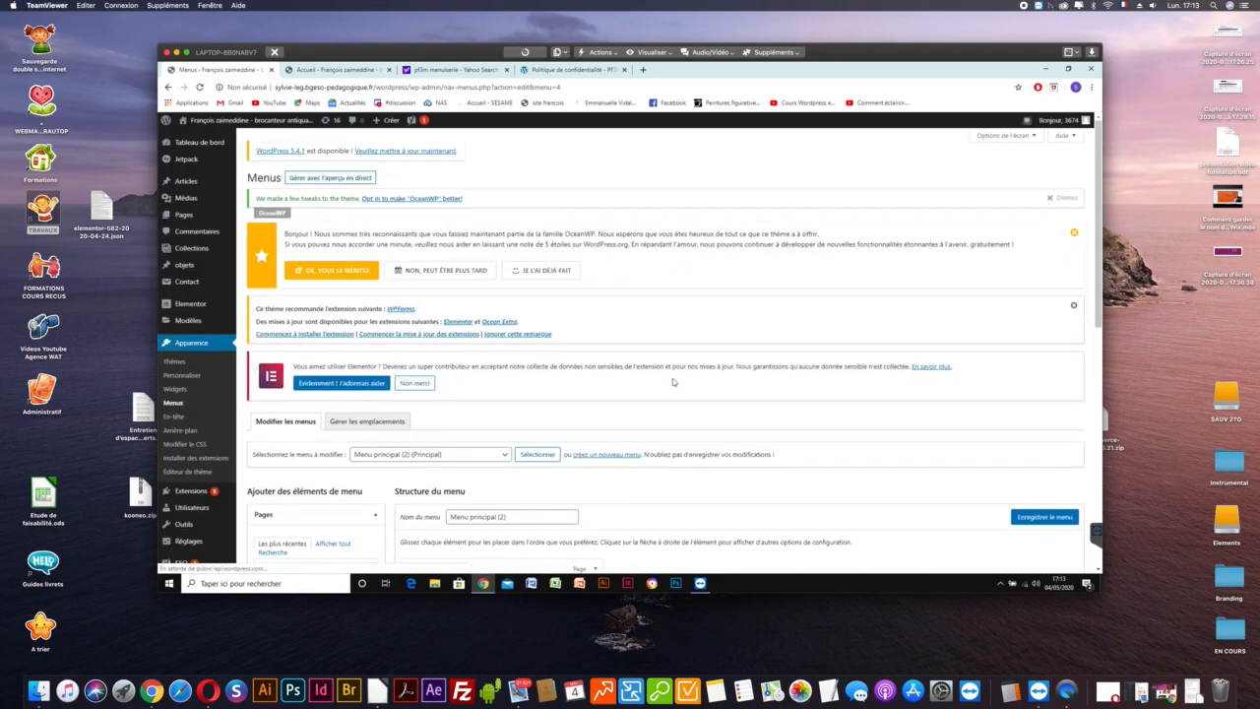
{"action": "scroll", "coordinate": [686, 374], "scroll_direction": "down", "scroll_amount": 5}
{"action": "scroll", "coordinate": [686, 378], "scroll_direction": "down", "scroll_amount": 5}
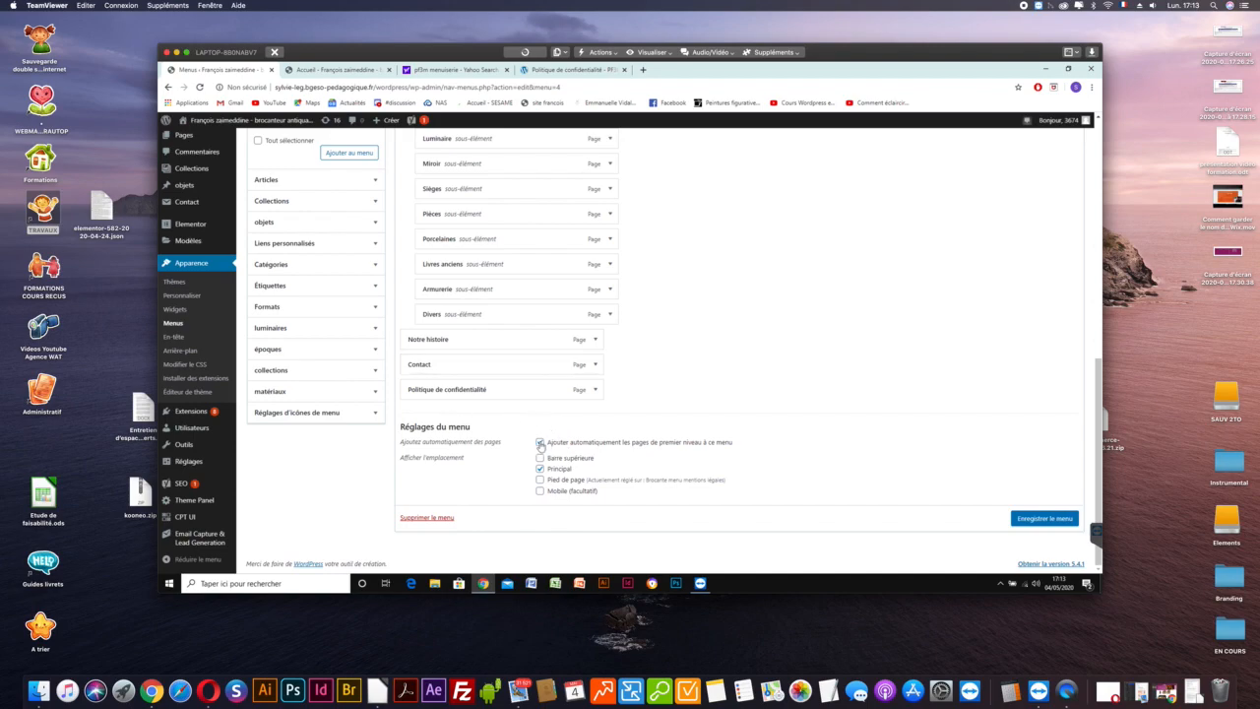
{"action": "left_click", "coordinate": [540, 443]}
Remove the Politique de confidentialité item from Menu principal (2) and save the menu.
{"action": "left_click", "coordinate": [594, 389]}
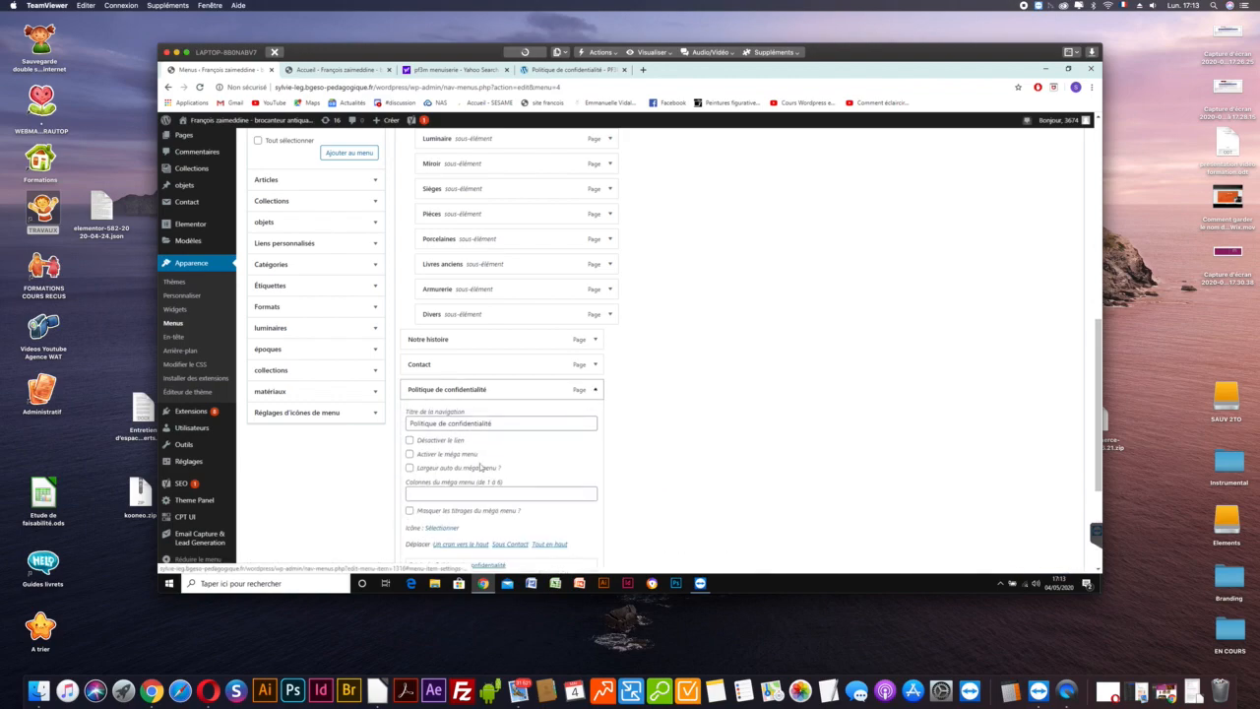
{"action": "scroll", "coordinate": [687, 426], "scroll_direction": "down", "scroll_amount": 2}
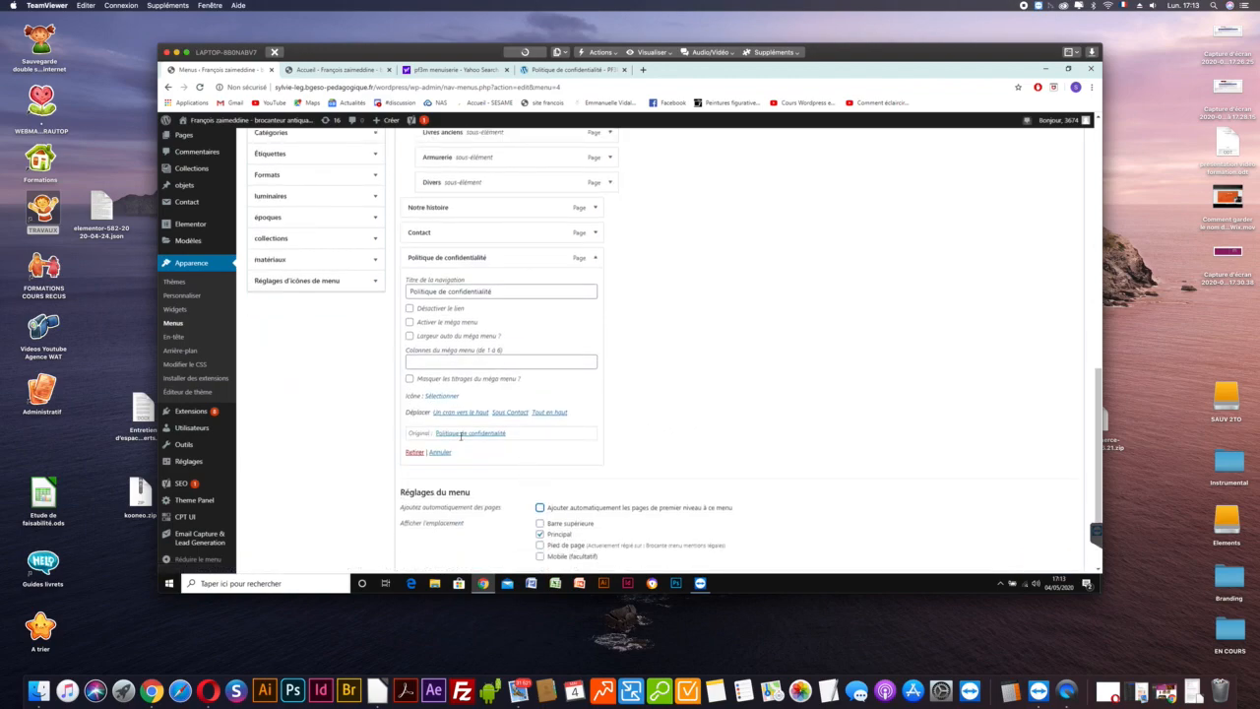
{"action": "left_click", "coordinate": [416, 453]}
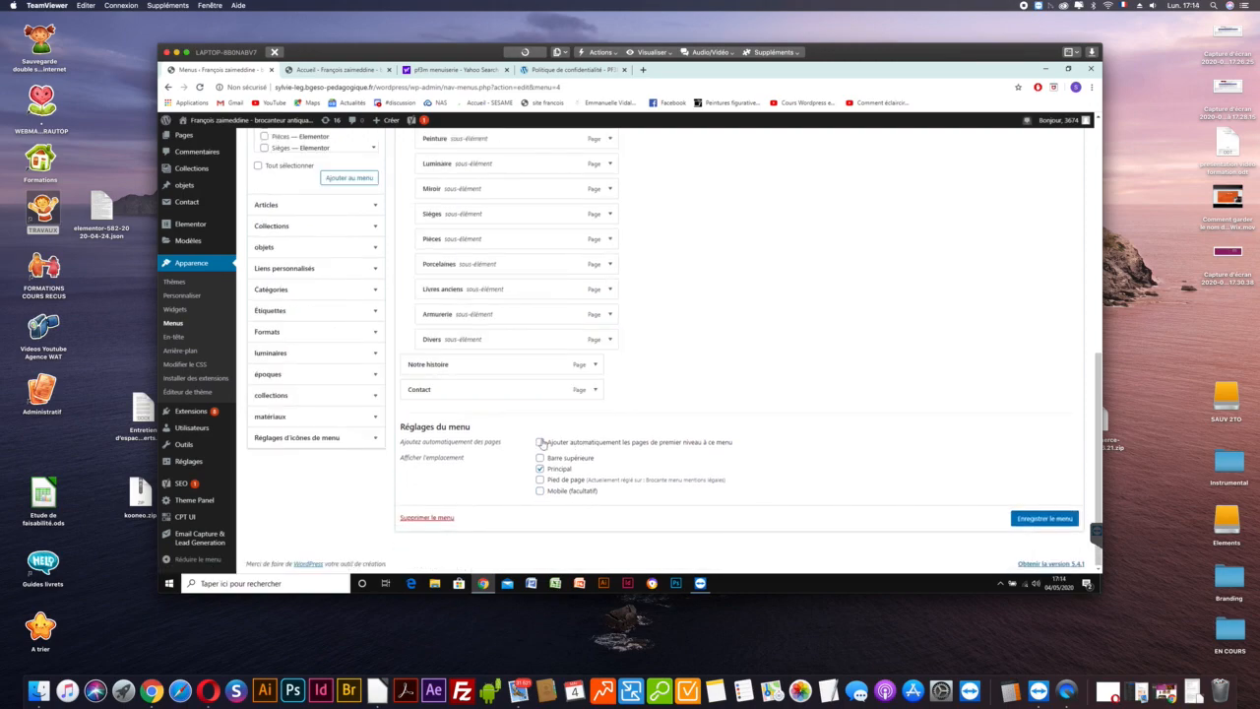
{"action": "left_click", "coordinate": [1043, 520]}
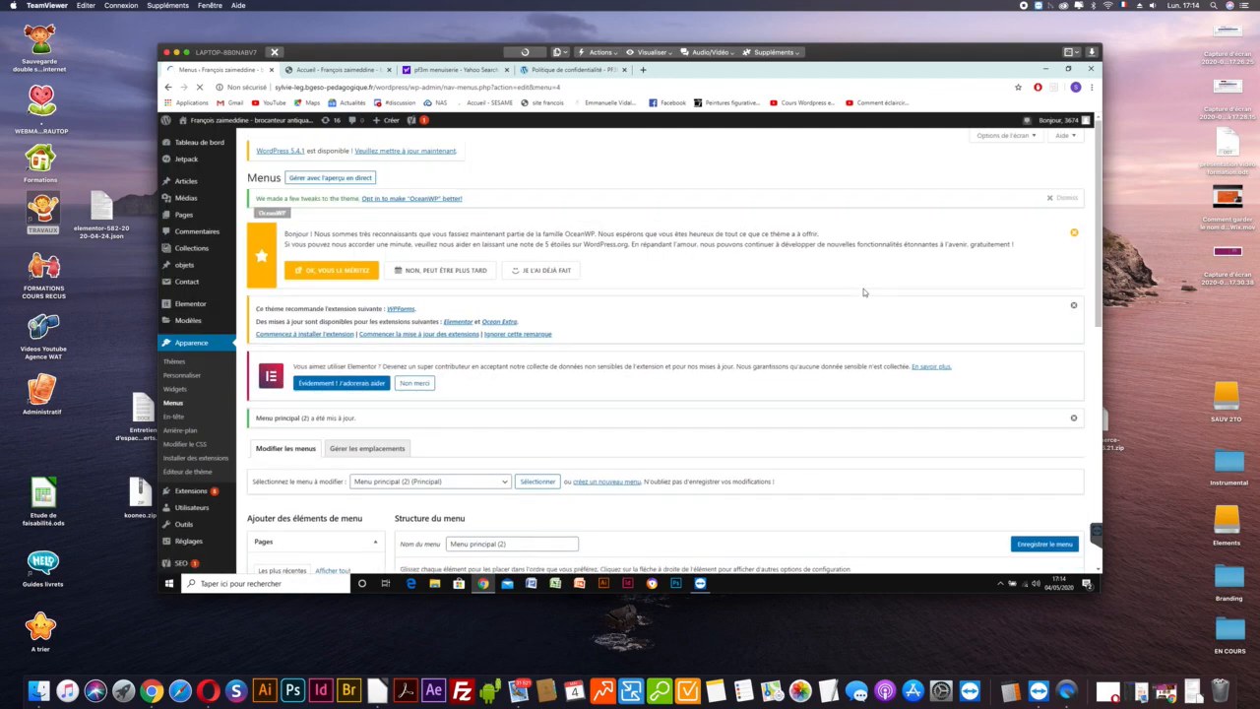
Reload the brocante home page, check its header menu and Collection submenu, and view the page the Collection entry links to.
{"action": "left_click", "coordinate": [339, 72]}
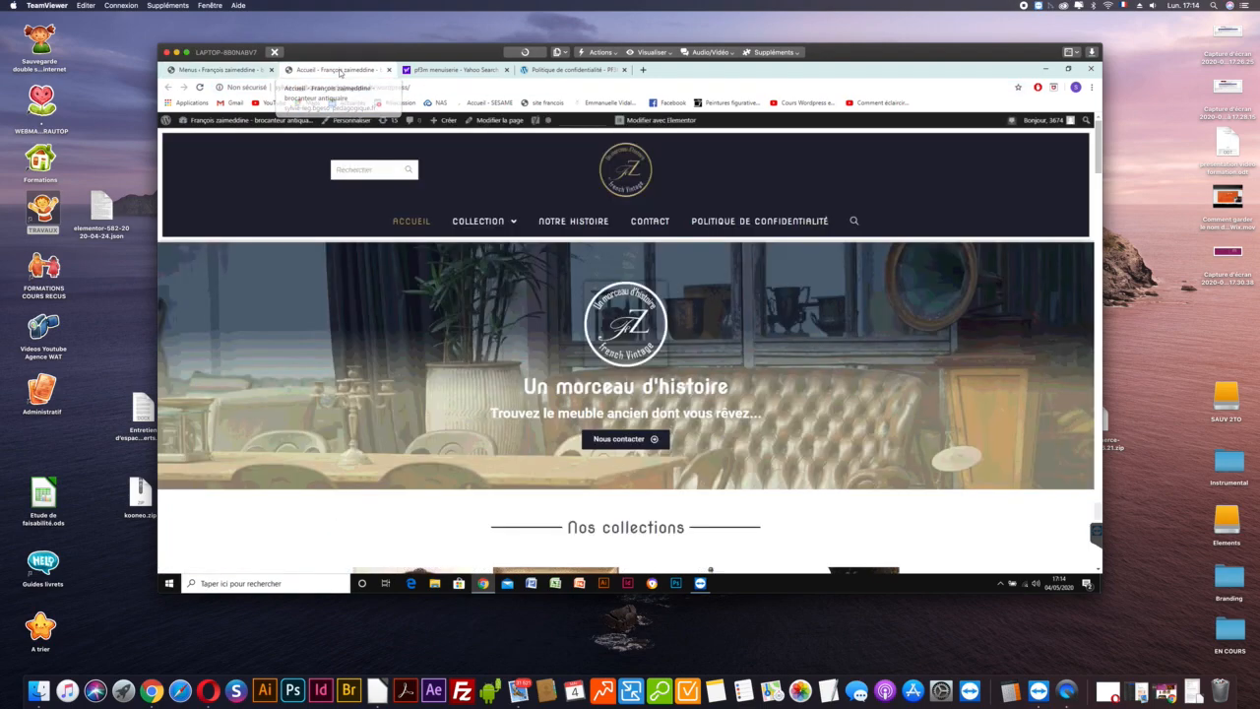
{"action": "left_click", "coordinate": [197, 87]}
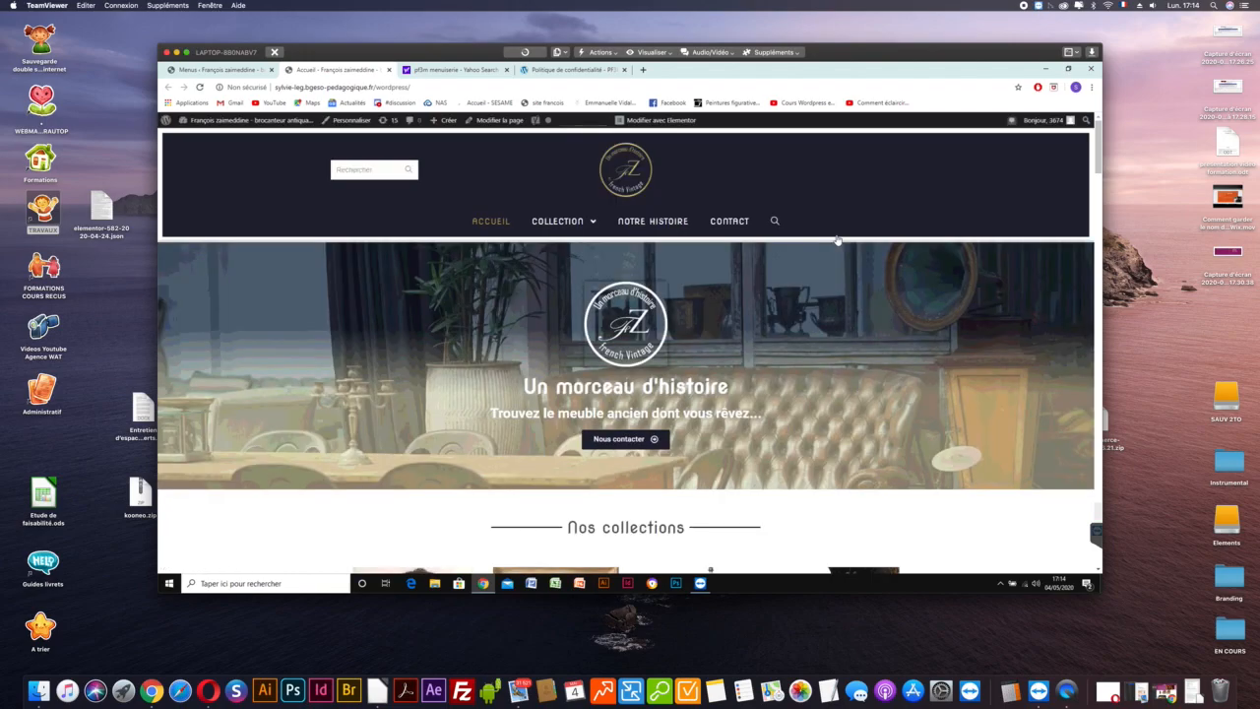
{"action": "mouse_move", "coordinate": [554, 225]}
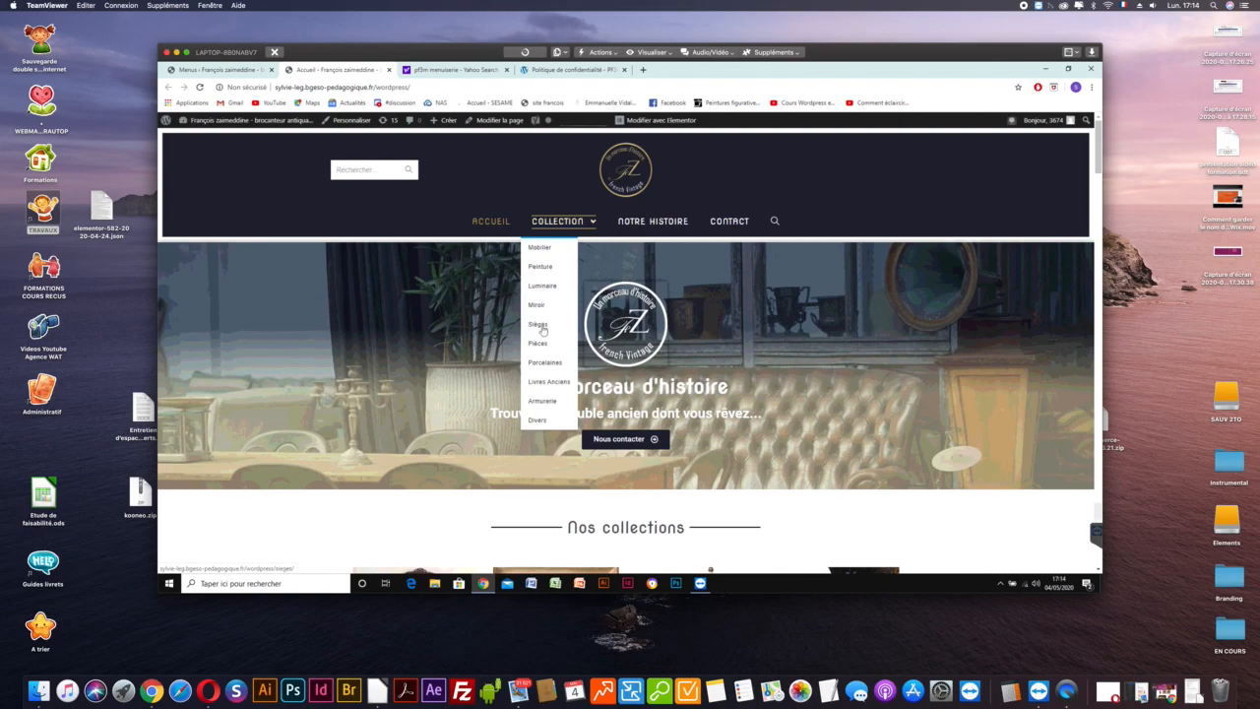
{"action": "left_click", "coordinate": [560, 222]}
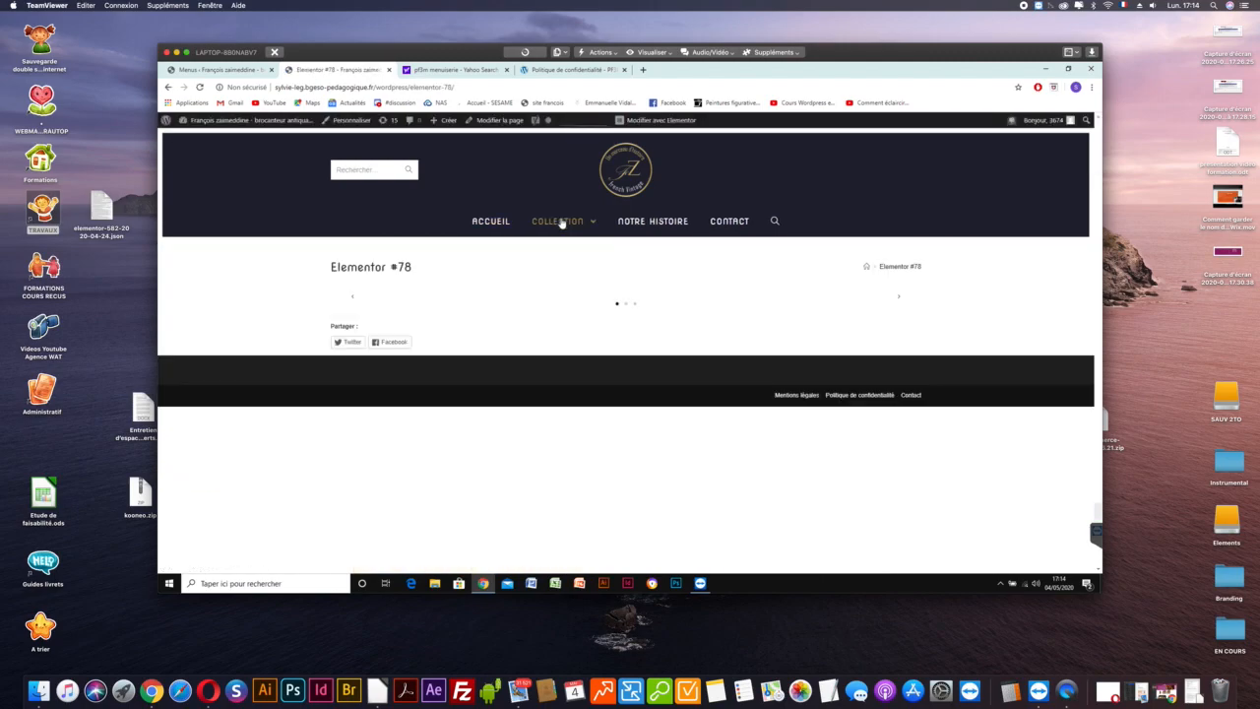
Return to the menu editor and examine the settings and linked page of the Collection item in Menu principal (2).
{"action": "left_click", "coordinate": [222, 71]}
{"action": "scroll", "coordinate": [723, 294], "scroll_direction": "down", "scroll_amount": 2}
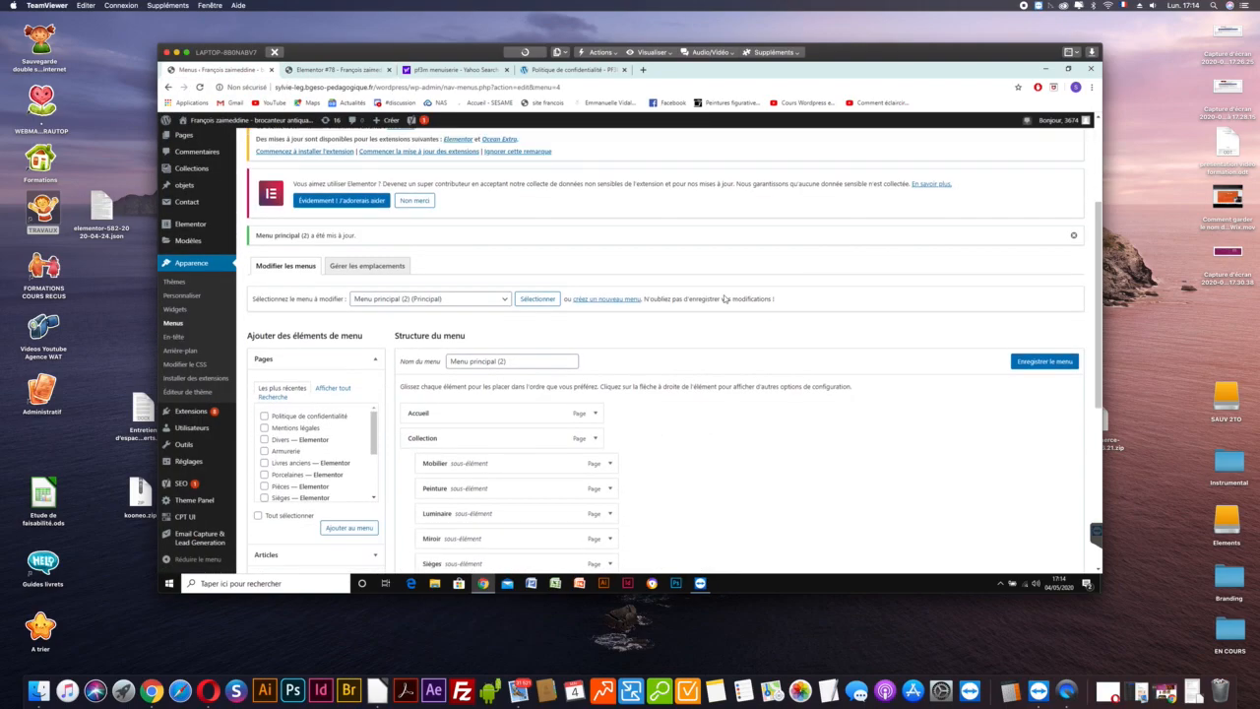
{"action": "scroll", "coordinate": [724, 298], "scroll_direction": "down", "scroll_amount": 1}
{"action": "left_click", "coordinate": [593, 328]}
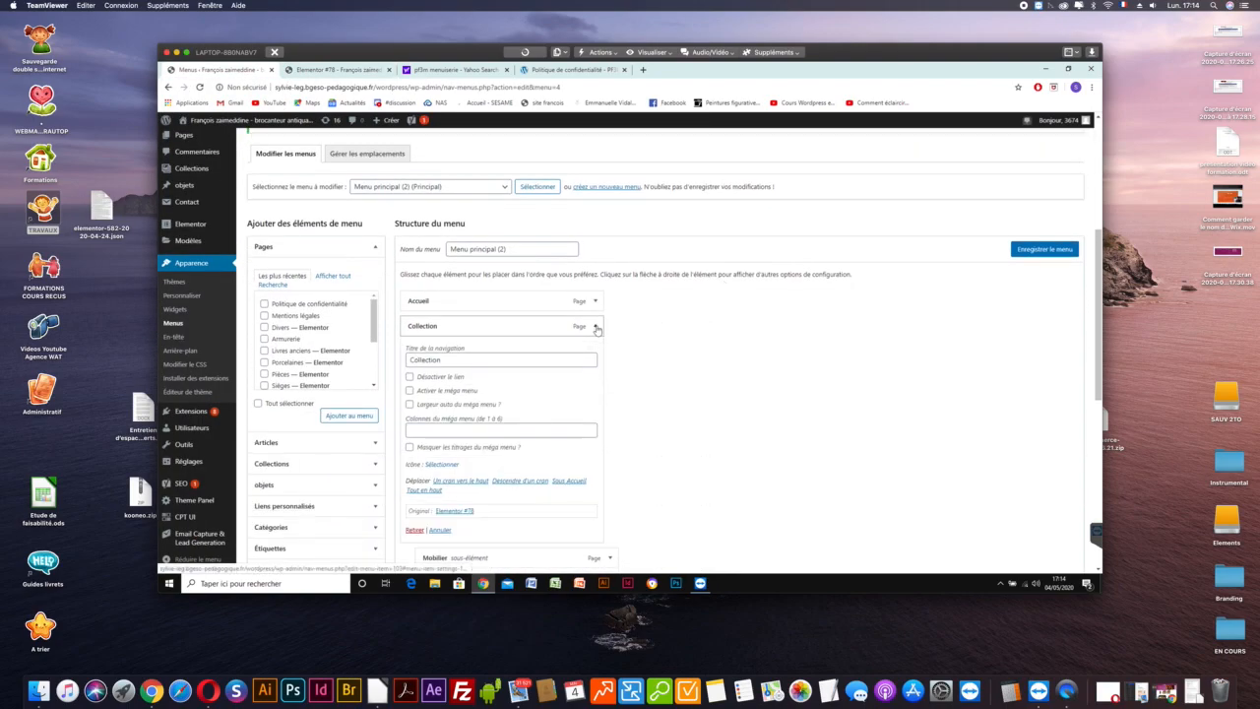
{"action": "scroll", "coordinate": [742, 344], "scroll_direction": "down", "scroll_amount": 2}
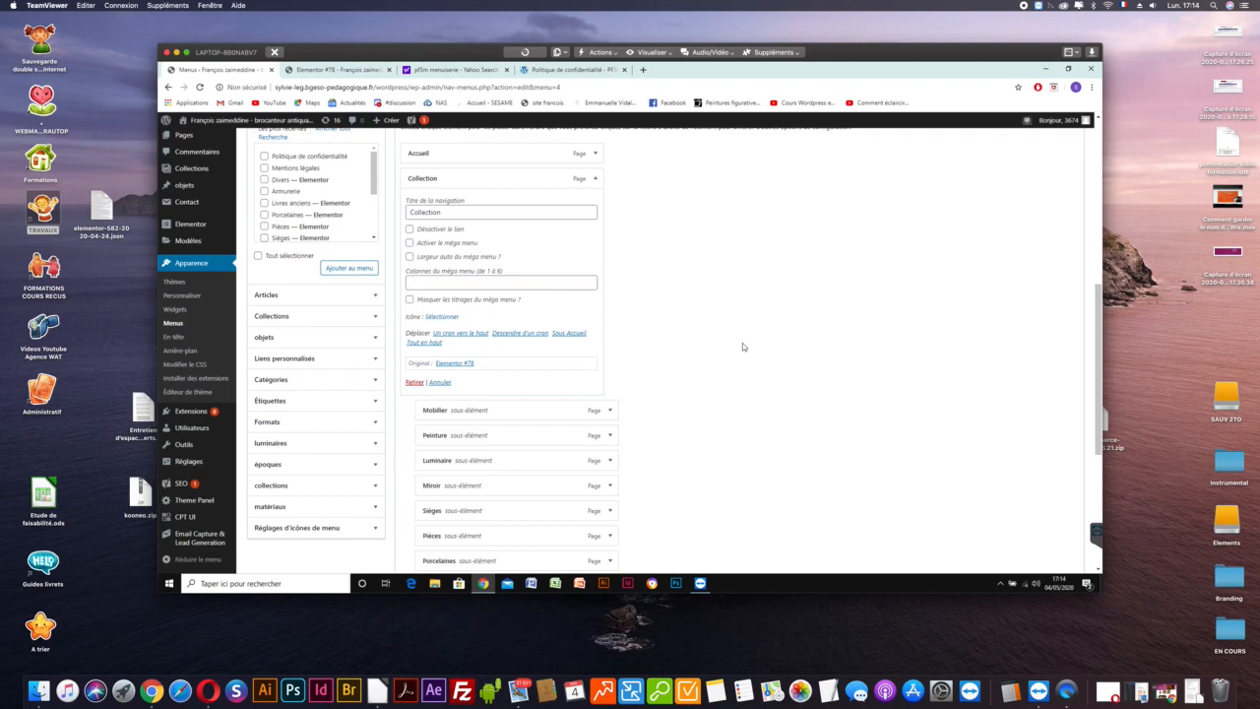
{"action": "scroll", "coordinate": [742, 344], "scroll_direction": "up", "scroll_amount": 1}
{"action": "left_click", "coordinate": [594, 279]}
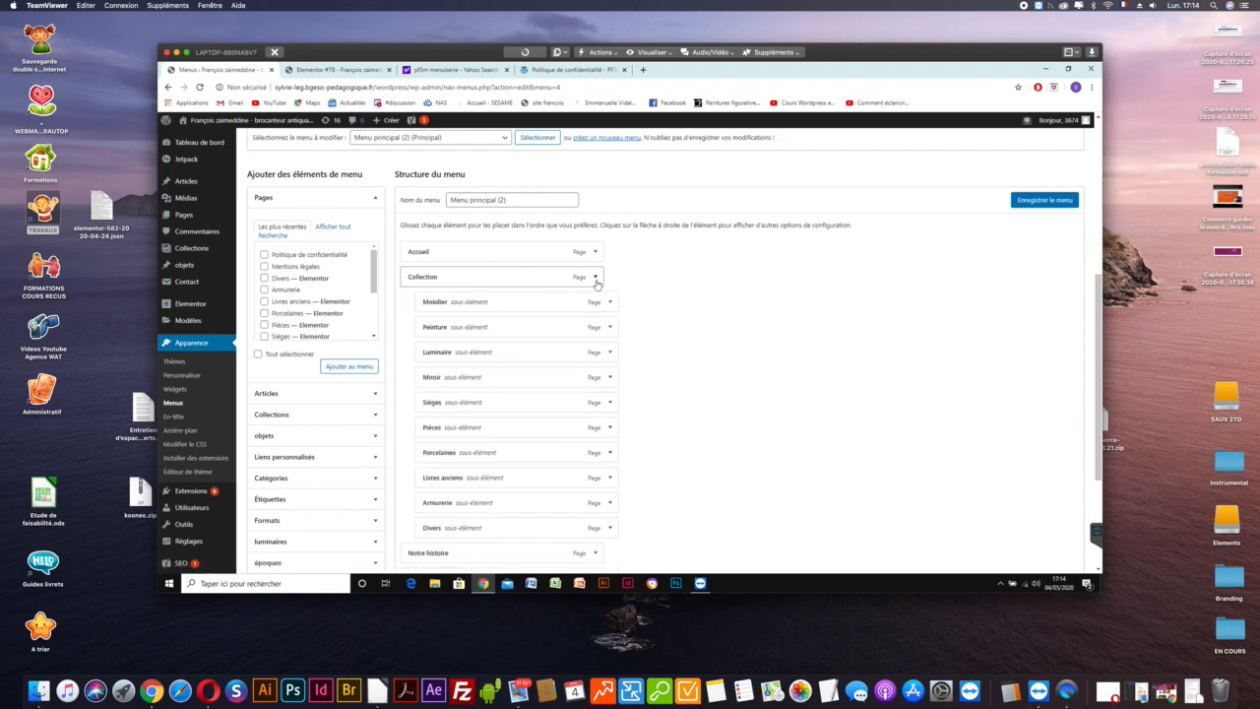
{"action": "left_click", "coordinate": [594, 277]}
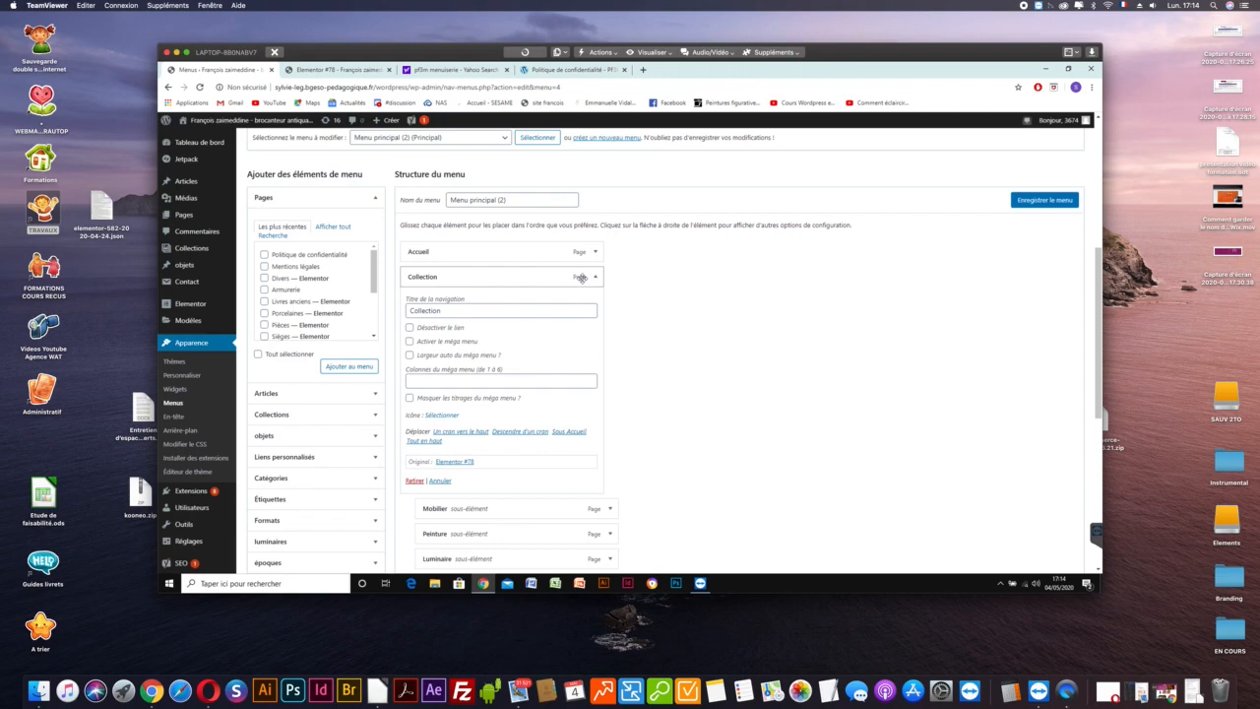
Add a custom link with the address # and the link text "Collections ok" to Menu principal (2).
{"action": "scroll", "coordinate": [747, 315], "scroll_direction": "down", "scroll_amount": 3}
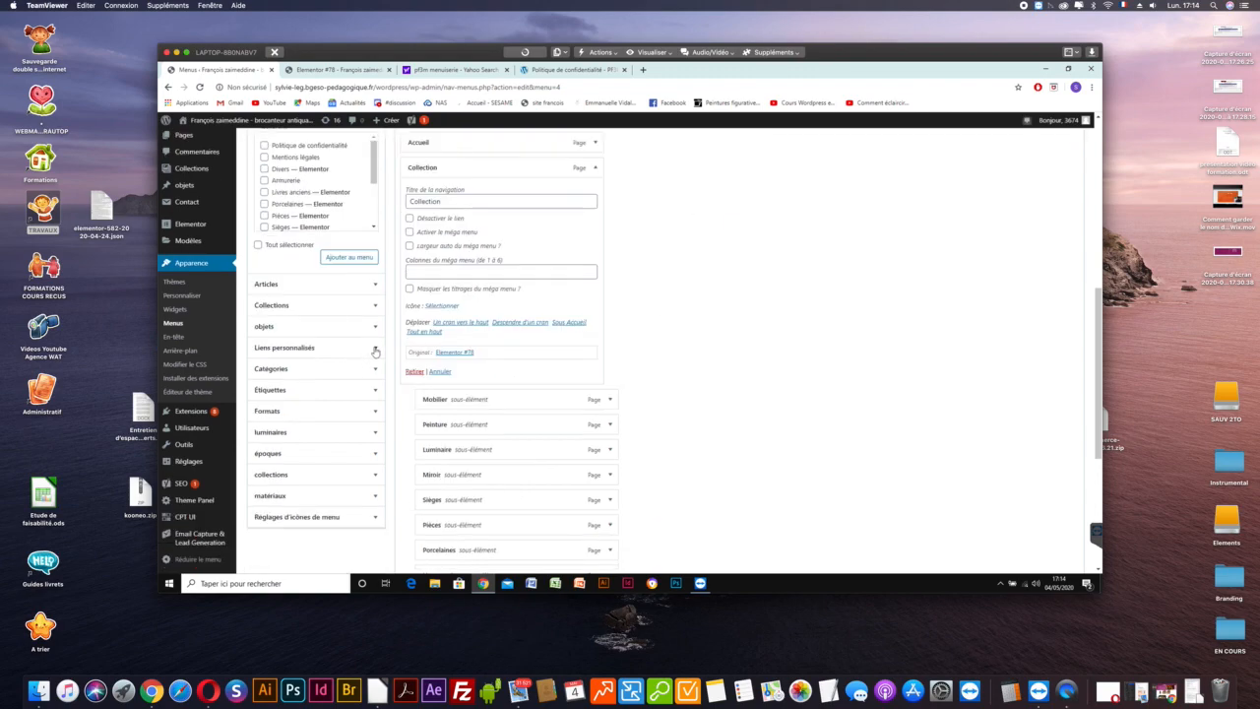
{"action": "left_click", "coordinate": [375, 349]}
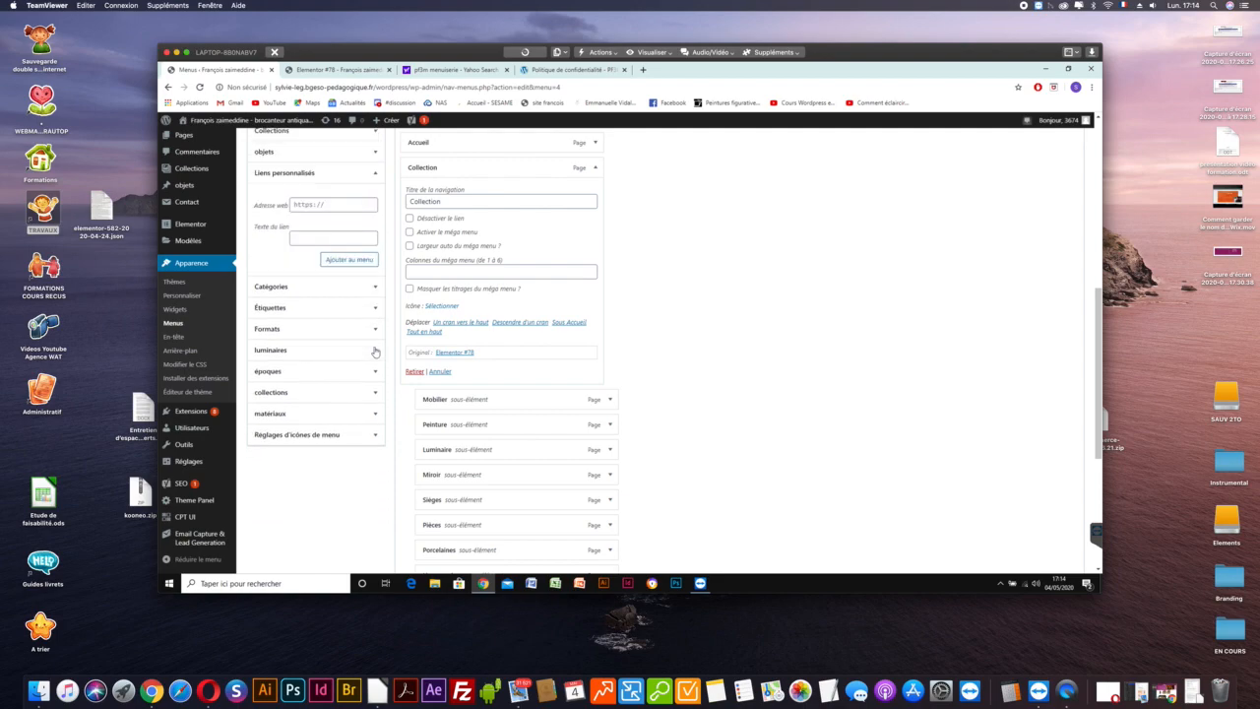
{"action": "scroll", "coordinate": [373, 361], "scroll_direction": "up", "scroll_amount": 3}
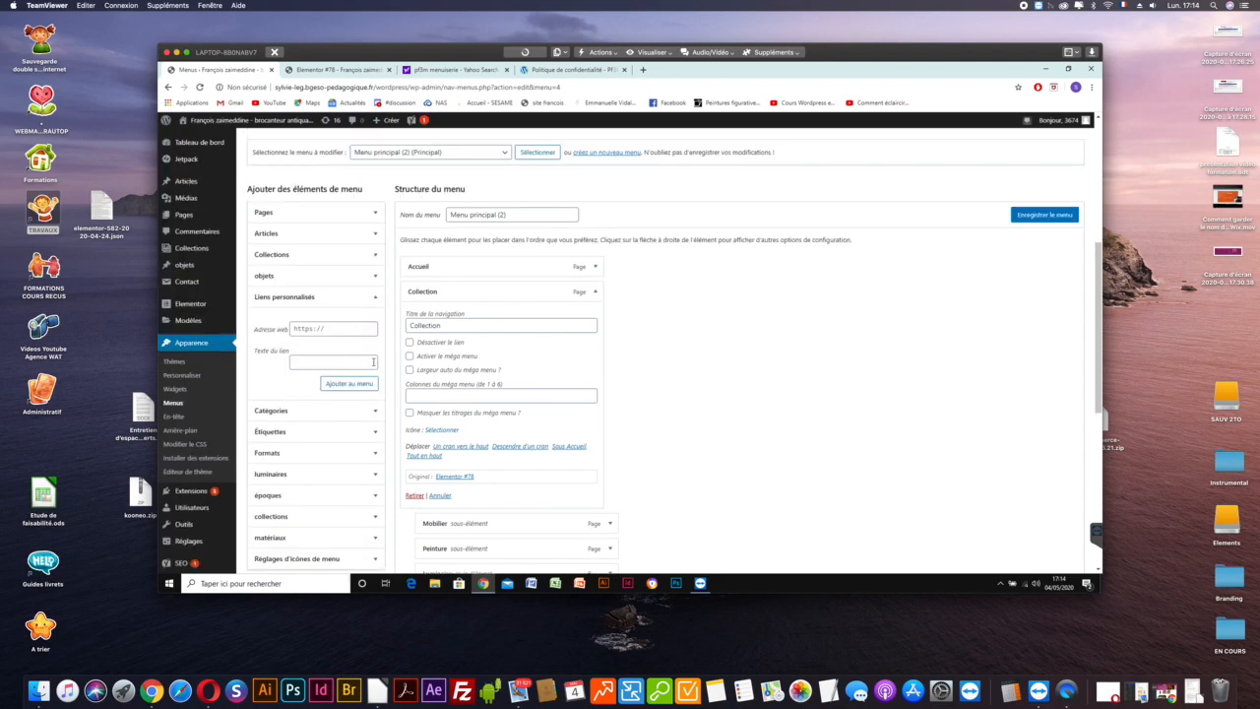
{"action": "left_click", "coordinate": [298, 329]}
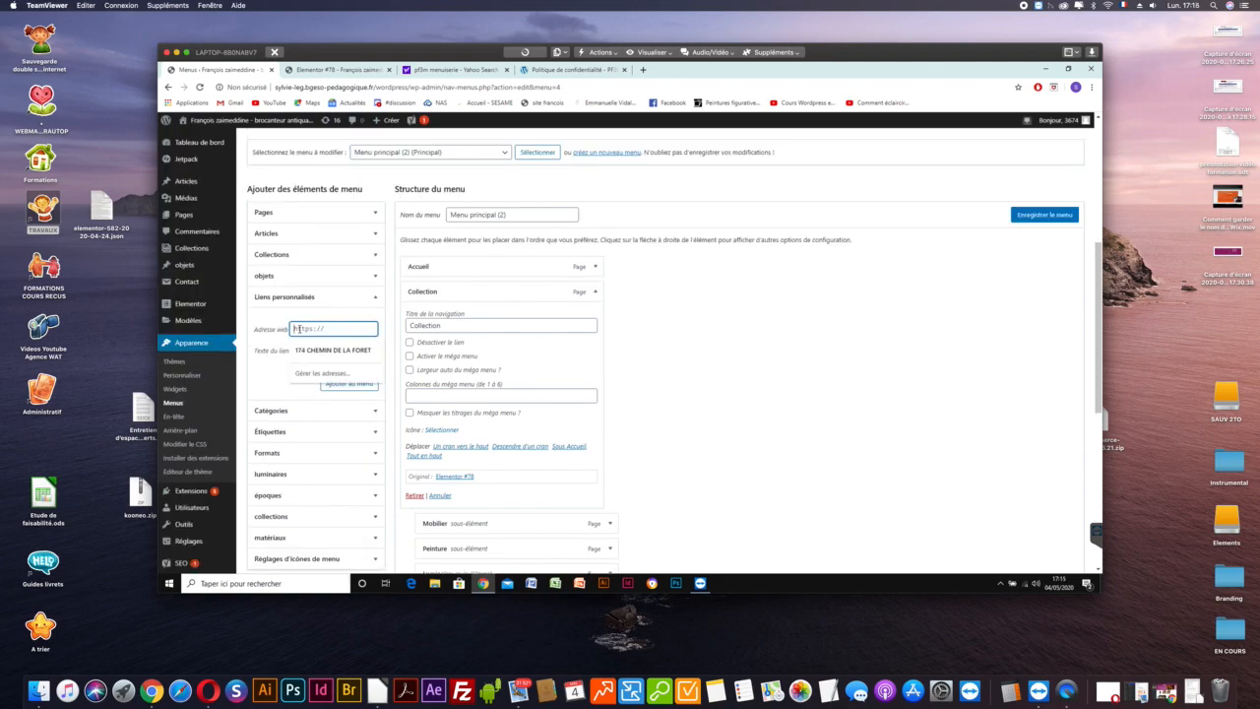
{"action": "type", "text": "a"}
{"action": "key", "text": "Tab"}
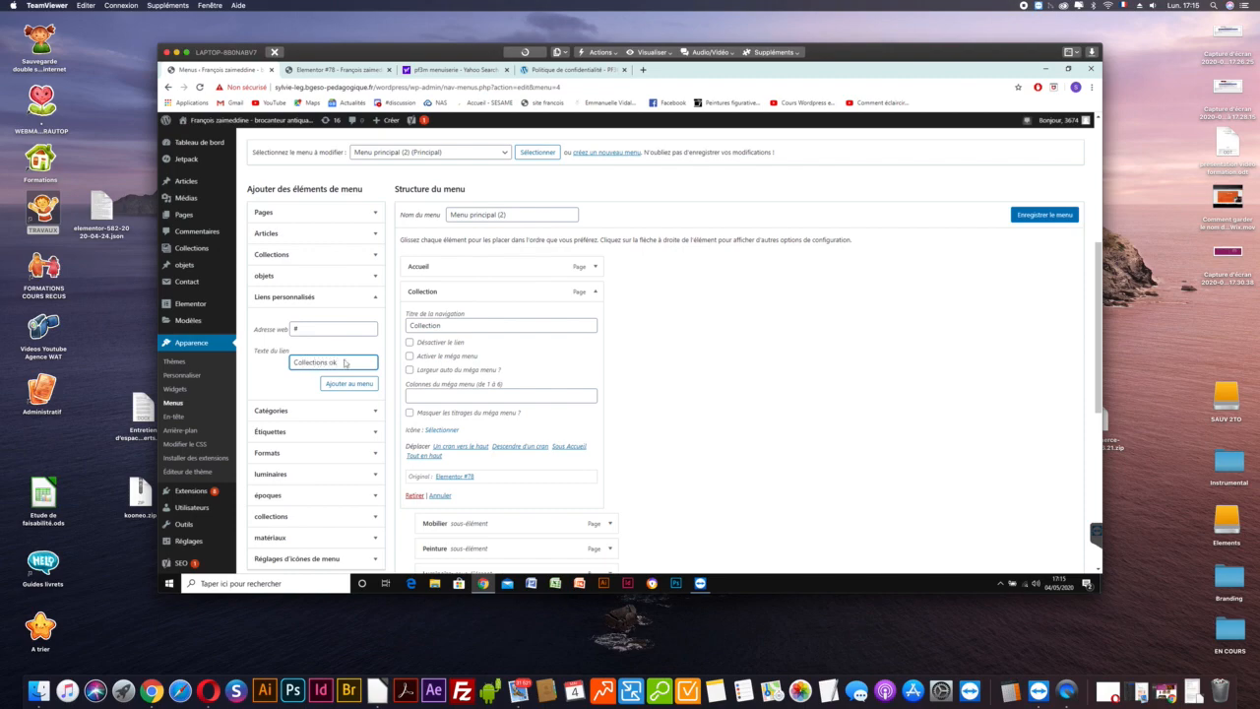
{"action": "left_click", "coordinate": [347, 384]}
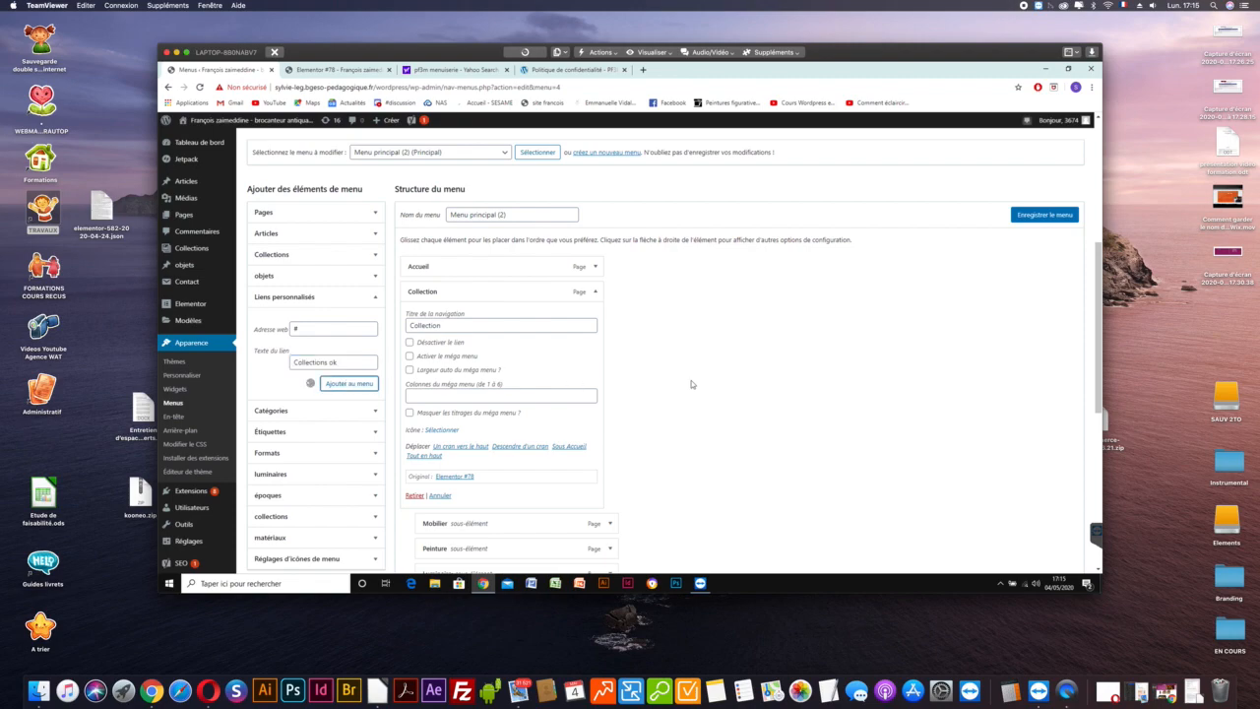
Move the Collections ok item directly below Accueil and turn on its option to disable the link.
{"action": "scroll", "coordinate": [691, 384], "scroll_direction": "down", "scroll_amount": 5}
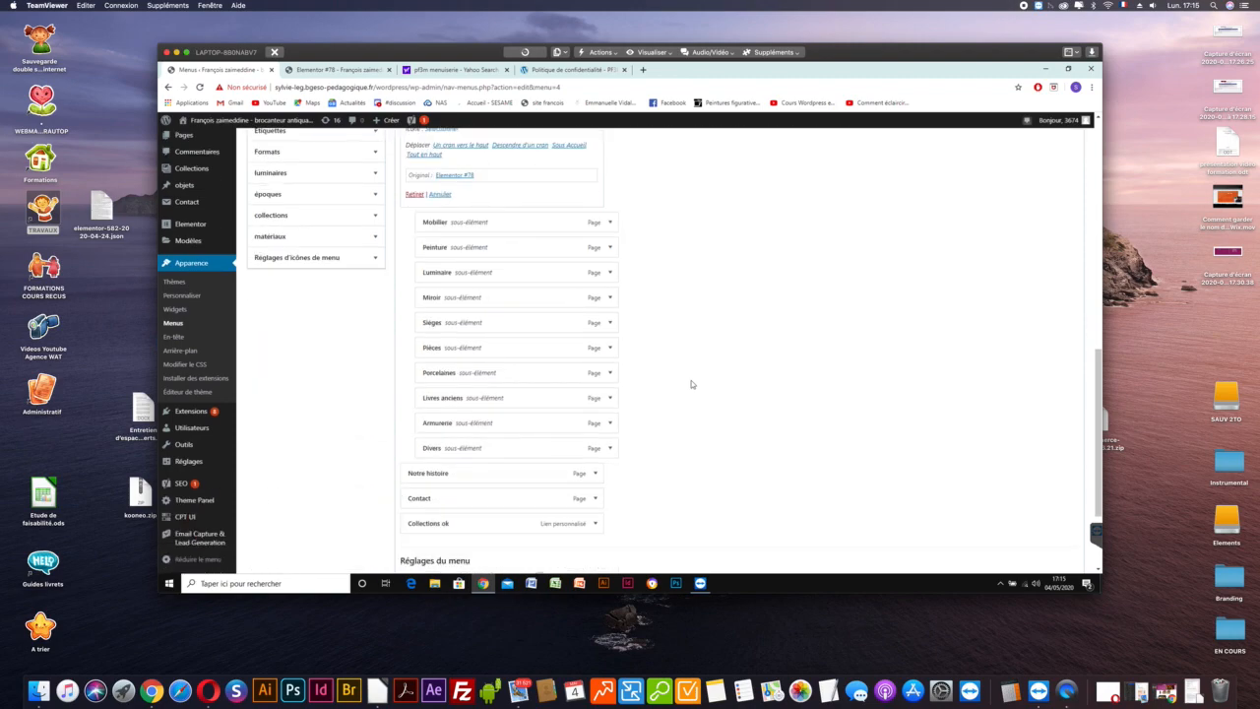
{"action": "scroll", "coordinate": [691, 384], "scroll_direction": "down", "scroll_amount": 1}
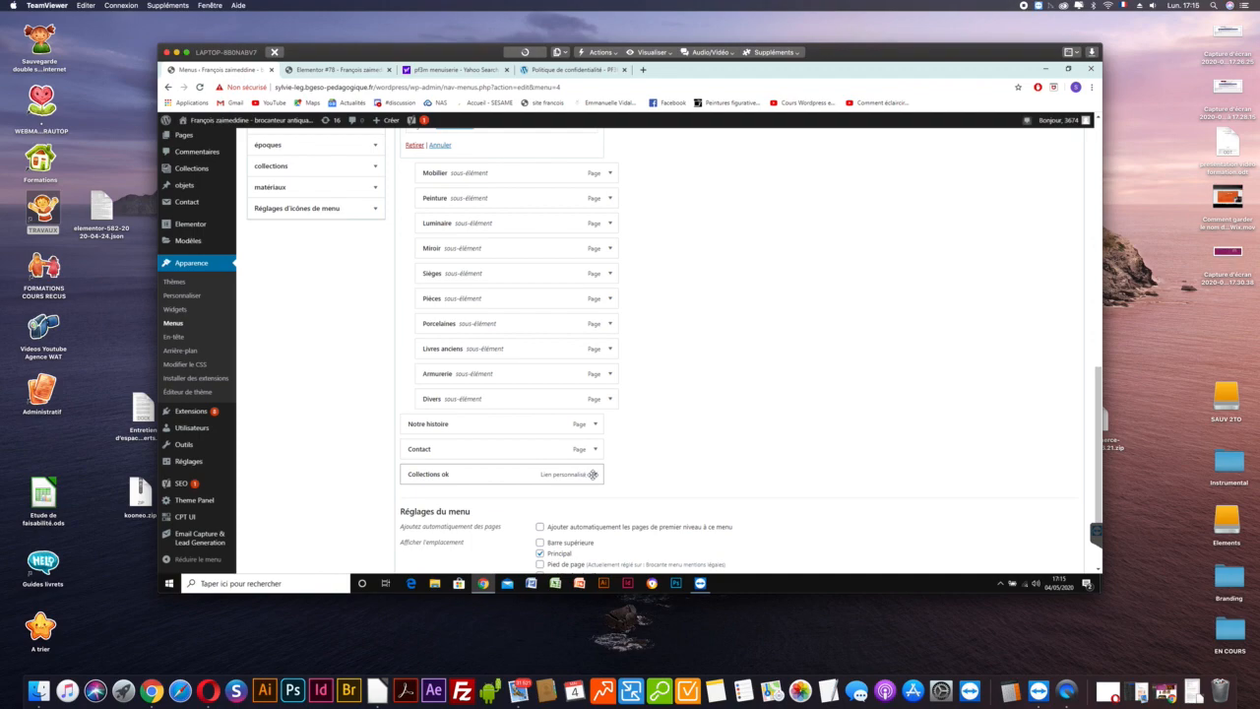
{"action": "left_click_drag", "start_coordinate": [541, 480], "coordinate": [535, 198]}
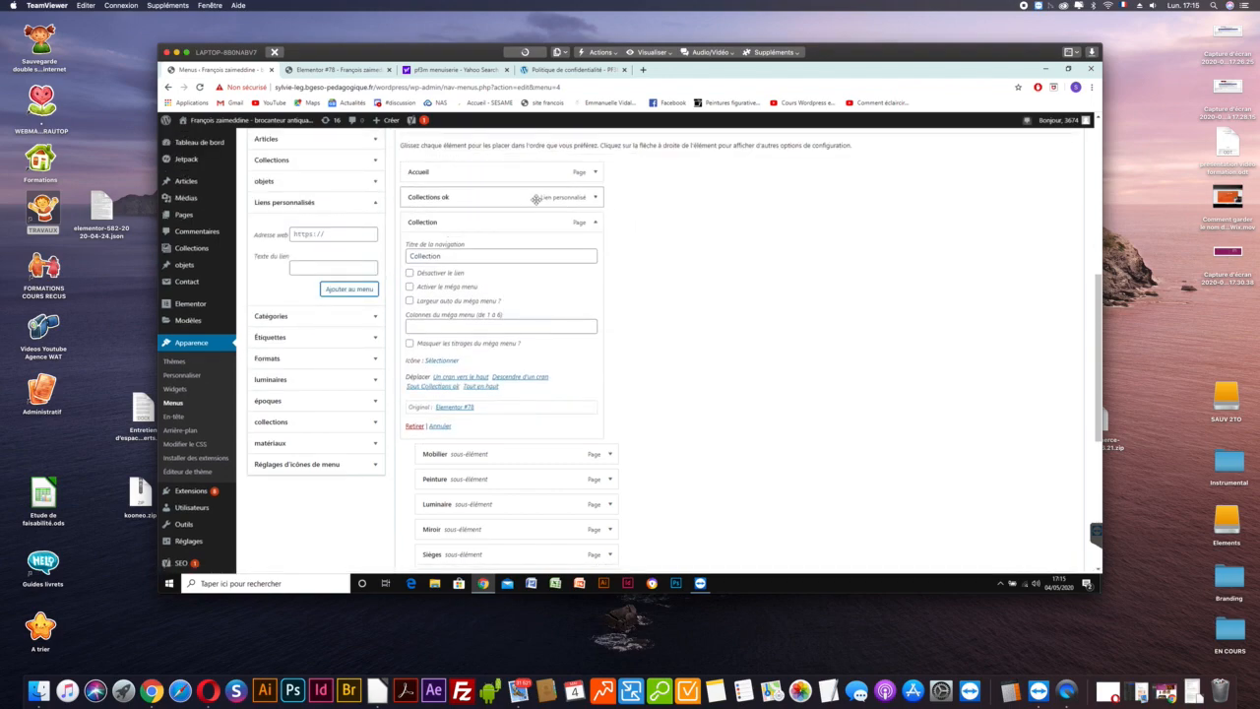
{"action": "left_click", "coordinate": [596, 199]}
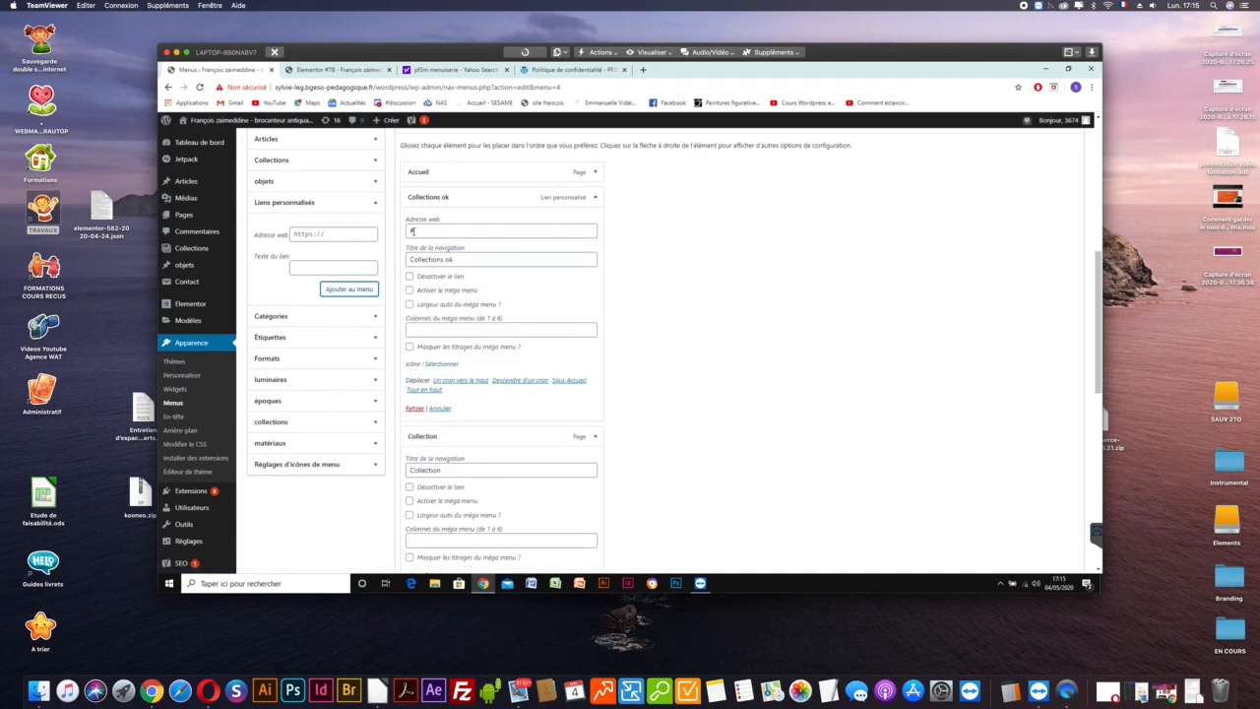
{"action": "left_click", "coordinate": [410, 277]}
Remove the old Collection page item, linked to Elementor #78, from the menu.
{"action": "scroll", "coordinate": [656, 431], "scroll_direction": "down", "scroll_amount": 2}
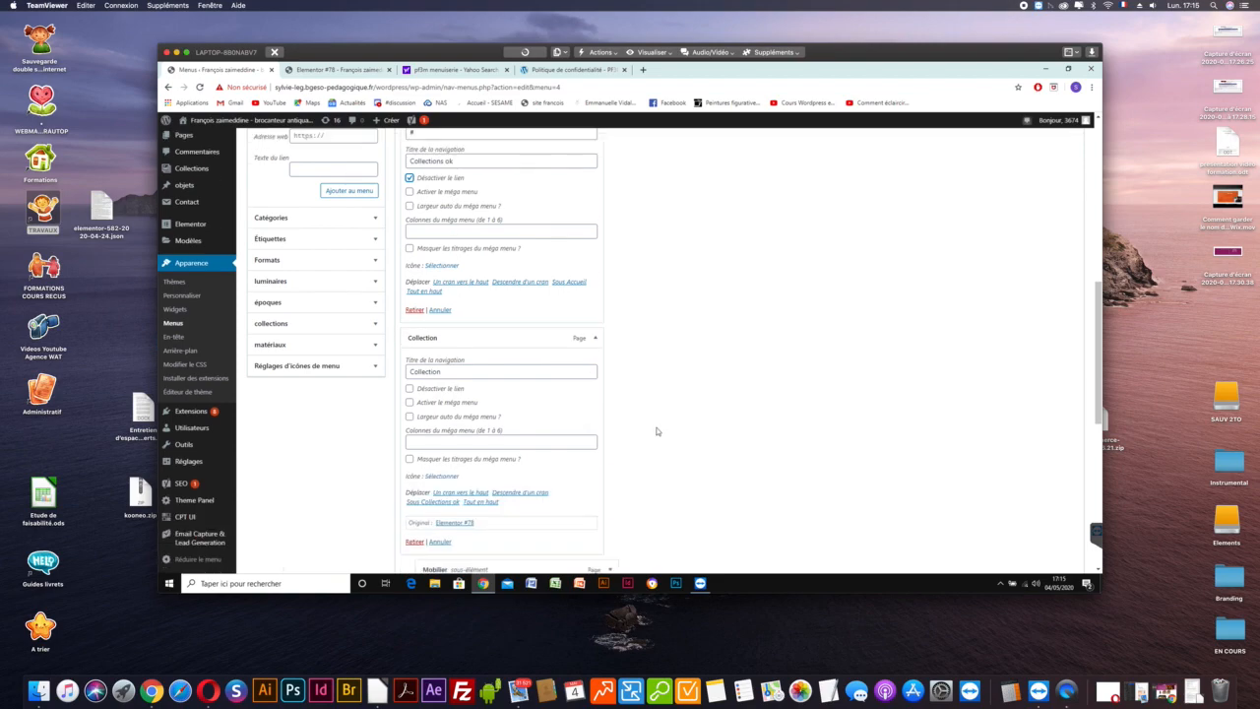
{"action": "scroll", "coordinate": [657, 431], "scroll_direction": "down", "scroll_amount": 2}
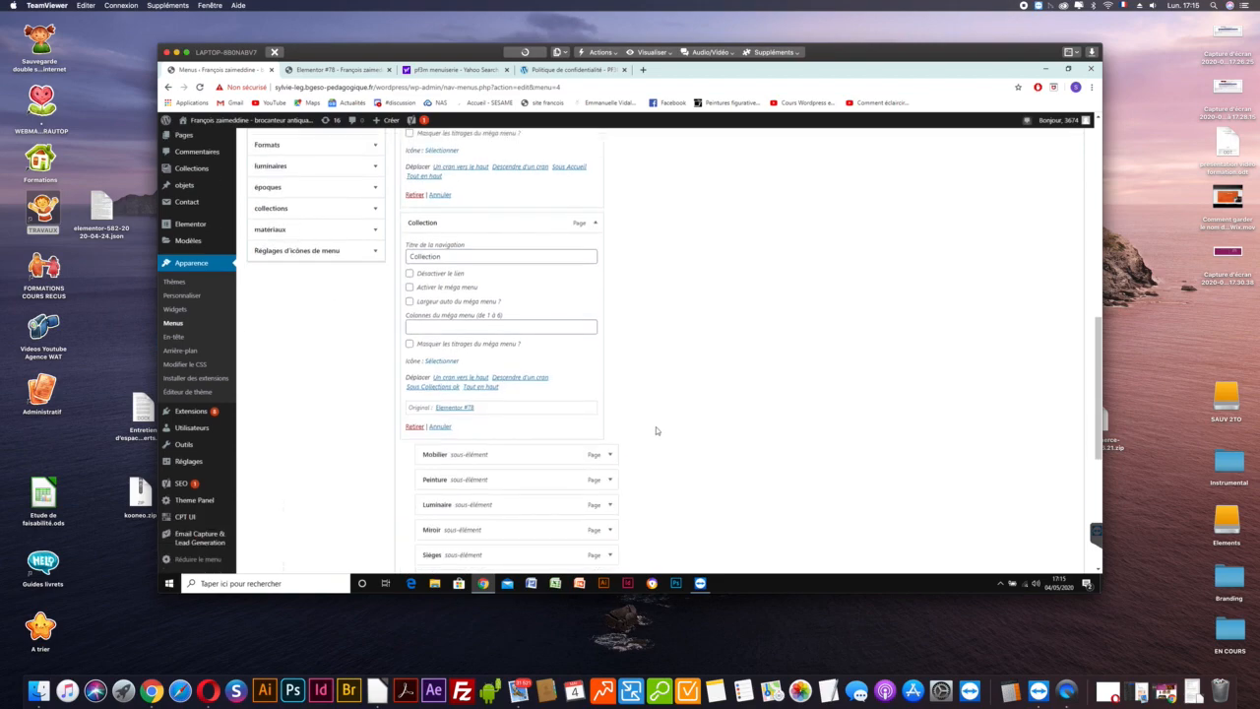
{"action": "left_click", "coordinate": [414, 427]}
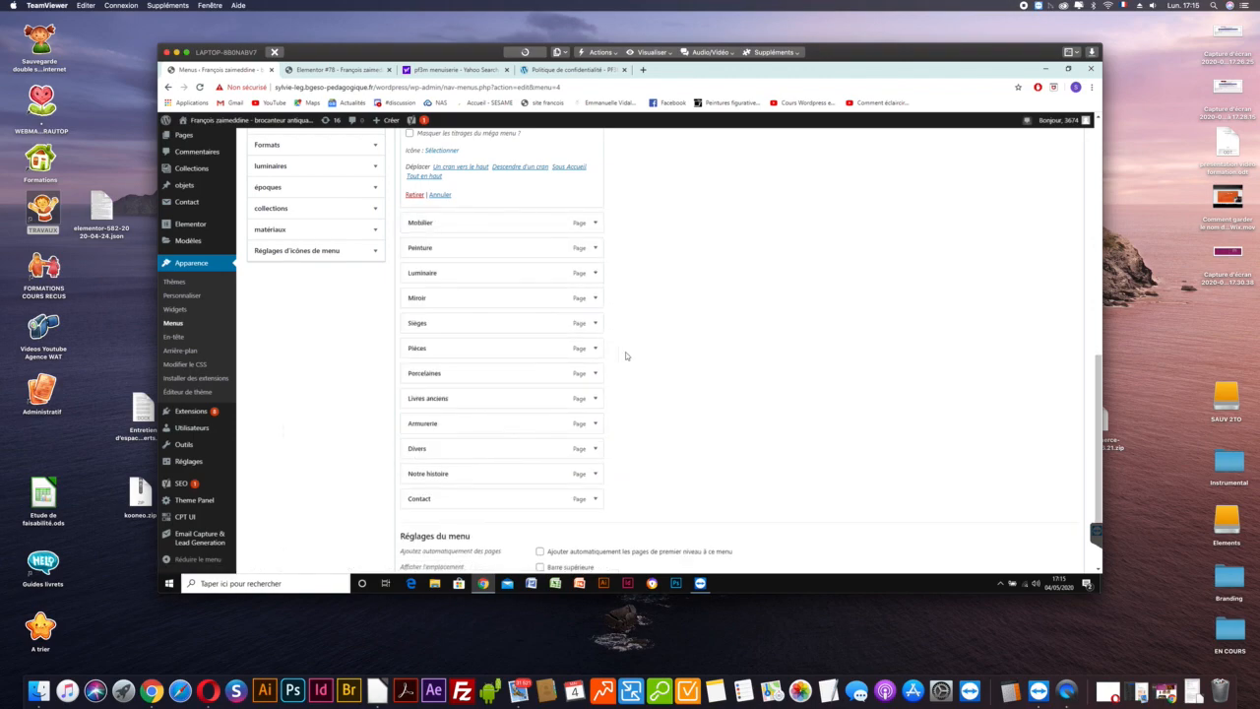
Nest the ten pages from Mobilier to Divers as sub-items of Collections ok and save the menu.
{"action": "scroll", "coordinate": [626, 356], "scroll_direction": "up", "scroll_amount": 2}
{"action": "scroll", "coordinate": [626, 355], "scroll_direction": "up", "scroll_amount": 2}
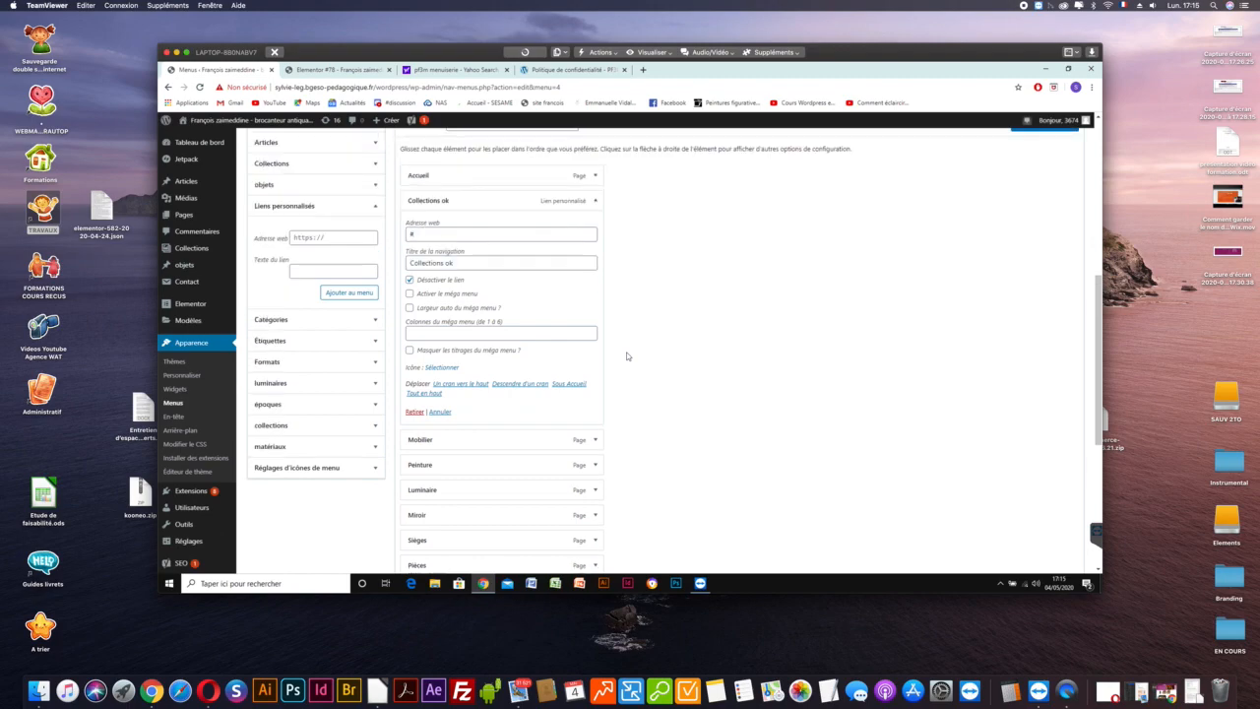
{"action": "left_click", "coordinate": [595, 200]}
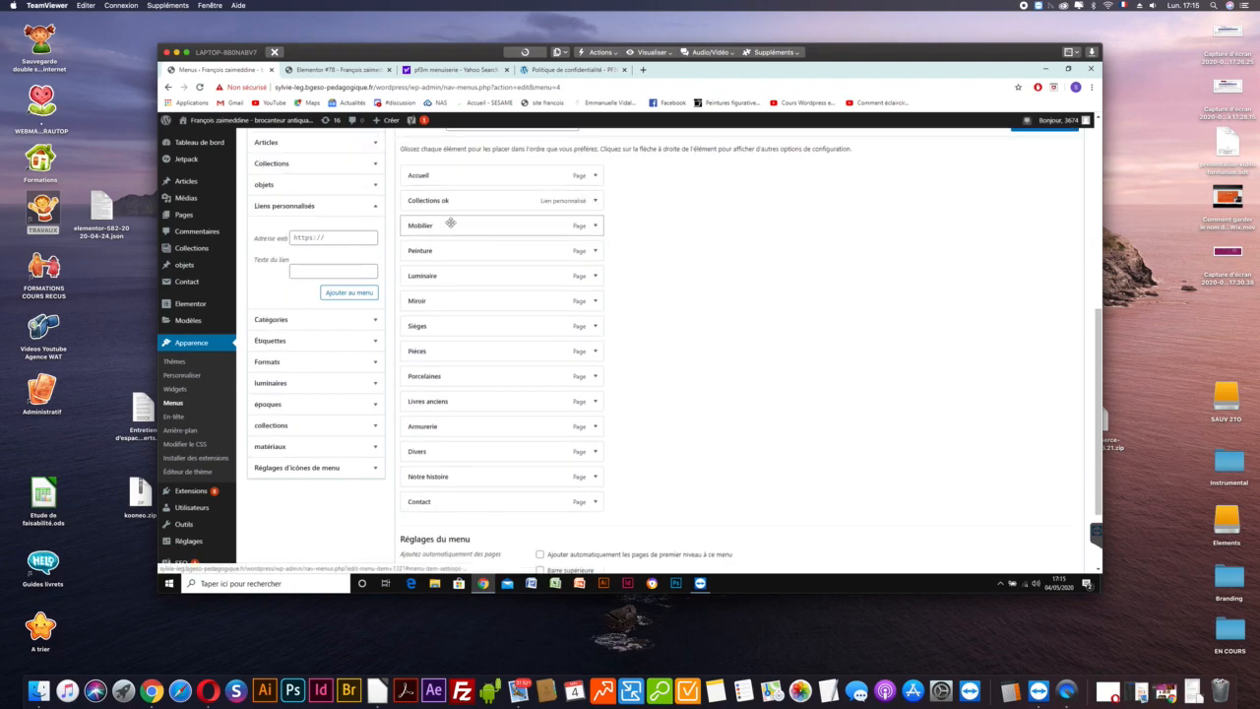
{"action": "mouse_move", "coordinate": [450, 224]}
{"action": "left_mouse_down"}
{"action": "mouse_move", "coordinate": [461, 226]}
{"action": "mouse_move", "coordinate": [429, 237]}
{"action": "left_mouse_up"}
{"action": "left_click_drag", "start_coordinate": [425, 249], "coordinate": [459, 438]}
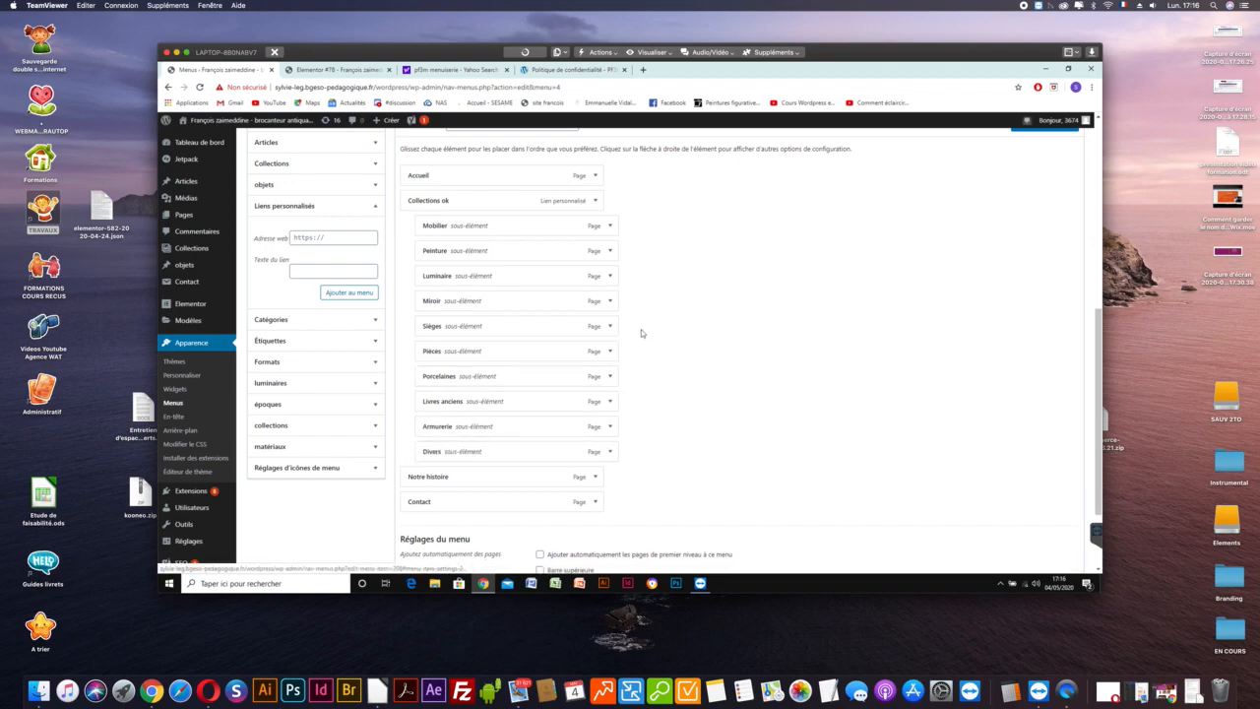
{"action": "scroll", "coordinate": [641, 329], "scroll_direction": "down", "scroll_amount": 1}
{"action": "scroll", "coordinate": [641, 332], "scroll_direction": "down", "scroll_amount": 1}
{"action": "scroll", "coordinate": [641, 332], "scroll_direction": "up", "scroll_amount": 3}
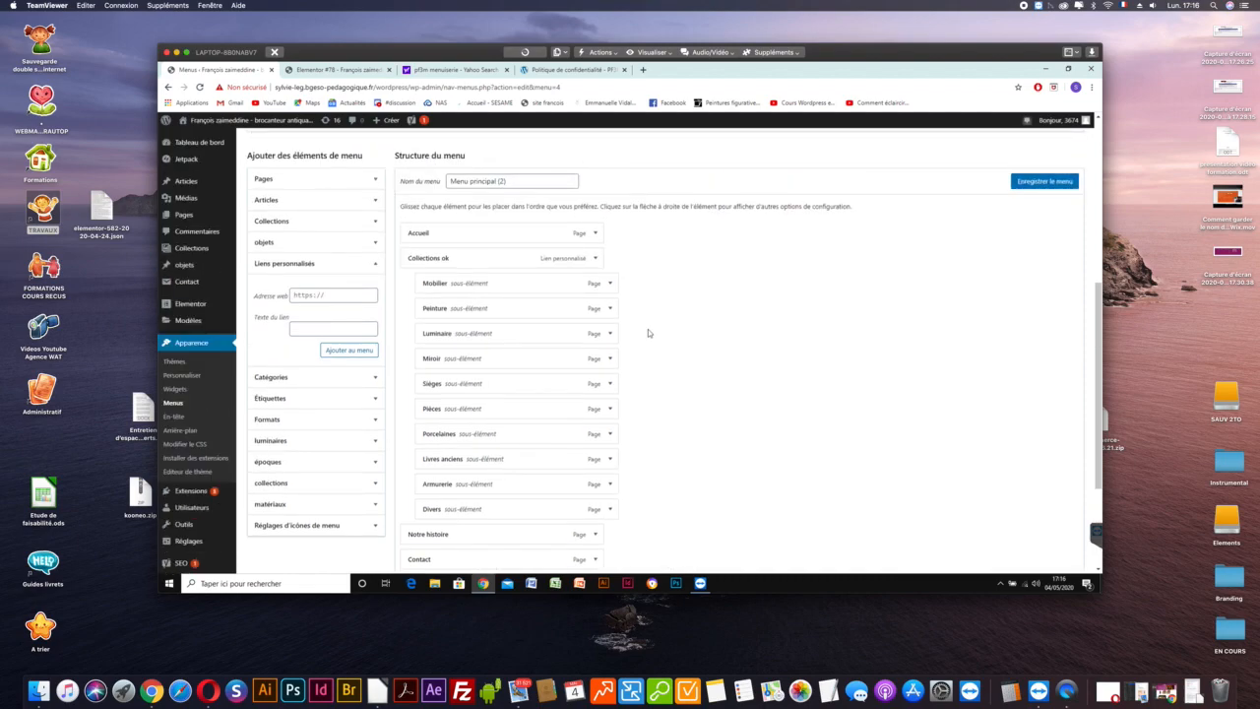
{"action": "left_click", "coordinate": [1031, 184]}
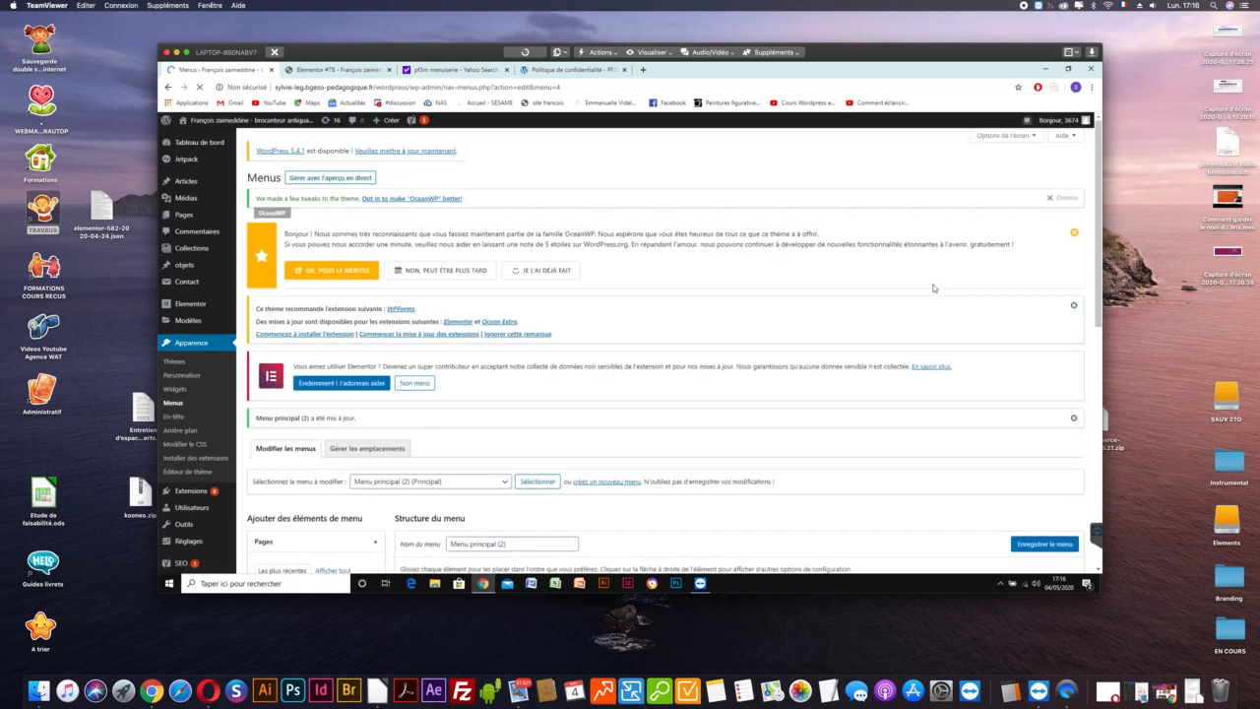
Go back to the brocante home page, reload it and check the Collections ok entry and its submenu in the header.
{"action": "scroll", "coordinate": [935, 288], "scroll_direction": "down", "scroll_amount": 1}
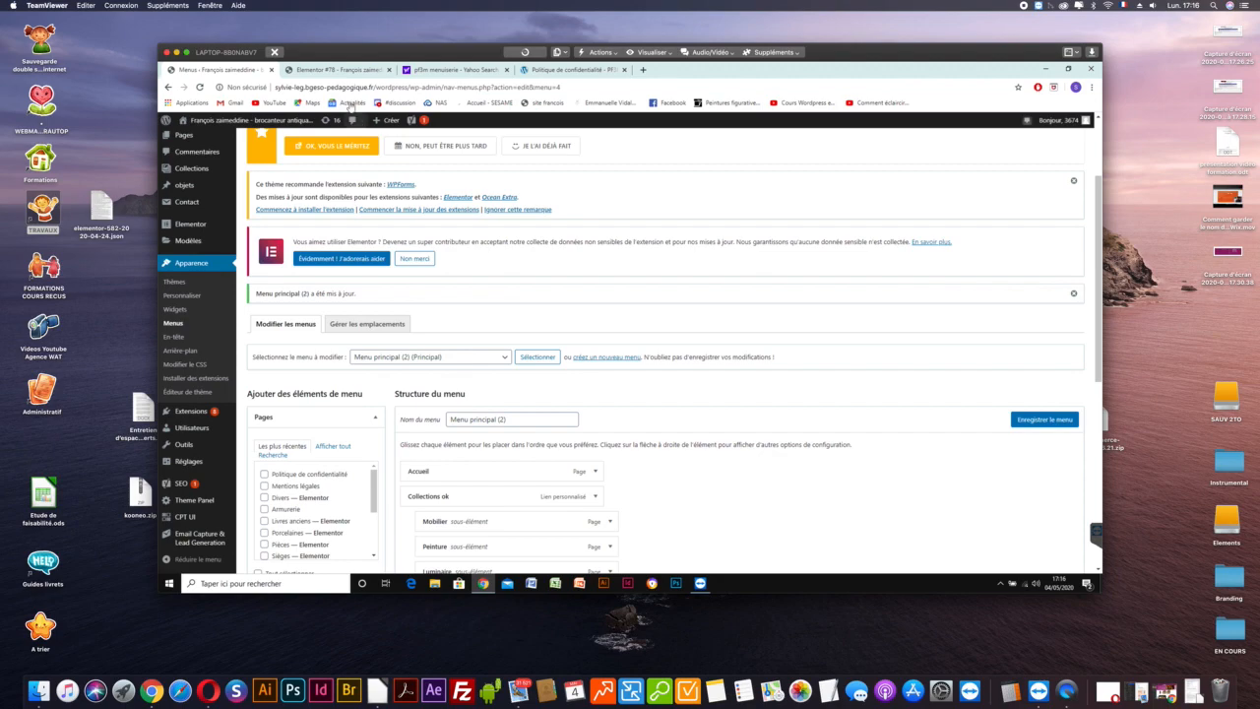
{"action": "left_click", "coordinate": [321, 69]}
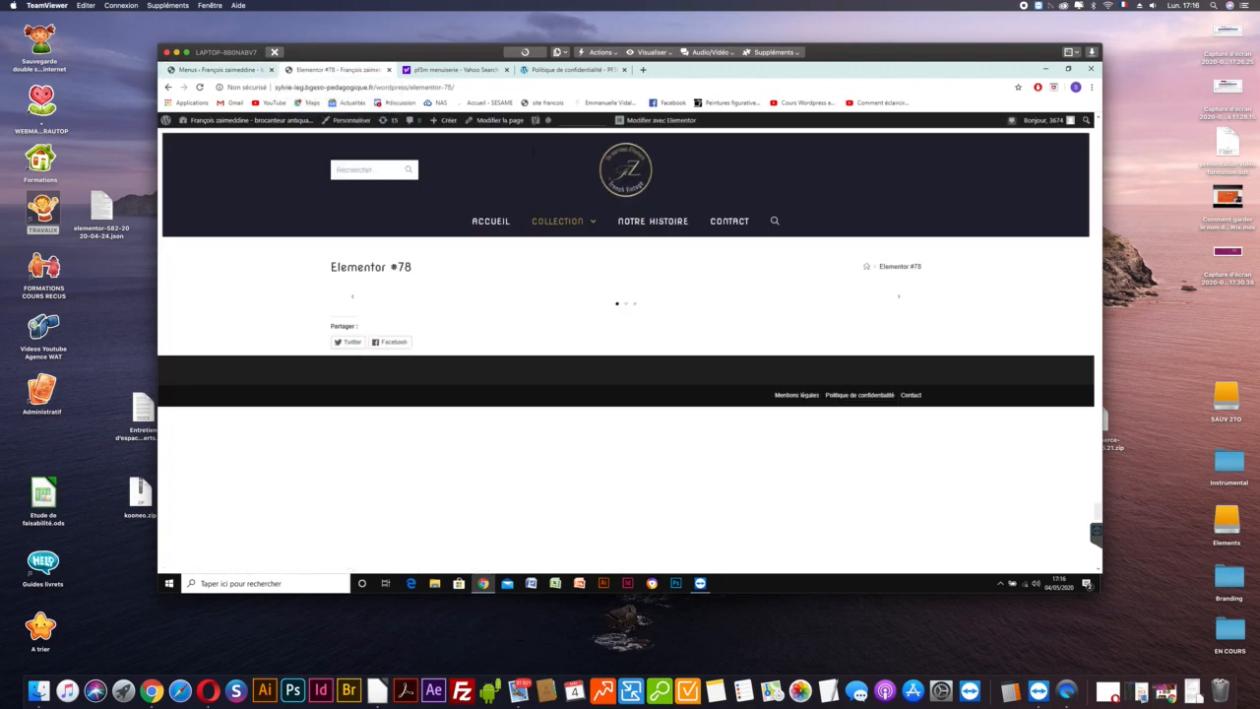
{"action": "left_click", "coordinate": [169, 88]}
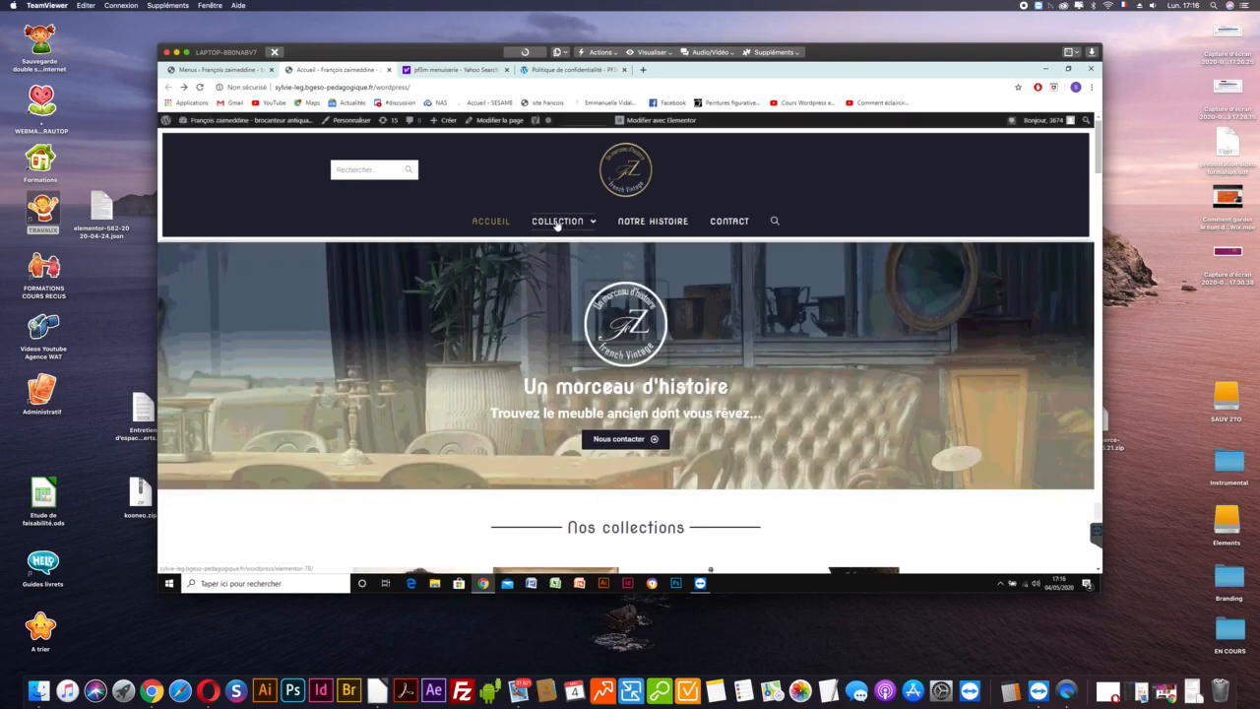
{"action": "mouse_move", "coordinate": [557, 223]}
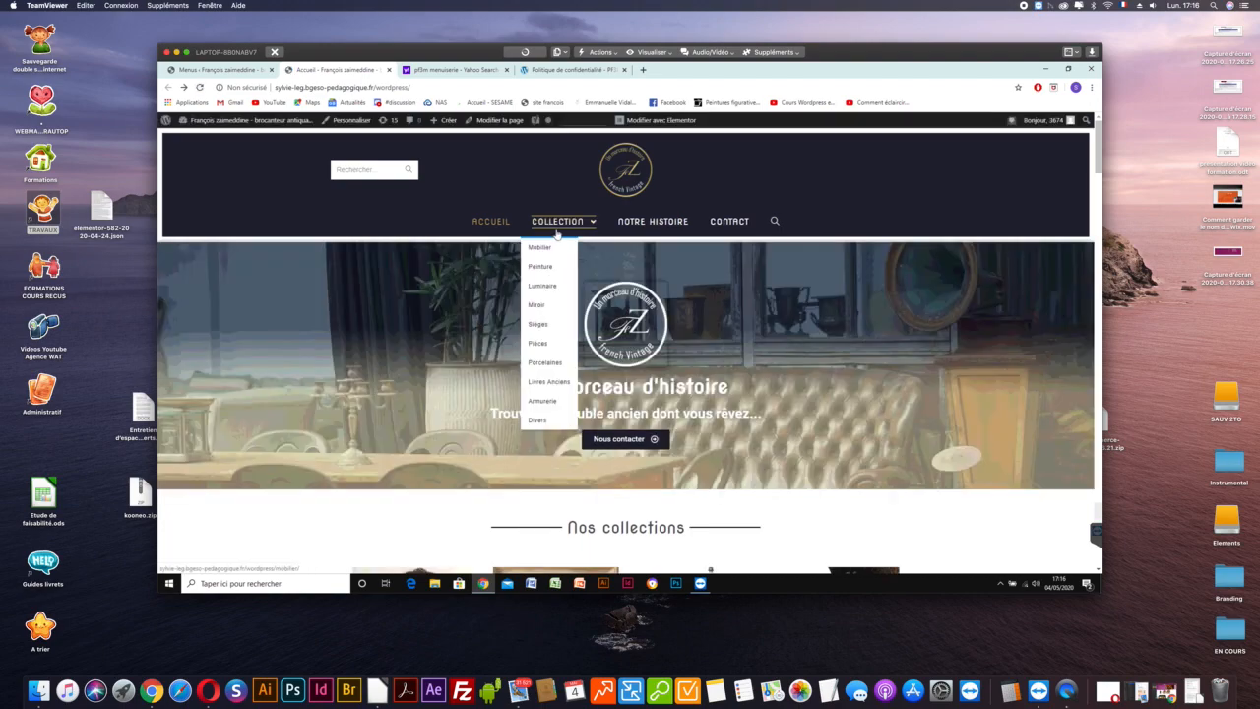
{"action": "left_click", "coordinate": [555, 222]}
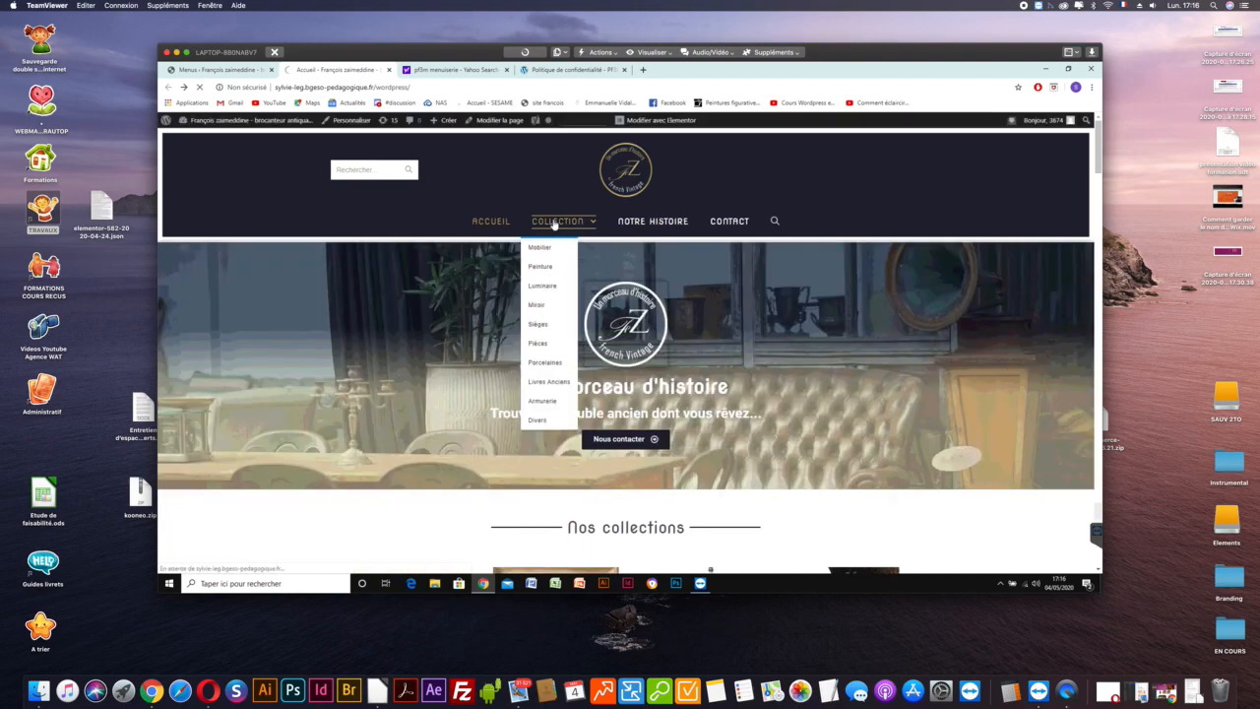
{"action": "left_click", "coordinate": [168, 88]}
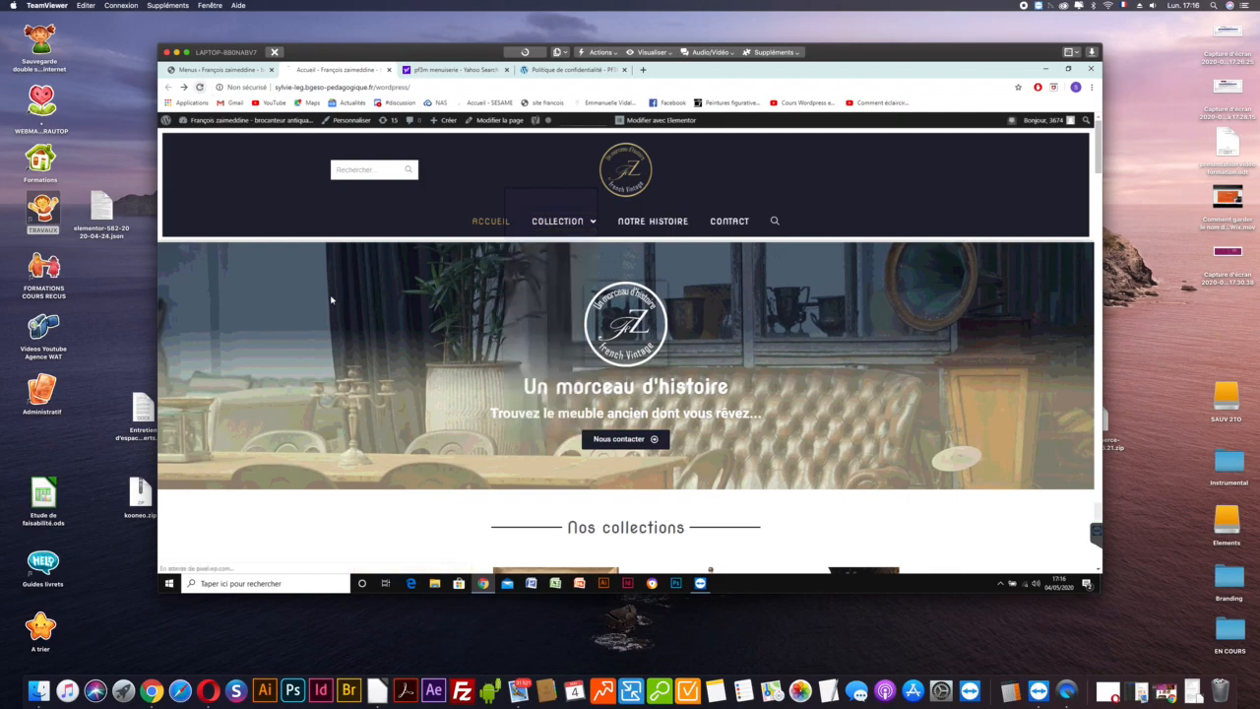
{"action": "key", "text": "F5"}
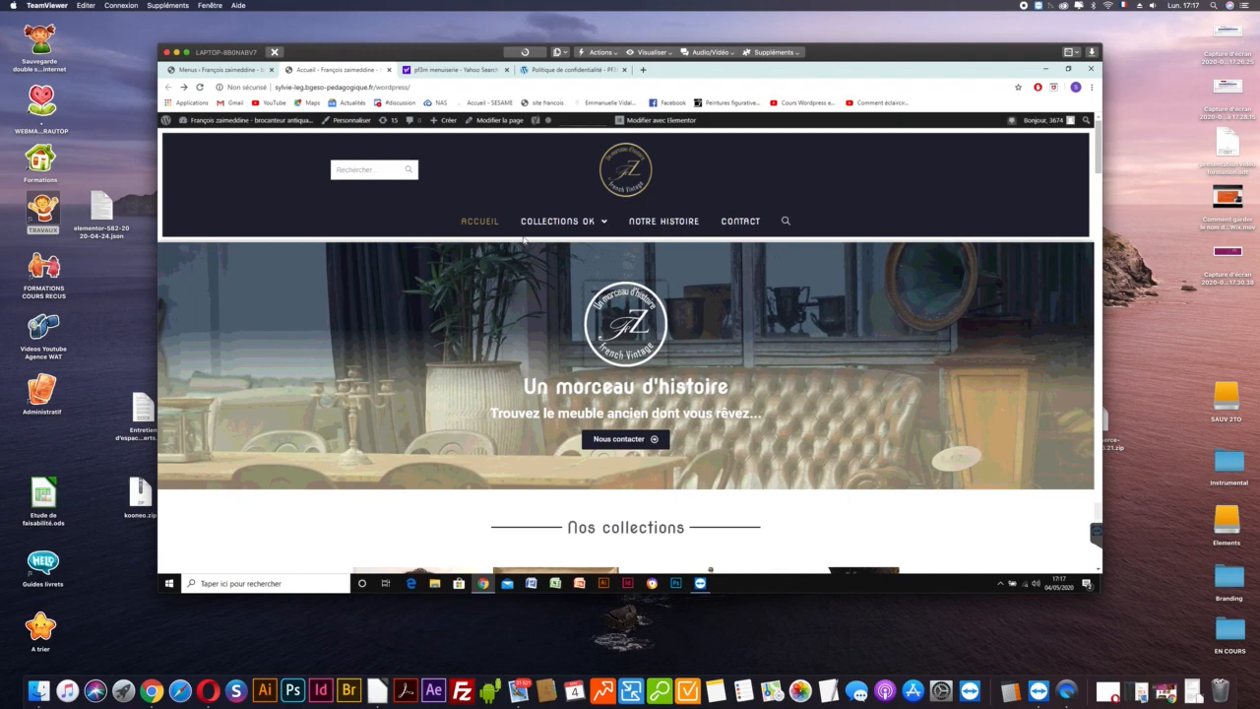
{"action": "mouse_move", "coordinate": [554, 225]}
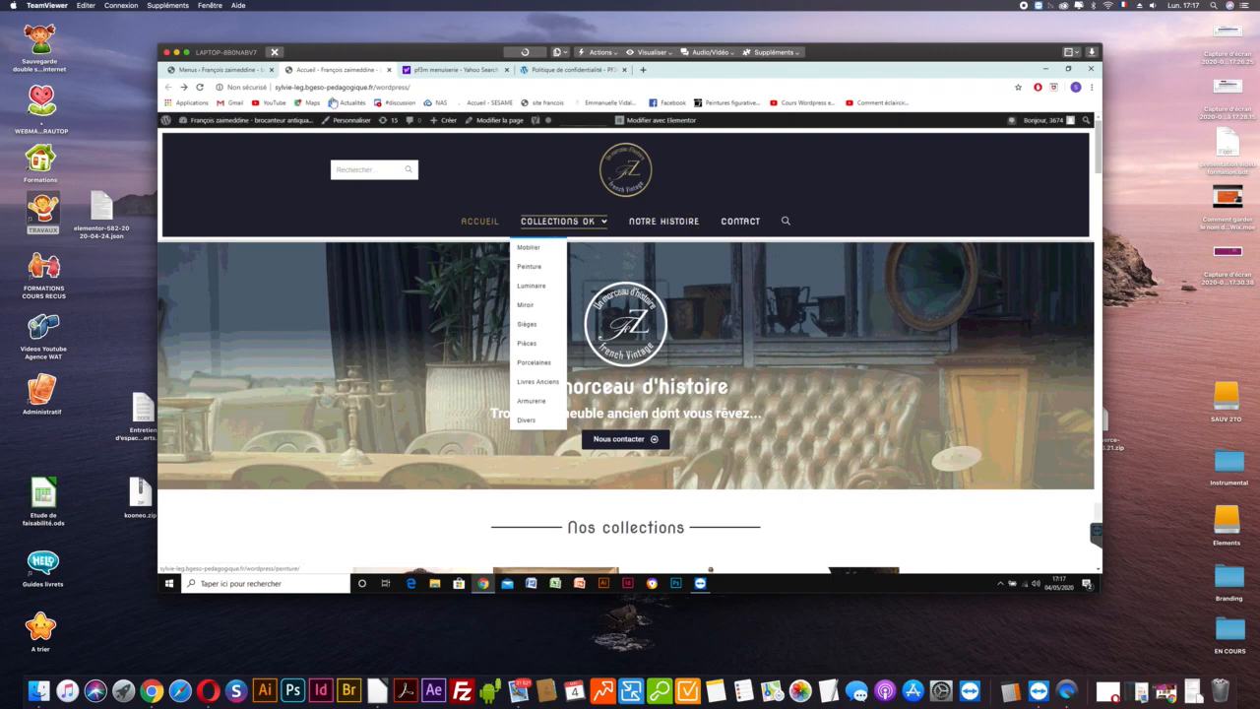
Rename the Collections ok menu item's navigation title to "Collections" and save Menu principal (2).
{"action": "left_click", "coordinate": [219, 70]}
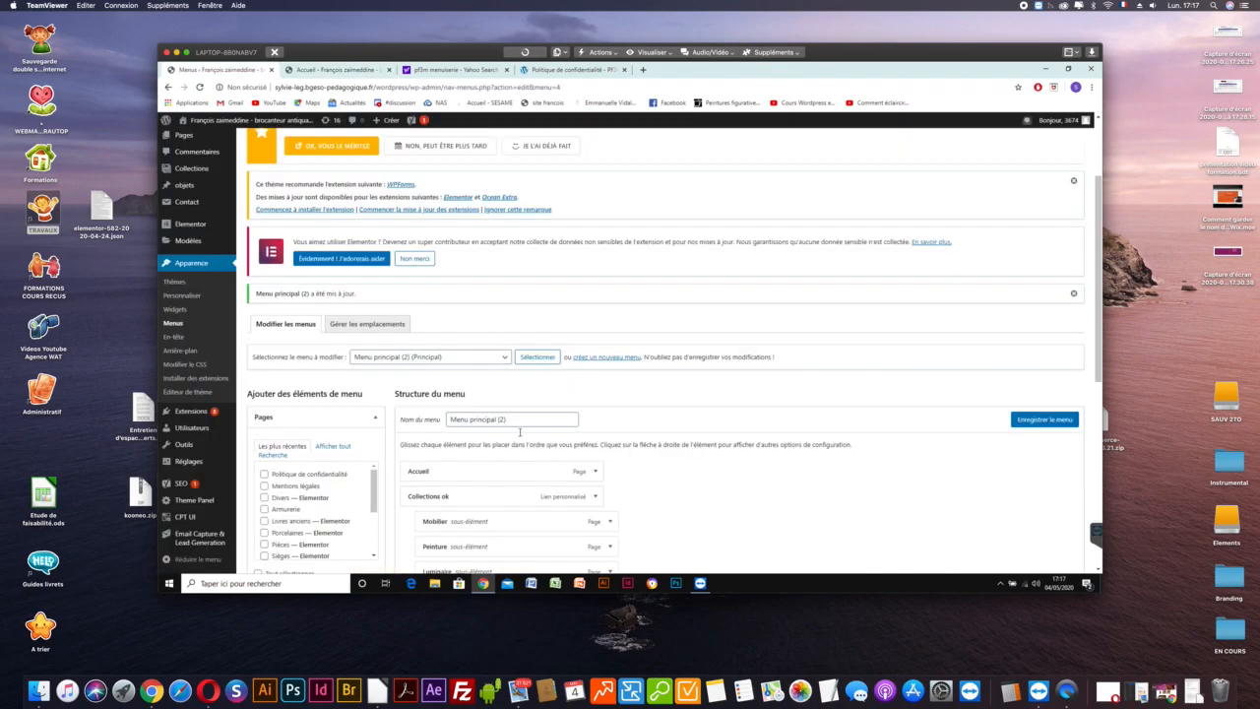
{"action": "scroll", "coordinate": [527, 430], "scroll_direction": "down", "scroll_amount": 3}
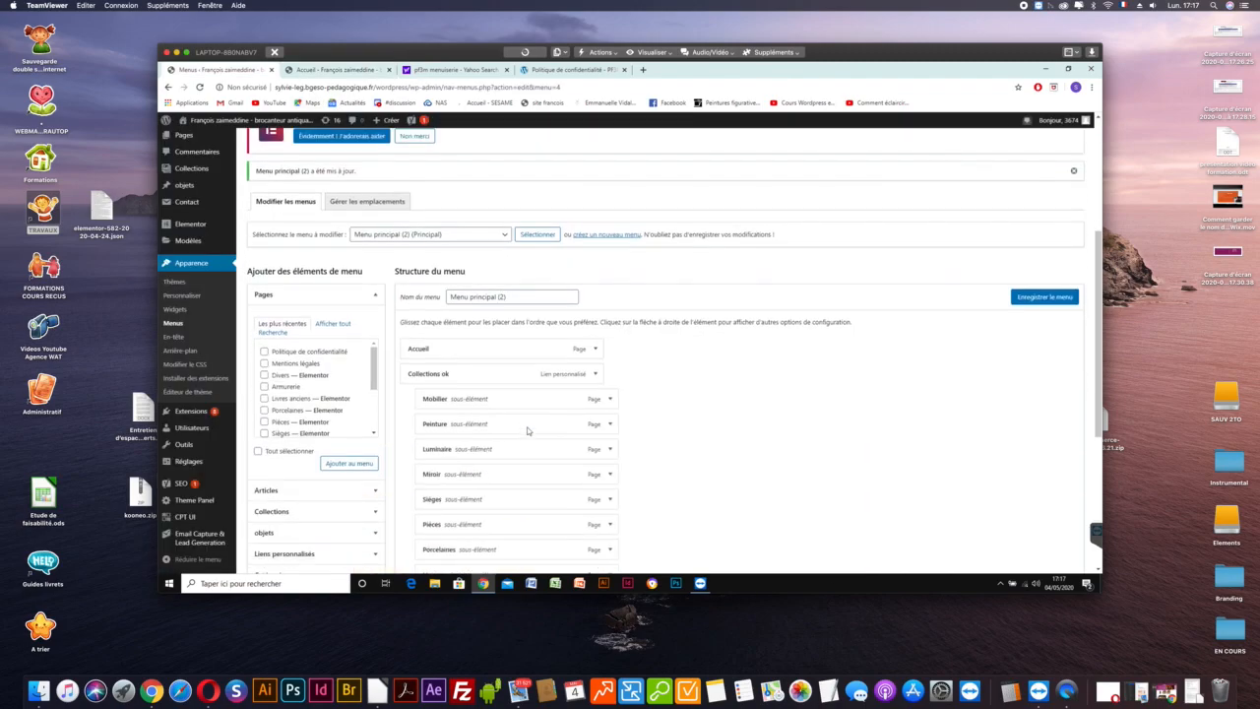
{"action": "left_click", "coordinate": [610, 400]}
{"action": "left_click", "coordinate": [609, 399]}
{"action": "left_click", "coordinate": [593, 374]}
{"action": "double_click", "coordinate": [466, 436]}
{"action": "key", "text": "BackSpace"}
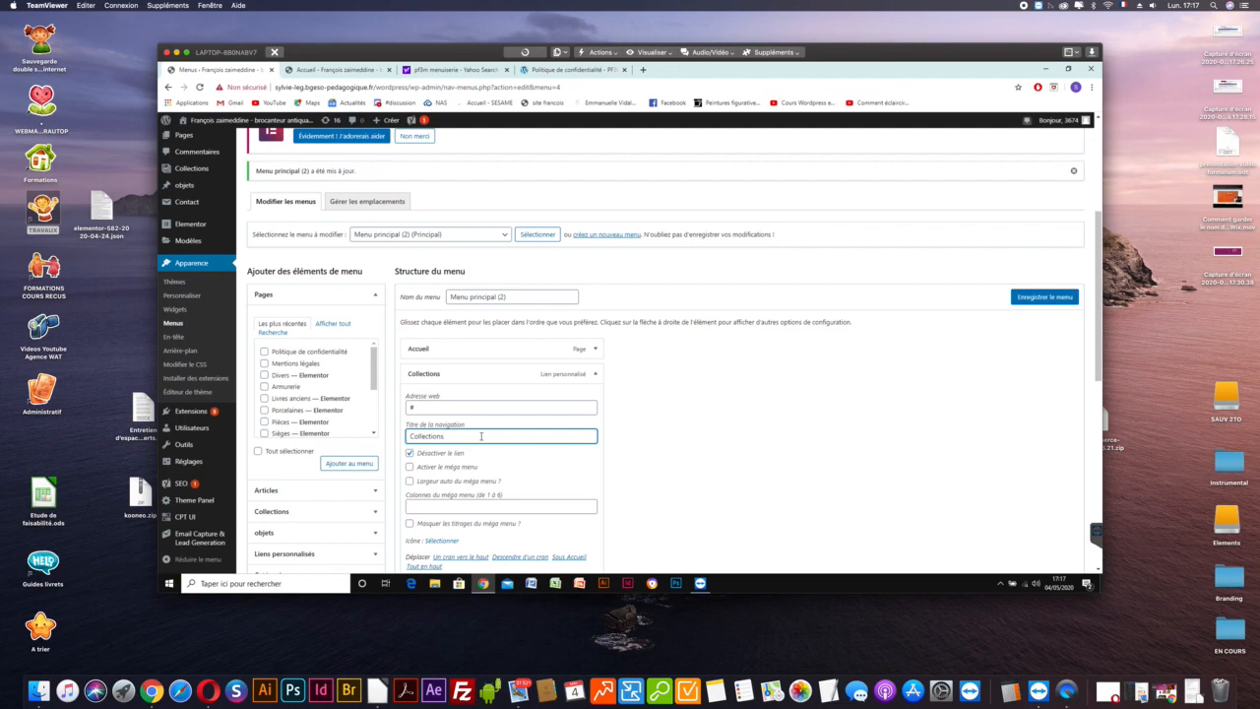
{"action": "left_click", "coordinate": [1052, 297]}
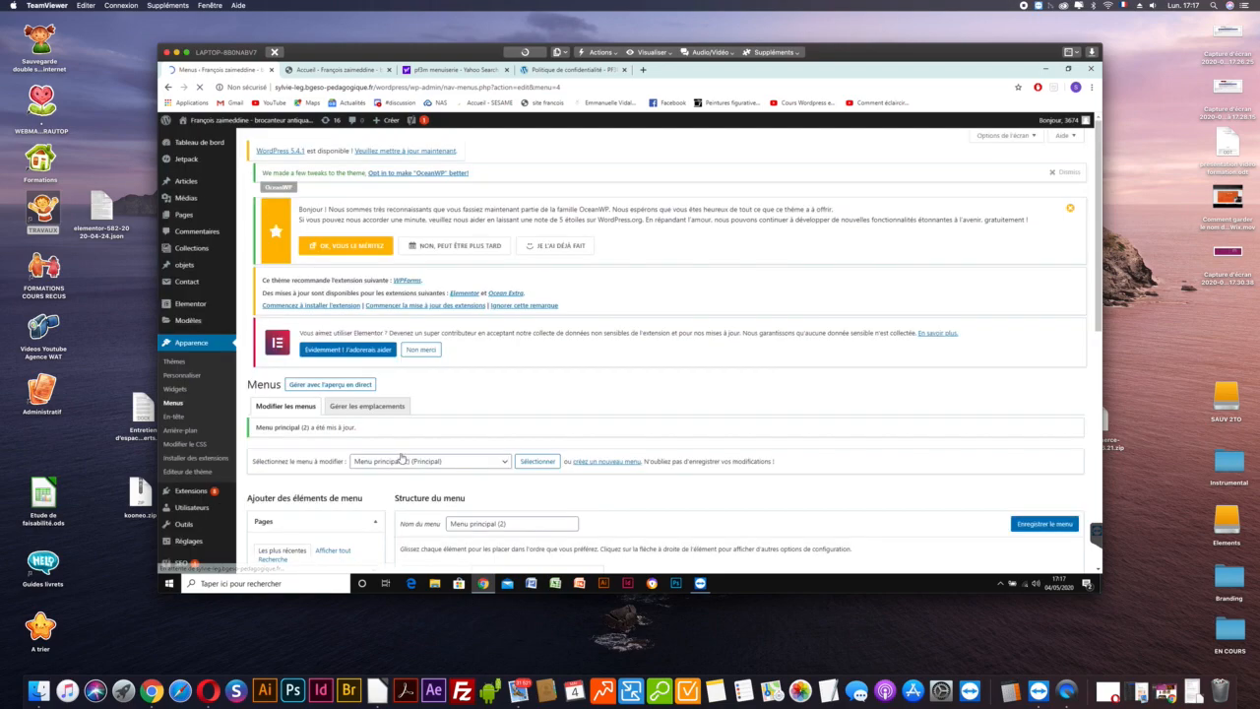
Disable the link on the Accueil item in Menu principal (2) and save the menu.
{"action": "scroll", "coordinate": [719, 431], "scroll_direction": "down", "scroll_amount": 2}
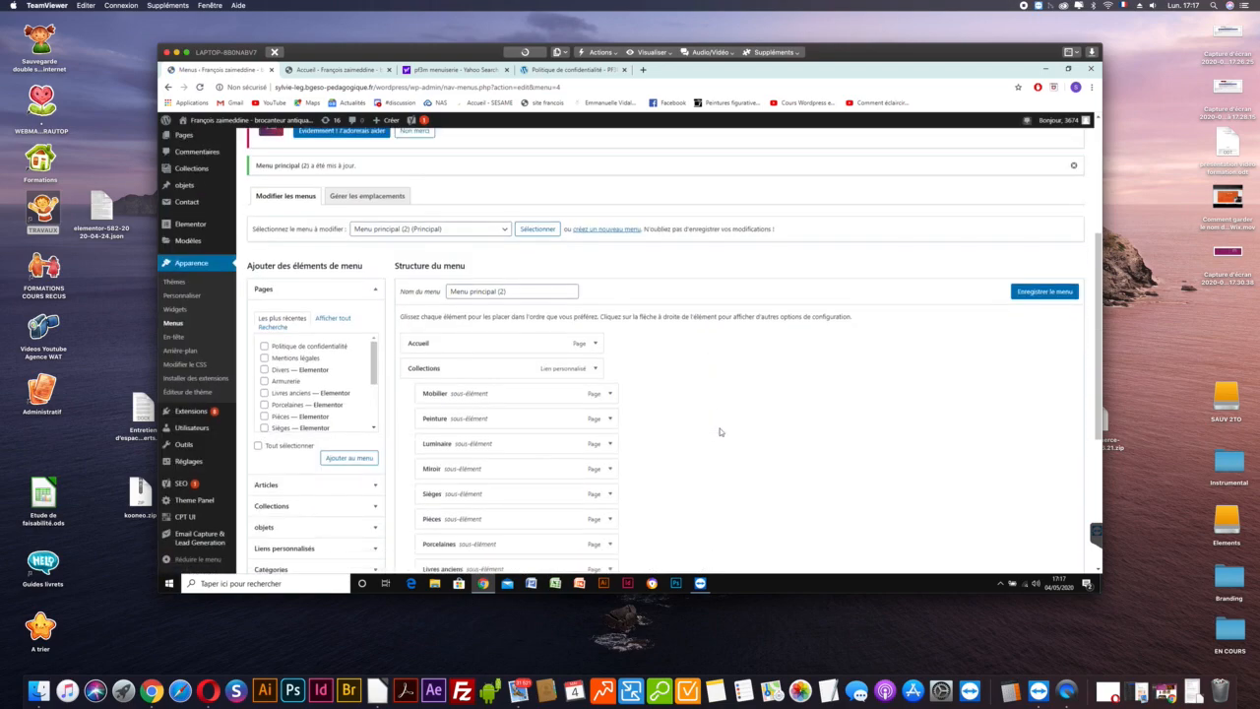
{"action": "left_click", "coordinate": [594, 344]}
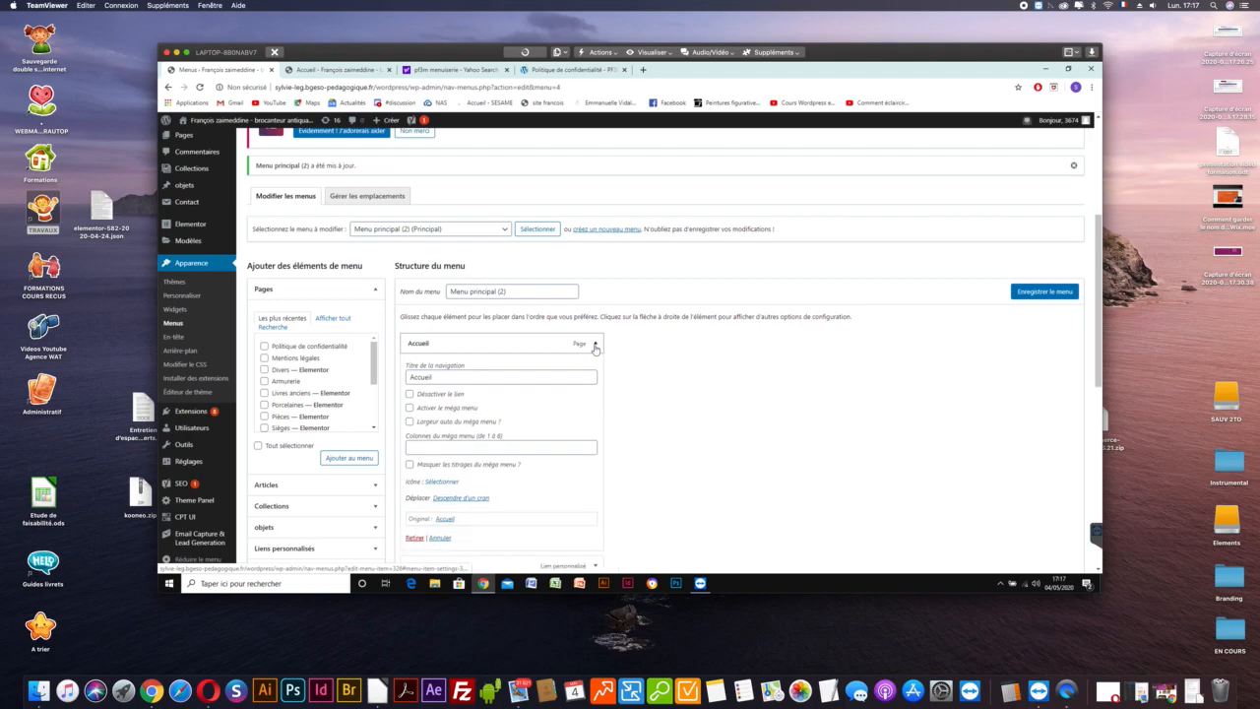
{"action": "left_click", "coordinate": [595, 343]}
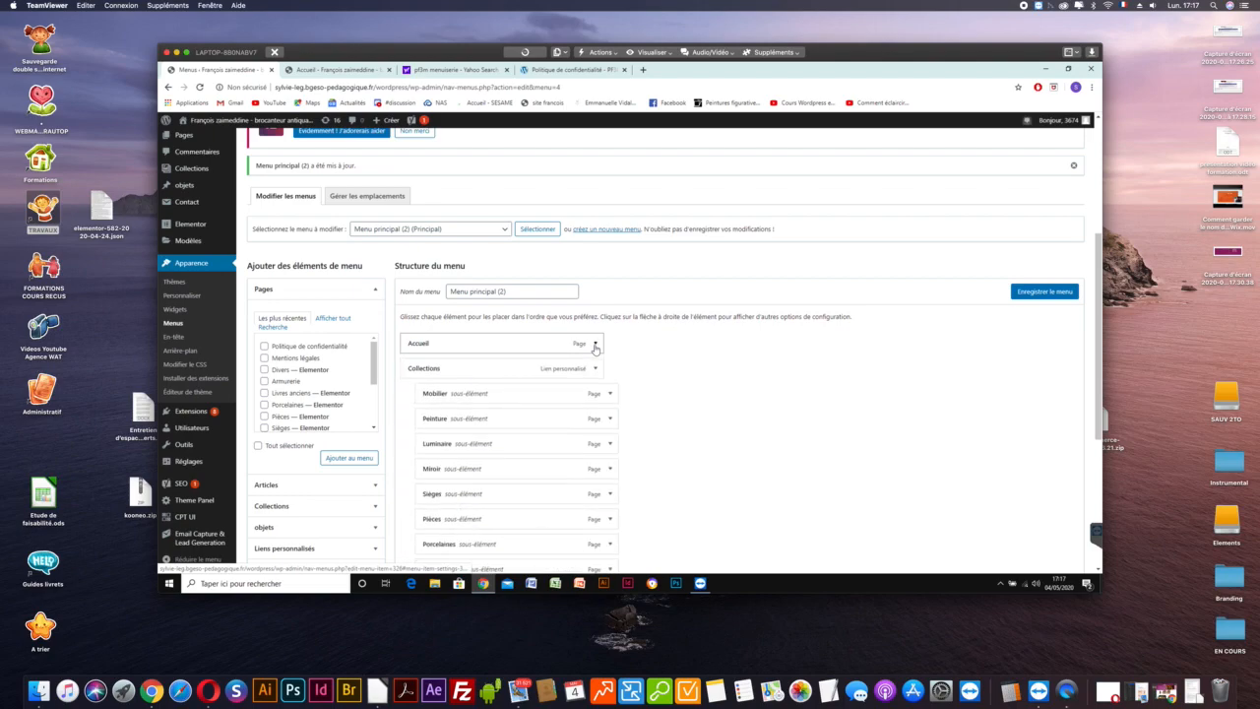
{"action": "left_click", "coordinate": [595, 343]}
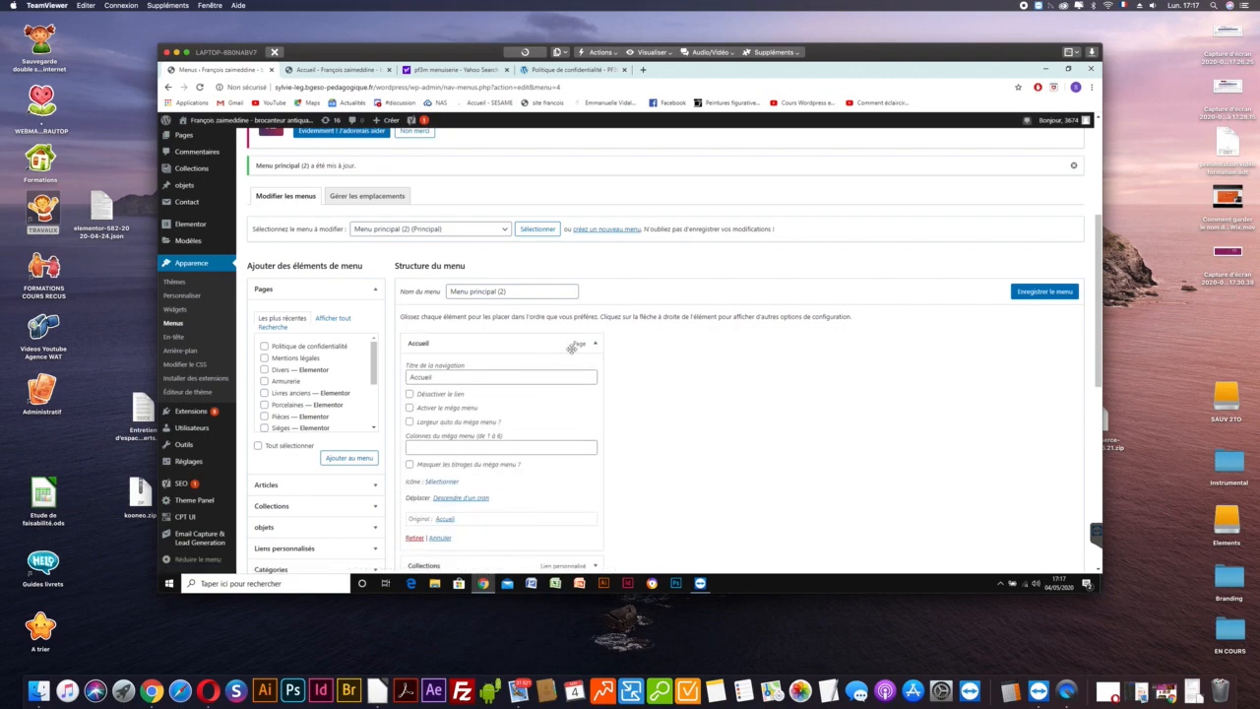
{"action": "left_click", "coordinate": [595, 344]}
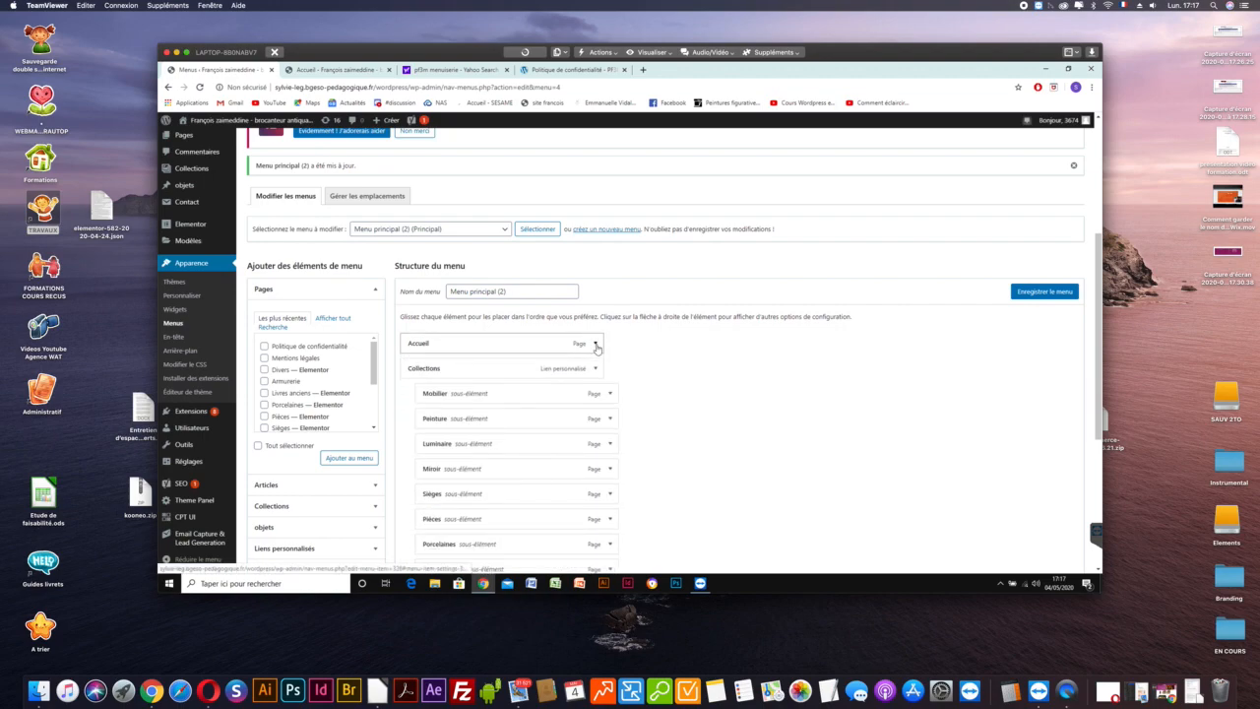
{"action": "scroll", "coordinate": [767, 385], "scroll_direction": "down", "scroll_amount": 3}
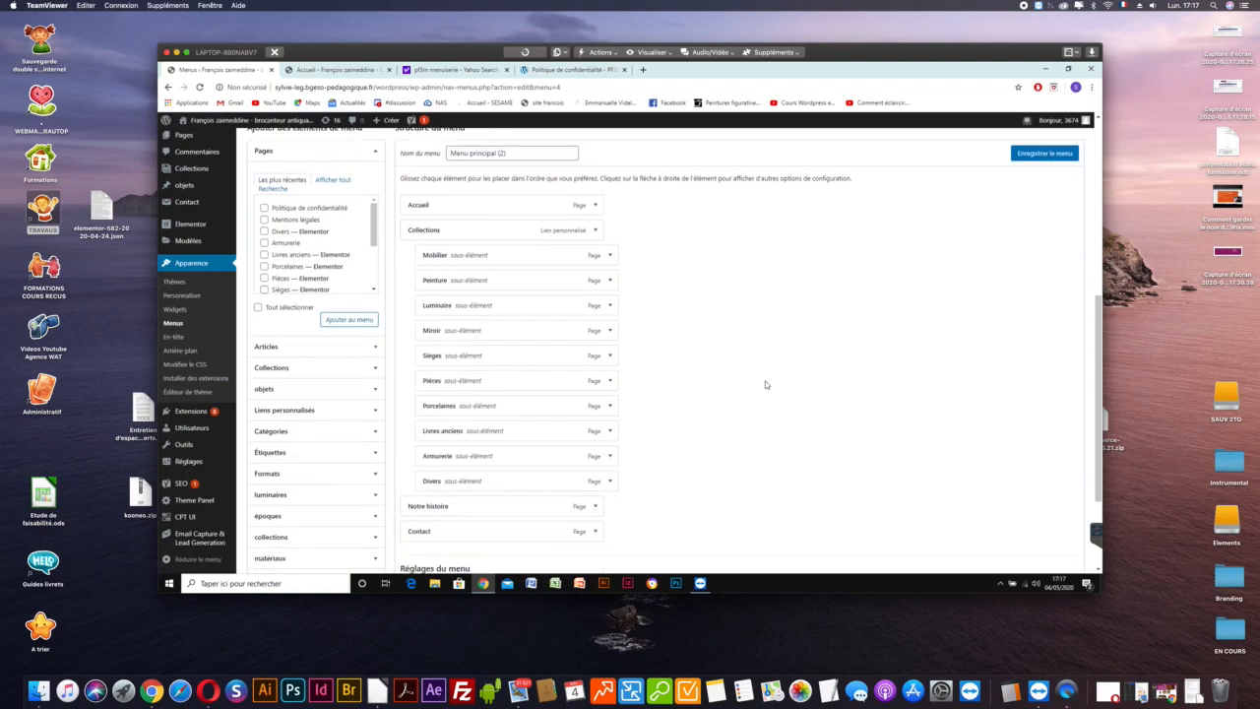
{"action": "scroll", "coordinate": [767, 385], "scroll_direction": "up", "scroll_amount": 2}
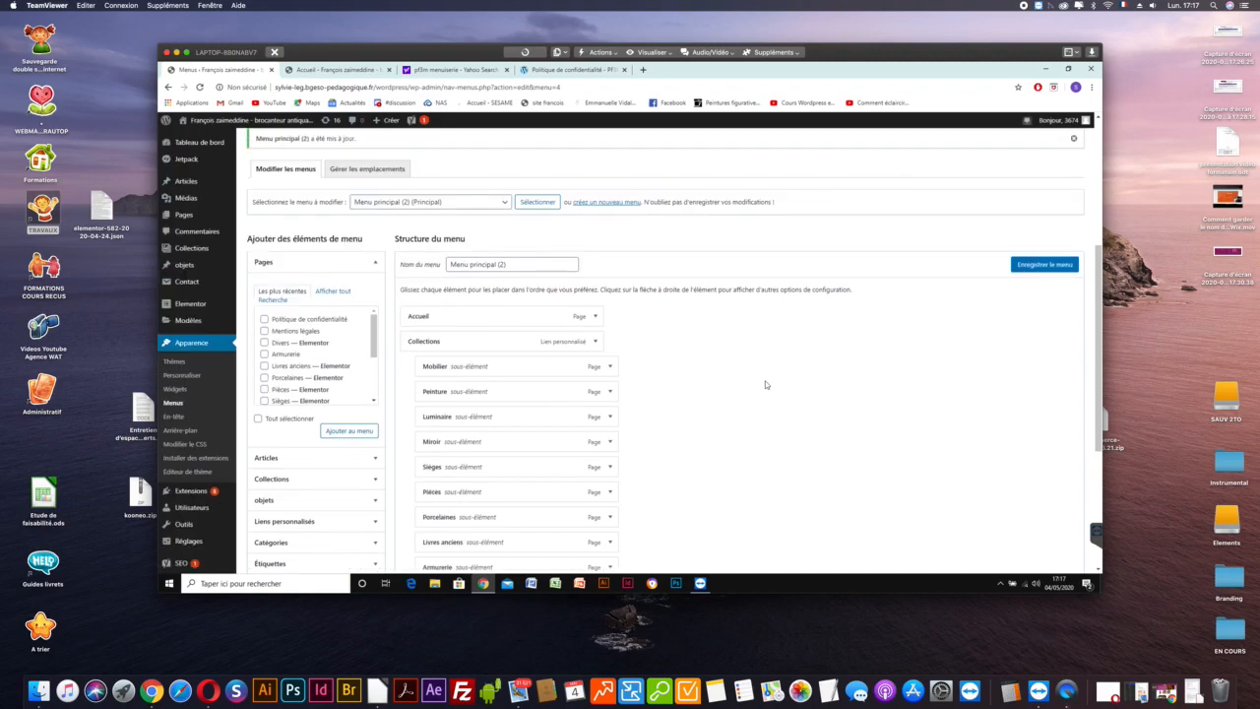
{"action": "left_click", "coordinate": [594, 316]}
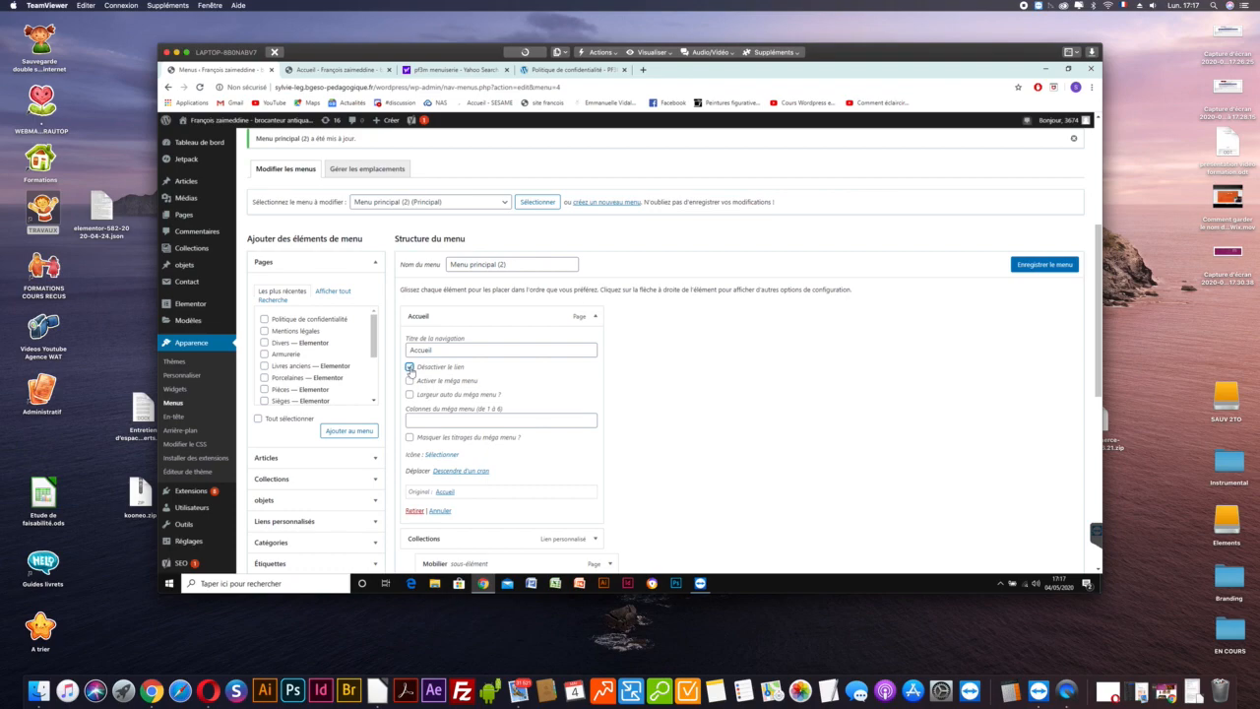
{"action": "left_click", "coordinate": [1032, 265]}
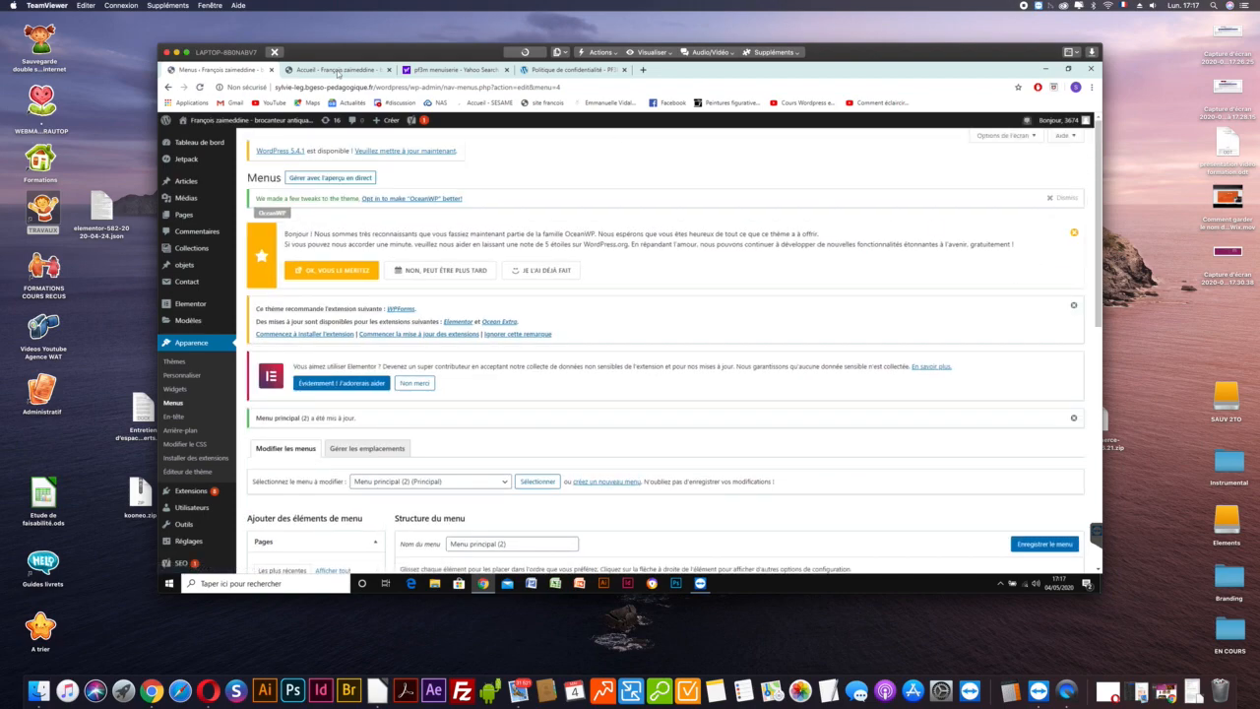
Reload the brocante home page and check the Collections entry and its submenu in the header.
{"action": "left_click", "coordinate": [338, 71]}
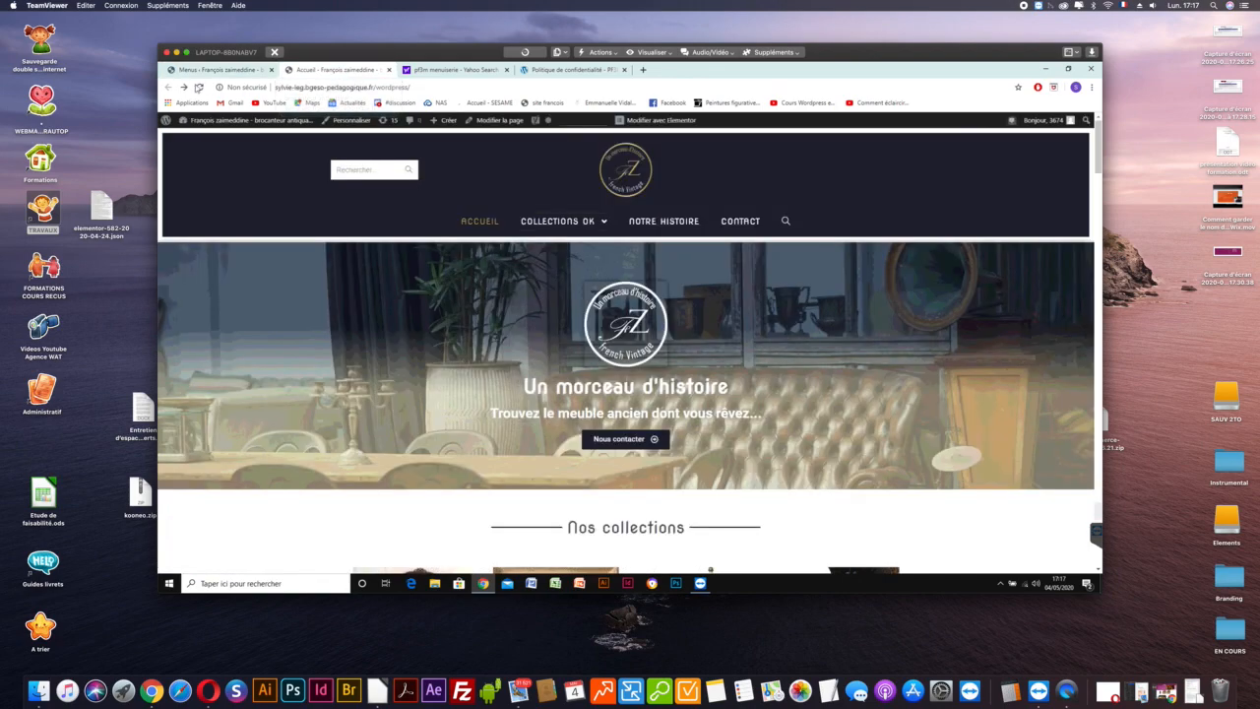
{"action": "left_click", "coordinate": [198, 86]}
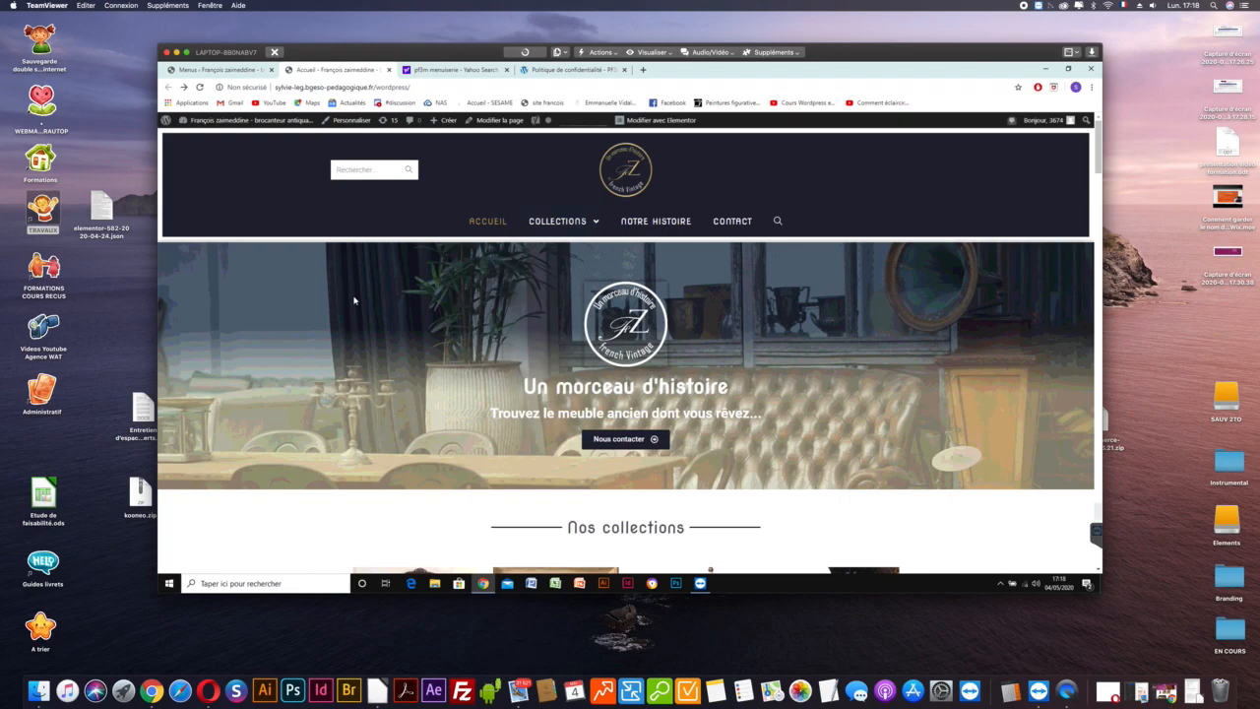
{"action": "mouse_move", "coordinate": [551, 225]}
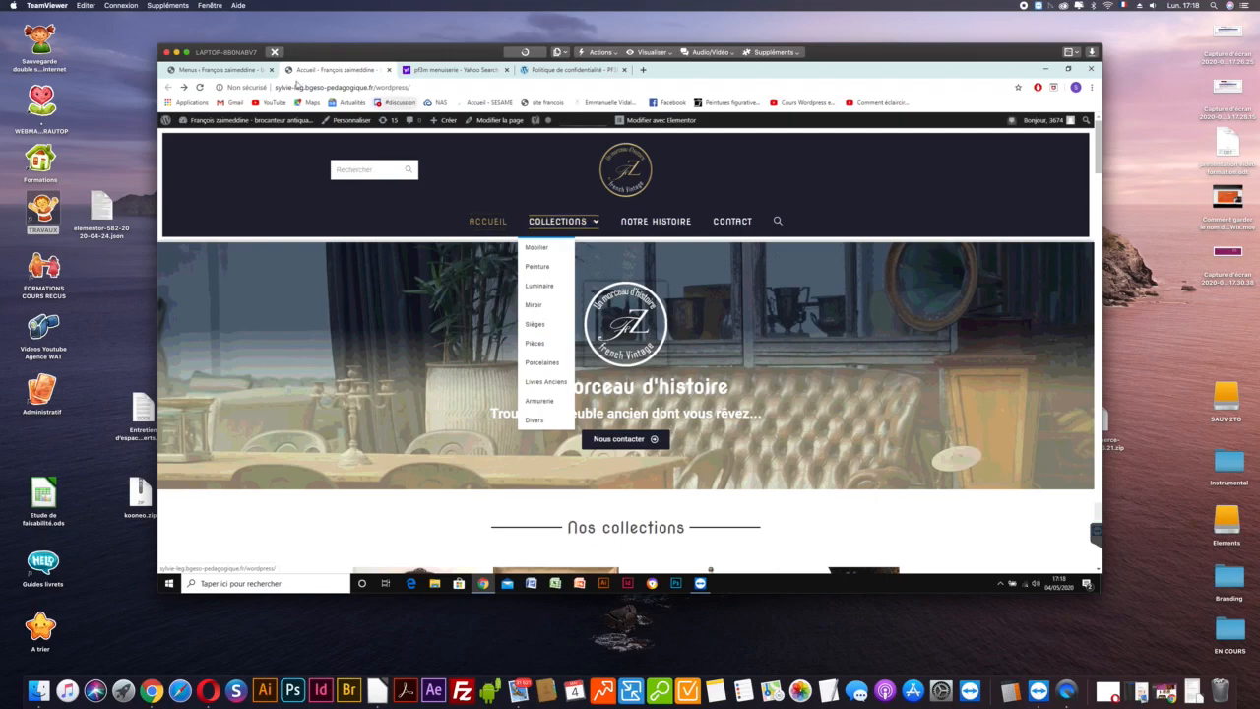
Re-enable the link on the Accueil item in the menu structure.
{"action": "left_click", "coordinate": [221, 68]}
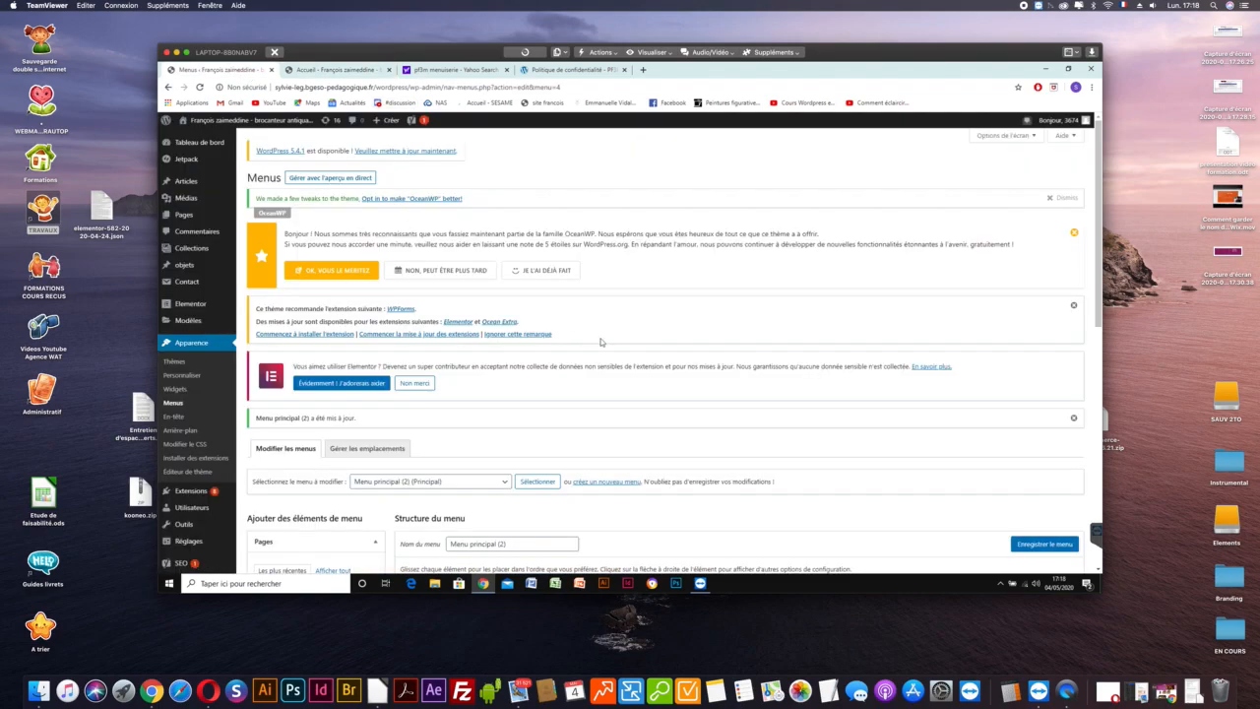
{"action": "scroll", "coordinate": [602, 342], "scroll_direction": "down", "scroll_amount": 5}
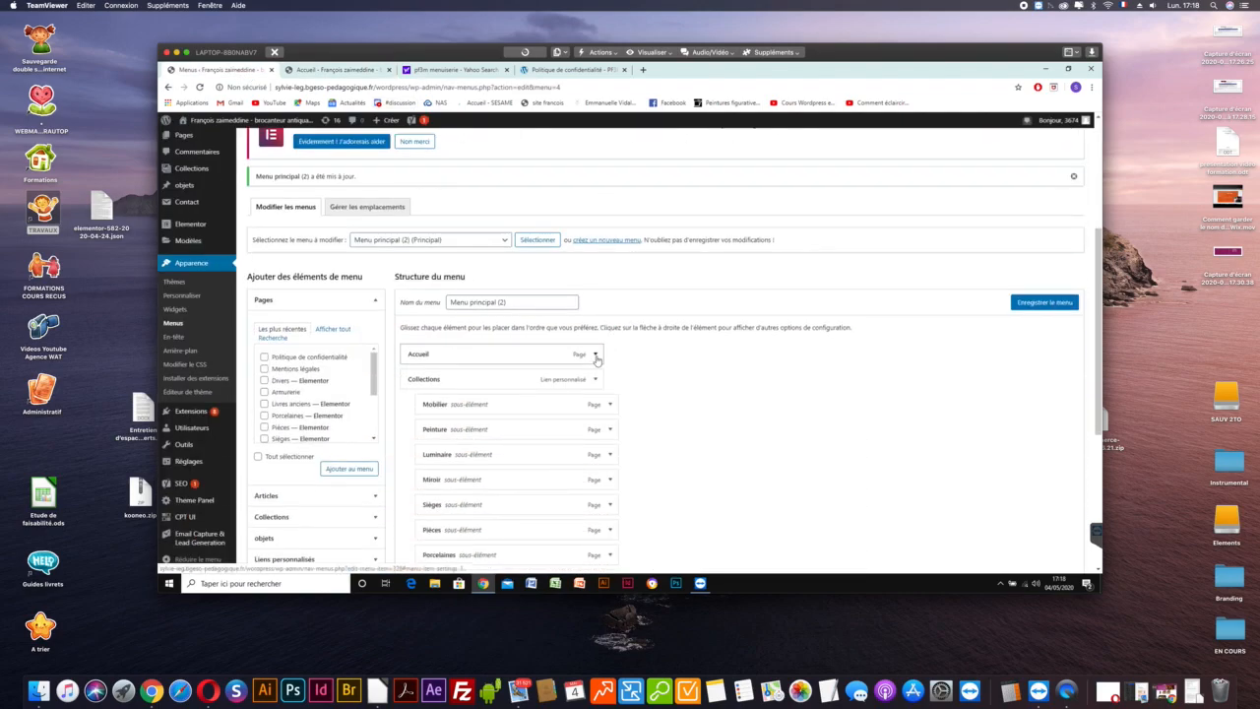
{"action": "left_click", "coordinate": [595, 353]}
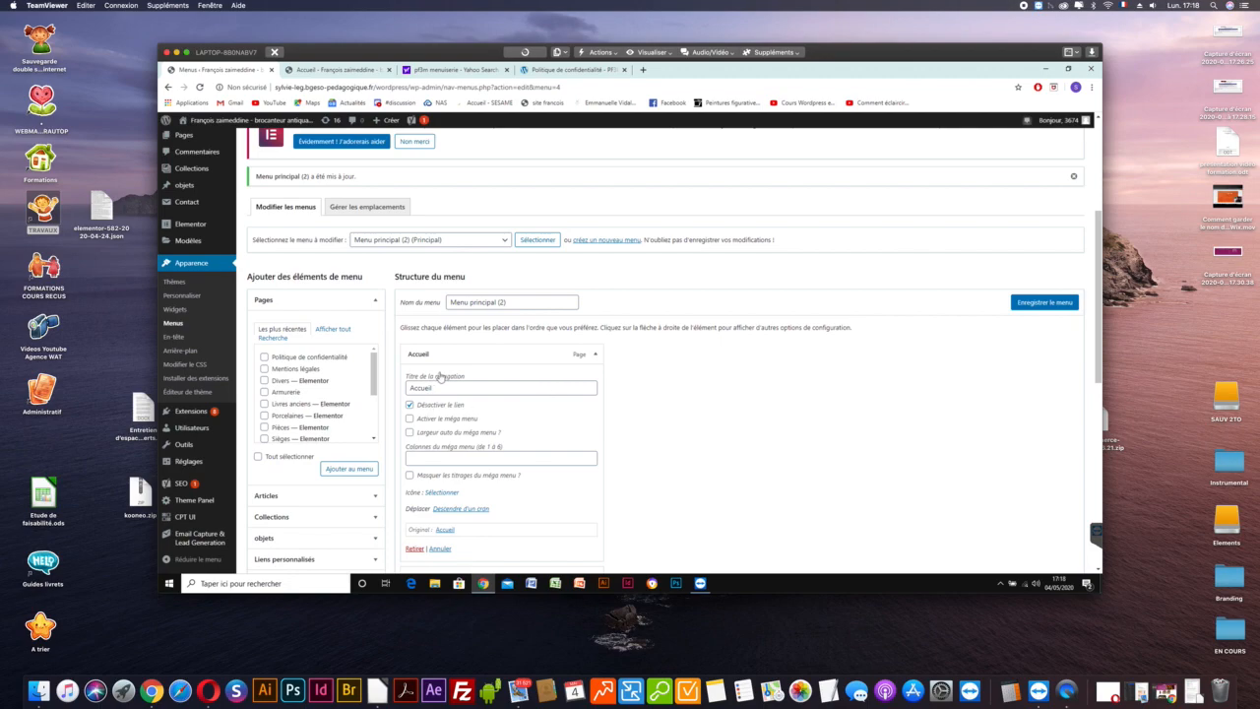
{"action": "left_click", "coordinate": [409, 406]}
{"action": "left_click", "coordinate": [594, 353]}
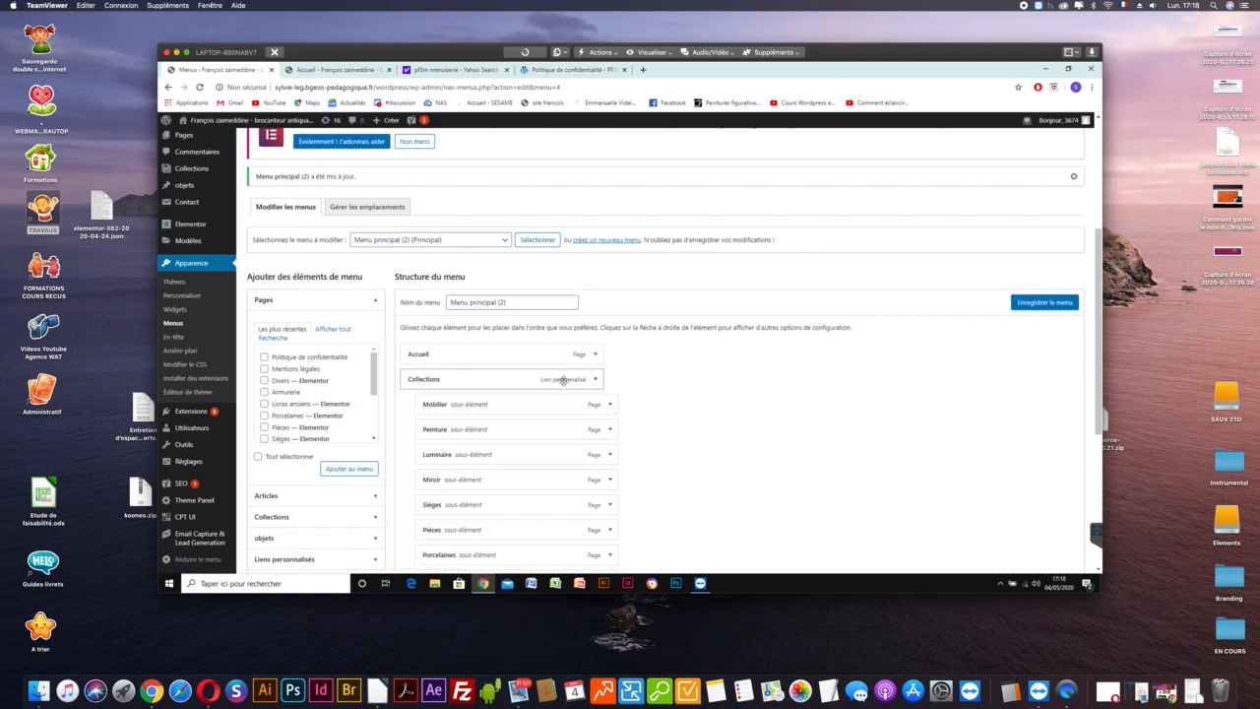
Check the Collections item's web address and disabled-link setting, review the menu structure, and save Menu principal (2).
{"action": "left_click", "coordinate": [594, 379]}
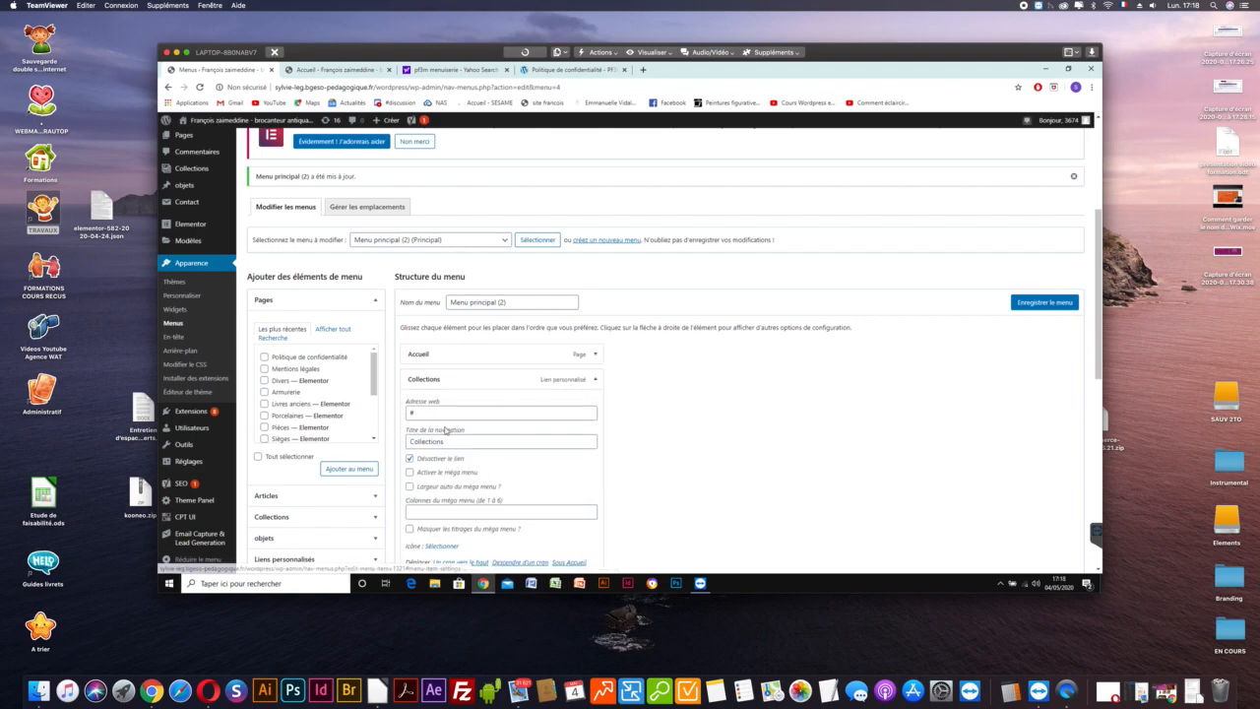
{"action": "scroll", "coordinate": [693, 441], "scroll_direction": "down", "scroll_amount": 3}
{"action": "left_click", "coordinate": [596, 267]}
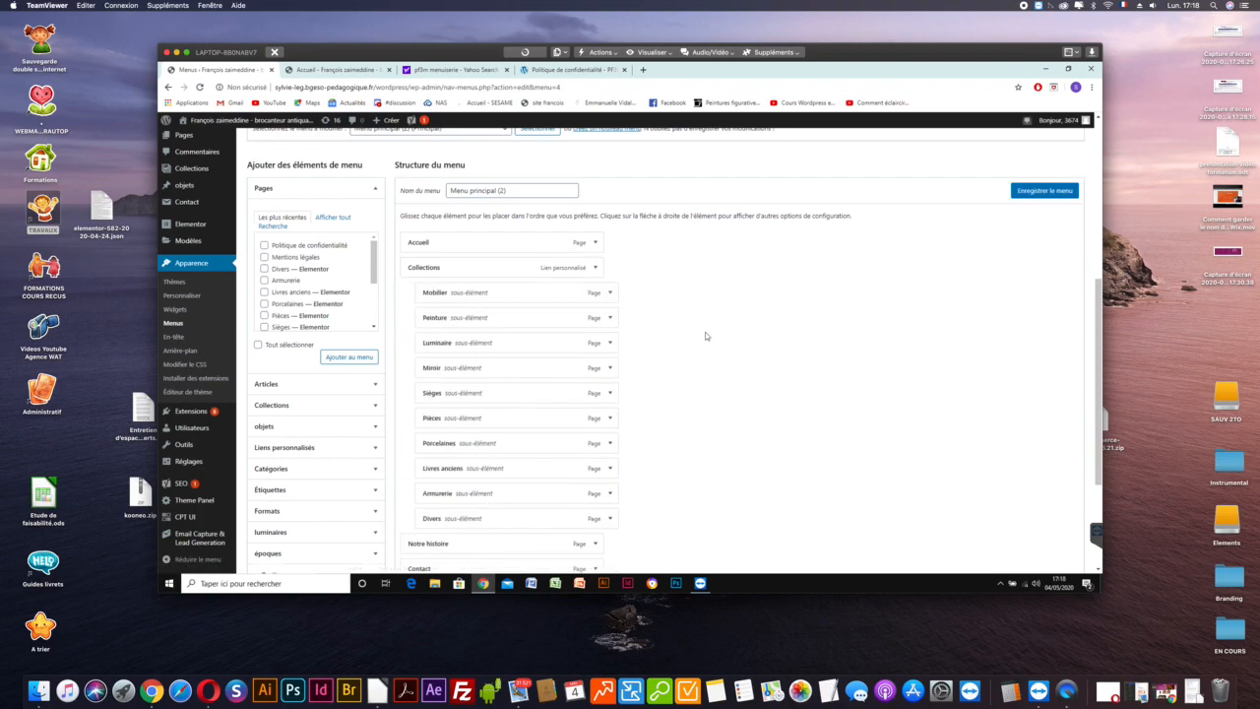
{"action": "scroll", "coordinate": [705, 332], "scroll_direction": "down", "scroll_amount": 3}
{"action": "scroll", "coordinate": [705, 332], "scroll_direction": "up", "scroll_amount": 3}
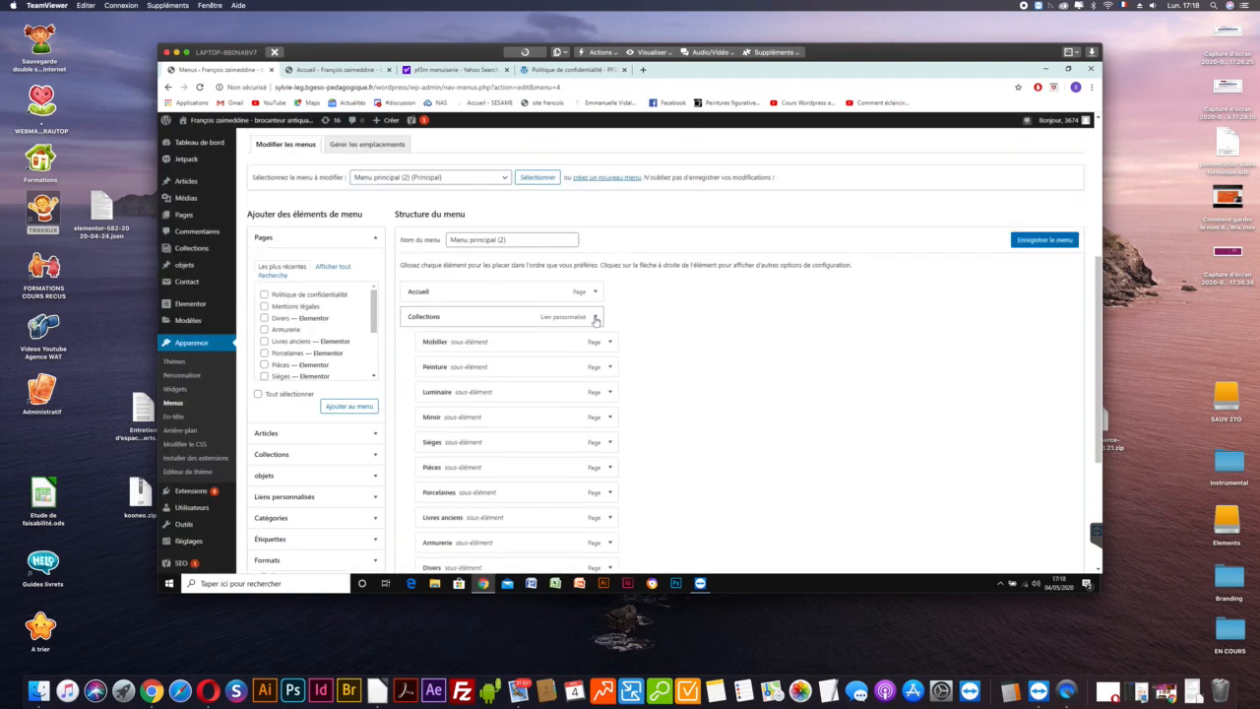
{"action": "scroll", "coordinate": [772, 385], "scroll_direction": "down", "scroll_amount": 3}
{"action": "scroll", "coordinate": [772, 385], "scroll_direction": "up", "scroll_amount": 3}
{"action": "scroll", "coordinate": [772, 385], "scroll_direction": "down", "scroll_amount": 5}
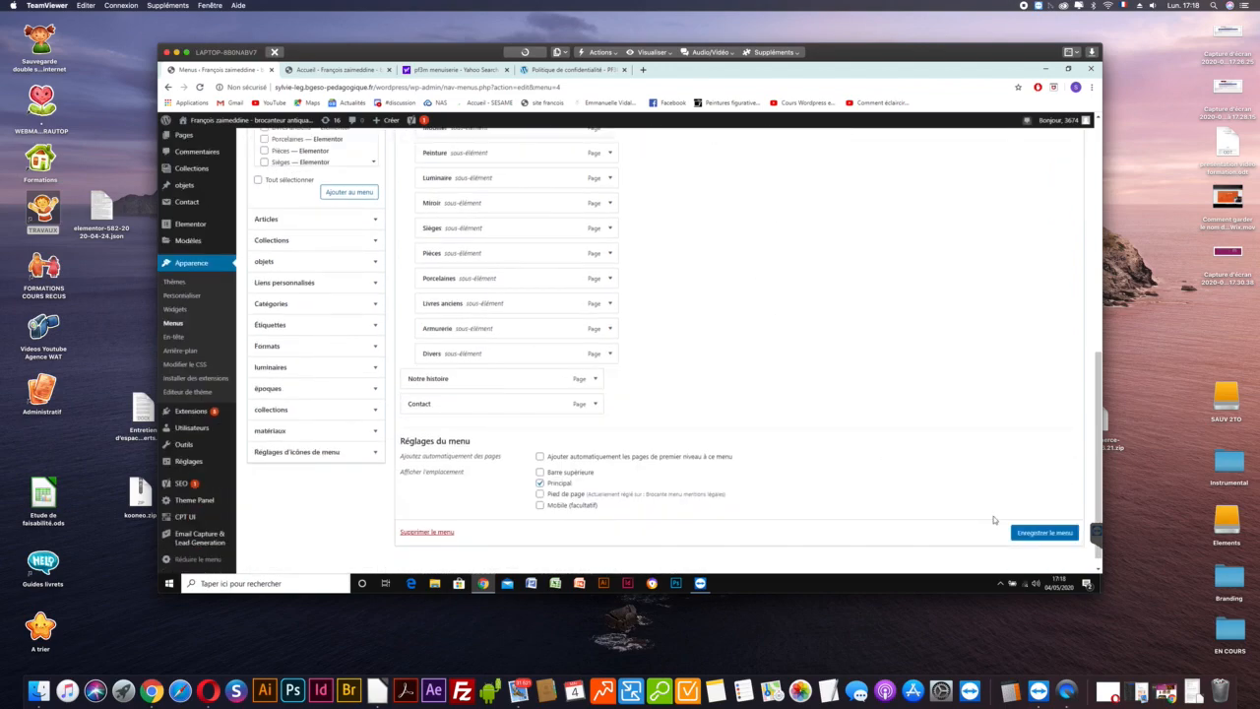
{"action": "left_click", "coordinate": [1027, 534]}
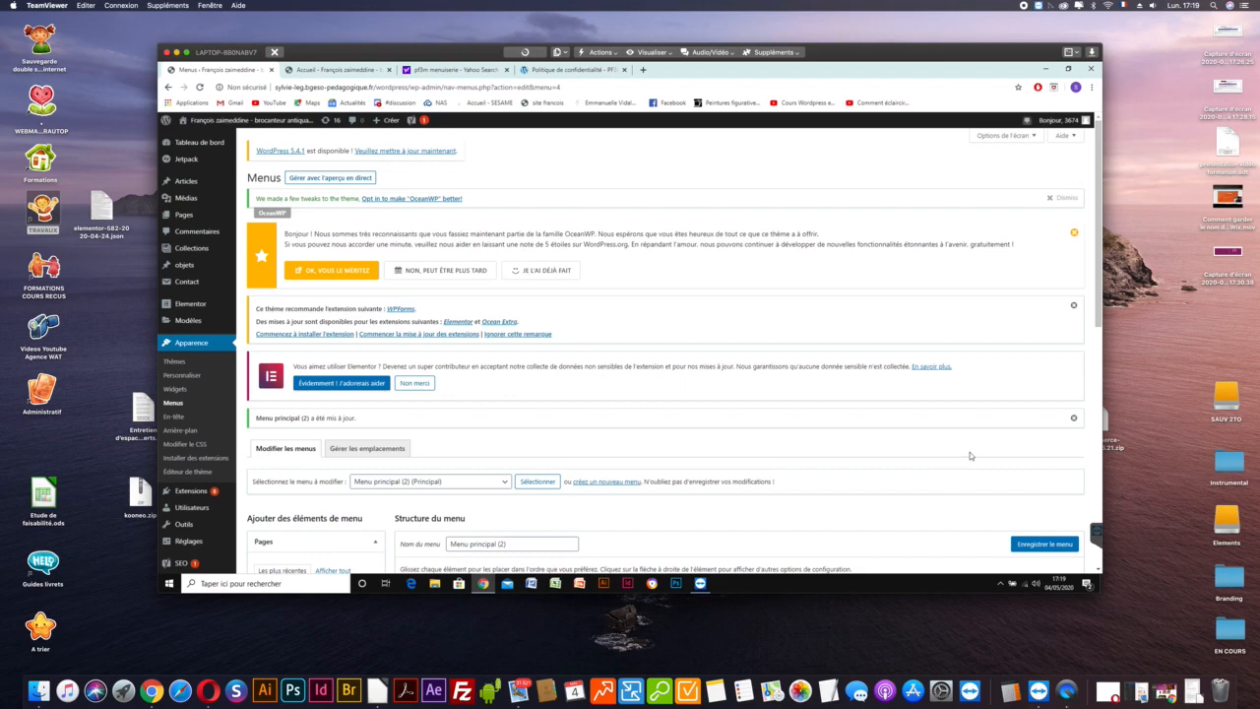
Examine the articles of the privacy policy page on the PF3M Menuiseries site as a model for legal pages.
{"action": "left_click", "coordinate": [579, 72]}
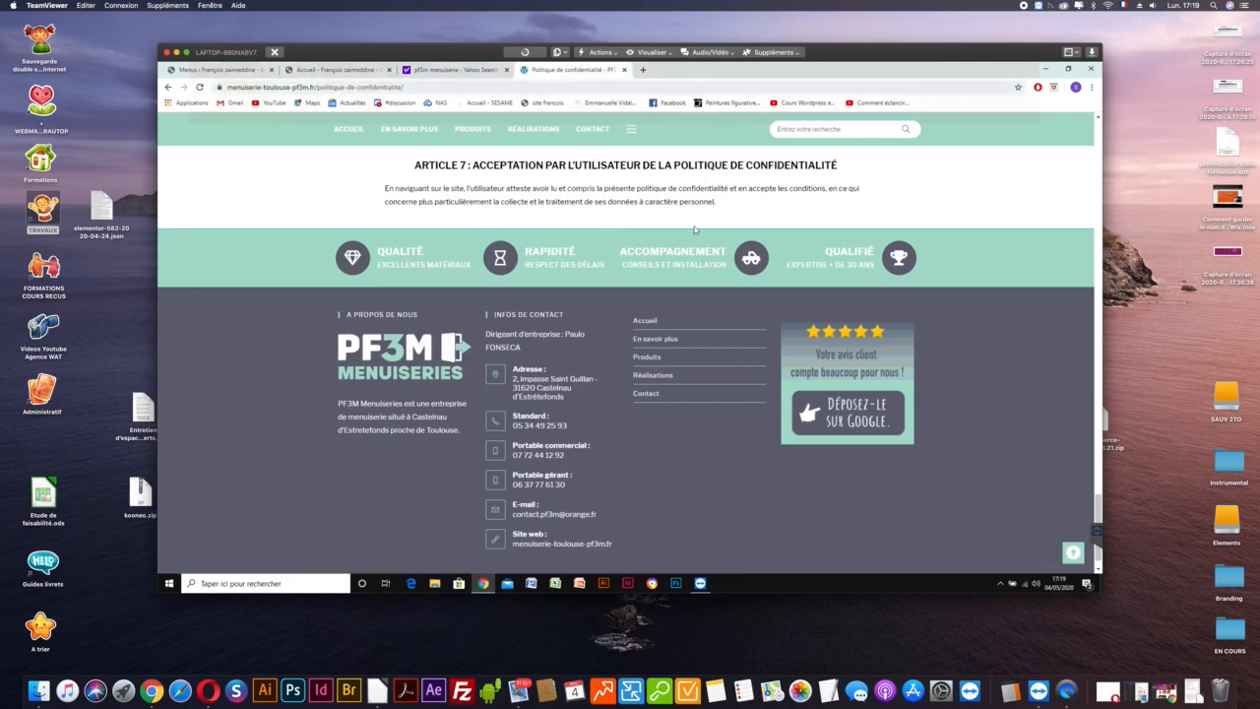
{"action": "scroll", "coordinate": [693, 226], "scroll_direction": "up", "scroll_amount": 2}
{"action": "scroll", "coordinate": [693, 226], "scroll_direction": "down", "scroll_amount": 2}
{"action": "scroll", "coordinate": [693, 227], "scroll_direction": "up", "scroll_amount": 5}
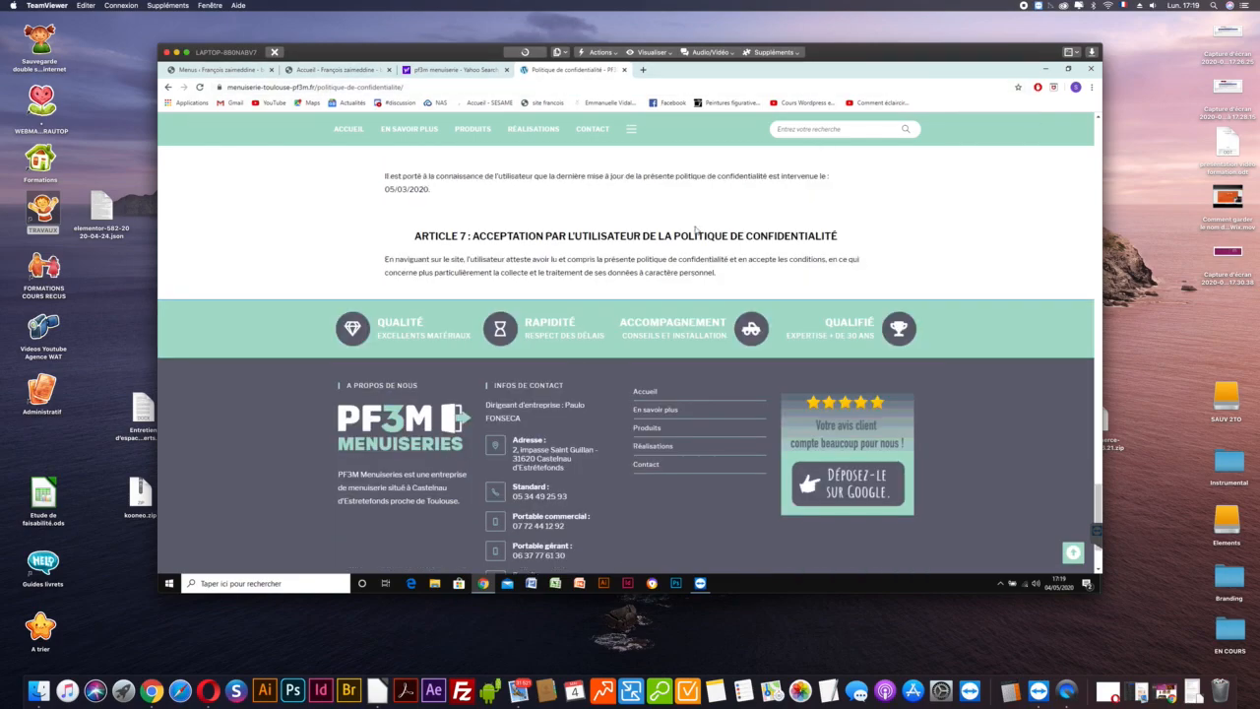
{"action": "scroll", "coordinate": [695, 231], "scroll_direction": "up", "scroll_amount": 8}
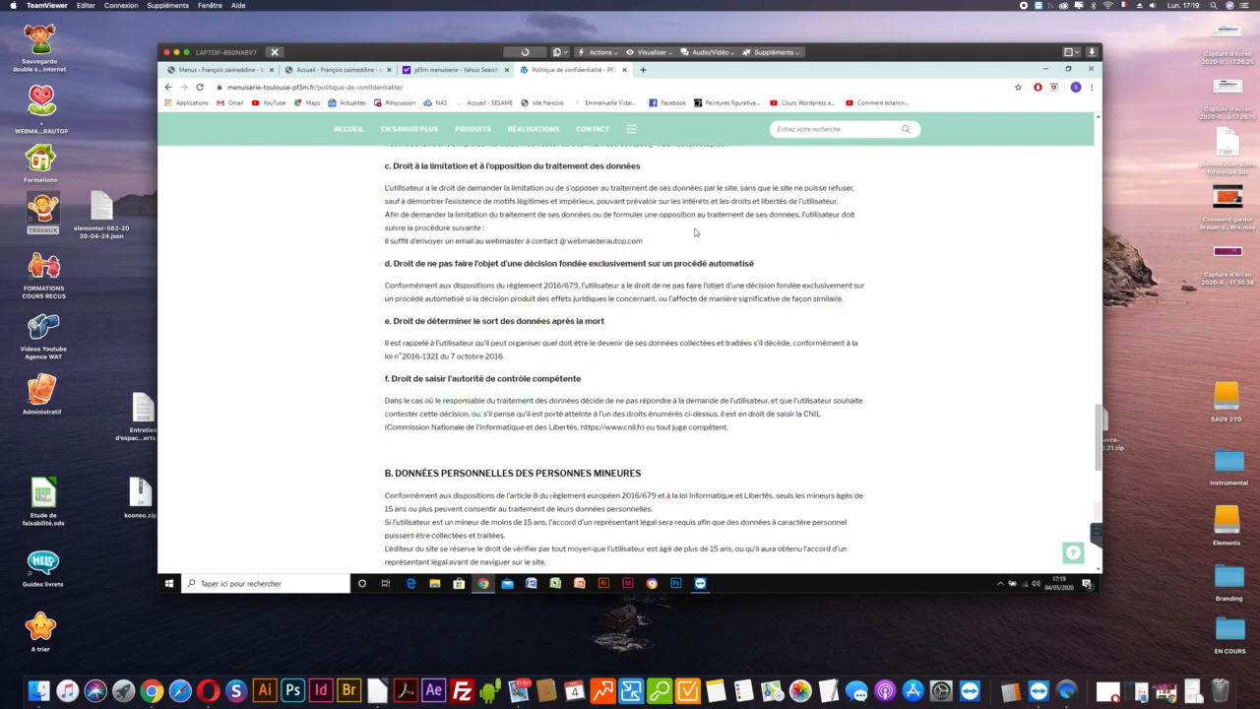
{"action": "scroll", "coordinate": [560, 238], "scroll_direction": "up", "scroll_amount": 8}
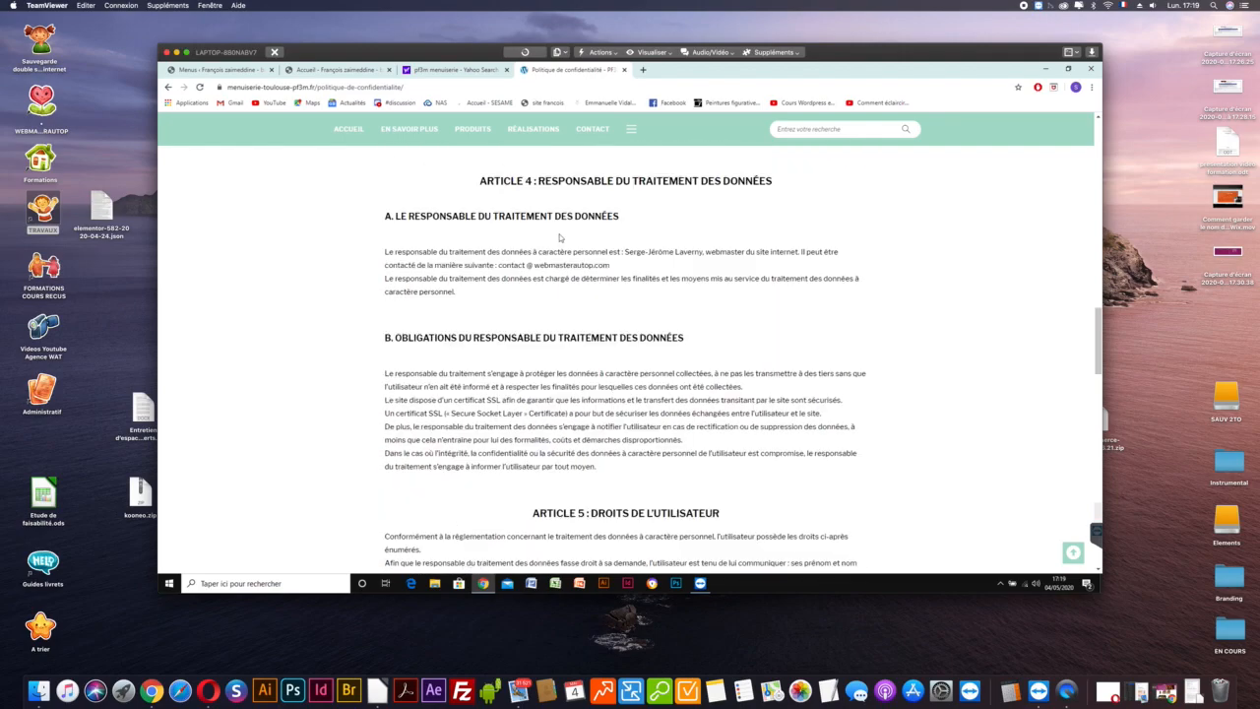
{"action": "scroll", "coordinate": [560, 238], "scroll_direction": "up", "scroll_amount": 10}
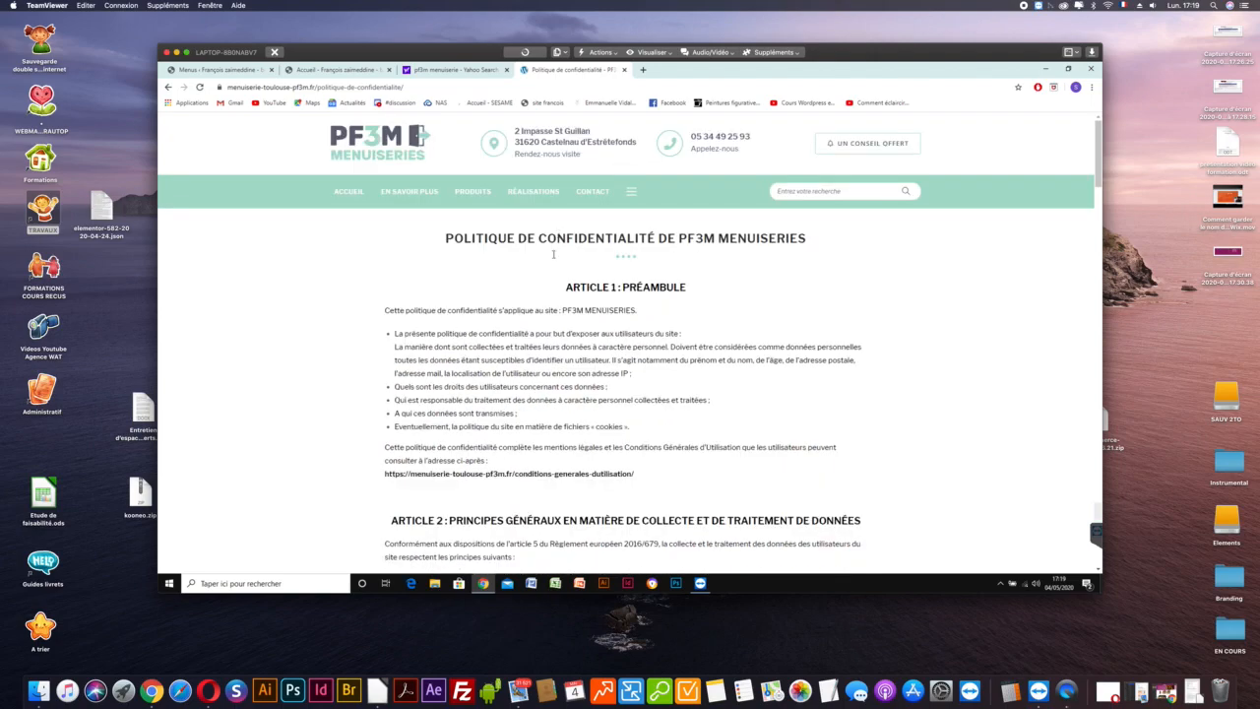
{"action": "left_click_drag", "start_coordinate": [446, 238], "coordinate": [663, 447]}
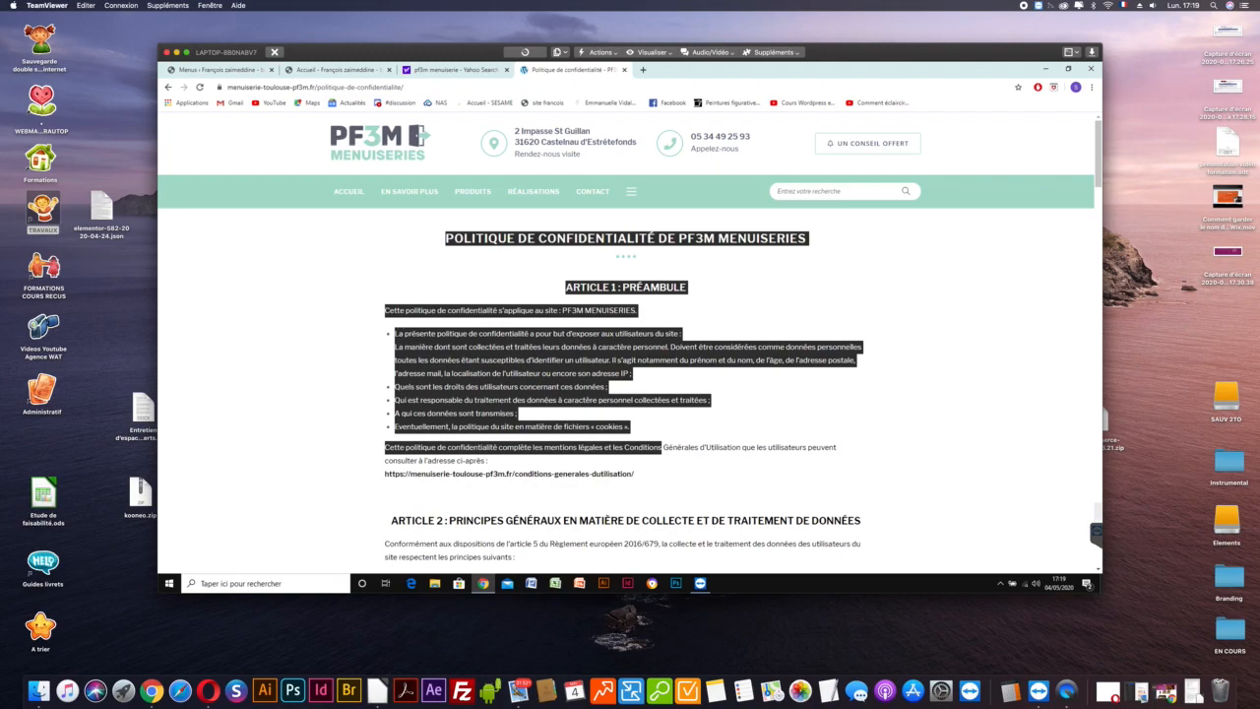
{"action": "scroll", "coordinate": [649, 357], "scroll_direction": "down", "scroll_amount": 10}
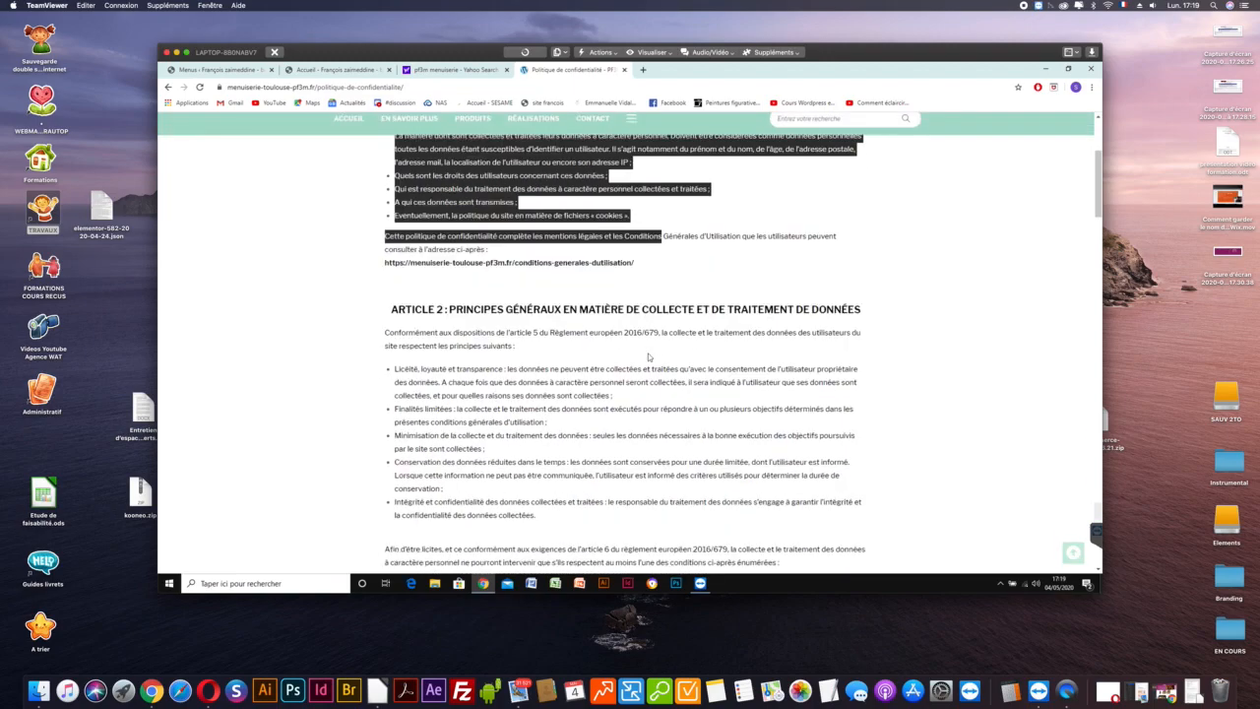
{"action": "scroll", "coordinate": [648, 357], "scroll_direction": "down", "scroll_amount": 10}
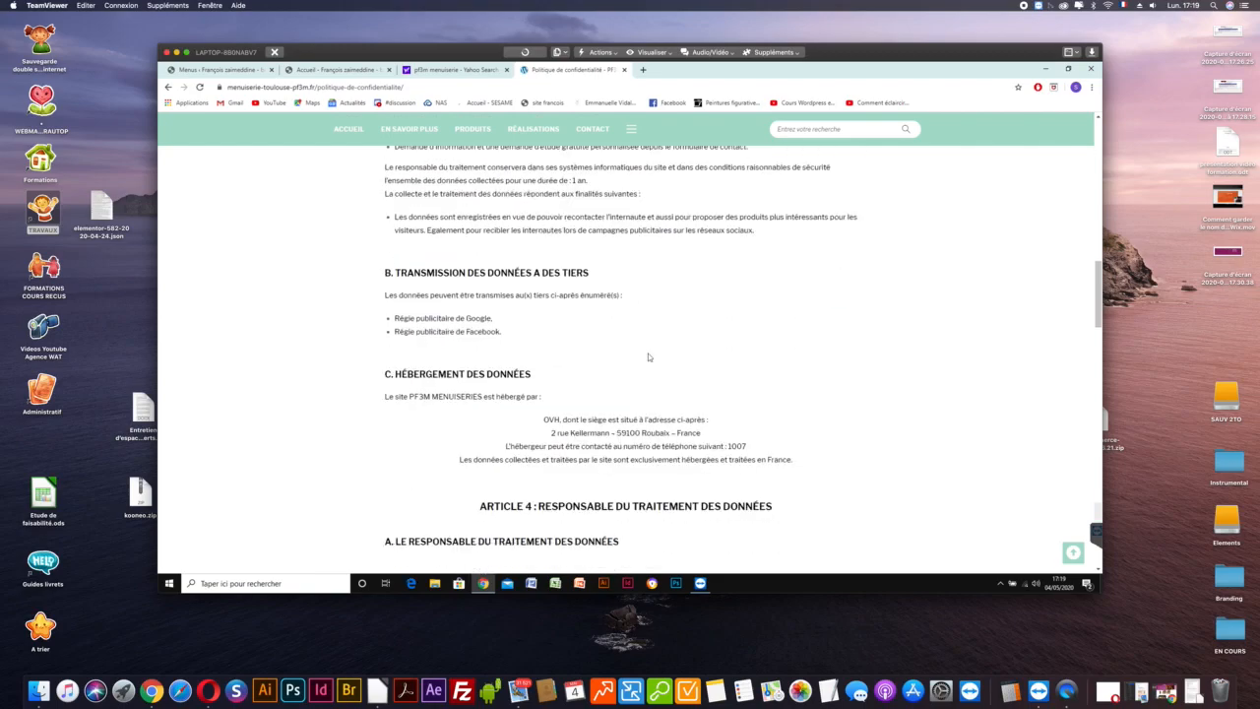
{"action": "scroll", "coordinate": [648, 357], "scroll_direction": "down", "scroll_amount": 8}
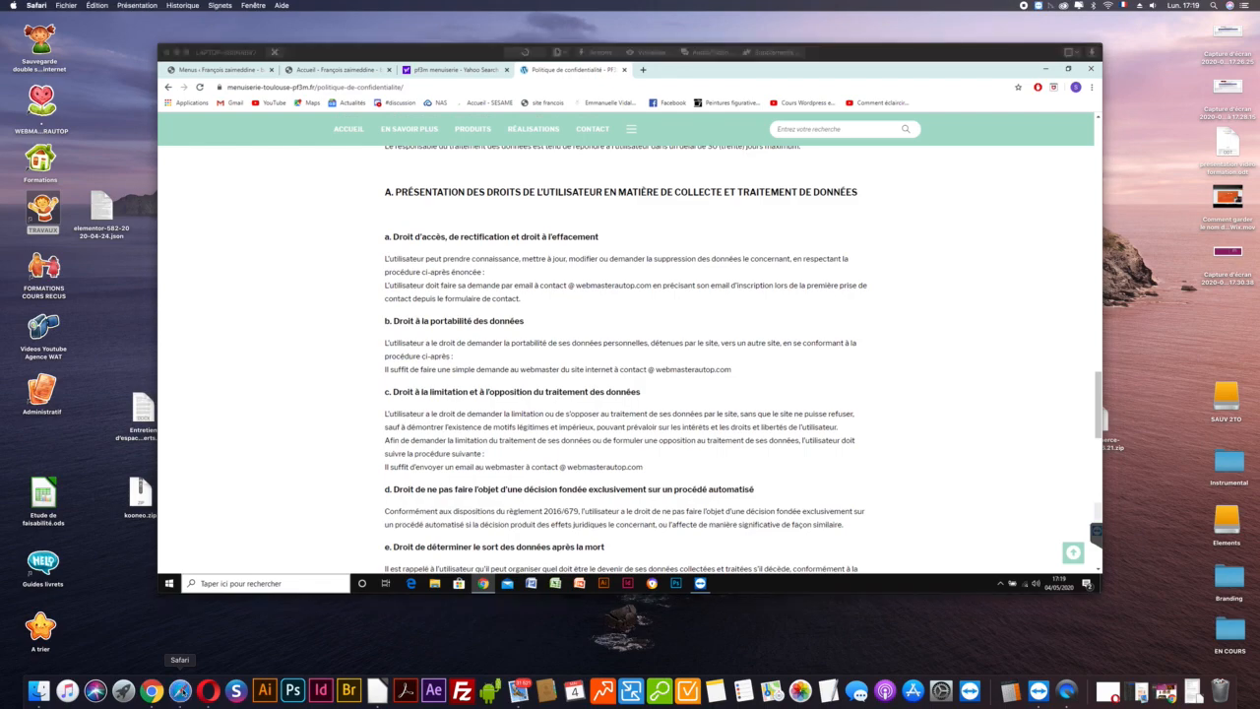
Switch to Safari, open the Kooneo products page and sign in with the saved account e-mail and password.
{"action": "left_click", "coordinate": [179, 689]}
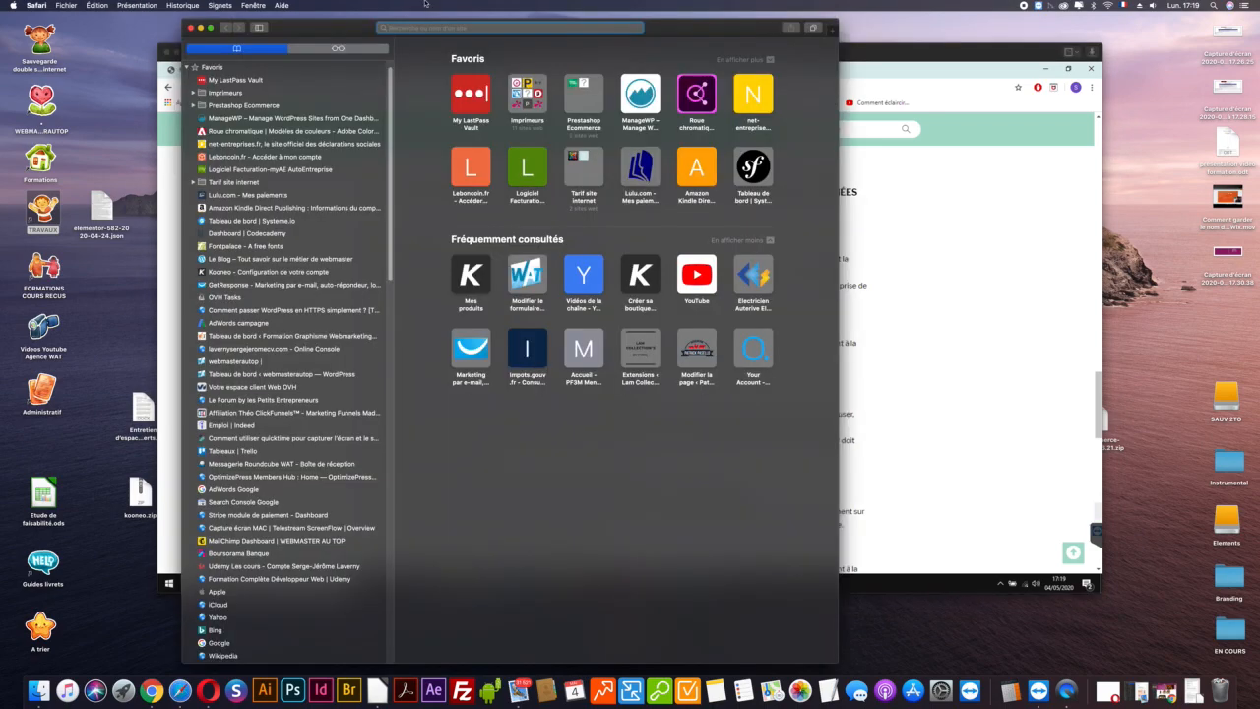
{"action": "left_click", "coordinate": [470, 278]}
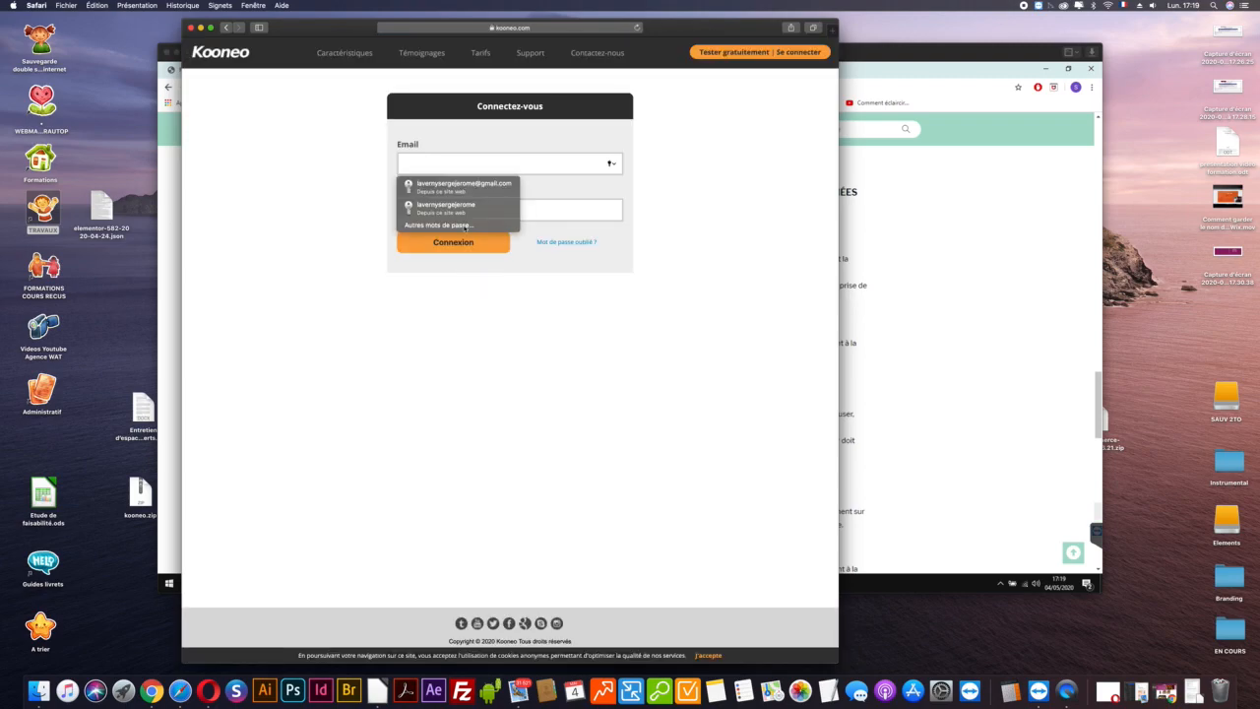
{"action": "left_click", "coordinate": [443, 186]}
{"action": "left_click", "coordinate": [446, 245]}
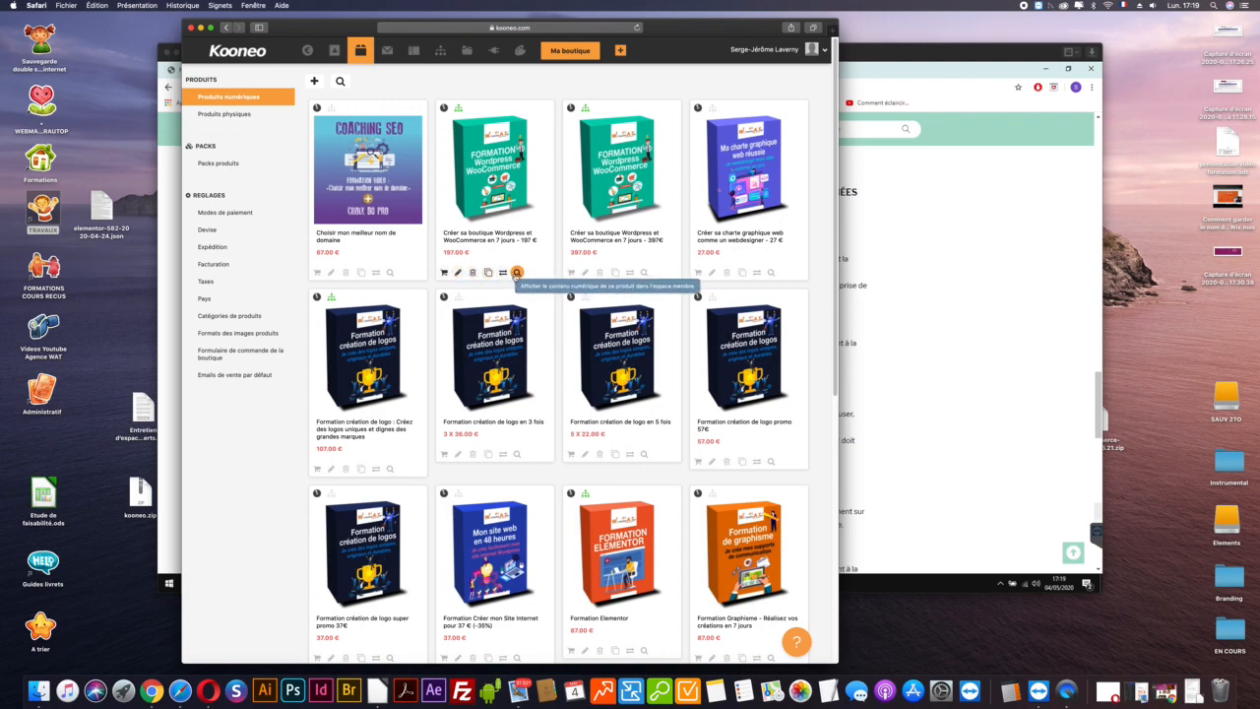
Open the 197 € WordPress and WooCommerce course in the member area and show module 9's lesson on creating legal documents for free.
{"action": "left_click", "coordinate": [517, 274]}
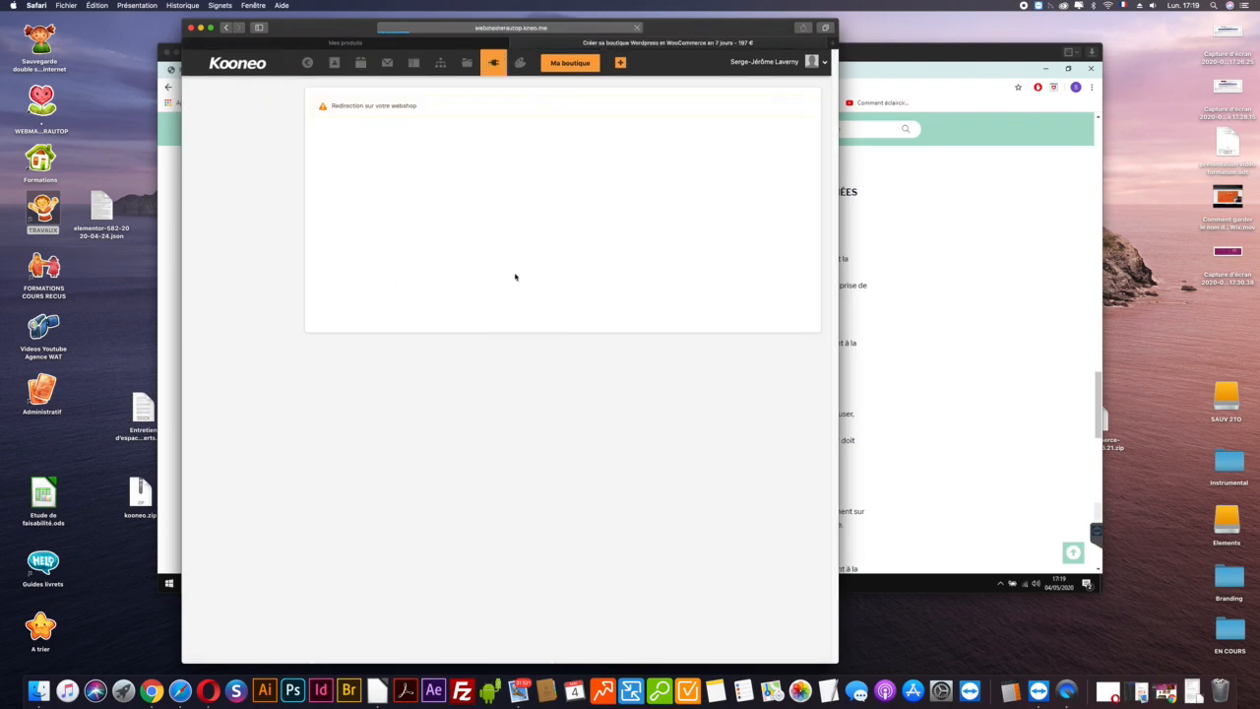
{"action": "scroll", "coordinate": [307, 453], "scroll_direction": "down", "scroll_amount": 4}
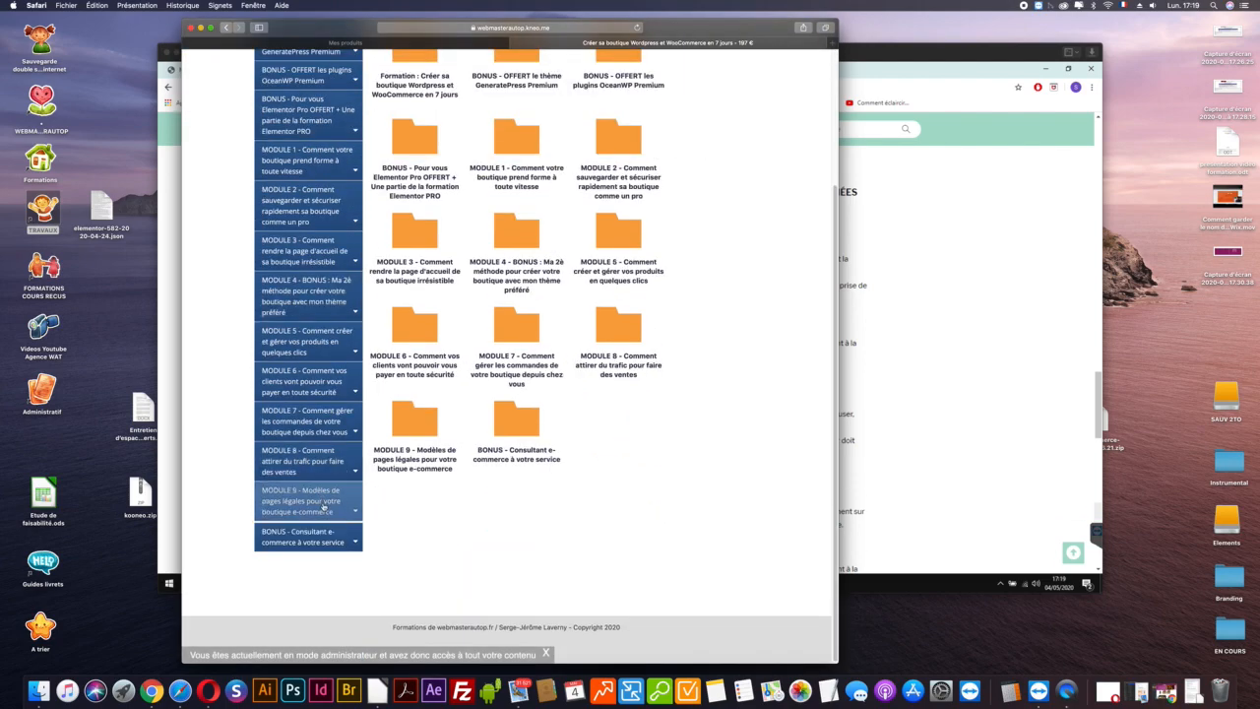
{"action": "left_click", "coordinate": [323, 506]}
{"action": "scroll", "coordinate": [329, 510], "scroll_direction": "down", "scroll_amount": 2}
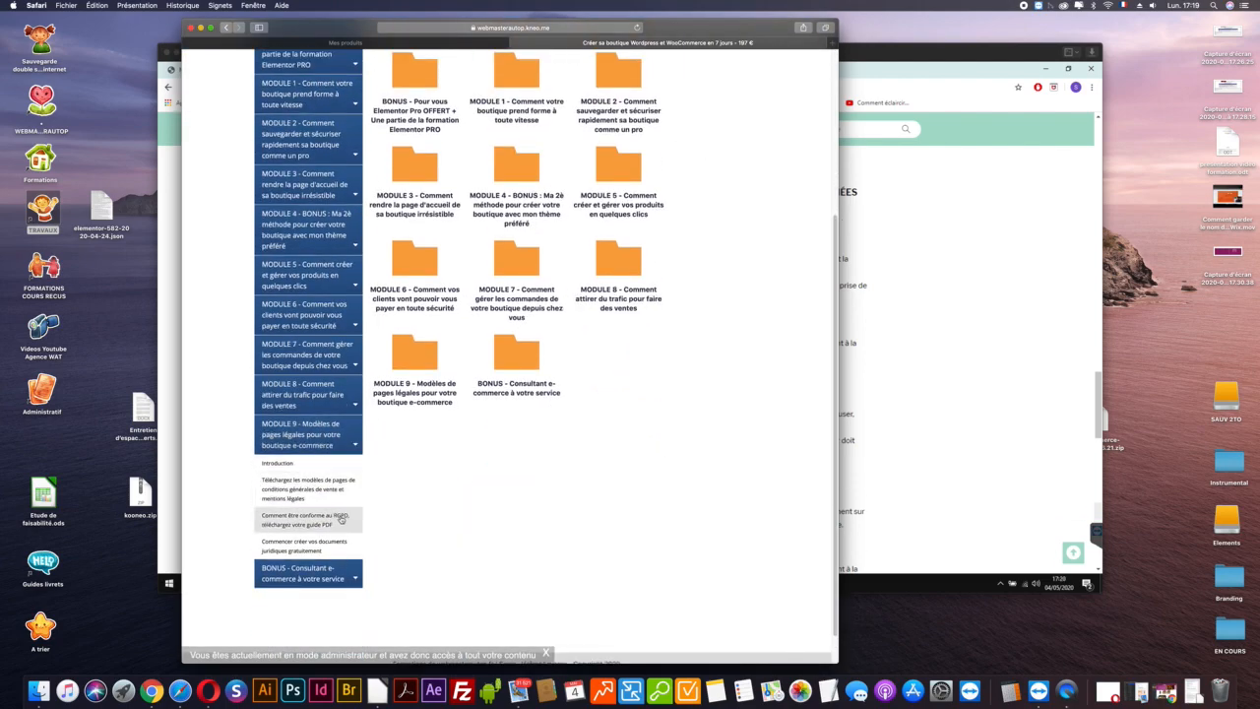
{"action": "left_click", "coordinate": [341, 546]}
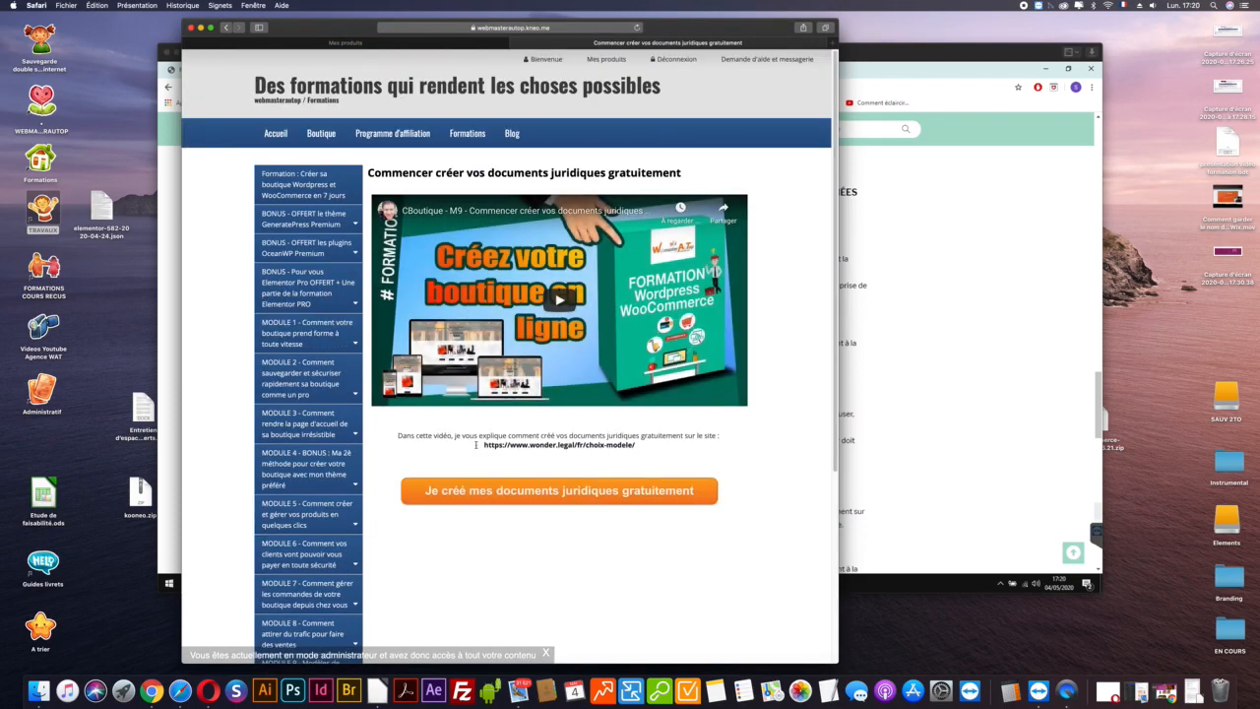
Select the wonder.legal address in the lesson and try to paste it into a new tab of the remote browser in TeamViewer.
{"action": "left_click_drag", "start_coordinate": [475, 448], "coordinate": [652, 444]}
{"action": "left_click", "coordinate": [872, 54]}
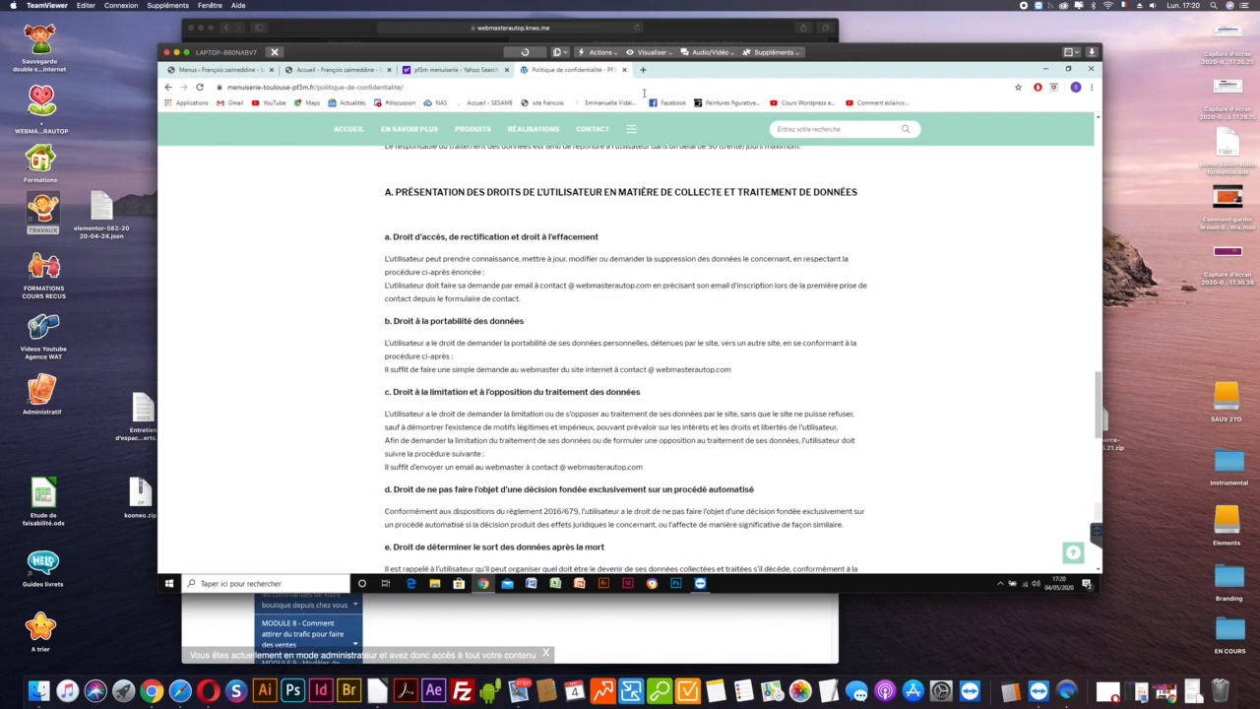
{"action": "left_click", "coordinate": [644, 70]}
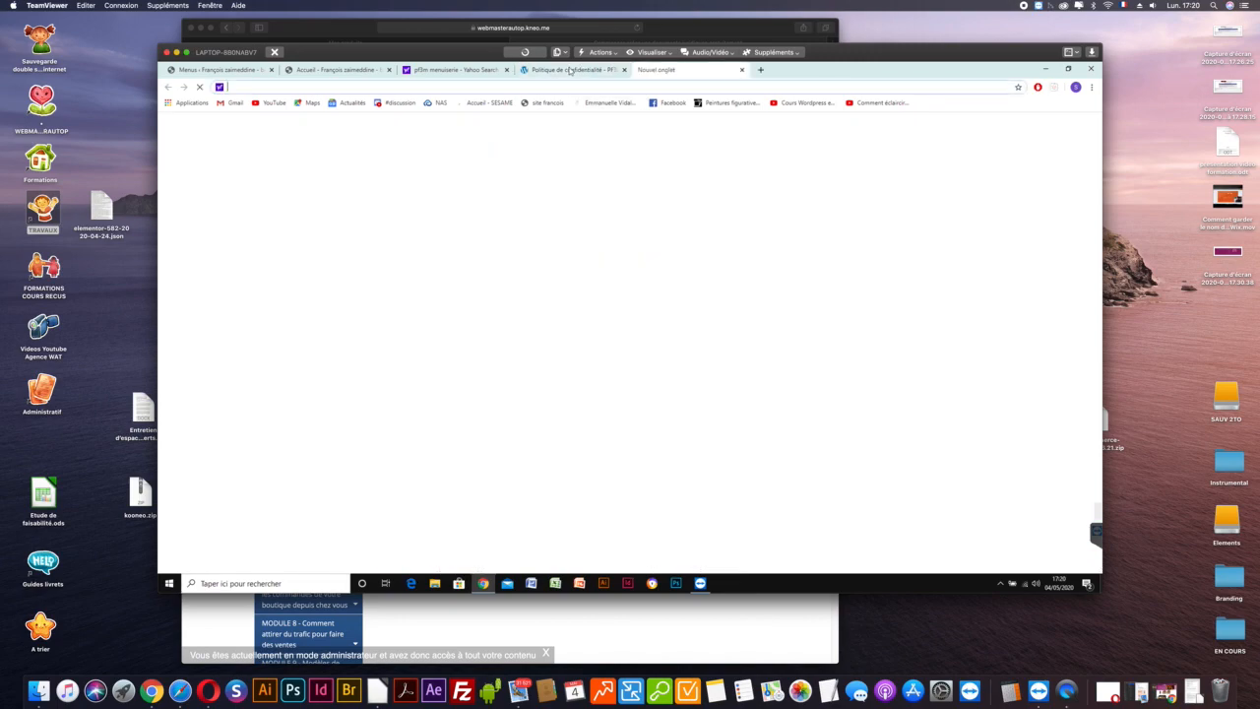
{"action": "key", "text": "super+v"}
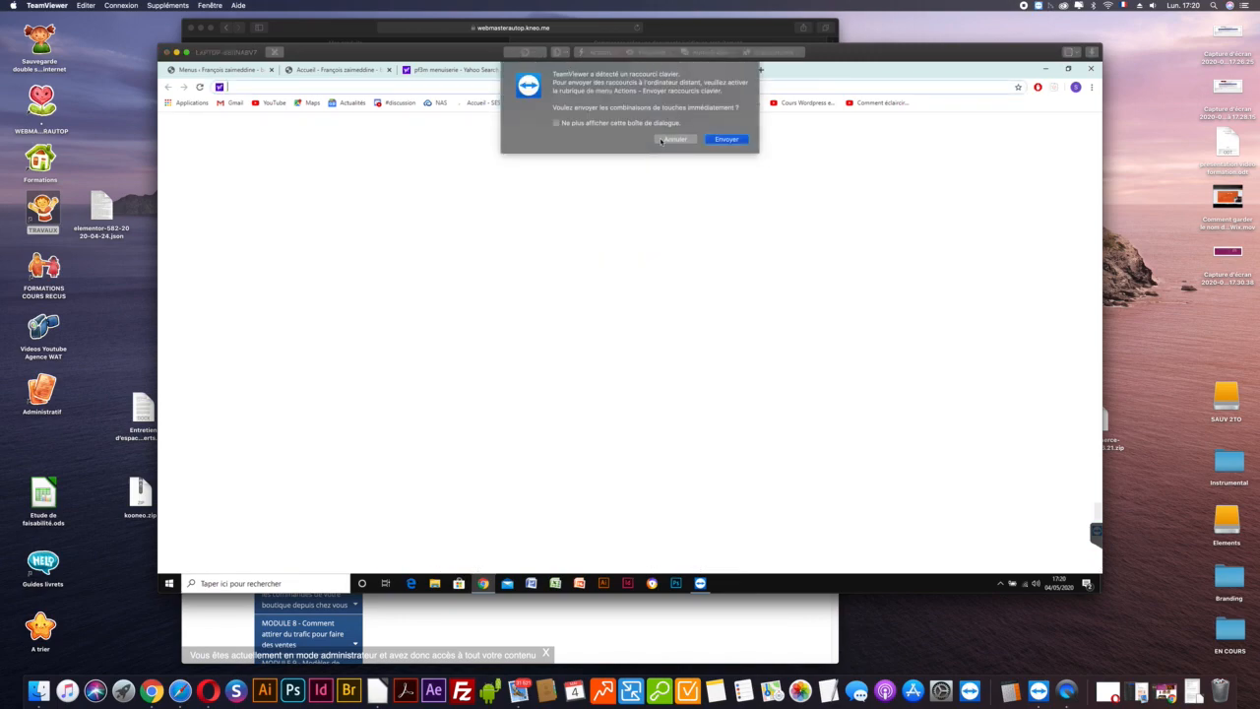
{"action": "left_click", "coordinate": [674, 140]}
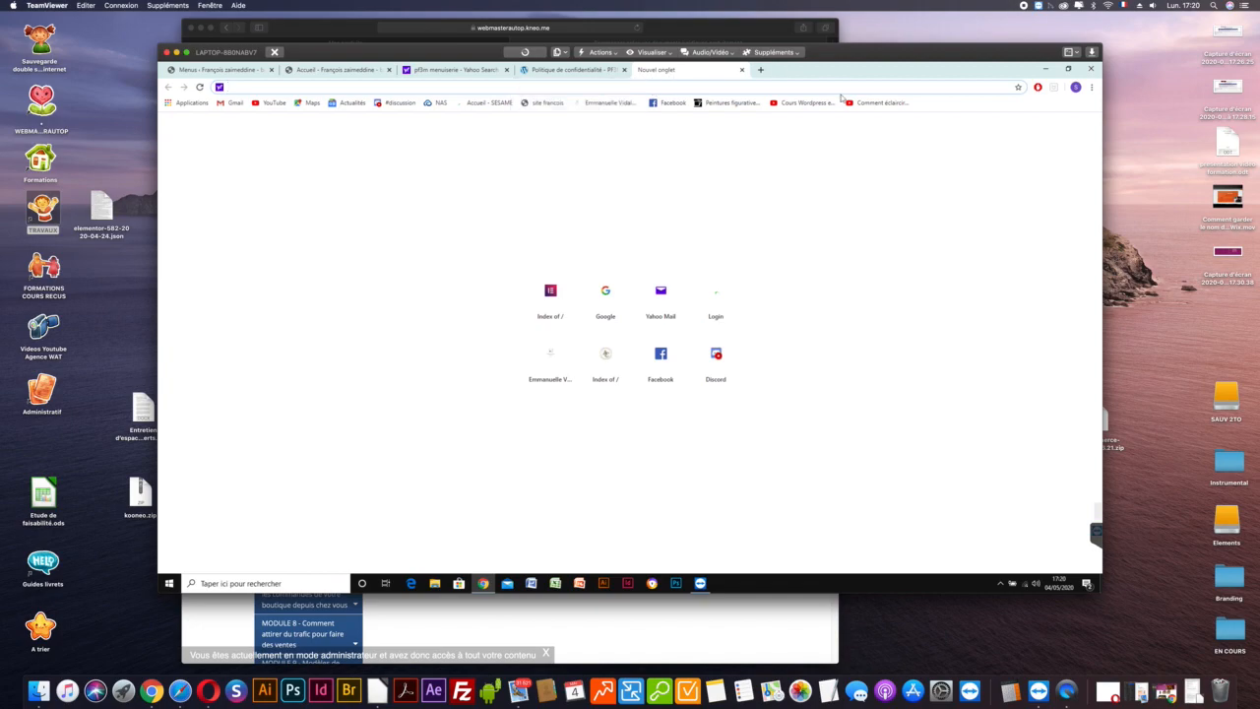
{"action": "left_click", "coordinate": [624, 604]}
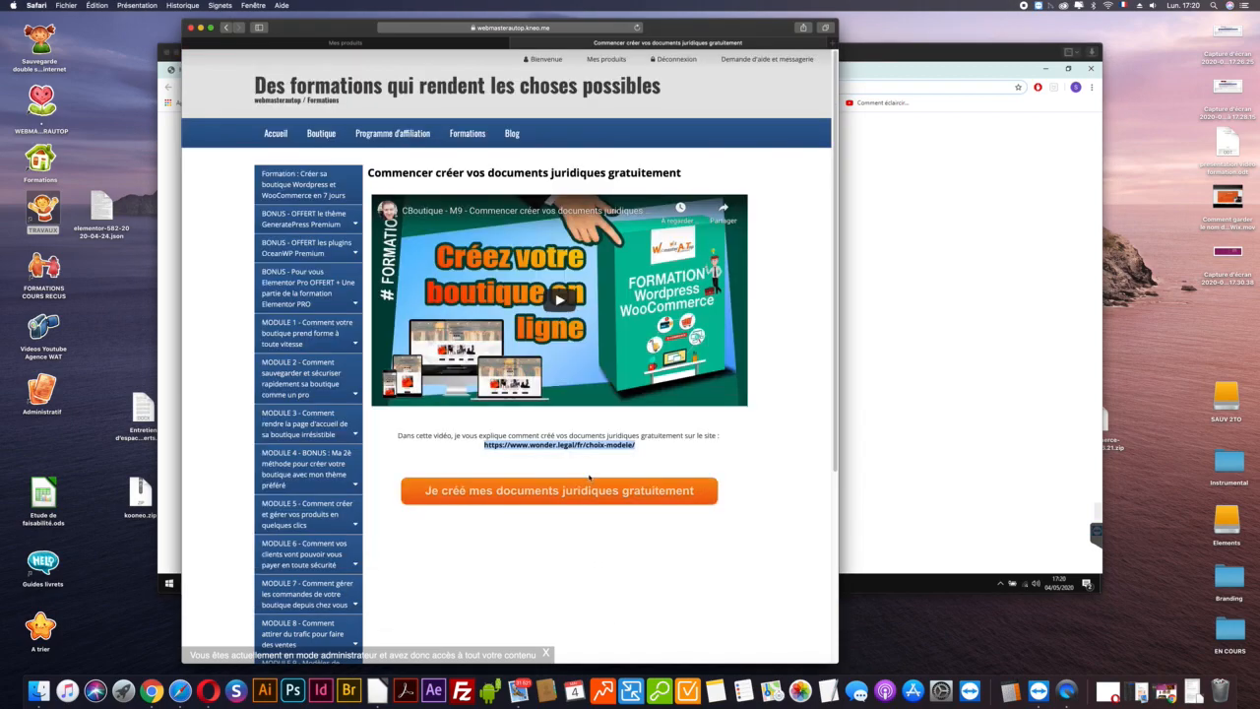
{"action": "left_click", "coordinate": [909, 312]}
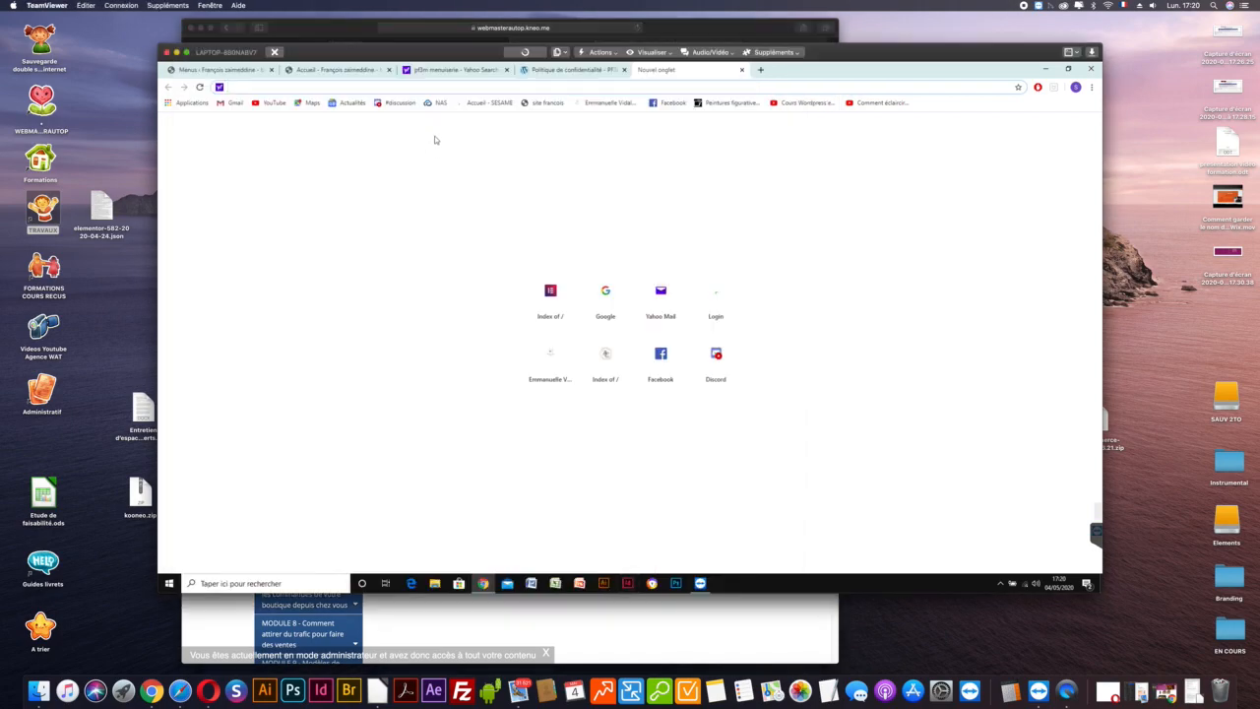
Try to open wonder.legal.fr in the remote browser and recheck the address given in the lesson.
{"action": "type", "text": "w"}
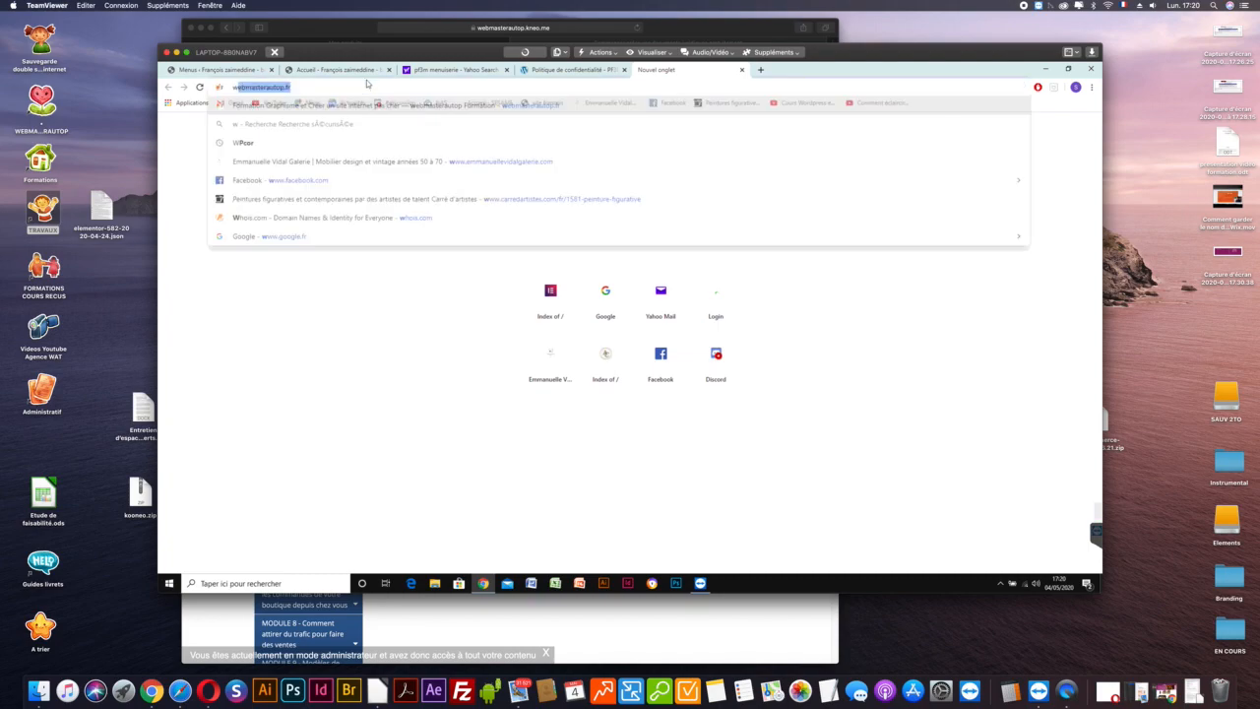
{"action": "type", "text": "onder.fegal.fr"}
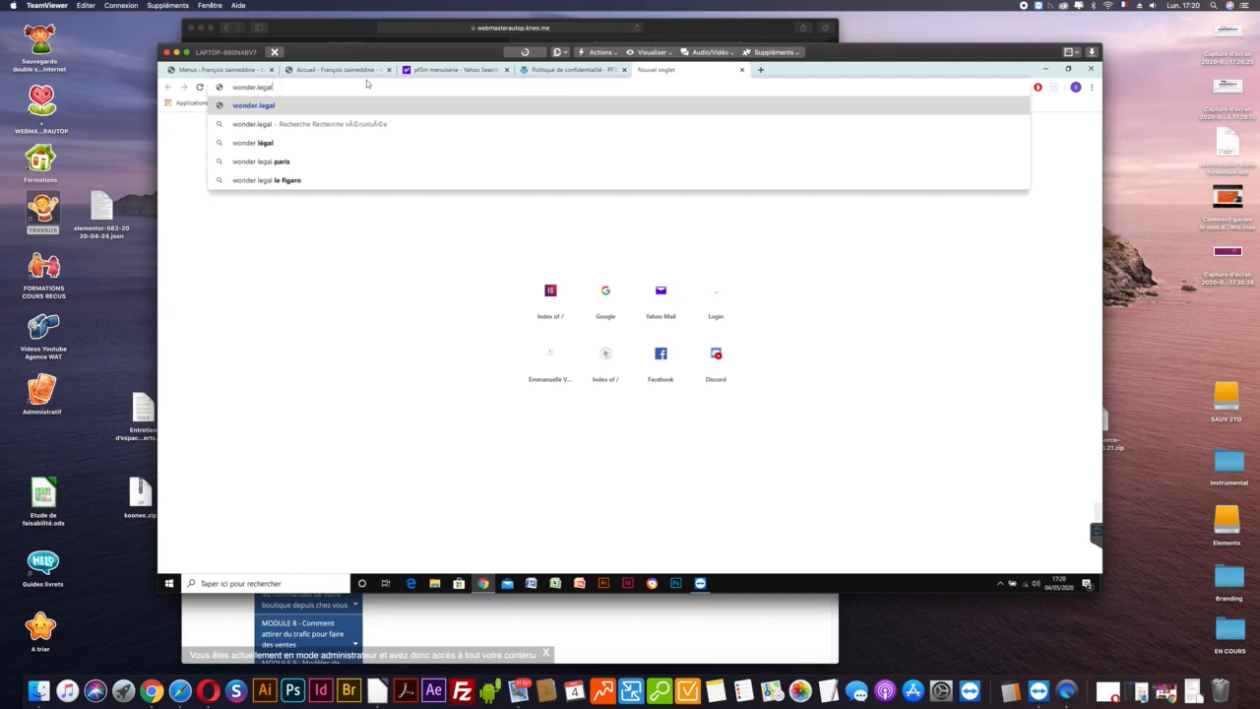
{"action": "key", "text": "Return"}
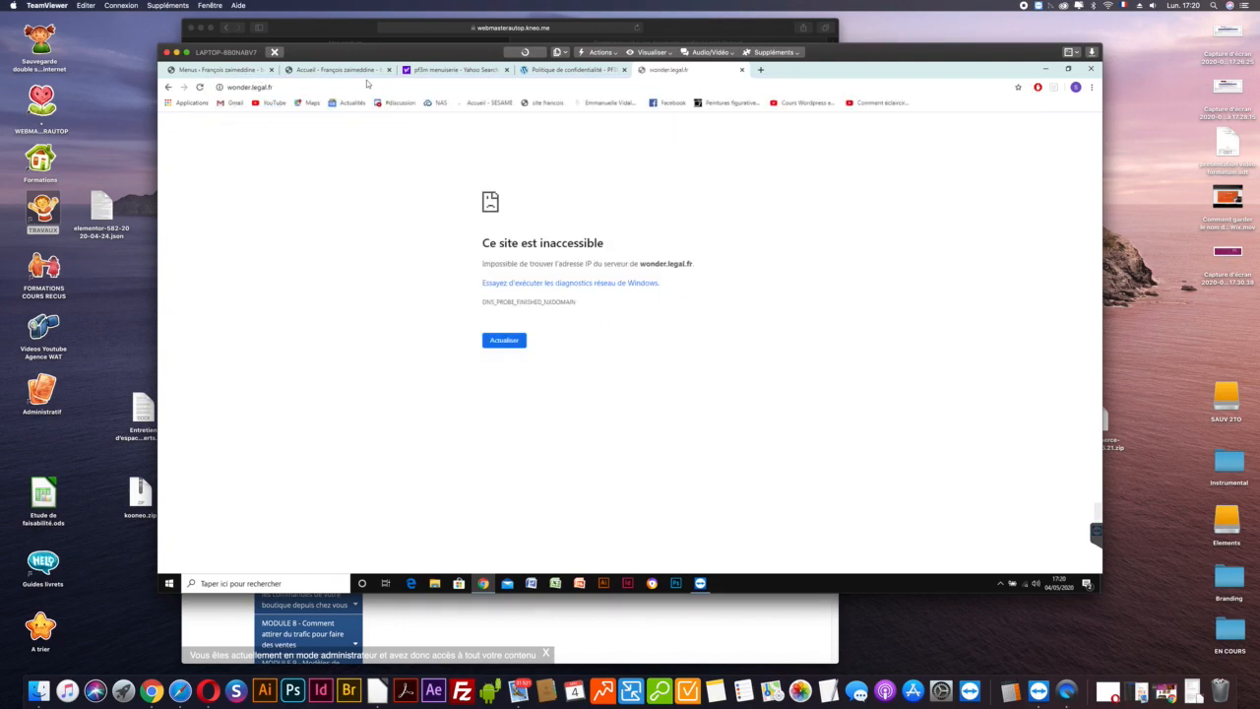
{"action": "left_click", "coordinate": [362, 32]}
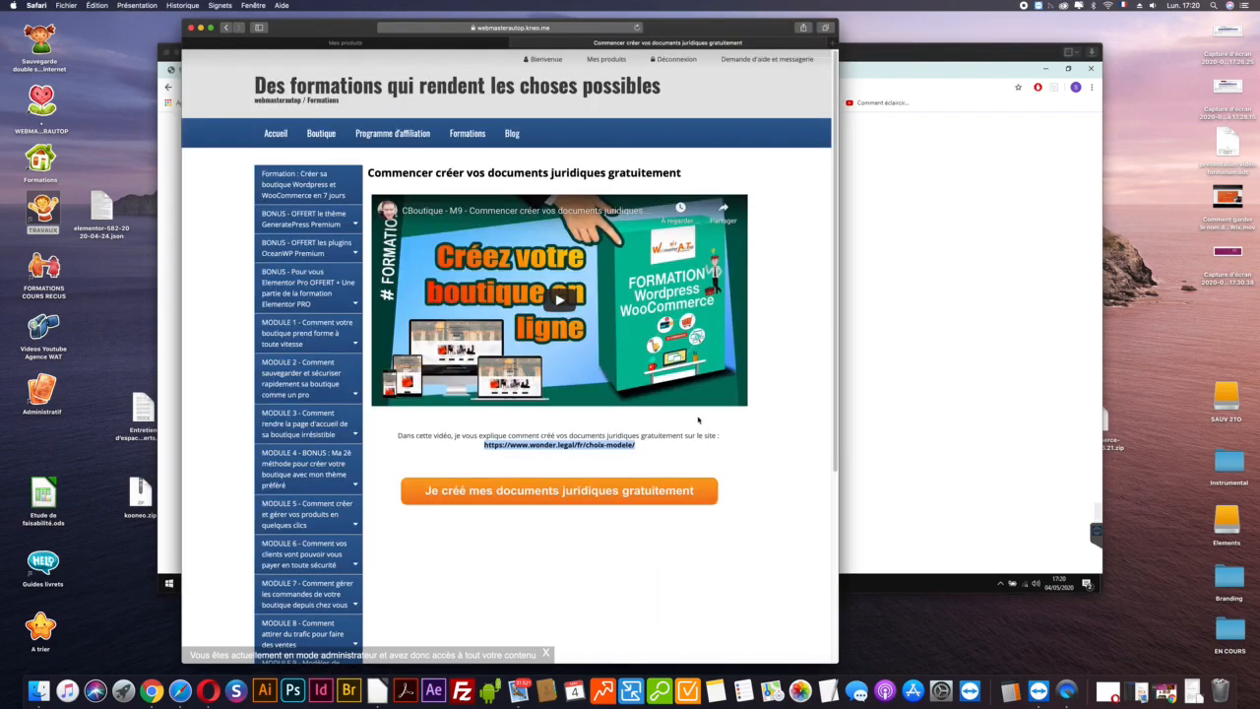
{"action": "key", "text": "super+Tab"}
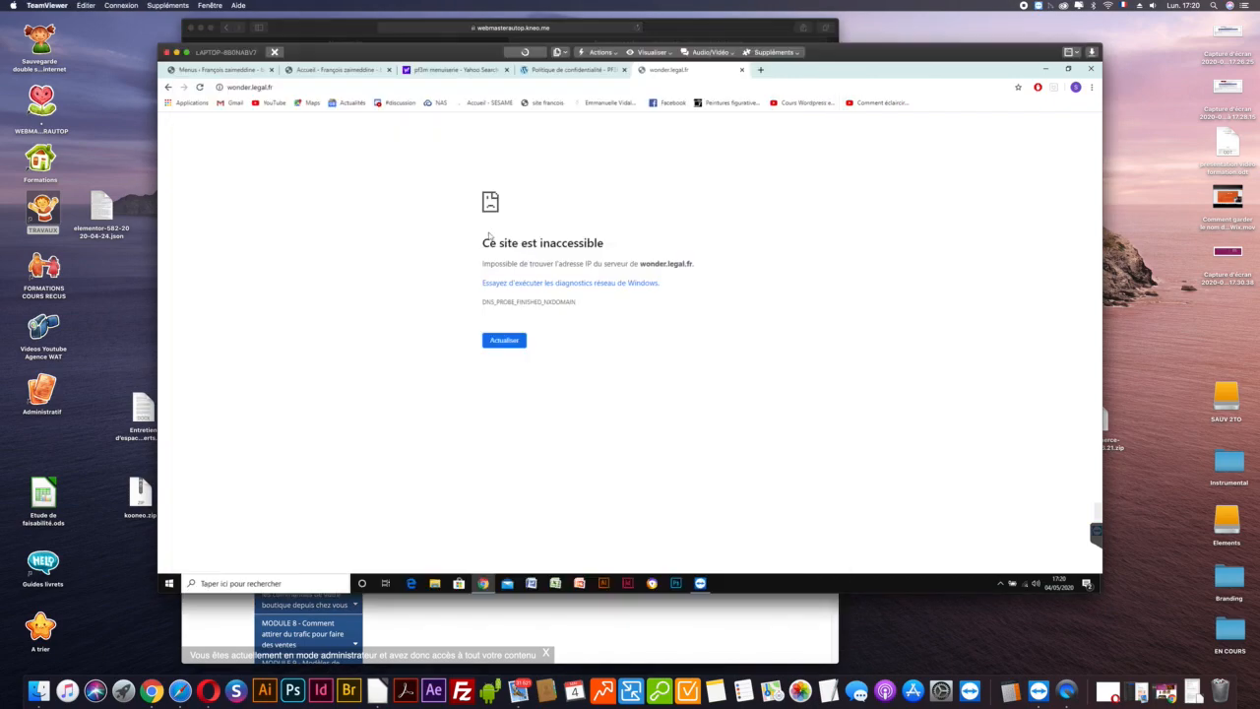
Search Google for "wonder legal" and open the Wonder.Legal website.
{"action": "left_click", "coordinate": [169, 87]}
{"action": "left_click", "coordinate": [604, 294]}
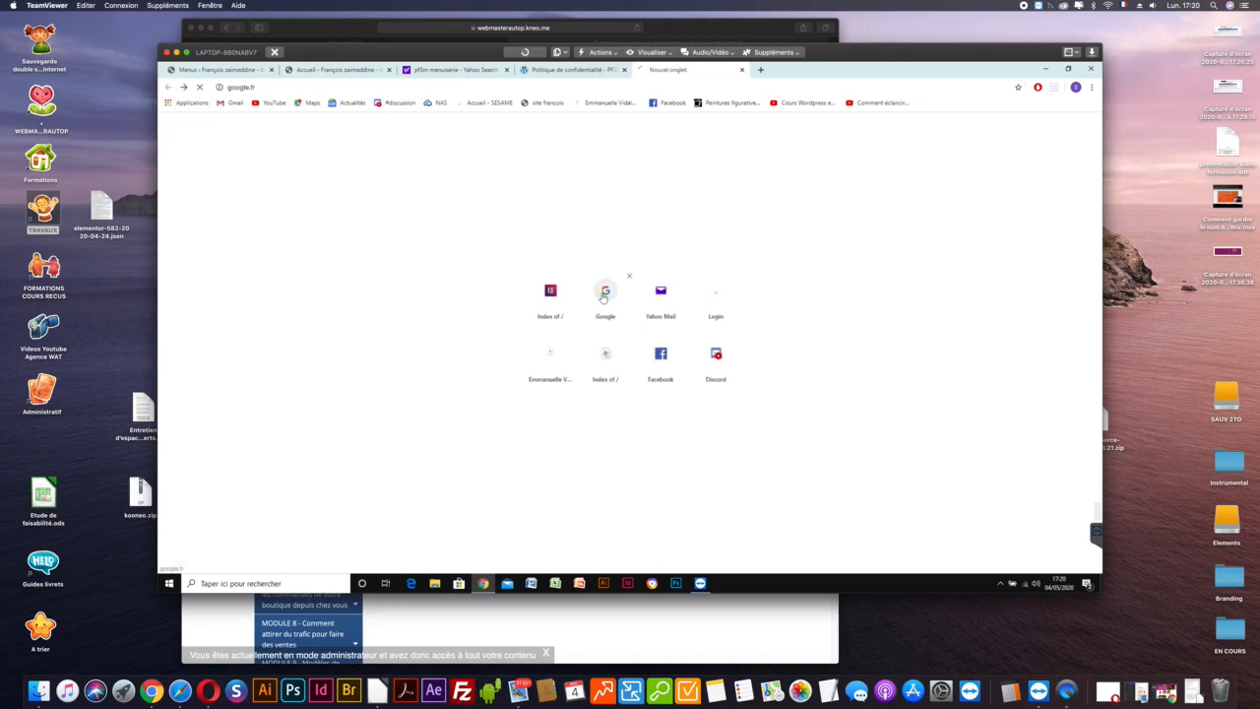
{"action": "type", "text": "wonder legal"}
{"action": "key", "text": "Return"}
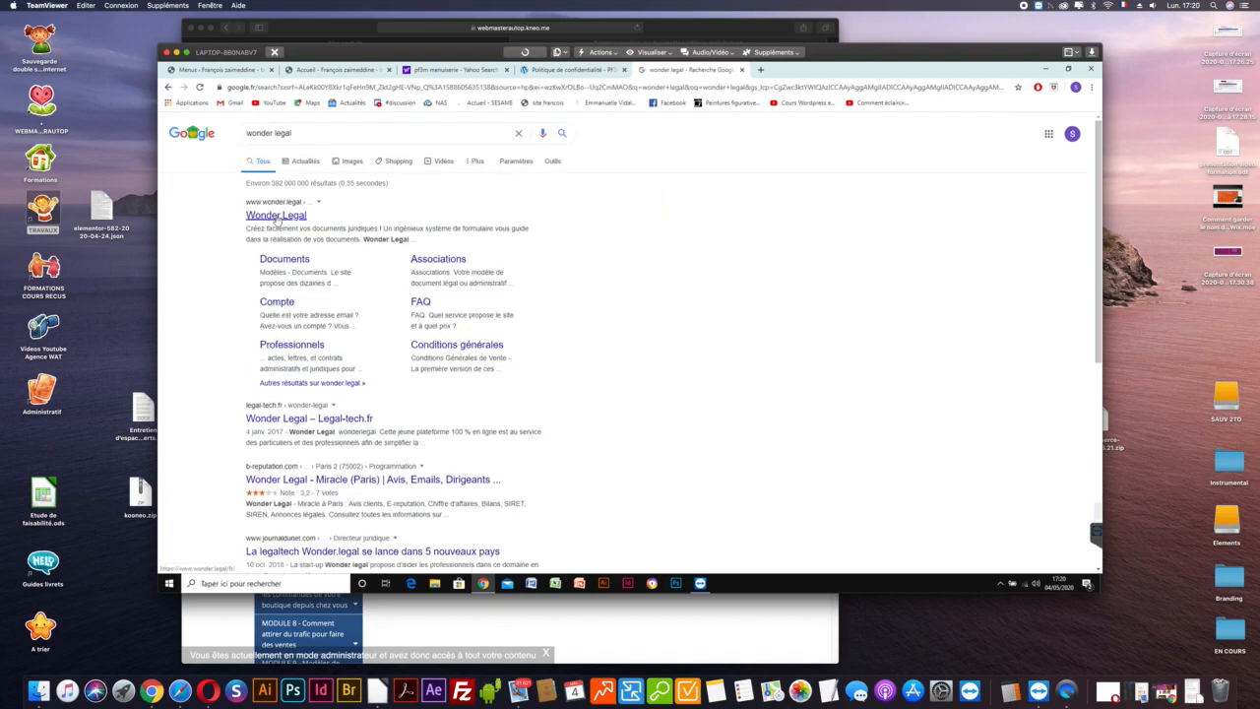
{"action": "left_click", "coordinate": [275, 218]}
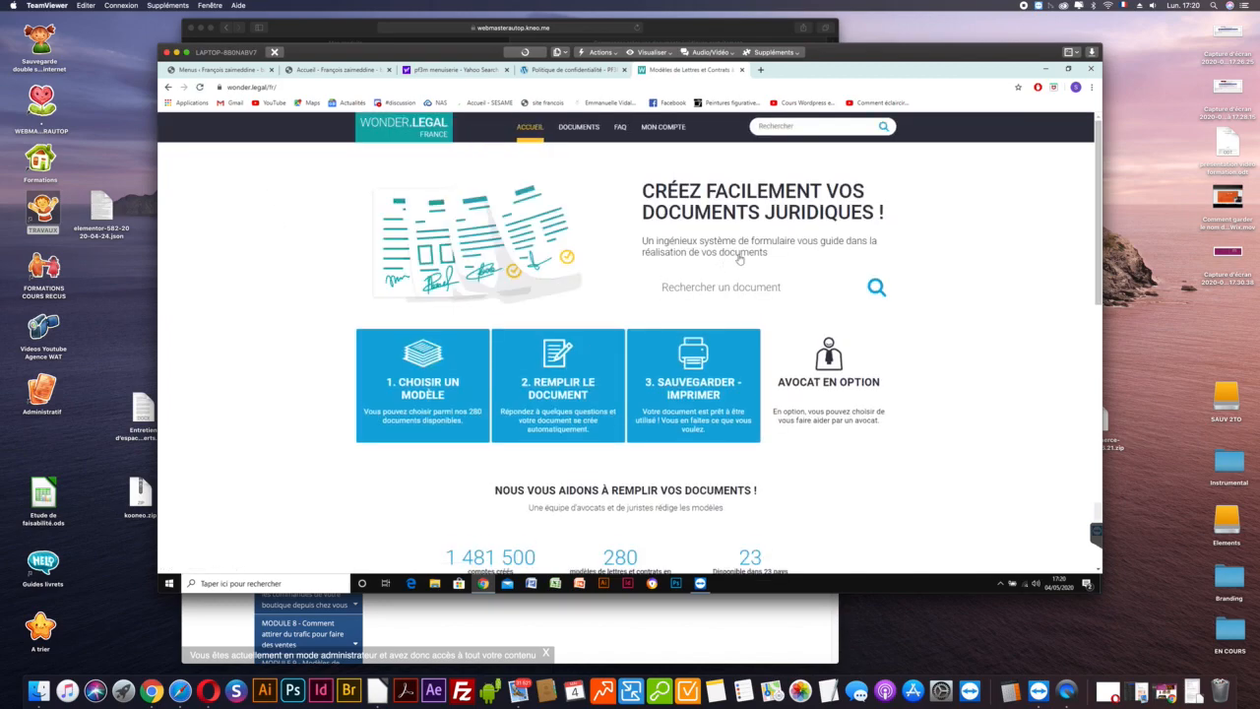
Search Wonder.Legal for "mentions" and start filling in the free template "Mentions légales pour un site internet".
{"action": "scroll", "coordinate": [473, 333], "scroll_direction": "down", "scroll_amount": 2}
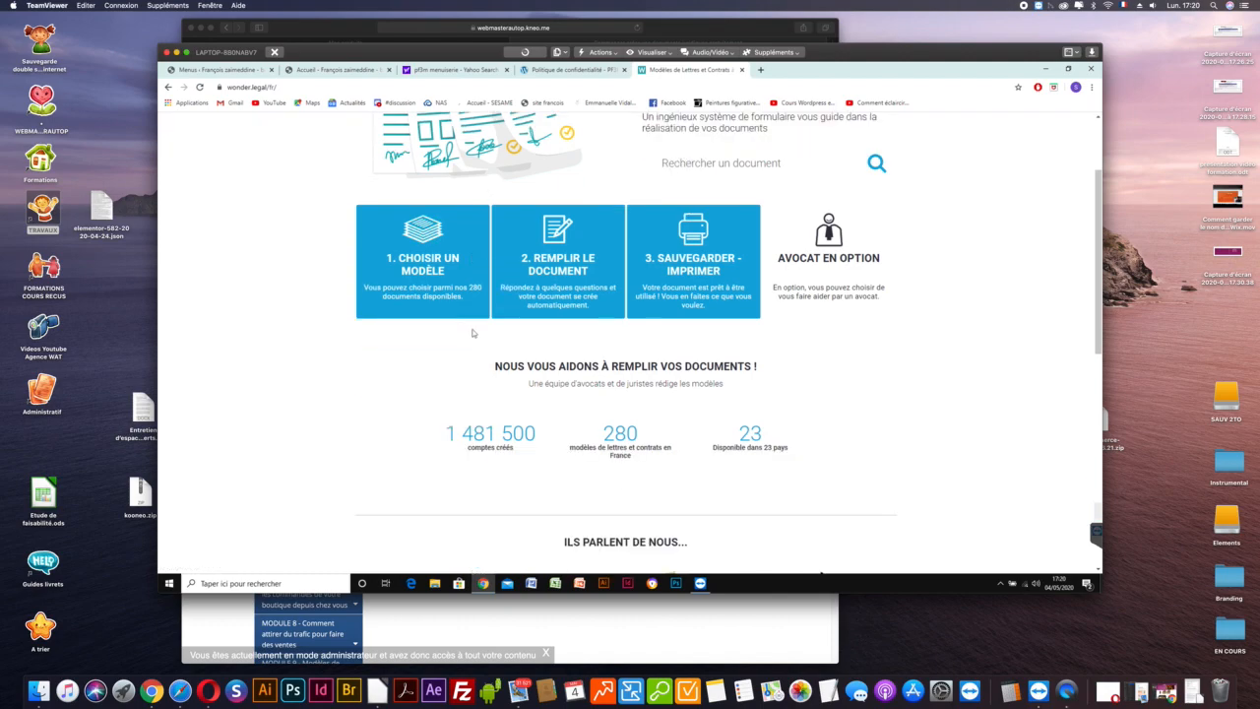
{"action": "scroll", "coordinate": [472, 333], "scroll_direction": "up", "scroll_amount": 2}
{"action": "left_click", "coordinate": [738, 259]}
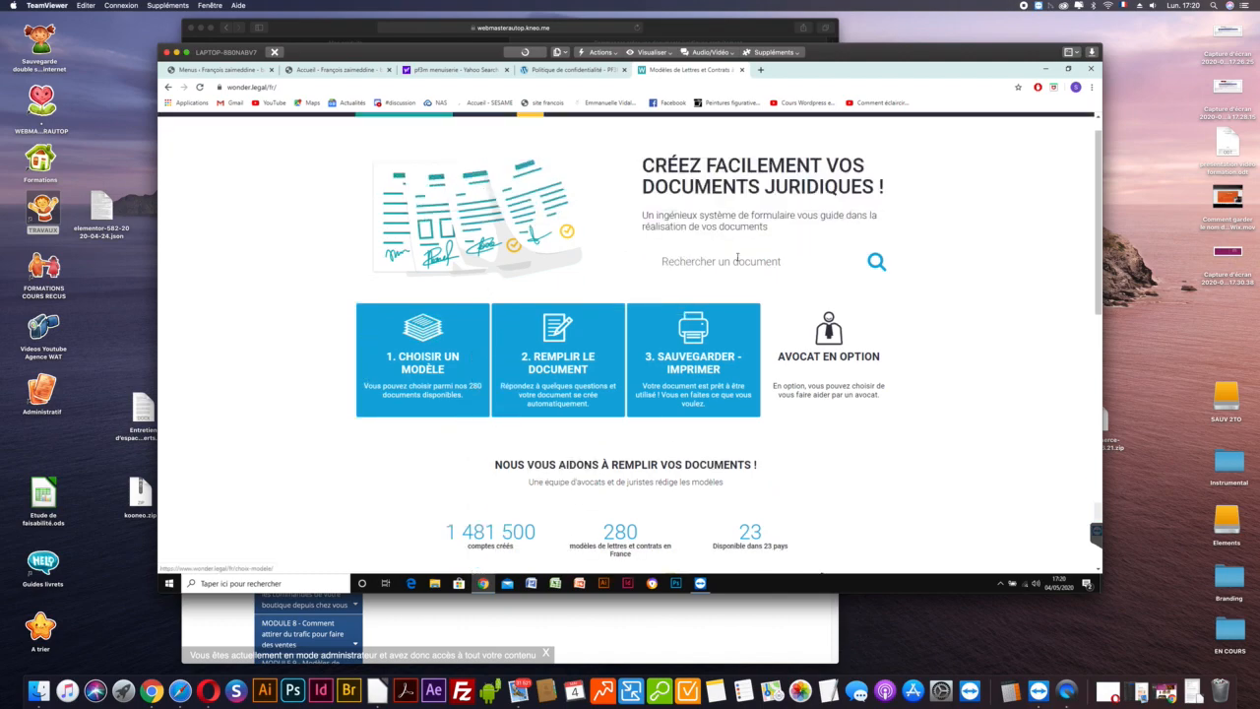
{"action": "type", "text": "mentions"}
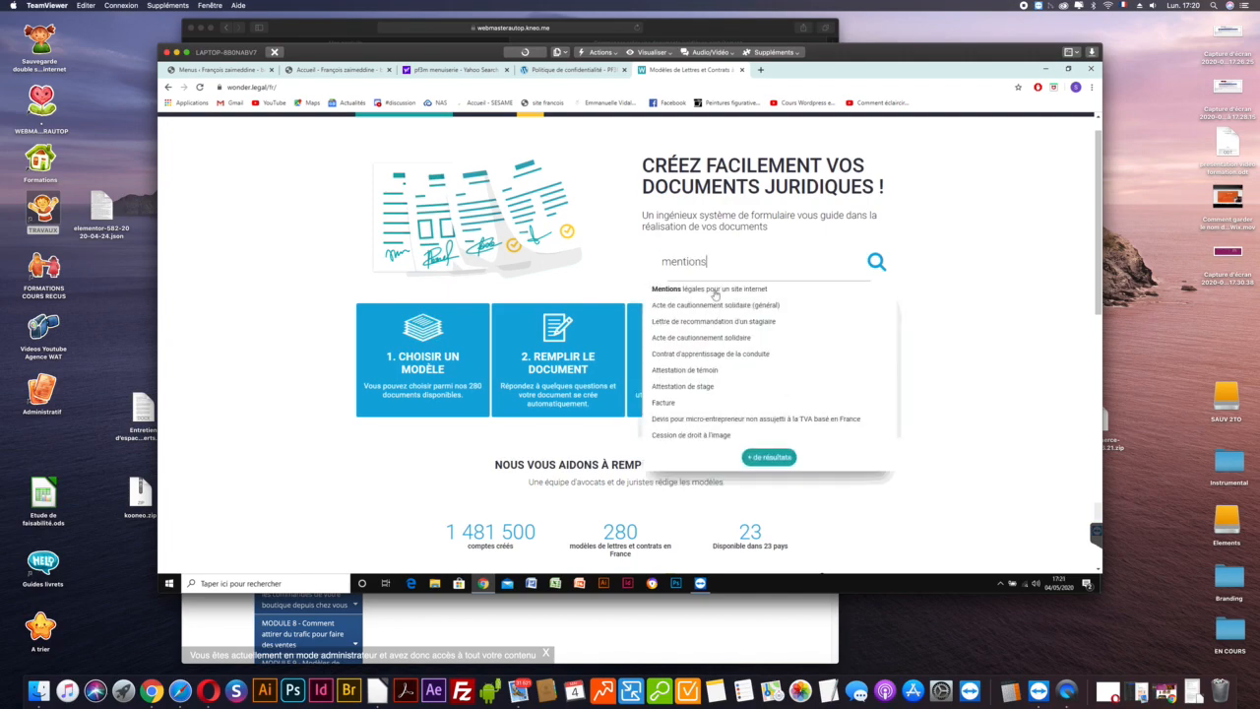
{"action": "left_click", "coordinate": [714, 288]}
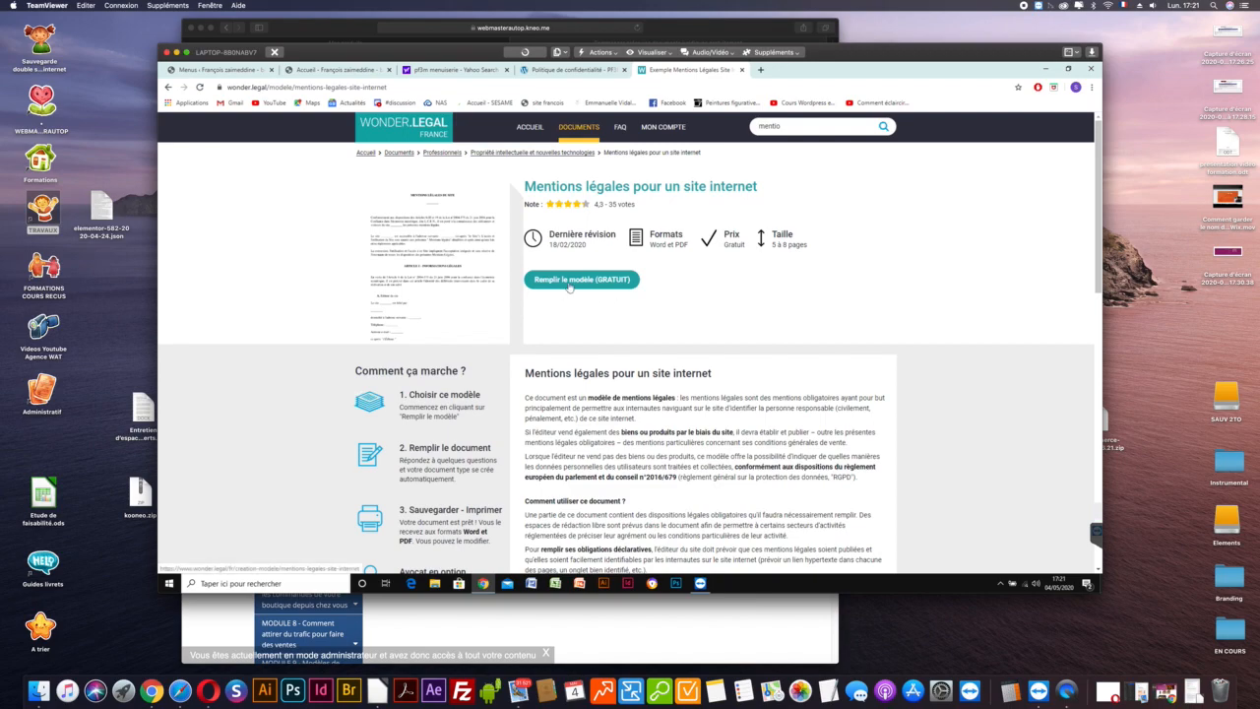
{"action": "left_click", "coordinate": [569, 285]}
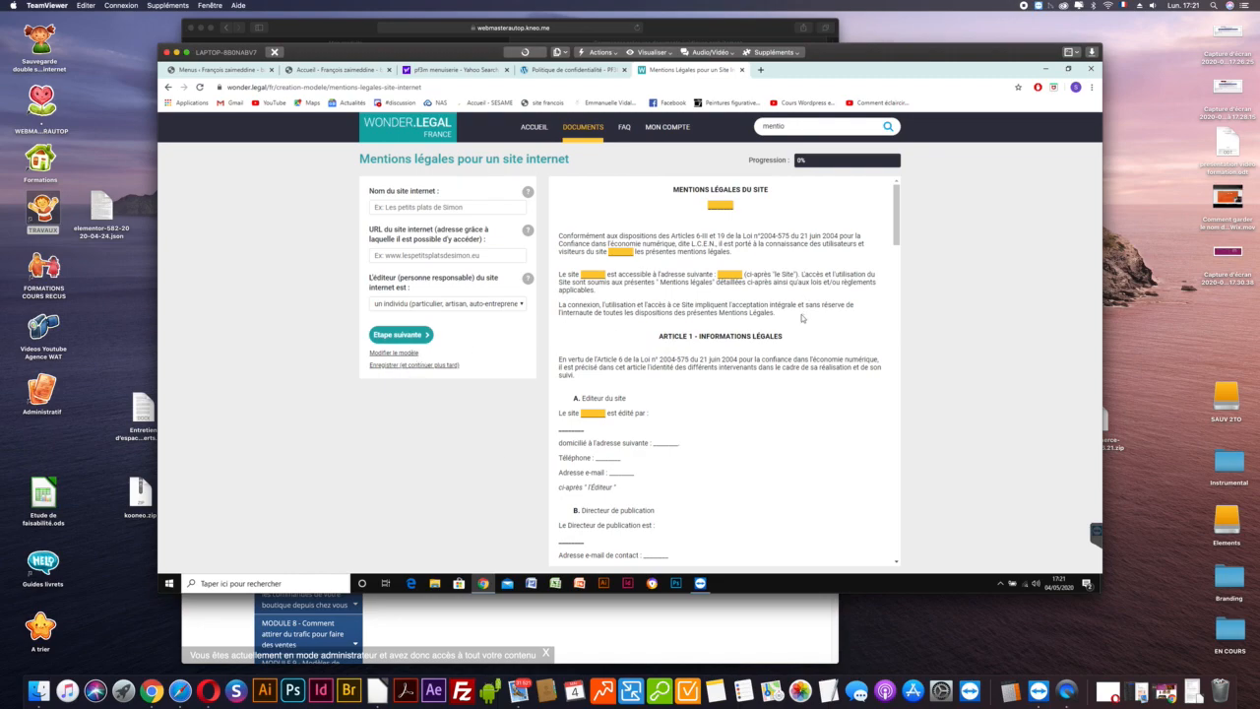
Examine the legal notice template's articles and the form fields for the website's name, URL and publisher.
{"action": "scroll", "coordinate": [801, 315], "scroll_direction": "down", "scroll_amount": 3}
{"action": "scroll", "coordinate": [802, 318], "scroll_direction": "up", "scroll_amount": 2}
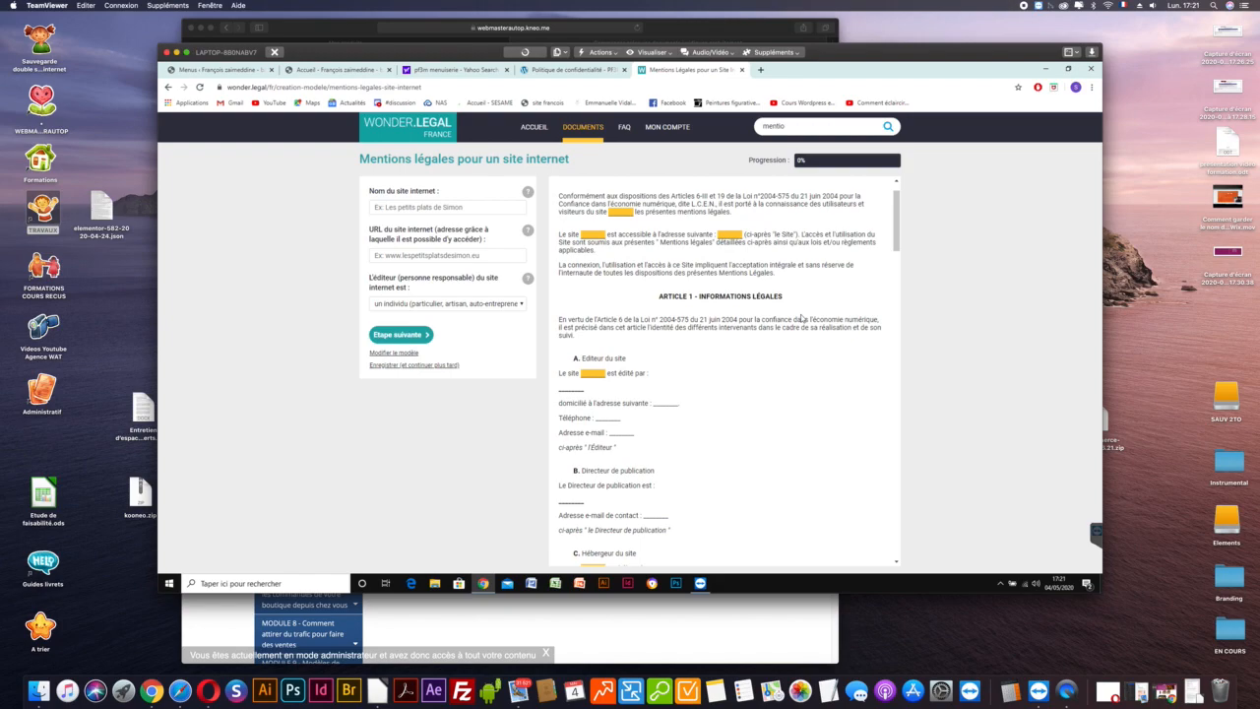
{"action": "scroll", "coordinate": [801, 318], "scroll_direction": "down", "scroll_amount": 15}
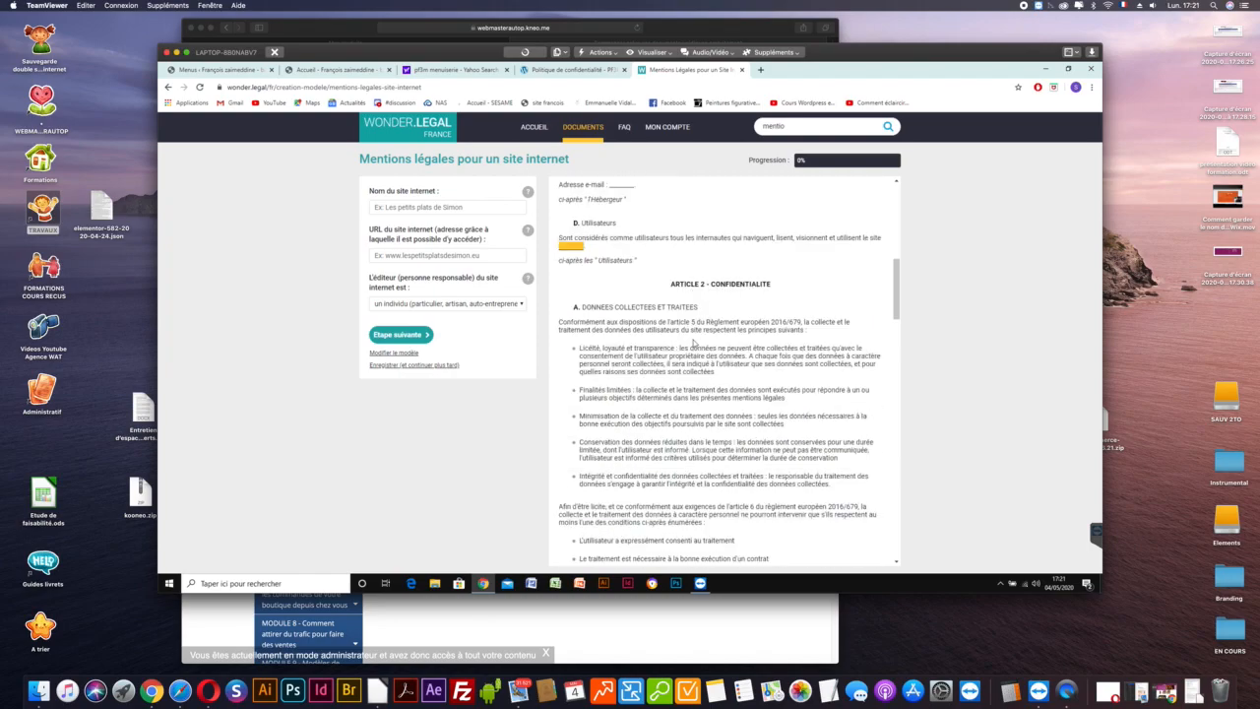
{"action": "scroll", "coordinate": [694, 342], "scroll_direction": "down", "scroll_amount": 5}
{"action": "scroll", "coordinate": [694, 343], "scroll_direction": "up", "scroll_amount": 20}
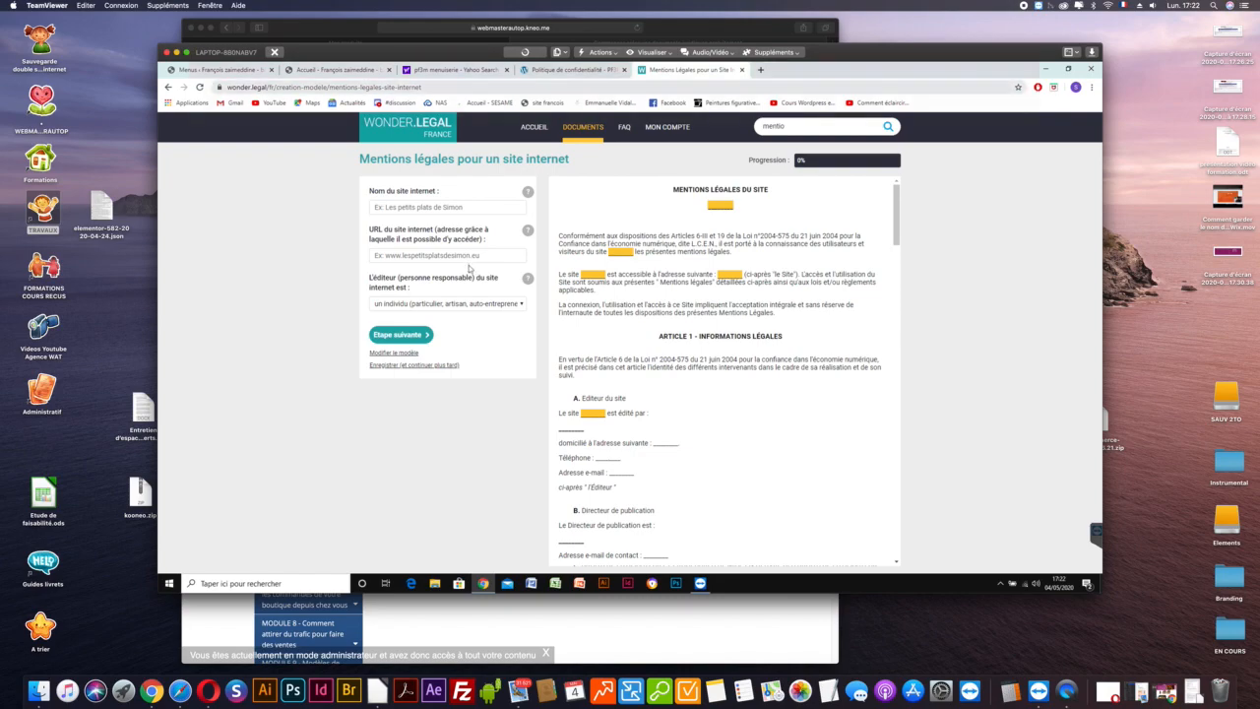
{"action": "left_click", "coordinate": [388, 208]}
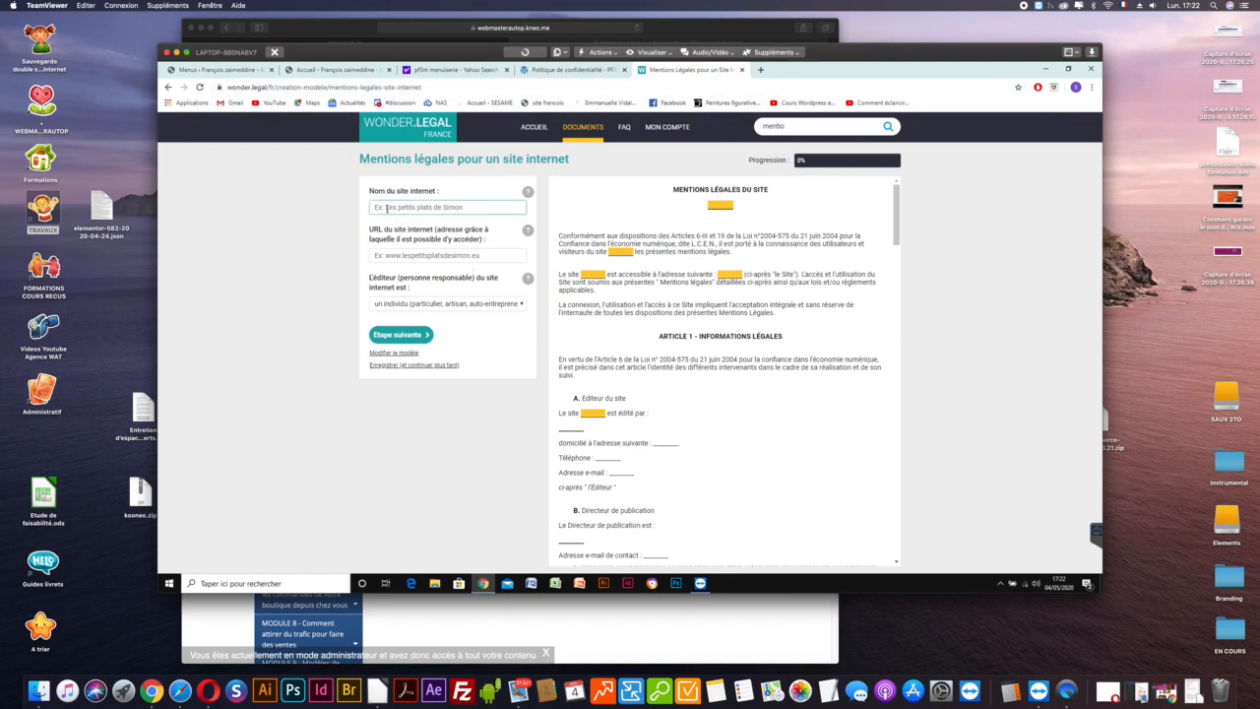
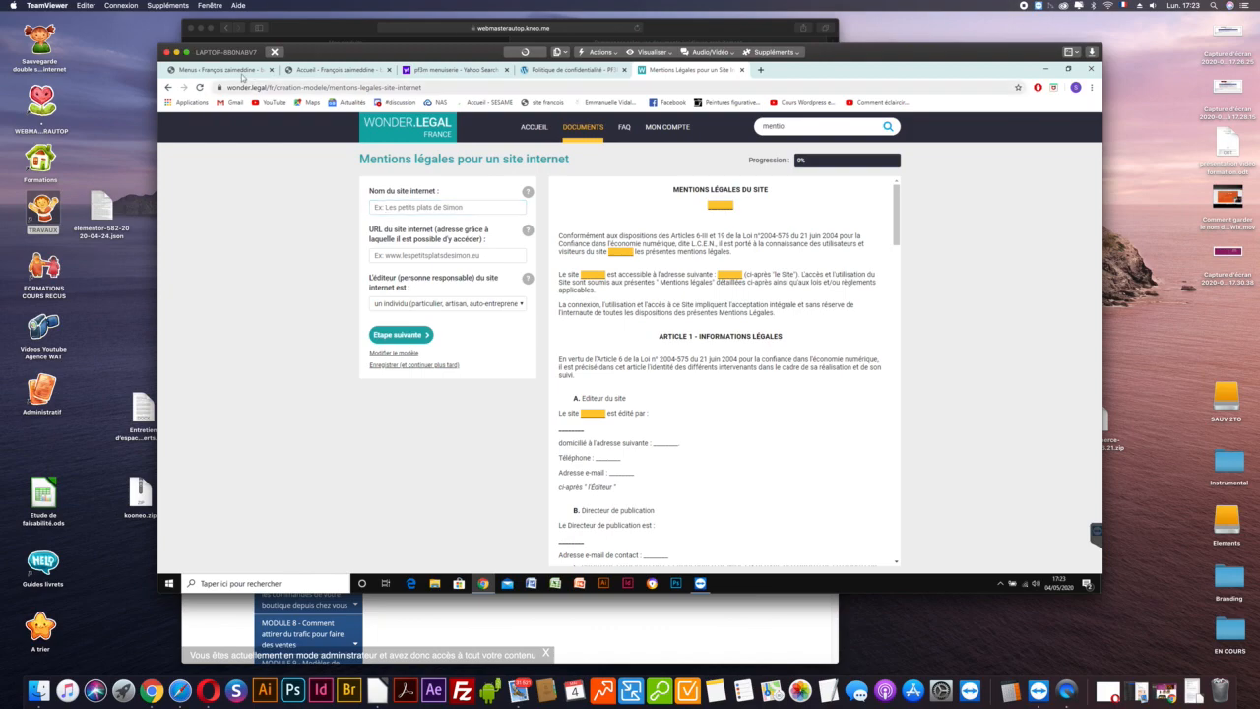
Examine the domain in the WordPress site's web address and look through its home page.
{"action": "left_click", "coordinate": [320, 70]}
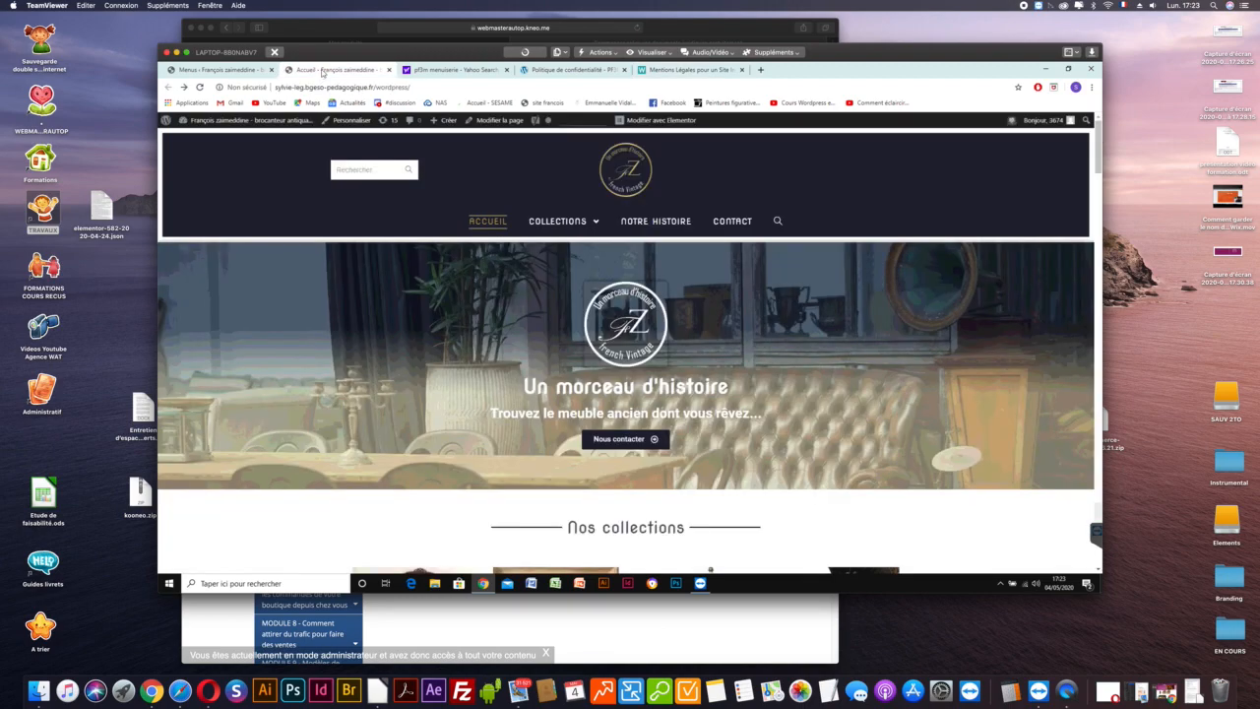
{"action": "left_click", "coordinate": [311, 88]}
{"action": "left_click", "coordinate": [309, 88]}
{"action": "left_click_drag", "start_coordinate": [307, 88], "coordinate": [375, 88]}
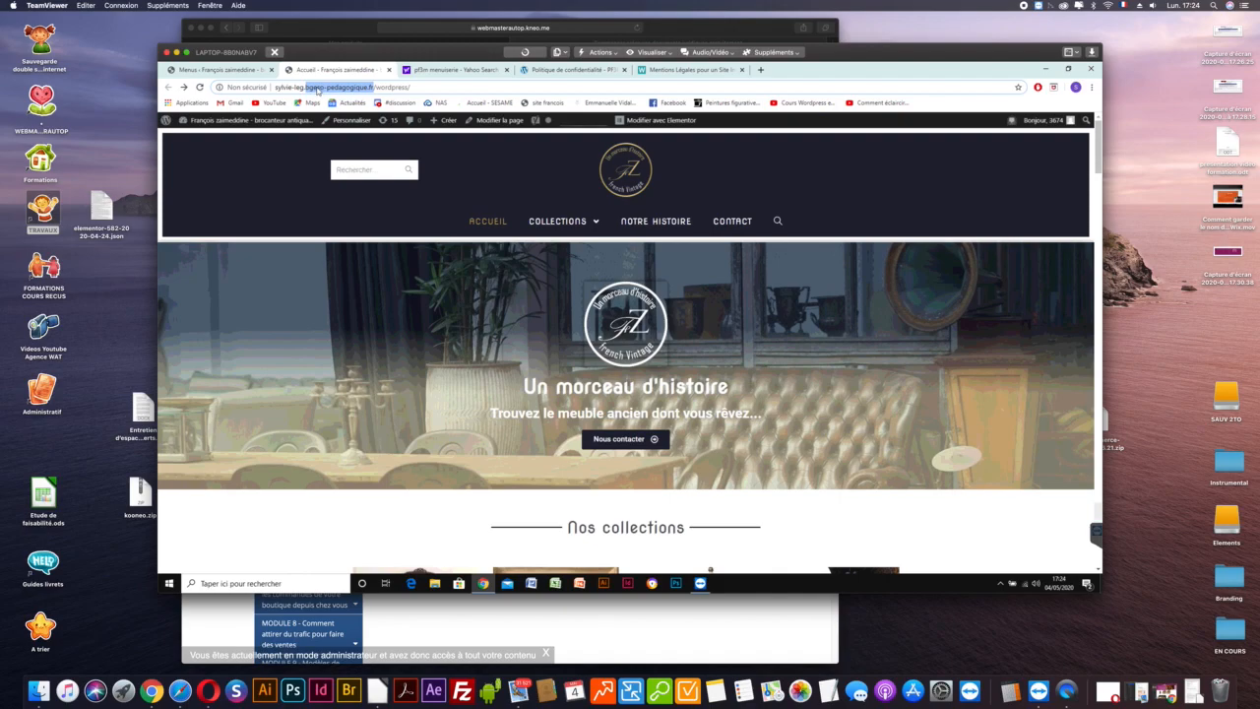
{"action": "left_click", "coordinate": [310, 87]}
{"action": "left_click_drag", "start_coordinate": [276, 88], "coordinate": [374, 88]}
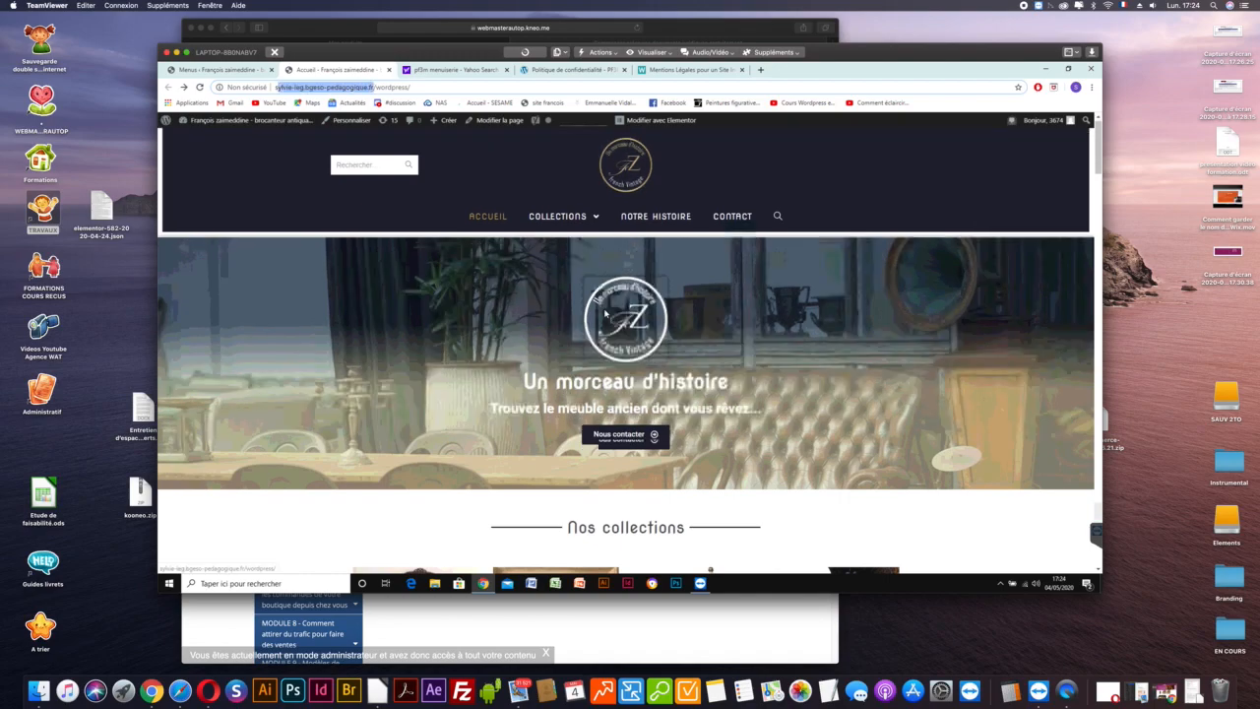
{"action": "scroll", "coordinate": [604, 313], "scroll_direction": "down", "scroll_amount": 5}
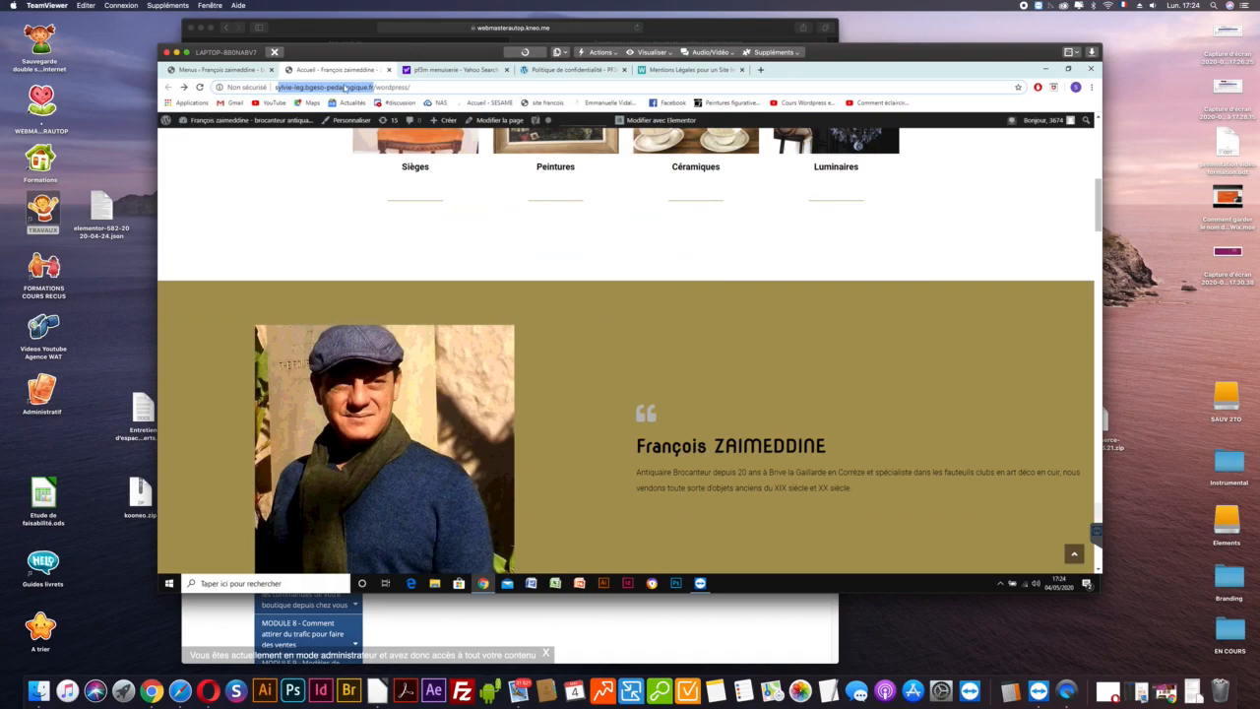
{"action": "scroll", "coordinate": [422, 251], "scroll_direction": "up", "scroll_amount": 1}
{"action": "scroll", "coordinate": [422, 249], "scroll_direction": "up", "scroll_amount": 3}
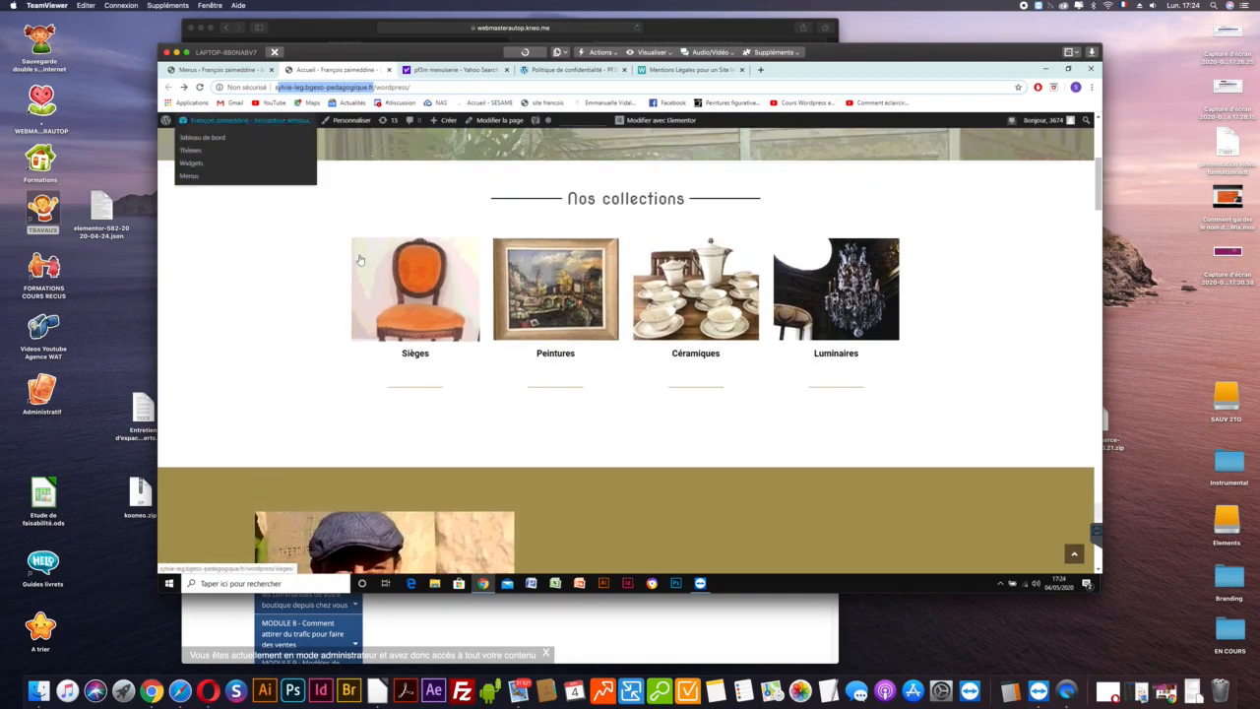
{"action": "scroll", "coordinate": [359, 259], "scroll_direction": "up", "scroll_amount": 6}
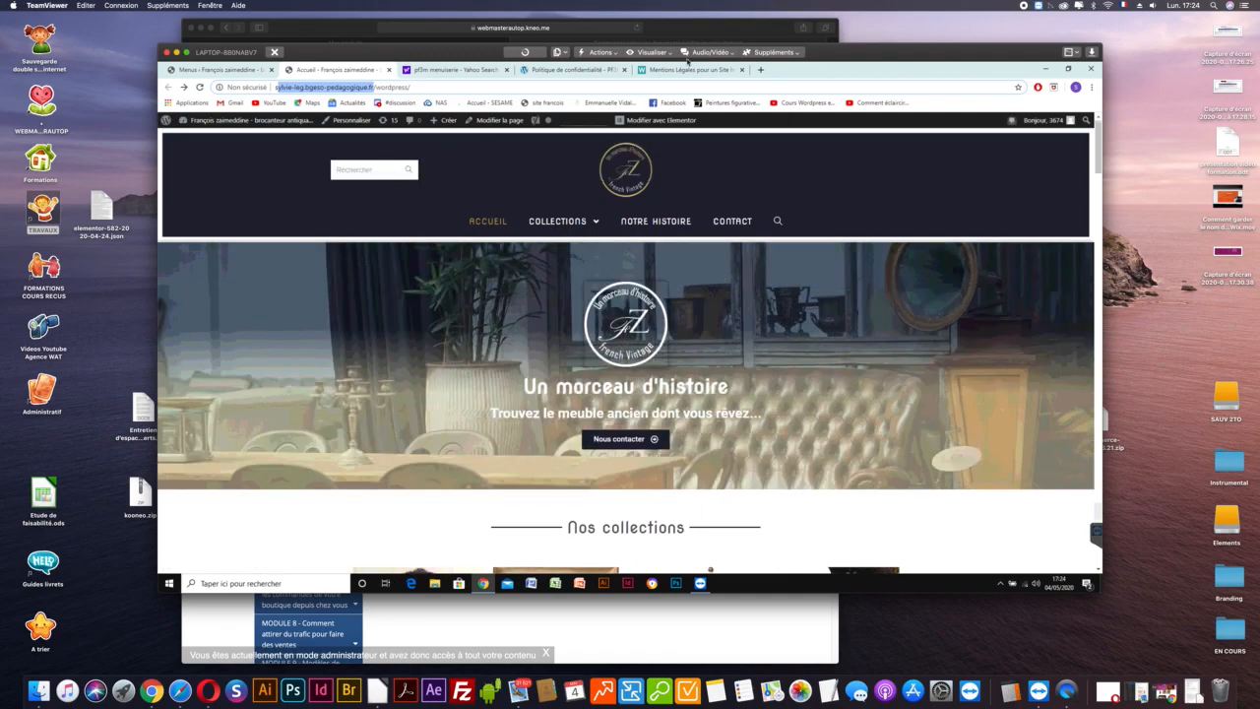
Search Google in a new tab for "achat nom de domaine" and open OVH's domain names page.
{"action": "left_click", "coordinate": [760, 70]}
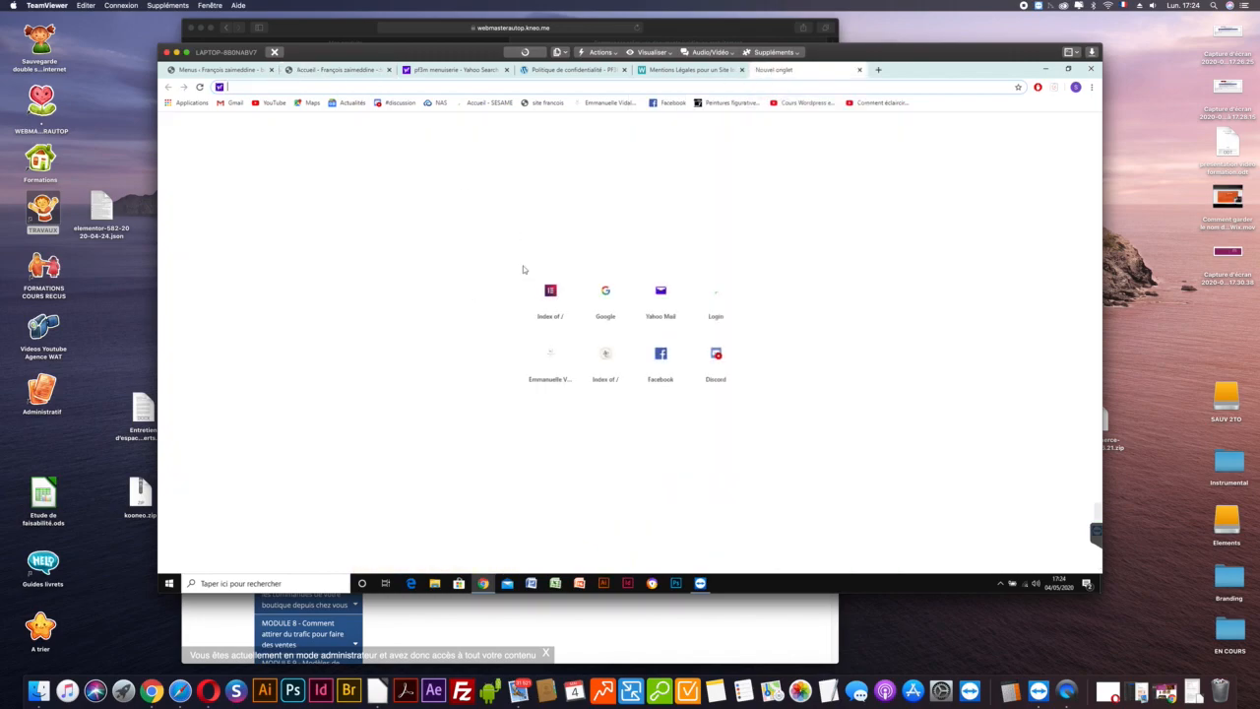
{"action": "left_click", "coordinate": [606, 293]}
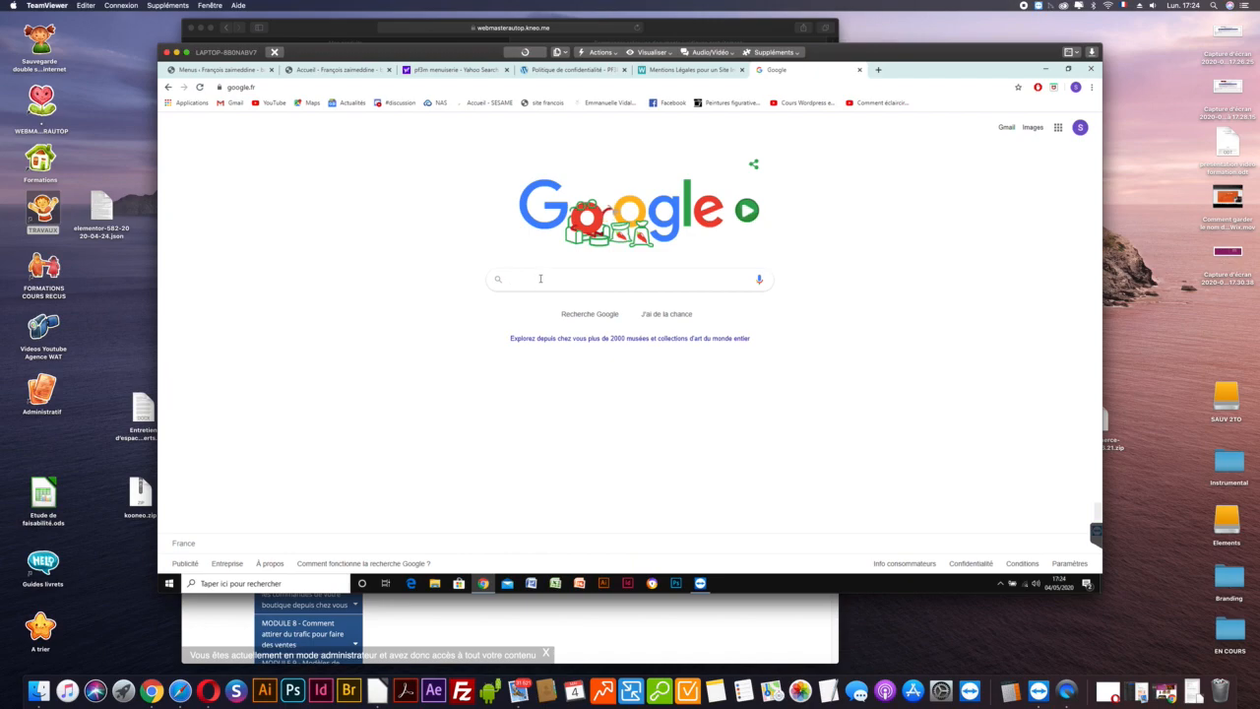
{"action": "left_click", "coordinate": [540, 279]}
{"action": "type", "text": "t"}
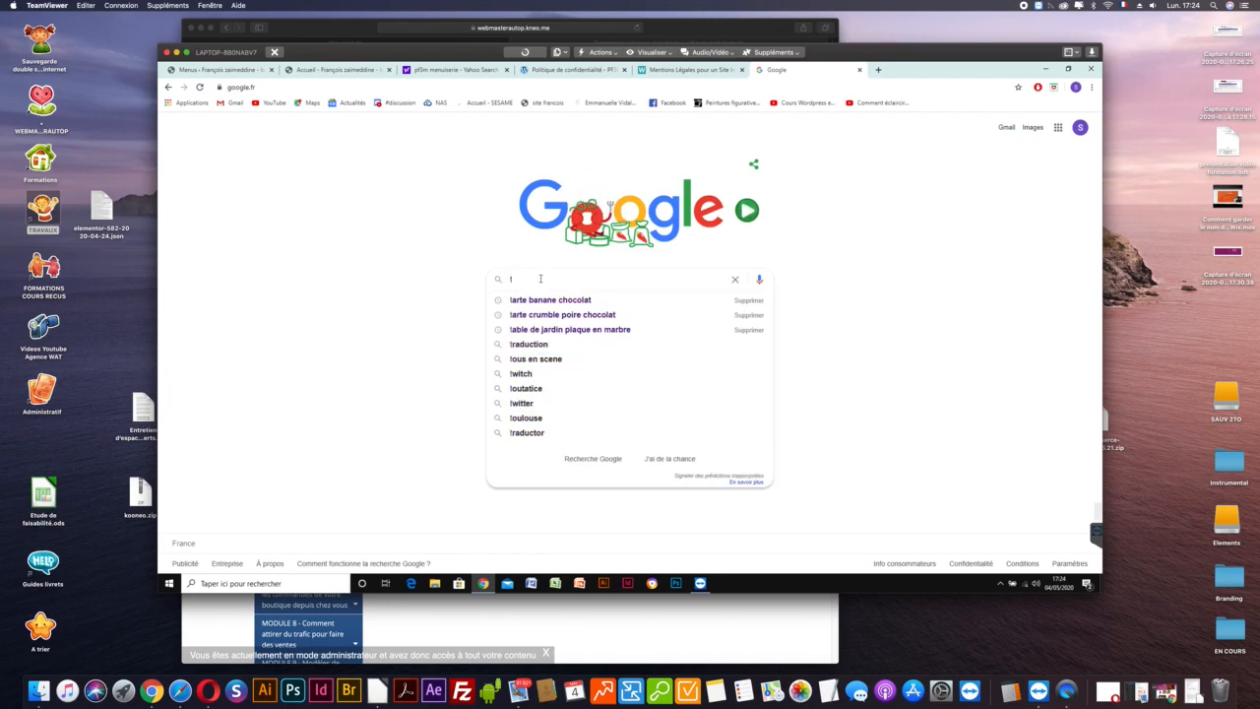
{"action": "key", "text": "BackSpace"}
{"action": "type", "text": "achat m"}
{"action": "type", "text": "om de domaine"}
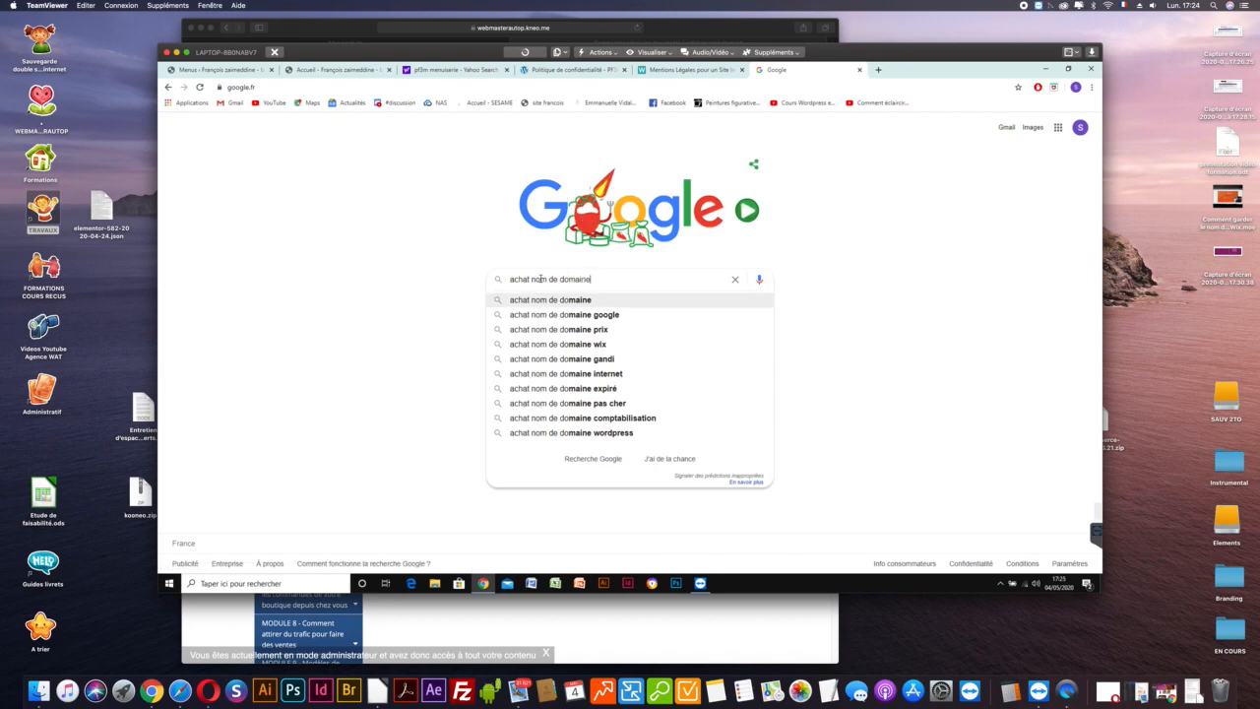
{"action": "key", "text": "Return"}
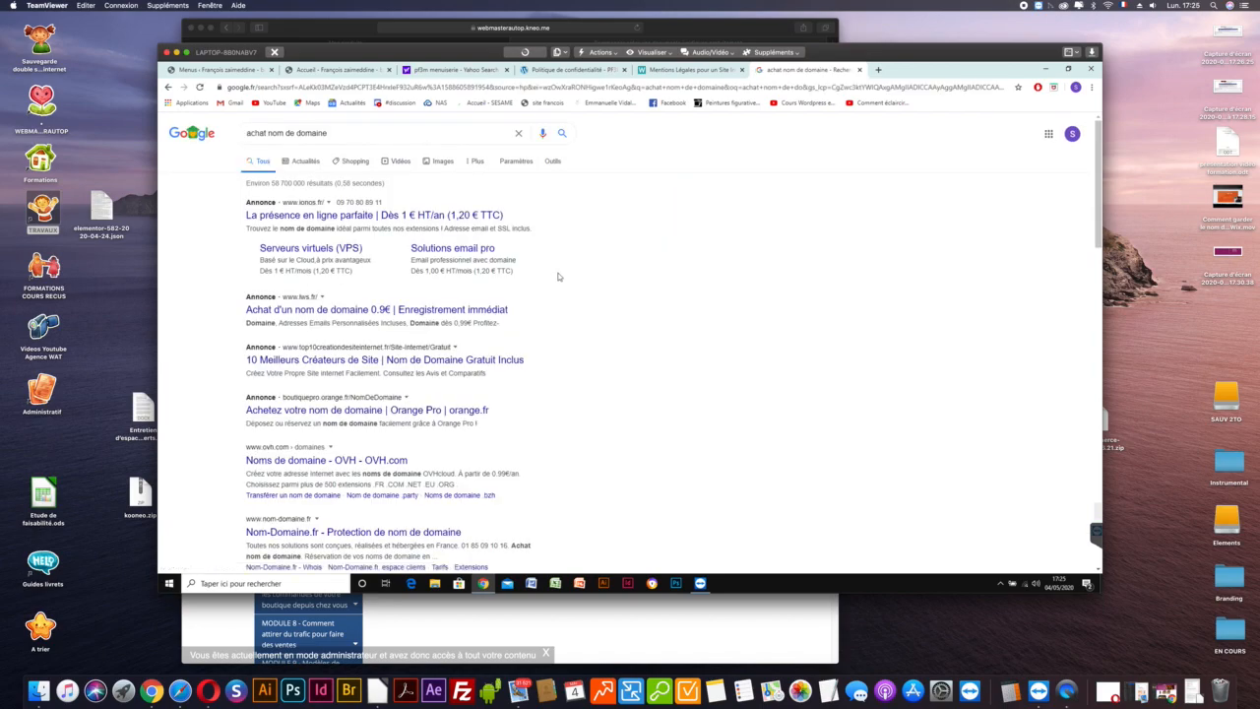
{"action": "scroll", "coordinate": [557, 277], "scroll_direction": "down", "scroll_amount": 1}
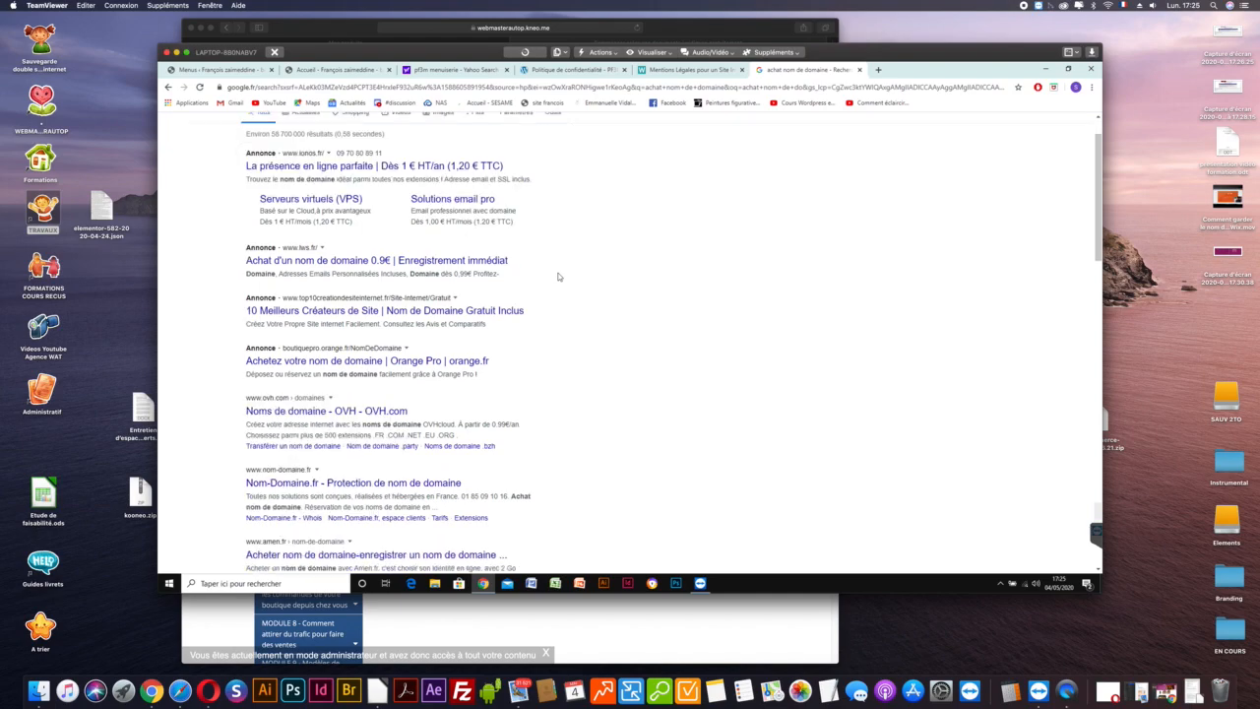
{"action": "left_click", "coordinate": [353, 411]}
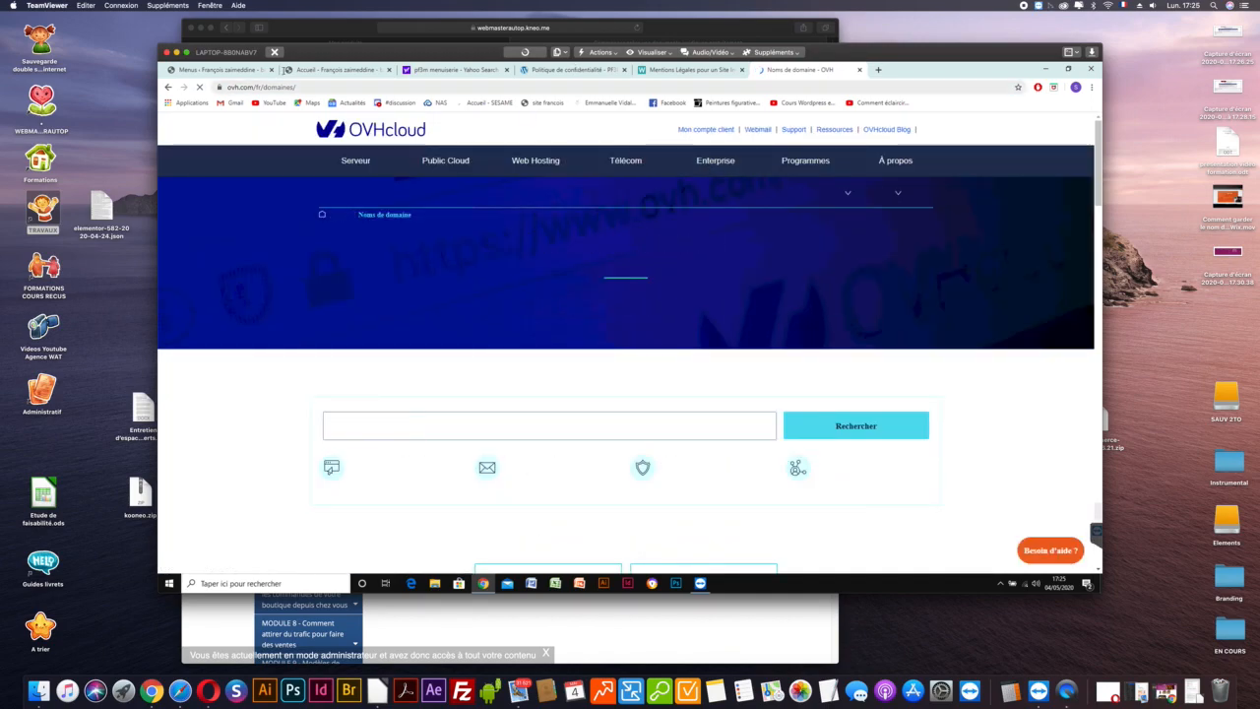
Check the availability of the domain name morceaudhistoire.fr on OVH, based on the slogan on the site's home page.
{"action": "left_click", "coordinate": [338, 71]}
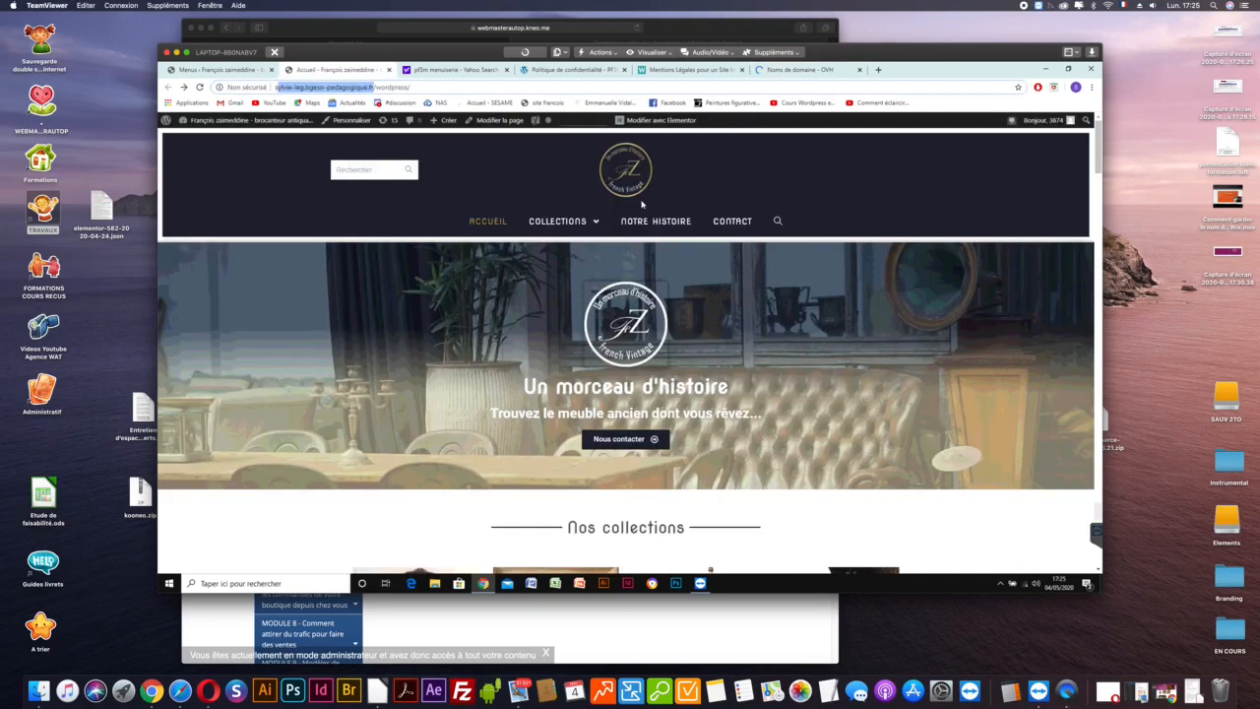
{"action": "left_click", "coordinate": [788, 71]}
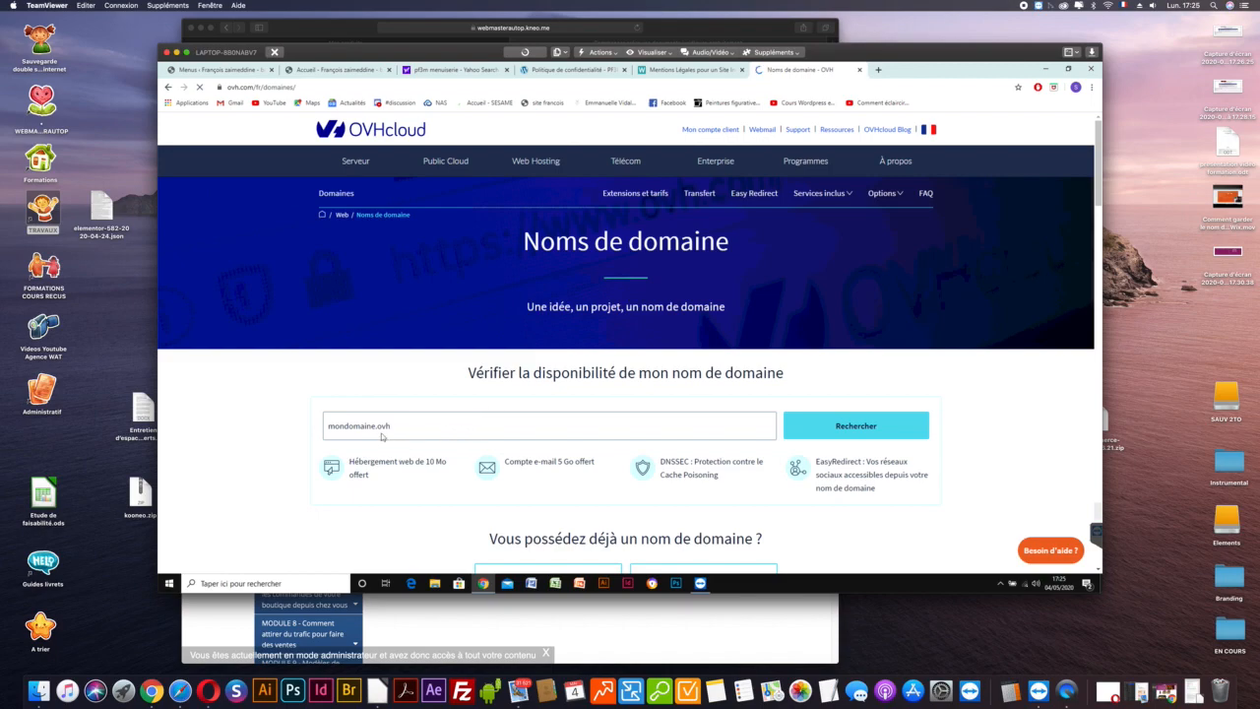
{"action": "type", "text": "morceaudhistoire.fr"}
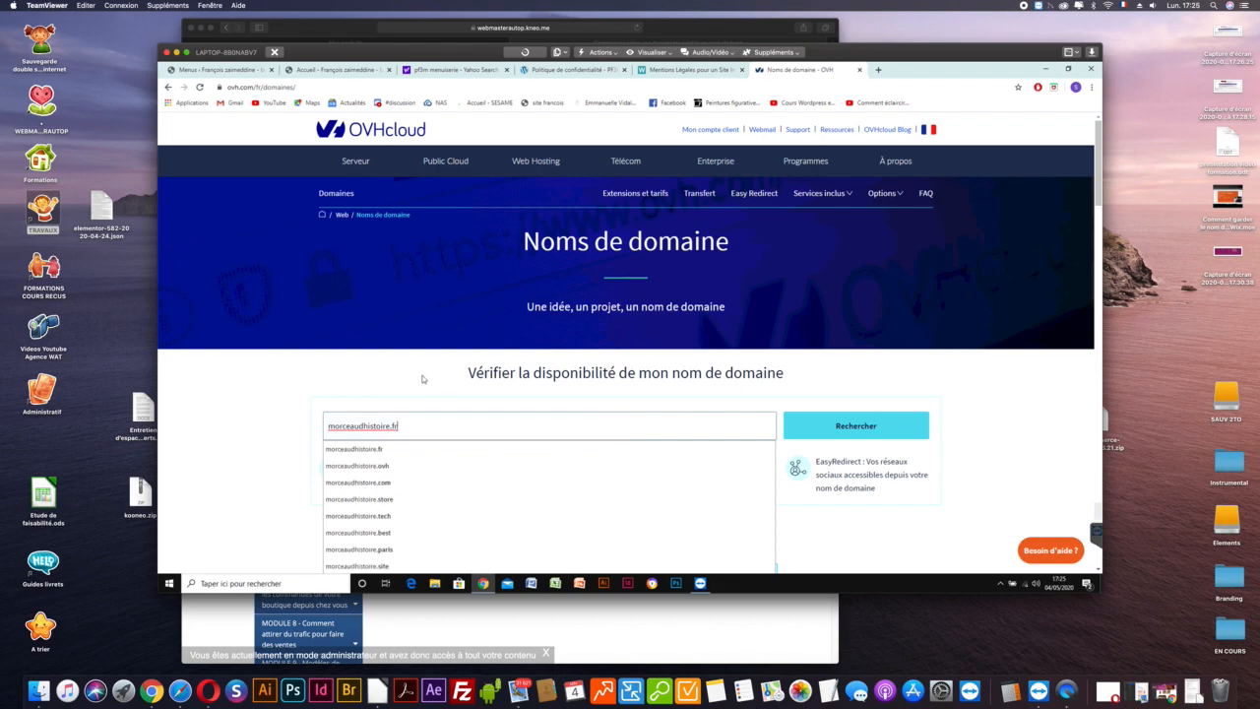
{"action": "left_click", "coordinate": [365, 451]}
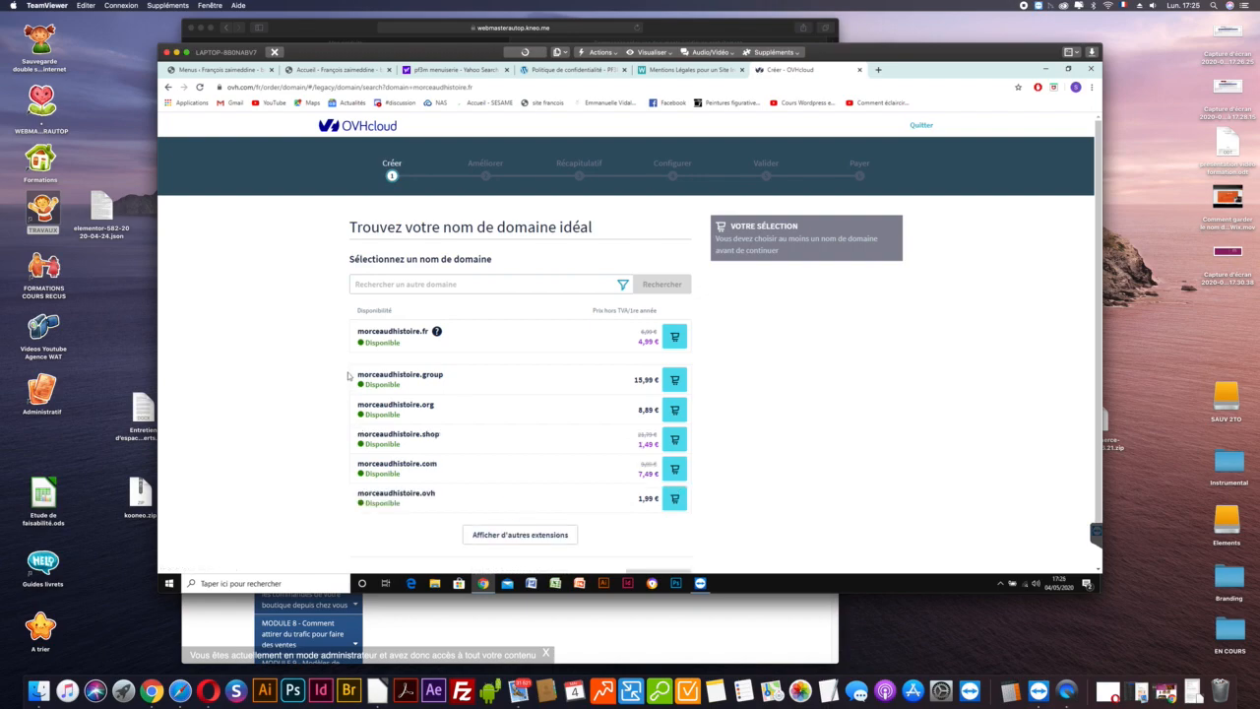
Try spelling variants of morceaudhistoire.fr in the domain search, replacing the "d" with a hyphen or leaving it out.
{"action": "left_click", "coordinate": [382, 283]}
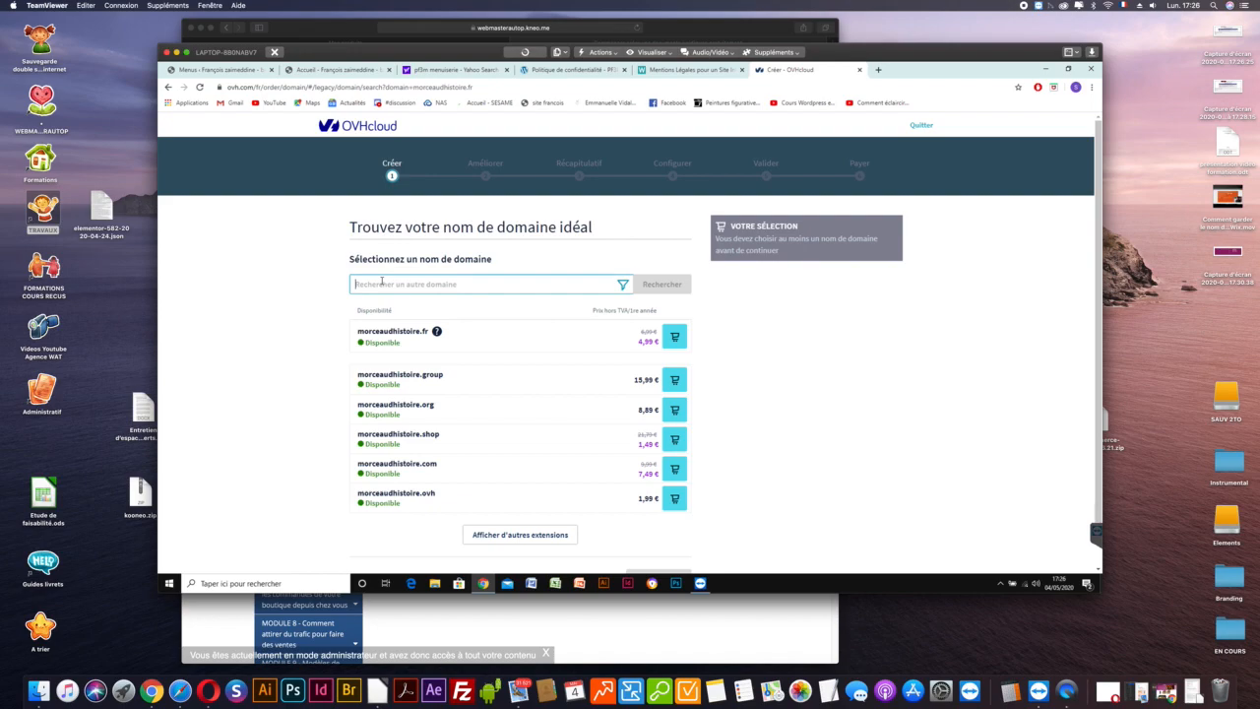
{"action": "type", "text": "mor"}
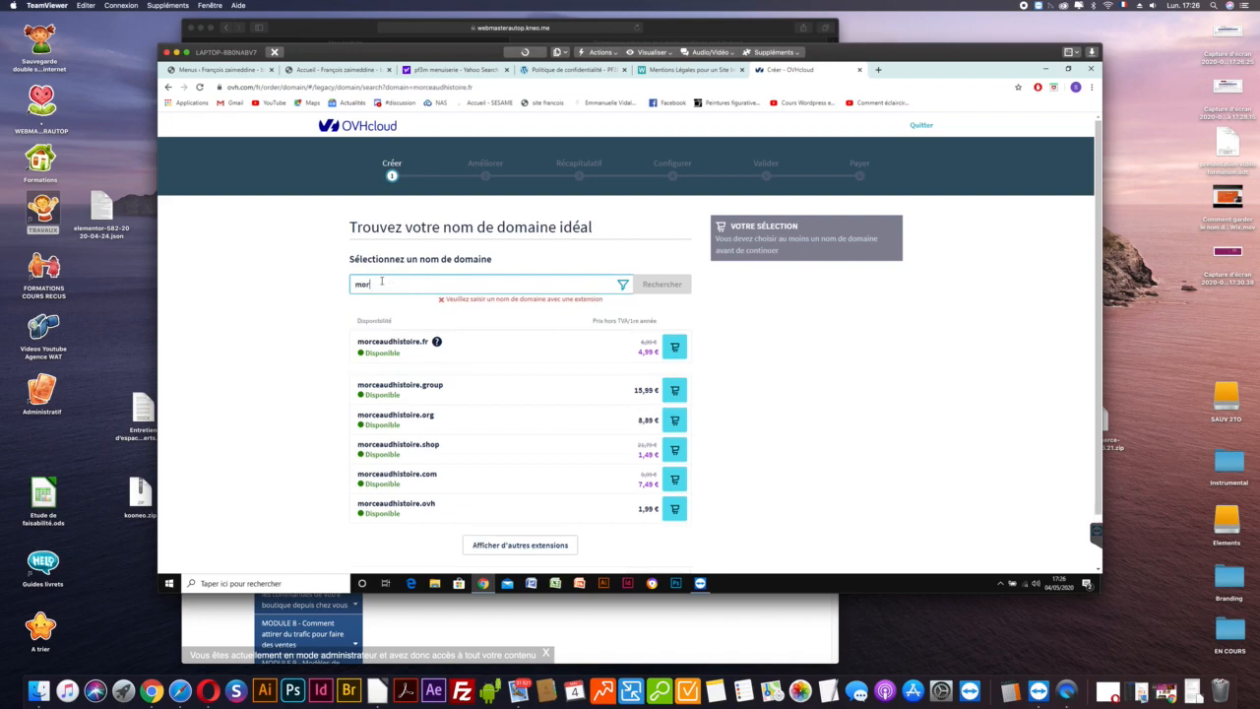
{"action": "type", "text": "ceaudhistoire.fr"}
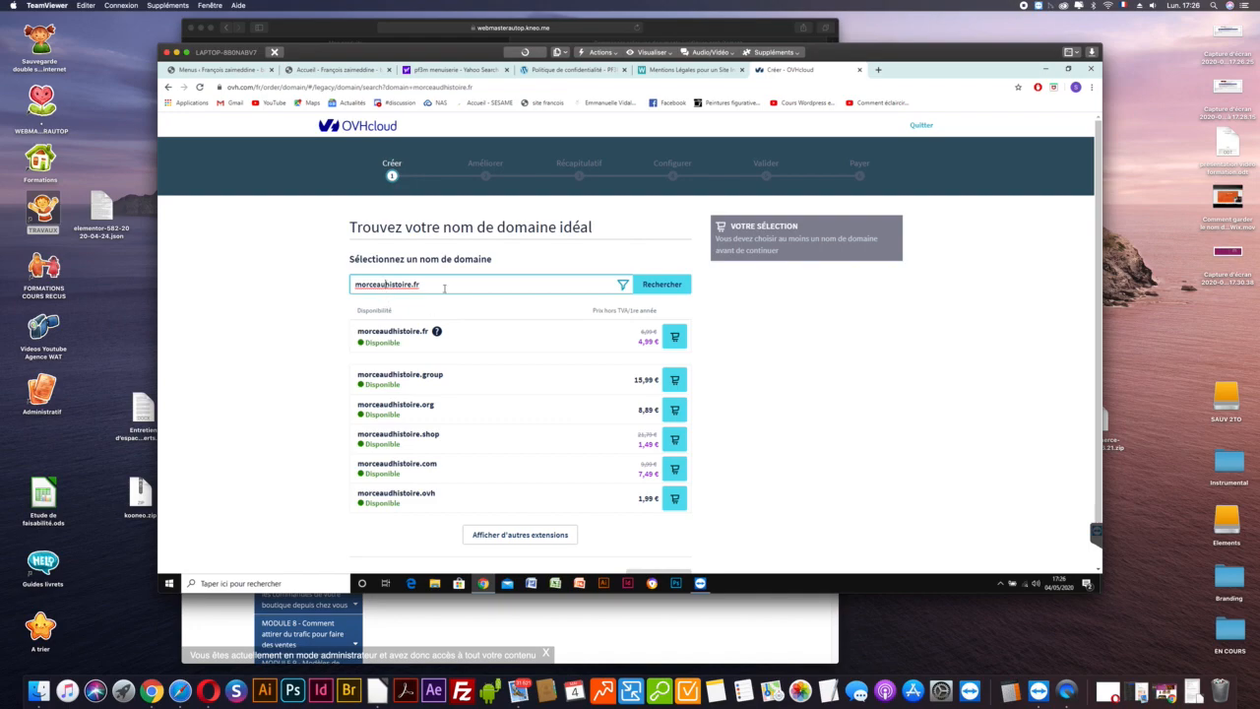
{"action": "type", "text": "-"}
{"action": "key", "text": "BackSpace"}
{"action": "type", "text": "d"}
{"action": "key", "text": "BackSpace"}
{"action": "type", "text": "-"}
{"action": "key", "text": "BackSpace"}
{"action": "type", "text": "d"}
{"action": "key", "text": "BackSpace"}
{"action": "type", "text": "d"}
{"action": "key", "text": "BackSpace"}
{"action": "key", "text": "BackSpace"}
{"action": "type", "text": "d"}
{"action": "key", "text": "BackSpace"}
Add morceaudhistoire.fr to the order with the free DNSSEC option and continue to the web hosting configuration.
{"action": "left_click", "coordinate": [674, 338]}
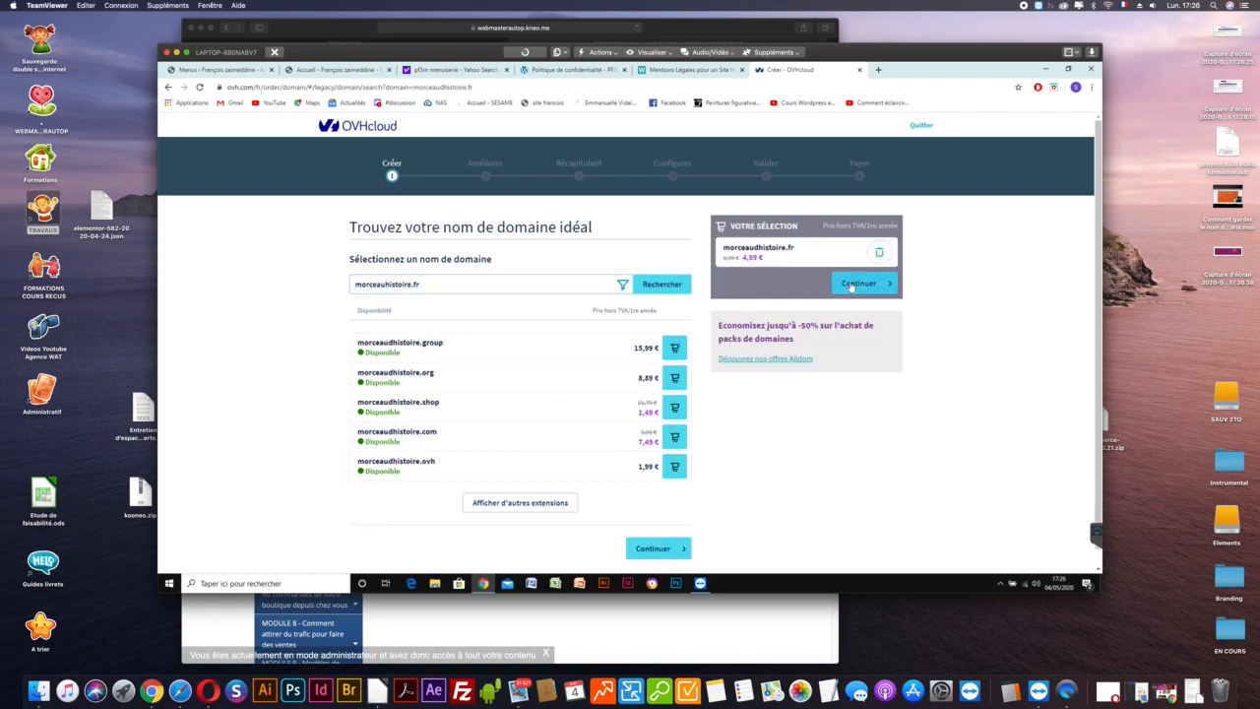
{"action": "left_click", "coordinate": [854, 284]}
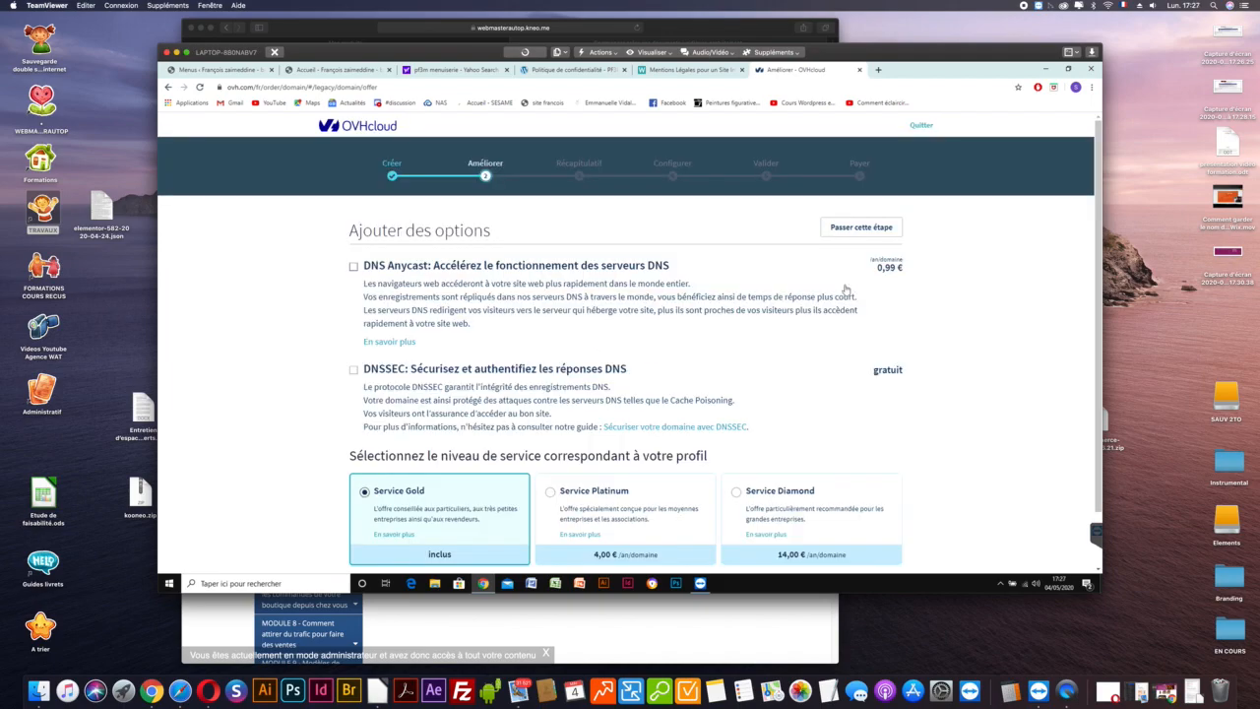
{"action": "scroll", "coordinate": [270, 448], "scroll_direction": "down", "scroll_amount": 1}
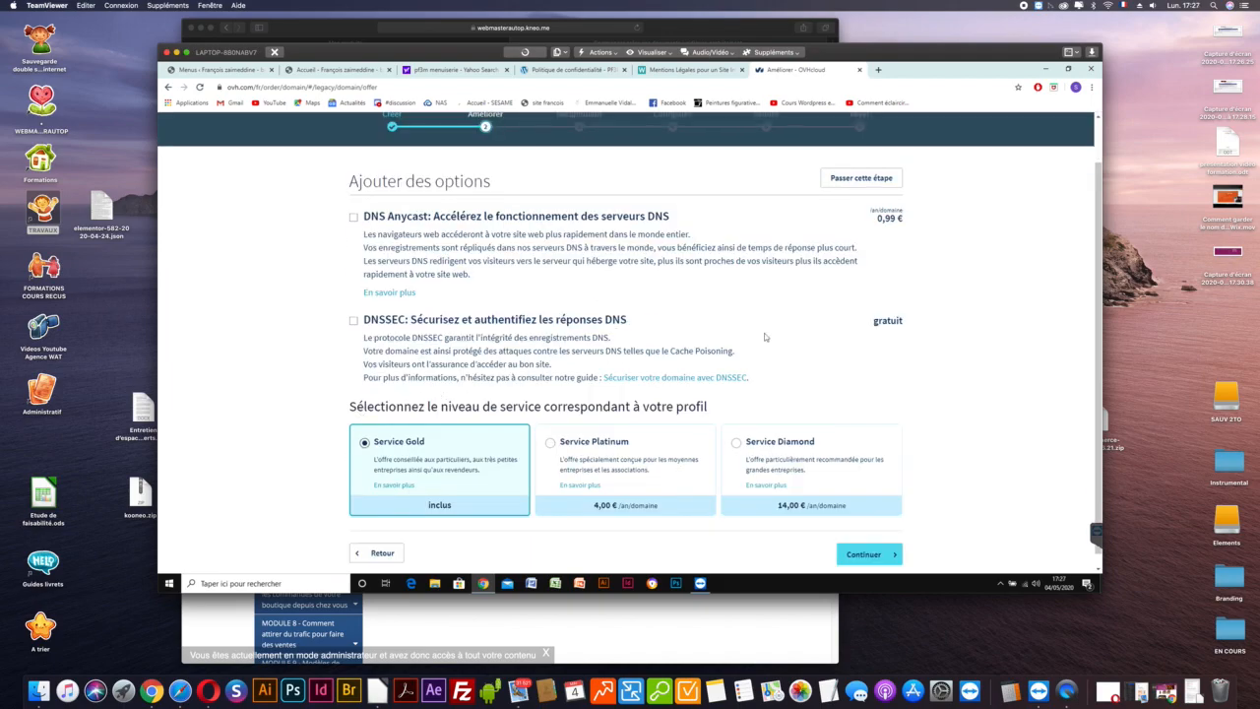
{"action": "left_click", "coordinate": [353, 320]}
{"action": "scroll", "coordinate": [264, 415], "scroll_direction": "down", "scroll_amount": 1}
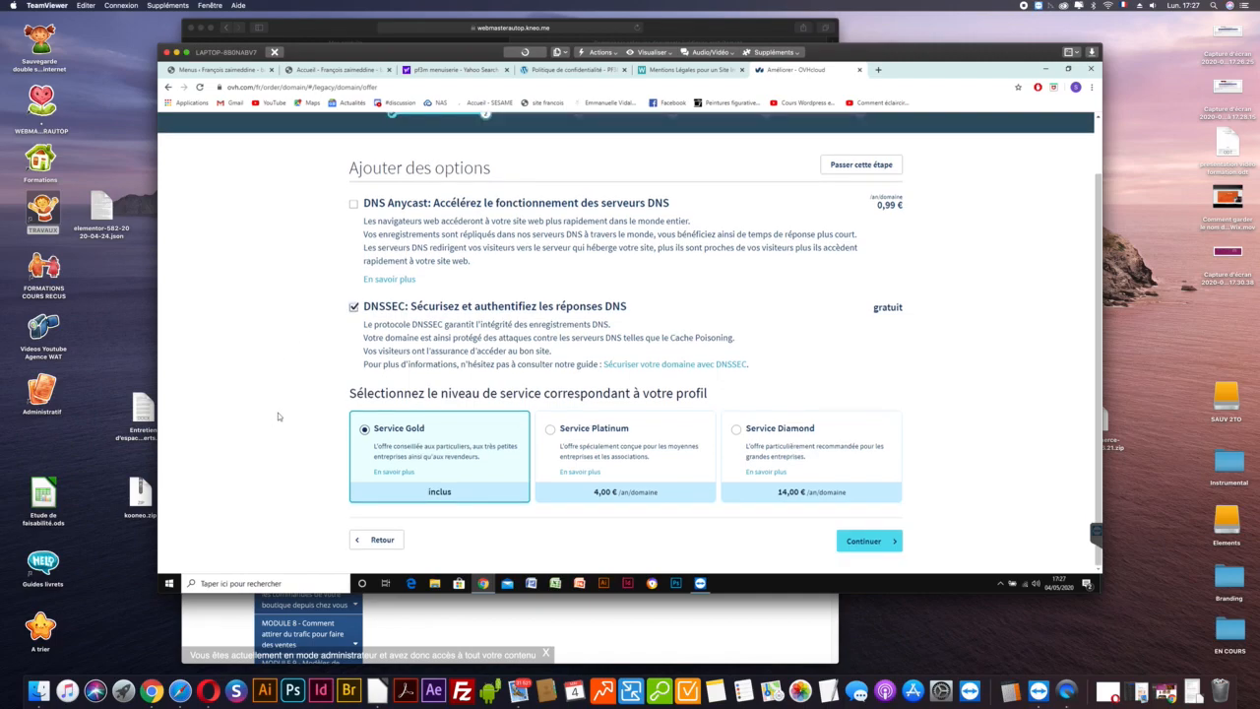
{"action": "left_click", "coordinate": [864, 543]}
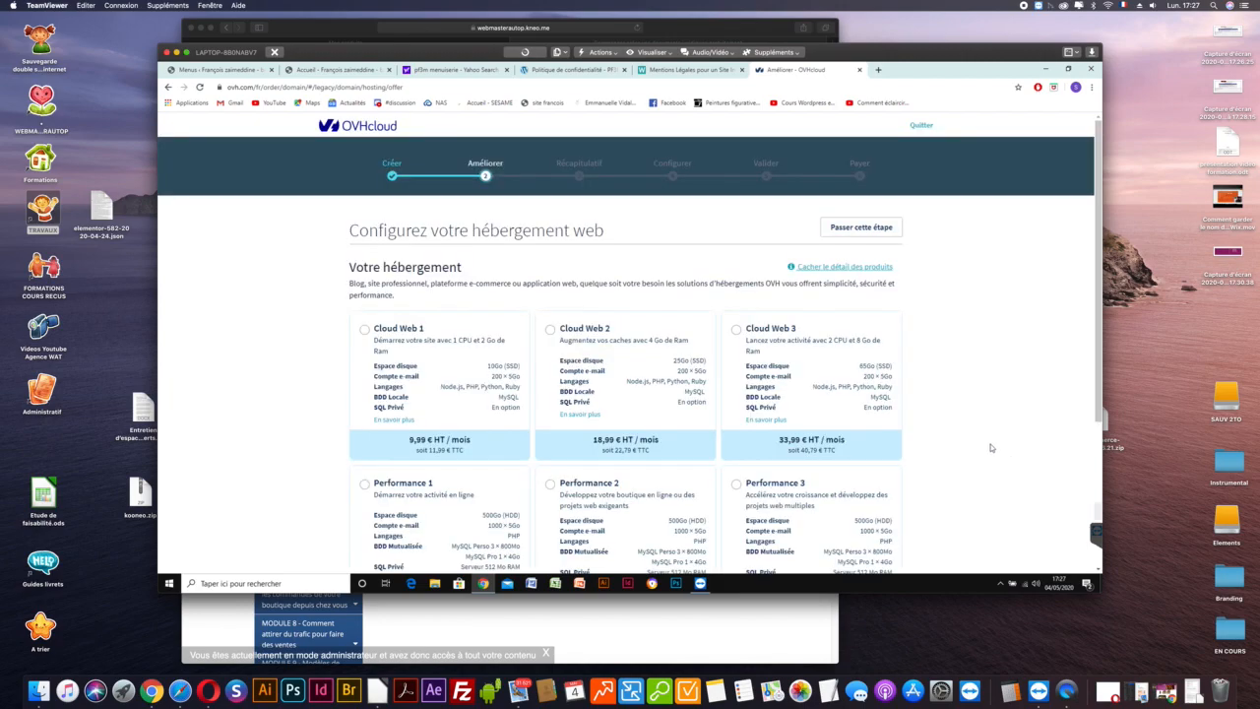
Show the additional hosting offers and select the Perso plan at 2,99 € HT per month.
{"action": "scroll", "coordinate": [990, 445], "scroll_direction": "down", "scroll_amount": 3}
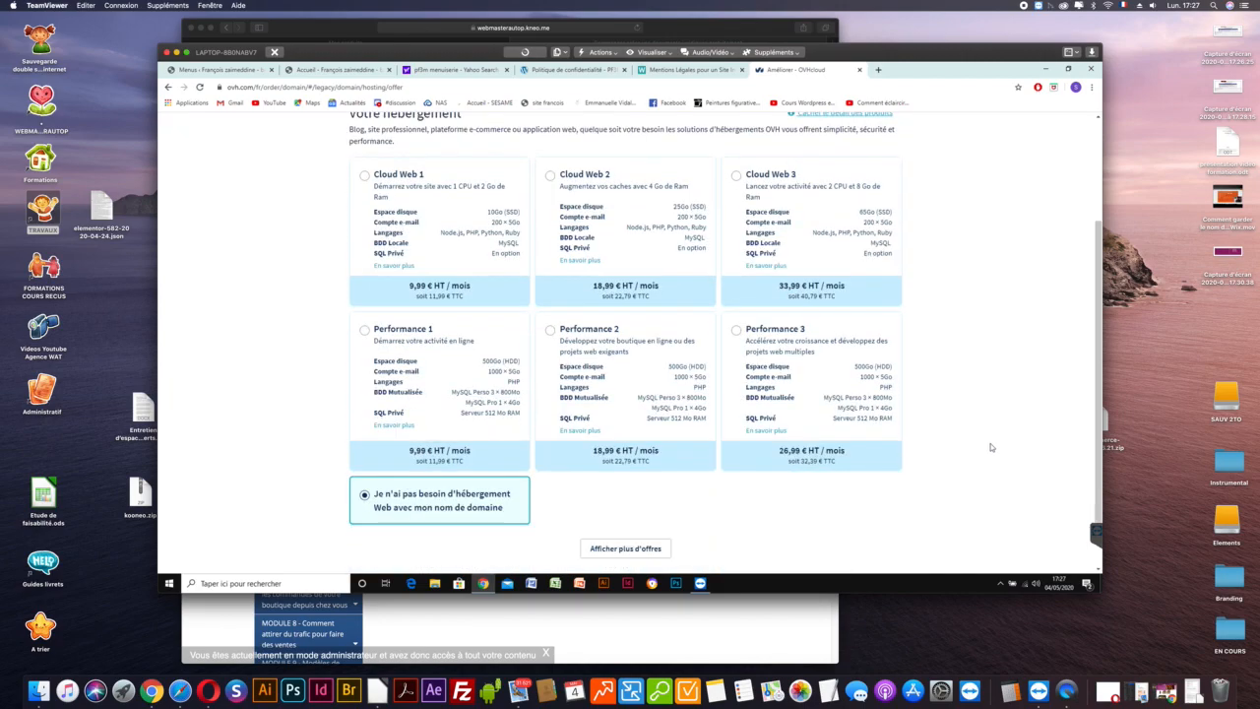
{"action": "scroll", "coordinate": [991, 443], "scroll_direction": "down", "scroll_amount": 1}
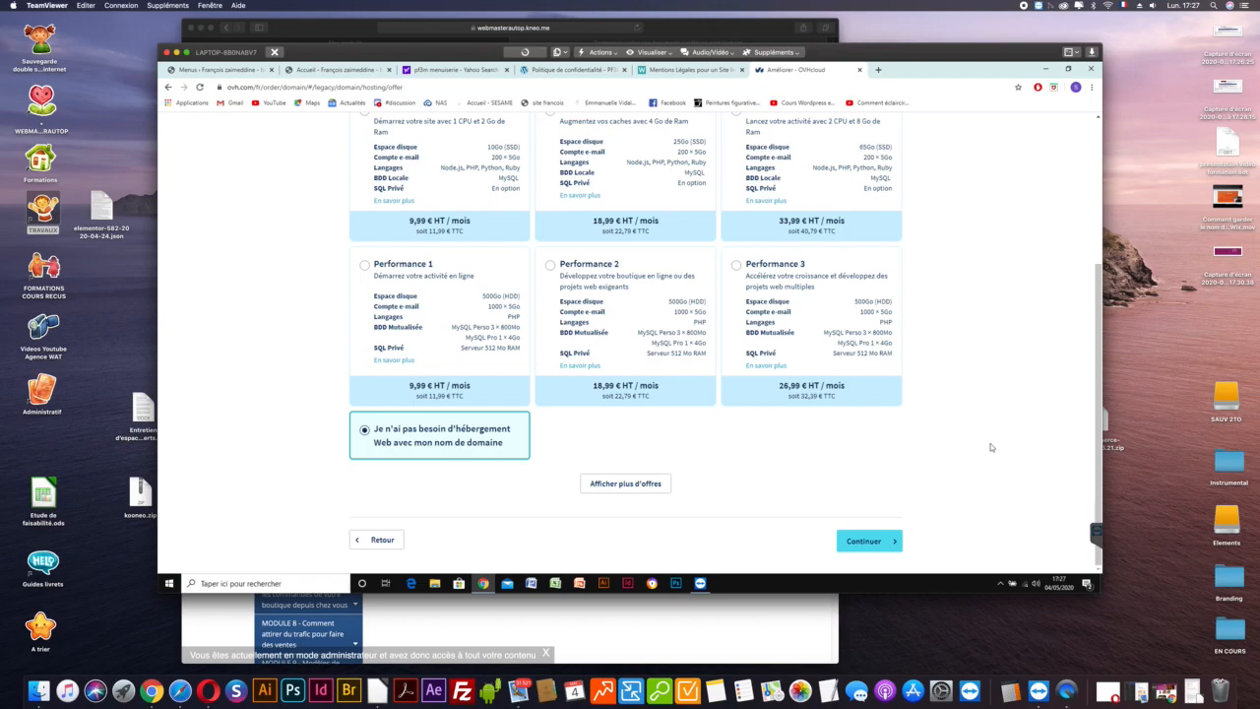
{"action": "left_click", "coordinate": [653, 483]}
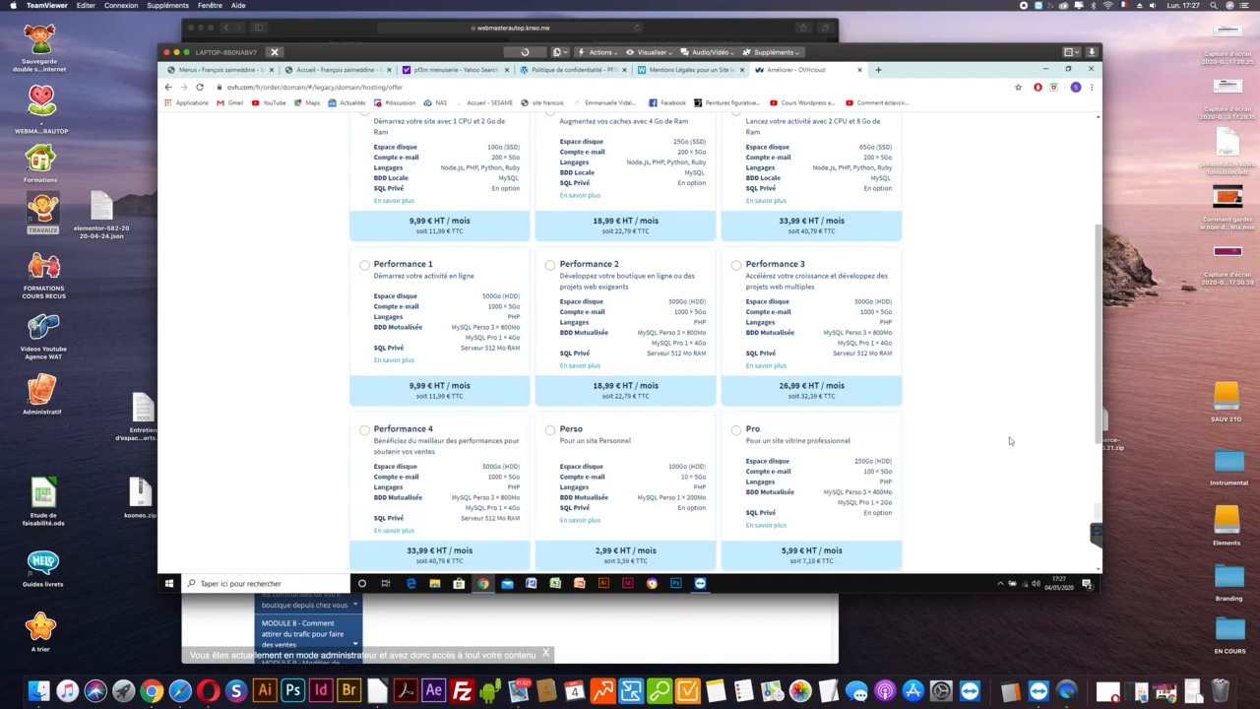
{"action": "scroll", "coordinate": [1010, 442], "scroll_direction": "down", "scroll_amount": 2}
{"action": "scroll", "coordinate": [1010, 442], "scroll_direction": "down", "scroll_amount": 1}
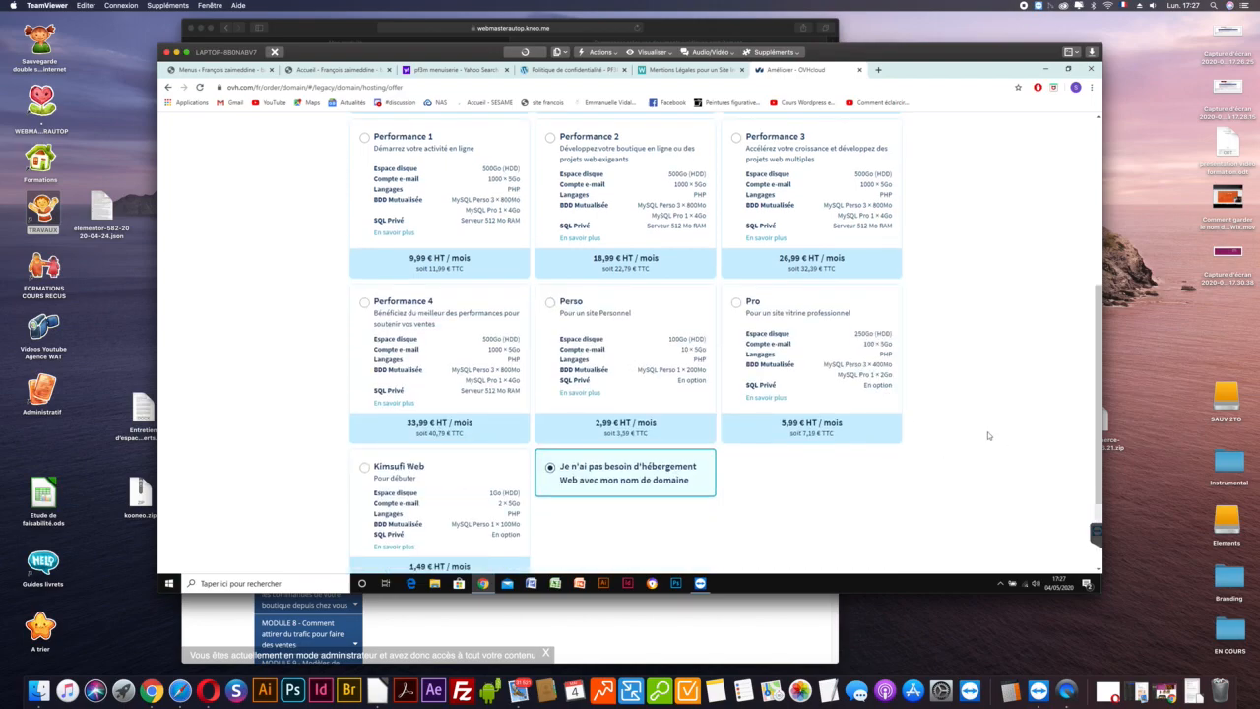
{"action": "left_click", "coordinate": [550, 303]}
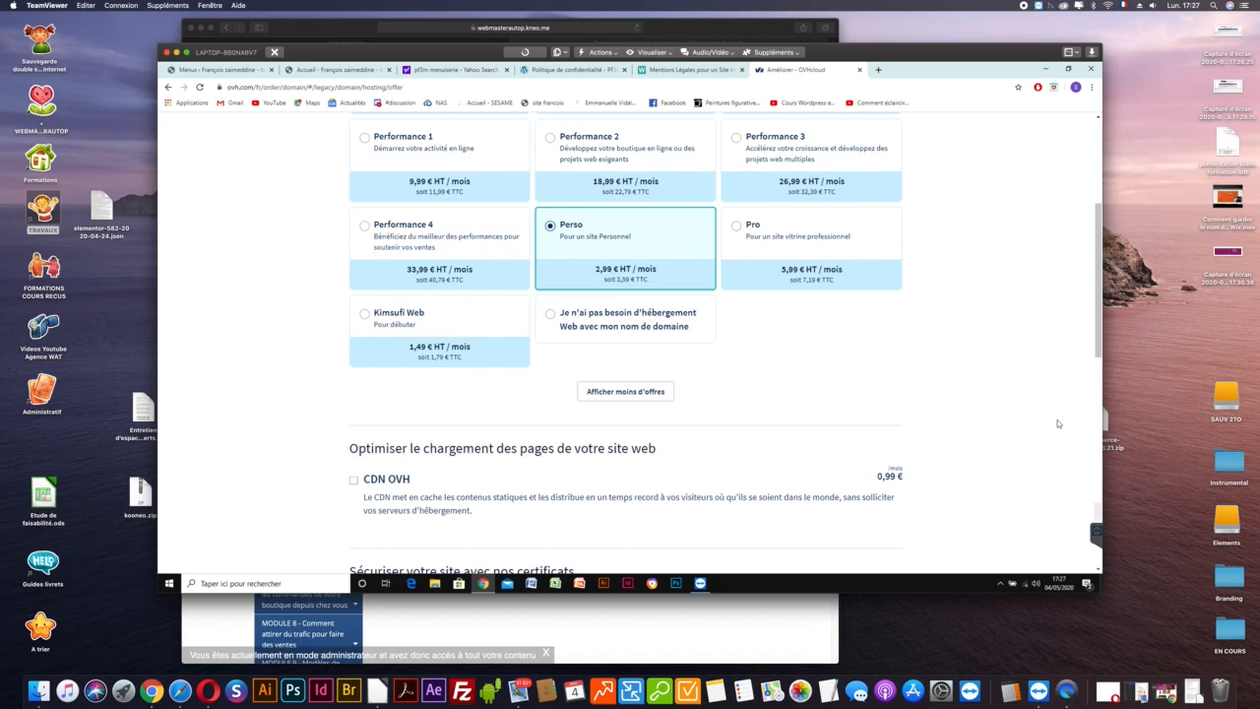
{"action": "scroll", "coordinate": [787, 350], "scroll_direction": "up", "scroll_amount": 1}
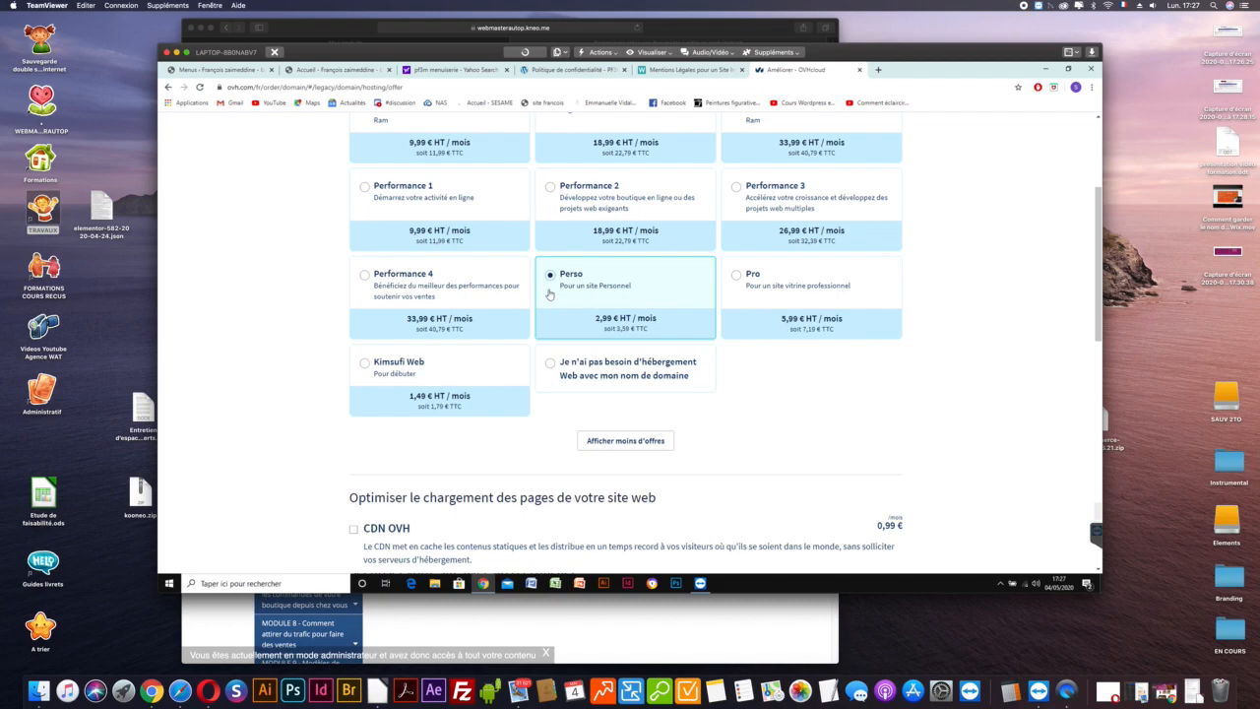
{"action": "scroll", "coordinate": [626, 323], "scroll_direction": "up", "scroll_amount": 2}
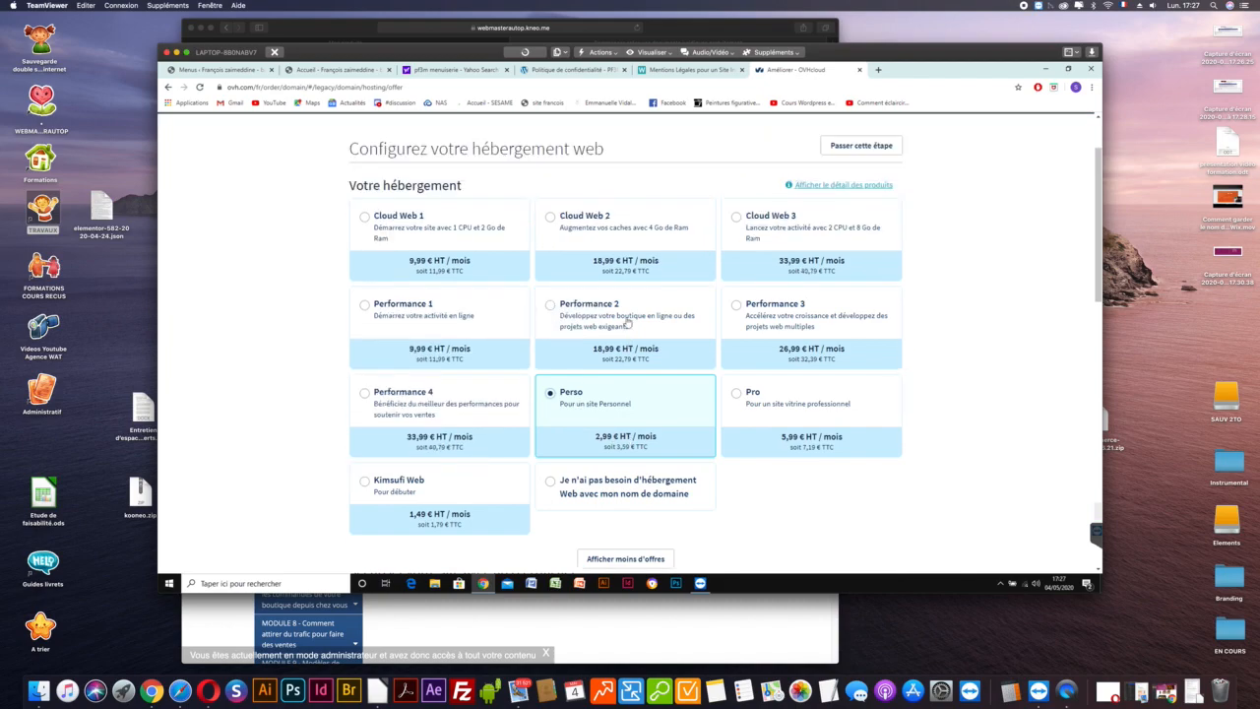
Choose WordPress as the preinstalled content management module and continue to the order summary.
{"action": "scroll", "coordinate": [626, 323], "scroll_direction": "down", "scroll_amount": 3}
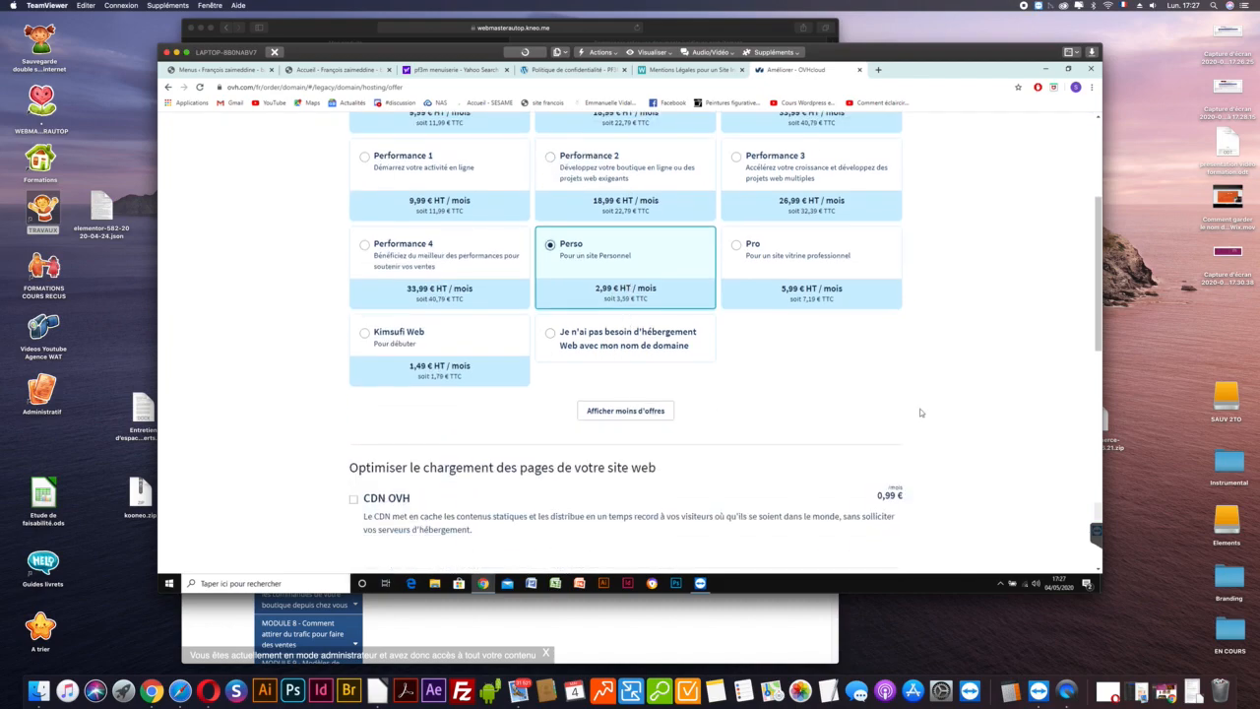
{"action": "scroll", "coordinate": [517, 384], "scroll_direction": "down", "scroll_amount": 2}
{"action": "scroll", "coordinate": [514, 386], "scroll_direction": "down", "scroll_amount": 2}
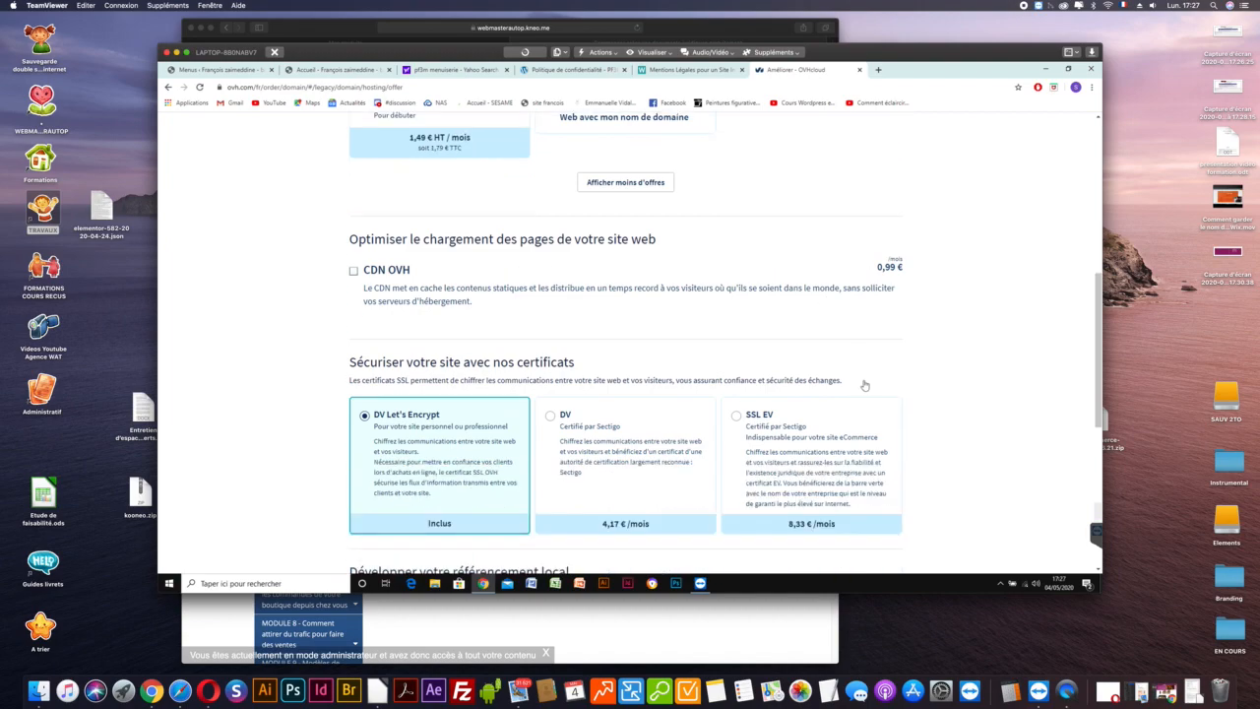
{"action": "scroll", "coordinate": [424, 439], "scroll_direction": "down", "scroll_amount": 3}
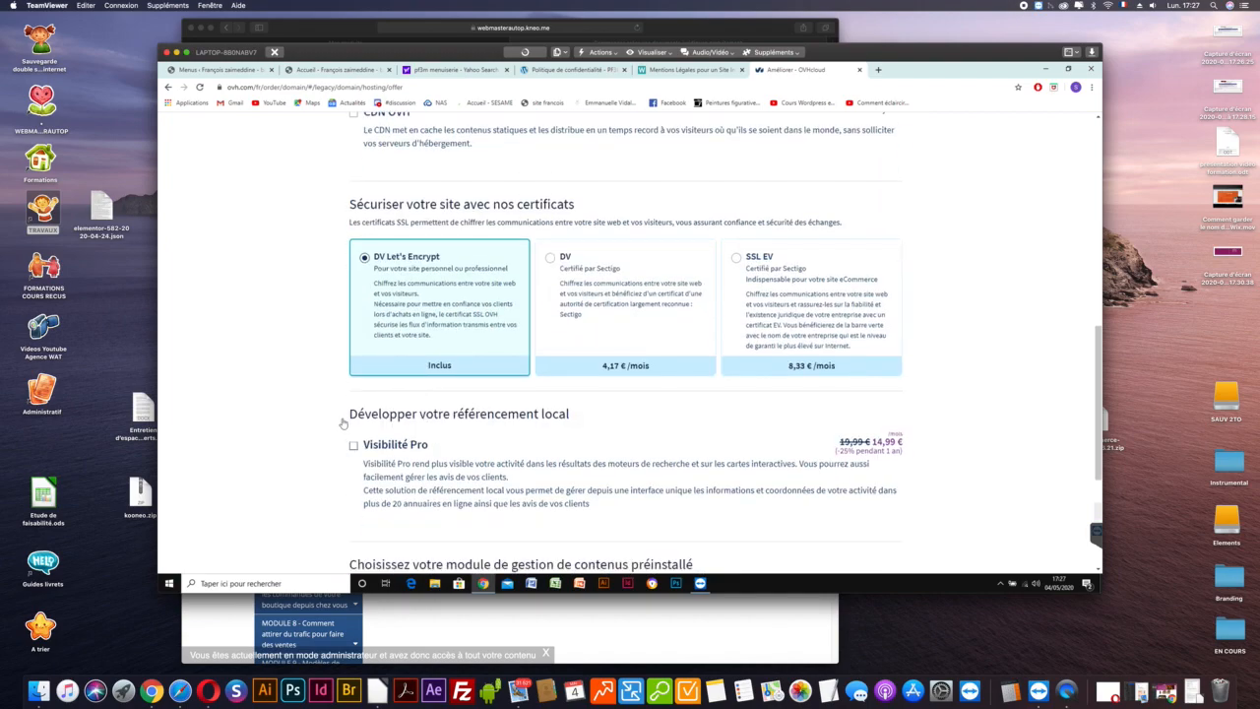
{"action": "scroll", "coordinate": [343, 422], "scroll_direction": "down", "scroll_amount": 4}
{"action": "left_click", "coordinate": [362, 402]}
{"action": "scroll", "coordinate": [277, 392], "scroll_direction": "down", "scroll_amount": 1}
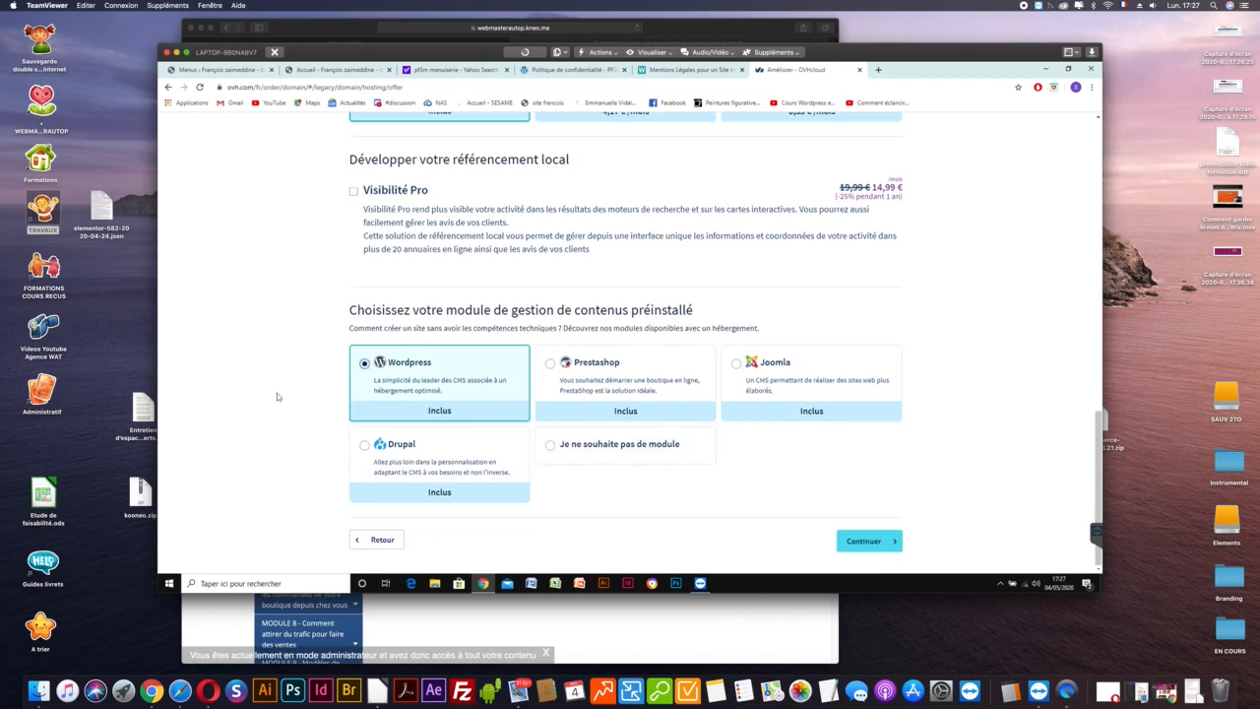
{"action": "left_click", "coordinate": [867, 540]}
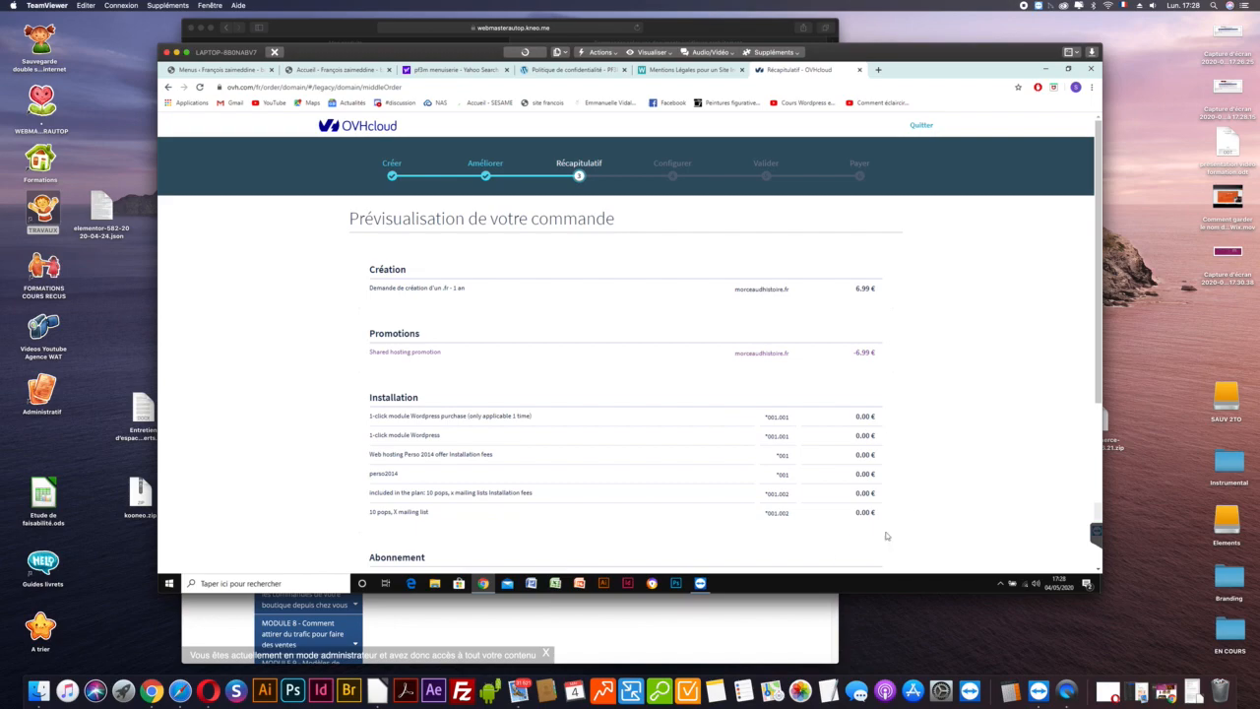
Examine the order preview's domain creation, promotion, installation, subscription and total lines.
{"action": "scroll", "coordinate": [926, 434], "scroll_direction": "down", "scroll_amount": 5}
{"action": "scroll", "coordinate": [926, 438], "scroll_direction": "down", "scroll_amount": 1}
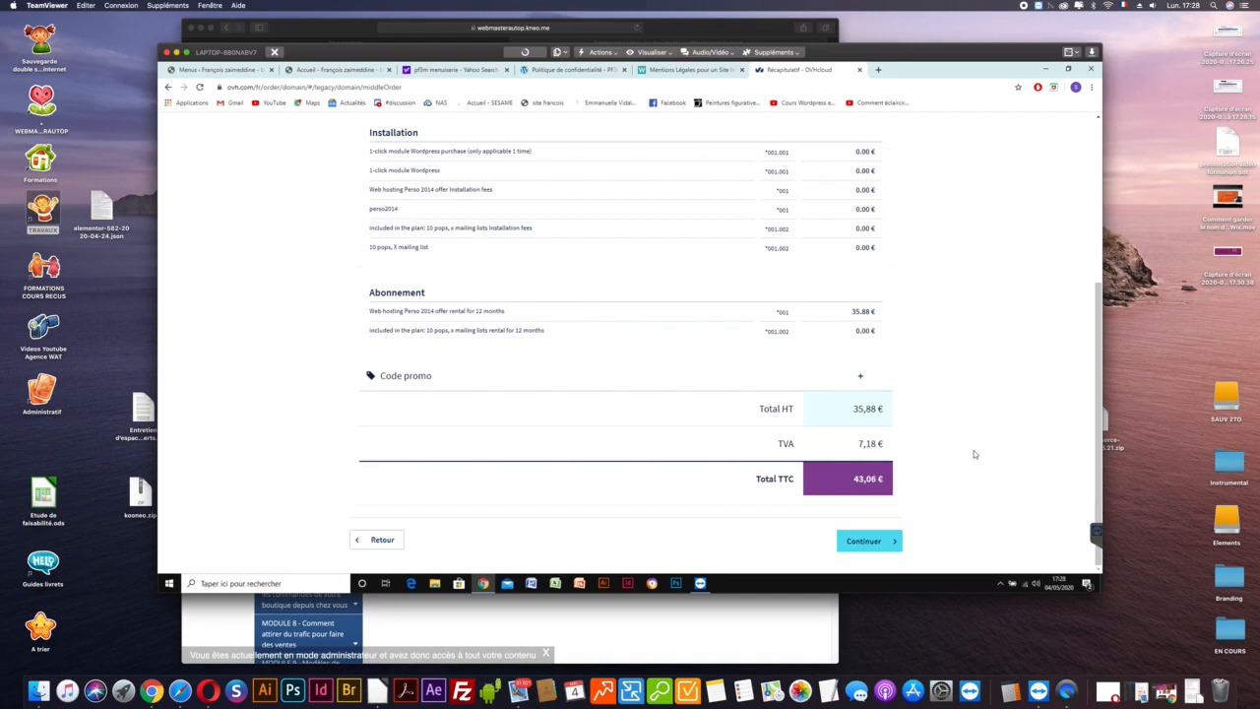
{"action": "scroll", "coordinate": [974, 454], "scroll_direction": "up", "scroll_amount": 2}
{"action": "scroll", "coordinate": [974, 454], "scroll_direction": "down", "scroll_amount": 2}
{"action": "scroll", "coordinate": [958, 455], "scroll_direction": "up", "scroll_amount": 5}
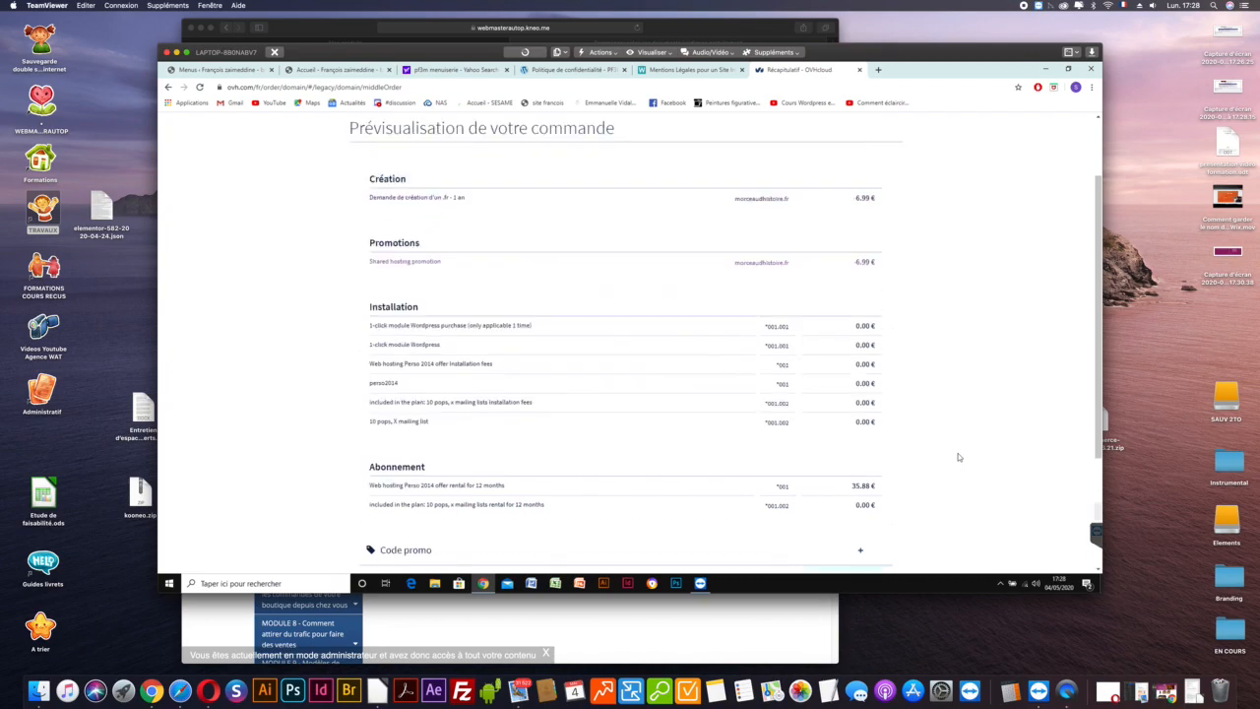
{"action": "scroll", "coordinate": [958, 456], "scroll_direction": "down", "scroll_amount": 3}
{"action": "scroll", "coordinate": [958, 456], "scroll_direction": "up", "scroll_amount": 2}
{"action": "scroll", "coordinate": [958, 456], "scroll_direction": "down", "scroll_amount": 3}
{"action": "scroll", "coordinate": [957, 455], "scroll_direction": "up", "scroll_amount": 3}
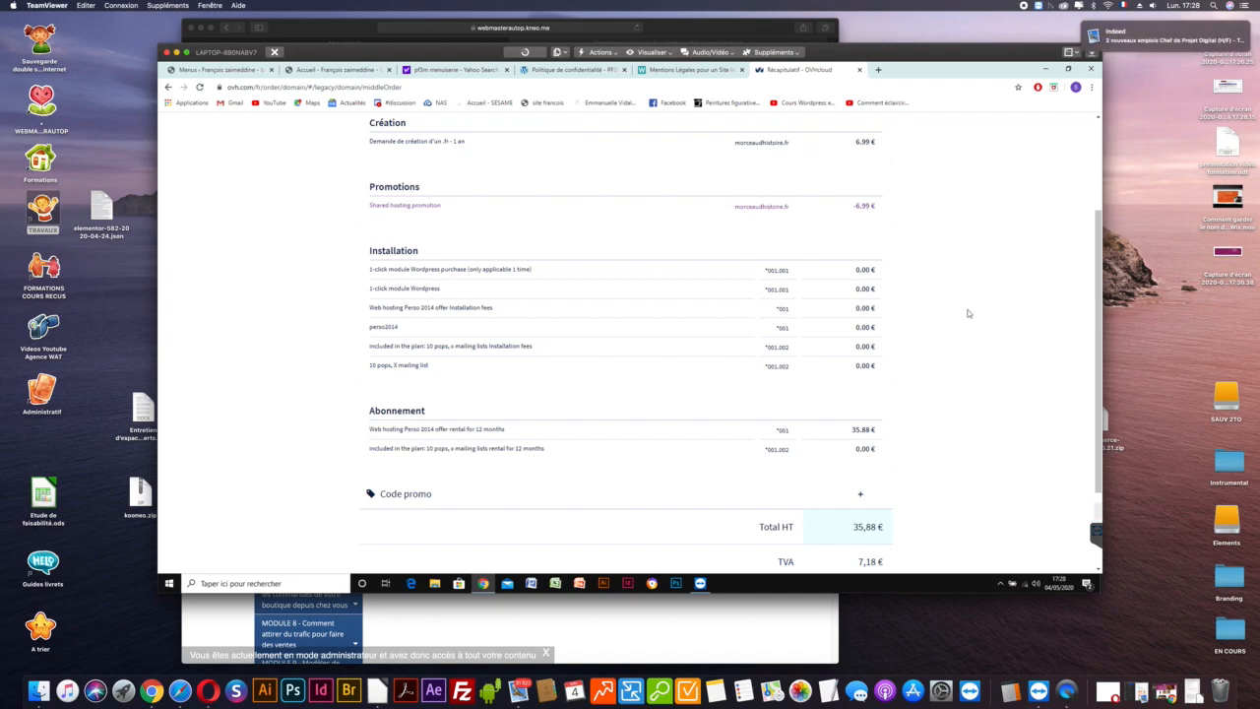
{"action": "scroll", "coordinate": [968, 313], "scroll_direction": "up", "scroll_amount": 1}
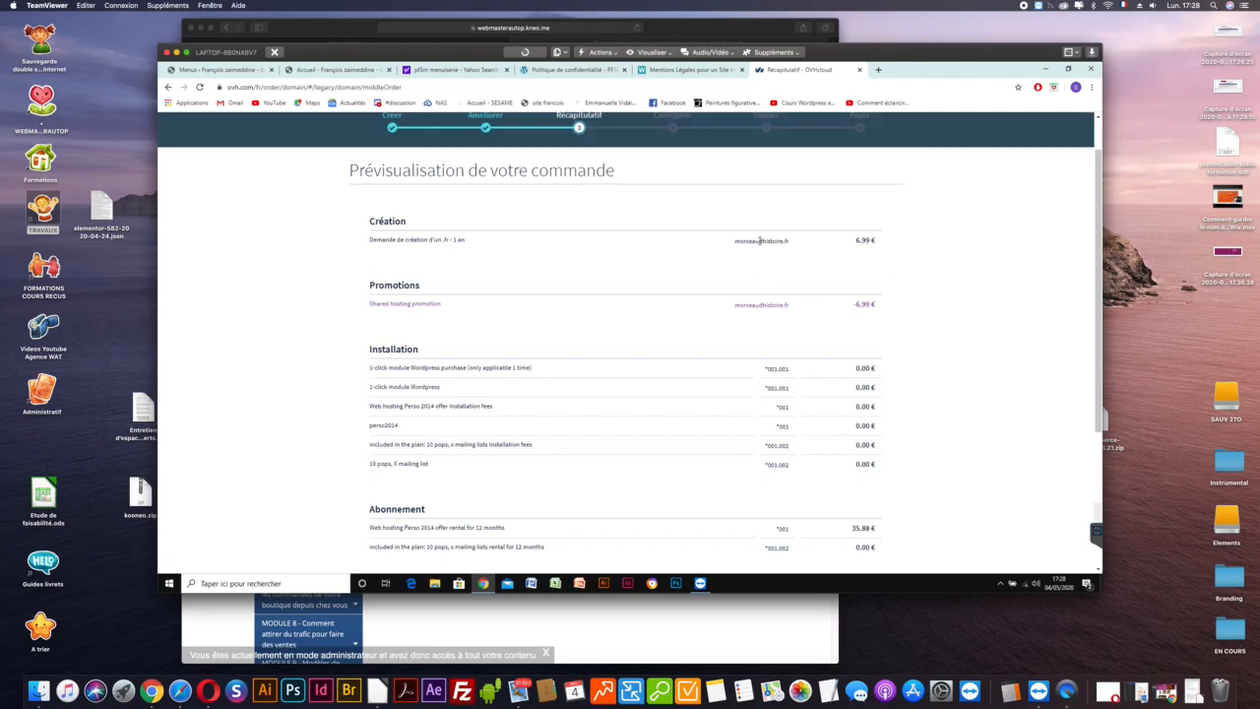
Examine the order preview down to its pre-tax, VAT and tax-inclusive total lines.
{"action": "scroll", "coordinate": [1018, 343], "scroll_direction": "down", "scroll_amount": 2}
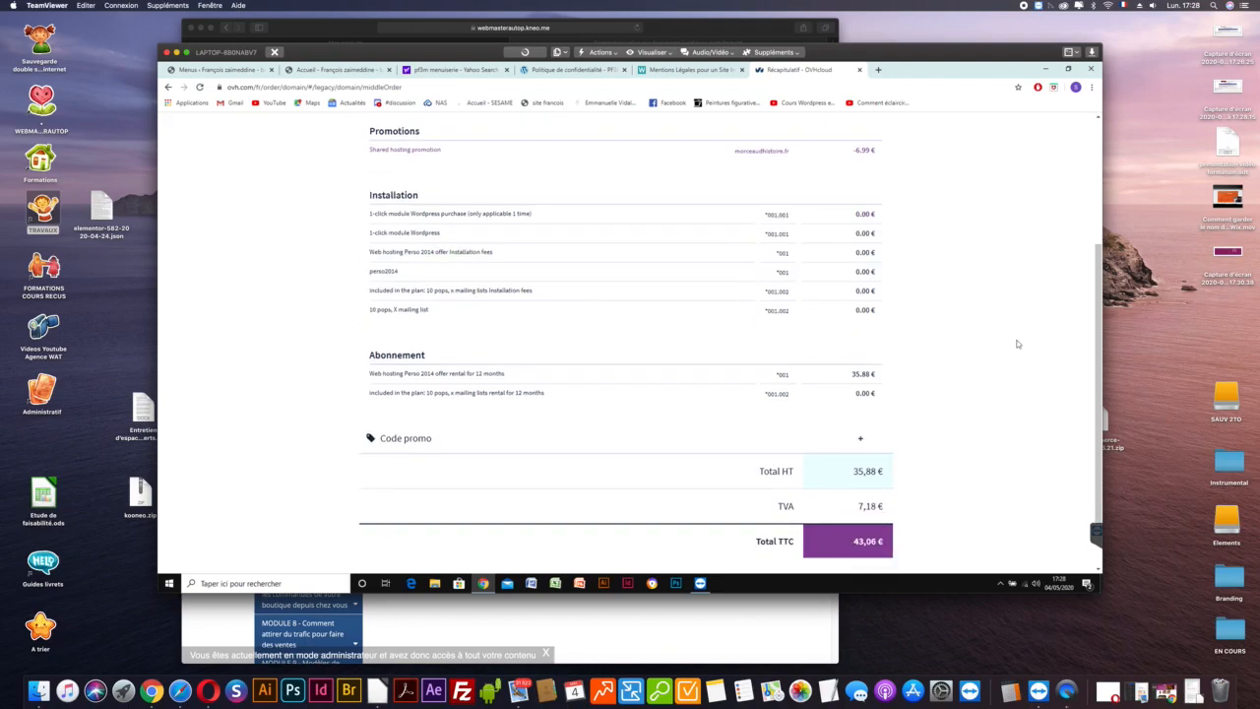
{"action": "scroll", "coordinate": [1018, 343], "scroll_direction": "down", "scroll_amount": 1}
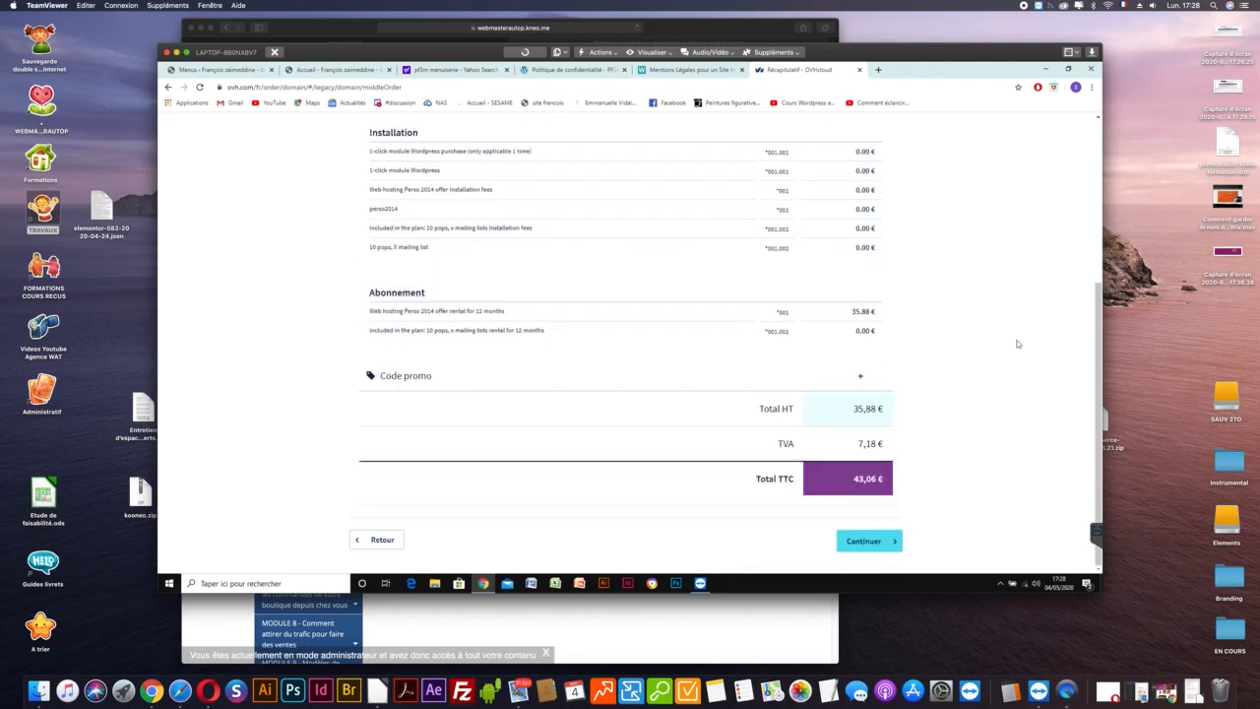
{"action": "scroll", "coordinate": [1018, 343], "scroll_direction": "up", "scroll_amount": 2}
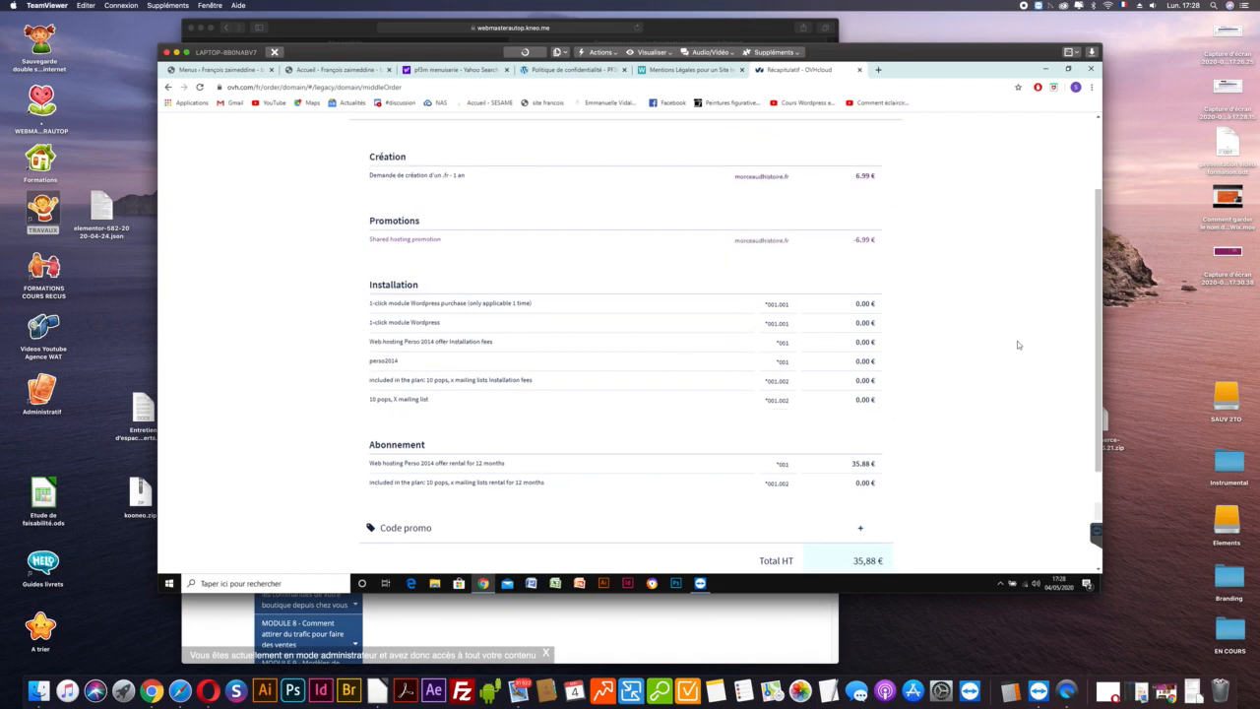
{"action": "scroll", "coordinate": [1018, 343], "scroll_direction": "down", "scroll_amount": 2}
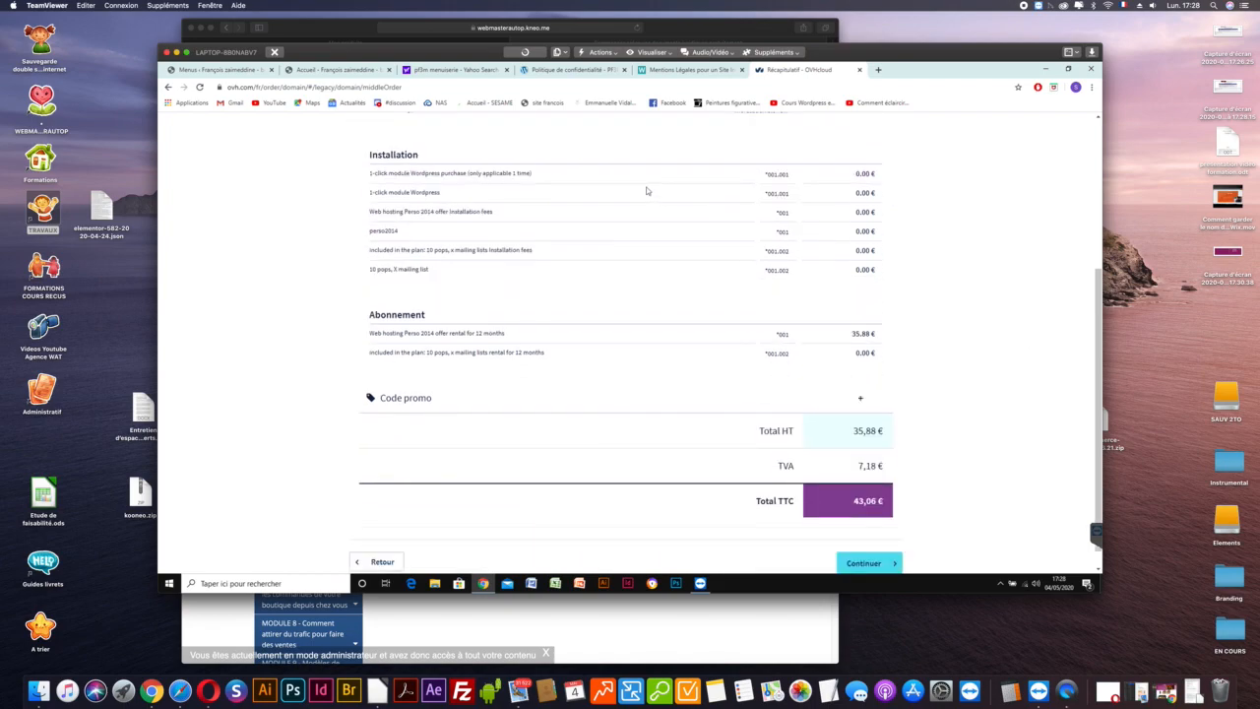
Compare the OVH order preview with the site's WordPress administration and its current home page.
{"action": "left_click", "coordinate": [216, 70]}
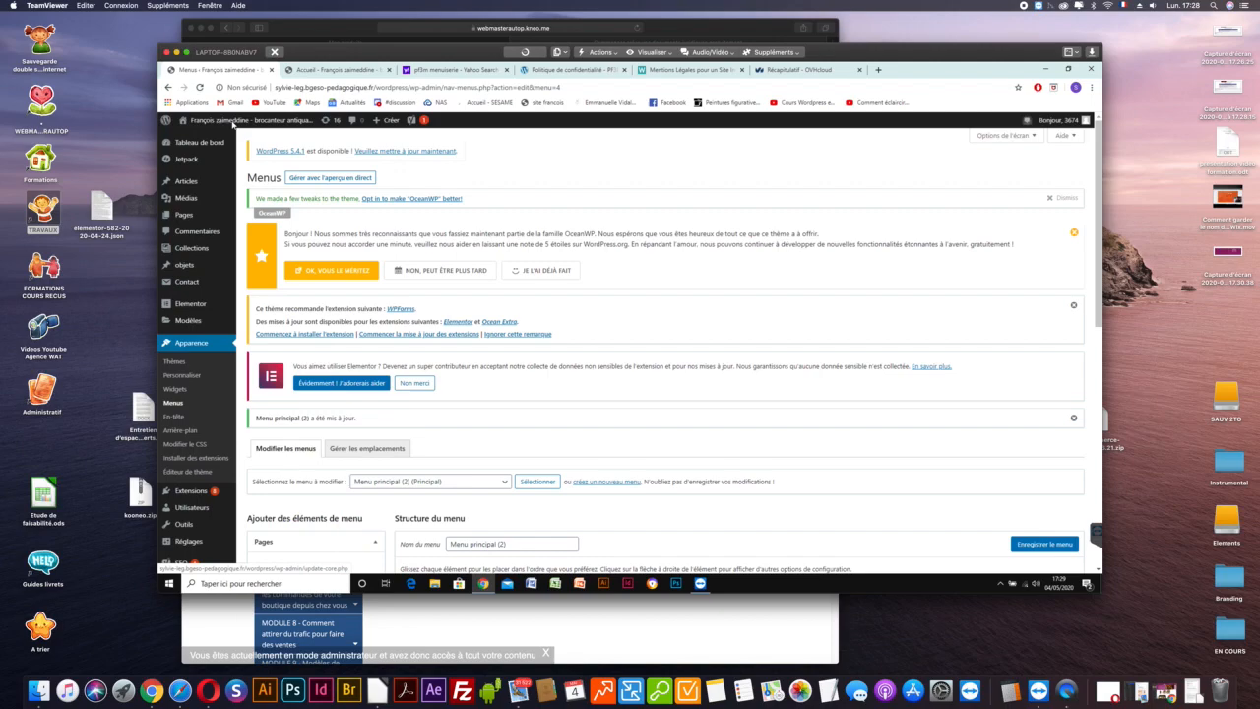
{"action": "mouse_move", "coordinate": [233, 125]}
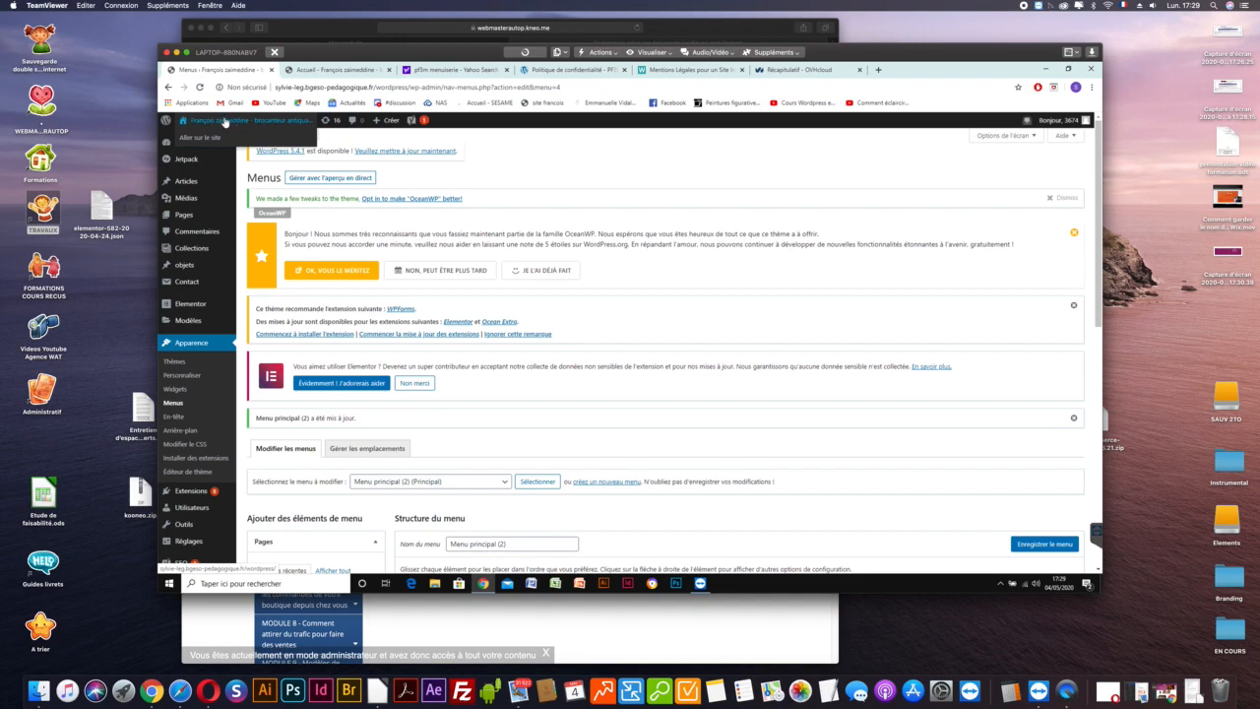
{"action": "left_click", "coordinate": [779, 71]}
{"action": "scroll", "coordinate": [947, 404], "scroll_direction": "down", "scroll_amount": 1}
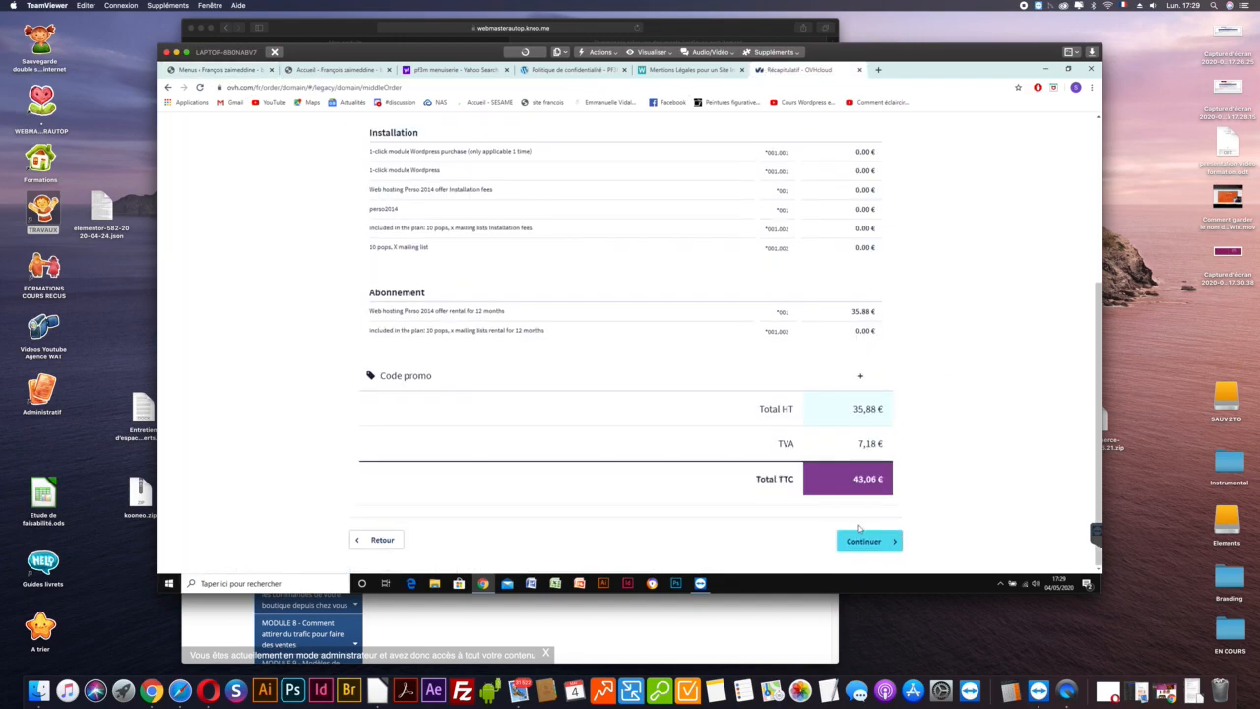
{"action": "scroll", "coordinate": [908, 394], "scroll_direction": "up", "scroll_amount": 3}
{"action": "scroll", "coordinate": [905, 394], "scroll_direction": "up", "scroll_amount": 3}
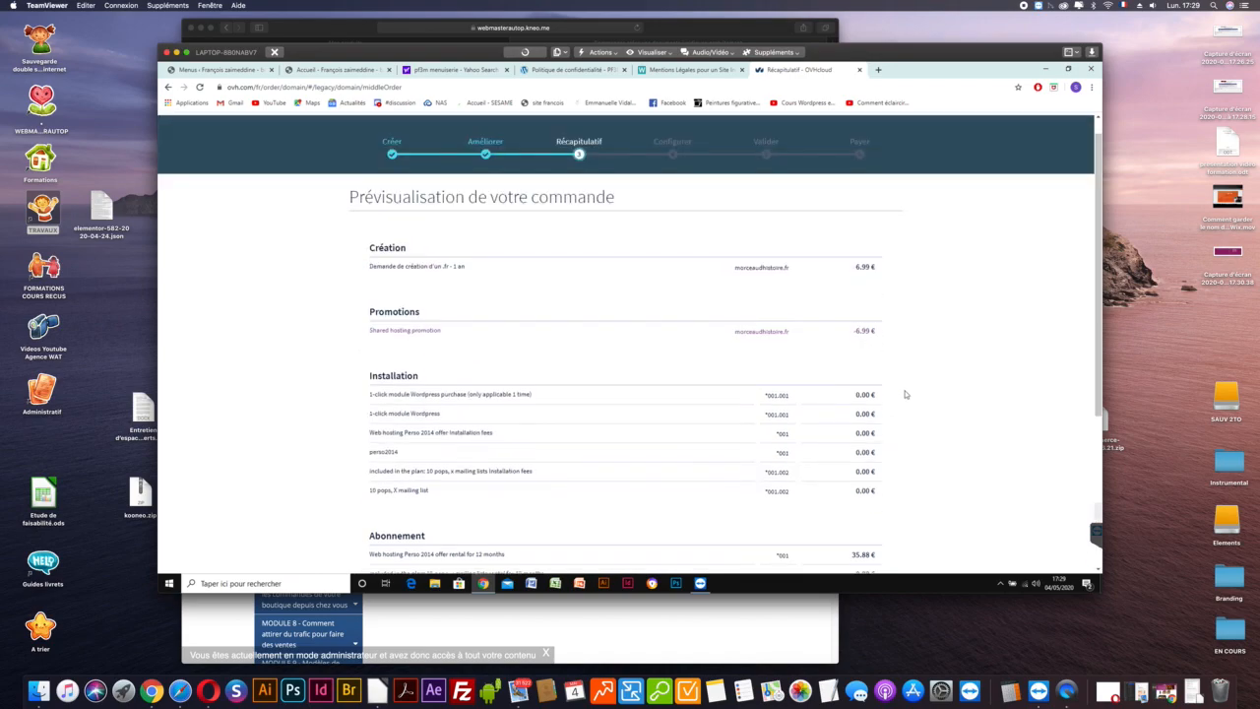
{"action": "left_click", "coordinate": [345, 70]}
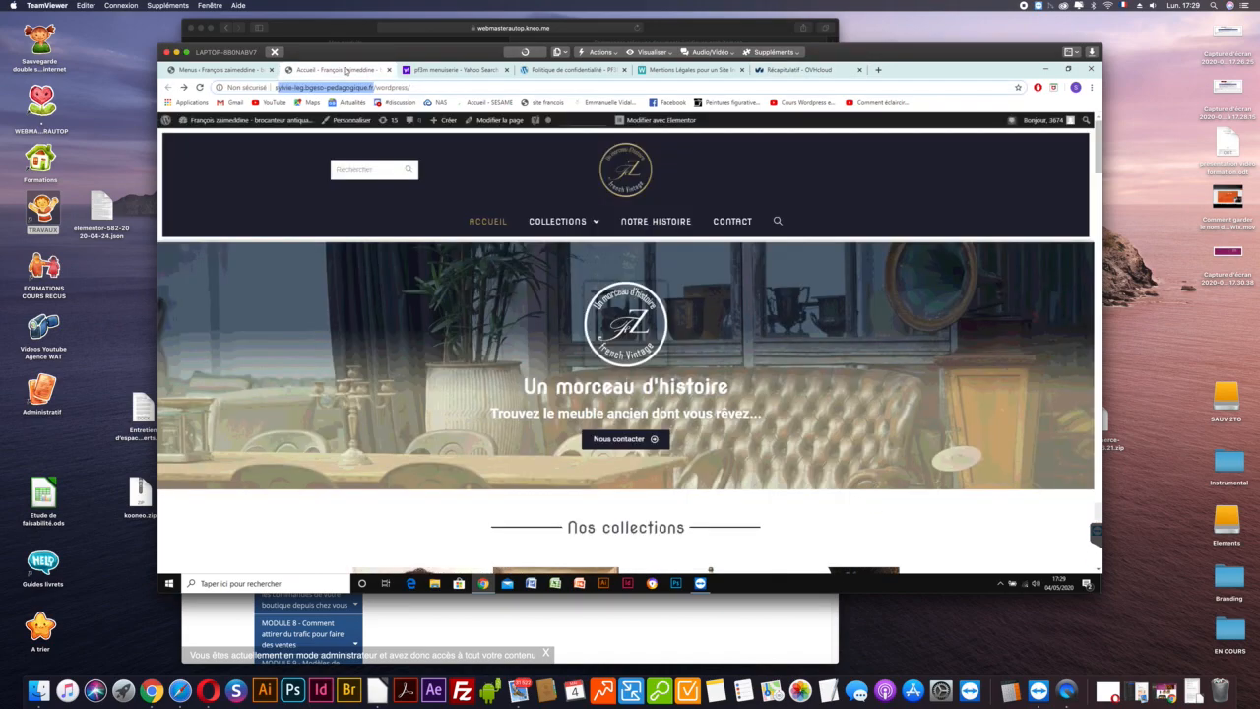
{"action": "left_click", "coordinate": [791, 72]}
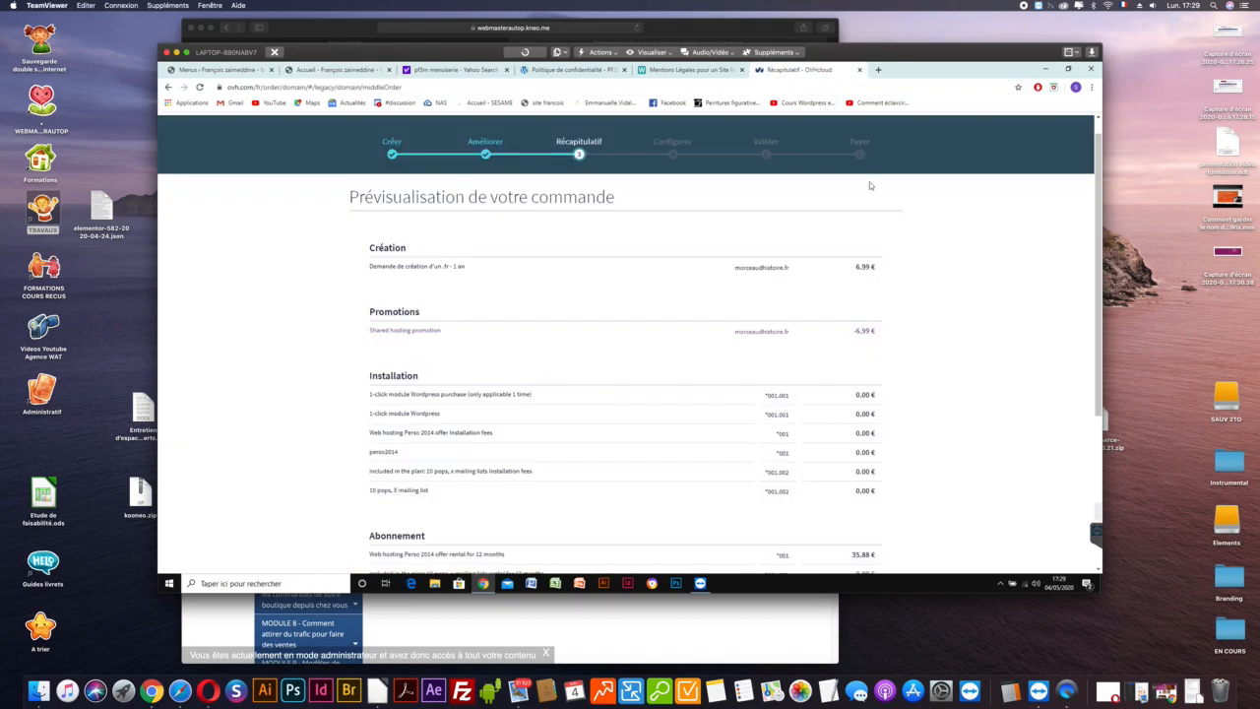
Highlight the domain name in the order's creation line and review the remaining order lines.
{"action": "double_click", "coordinate": [784, 267]}
{"action": "left_click_drag", "start_coordinate": [733, 267], "coordinate": [798, 269]}
{"action": "left_click_drag", "start_coordinate": [734, 266], "coordinate": [797, 268]}
{"action": "scroll", "coordinate": [430, 259], "scroll_direction": "down", "scroll_amount": 5}
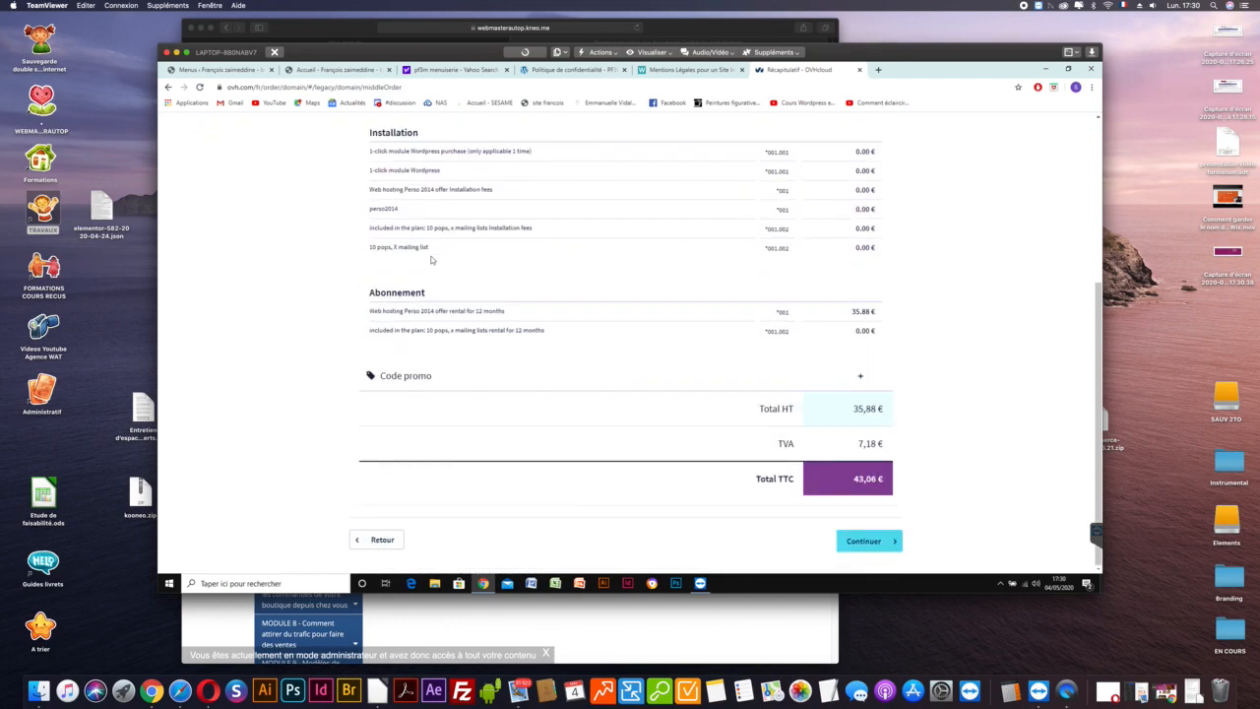
Return to the web hosting configuration and review the selected Perso plan and WordPress module.
{"action": "left_click", "coordinate": [377, 541]}
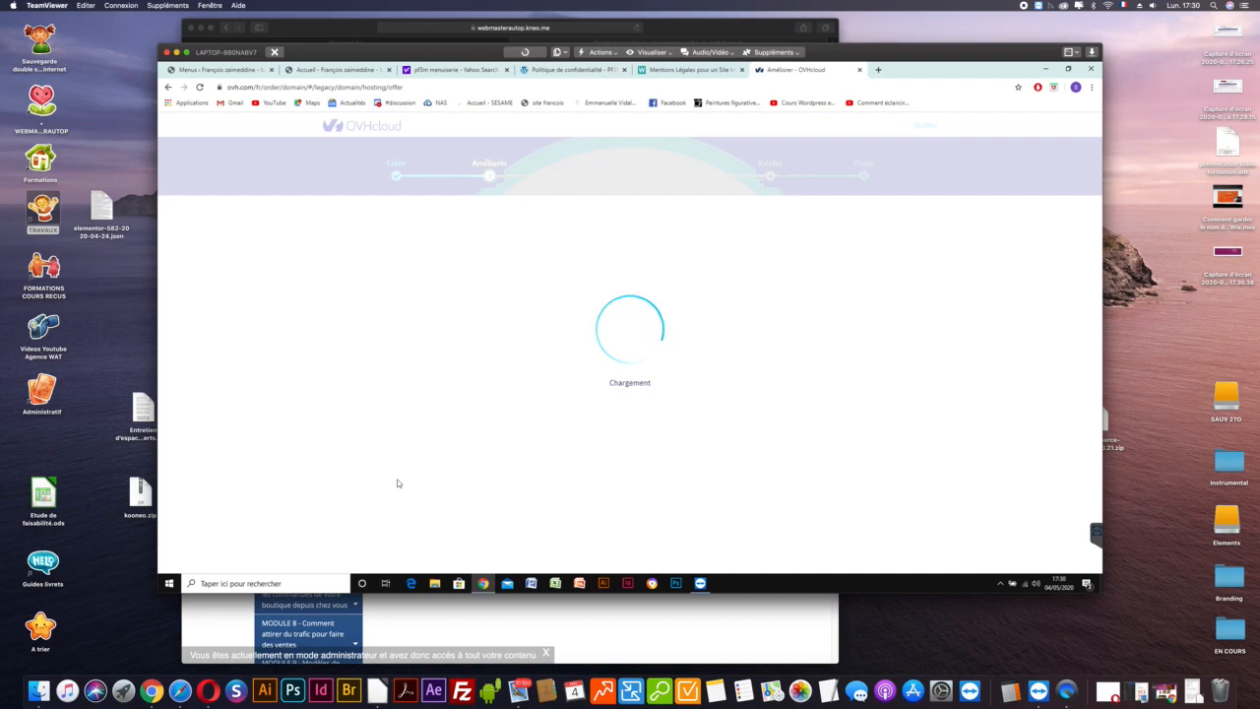
{"action": "scroll", "coordinate": [425, 437], "scroll_direction": "down", "scroll_amount": 5}
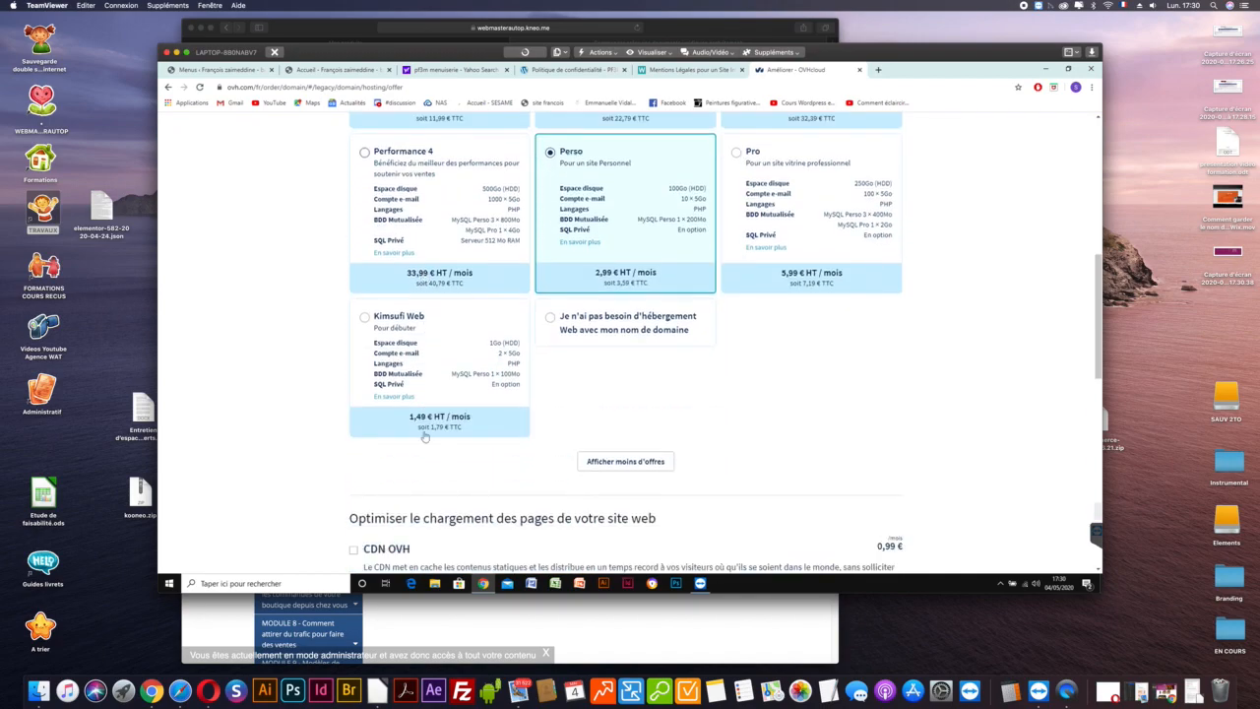
{"action": "scroll", "coordinate": [424, 437], "scroll_direction": "down", "scroll_amount": 6}
{"action": "scroll", "coordinate": [424, 437], "scroll_direction": "down", "scroll_amount": 1}
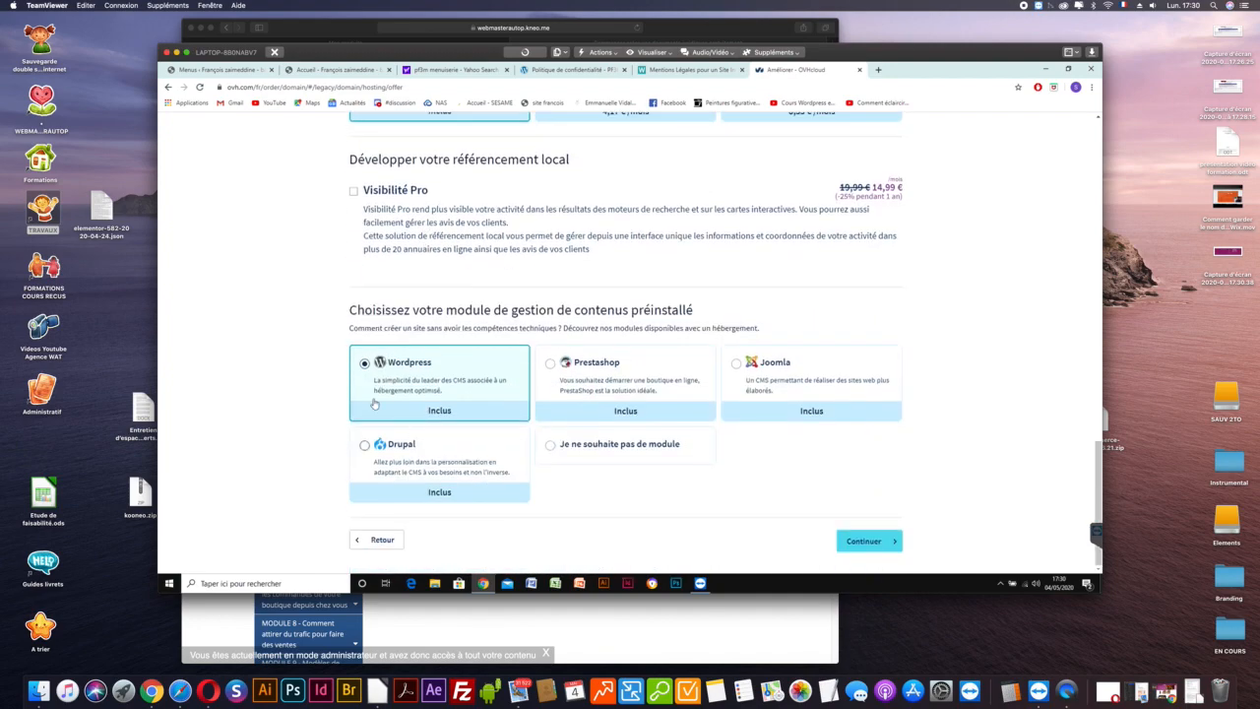
{"action": "scroll", "coordinate": [356, 379], "scroll_direction": "up", "scroll_amount": 3}
{"action": "scroll", "coordinate": [356, 378], "scroll_direction": "up", "scroll_amount": 4}
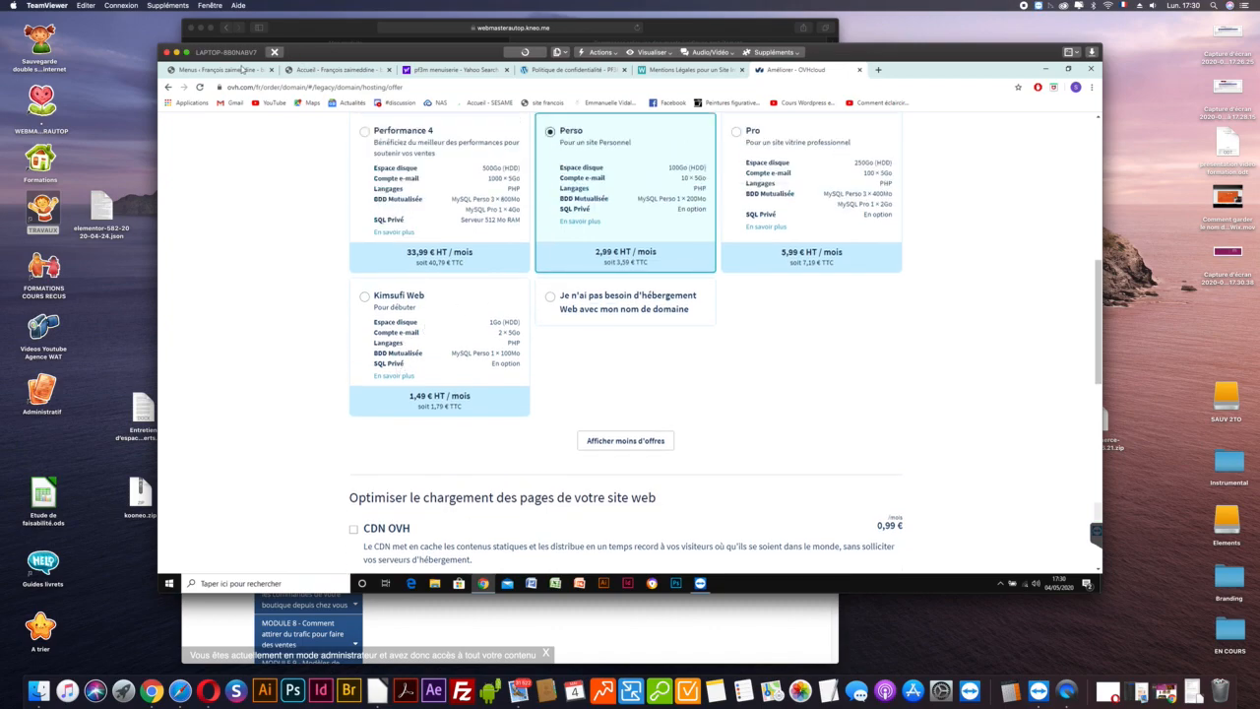
Look over the WordPress main menu structure, the blank legal notice form and the OVH hosting offers.
{"action": "left_click", "coordinate": [236, 69]}
{"action": "scroll", "coordinate": [557, 221], "scroll_direction": "down", "scroll_amount": 5}
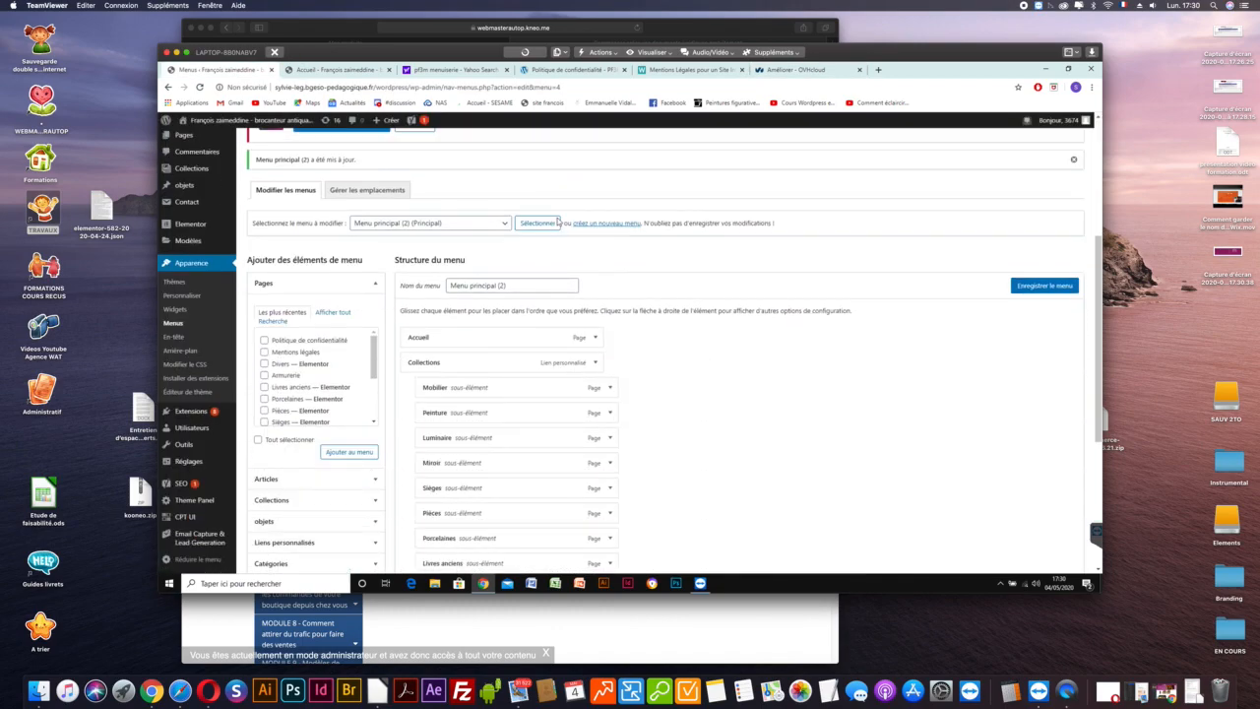
{"action": "scroll", "coordinate": [557, 221], "scroll_direction": "up", "scroll_amount": 2}
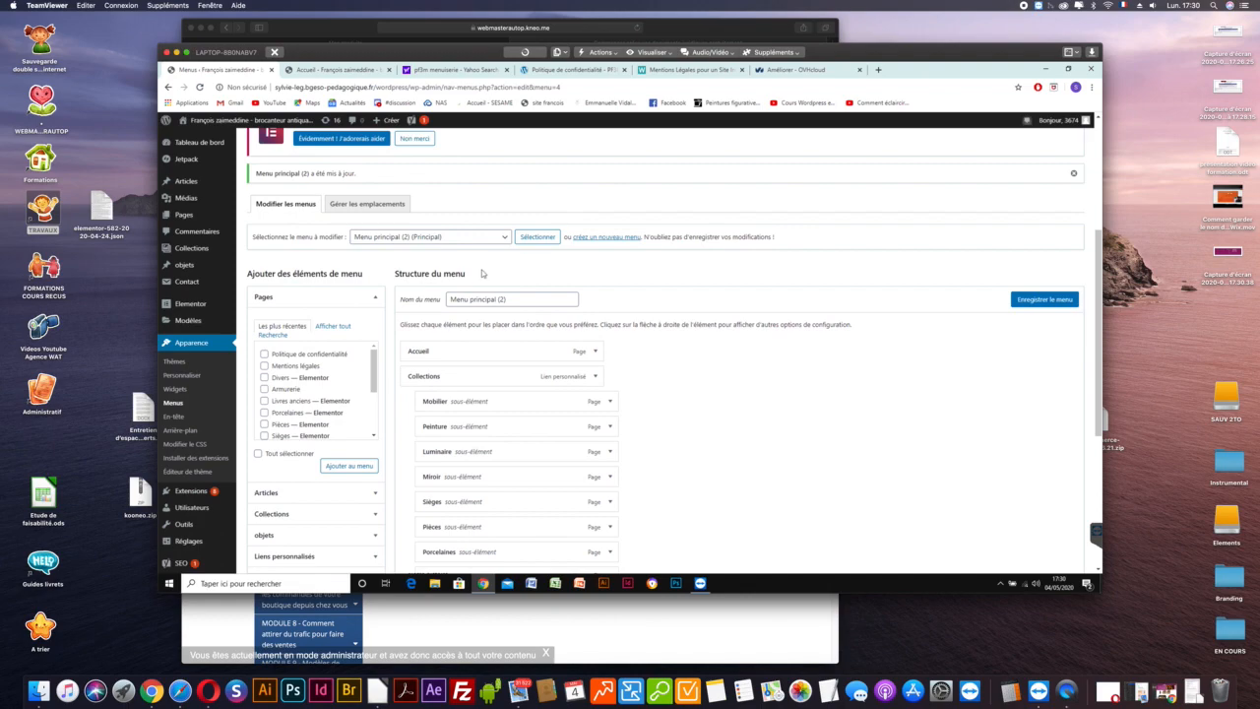
{"action": "left_click", "coordinate": [677, 71]}
{"action": "left_click", "coordinate": [421, 205]}
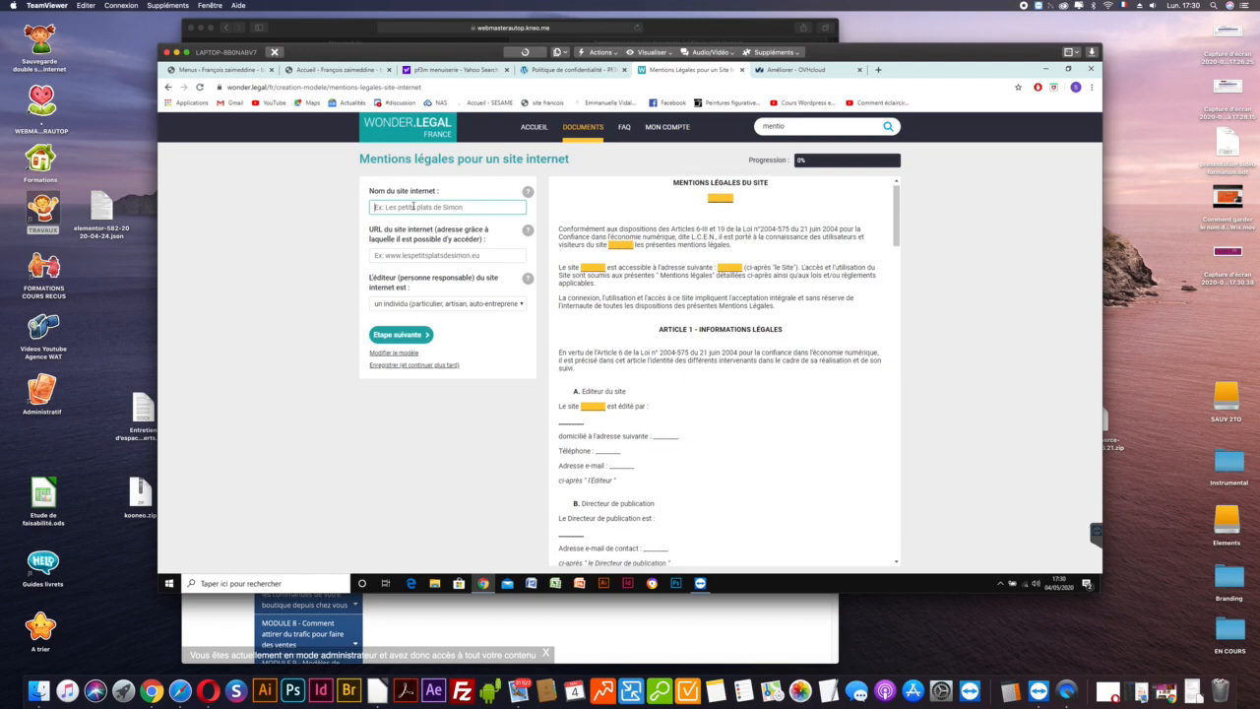
{"action": "left_click", "coordinate": [774, 70]}
{"action": "scroll", "coordinate": [795, 217], "scroll_direction": "up", "scroll_amount": 5}
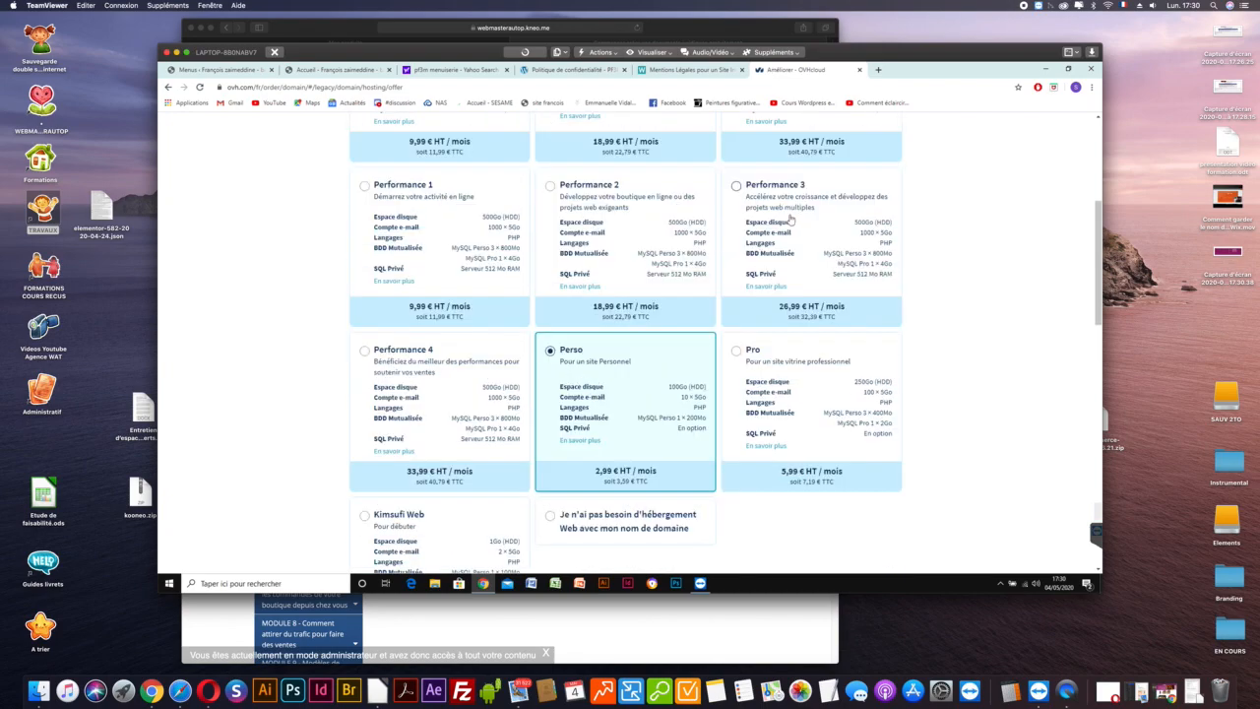
Go back to the Wonder.Legal legal notice form and enter Morceau d'Histoire as the website name.
{"action": "left_click", "coordinate": [667, 72]}
{"action": "left_click", "coordinate": [401, 206]}
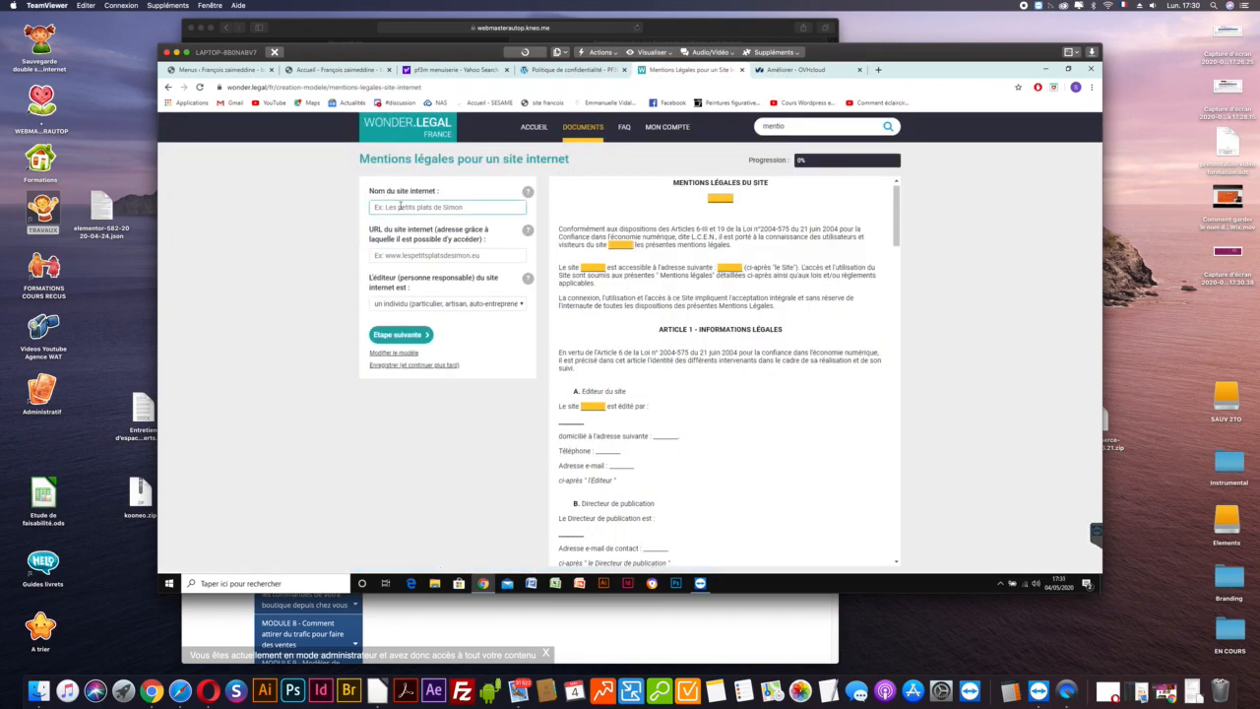
{"action": "type", "text": "Morce"}
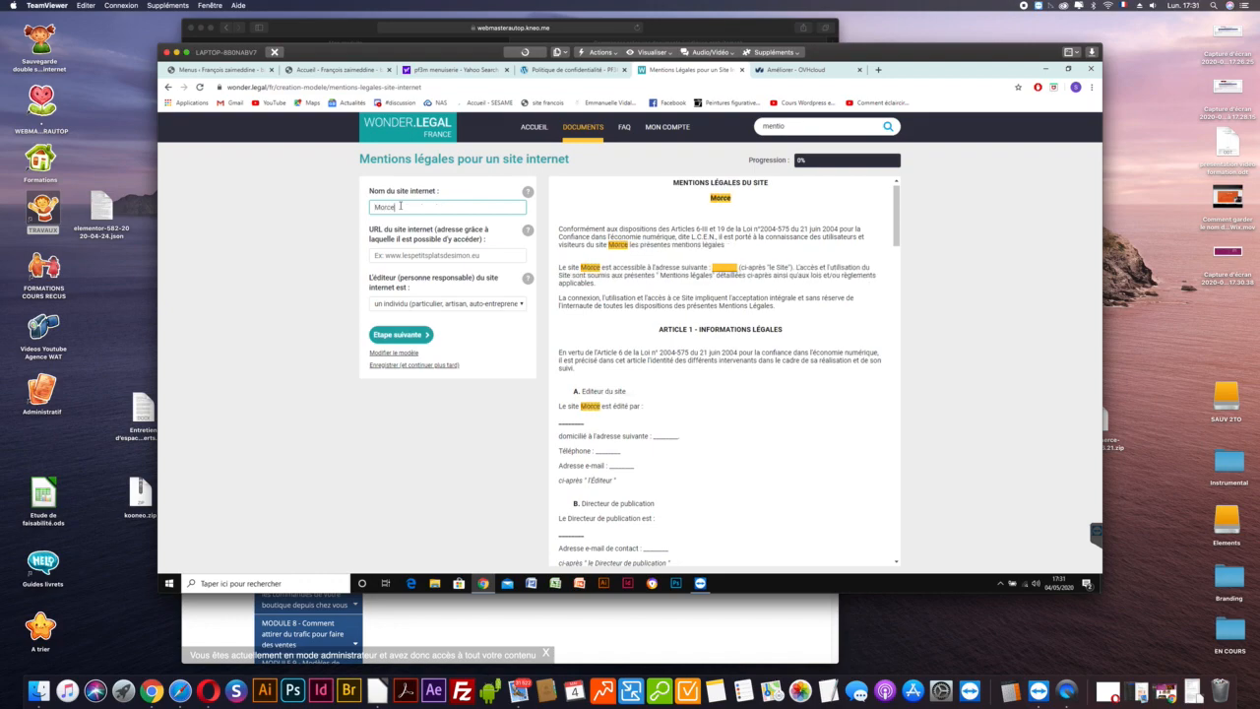
{"action": "type", "text": "au d'Histoire"}
{"action": "key", "text": "Tab"}
{"action": "type", "text": "www.mord"}
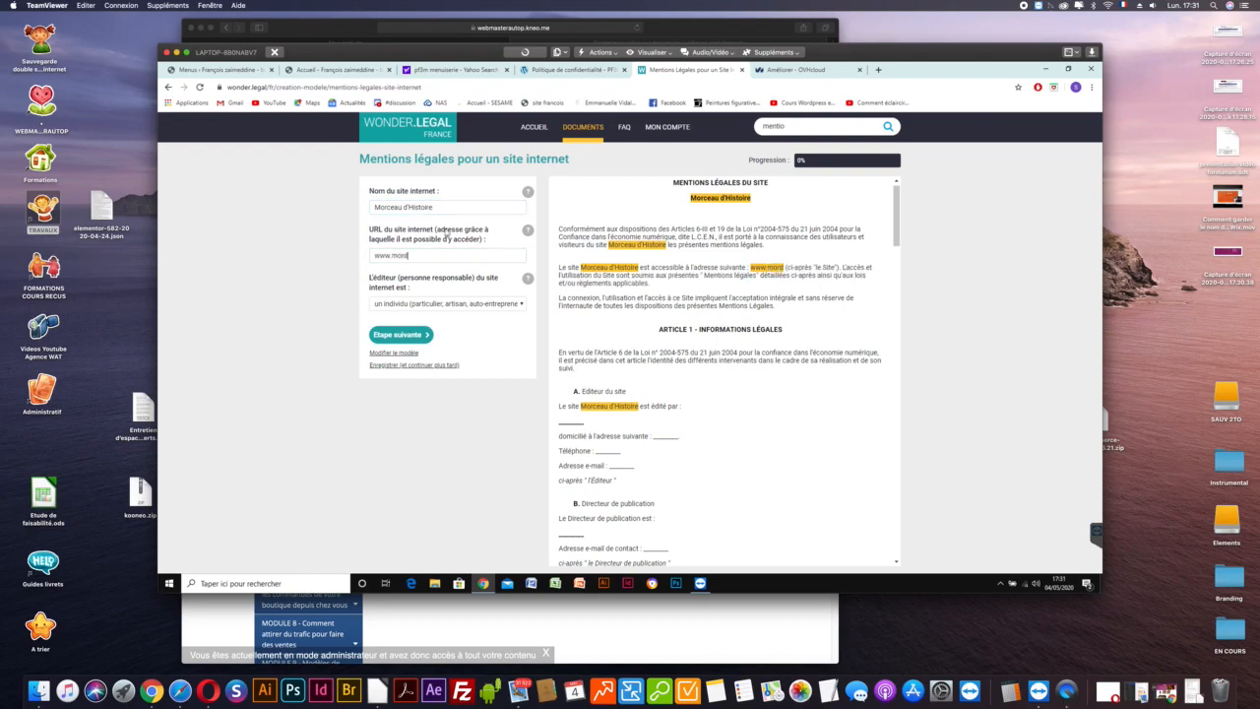
{"action": "type", "text": "eaudhistoire.fr"}
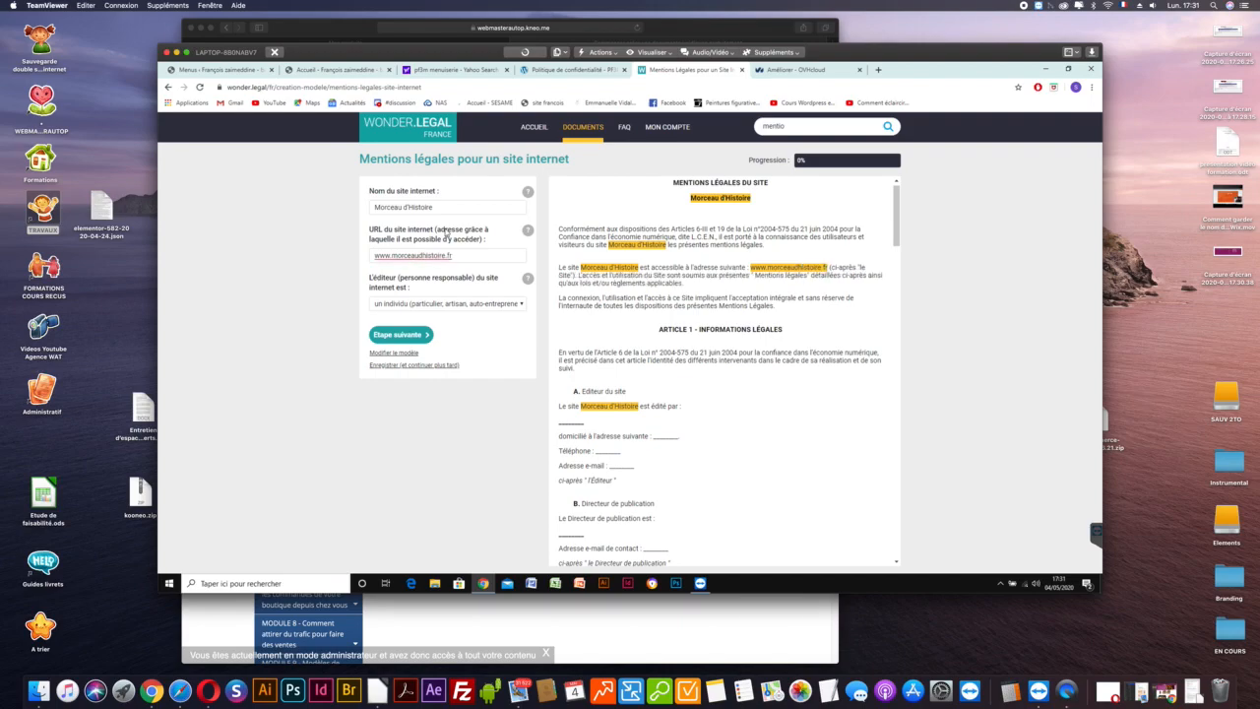
{"action": "key", "text": "shift+Right"}
{"action": "key", "text": "shift+Right"}
{"action": "key", "text": "shift+Right"}
{"action": "type", "text": "http"}
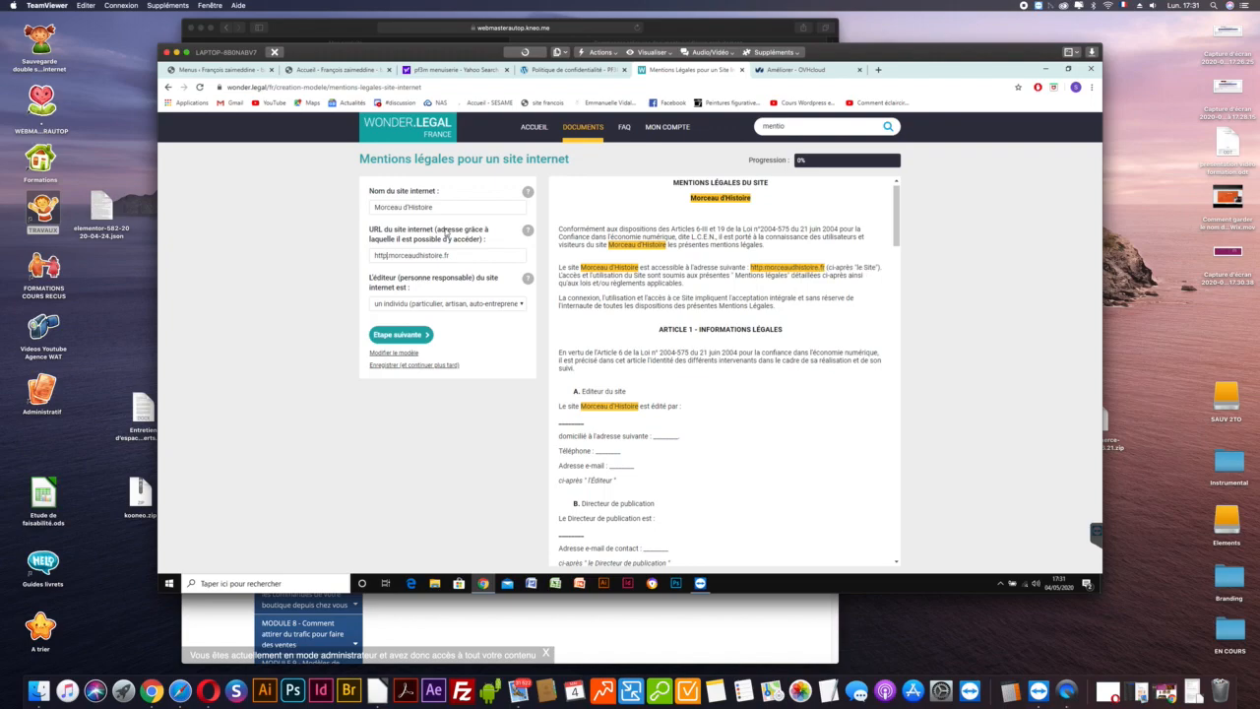
{"action": "type", "text": "s:"}
{"action": "key", "text": "shift+Right"}
{"action": "type", "text": "//"}
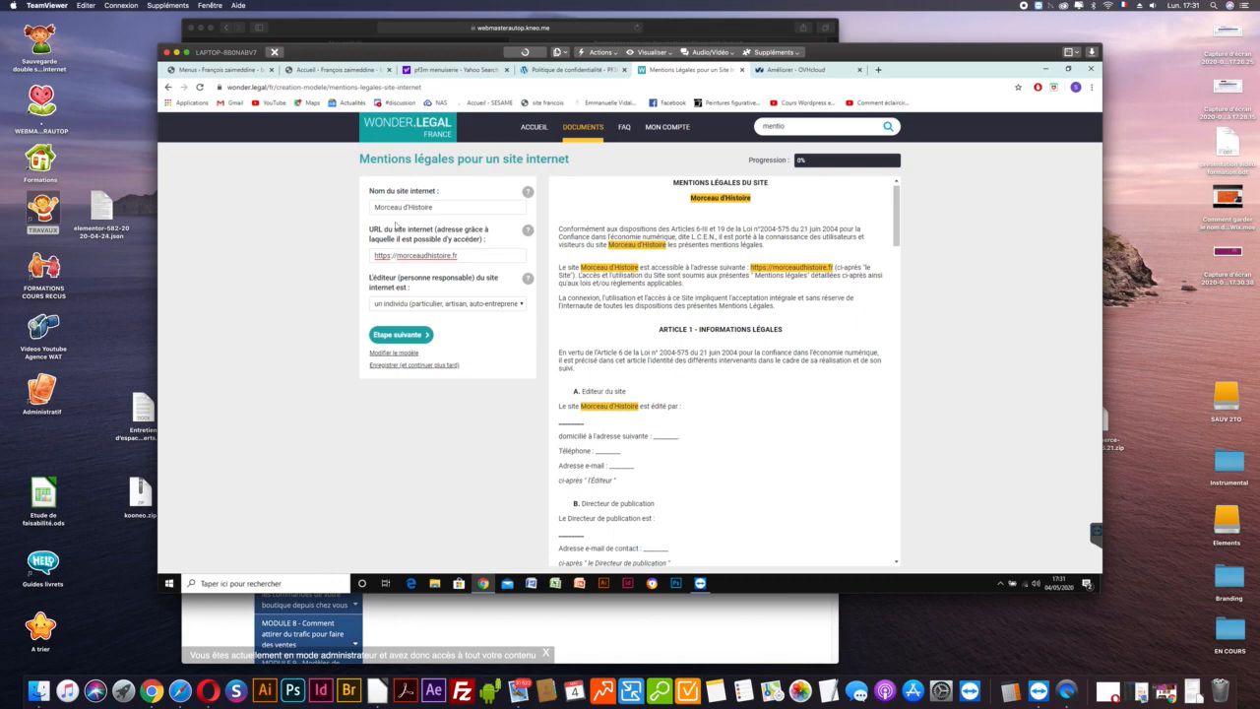
Set the site's publisher to an individual (particulier, artisan, auto-entrepreneur) in the legal notice form.
{"action": "left_click", "coordinate": [442, 205]}
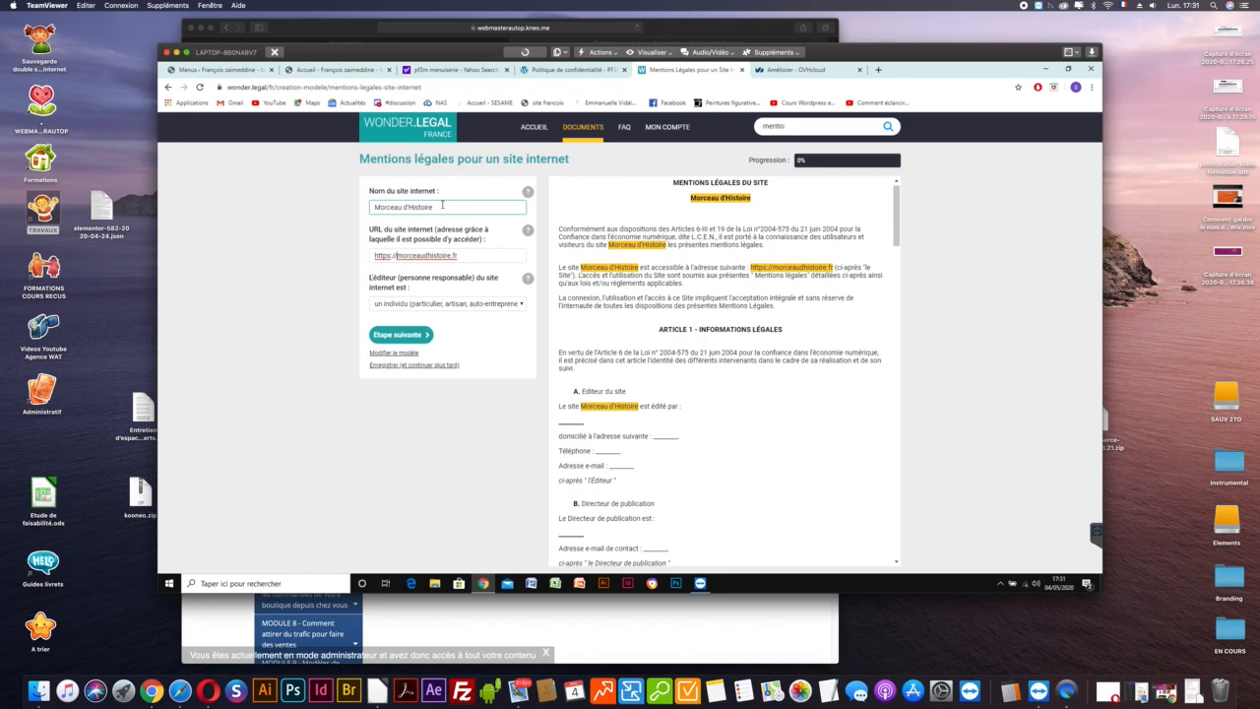
{"action": "left_click_drag", "start_coordinate": [441, 206], "coordinate": [372, 203]}
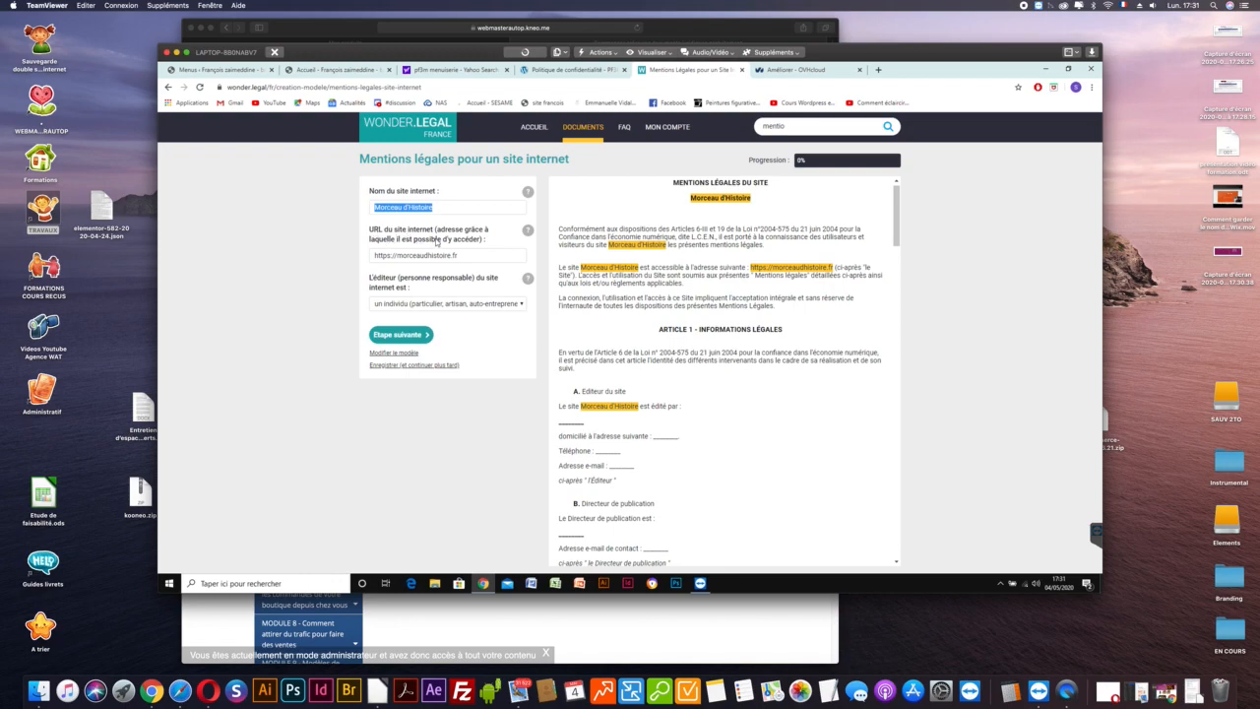
{"action": "left_click", "coordinate": [396, 305]}
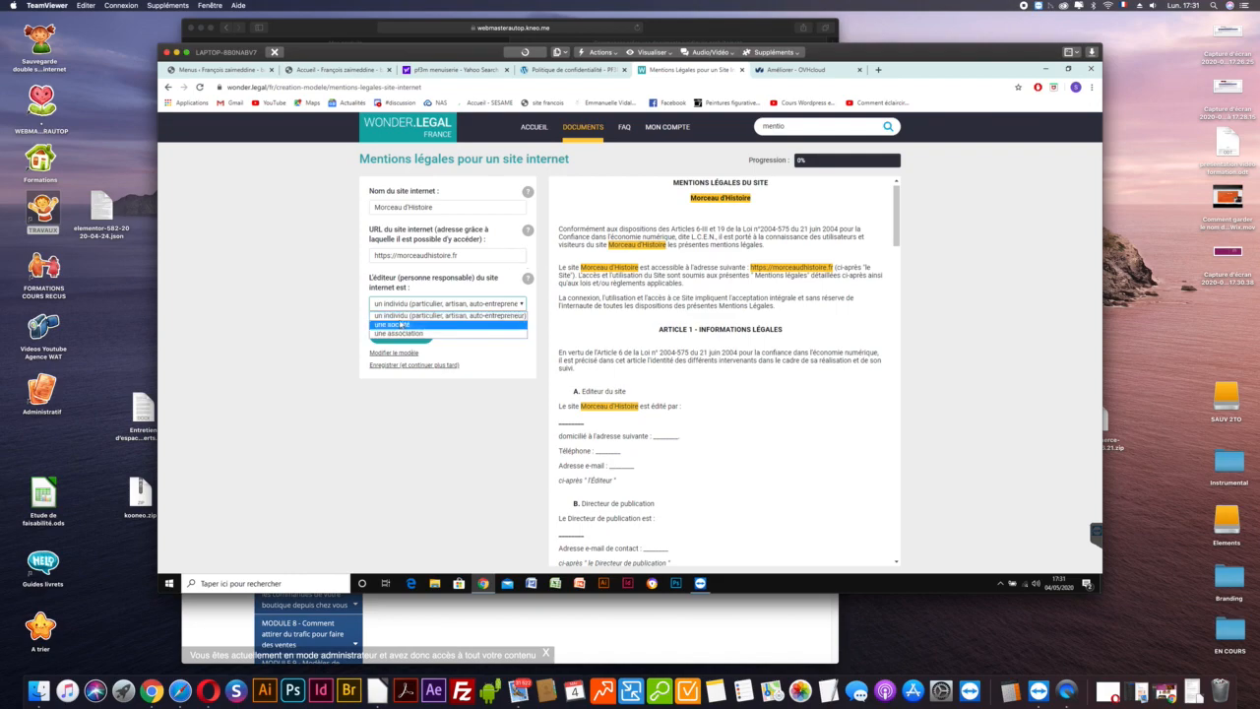
{"action": "left_click", "coordinate": [396, 316]}
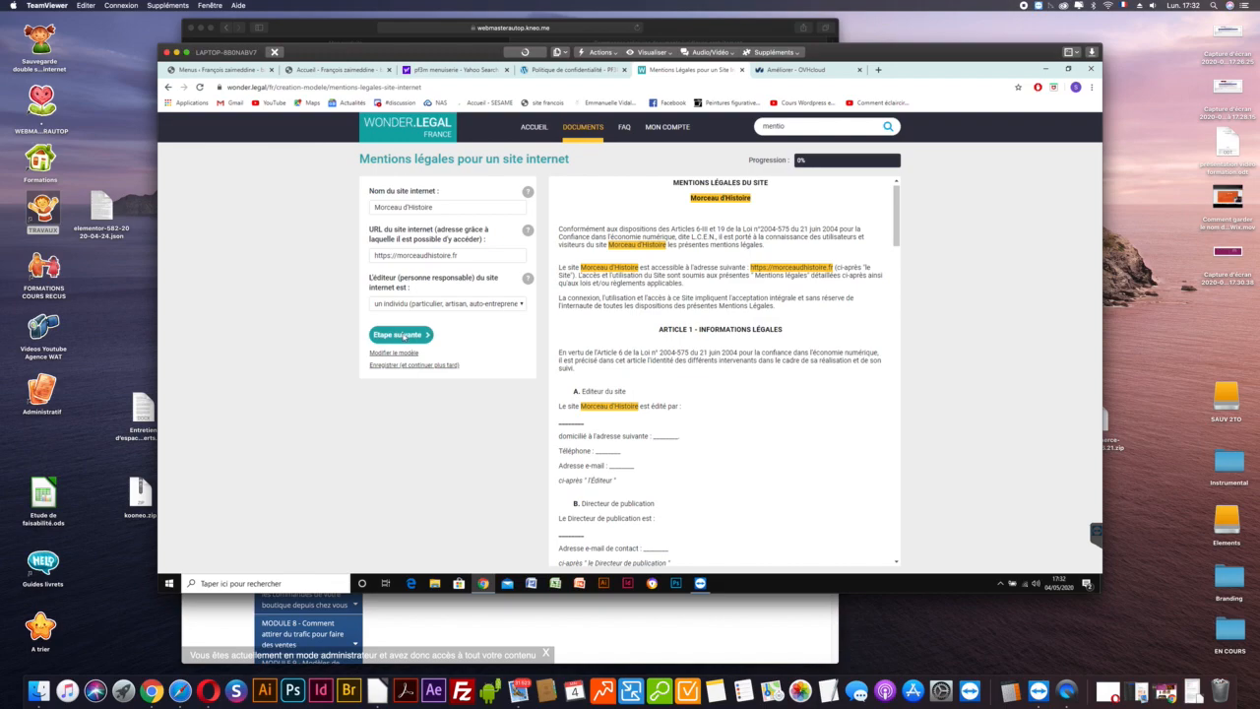
Look through the site's home page down to the Fauteuils club section.
{"action": "left_click", "coordinate": [333, 70]}
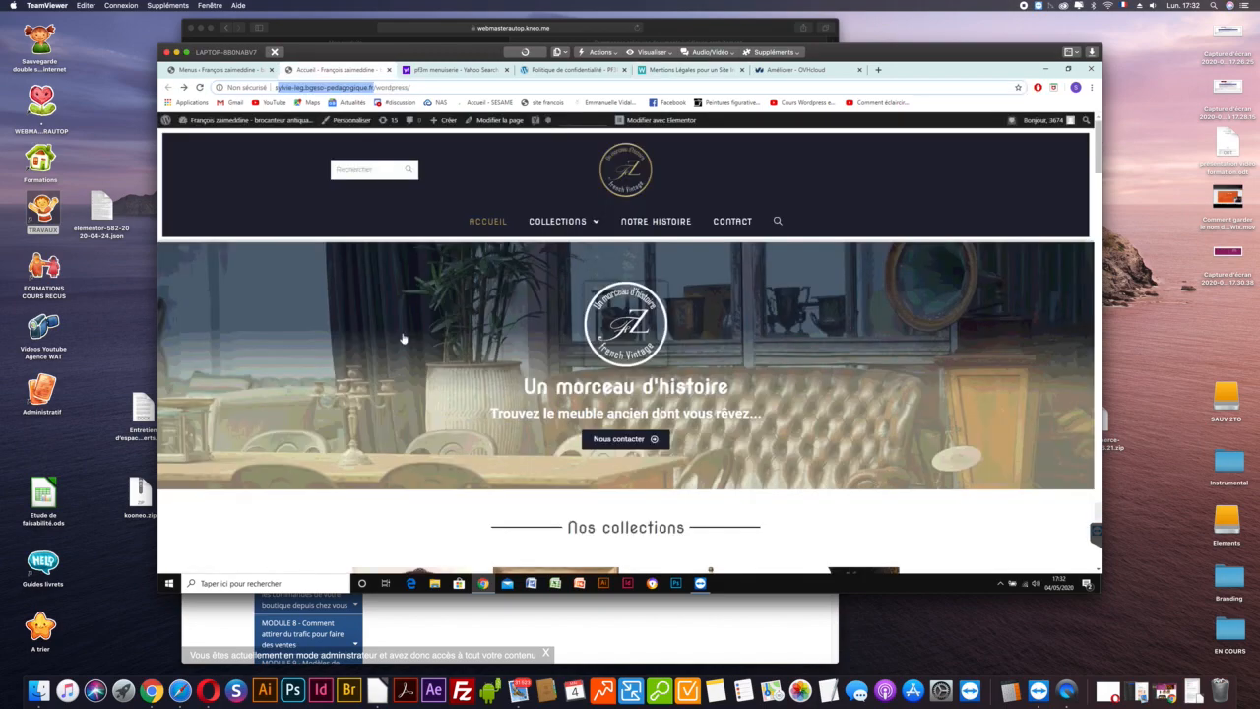
{"action": "scroll", "coordinate": [402, 338], "scroll_direction": "down", "scroll_amount": 2}
{"action": "scroll", "coordinate": [402, 338], "scroll_direction": "down", "scroll_amount": 5}
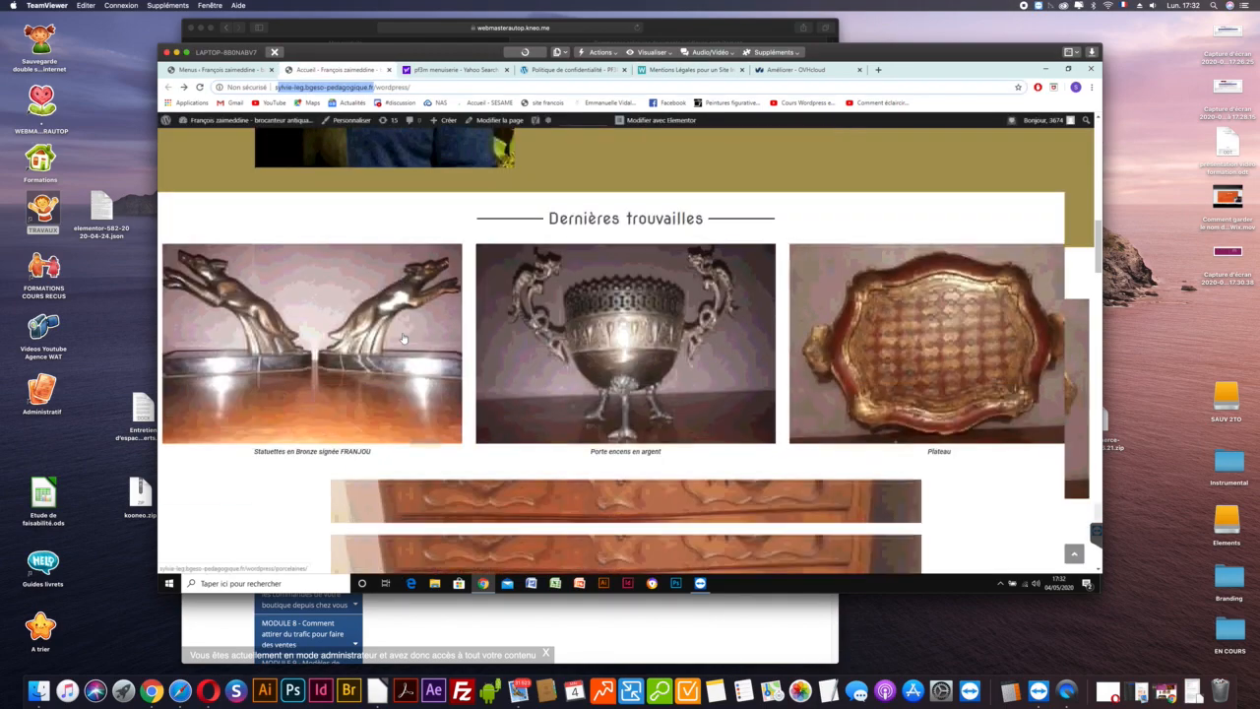
{"action": "scroll", "coordinate": [402, 337], "scroll_direction": "down", "scroll_amount": 5}
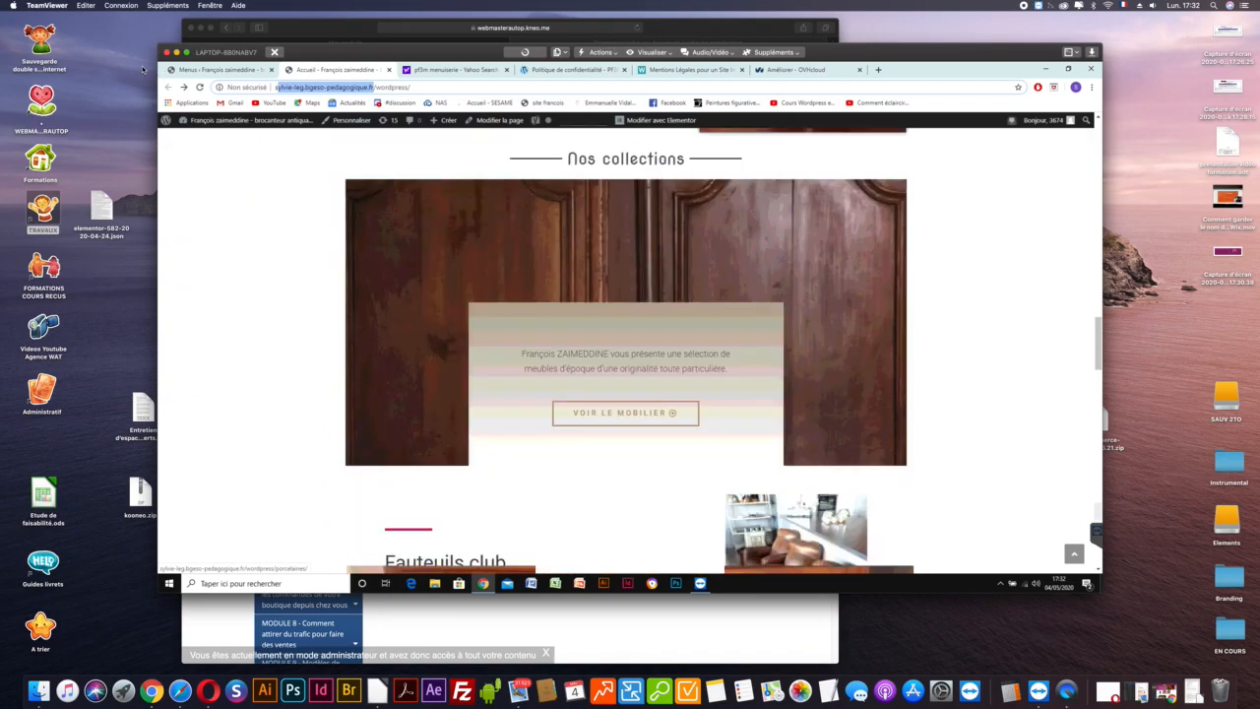
{"action": "scroll", "coordinate": [213, 128], "scroll_direction": "down", "scroll_amount": 3}
Return to the WordPress menu editor and save the menu Menu principal (2).
{"action": "mouse_move", "coordinate": [215, 126]}
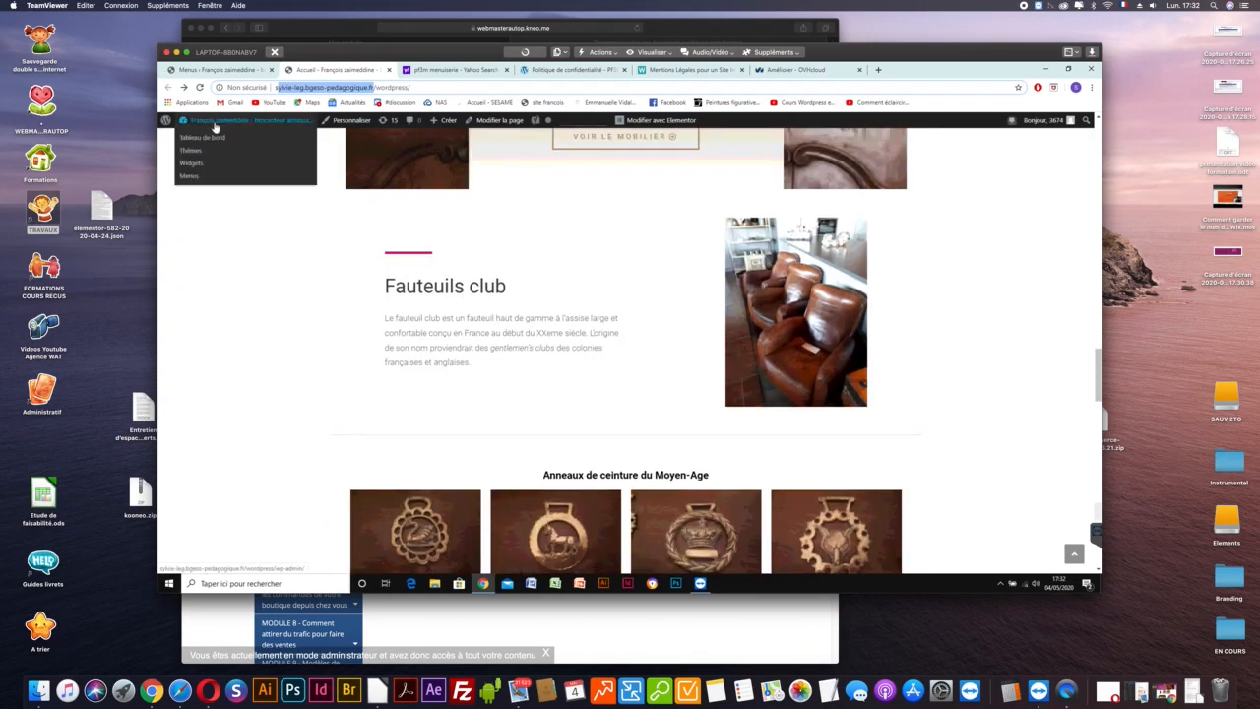
{"action": "left_click", "coordinate": [187, 72]}
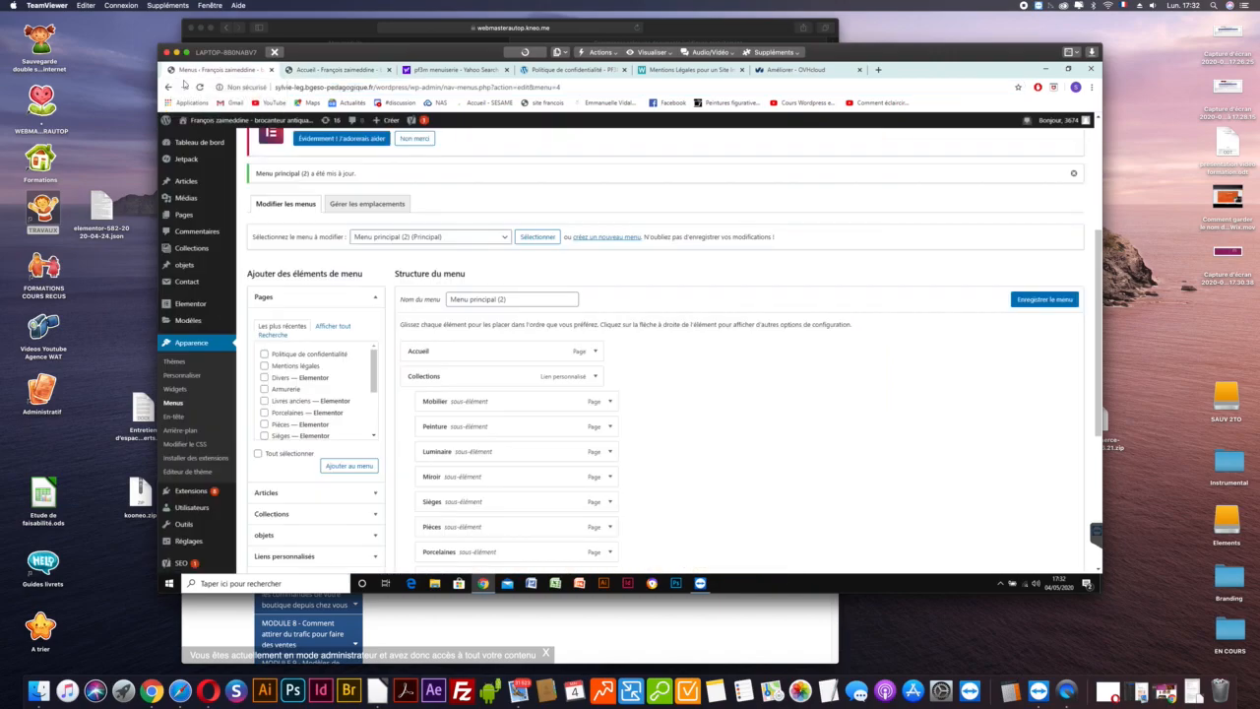
{"action": "mouse_move", "coordinate": [189, 218]}
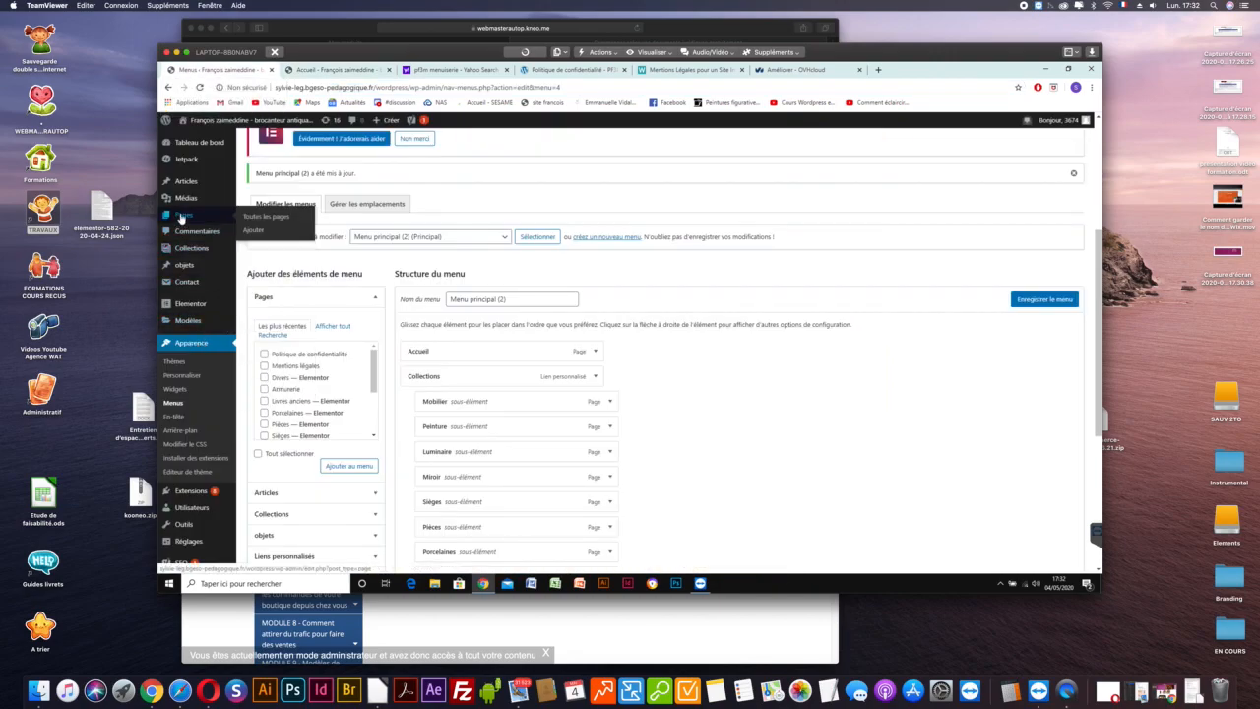
{"action": "left_click", "coordinate": [1021, 299]}
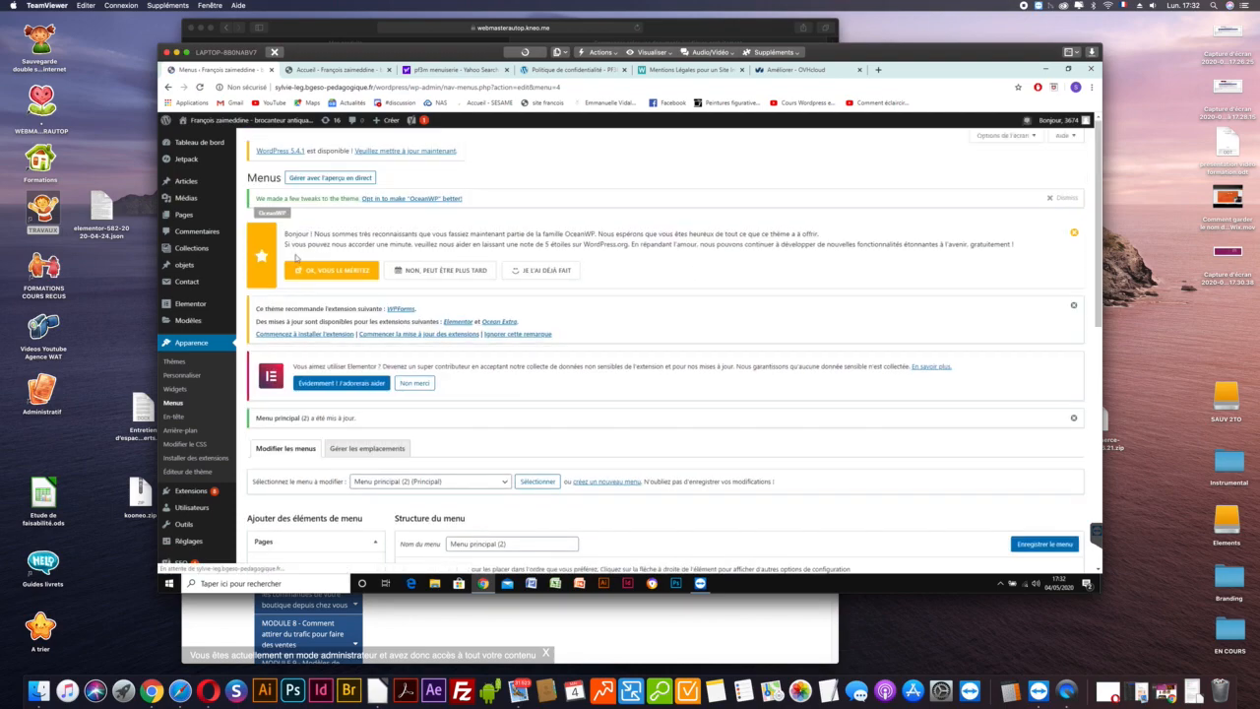
Find the Mentions légales page in the list of all pages and open it for editing.
{"action": "mouse_move", "coordinate": [183, 214]}
{"action": "left_click", "coordinate": [263, 218]}
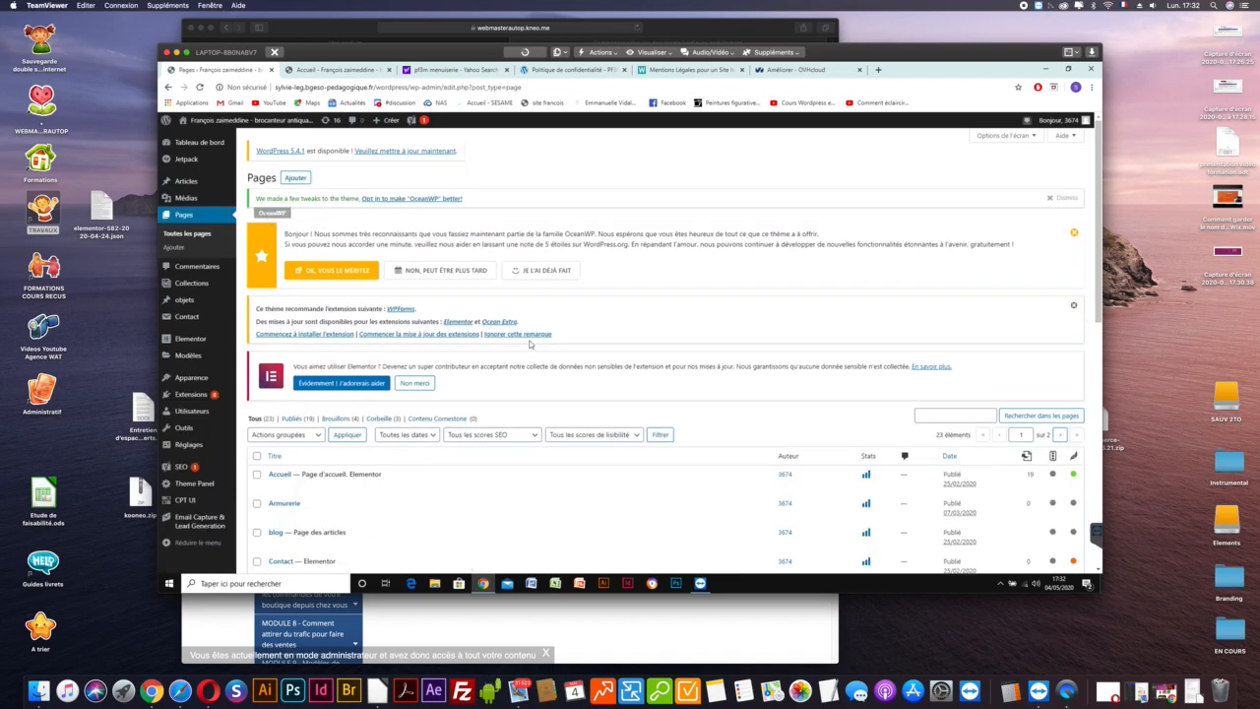
{"action": "scroll", "coordinate": [529, 344], "scroll_direction": "down", "scroll_amount": 3}
{"action": "scroll", "coordinate": [530, 344], "scroll_direction": "down", "scroll_amount": 4}
{"action": "scroll", "coordinate": [529, 343], "scroll_direction": "down", "scroll_amount": 5}
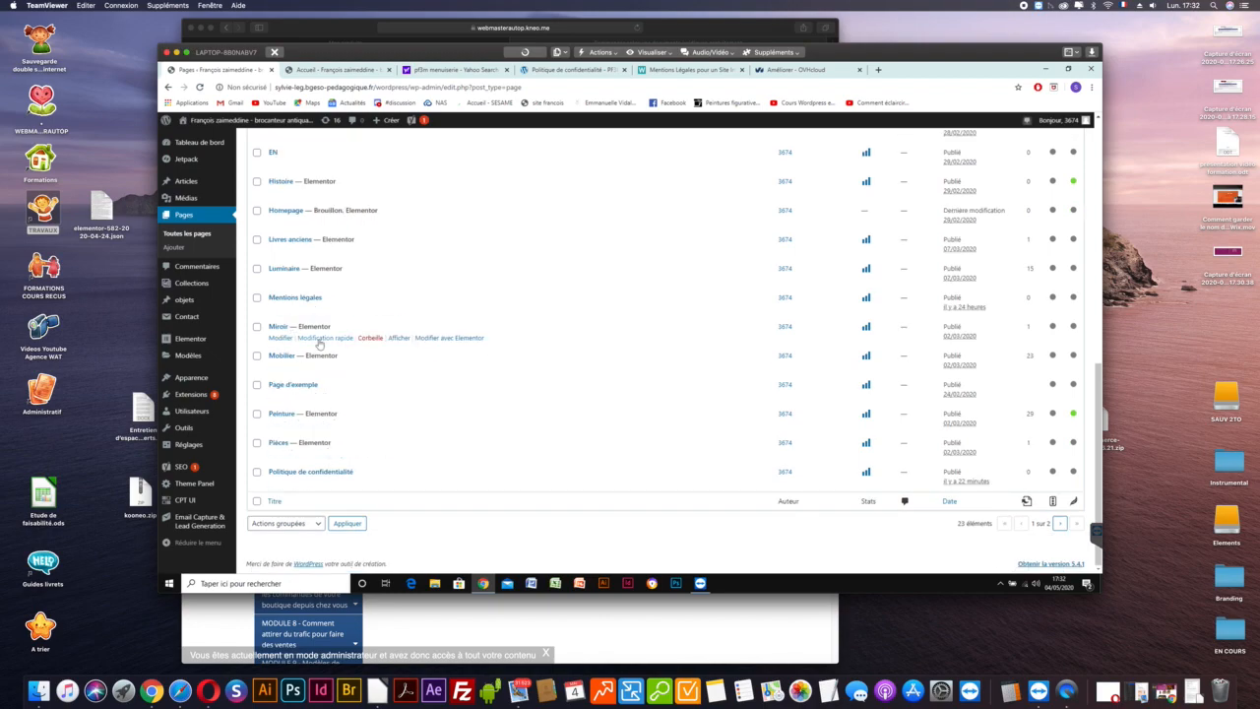
{"action": "scroll", "coordinate": [318, 342], "scroll_direction": "up", "scroll_amount": 3}
{"action": "scroll", "coordinate": [318, 343], "scroll_direction": "up", "scroll_amount": 3}
{"action": "scroll", "coordinate": [319, 343], "scroll_direction": "down", "scroll_amount": 3}
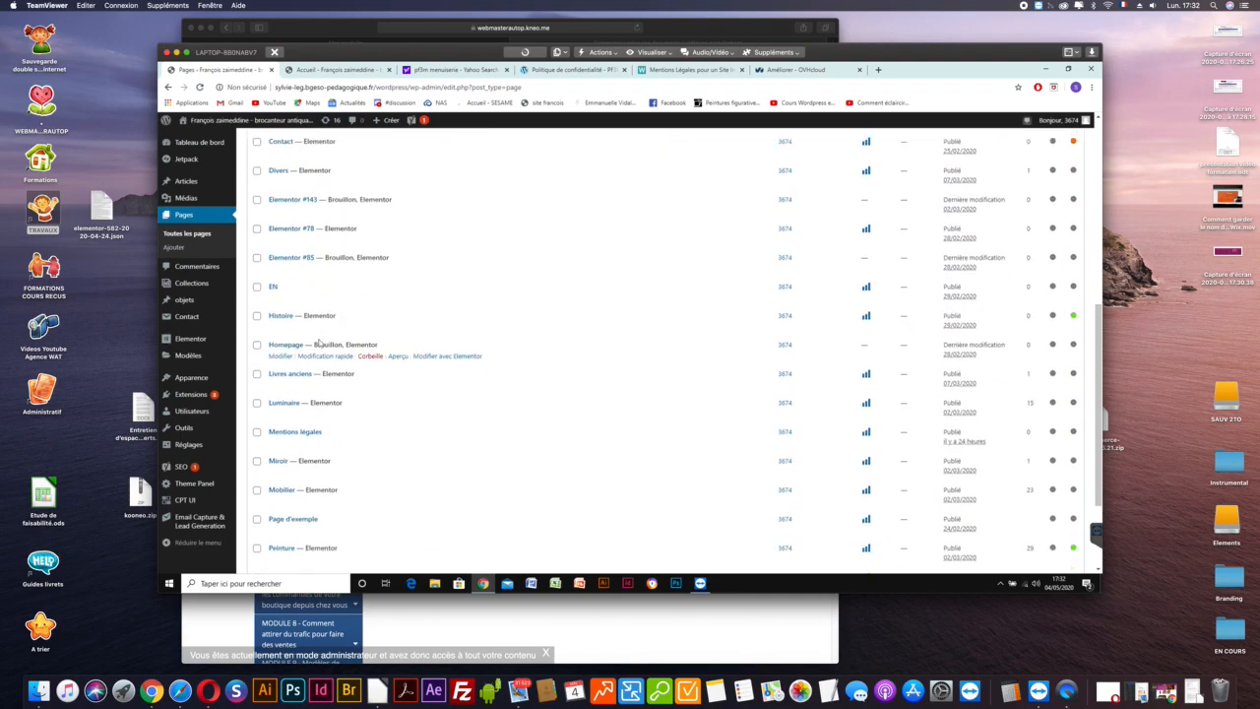
{"action": "left_click", "coordinate": [282, 442]}
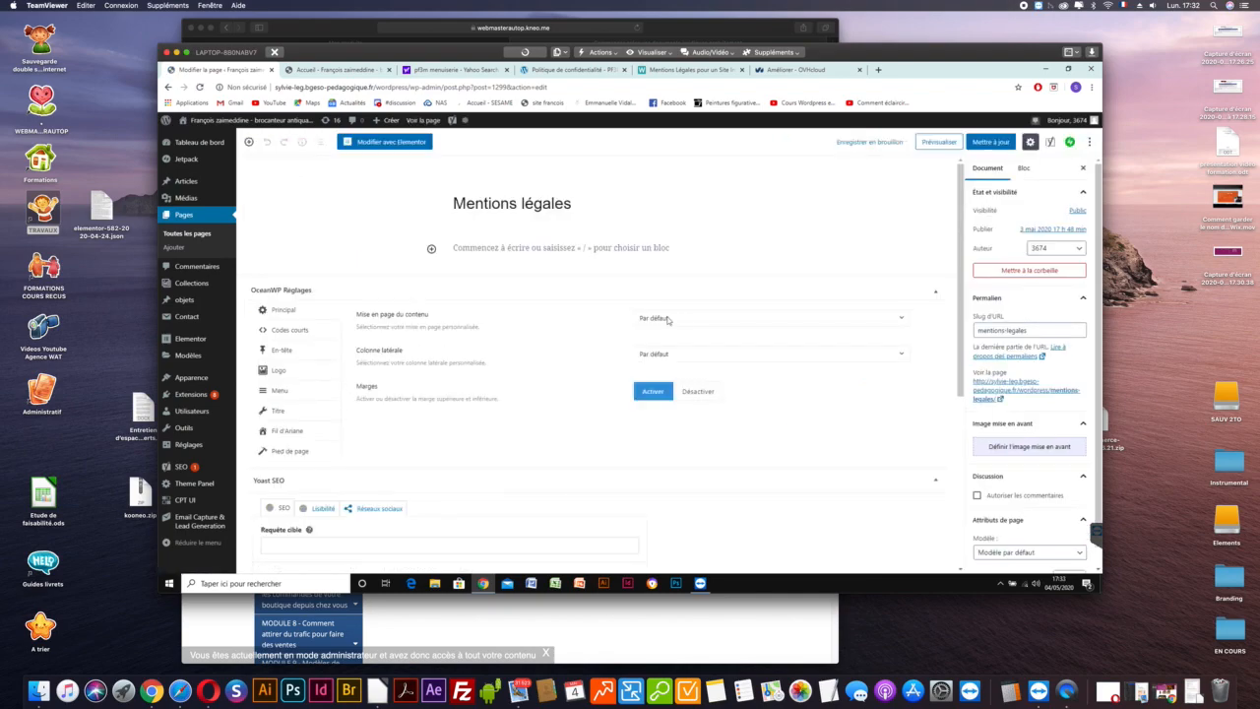
Set the Mentions légales page's content layout to 100% pleine largeur in the OceanWP settings.
{"action": "left_click", "coordinate": [681, 326]}
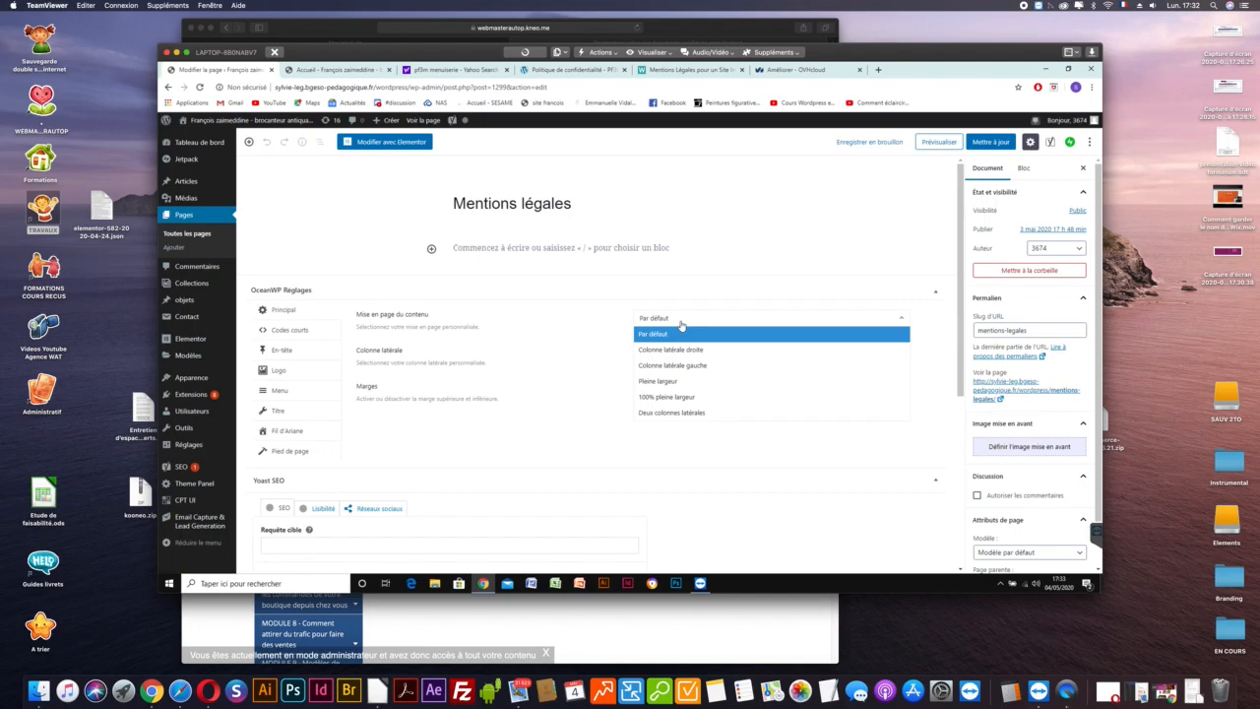
{"action": "left_click", "coordinate": [658, 396]}
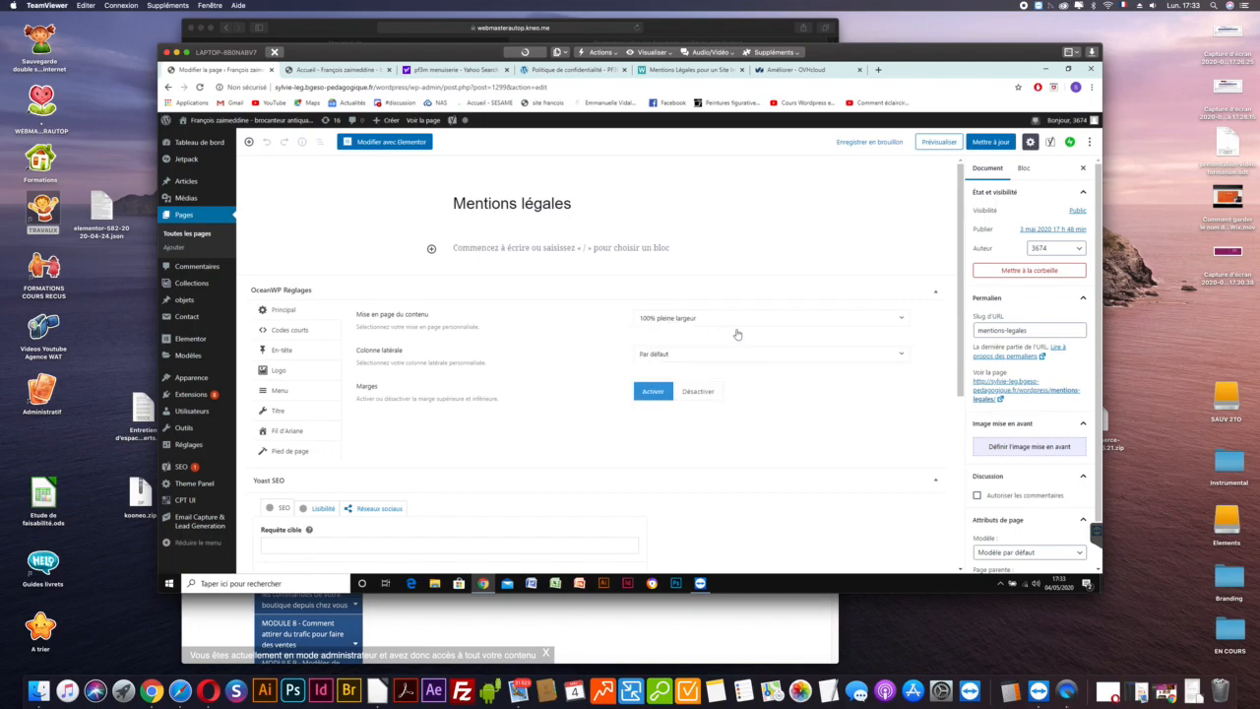
{"action": "scroll", "coordinate": [552, 381], "scroll_direction": "down", "scroll_amount": 3}
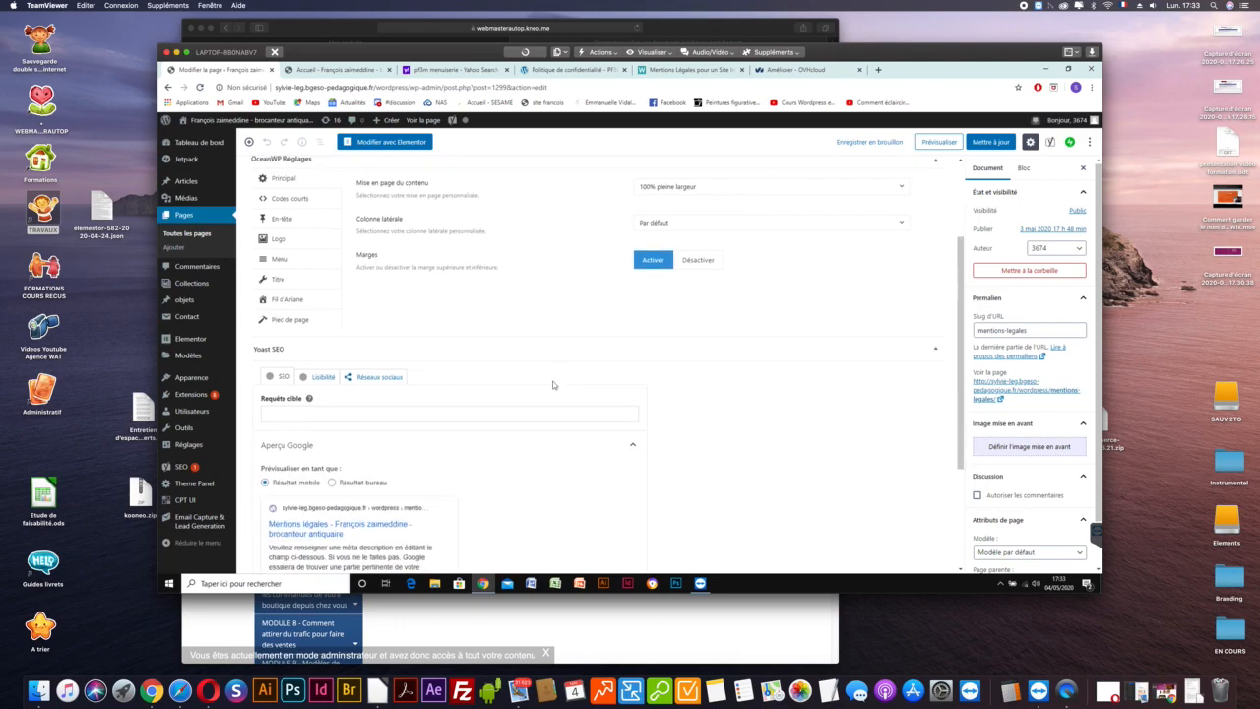
{"action": "scroll", "coordinate": [552, 381], "scroll_direction": "up", "scroll_amount": 2}
Disable the page title and the breadcrumb (fil d'Ariane) for the Mentions légales page and update it.
{"action": "left_click", "coordinate": [280, 379]}
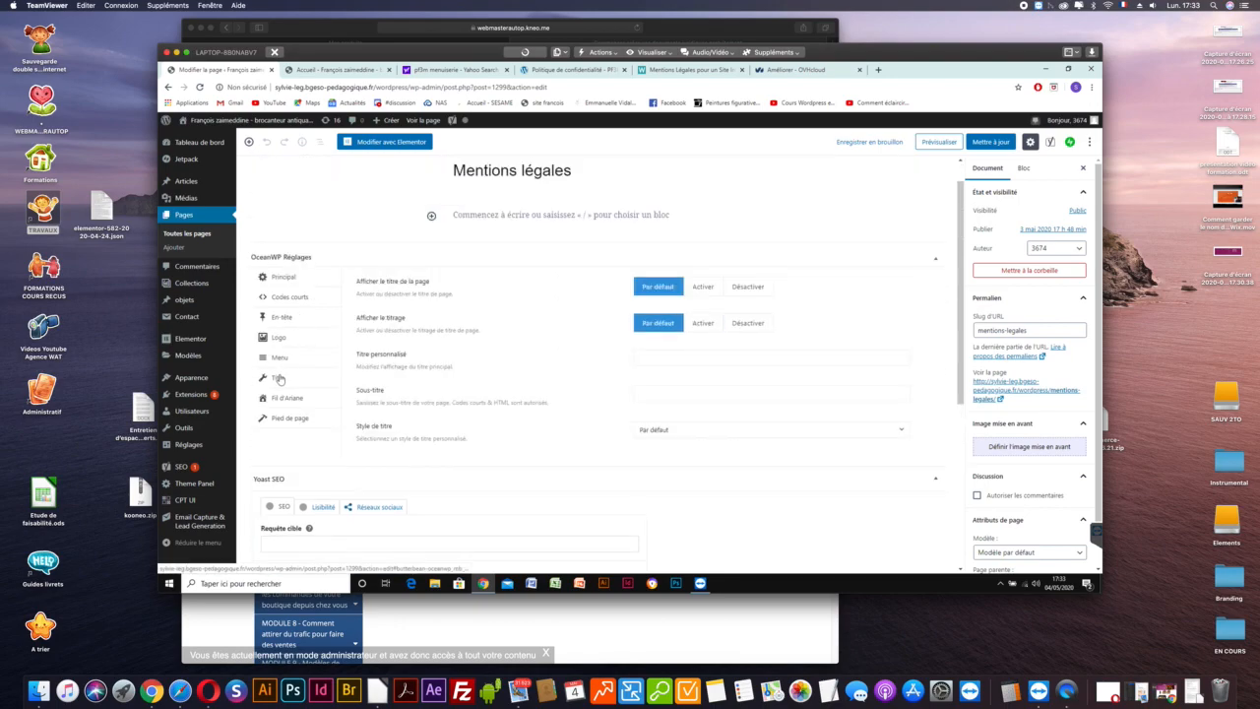
{"action": "left_click", "coordinate": [752, 288]}
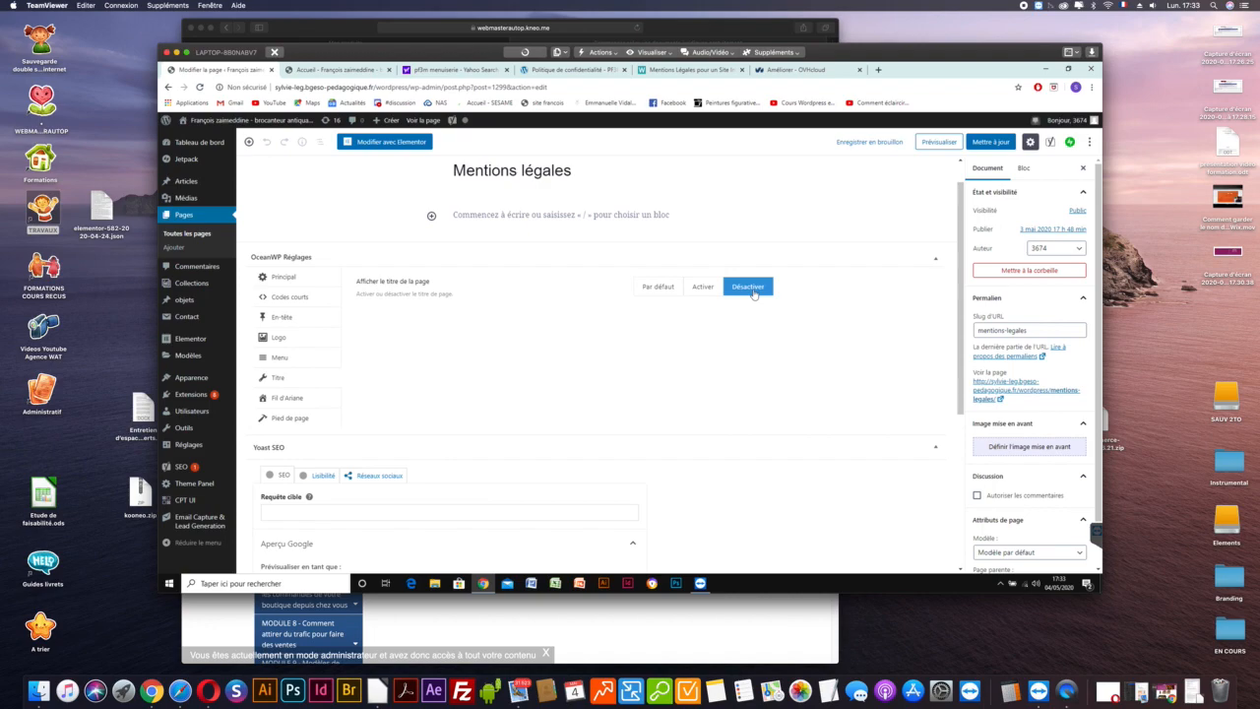
{"action": "left_click", "coordinate": [290, 399]}
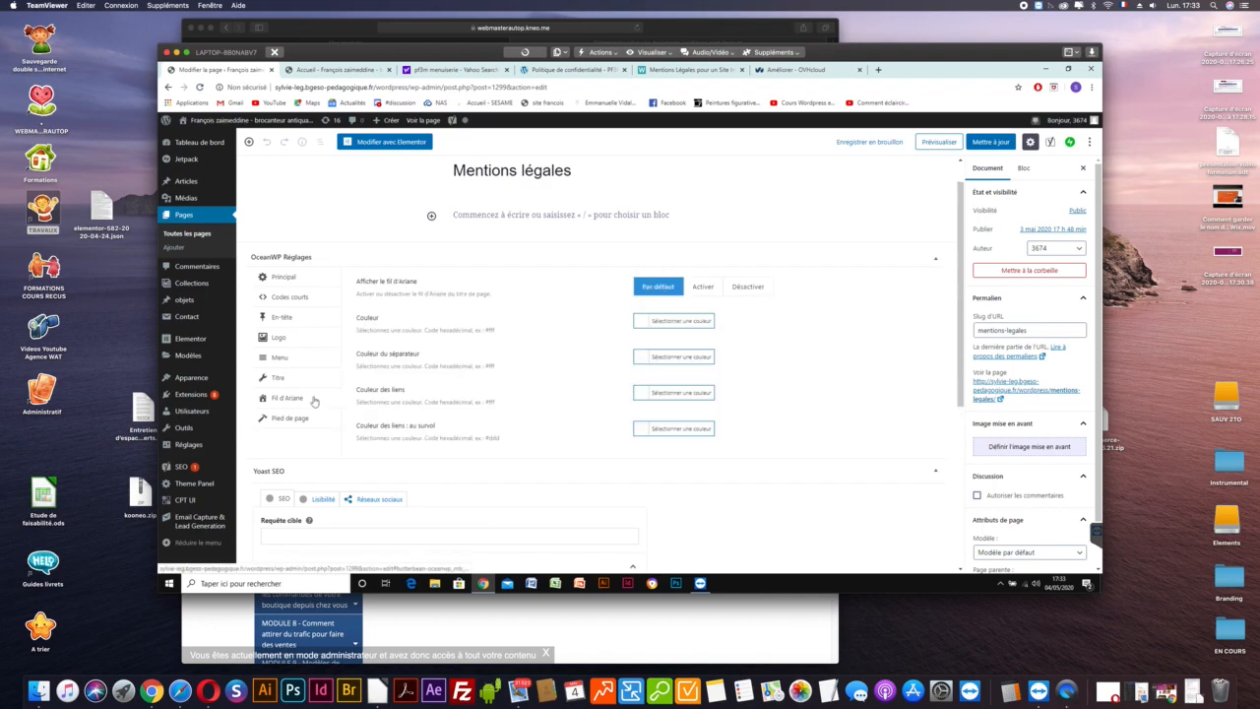
{"action": "left_click", "coordinate": [745, 289]}
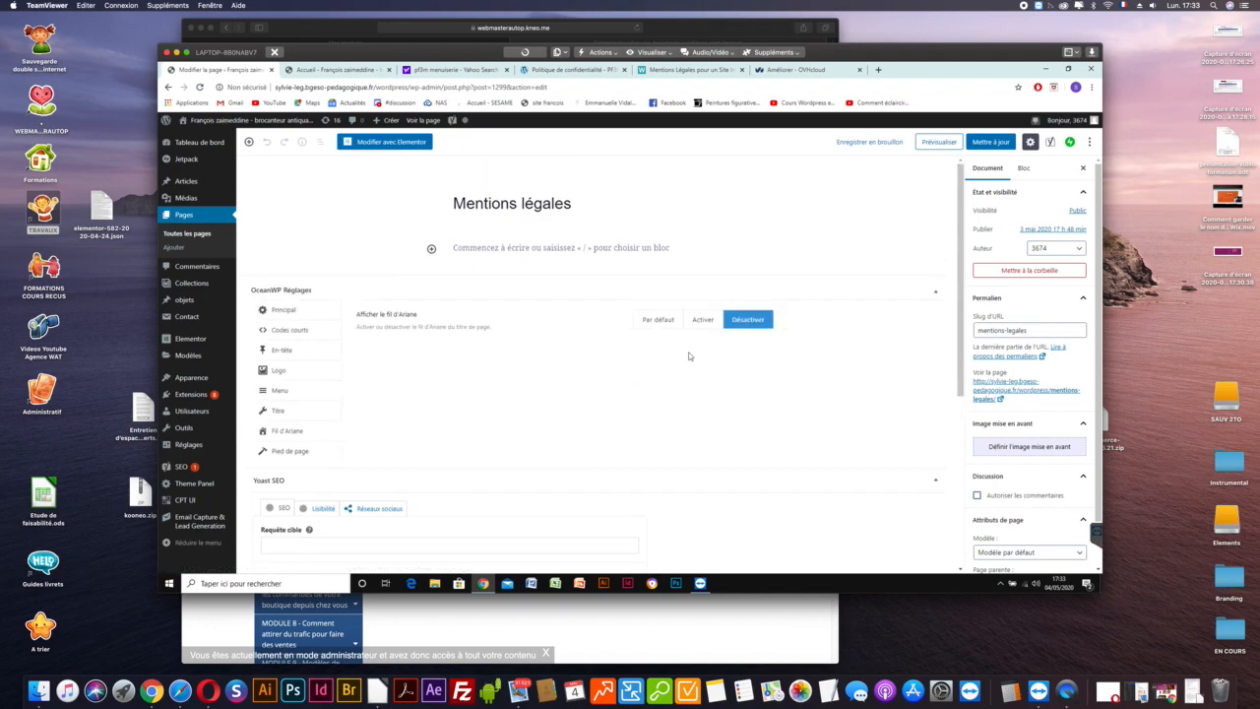
{"action": "left_click", "coordinate": [996, 143]}
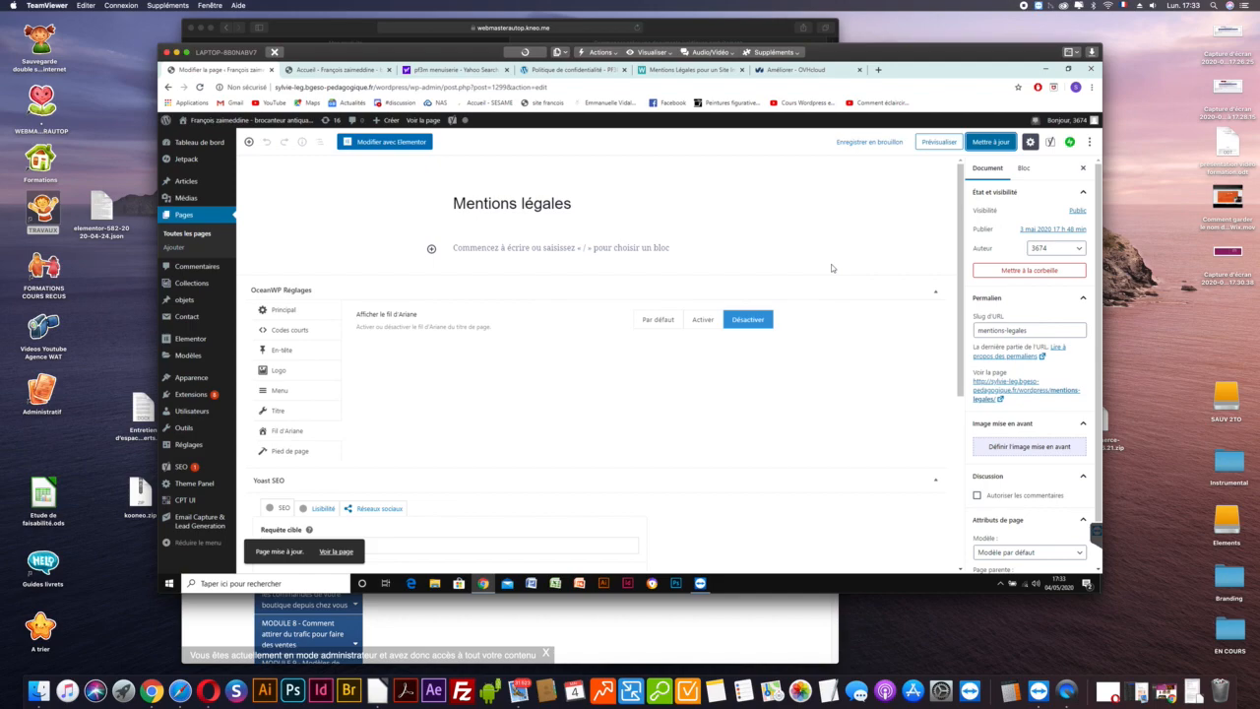
Open the Mentions légales page in Elementor and add a single-column section.
{"action": "left_click", "coordinate": [379, 143]}
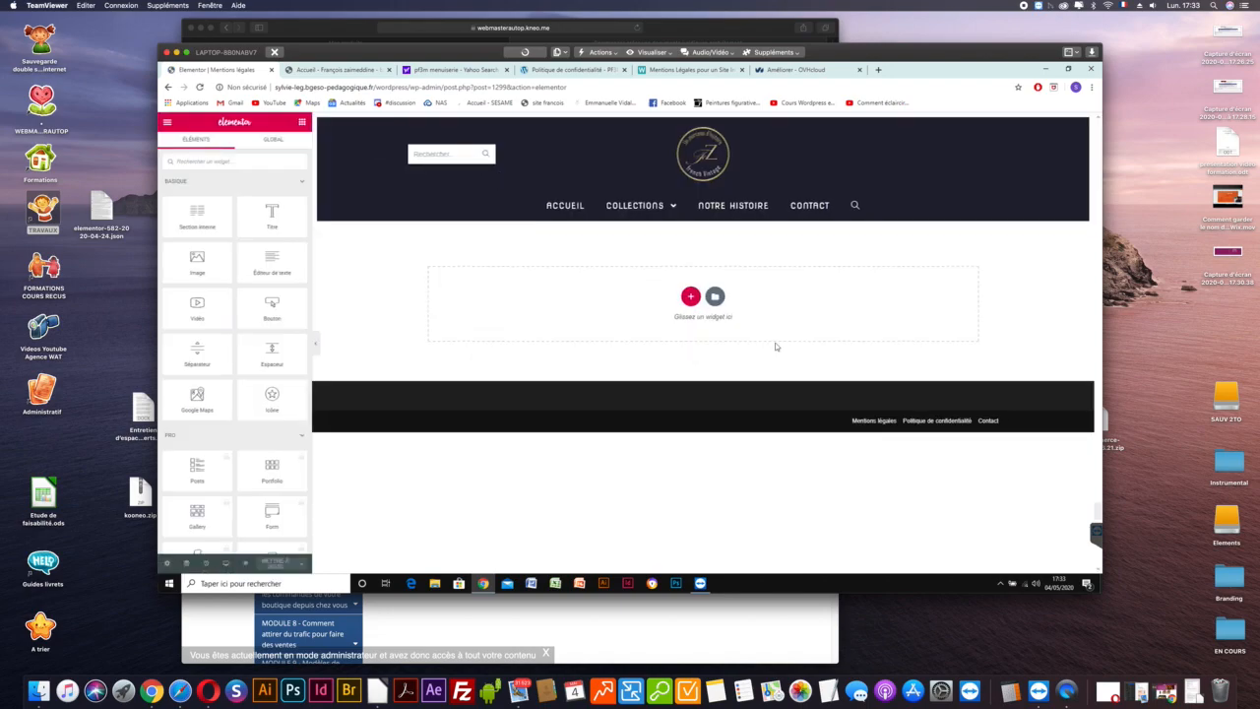
{"action": "left_click", "coordinate": [691, 296]}
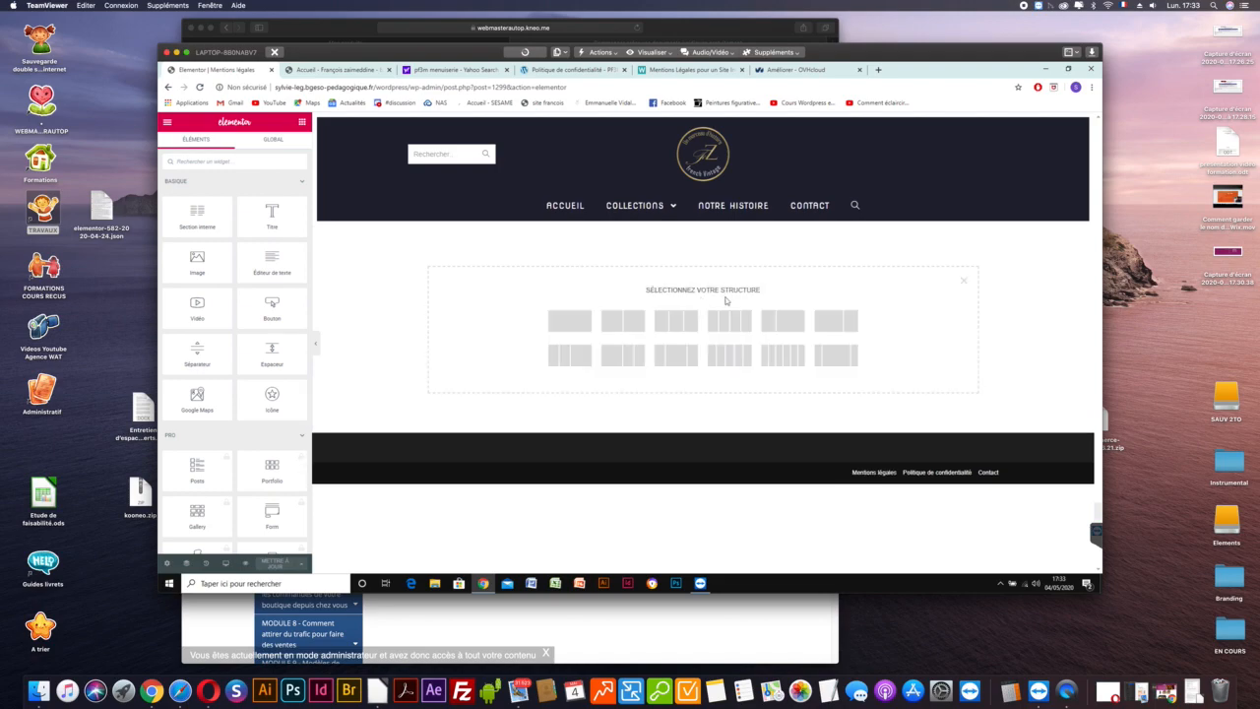
{"action": "left_click", "coordinate": [557, 330]}
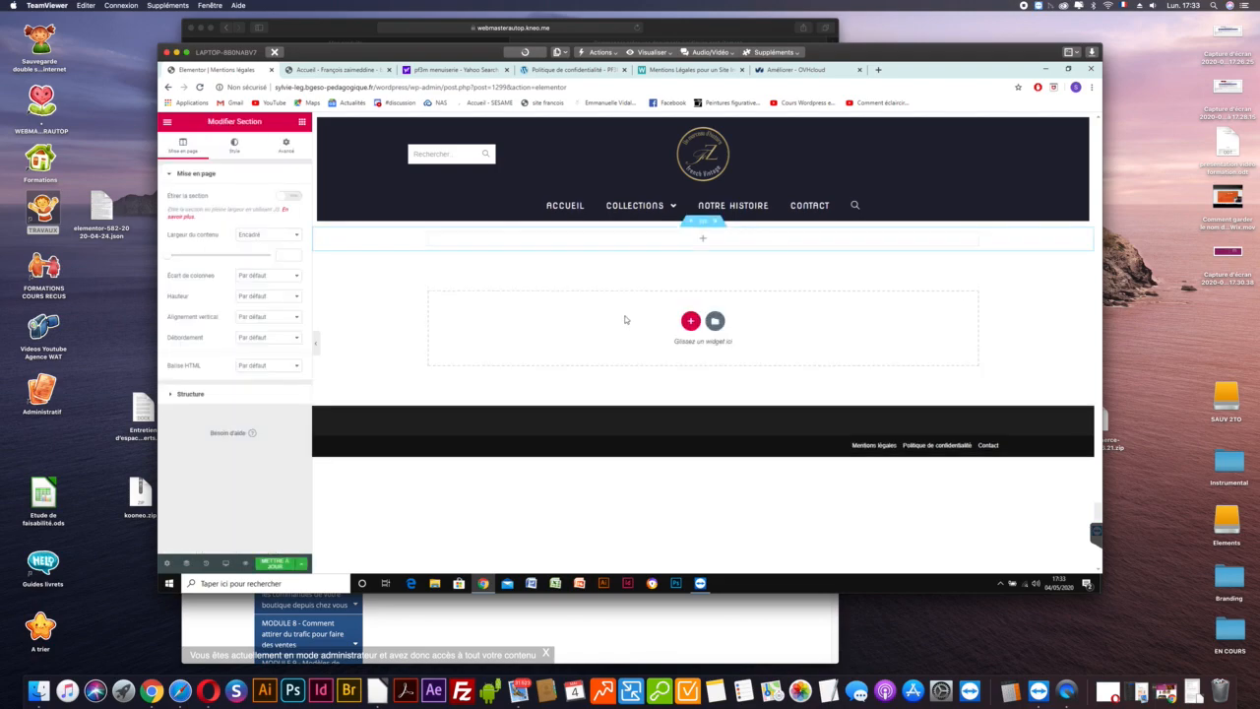
Place a text editor widget in the new section and start editing its placeholder text.
{"action": "left_click", "coordinate": [301, 121]}
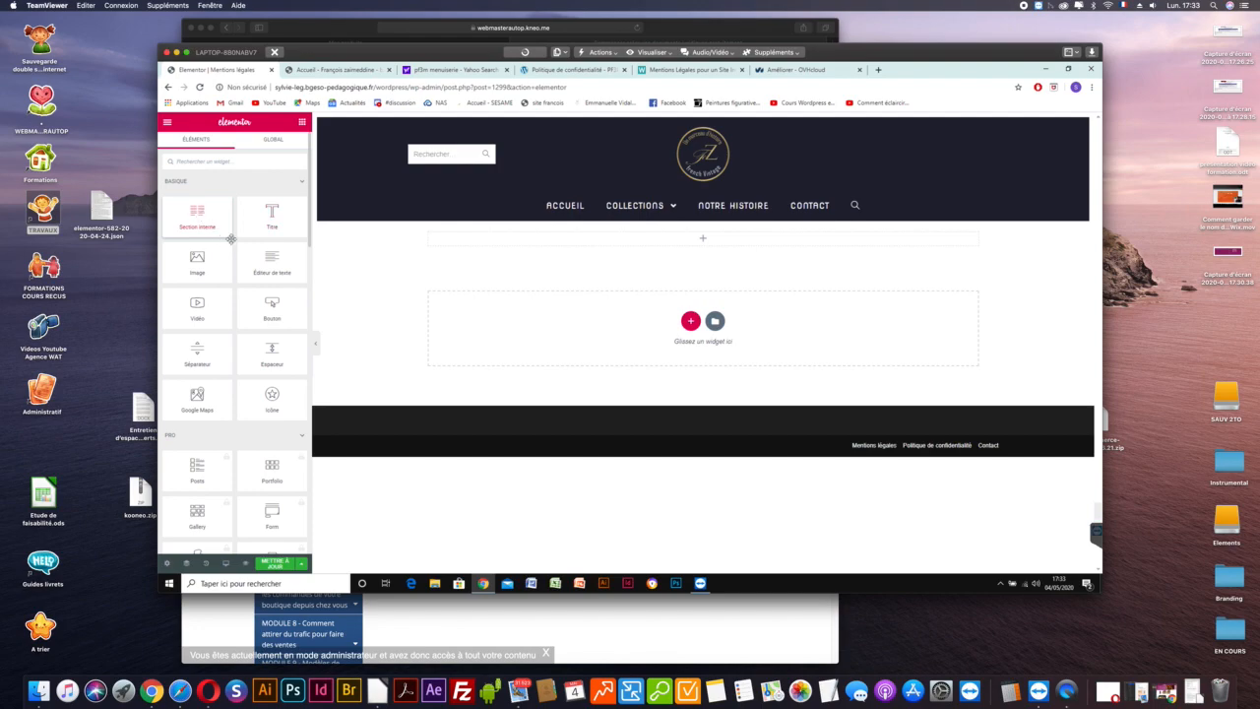
{"action": "left_click_drag", "start_coordinate": [262, 256], "coordinate": [714, 238]}
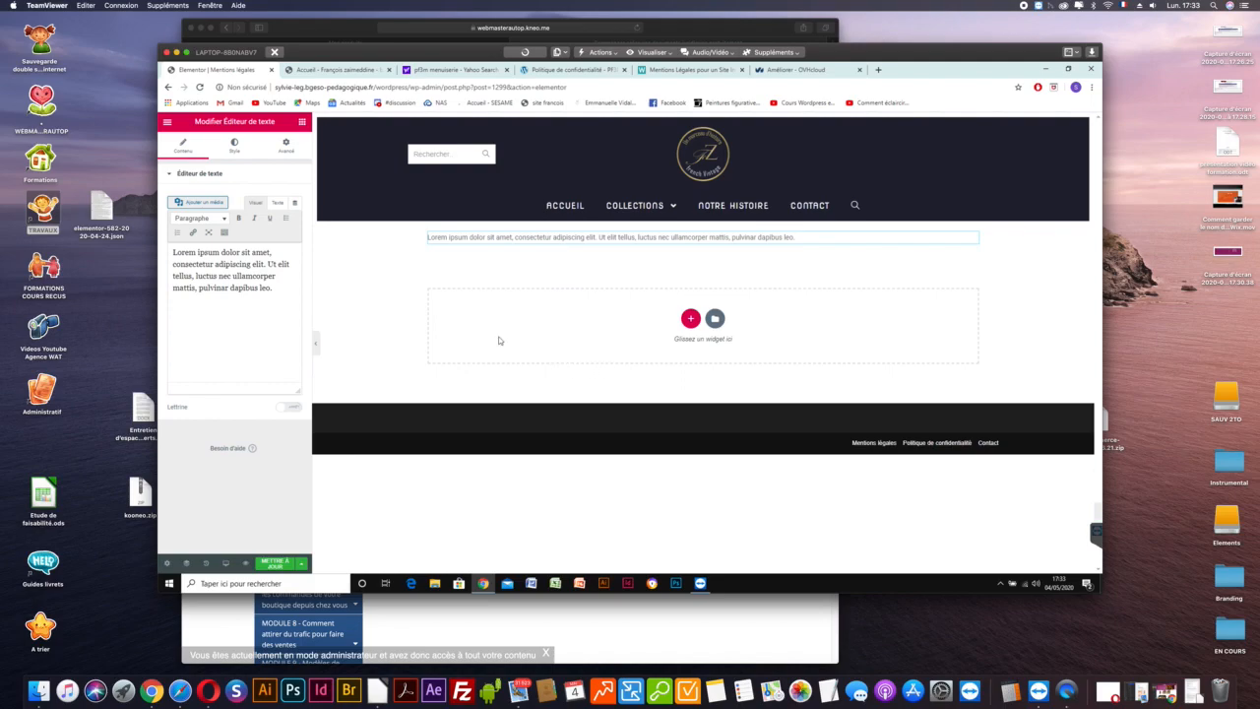
{"action": "left_click", "coordinate": [246, 279]}
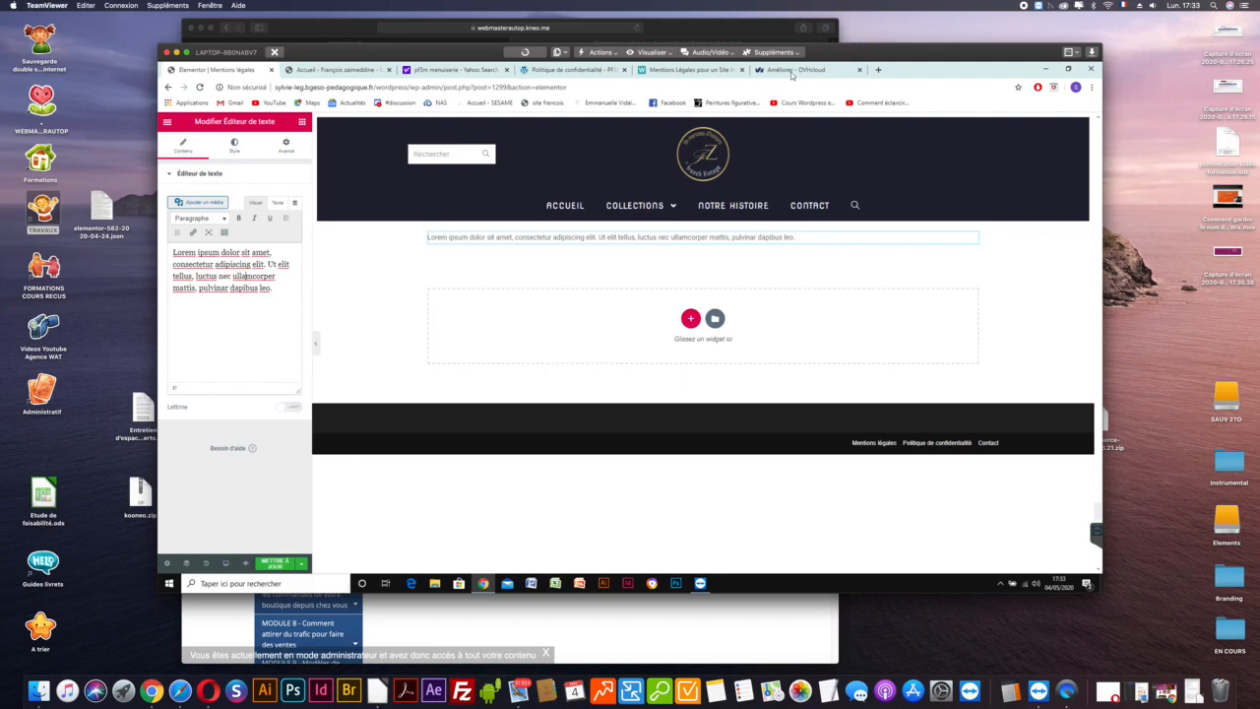
Search Google in a new tab for "mentions légales" and open the service-public.fr page on mandatory website notices.
{"action": "left_click", "coordinate": [877, 69]}
{"action": "left_click", "coordinate": [596, 297]}
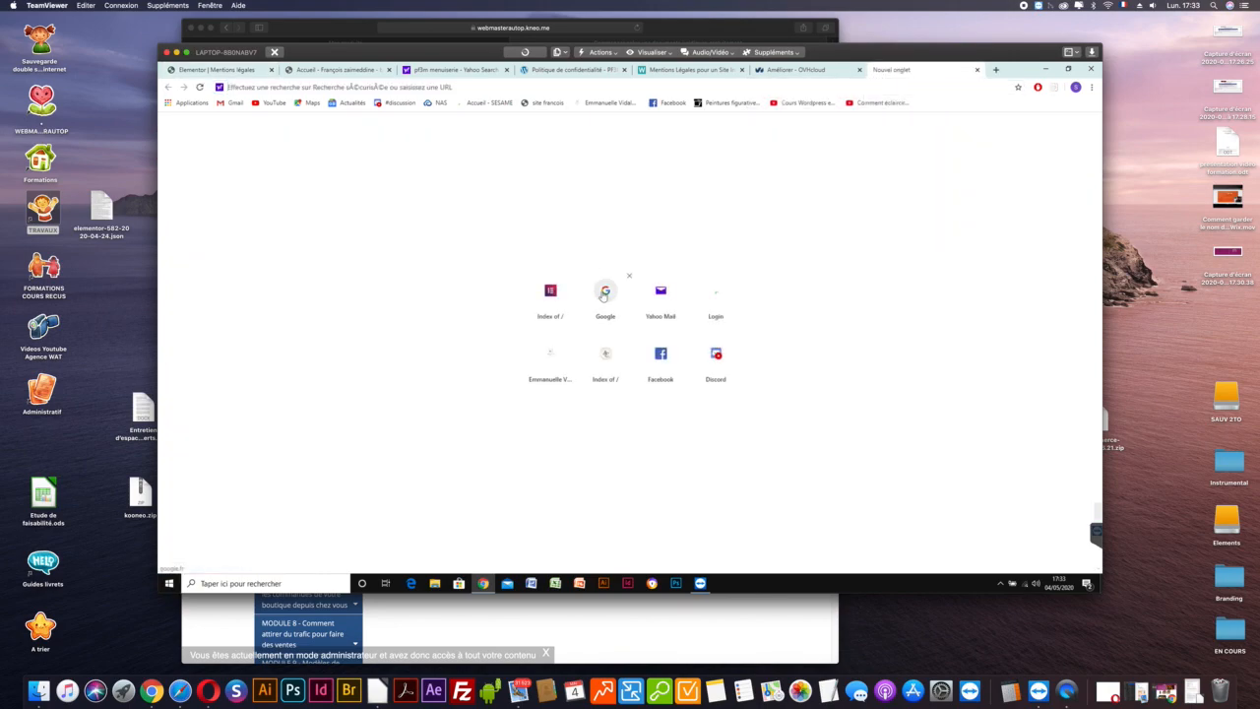
{"action": "left_click", "coordinate": [537, 277]}
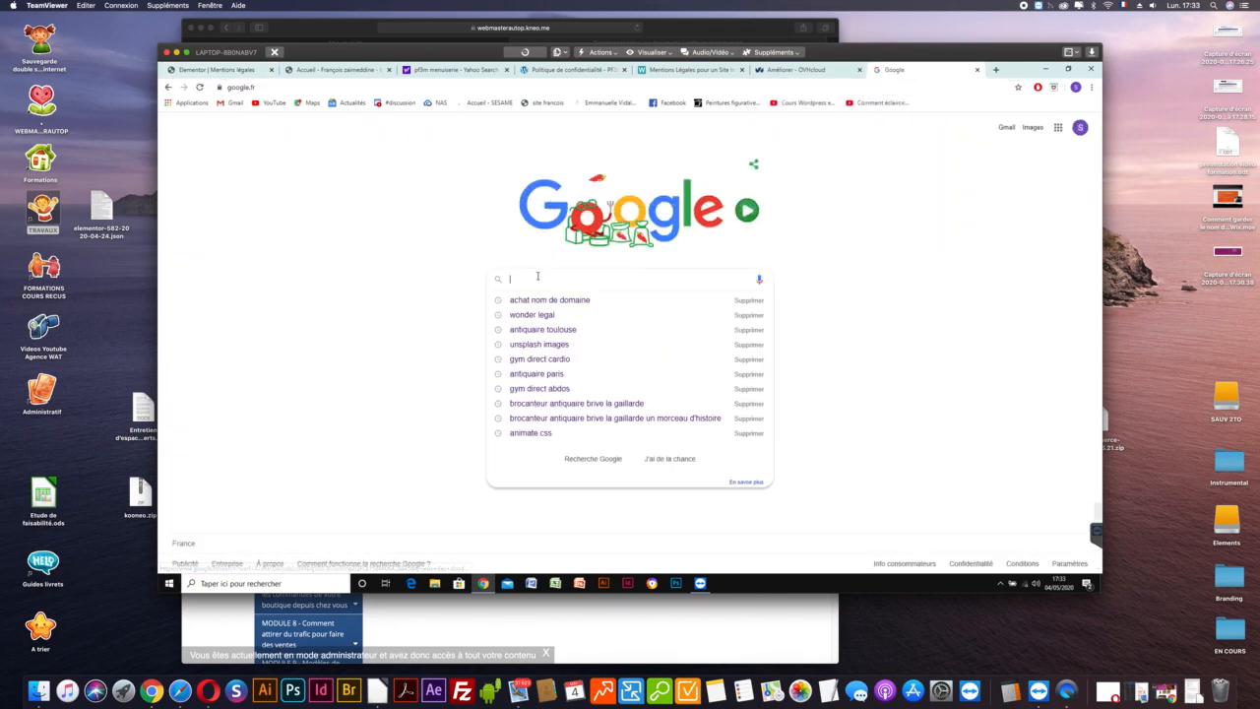
{"action": "type", "text": "mentions légales"}
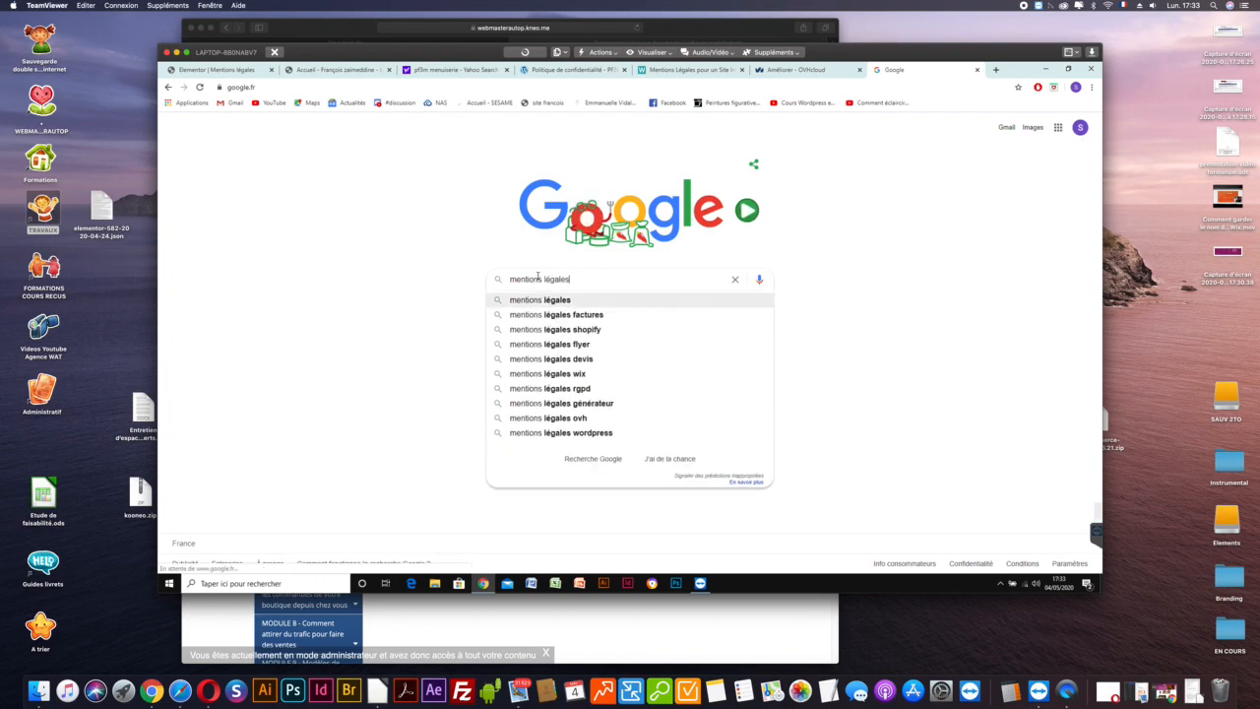
{"action": "key", "text": "Return"}
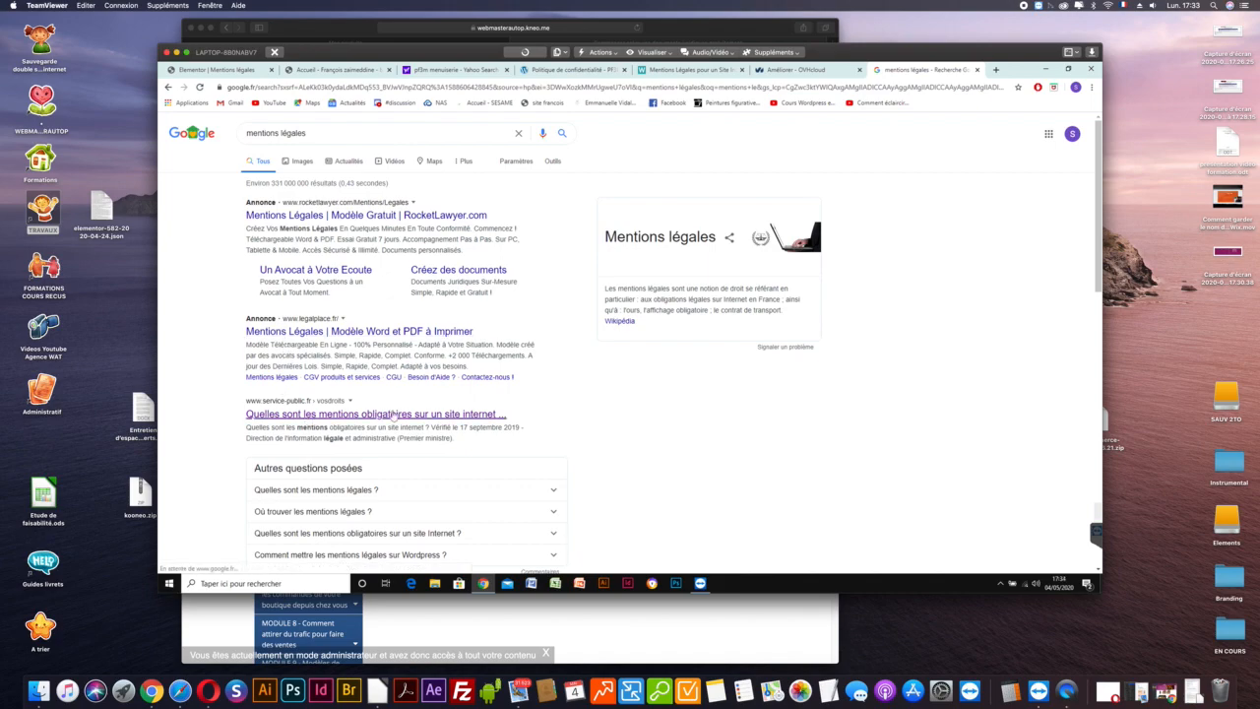
{"action": "left_click", "coordinate": [380, 418]}
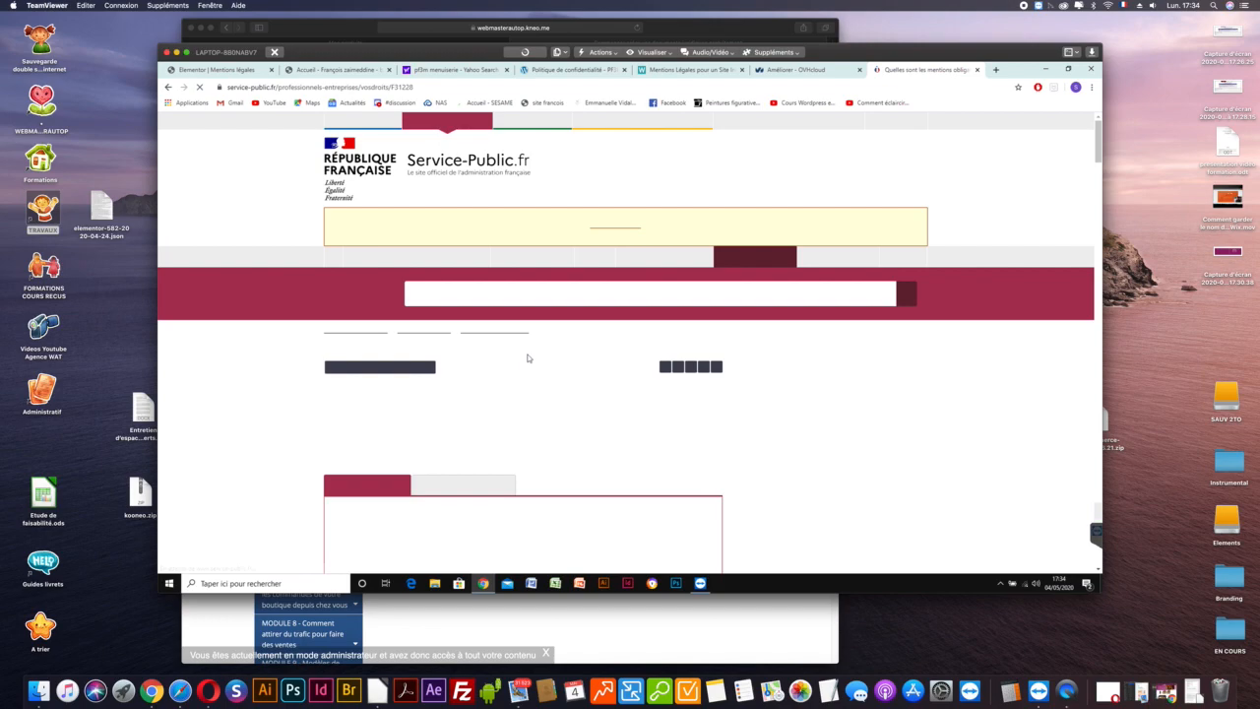
Look through the Service-Public.fr page on mandatory notices, expanding its Textes de référence section.
{"action": "scroll", "coordinate": [522, 364], "scroll_direction": "down", "scroll_amount": 5}
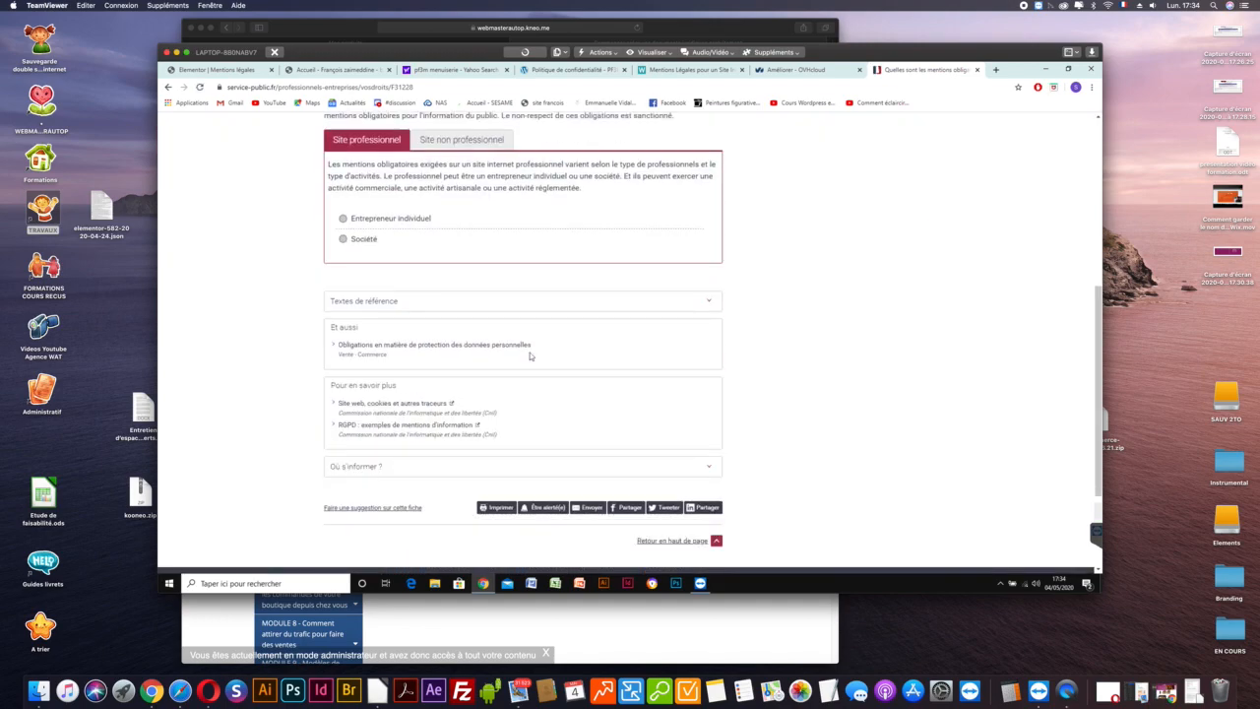
{"action": "left_click", "coordinate": [709, 302]}
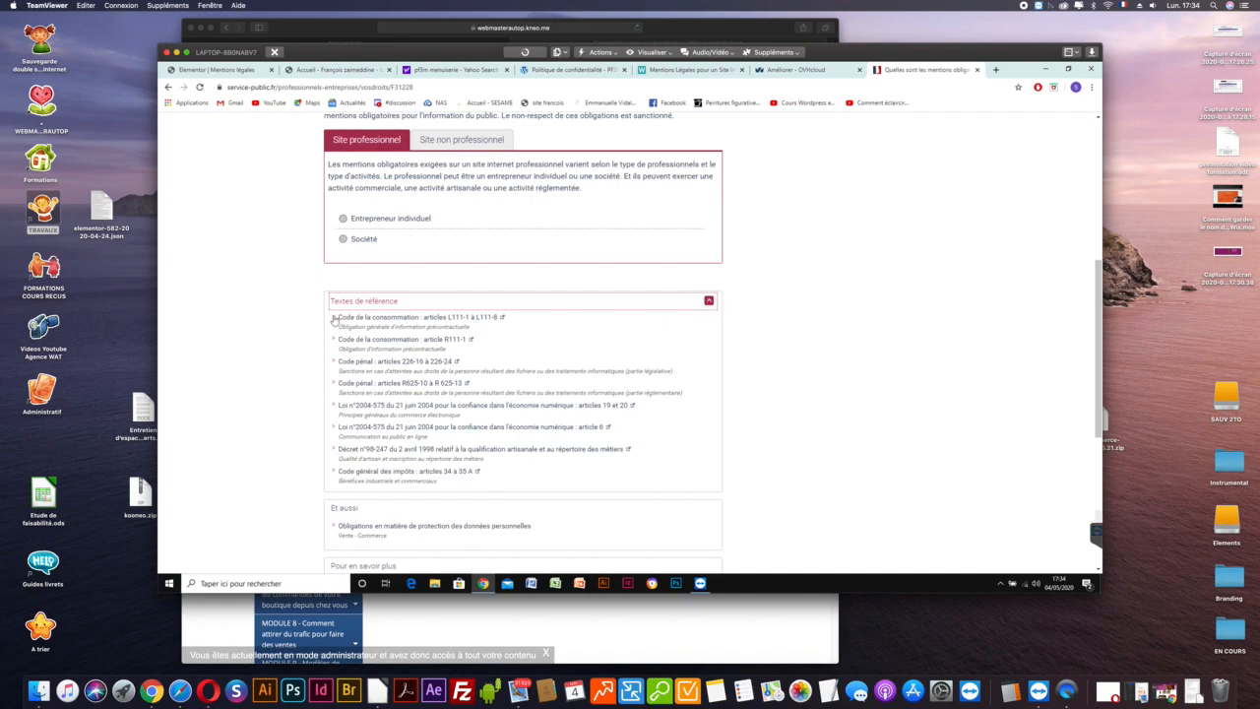
{"action": "scroll", "coordinate": [370, 375], "scroll_direction": "down", "scroll_amount": 3}
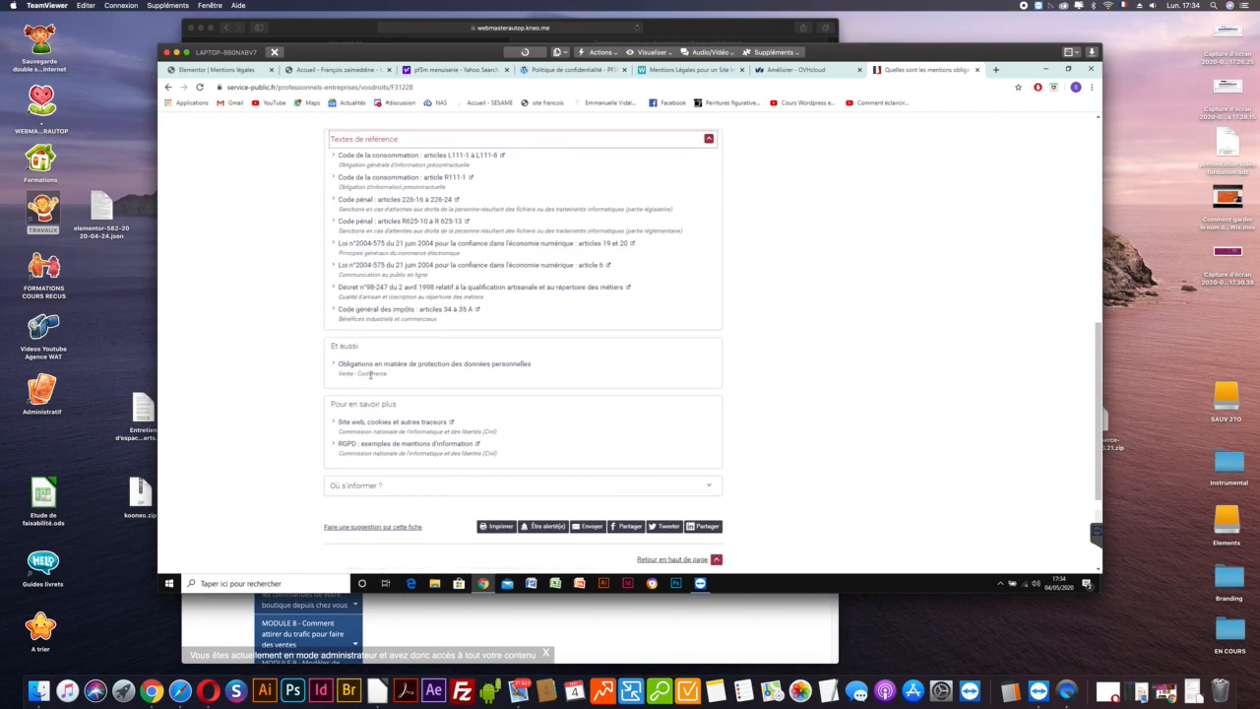
{"action": "scroll", "coordinate": [371, 374], "scroll_direction": "up", "scroll_amount": 3}
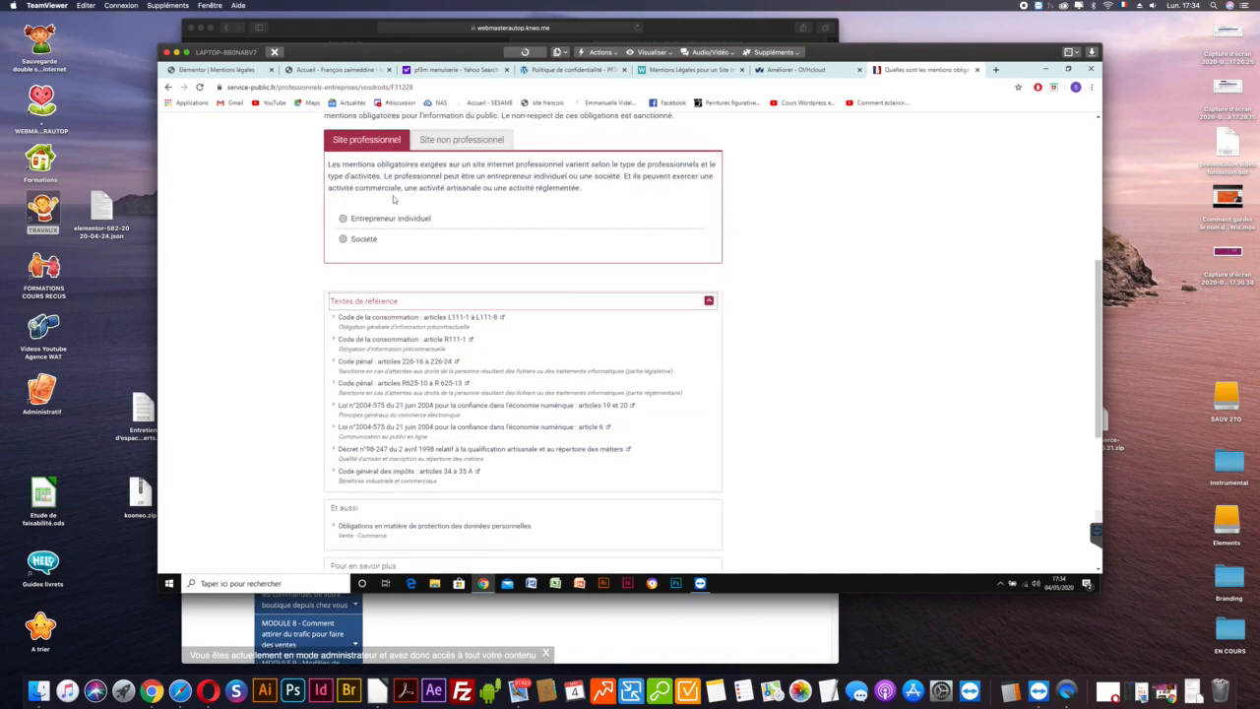
{"action": "scroll", "coordinate": [601, 247], "scroll_direction": "up", "scroll_amount": 3}
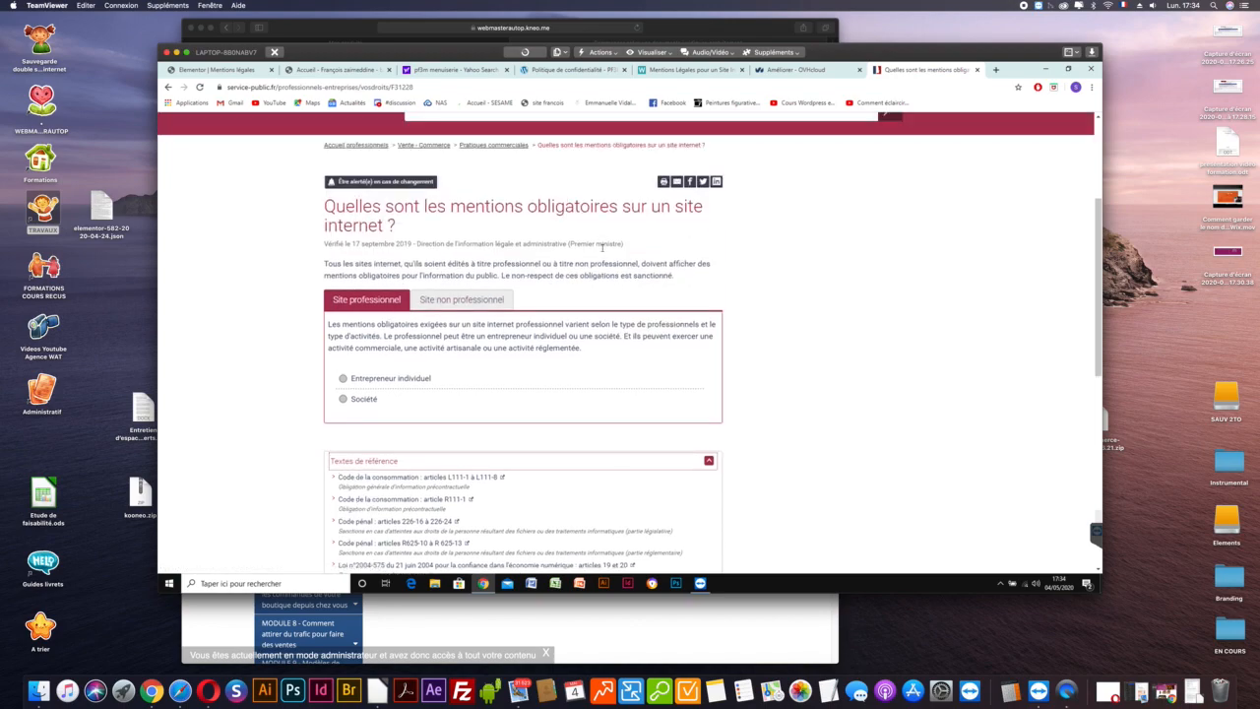
Search Google in another new tab for "lorem ipsum".
{"action": "left_click", "coordinate": [995, 69]}
{"action": "left_click", "coordinate": [604, 293]}
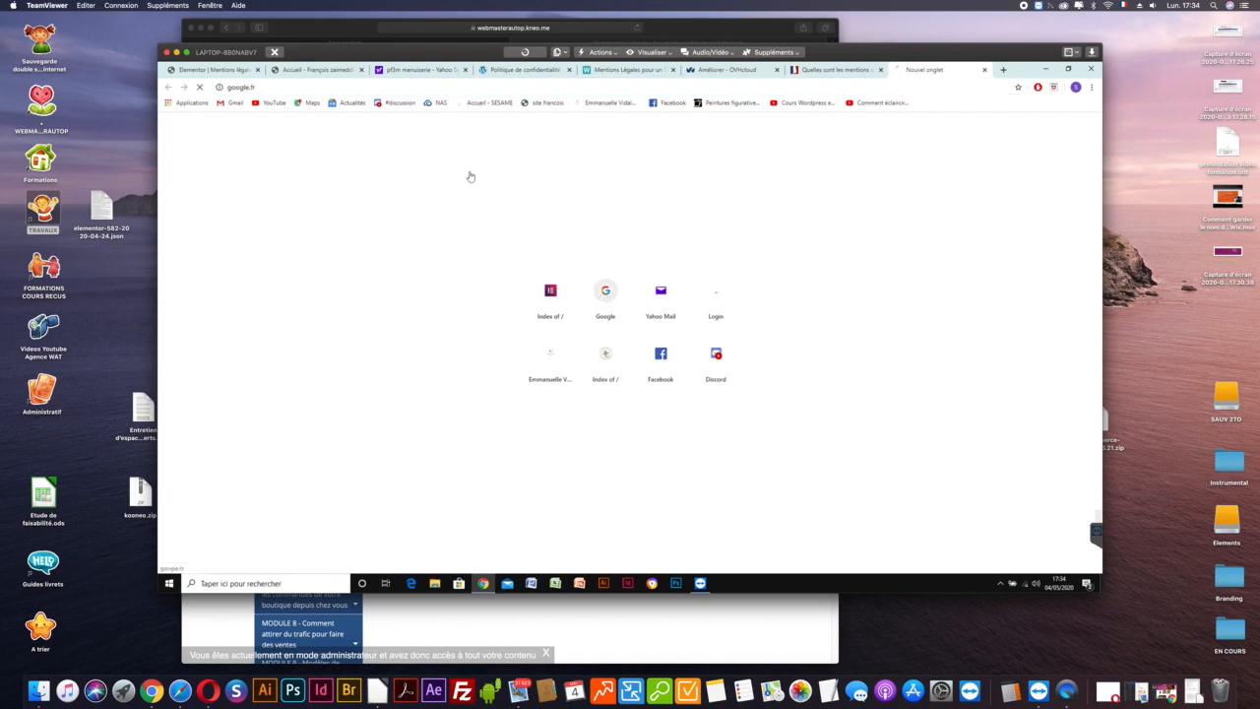
{"action": "left_click", "coordinate": [543, 278]}
{"action": "type", "text": "lorme"}
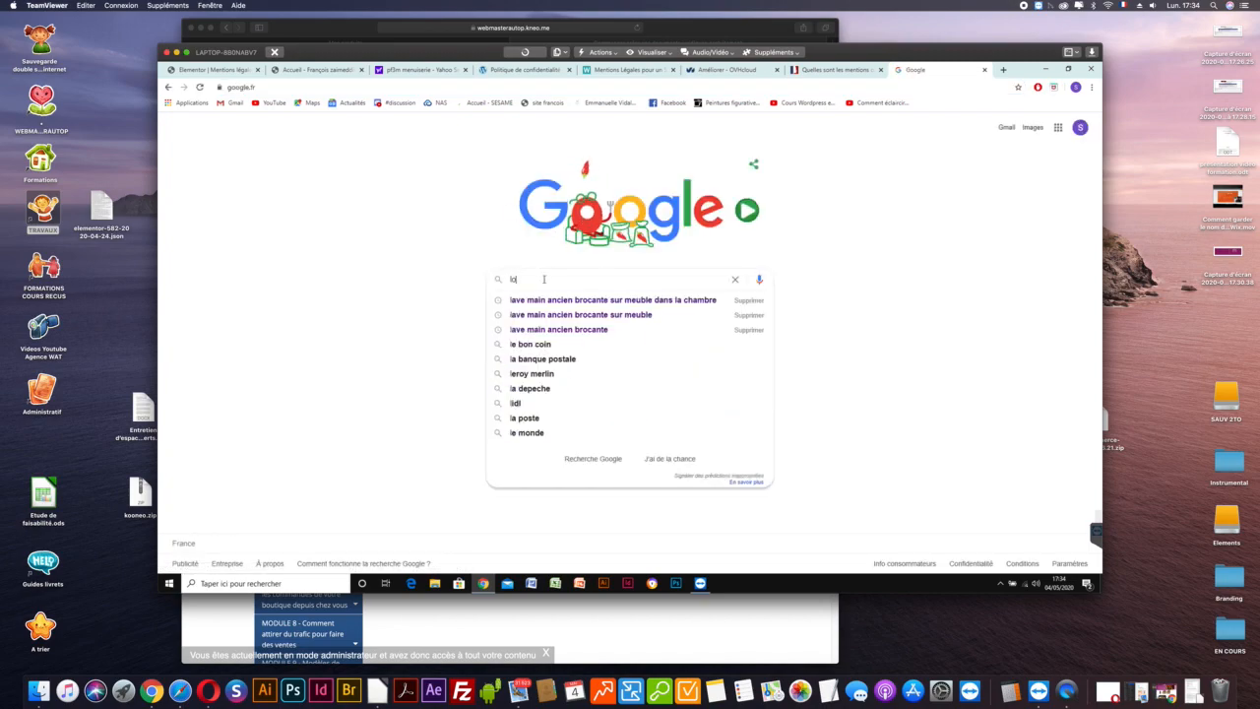
{"action": "key", "text": "BackSpace"}
{"action": "key", "text": "BackSpace"}
{"action": "type", "text": "em ipsm"}
{"action": "key", "text": "Return"}
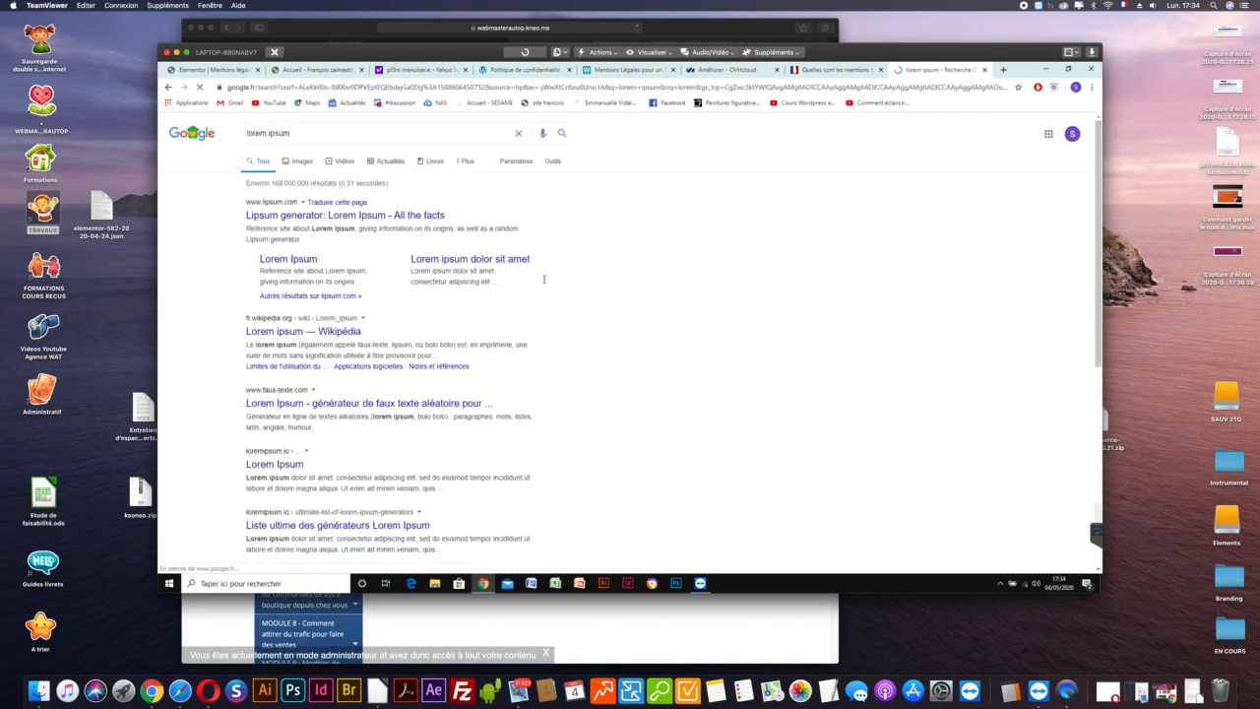
Open lipsum.com from the search results, select its sample text, and return to the text editor content in Elementor.
{"action": "left_click", "coordinate": [281, 217]}
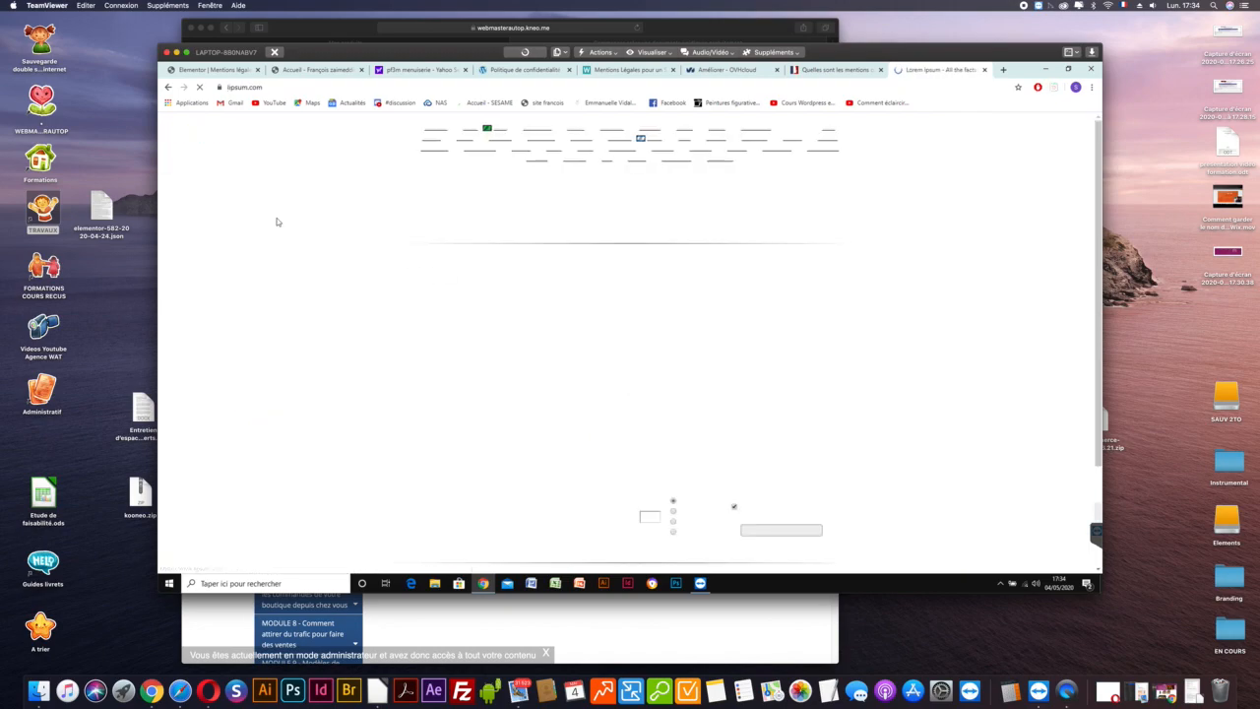
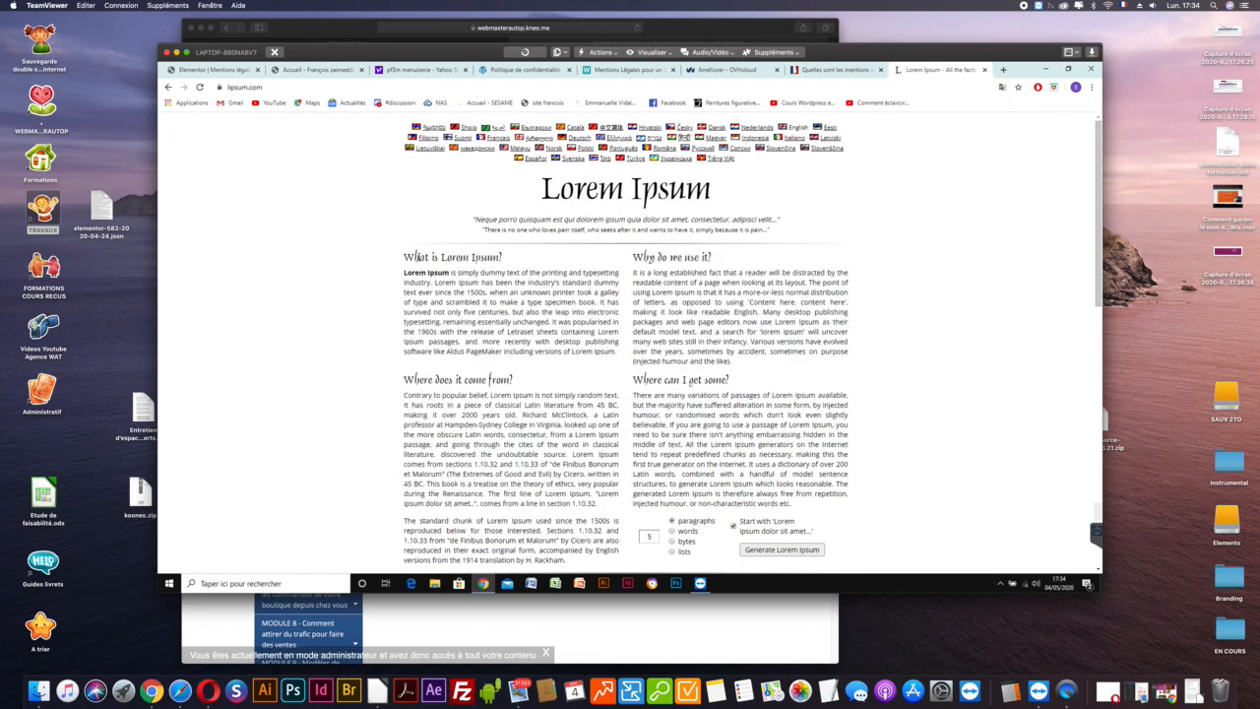
{"action": "left_click_drag", "start_coordinate": [404, 254], "coordinate": [594, 565]}
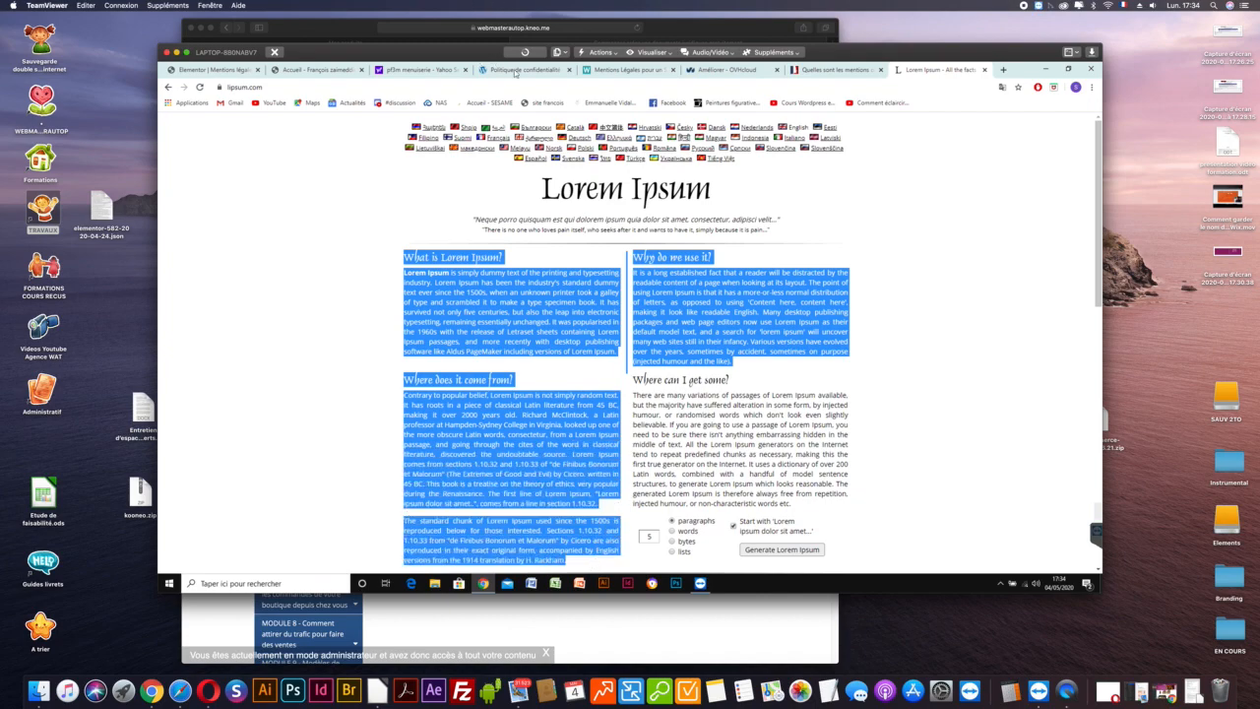
{"action": "left_click", "coordinate": [516, 72]}
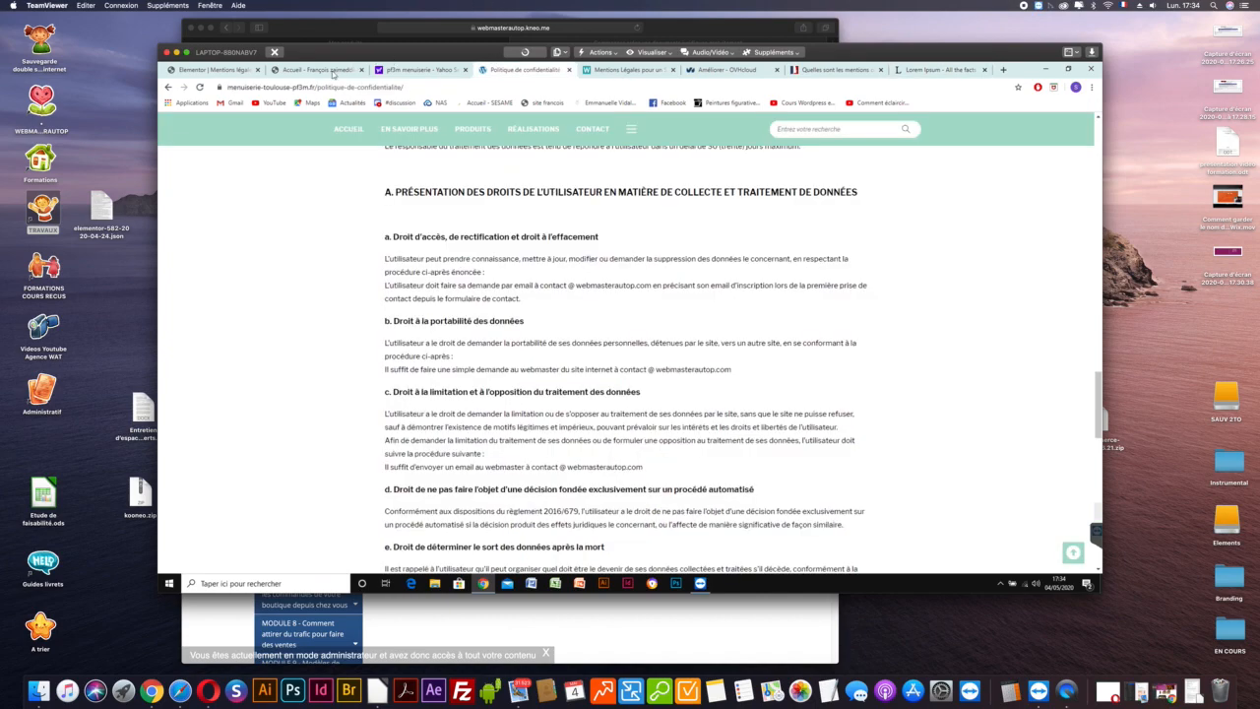
{"action": "left_click", "coordinate": [313, 70]}
{"action": "left_click", "coordinate": [227, 70]}
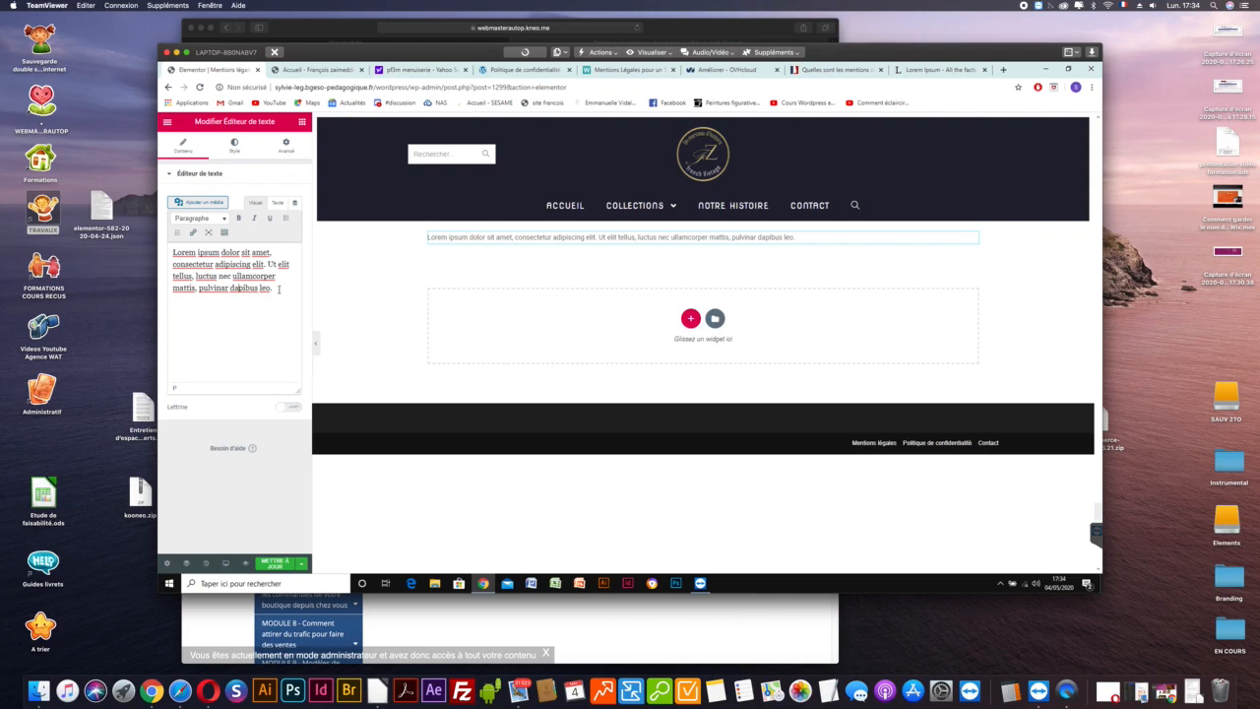
{"action": "key", "text": "ctrl+a"}
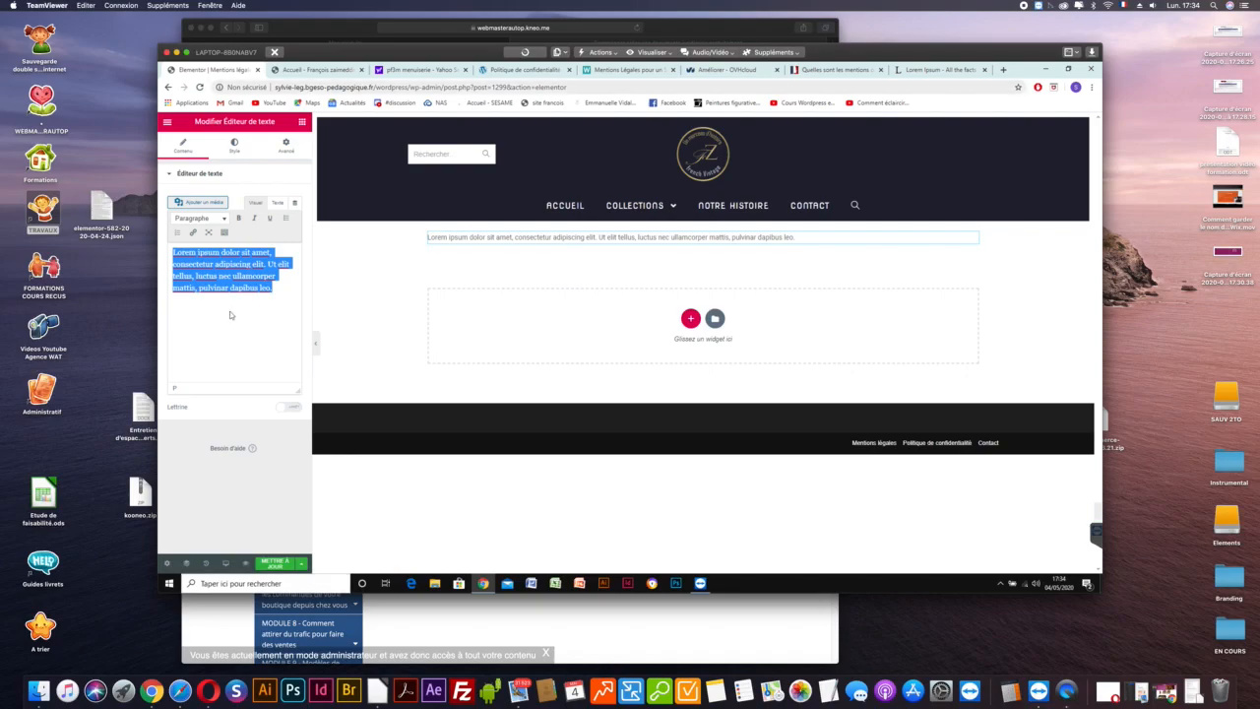
Copy the "Where does it come from?" section from lipsum.com and paste it after the placeholder sentence in the text editor widget.
{"action": "key", "text": "ctrl+shift+Tab"}
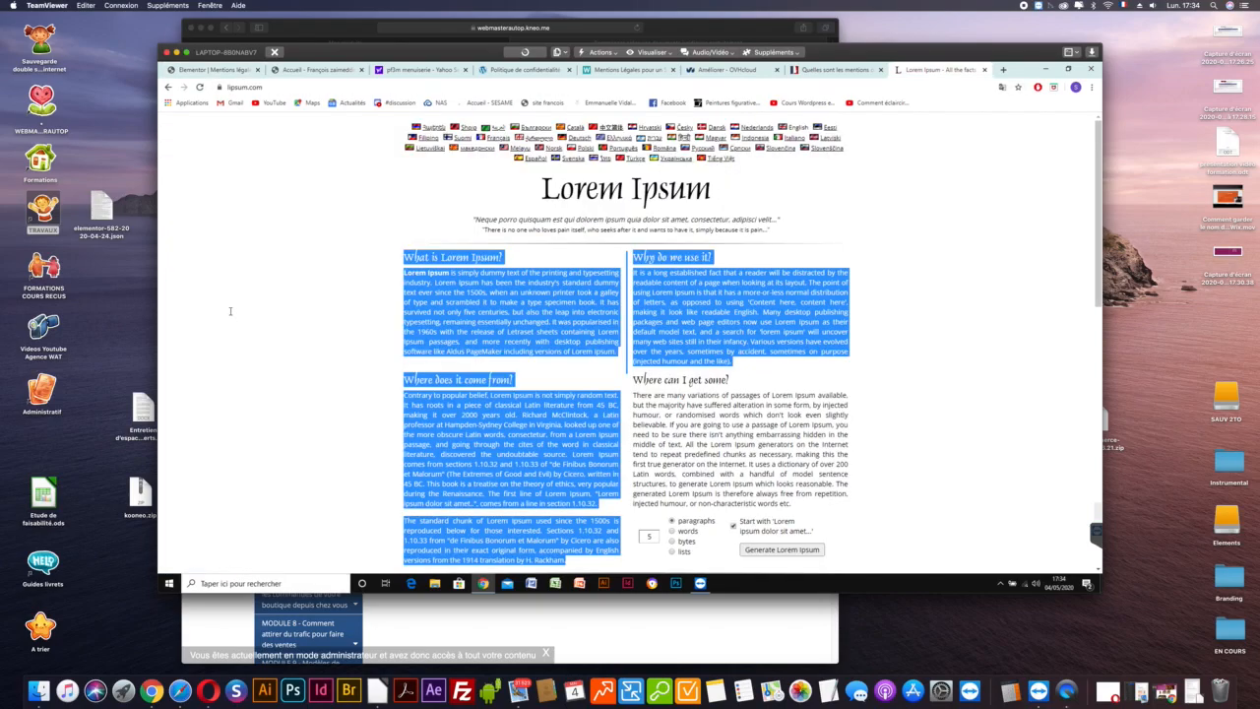
{"action": "left_click_drag", "start_coordinate": [447, 256], "coordinate": [732, 361]}
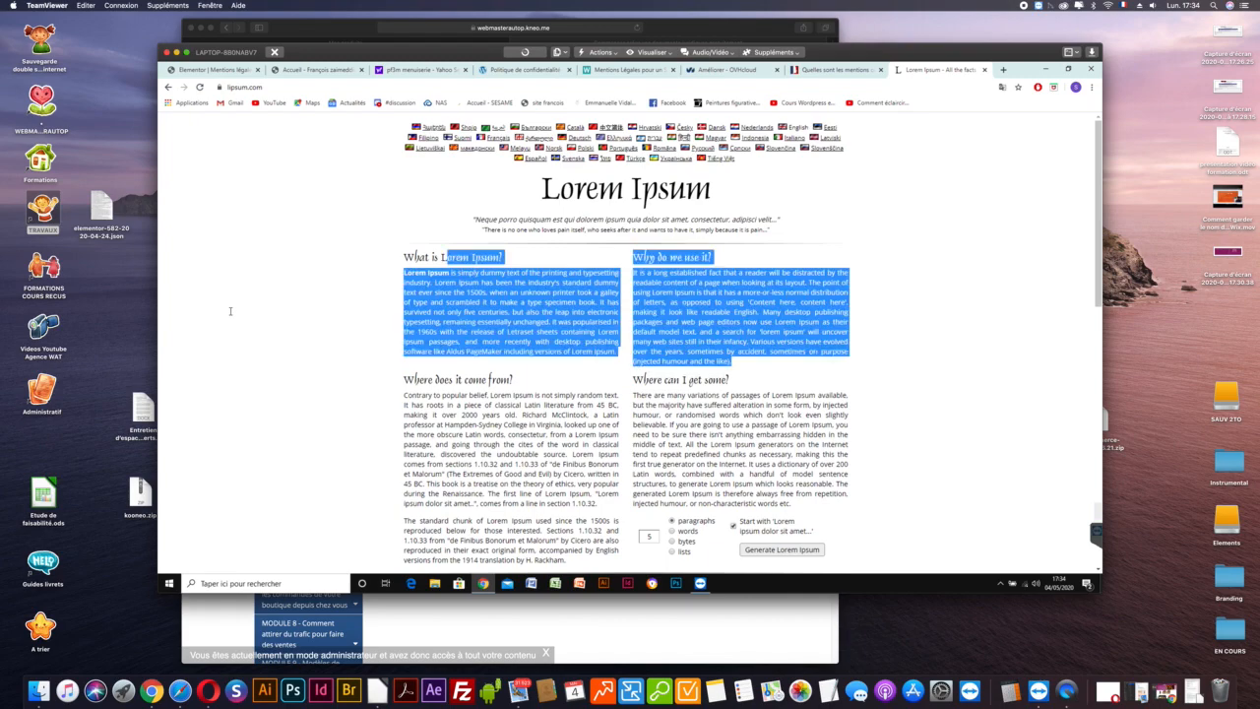
{"action": "scroll", "coordinate": [230, 312], "scroll_direction": "down", "scroll_amount": 5}
{"action": "scroll", "coordinate": [231, 312], "scroll_direction": "up", "scroll_amount": 2}
{"action": "left_click_drag", "start_coordinate": [404, 232], "coordinate": [564, 413]}
{"action": "key", "text": "ctrl+c"}
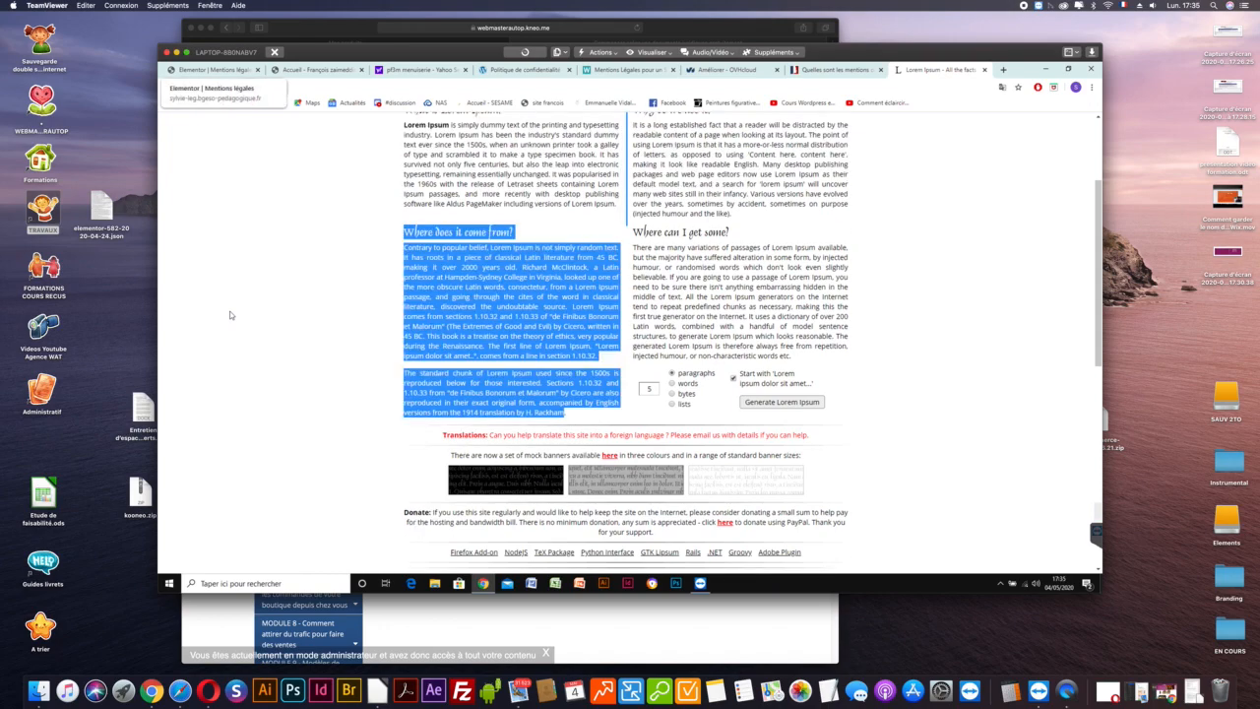
{"action": "key", "text": "ctrl+Tab"}
{"action": "left_click", "coordinate": [230, 311]}
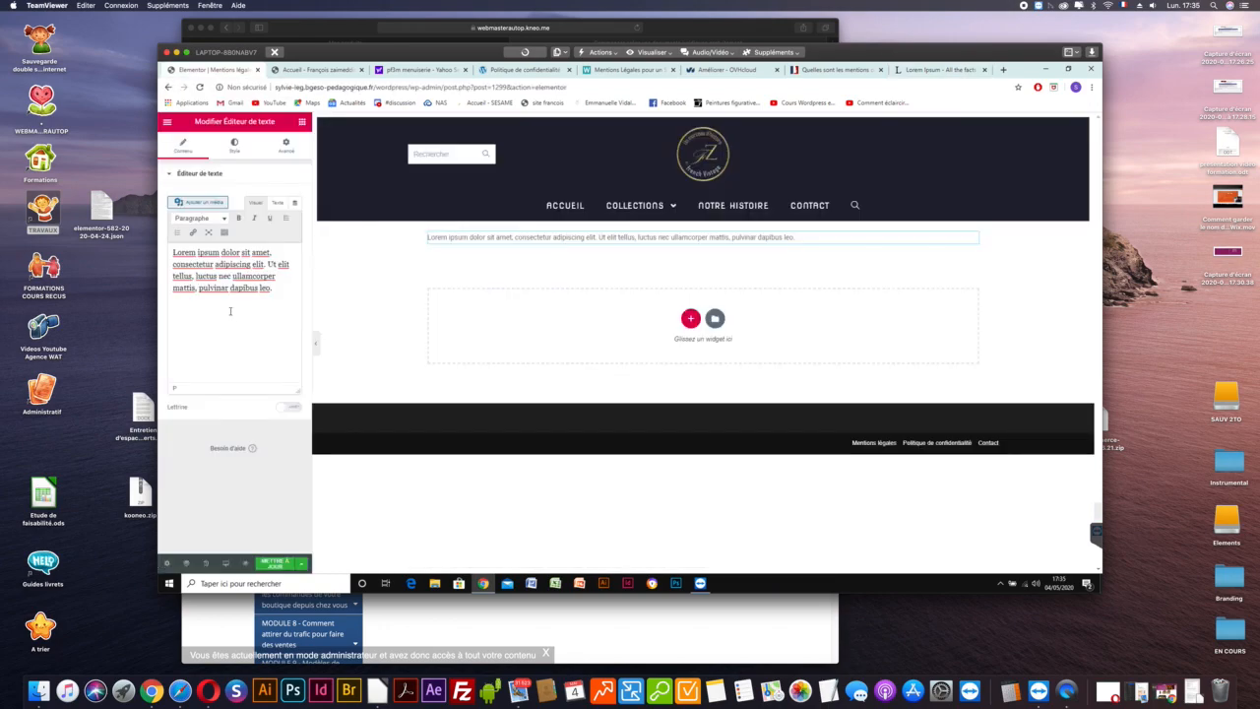
{"action": "key", "text": "ctrl+v"}
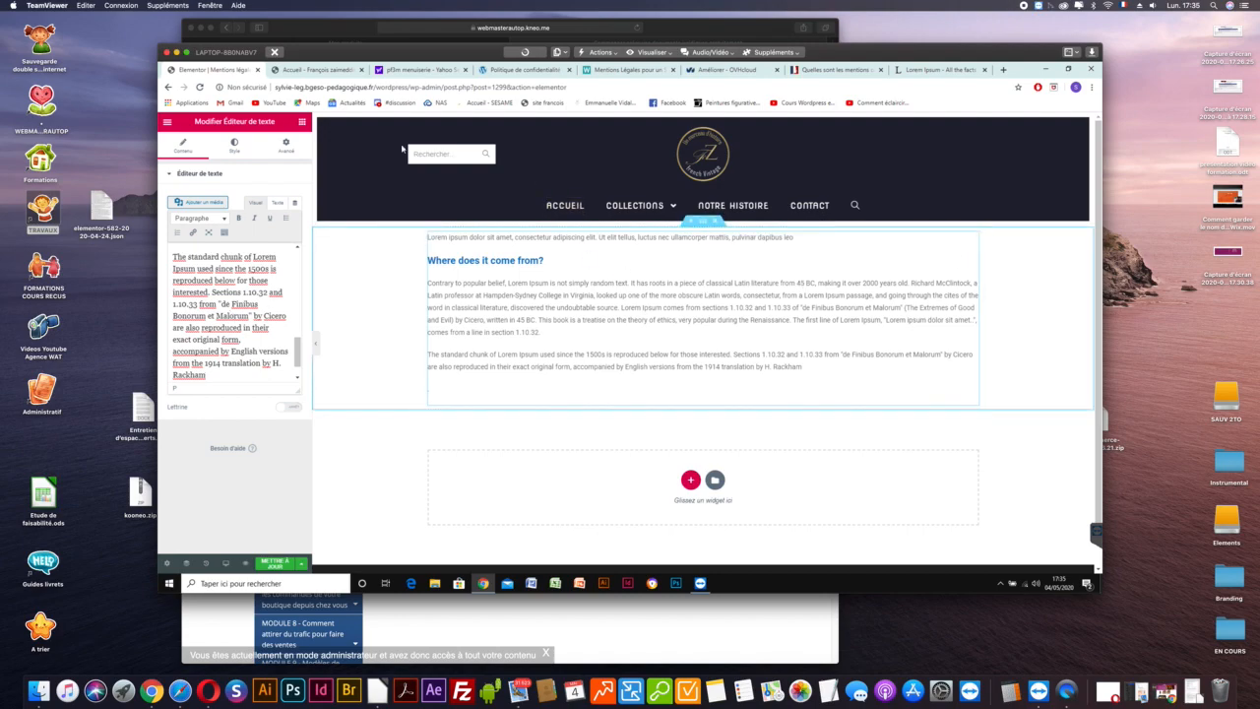
Add a heading widget above the text editor in the page section and centre its alignment.
{"action": "left_click", "coordinate": [301, 122]}
{"action": "left_click_drag", "start_coordinate": [260, 226], "coordinate": [569, 234]}
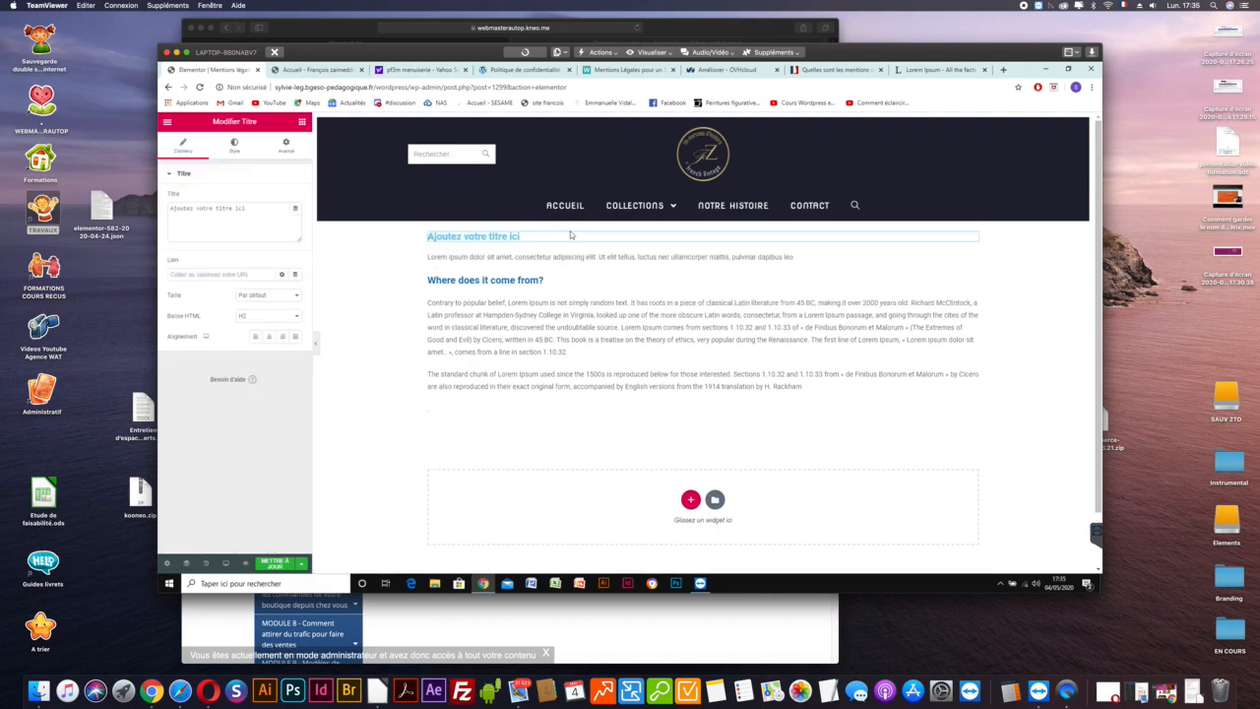
{"action": "left_click", "coordinate": [269, 337]}
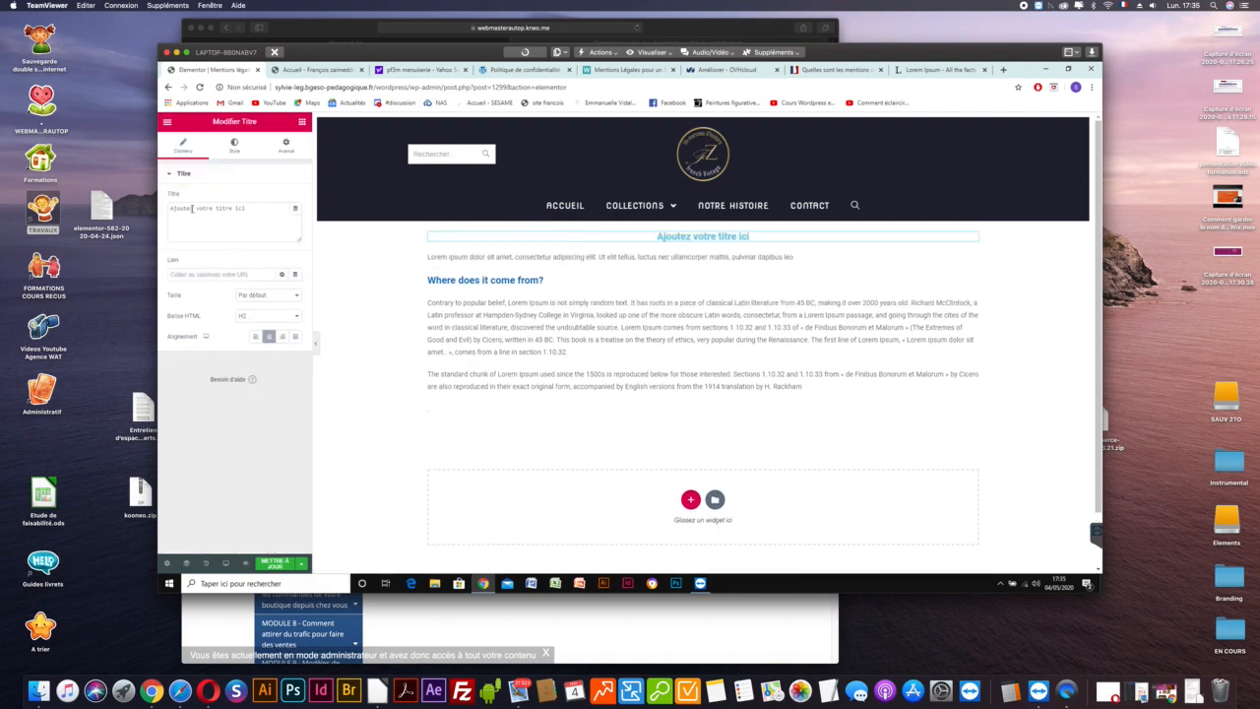
{"action": "triple_click", "coordinate": [192, 208]}
{"action": "type", "text": "Polito"}
{"action": "key", "text": "BackSpace"}
{"action": "type", "text": "icas de"}
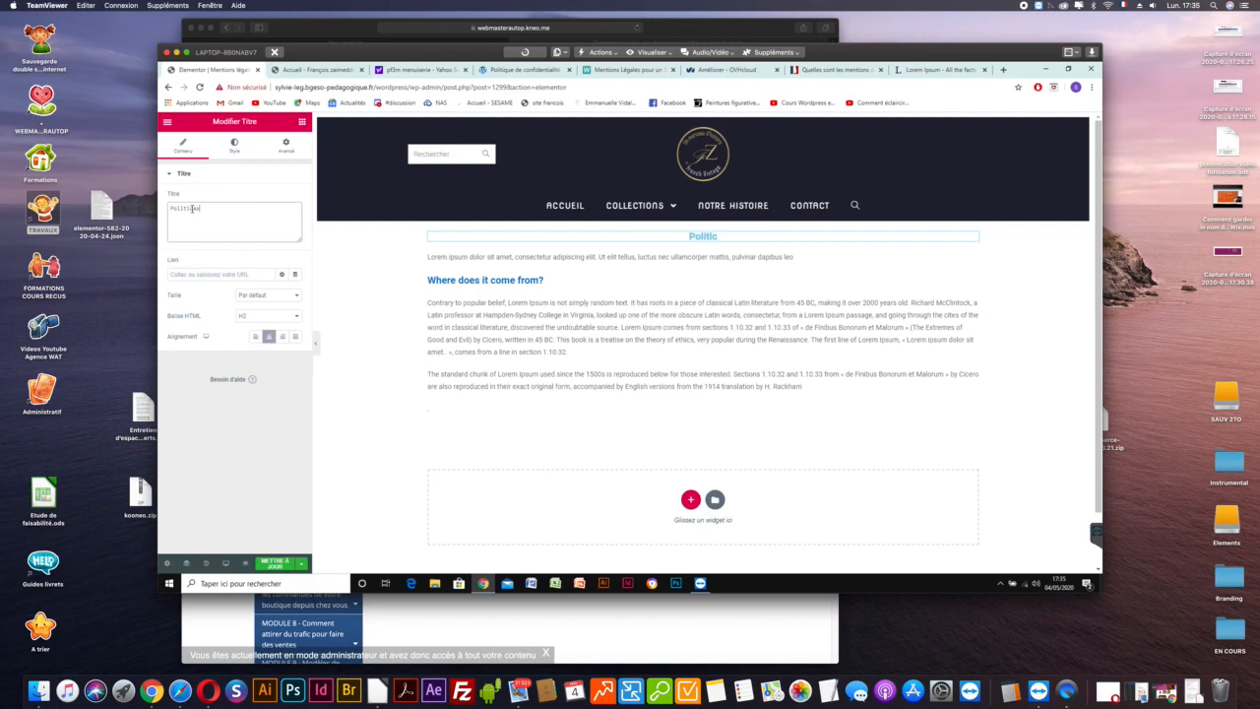
{"action": "type", "text": " propMenti"}
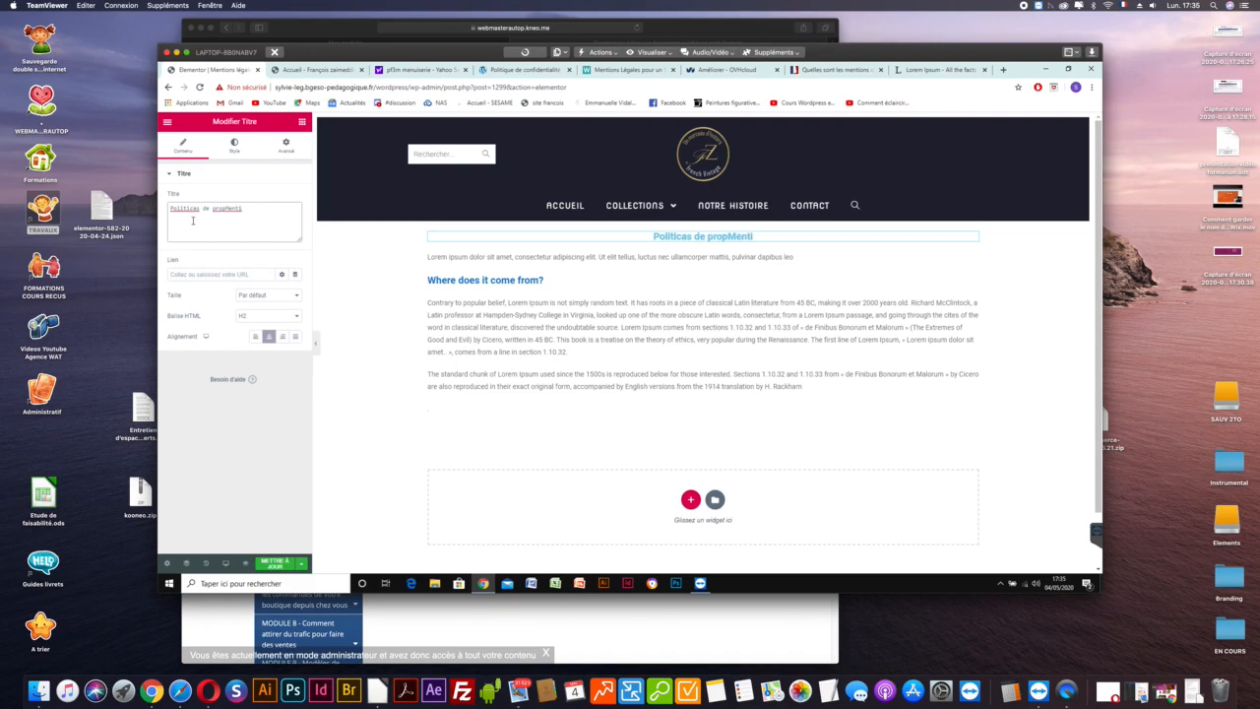
Replace the heading widget's text with "Mentions légales".
{"action": "left_click_drag", "start_coordinate": [244, 210], "coordinate": [151, 209]}
{"action": "type", "text": "Mentions légales"}
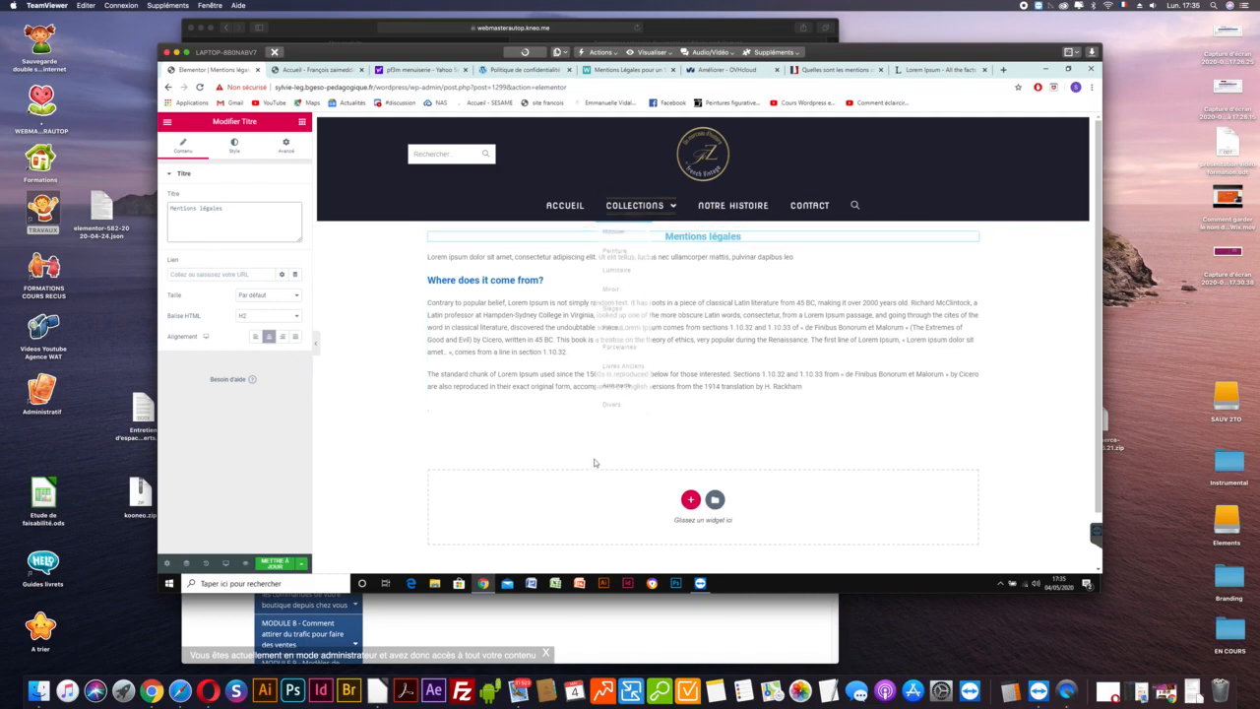
{"action": "scroll", "coordinate": [594, 463], "scroll_direction": "down", "scroll_amount": 1}
{"action": "scroll", "coordinate": [594, 463], "scroll_direction": "up", "scroll_amount": 1}
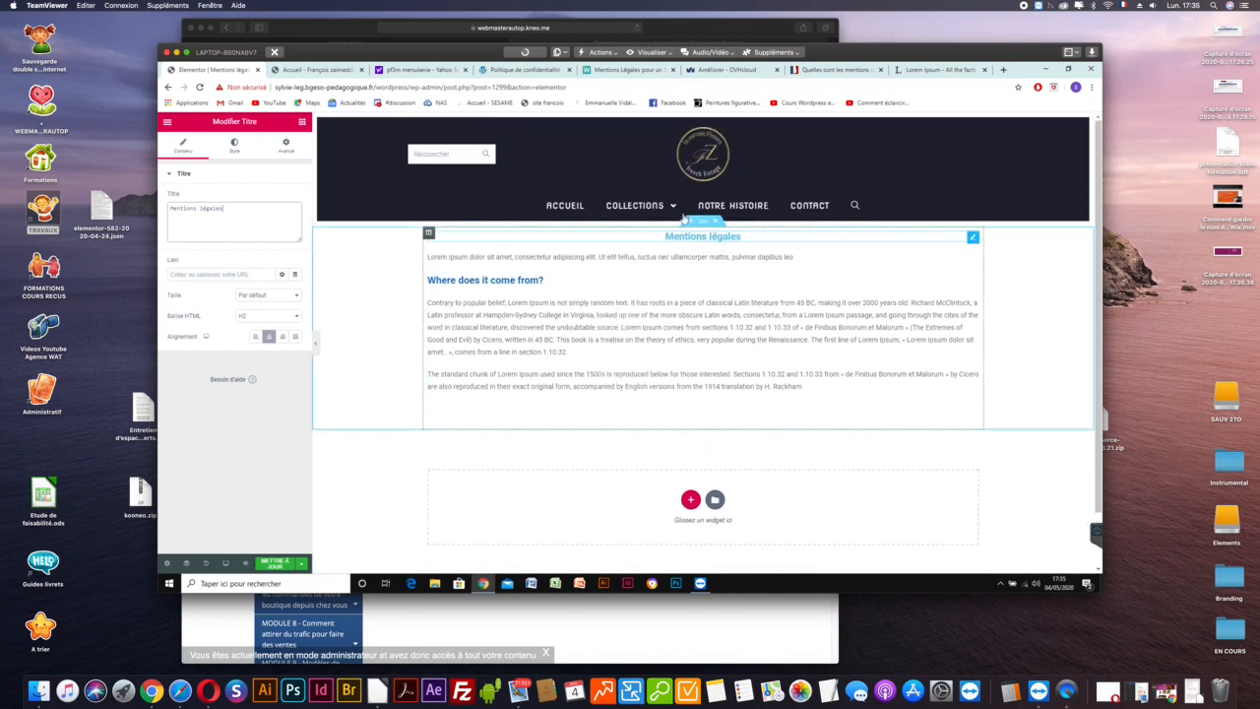
Set the heading's text colour to black and update the page.
{"action": "left_click", "coordinate": [236, 148]}
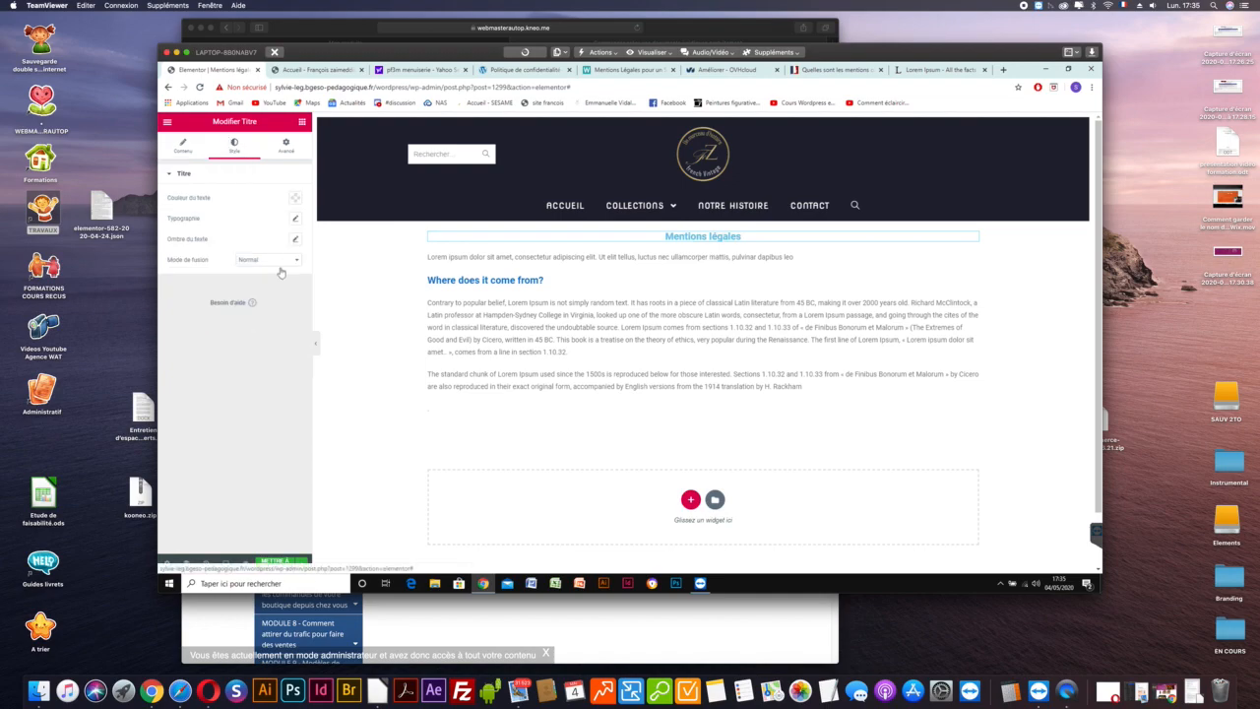
{"action": "left_click", "coordinate": [294, 198]}
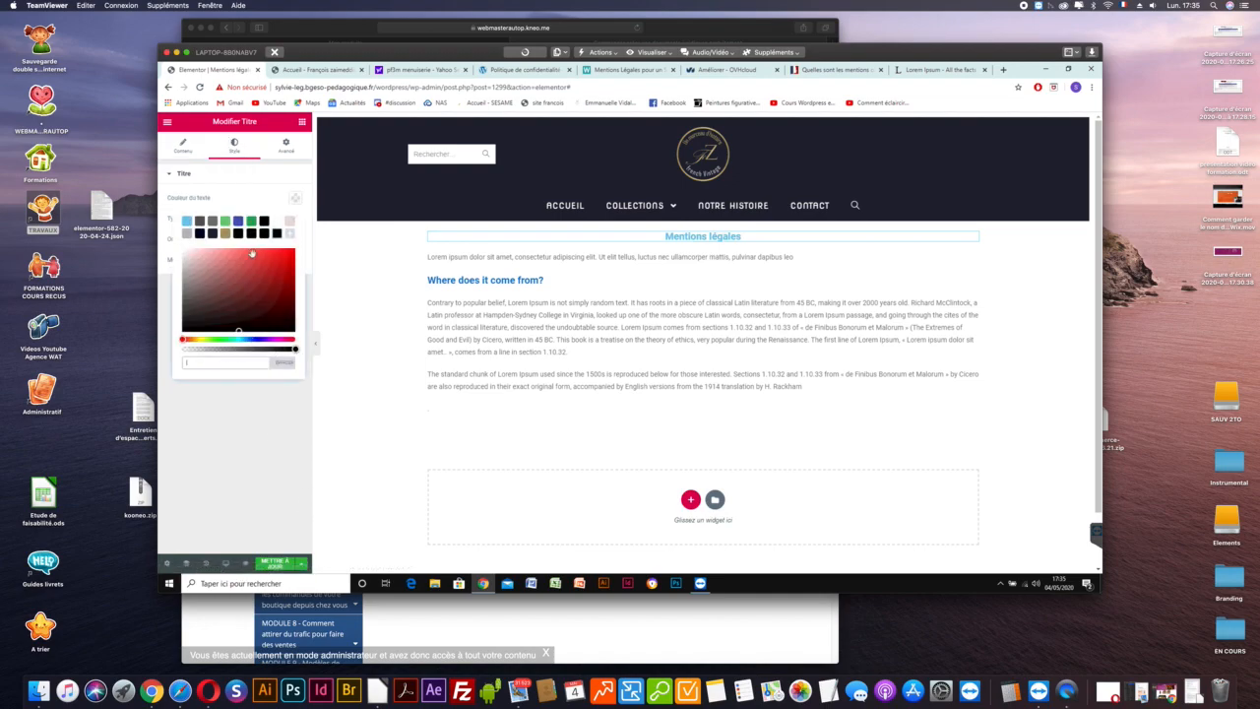
{"action": "left_click", "coordinate": [263, 223]}
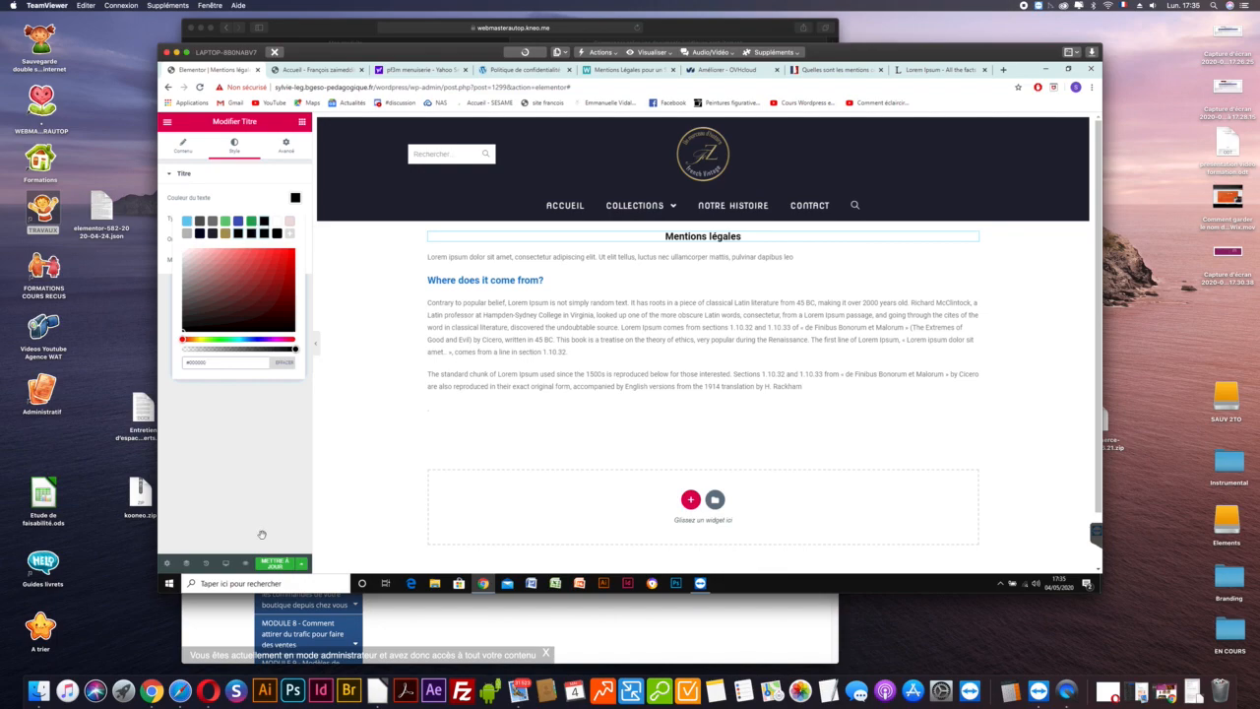
{"action": "left_click", "coordinate": [271, 551]}
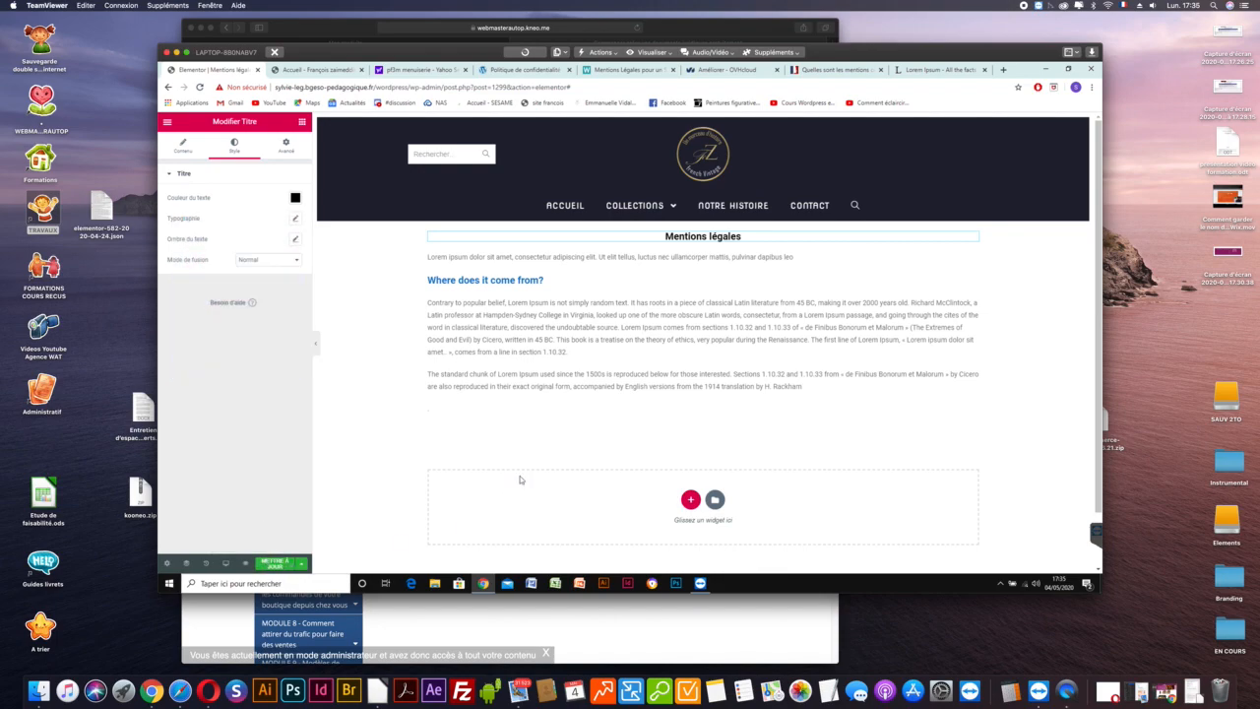
{"action": "left_click", "coordinate": [274, 563]}
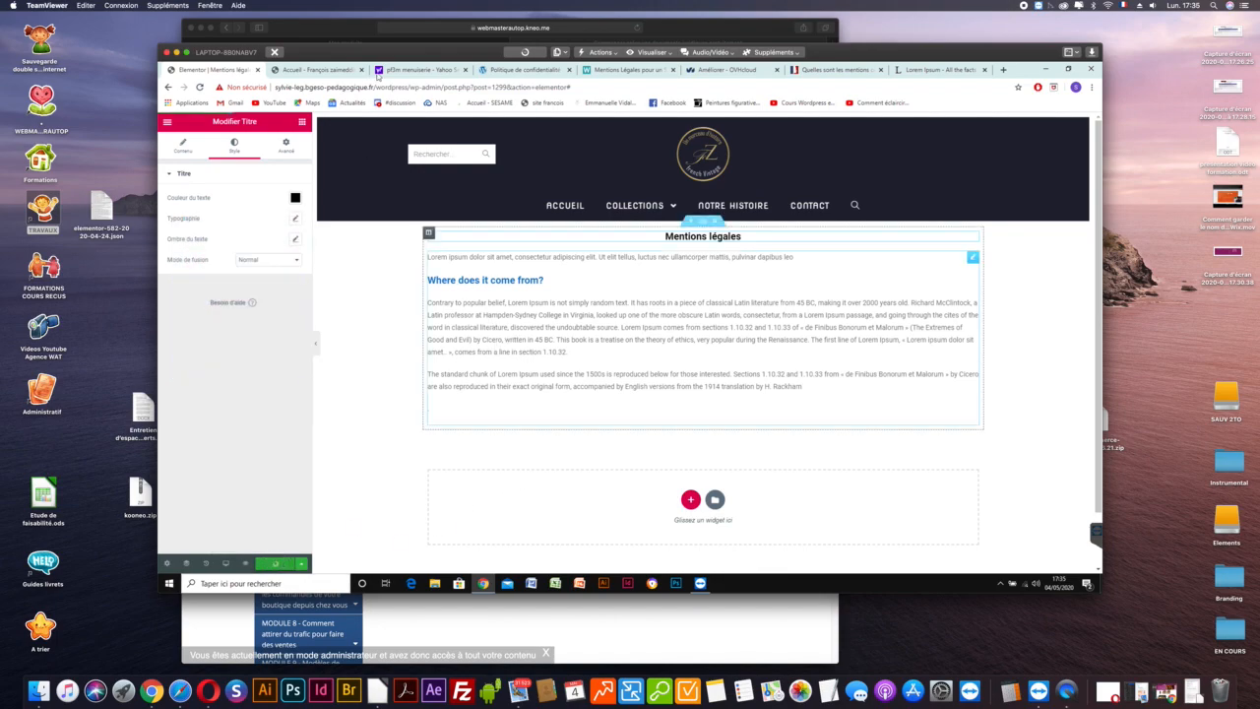
Reload the live site's home page and open the Mentions légales page from its footer menu.
{"action": "left_click", "coordinate": [300, 70]}
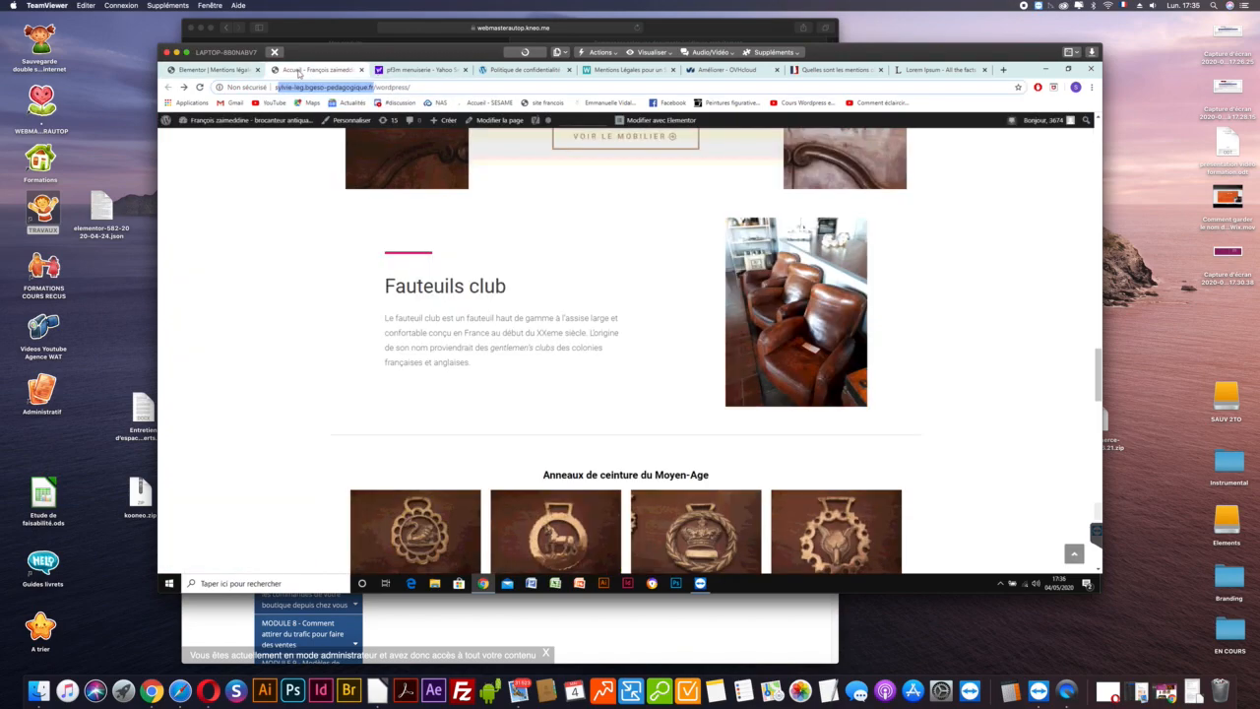
{"action": "left_click", "coordinate": [199, 87]}
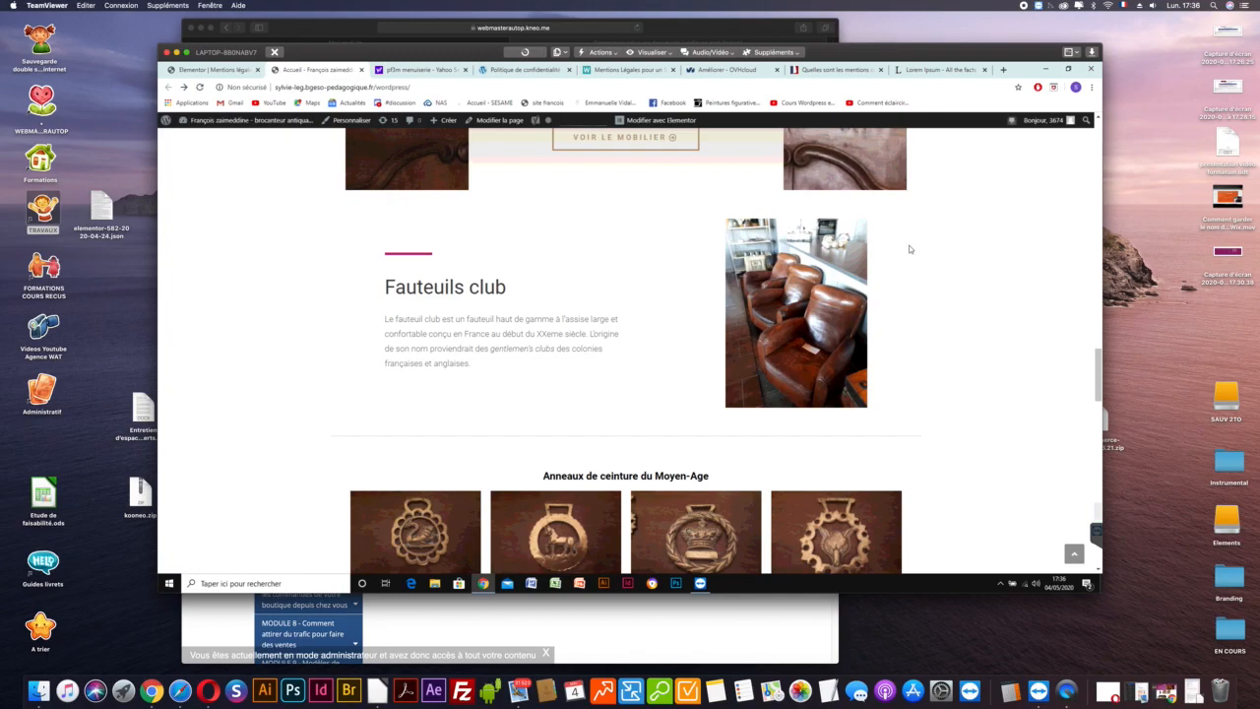
{"action": "left_click_drag", "start_coordinate": [1085, 506], "coordinate": [1098, 565]}
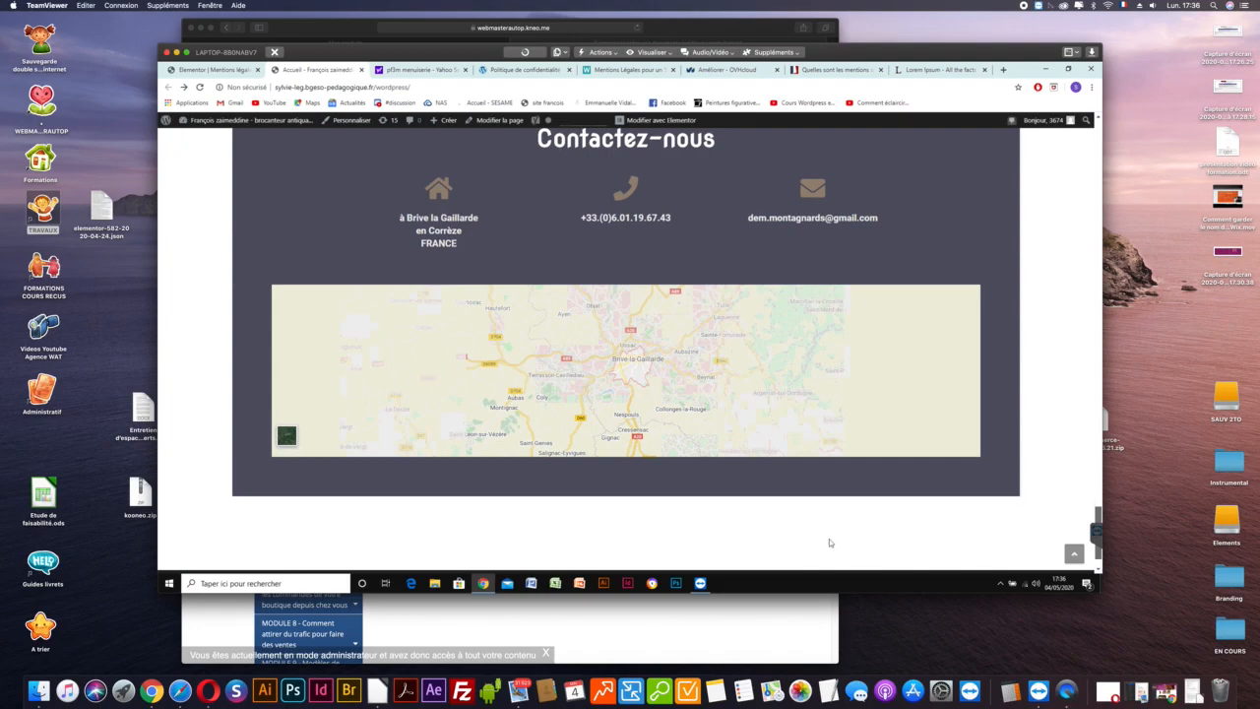
{"action": "scroll", "coordinate": [829, 539], "scroll_direction": "down", "scroll_amount": 2}
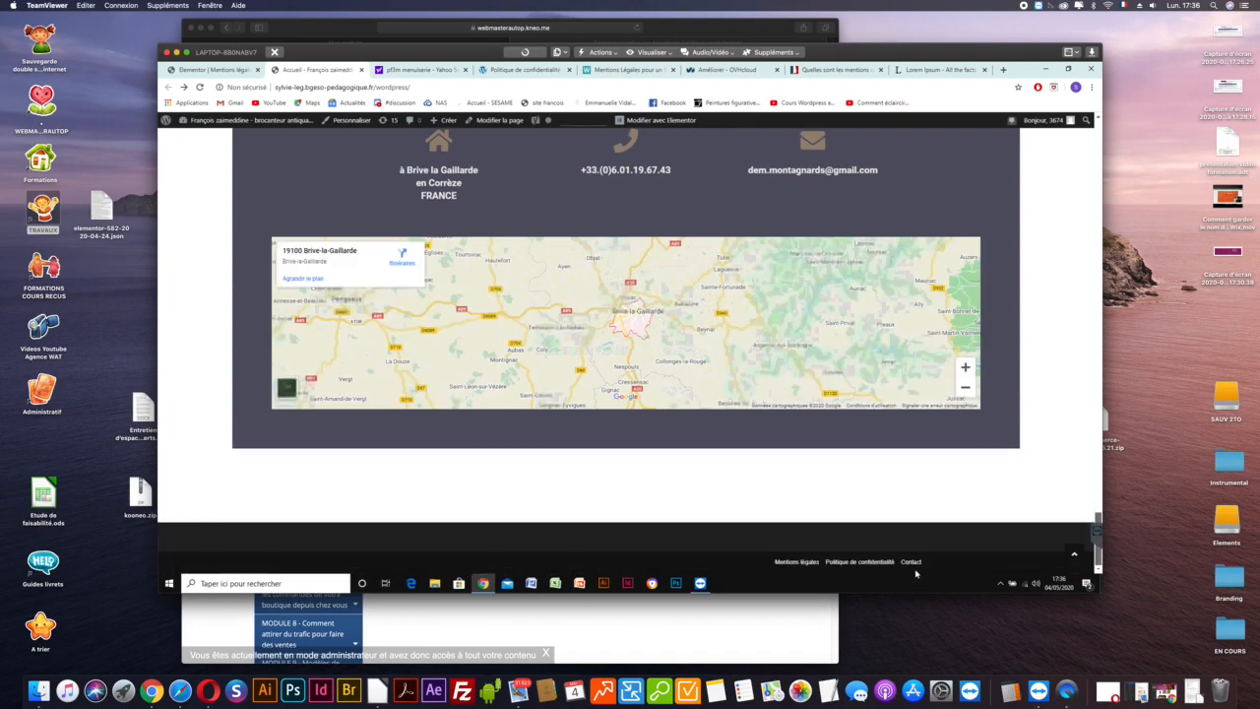
{"action": "left_click", "coordinate": [804, 563]}
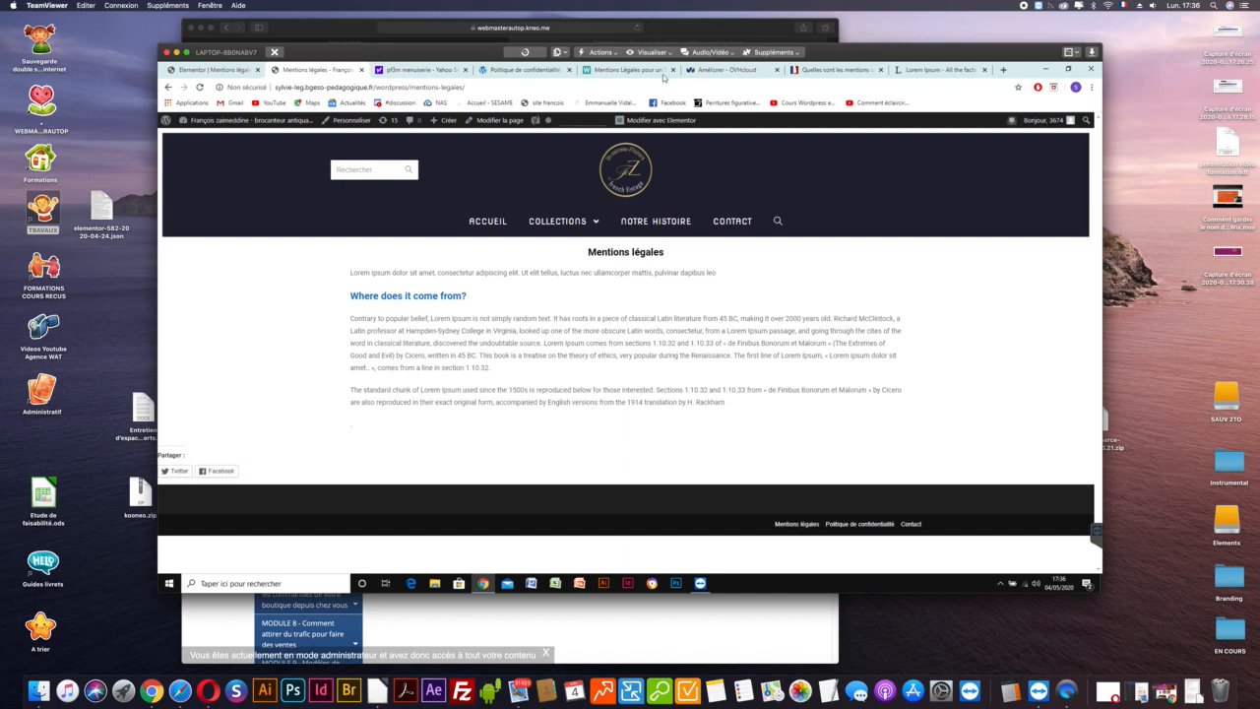
Look at the Wonder.Legal notice generator, then reopen the PF3M Menuiseries privacy policy through that site's footer link.
{"action": "left_click", "coordinate": [607, 69]}
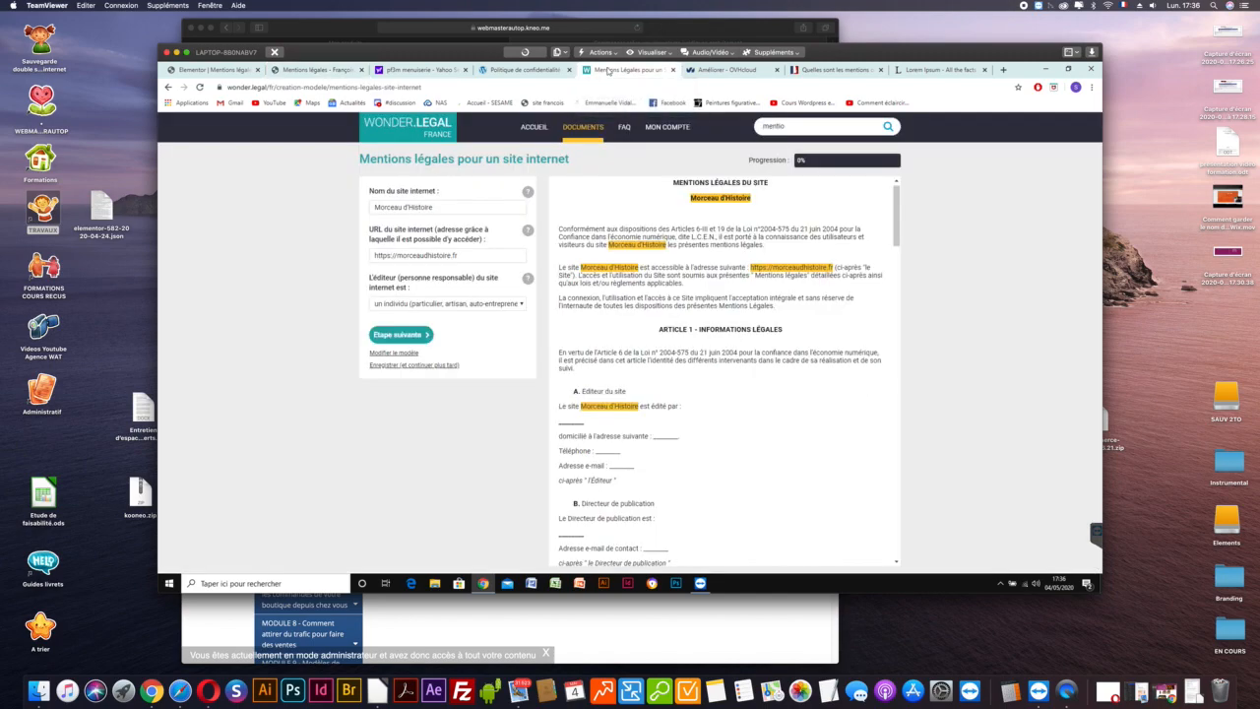
{"action": "mouse_move", "coordinate": [607, 130]}
{"action": "left_click", "coordinate": [510, 71]}
{"action": "scroll", "coordinate": [1080, 537], "scroll_direction": "down", "scroll_amount": 10}
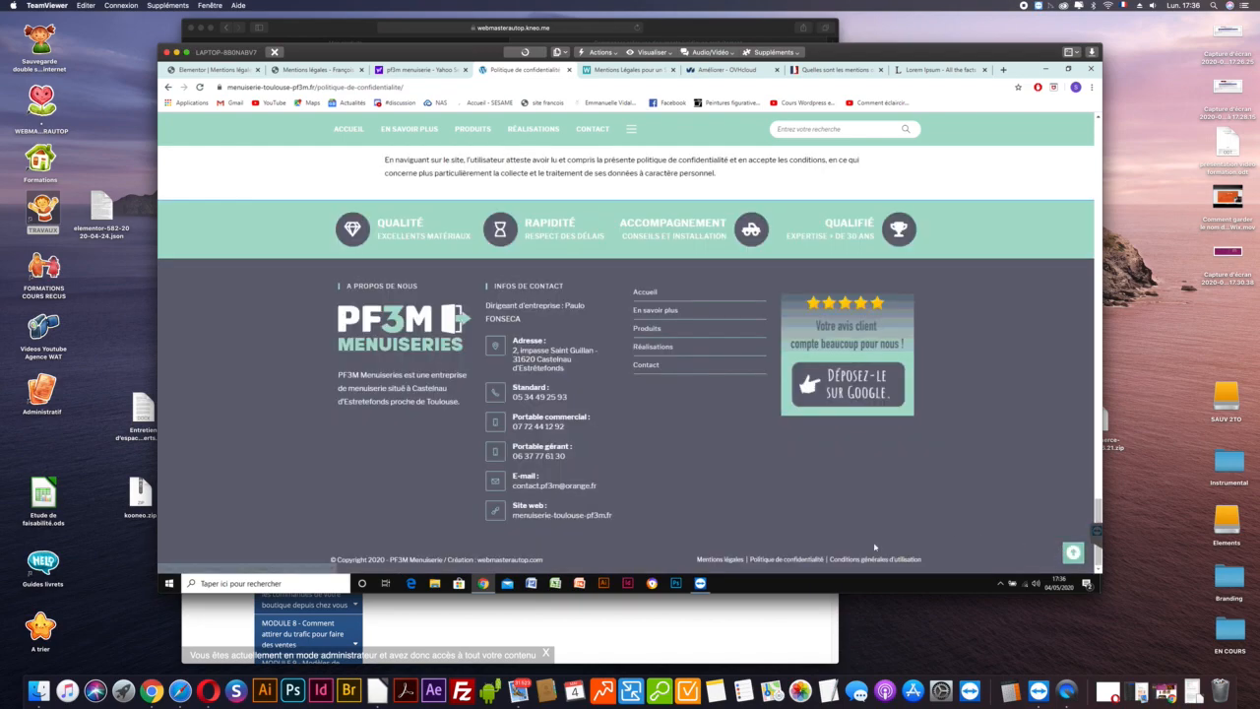
{"action": "left_click", "coordinate": [788, 559]}
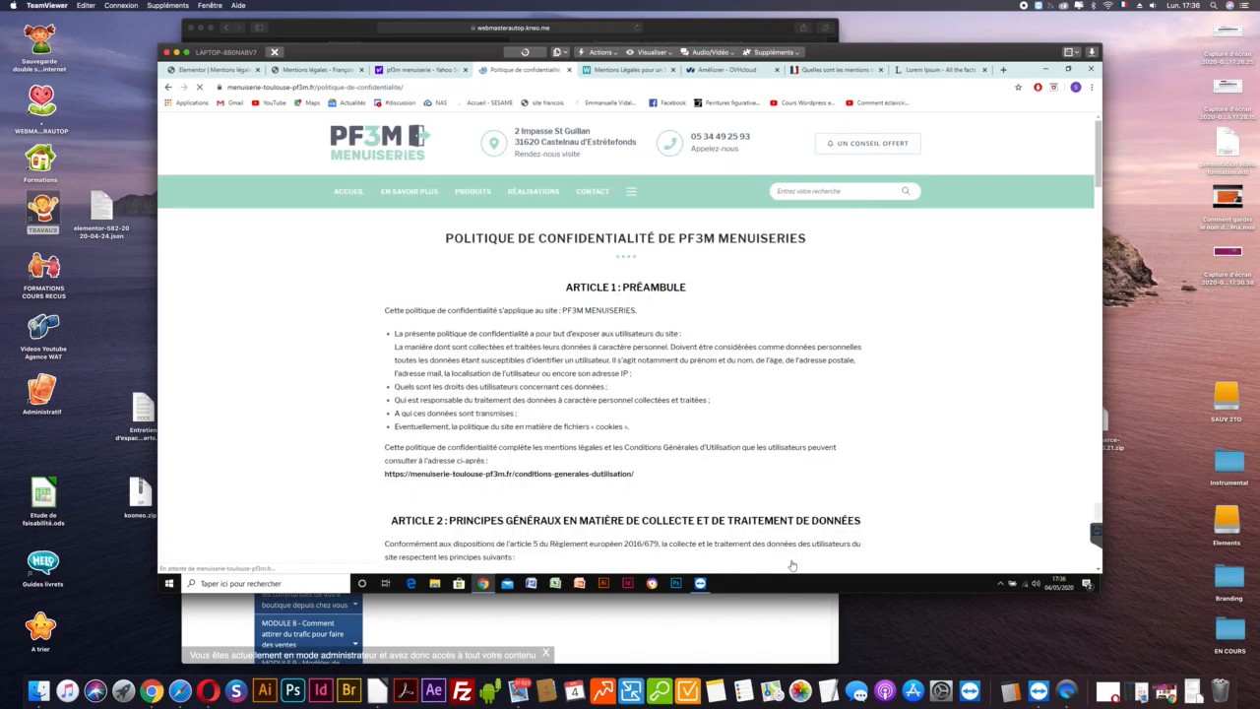
Read through the PF3M Menuiseries privacy policy articles and examine the legal links in the site's footer.
{"action": "scroll", "coordinate": [865, 379], "scroll_direction": "down", "scroll_amount": 6}
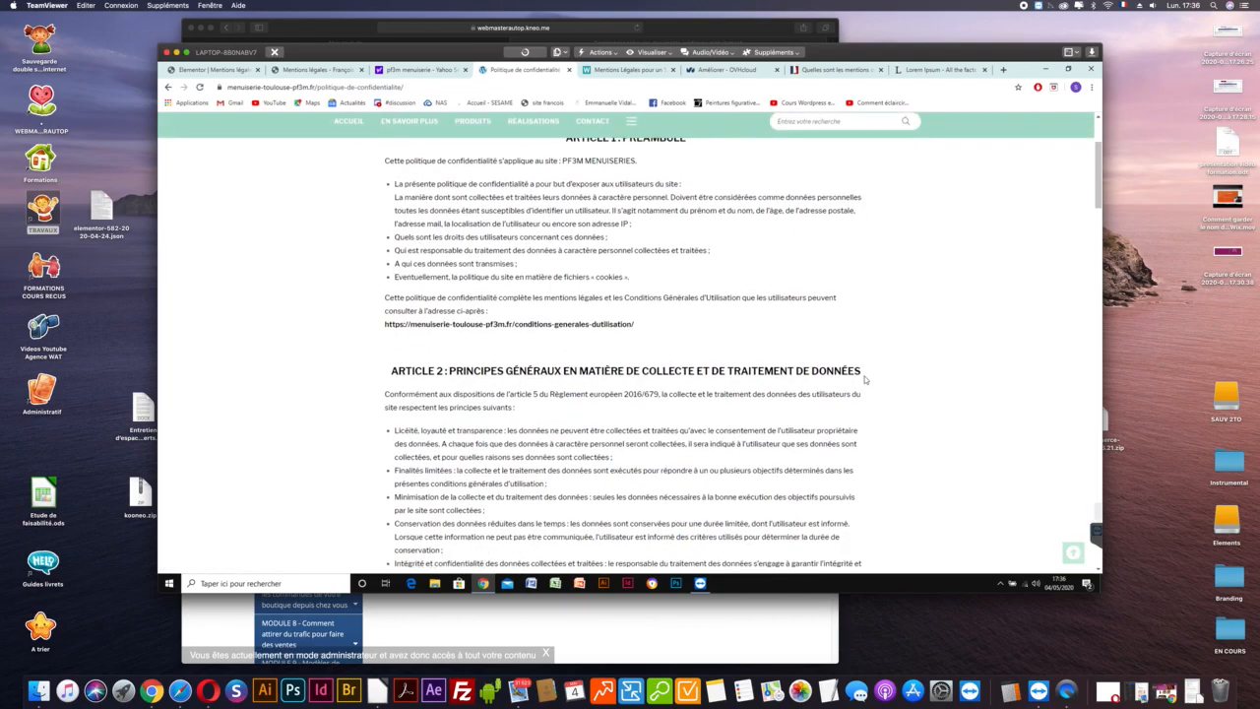
{"action": "scroll", "coordinate": [865, 379], "scroll_direction": "down", "scroll_amount": 10}
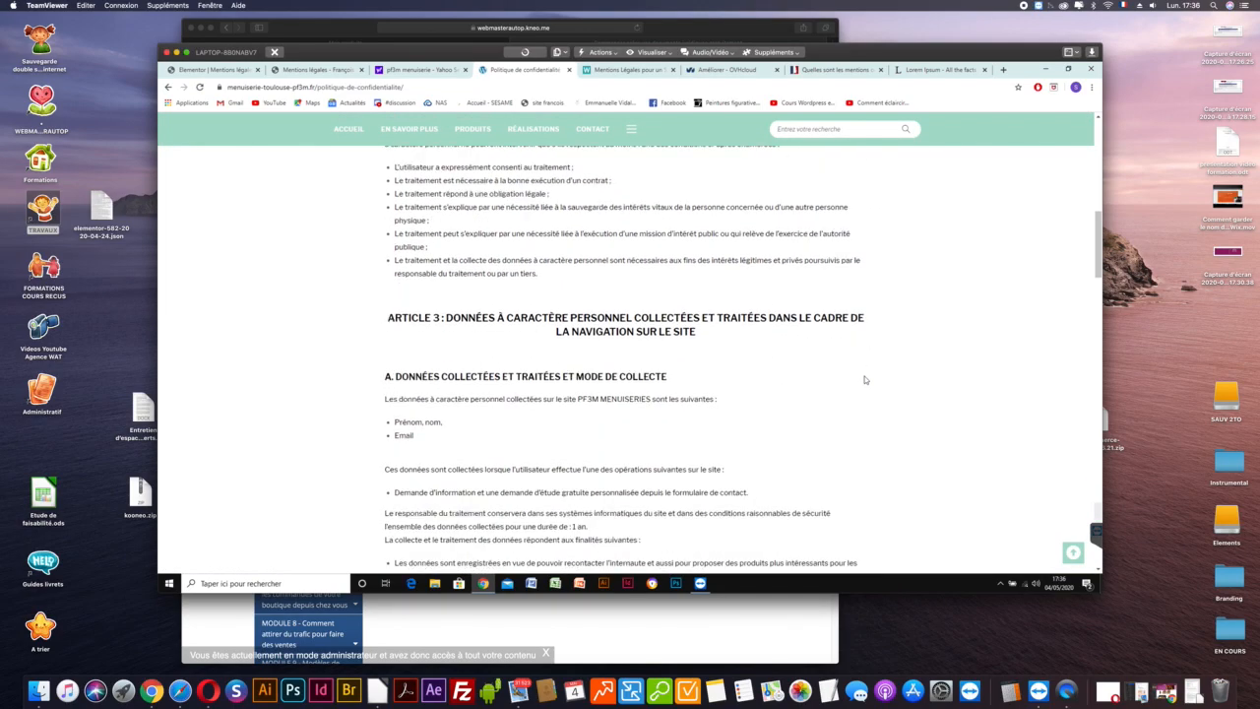
{"action": "scroll", "coordinate": [866, 379], "scroll_direction": "down", "scroll_amount": 10}
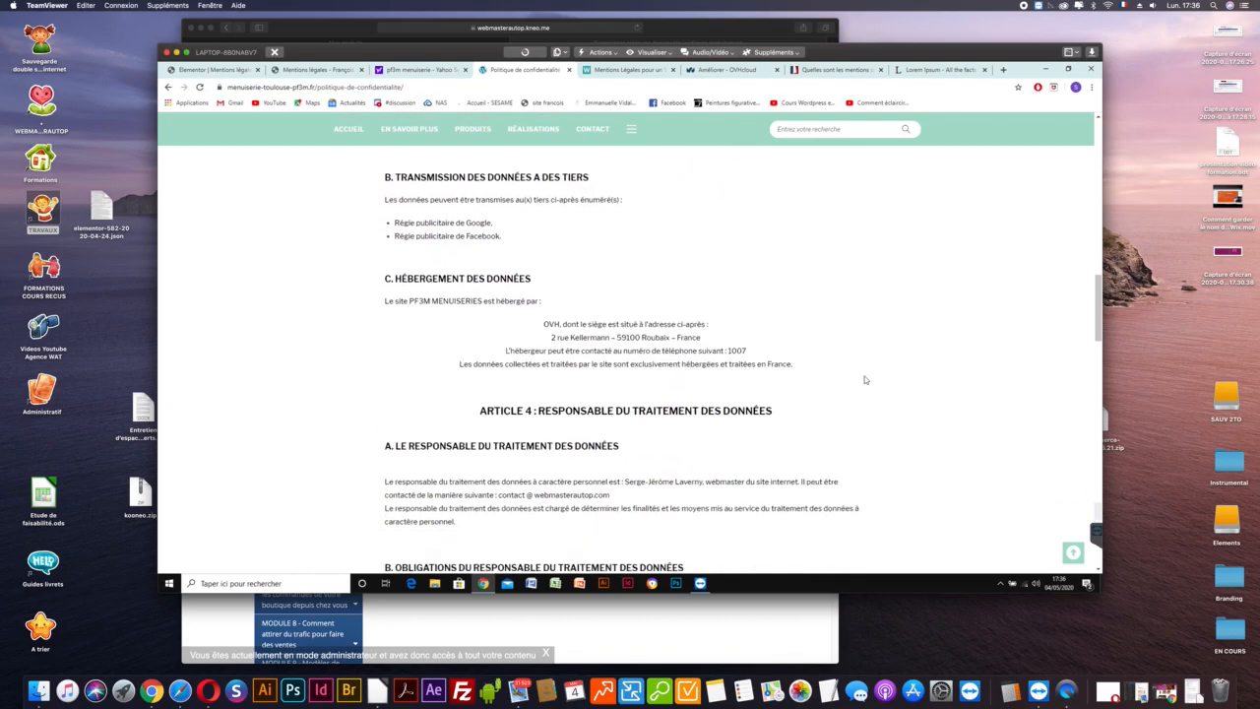
{"action": "scroll", "coordinate": [864, 380], "scroll_direction": "down", "scroll_amount": 10}
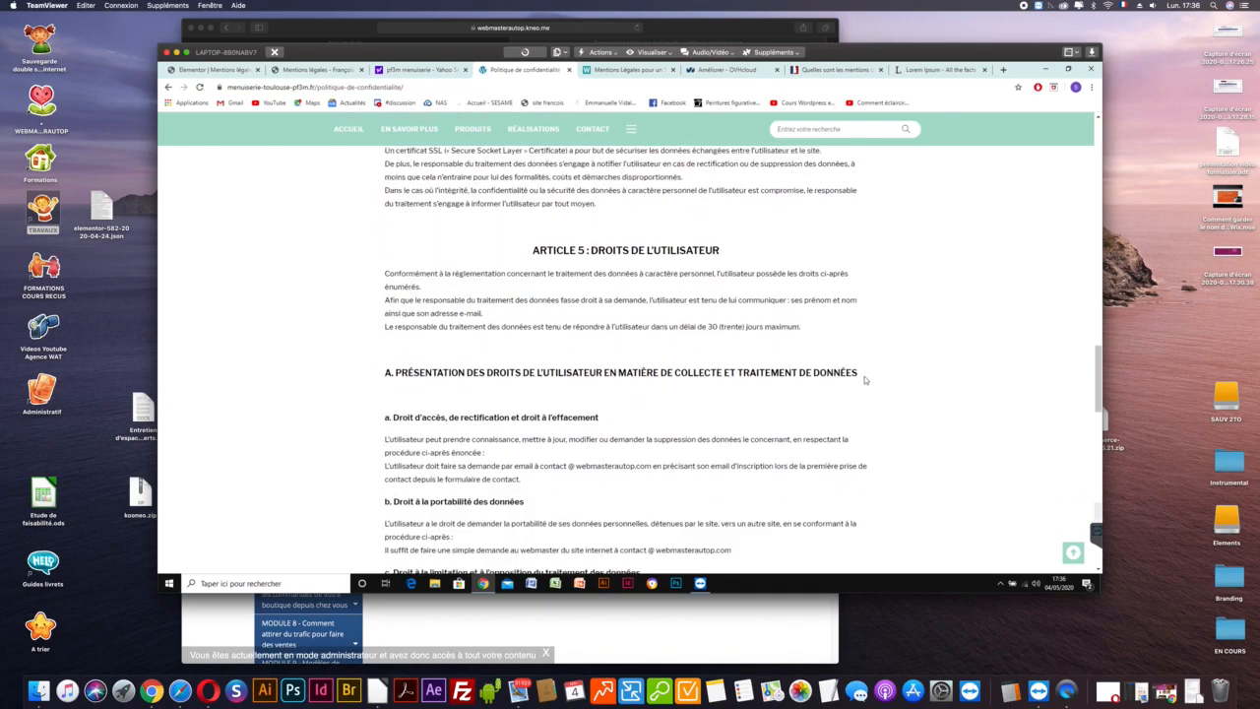
{"action": "scroll", "coordinate": [864, 380], "scroll_direction": "down", "scroll_amount": 8}
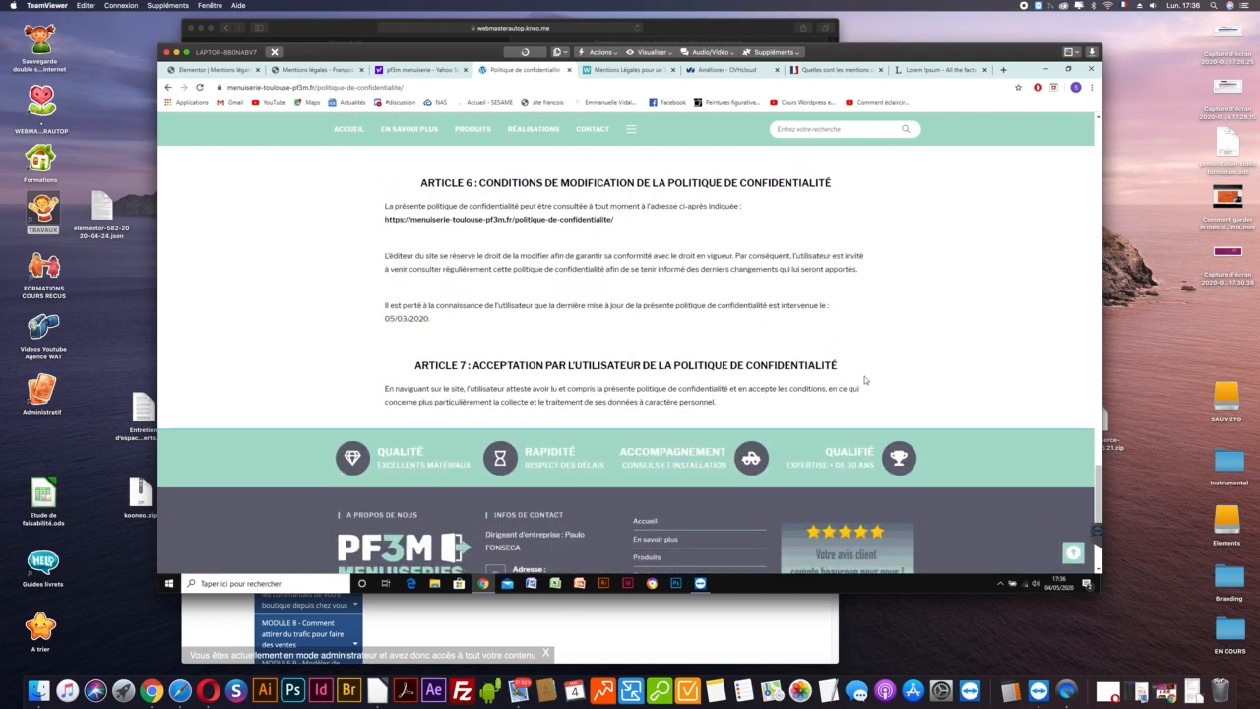
{"action": "scroll", "coordinate": [866, 380], "scroll_direction": "down", "scroll_amount": 3}
{"action": "scroll", "coordinate": [865, 380], "scroll_direction": "down", "scroll_amount": 2}
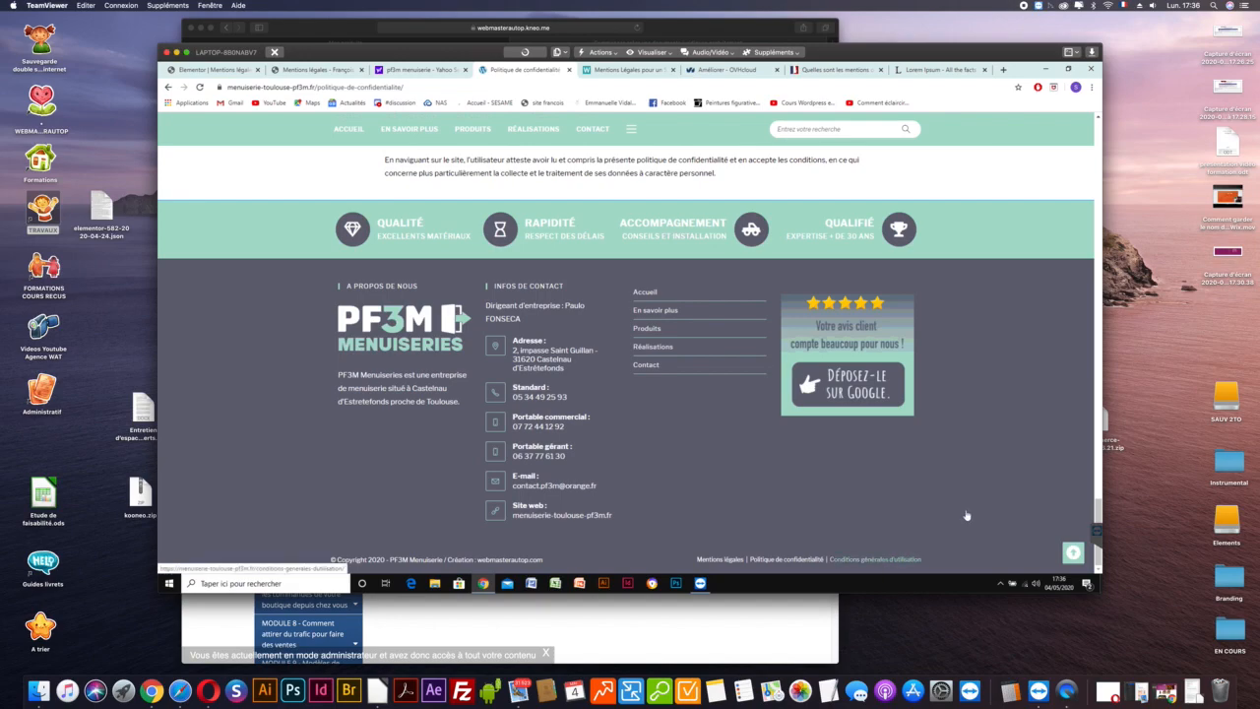
{"action": "left_click_drag", "start_coordinate": [1098, 505], "coordinate": [1098, 506]}
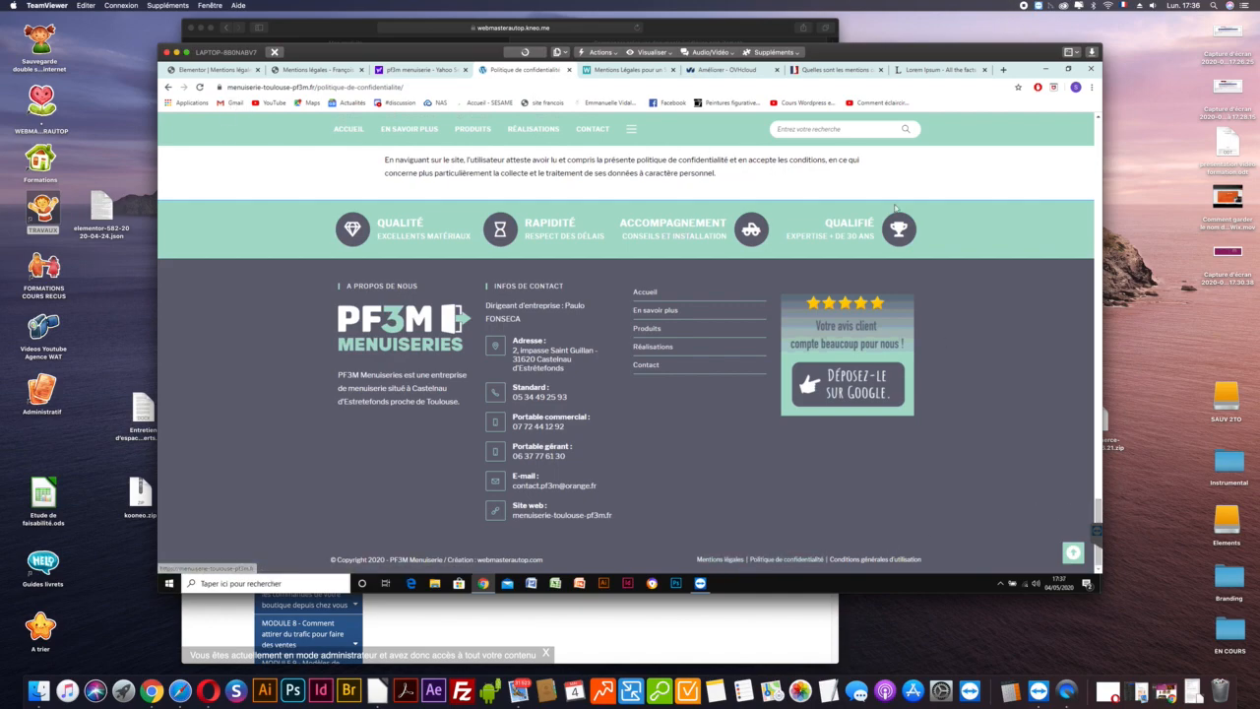
{"action": "scroll", "coordinate": [1059, 243], "scroll_direction": "up", "scroll_amount": 1}
{"action": "scroll", "coordinate": [1058, 240], "scroll_direction": "up", "scroll_amount": 15}
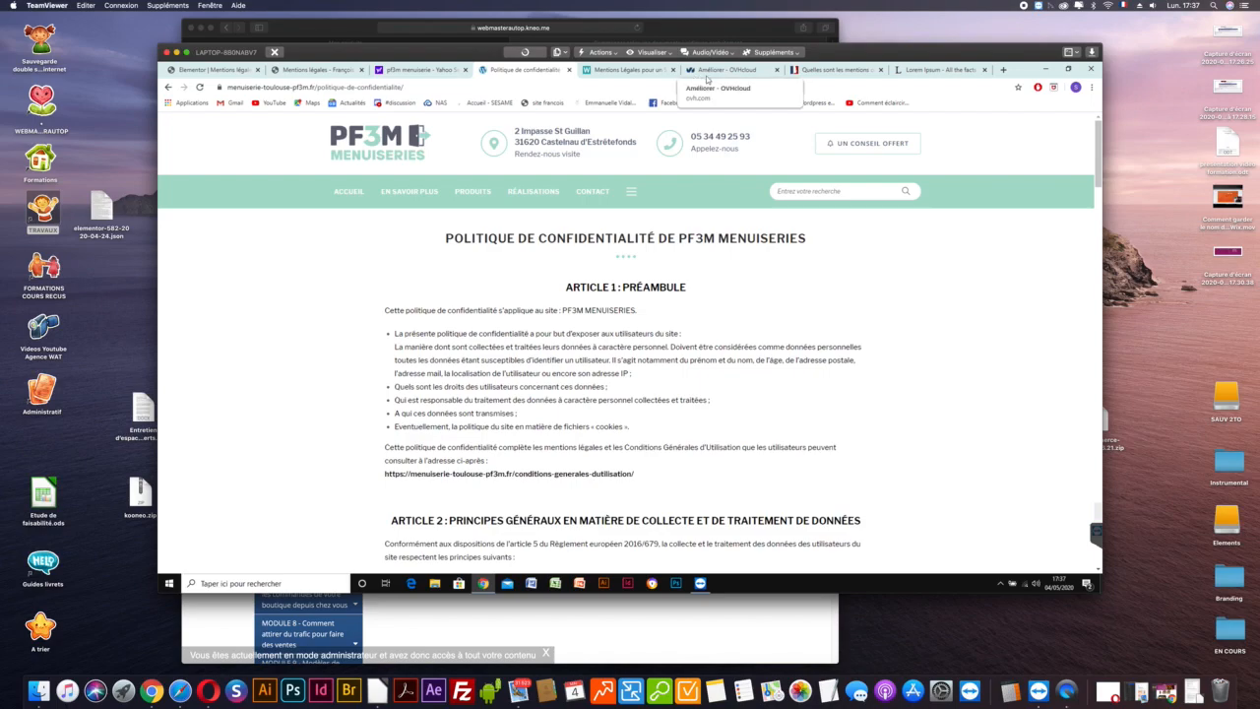
Return to the Wonder.Legal notice generator and highlight "Mentions légales" in its page title.
{"action": "left_click", "coordinate": [608, 70]}
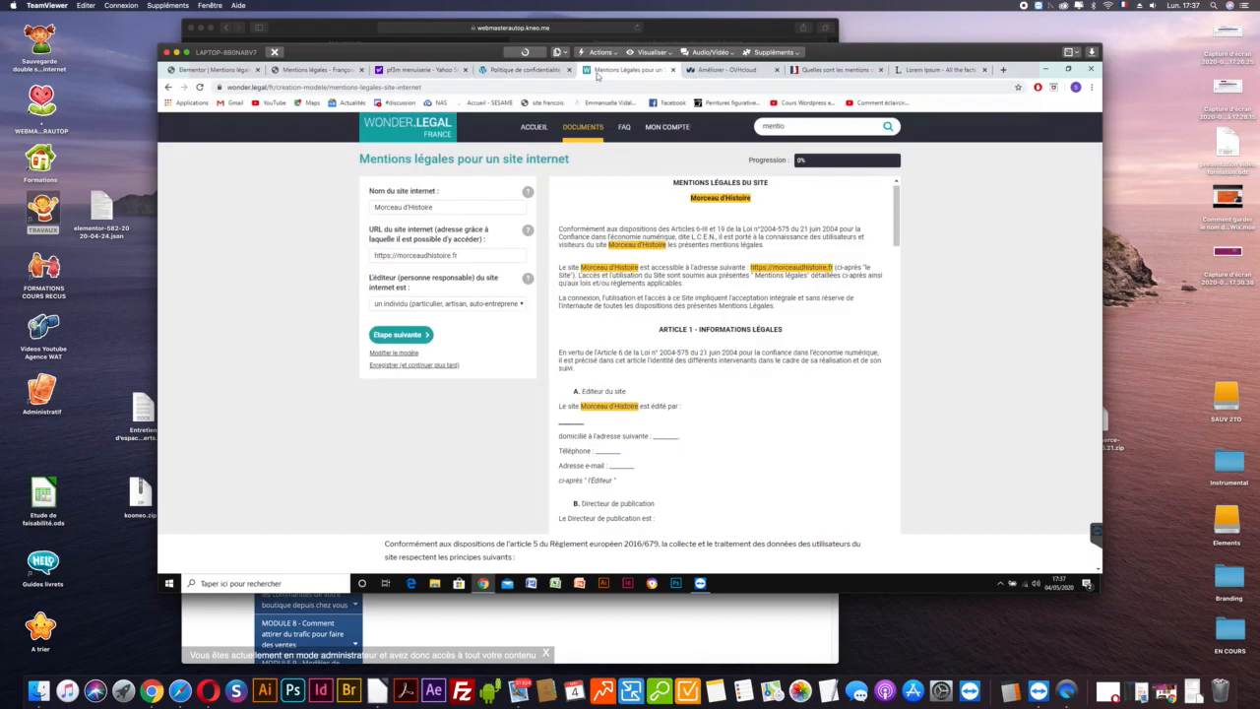
{"action": "left_click_drag", "start_coordinate": [360, 159], "coordinate": [455, 158]}
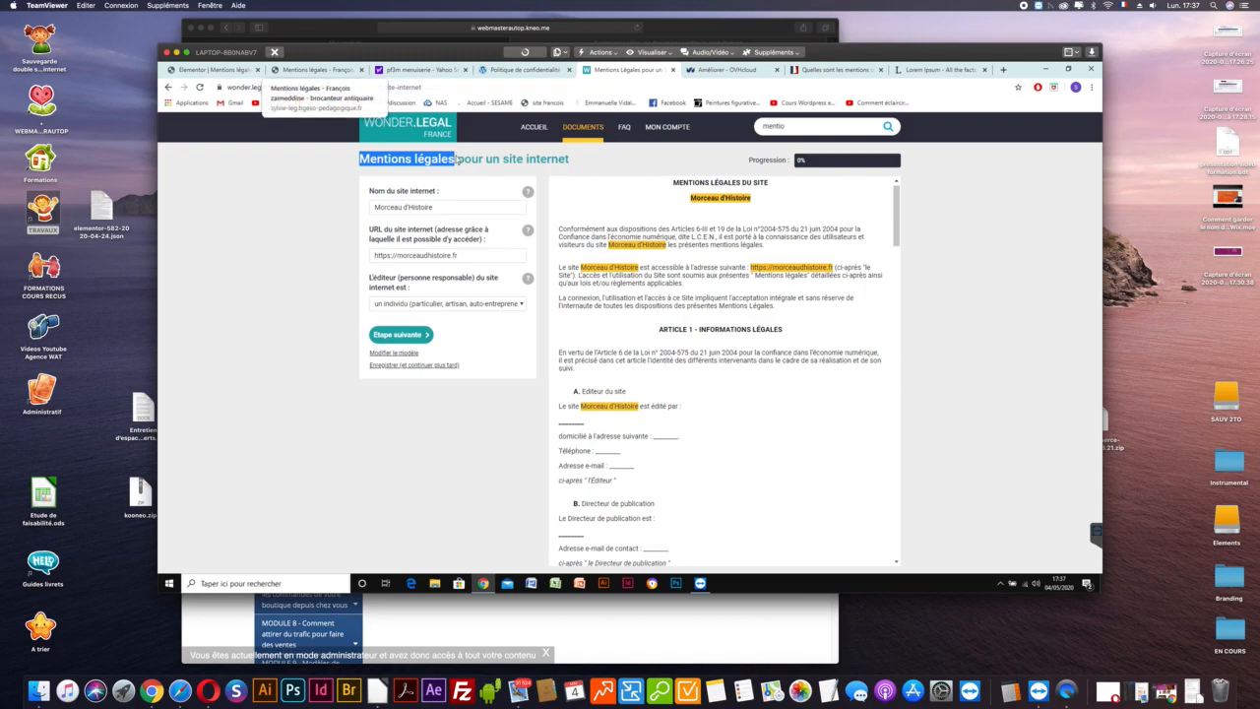
Examine the live site's legal notice page and the Contact page with its form fields and file upload.
{"action": "left_click", "coordinate": [202, 71]}
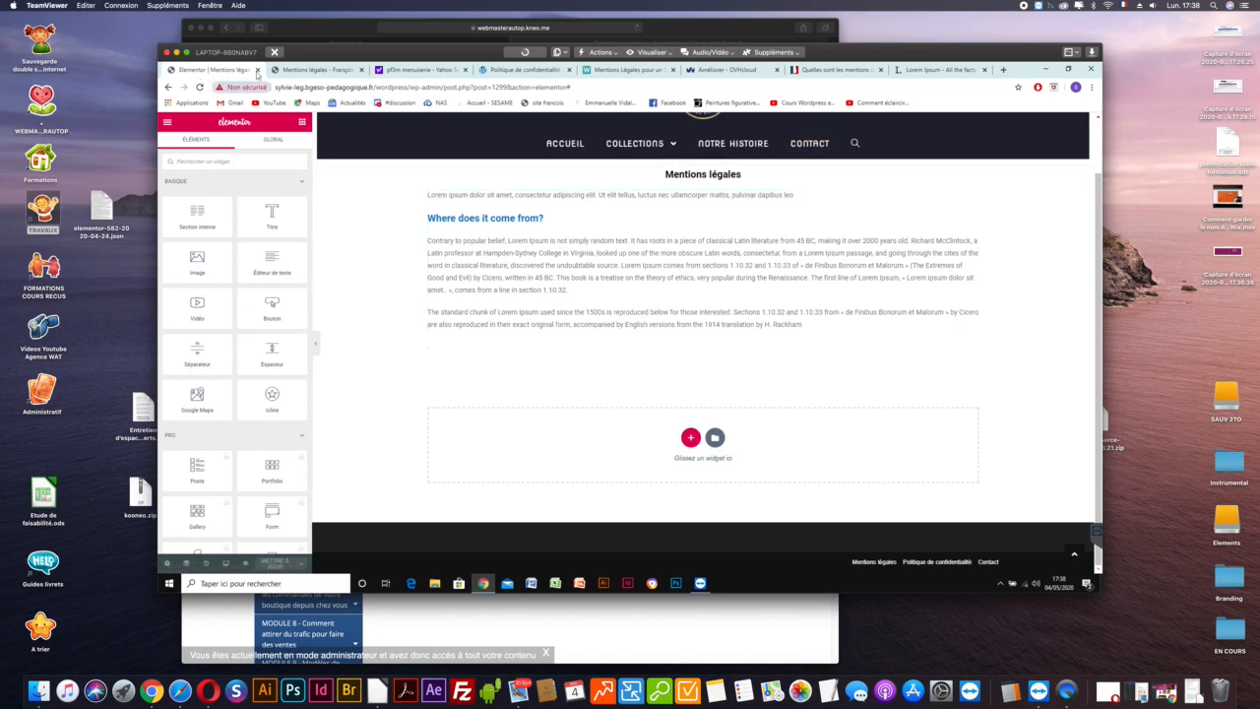
{"action": "left_click", "coordinate": [313, 71]}
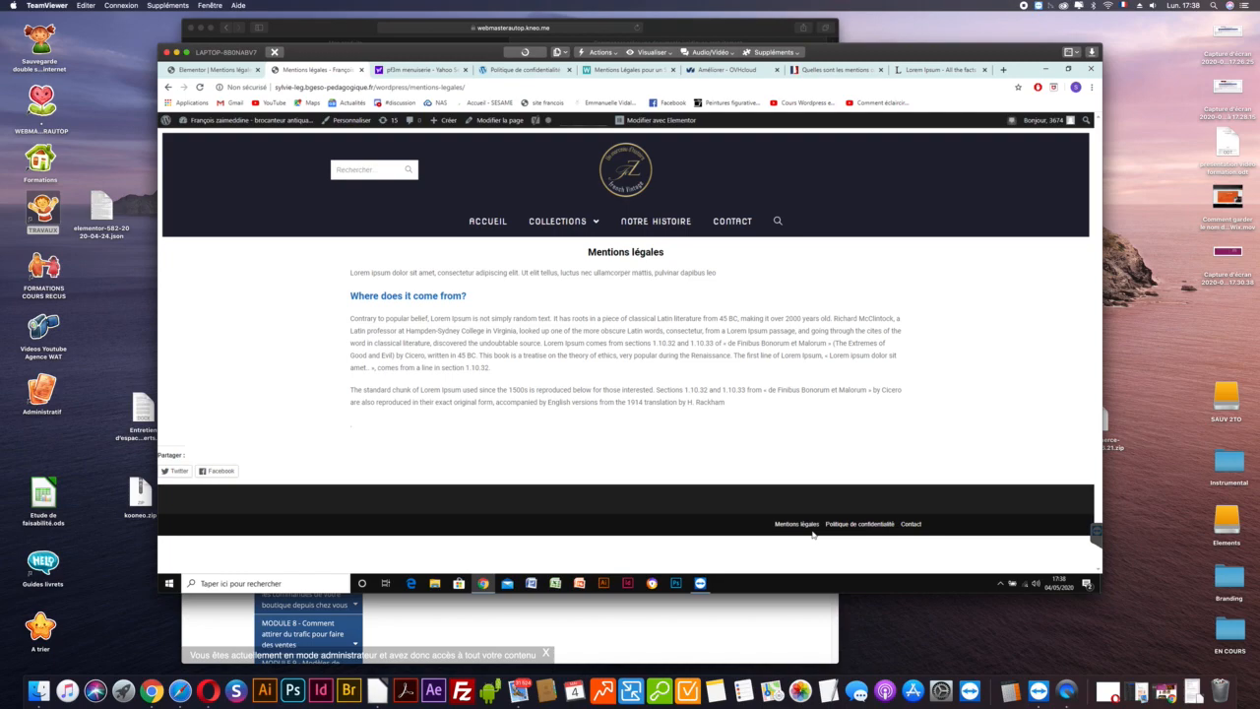
{"action": "left_click", "coordinate": [911, 525]}
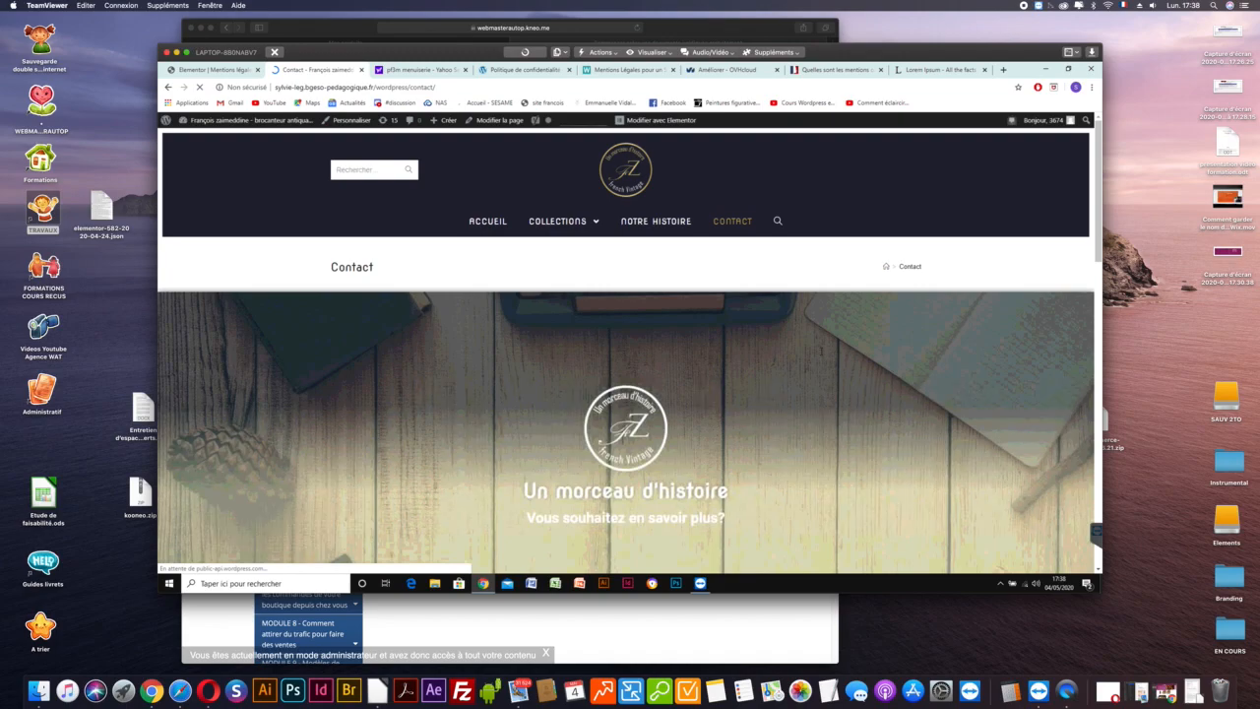
{"action": "scroll", "coordinate": [822, 354], "scroll_direction": "down", "scroll_amount": 5}
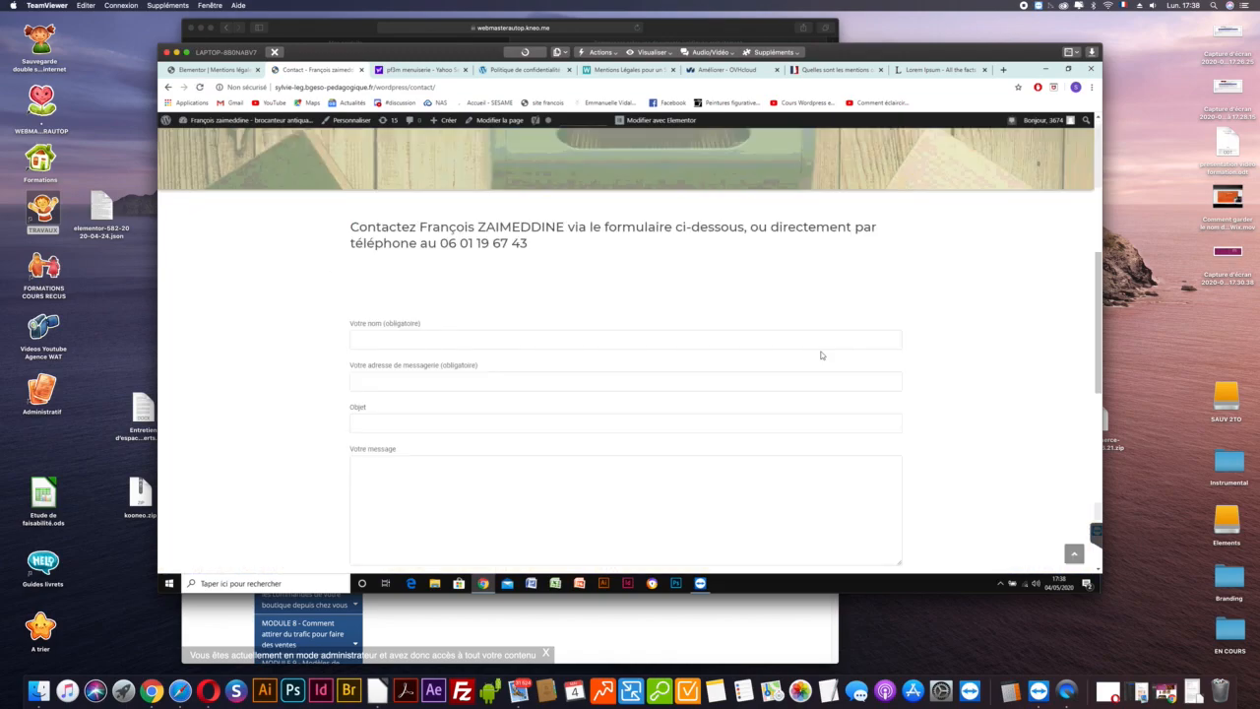
{"action": "scroll", "coordinate": [832, 378], "scroll_direction": "down", "scroll_amount": 3}
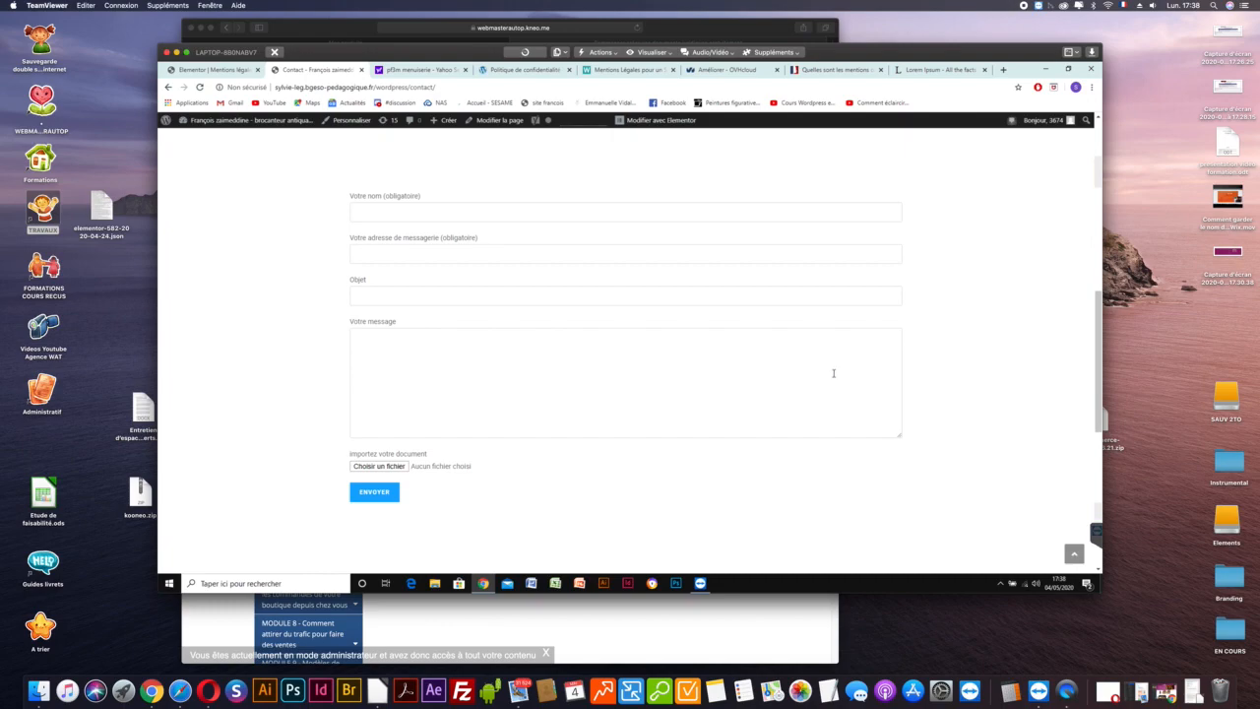
{"action": "scroll", "coordinate": [833, 373], "scroll_direction": "up", "scroll_amount": 2}
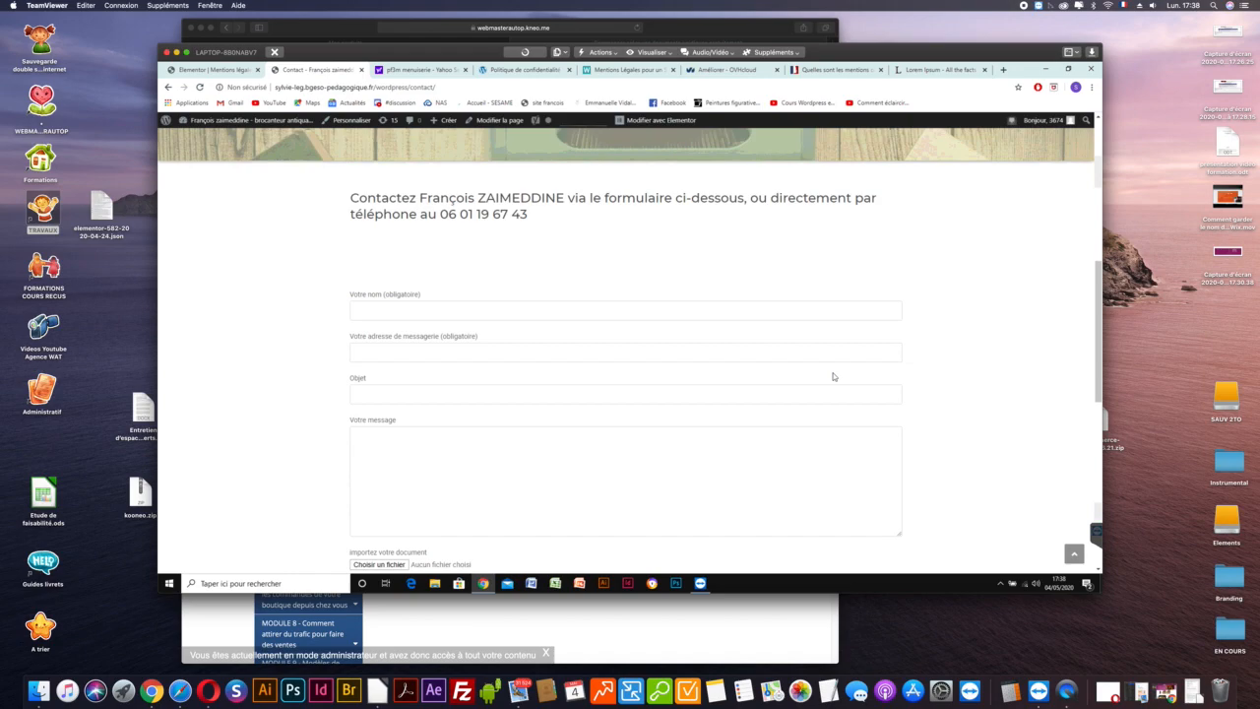
{"action": "scroll", "coordinate": [833, 374], "scroll_direction": "down", "scroll_amount": 3}
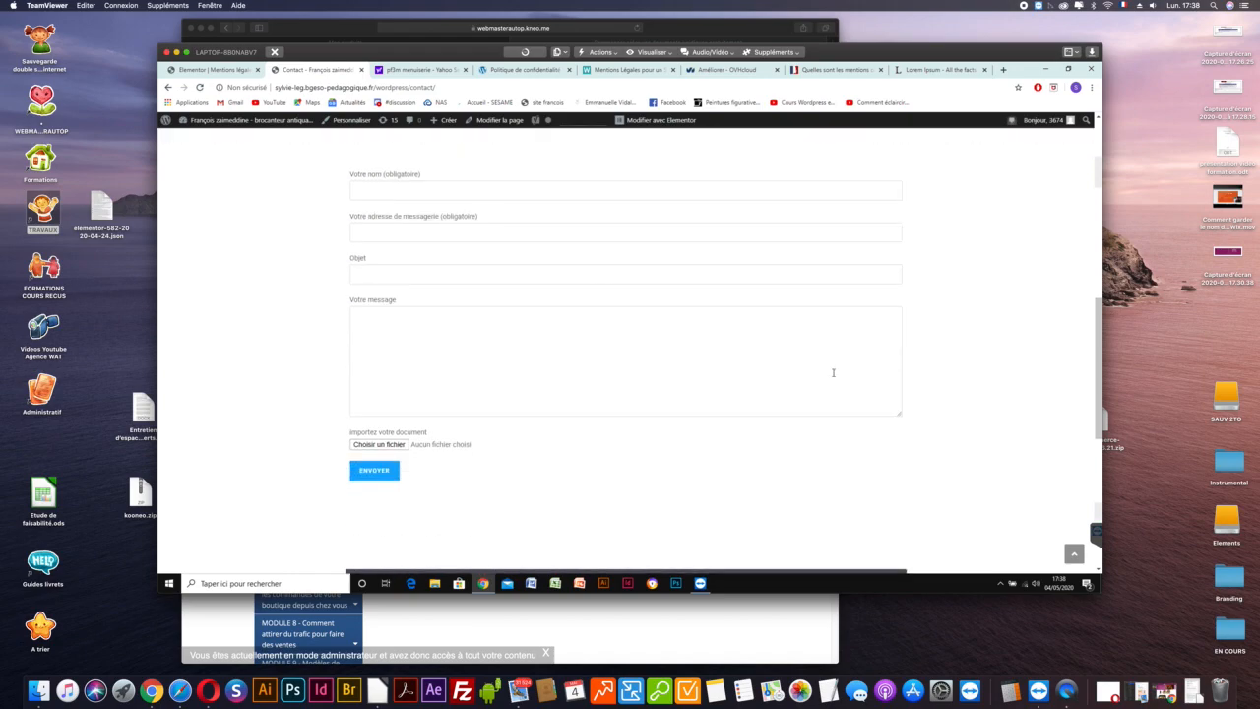
{"action": "scroll", "coordinate": [832, 372], "scroll_direction": "up", "scroll_amount": 2}
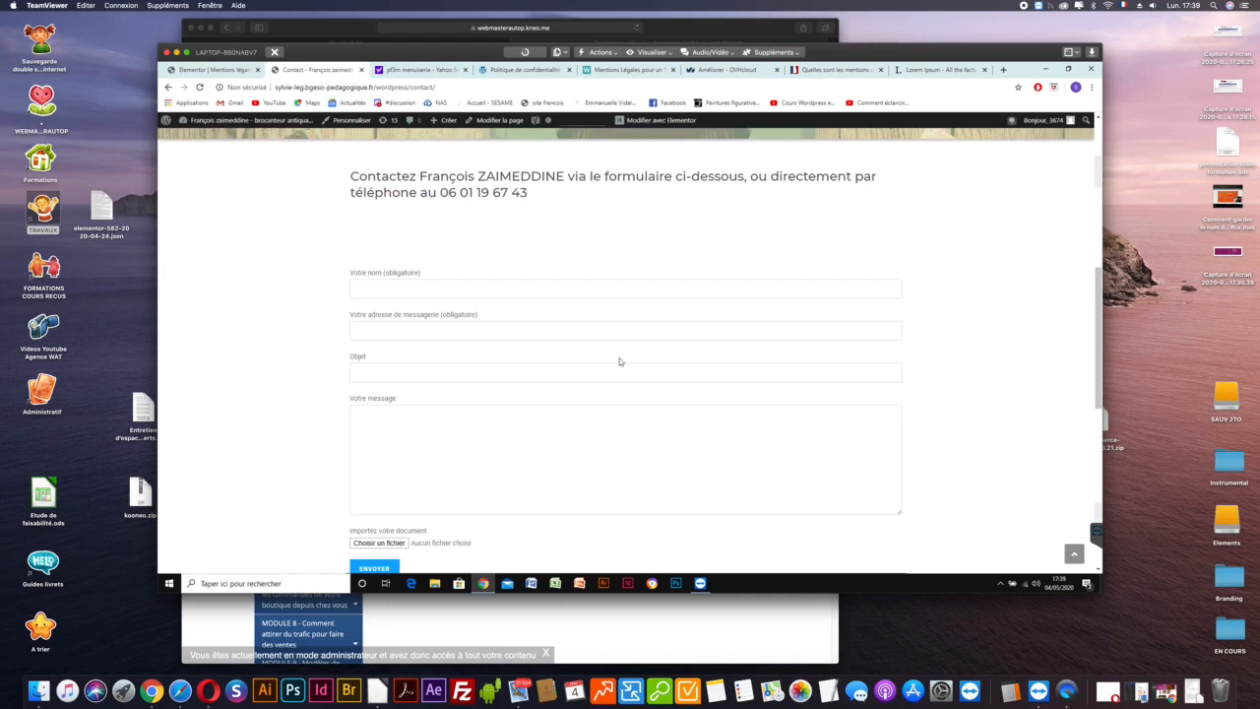
Leave the Elementor editor for the WordPress dashboard and open "Formulaire de contact 1" for editing.
{"action": "left_click", "coordinate": [193, 70]}
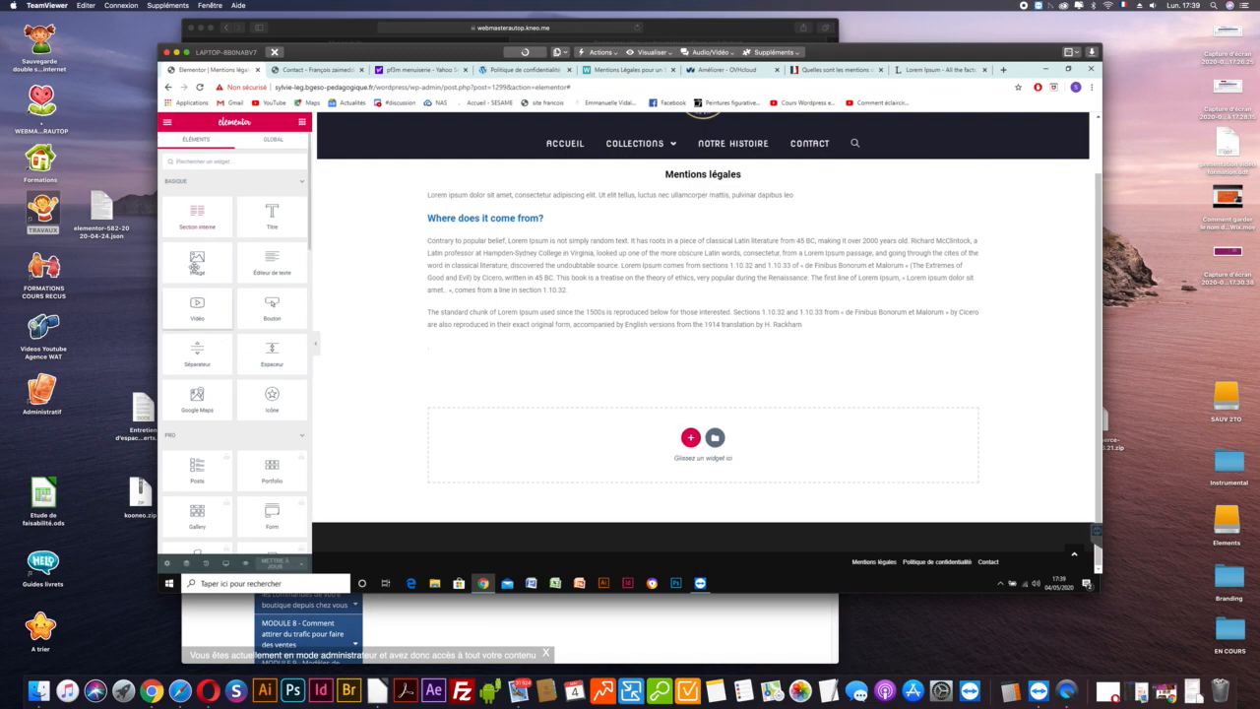
{"action": "left_click", "coordinate": [168, 126]}
{"action": "left_click", "coordinate": [212, 401]}
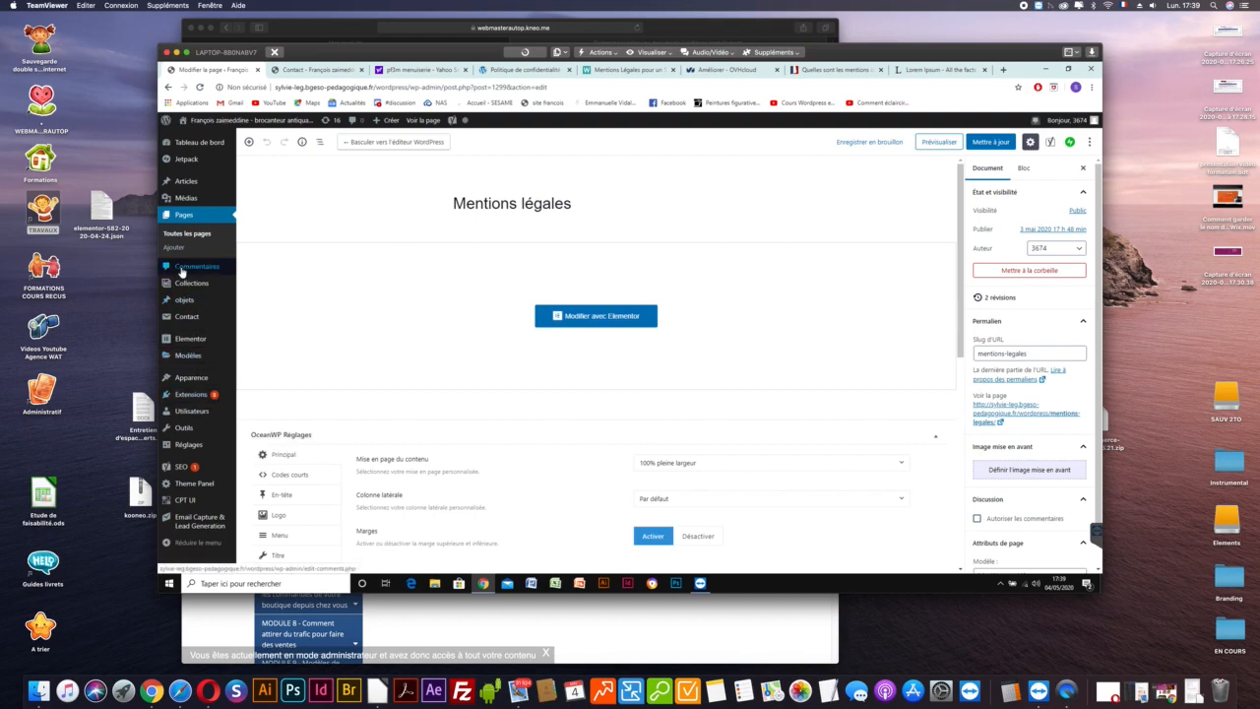
{"action": "mouse_move", "coordinate": [192, 317]}
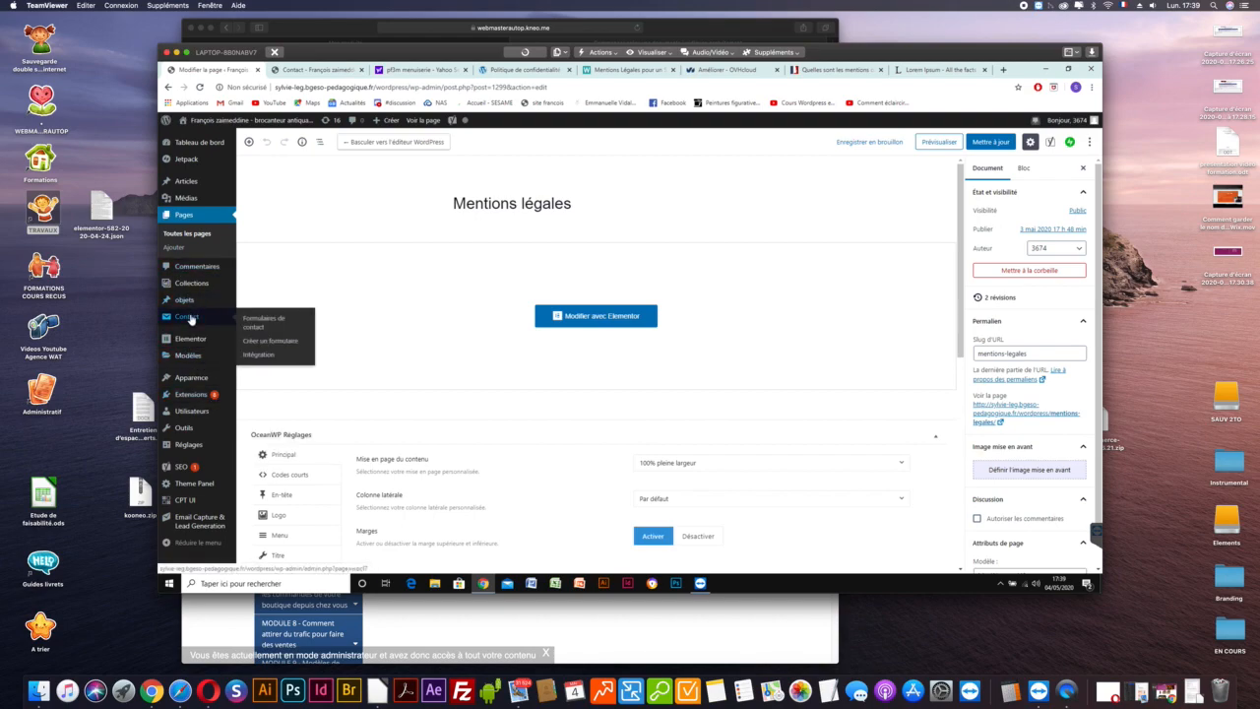
{"action": "left_click", "coordinate": [255, 326]}
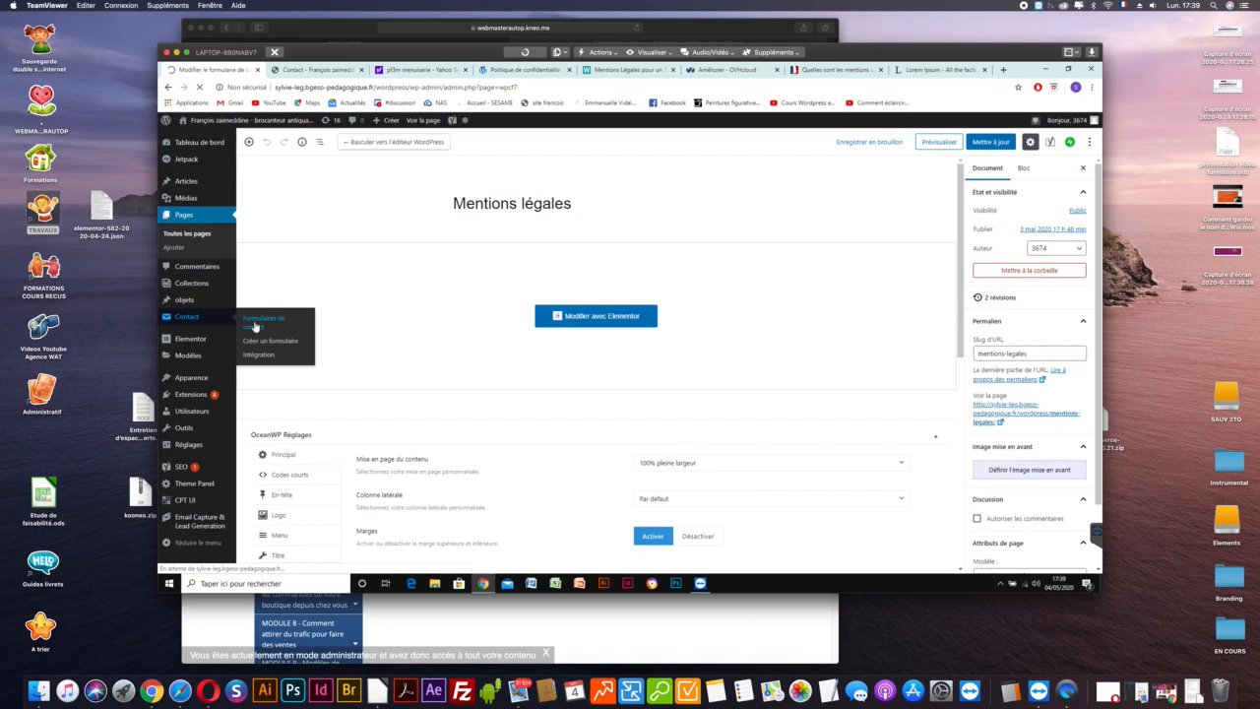
{"action": "scroll", "coordinate": [387, 377], "scroll_direction": "down", "scroll_amount": 2}
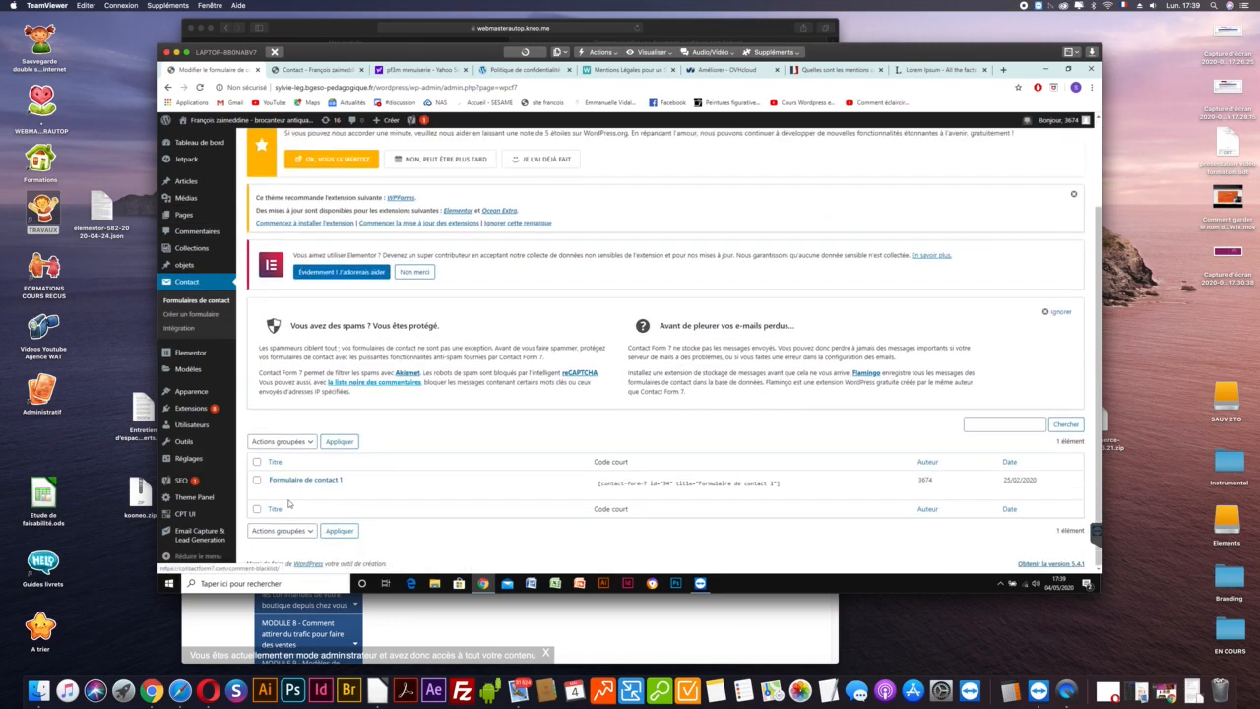
{"action": "left_click", "coordinate": [283, 492]}
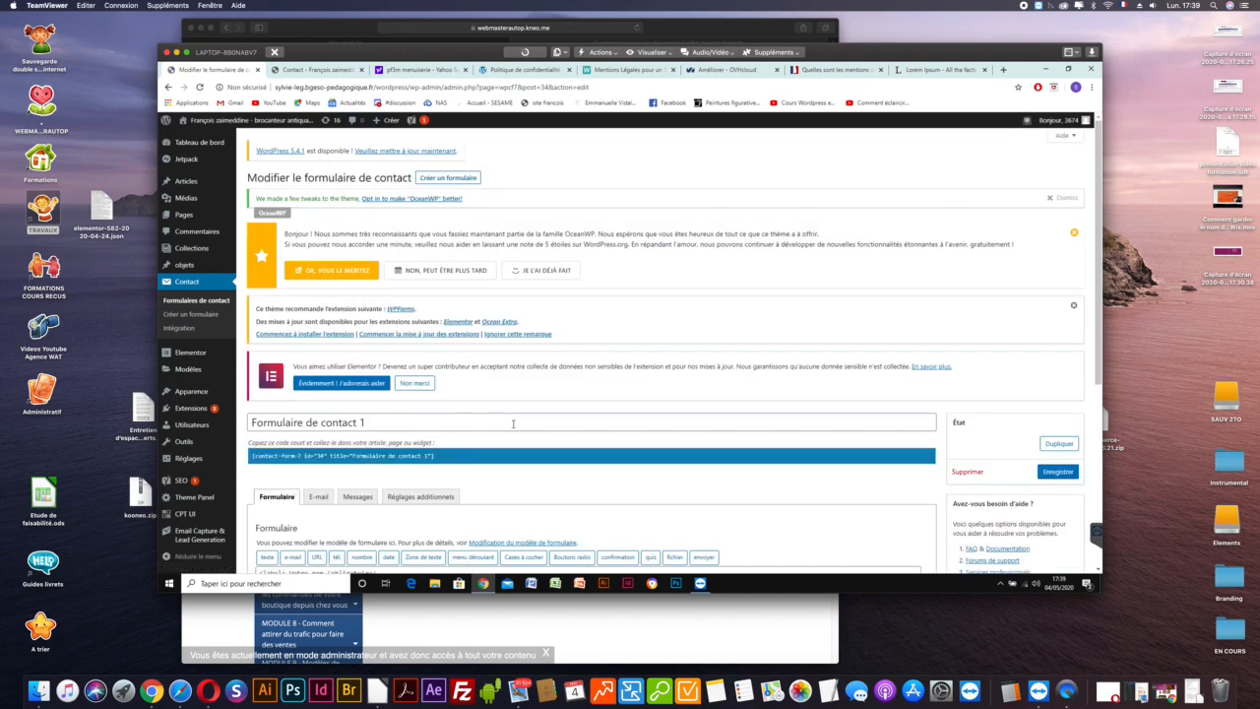
{"action": "scroll", "coordinate": [512, 423], "scroll_direction": "down", "scroll_amount": 5}
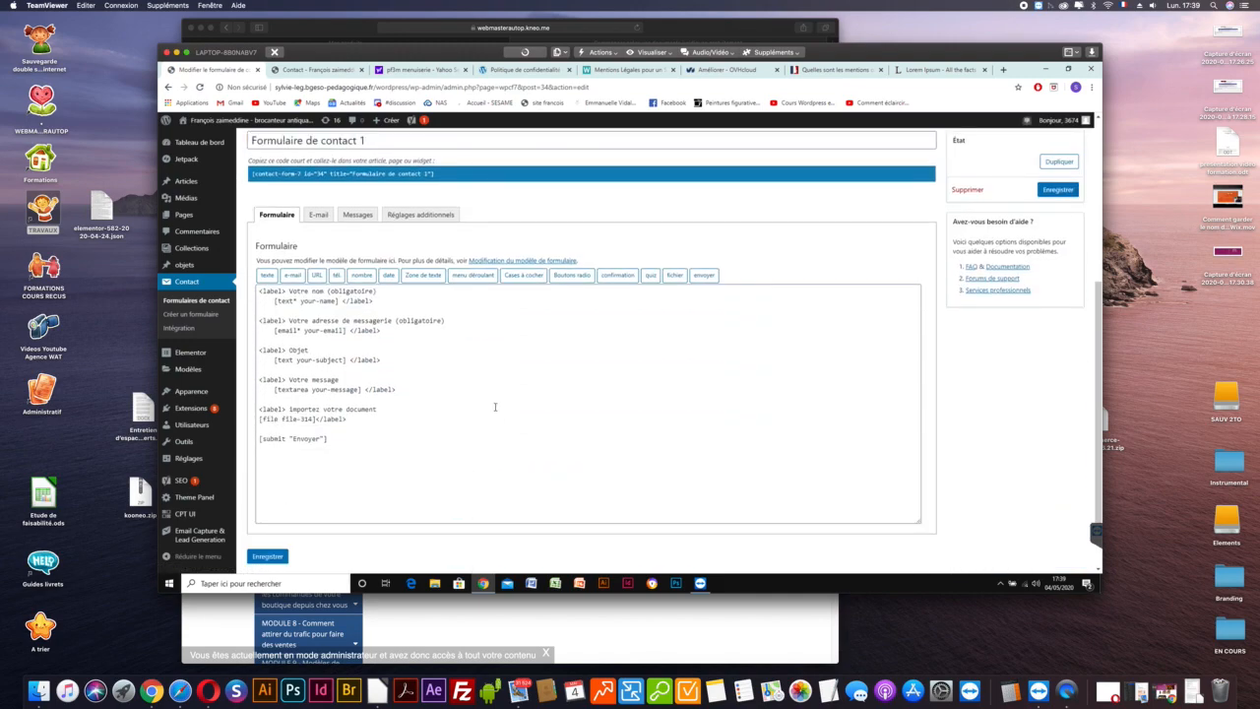
Examine the contact form's e-mail settings, checking the recipient and sender addresses and the message body template.
{"action": "left_click", "coordinate": [318, 214]}
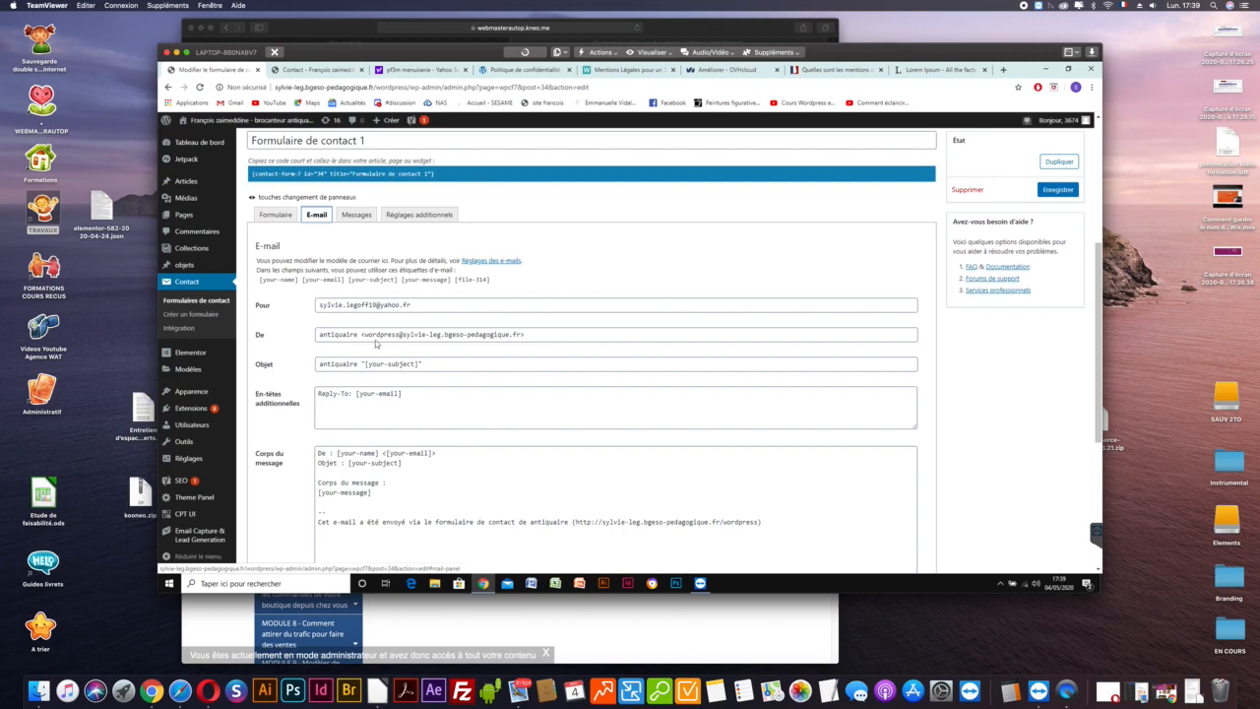
{"action": "left_click_drag", "start_coordinate": [364, 334], "coordinate": [520, 335]}
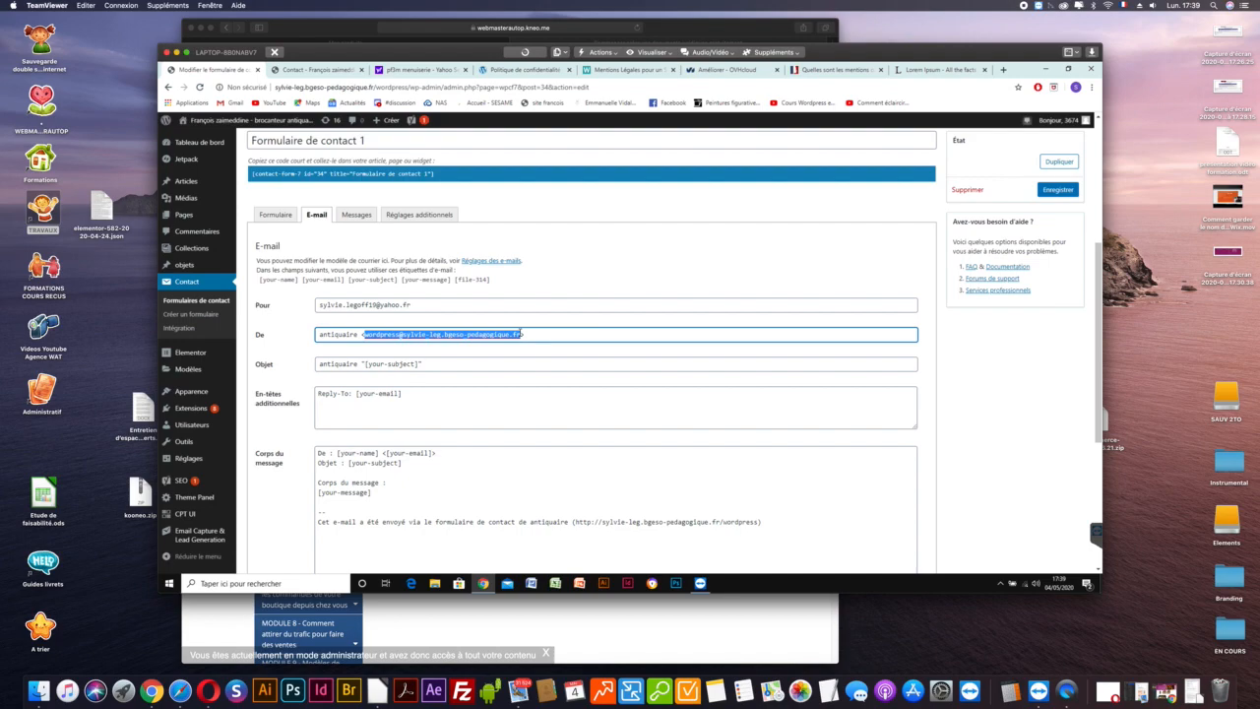
{"action": "left_click_drag", "start_coordinate": [416, 305], "coordinate": [309, 304]}
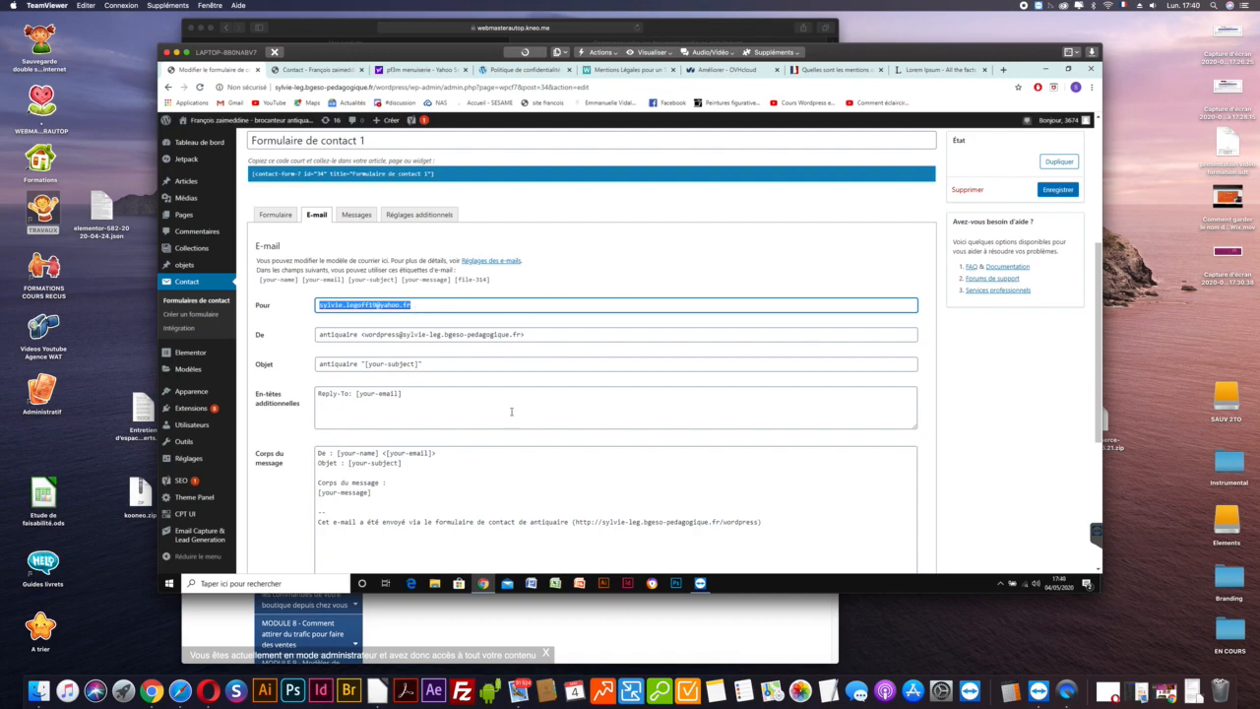
{"action": "scroll", "coordinate": [548, 436], "scroll_direction": "down", "scroll_amount": 3}
{"action": "scroll", "coordinate": [550, 437], "scroll_direction": "up", "scroll_amount": 1}
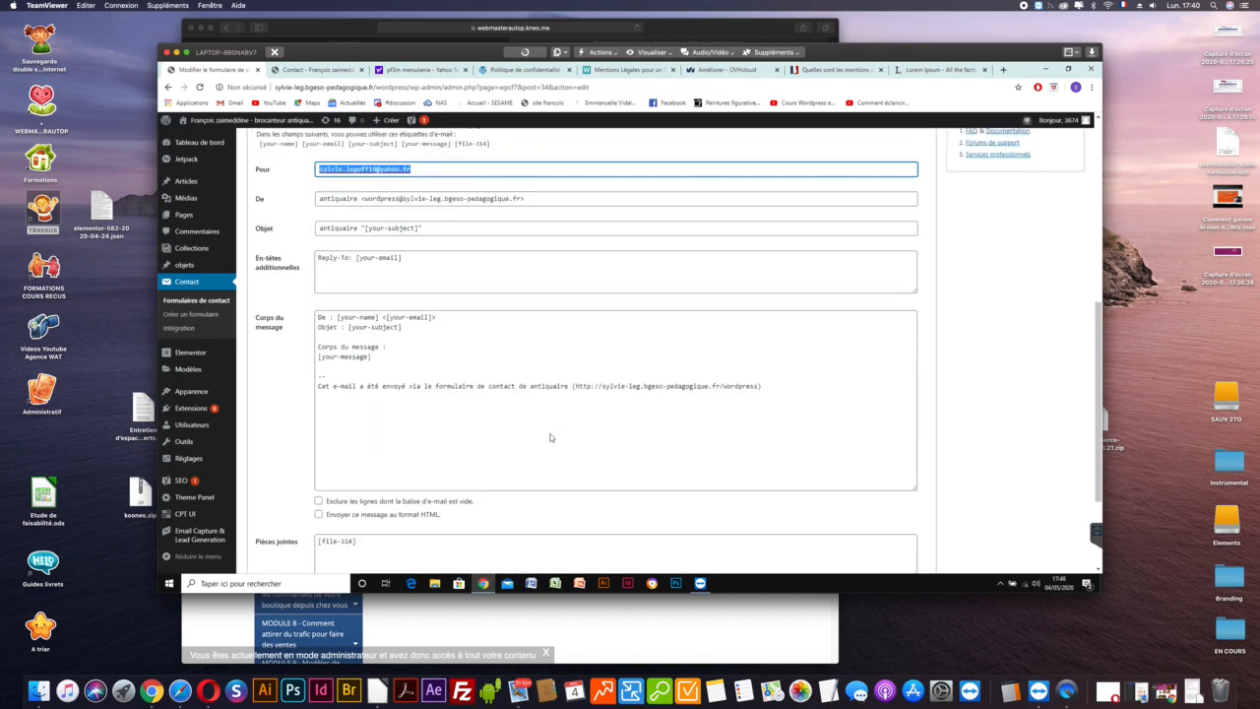
{"action": "scroll", "coordinate": [550, 437], "scroll_direction": "up", "scroll_amount": 2}
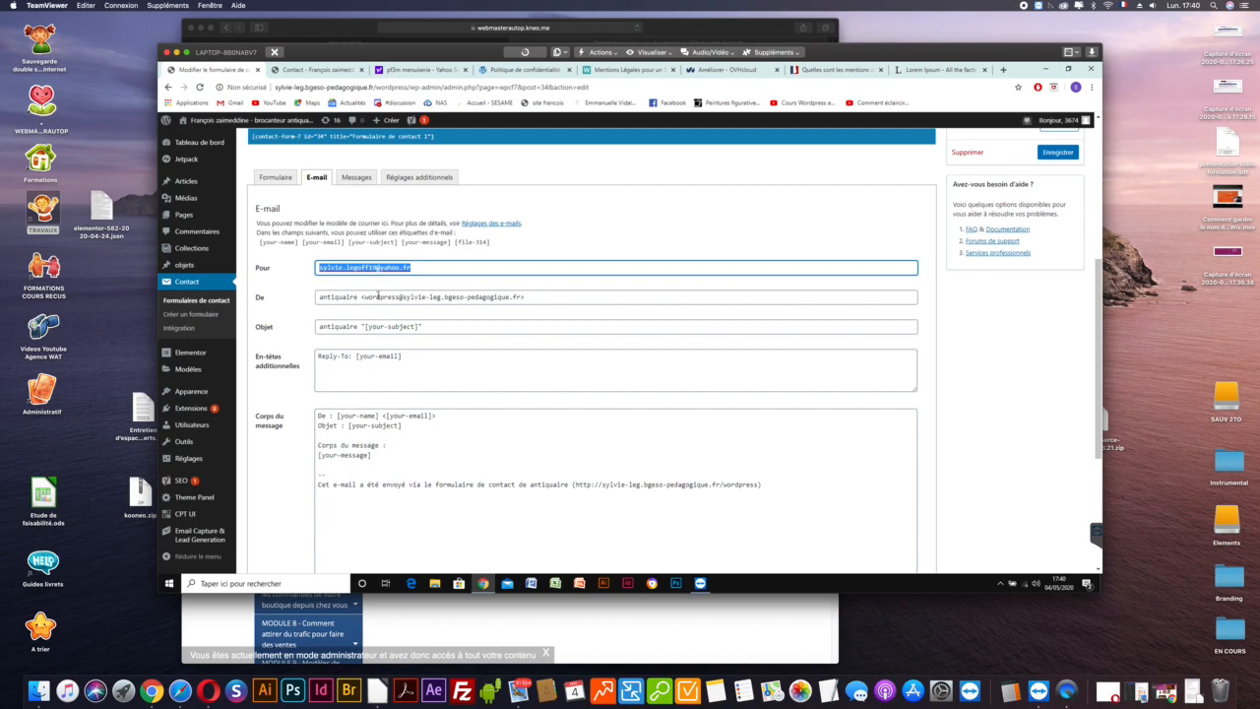
{"action": "left_click", "coordinate": [366, 298]}
{"action": "left_click_drag", "start_coordinate": [503, 306], "coordinate": [528, 295]}
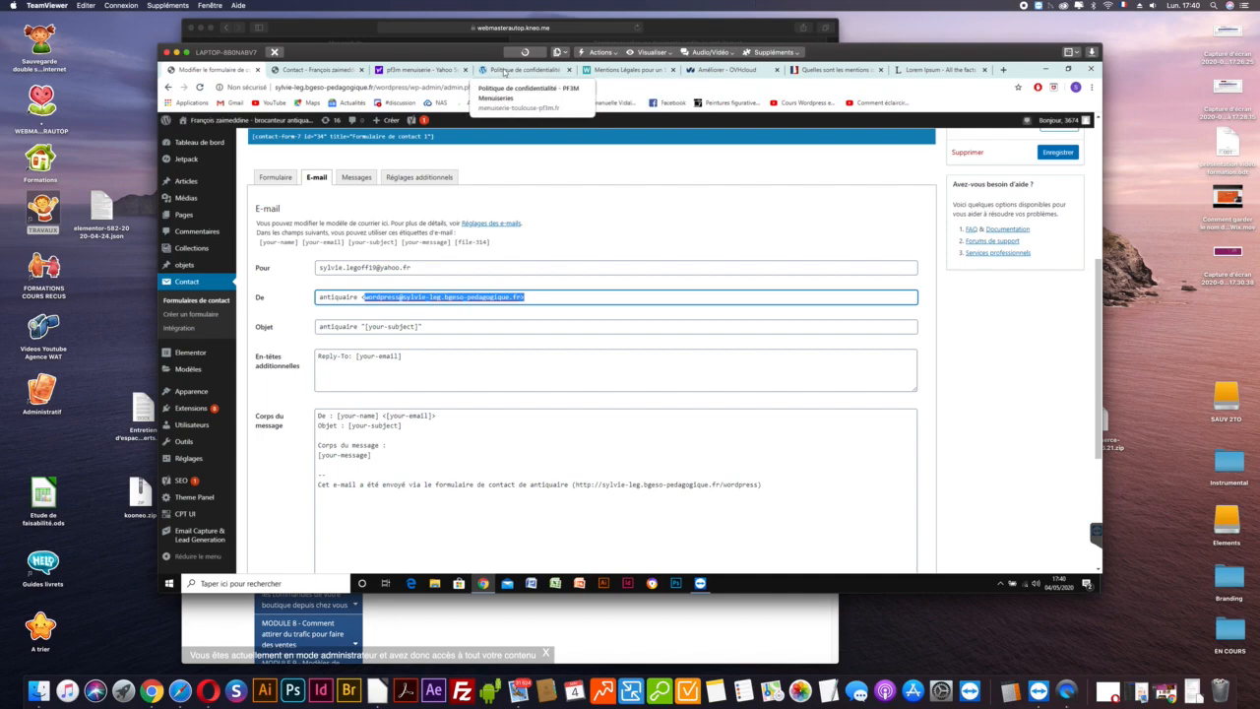
Look at the OVHcloud web hosting offers and return to the contact form's settings.
{"action": "left_click", "coordinate": [726, 69]}
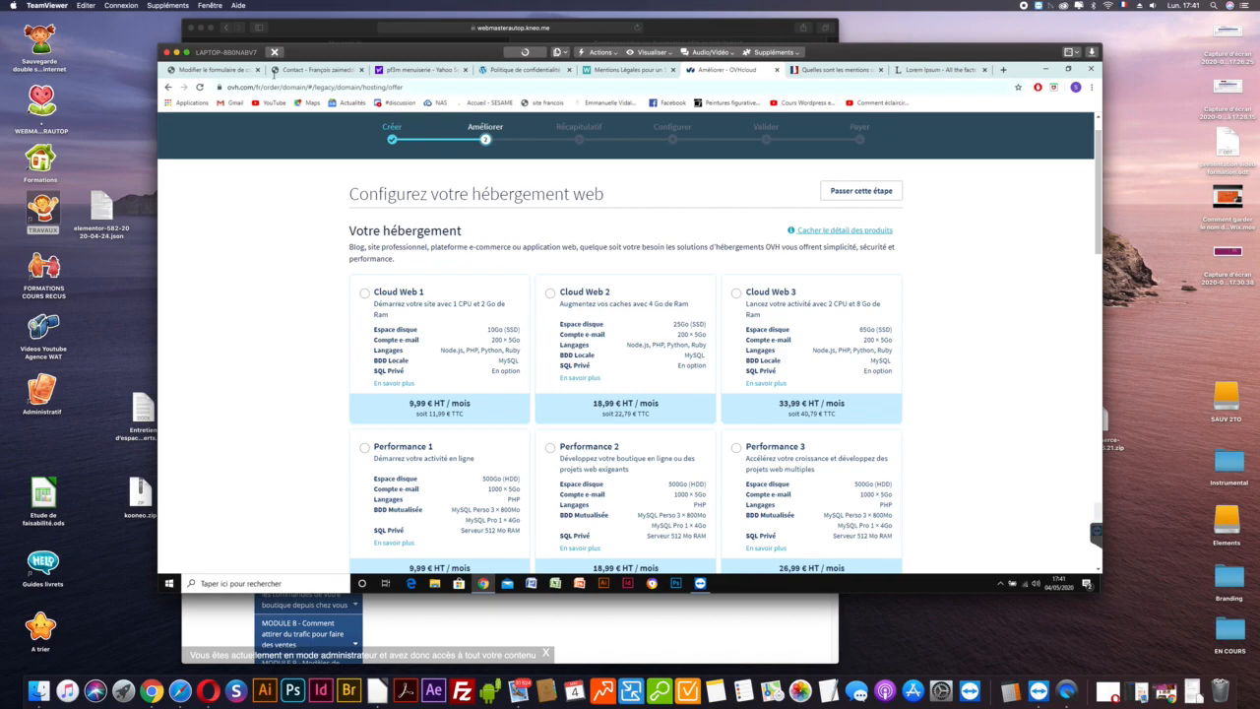
{"action": "left_click", "coordinate": [221, 71]}
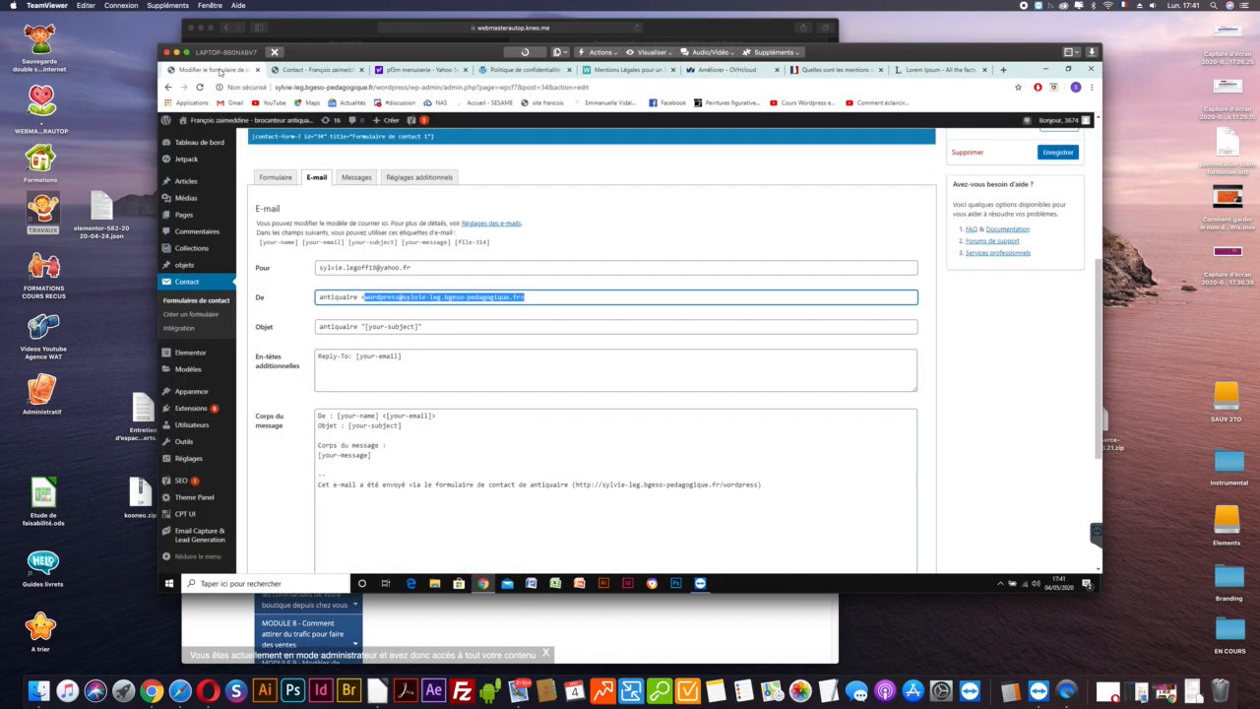
{"action": "scroll", "coordinate": [1011, 306], "scroll_direction": "up", "scroll_amount": 3}
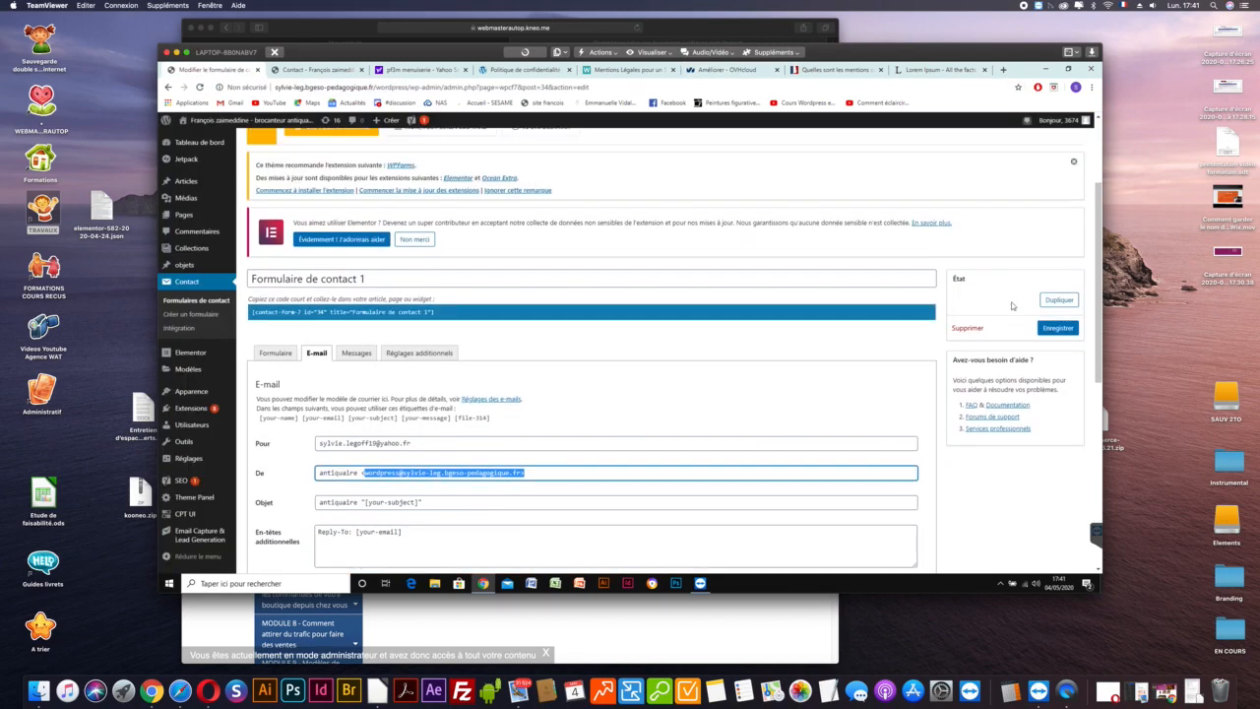
{"action": "scroll", "coordinate": [1012, 306], "scroll_direction": "up", "scroll_amount": 3}
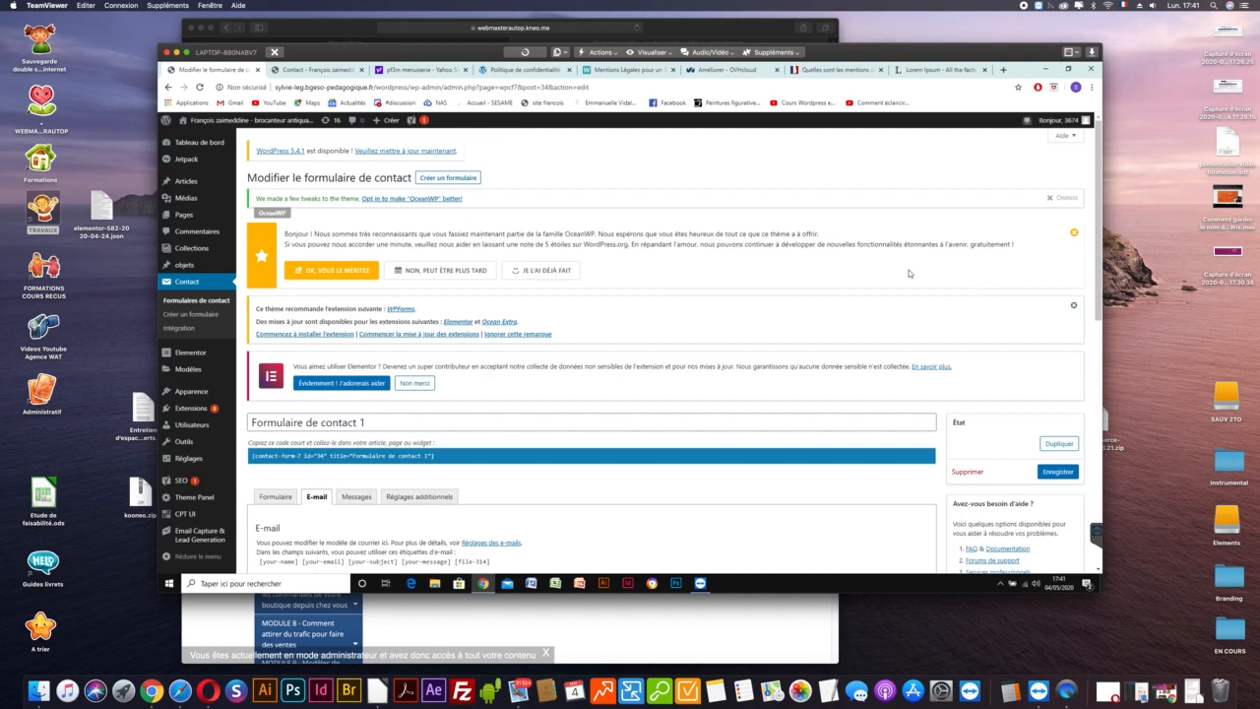
{"action": "scroll", "coordinate": [909, 274], "scroll_direction": "down", "scroll_amount": 3}
{"action": "scroll", "coordinate": [905, 280], "scroll_direction": "up", "scroll_amount": 3}
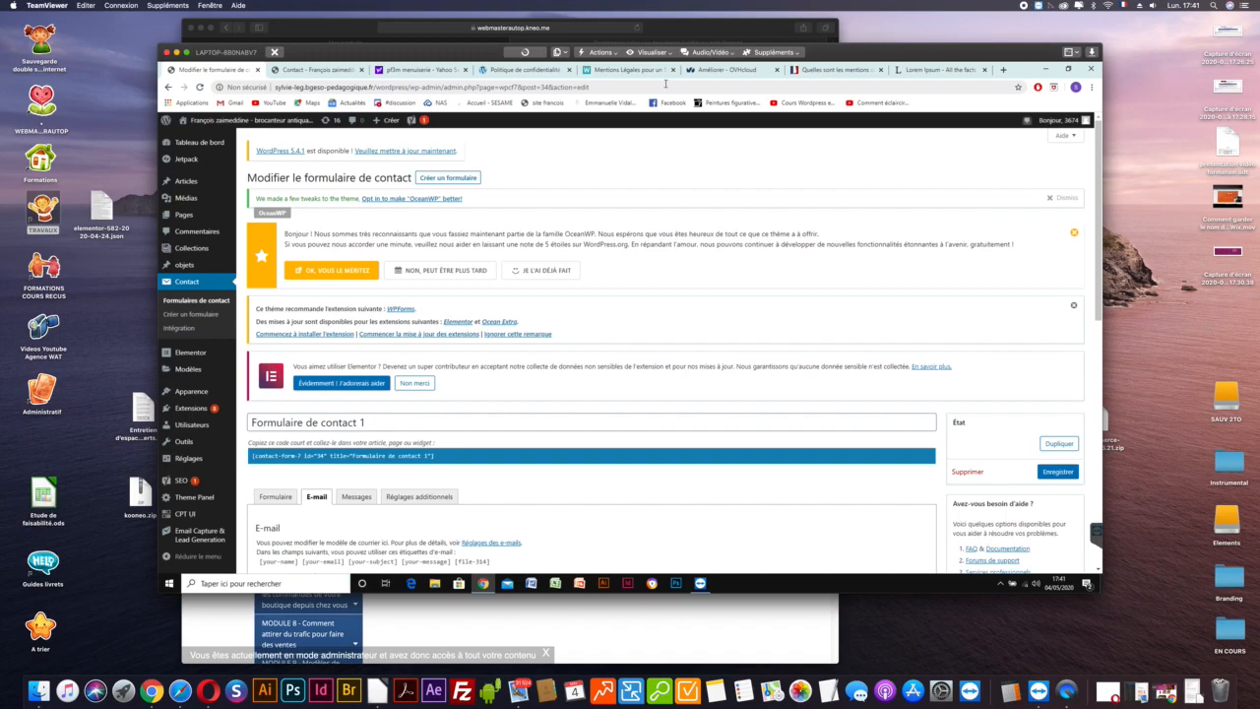
Switch back to the live Contact page and go to the site's home page.
{"action": "left_click", "coordinate": [324, 71]}
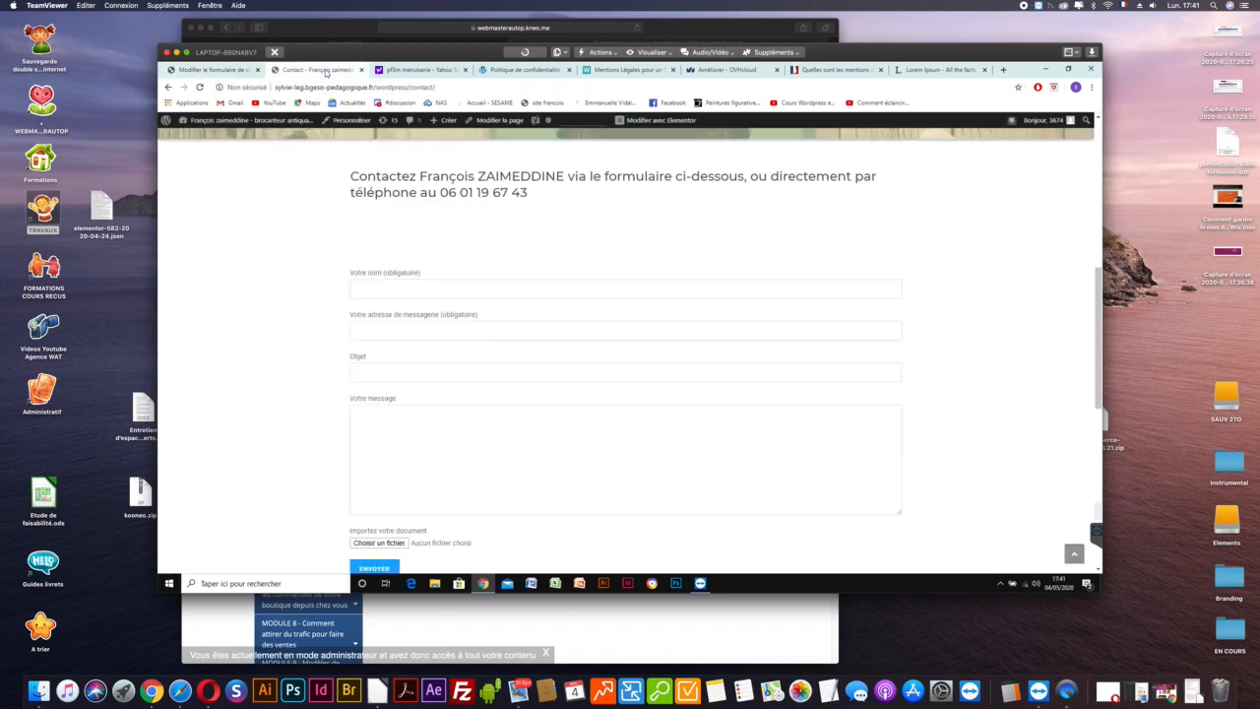
{"action": "scroll", "coordinate": [622, 198], "scroll_direction": "up", "scroll_amount": 5}
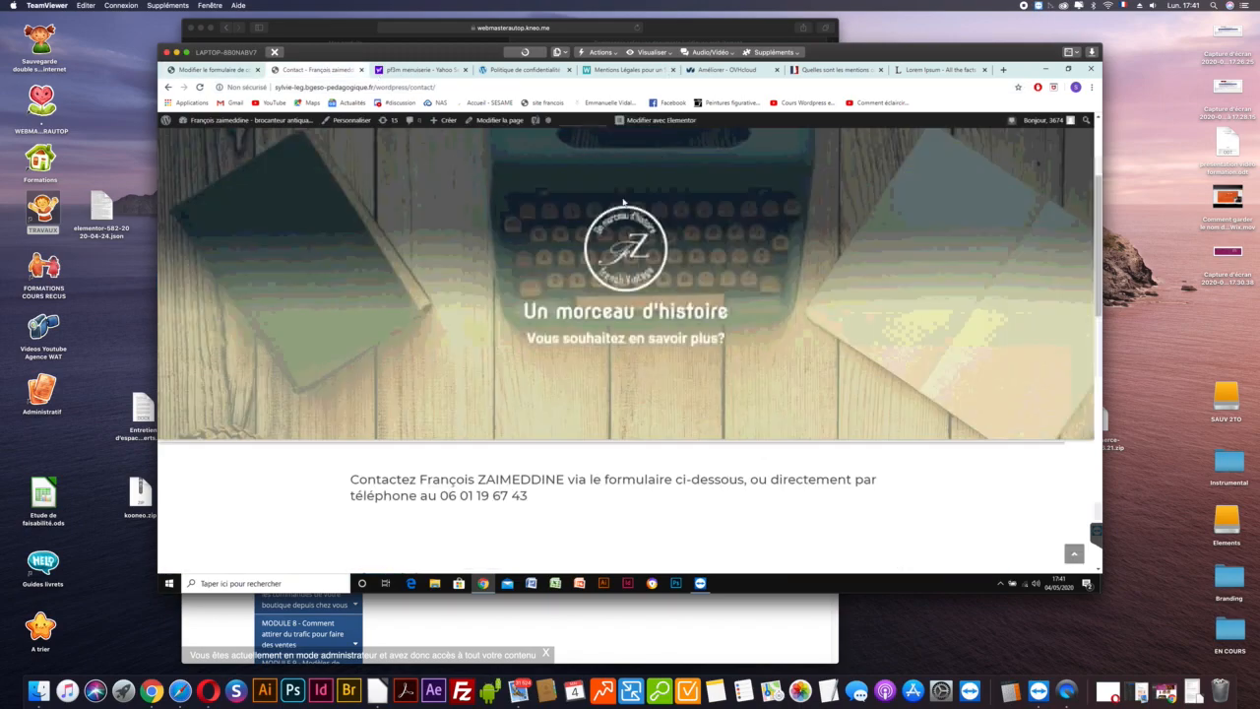
{"action": "scroll", "coordinate": [622, 202], "scroll_direction": "up", "scroll_amount": 4}
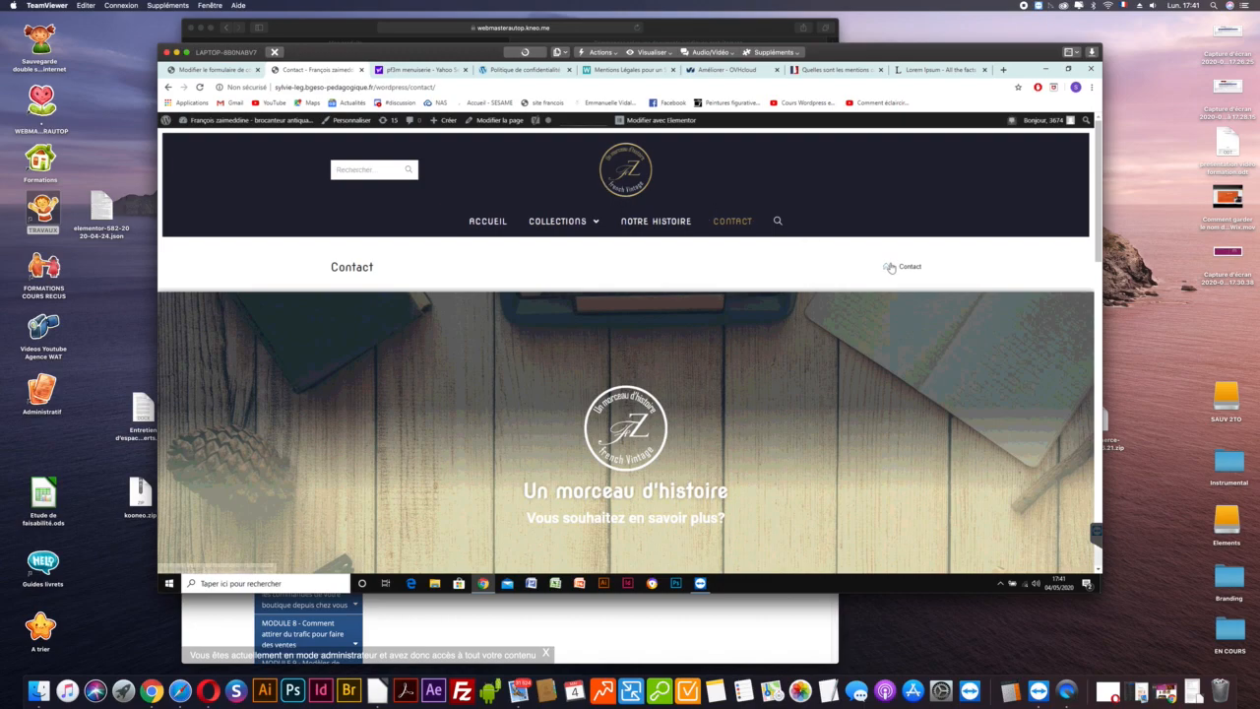
{"action": "left_click", "coordinate": [625, 169]}
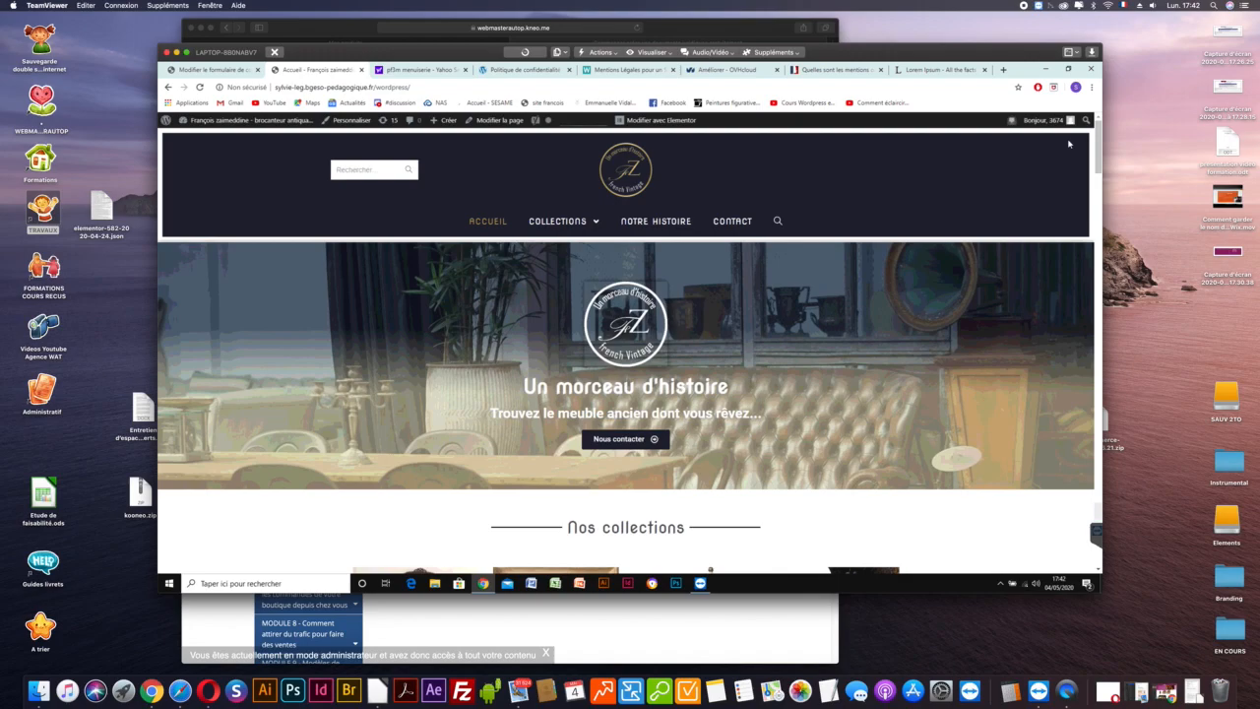
Extend the home page's web address with accueil-anglais/ and select the whole address.
{"action": "left_click", "coordinate": [439, 86]}
{"action": "left_click", "coordinate": [439, 86]}
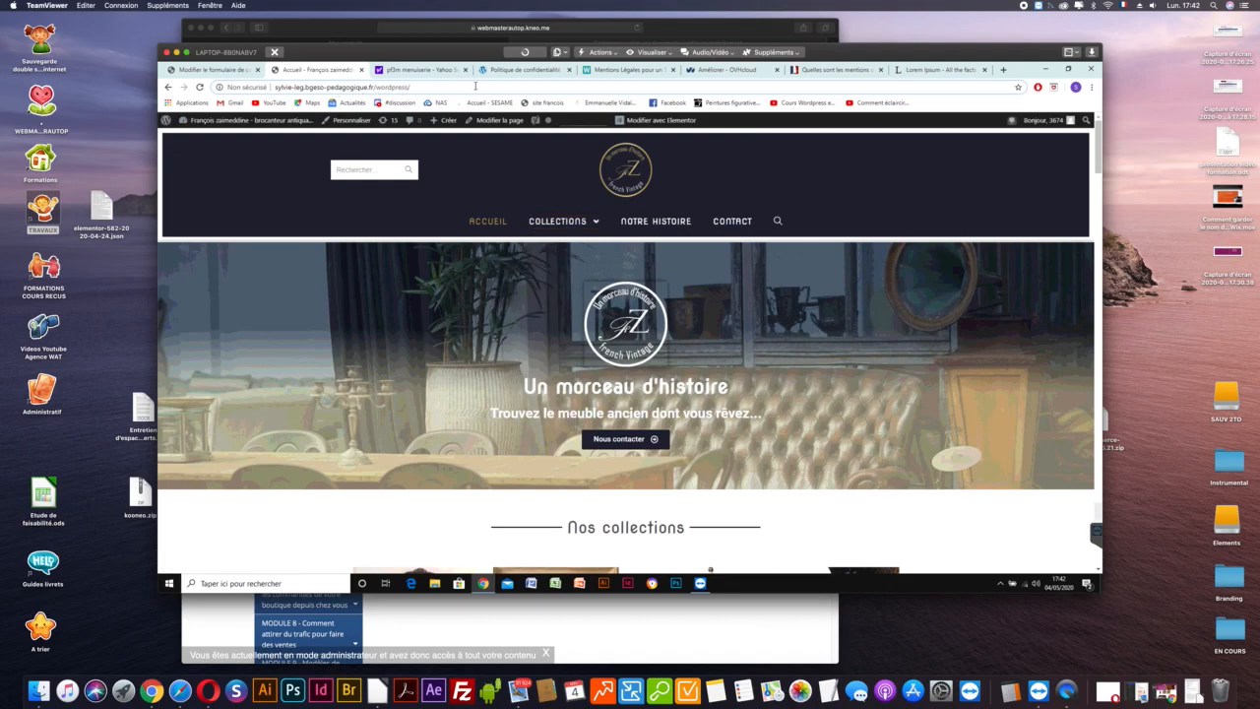
{"action": "type", "text": "a"}
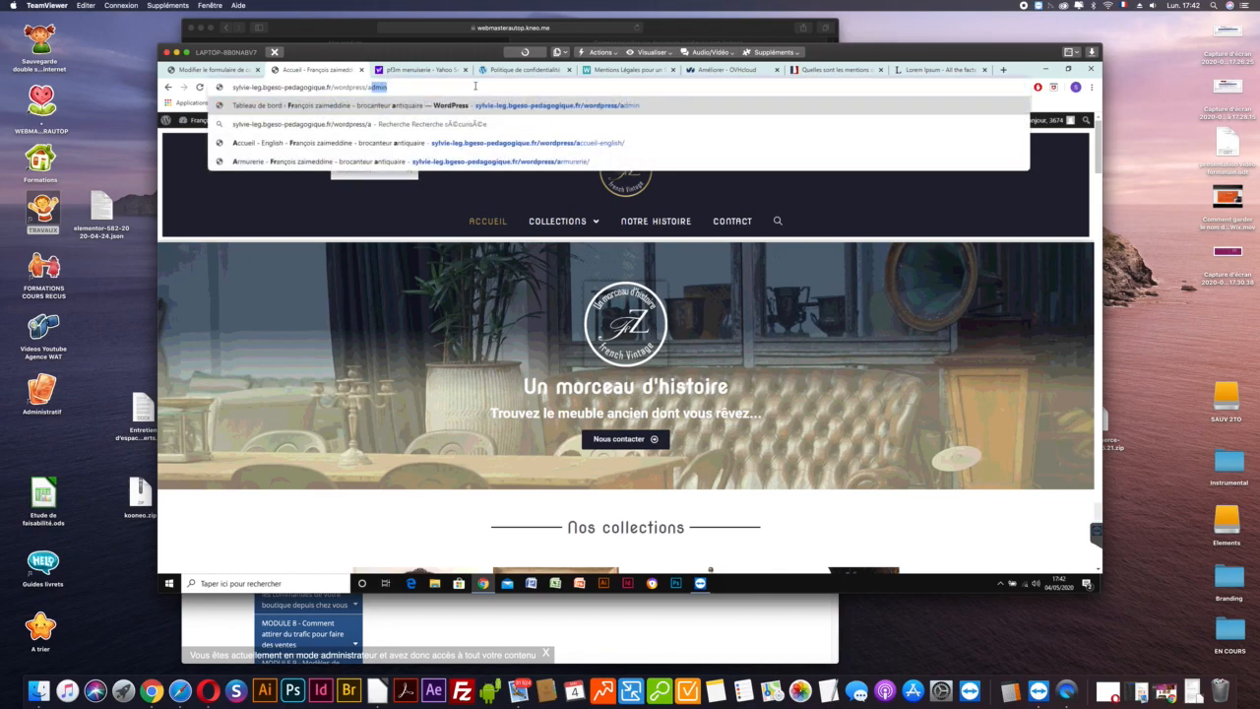
{"action": "type", "text": "cuueil"}
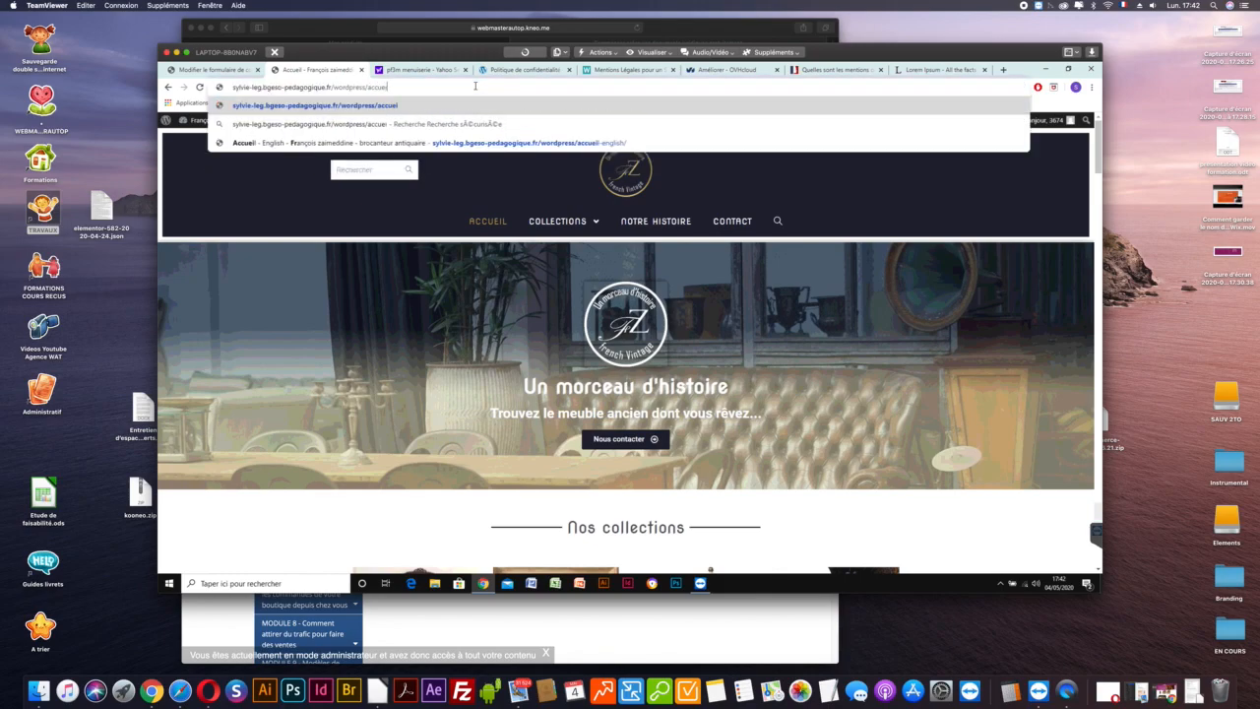
{"action": "type", "text": "-ang"}
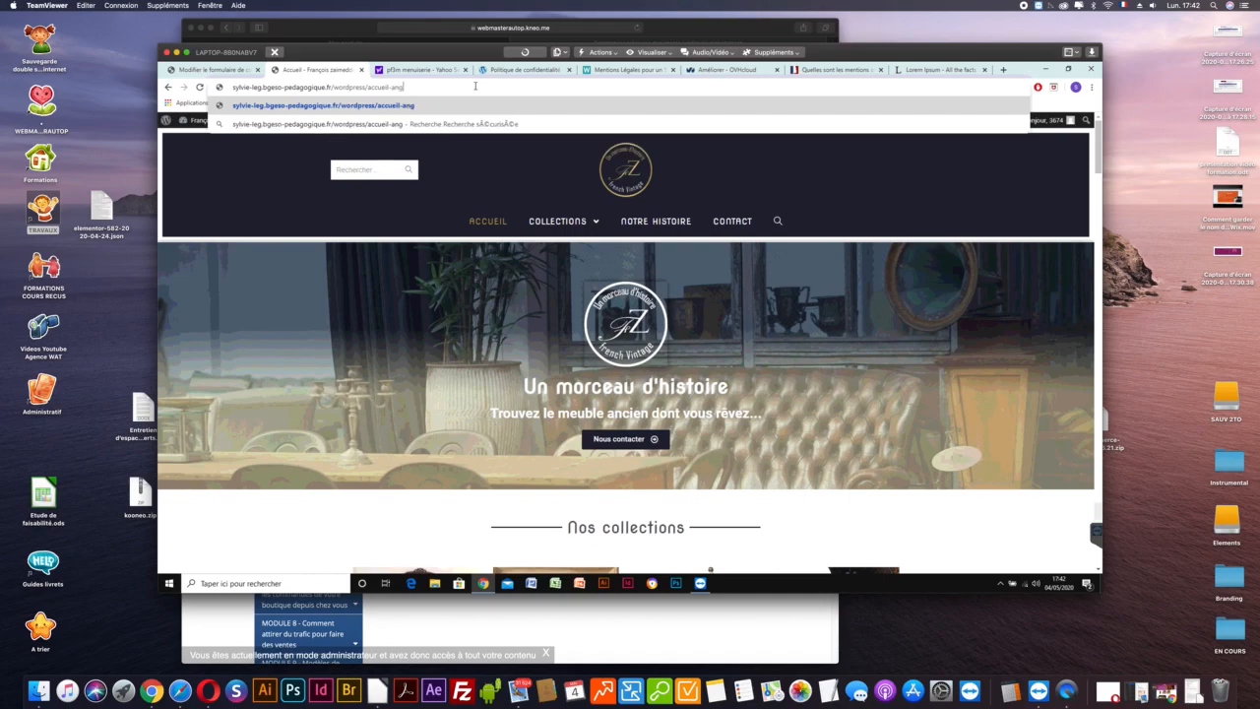
{"action": "type", "text": "lais/"}
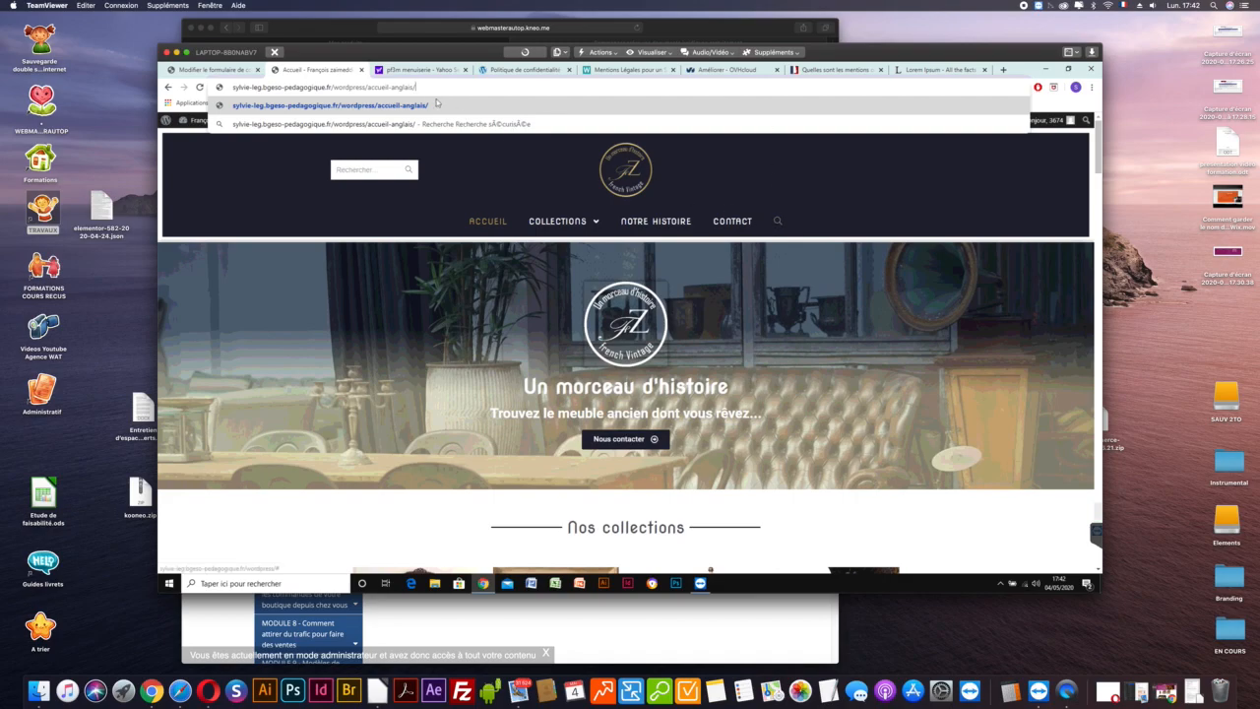
{"action": "double_click", "coordinate": [410, 88]}
{"action": "left_click", "coordinate": [412, 87]}
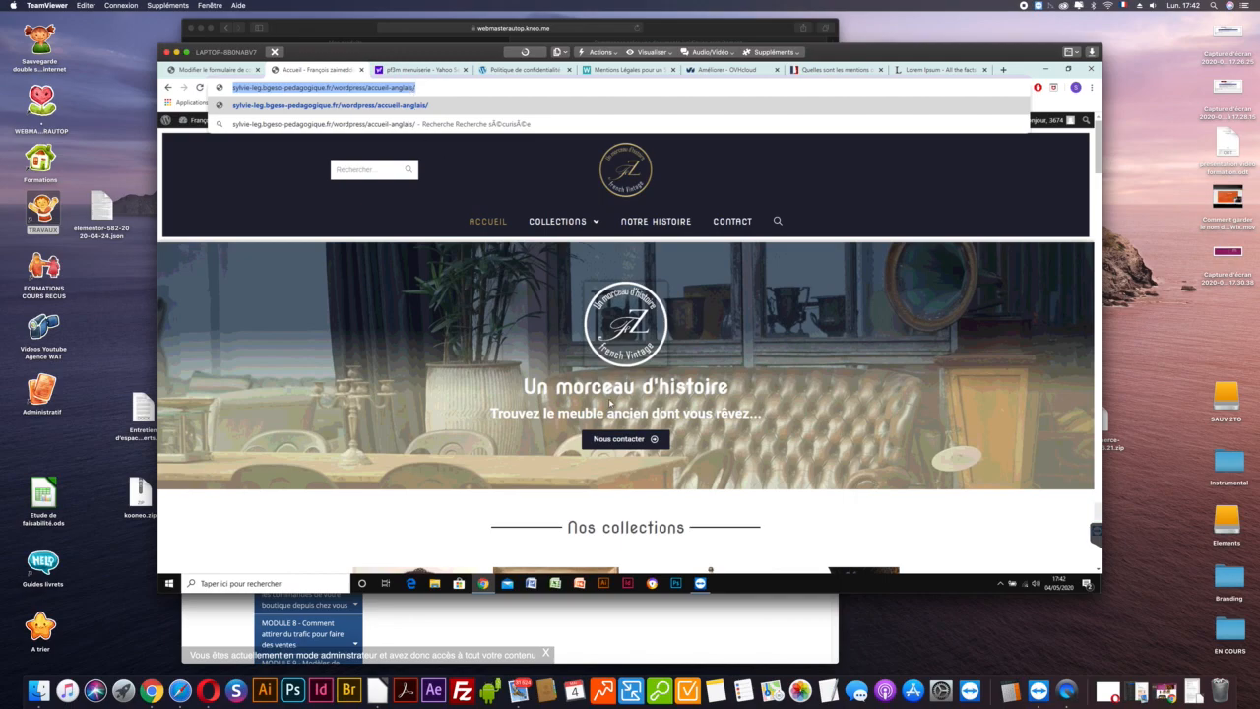
{"action": "scroll", "coordinate": [610, 403], "scroll_direction": "down", "scroll_amount": 4}
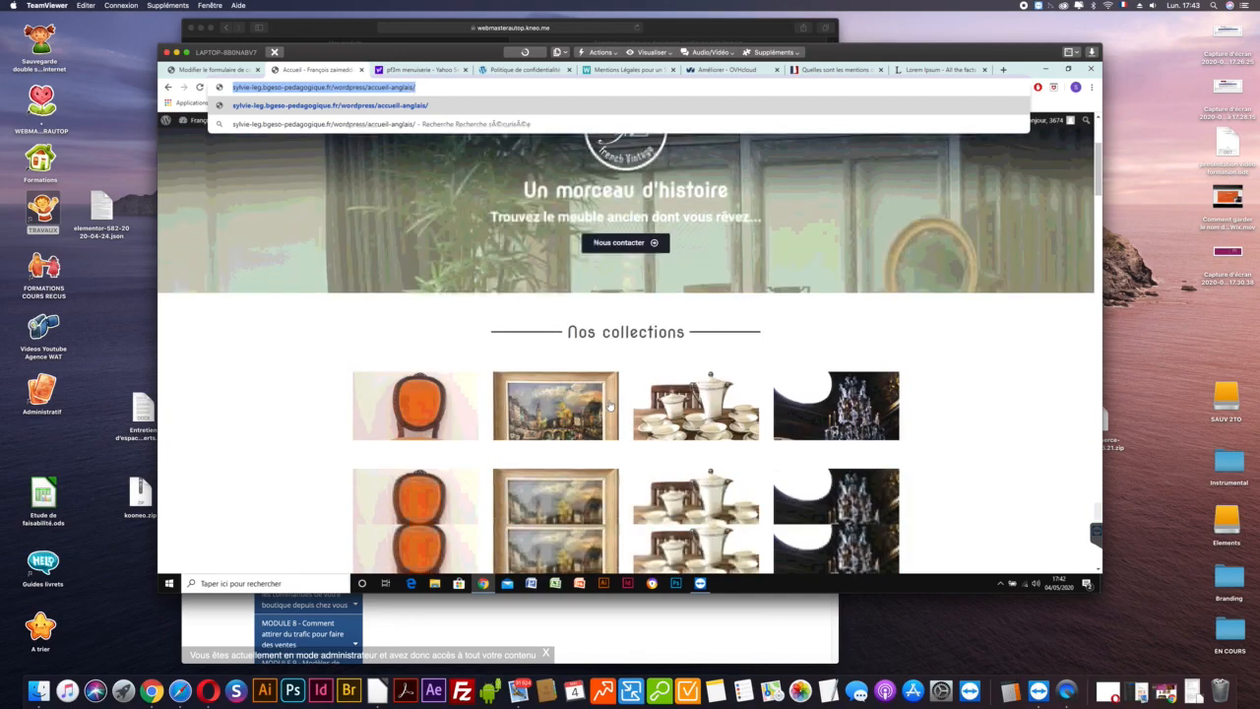
{"action": "scroll", "coordinate": [610, 403], "scroll_direction": "up", "scroll_amount": 4}
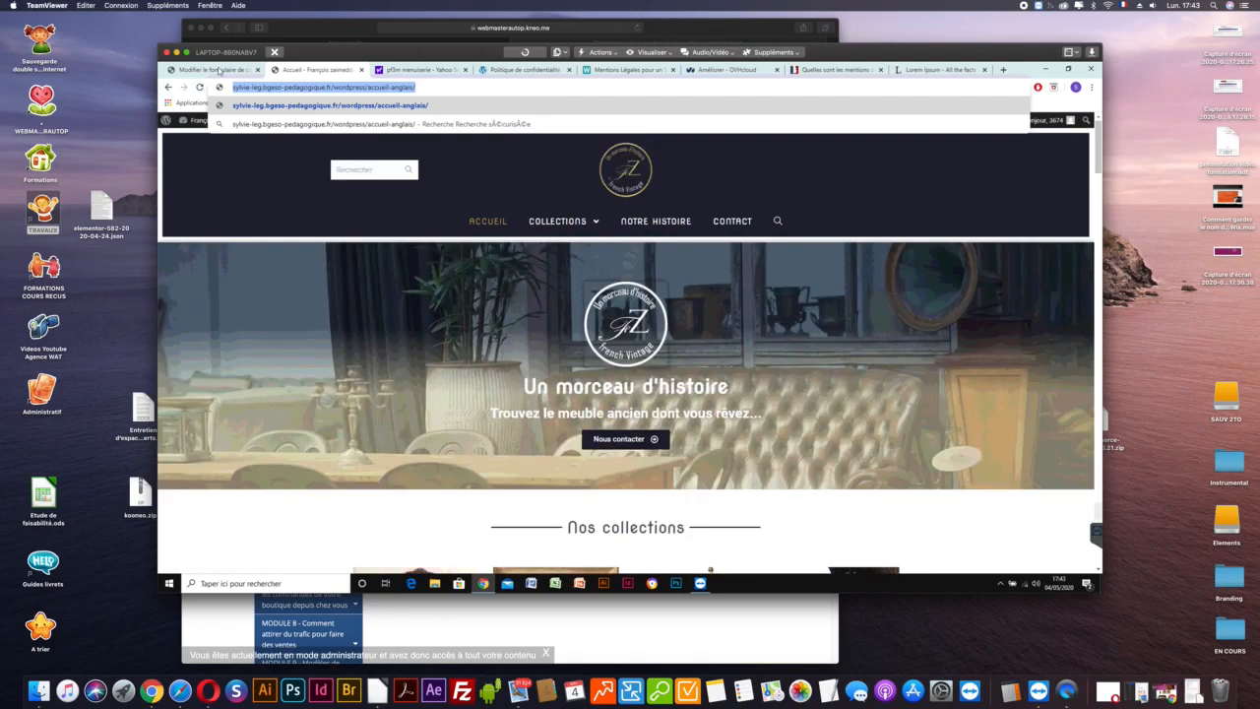
Return to the WordPress dashboard, review the list of all pages and start a new page.
{"action": "left_click", "coordinate": [219, 71]}
{"action": "mouse_move", "coordinate": [197, 215]}
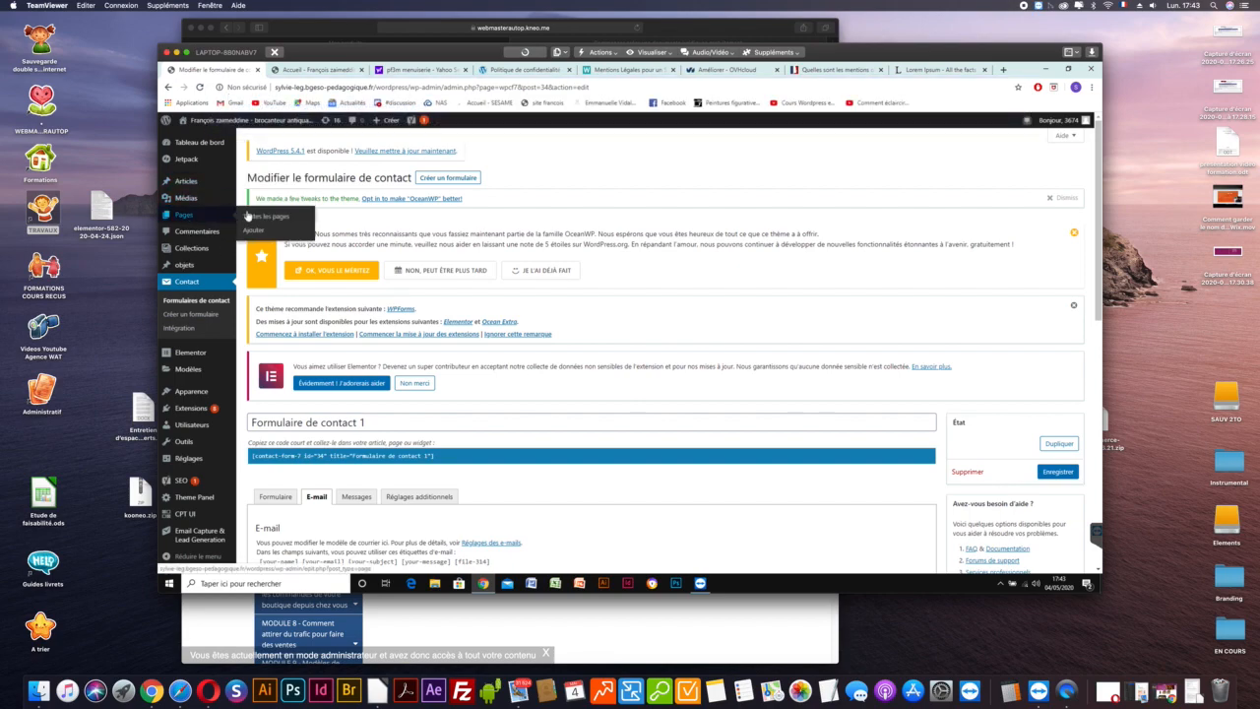
{"action": "left_click", "coordinate": [253, 215]}
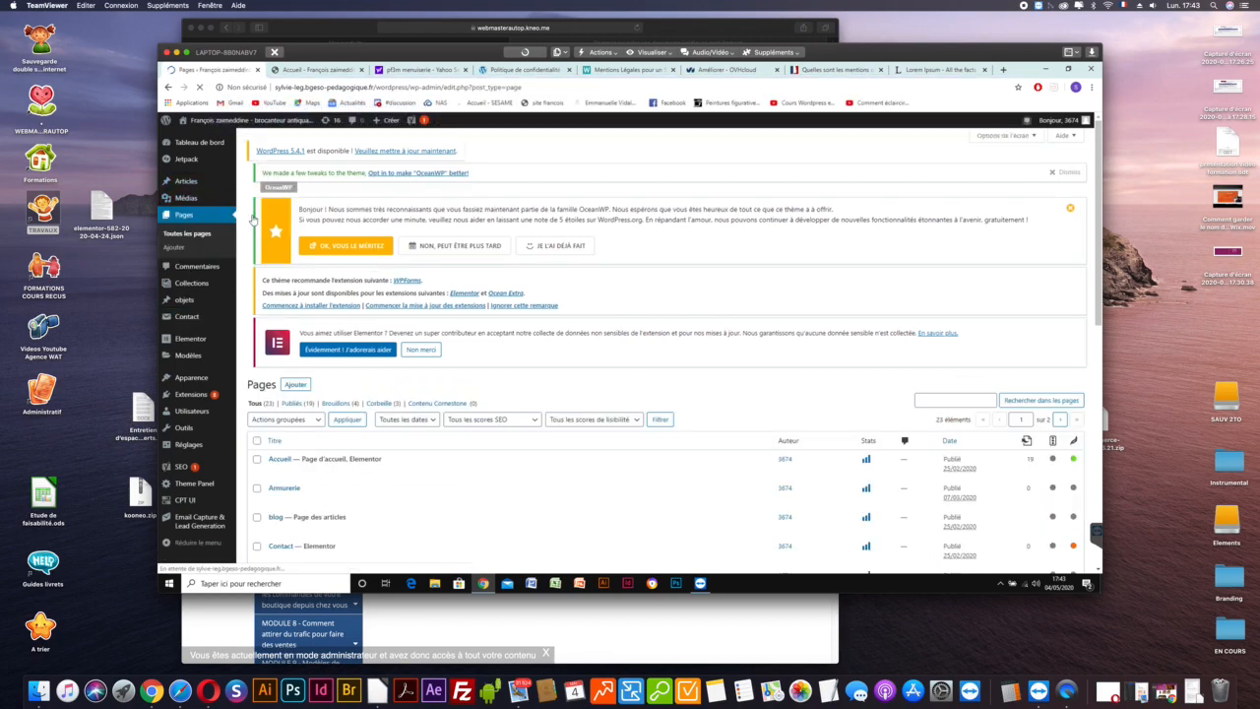
{"action": "scroll", "coordinate": [418, 445], "scroll_direction": "down", "scroll_amount": 3}
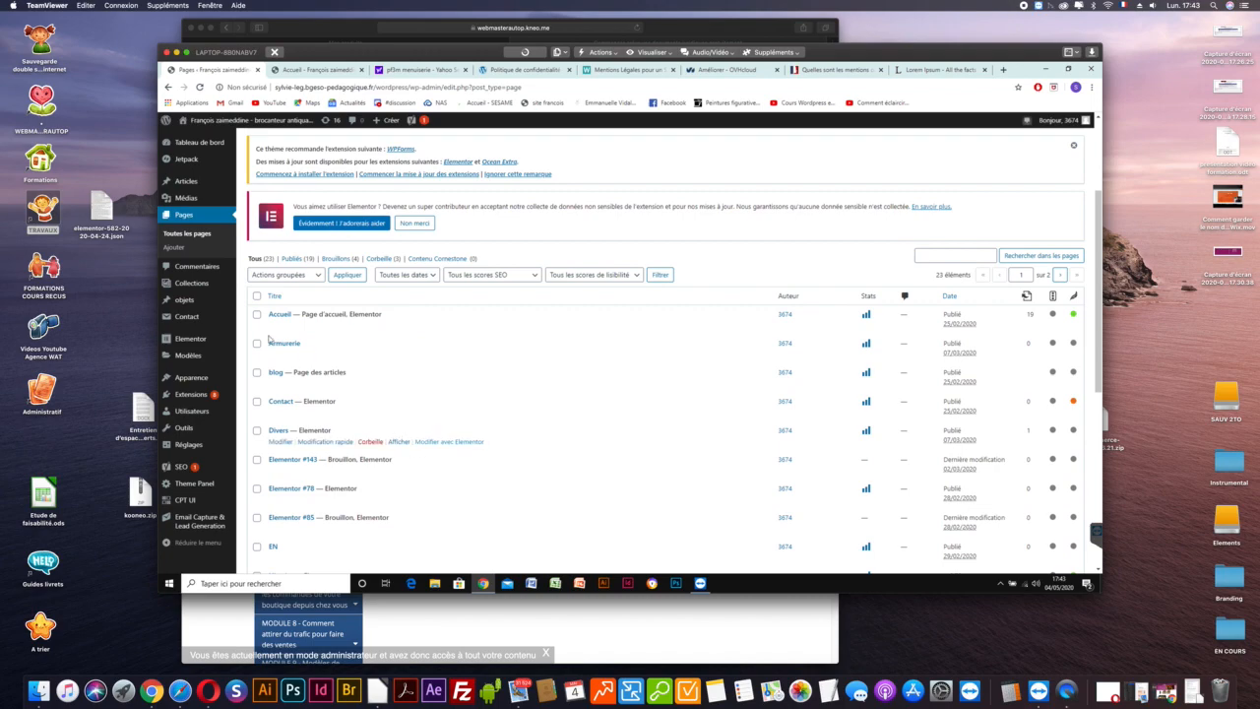
{"action": "mouse_move", "coordinate": [278, 325]}
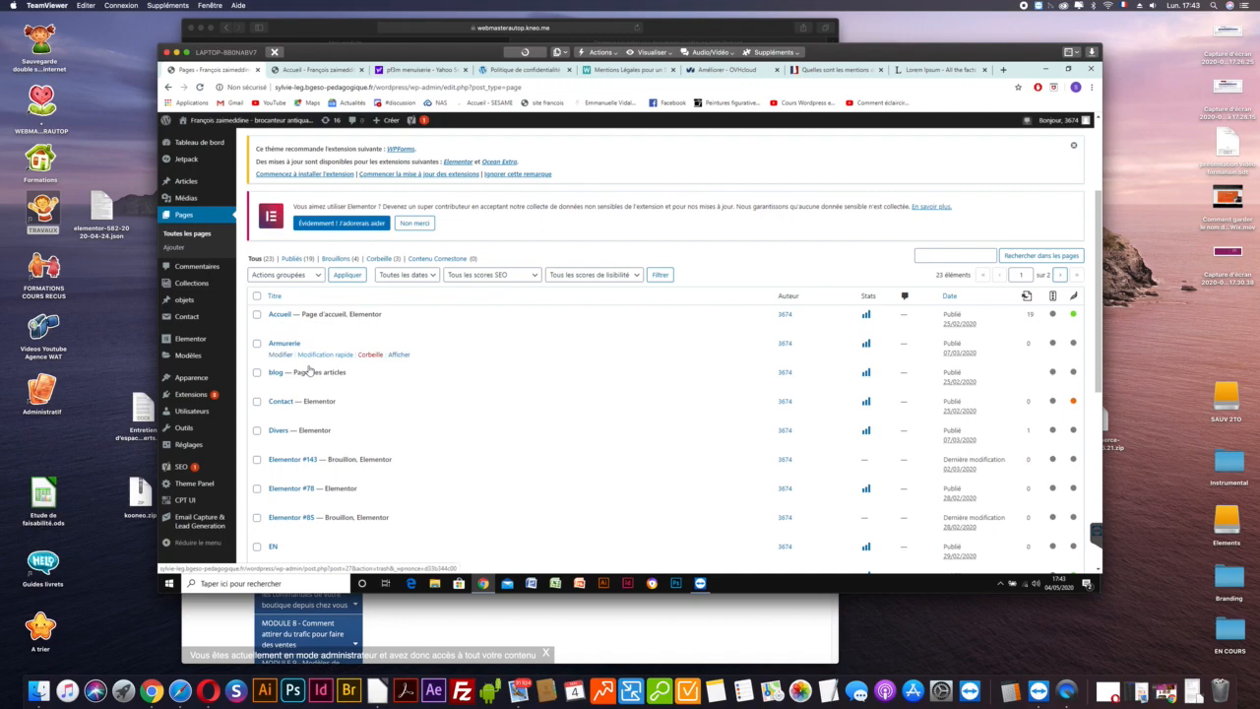
{"action": "scroll", "coordinate": [342, 237], "scroll_direction": "up", "scroll_amount": 3}
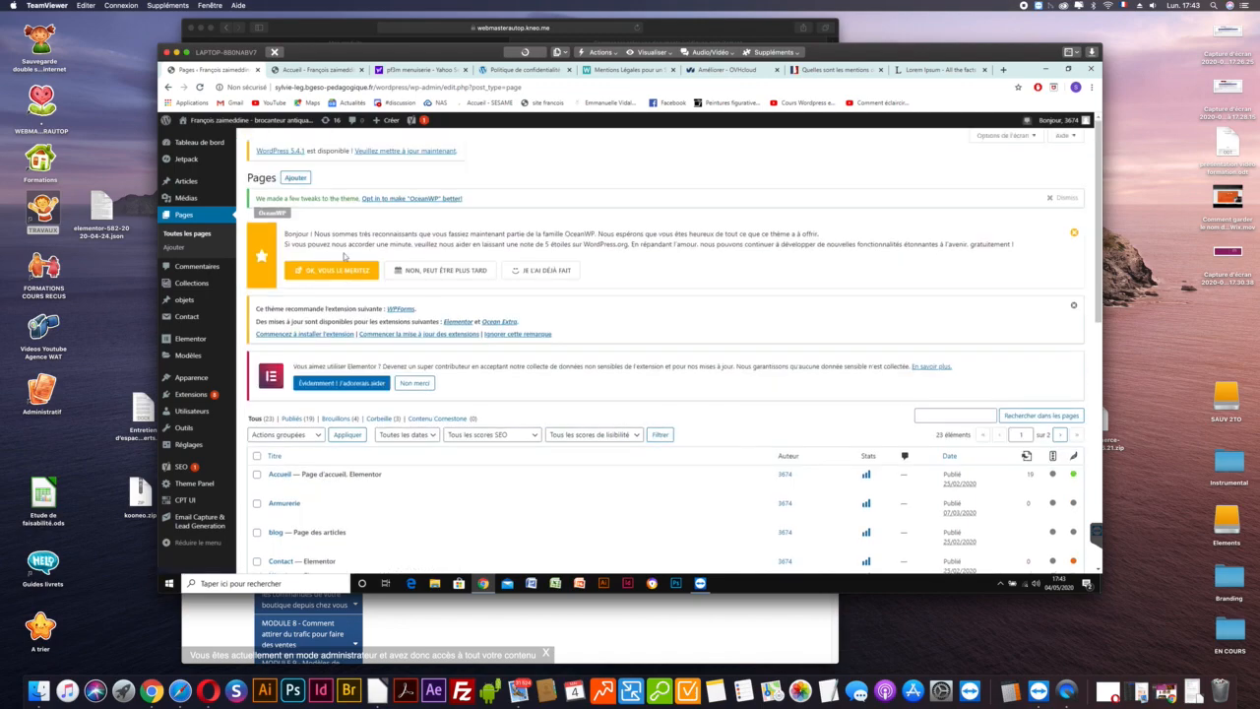
{"action": "left_click", "coordinate": [296, 178]}
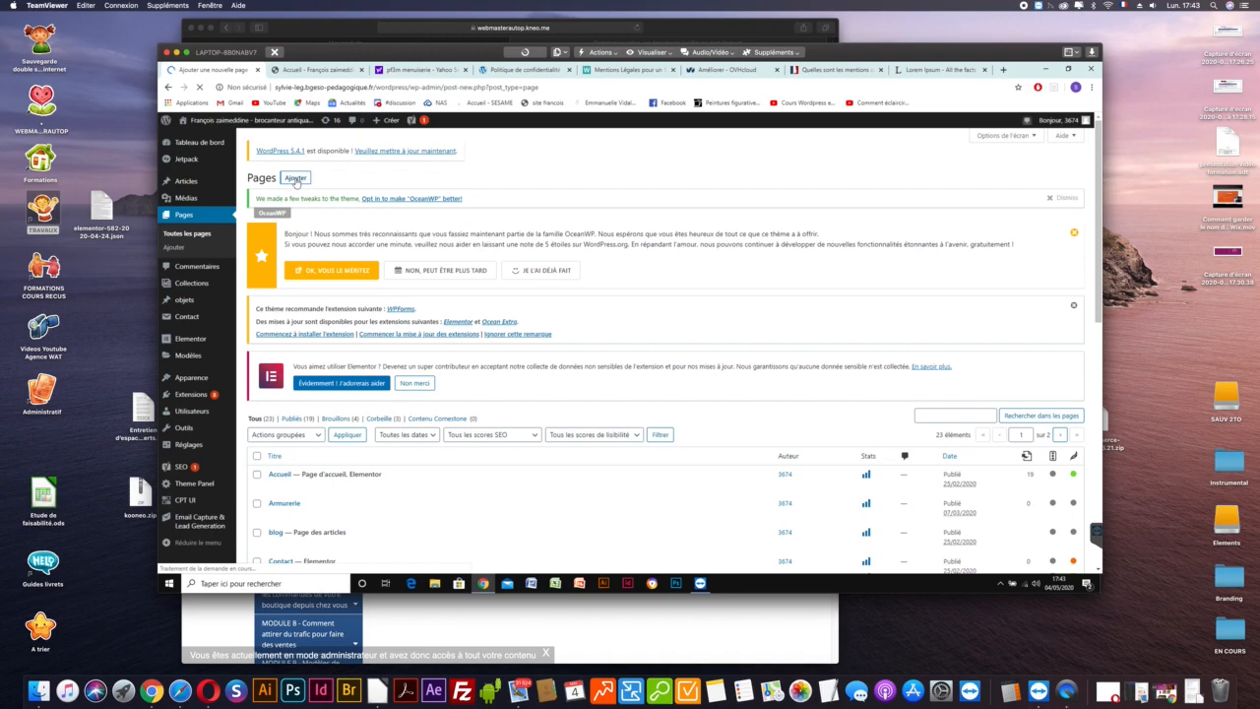
Title the new page "Accueil version anglais".
{"action": "left_click", "coordinate": [474, 201]}
{"action": "type", "text": "Accuei"}
{"action": "type", "text": " verr"}
{"action": "key", "text": "BackSpace"}
{"action": "key", "text": "BackSpace"}
{"action": "key", "text": "BackSpace"}
{"action": "key", "text": "BackSpace"}
{"action": "key", "text": "BackSpace"}
{"action": "type", "text": "l ve"}
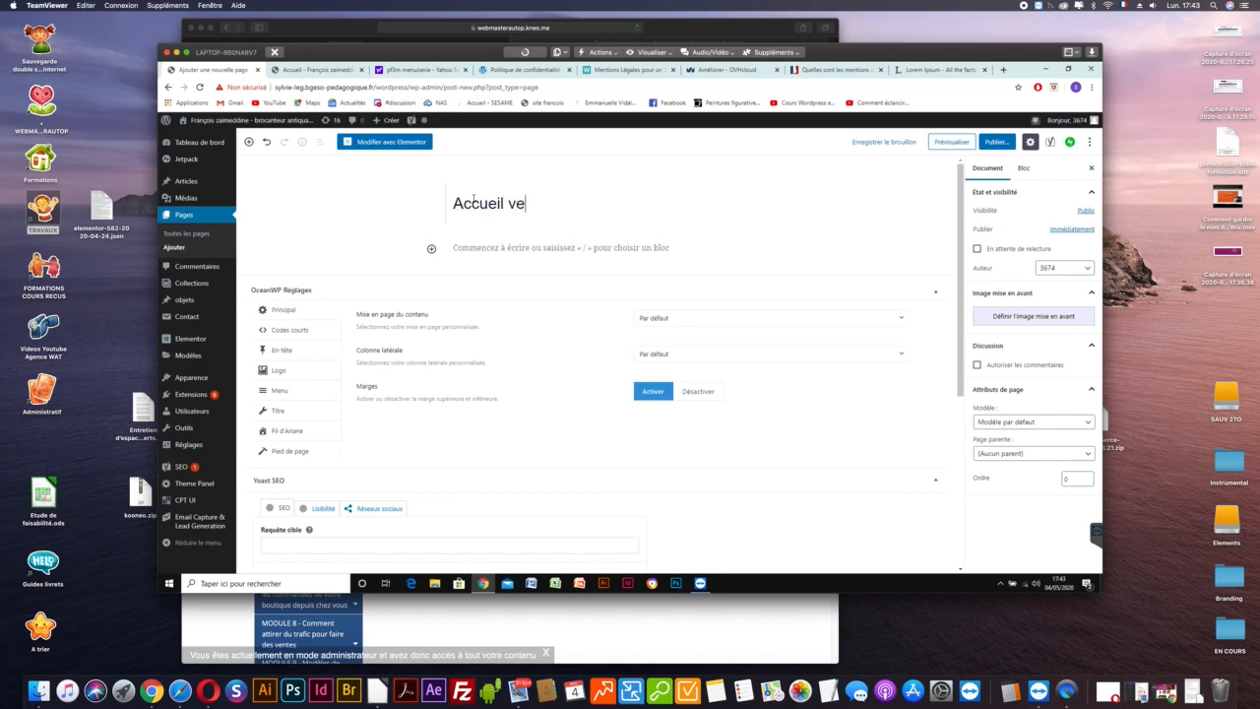
{"action": "type", "text": "rsion anglais"}
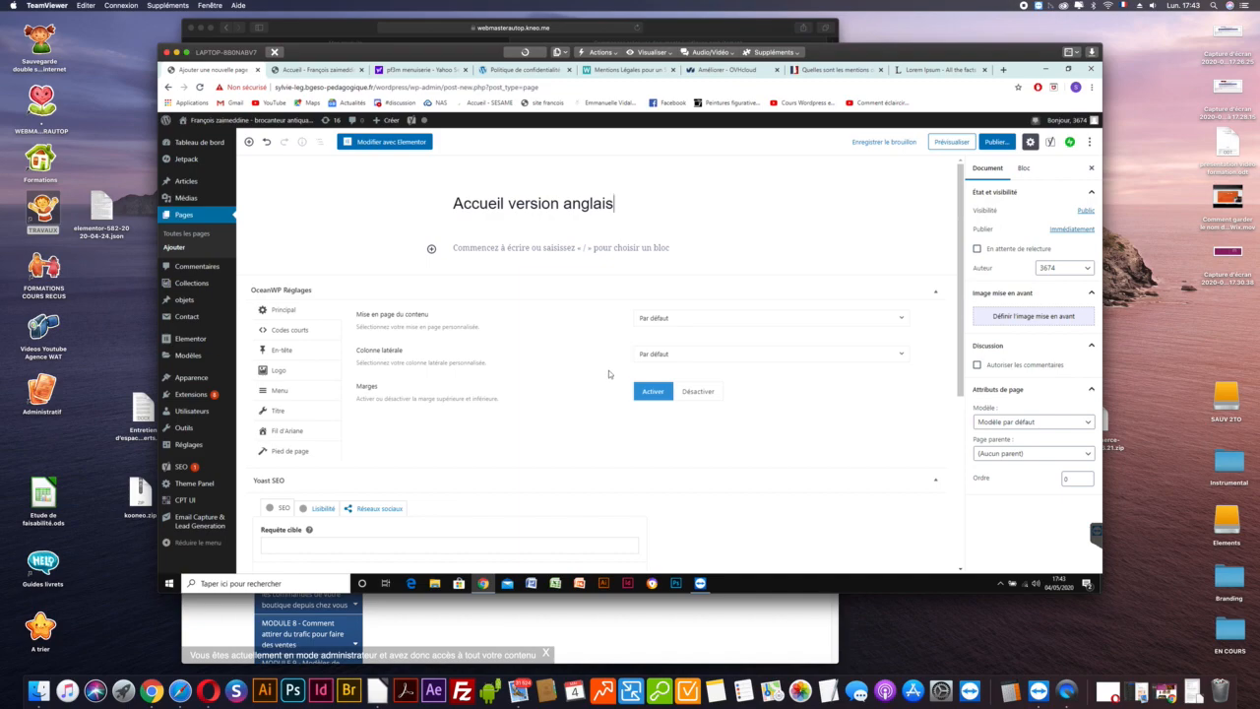
Set the page's content layout to "100% pleine largeur" and disable its displayed title and breadcrumb trail in the OceanWP settings.
{"action": "left_click", "coordinate": [729, 324]}
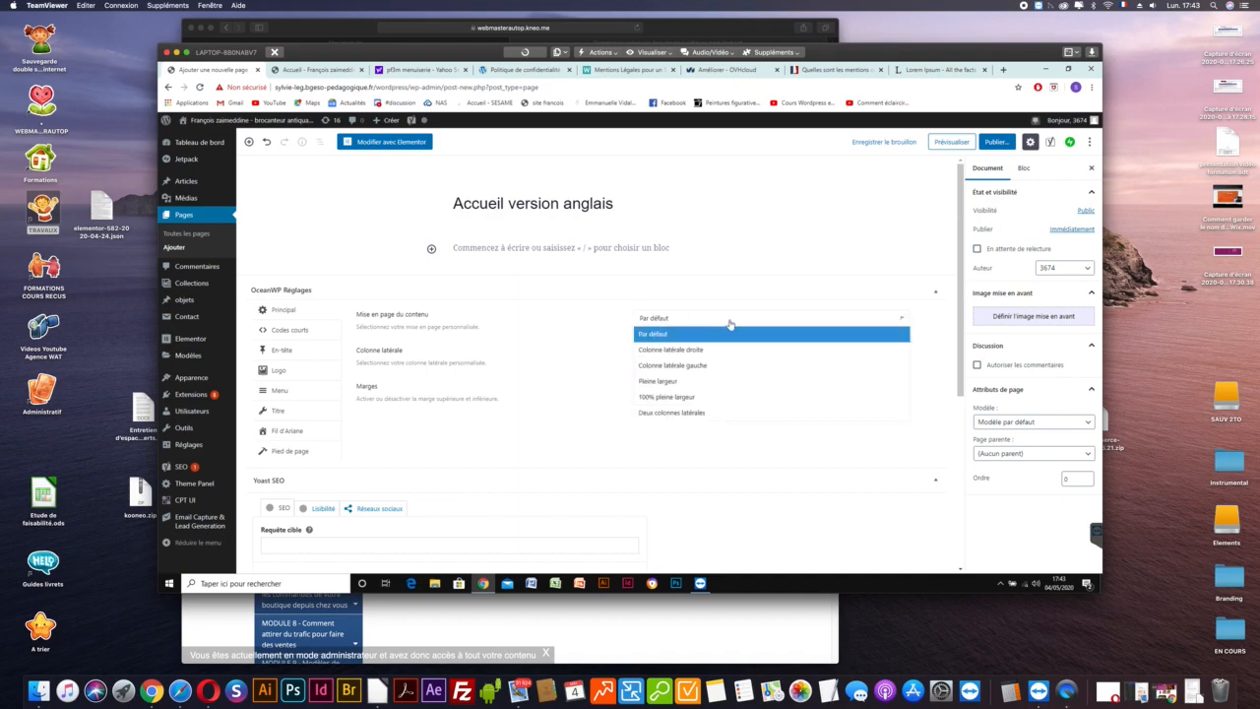
{"action": "left_click", "coordinate": [680, 397]}
{"action": "left_click", "coordinate": [280, 414]}
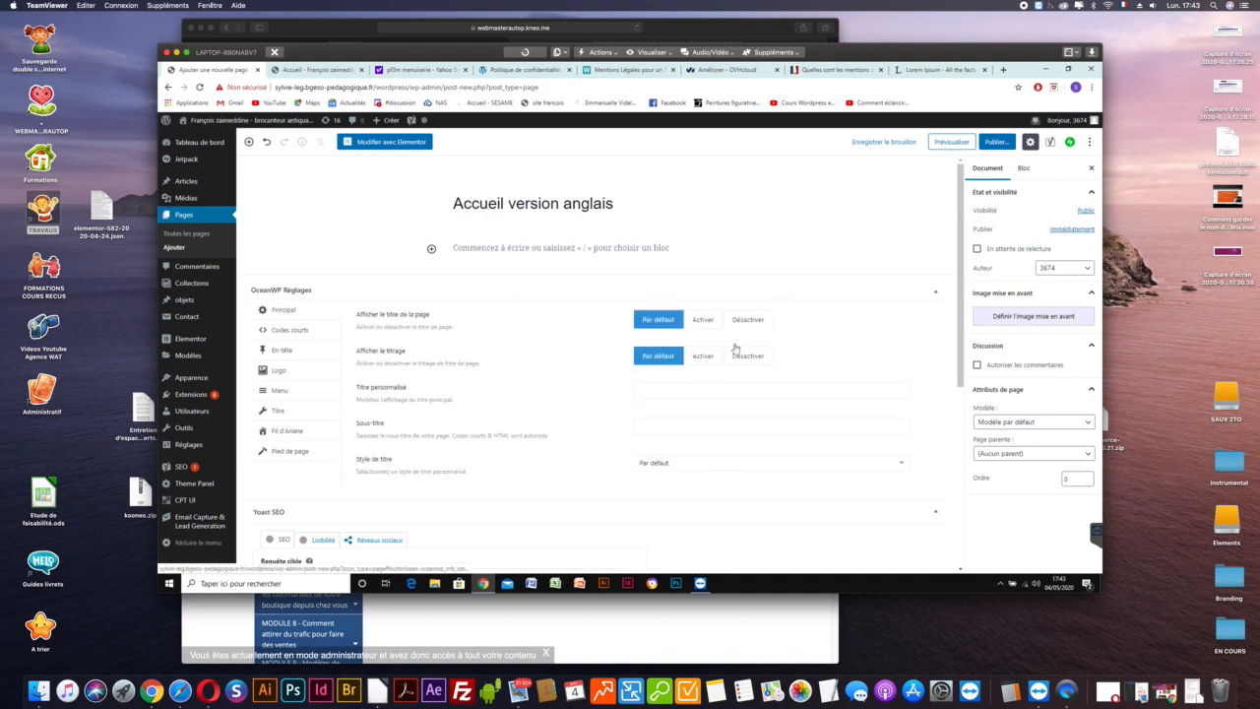
{"action": "left_click", "coordinate": [750, 321]}
{"action": "left_click", "coordinate": [286, 430]}
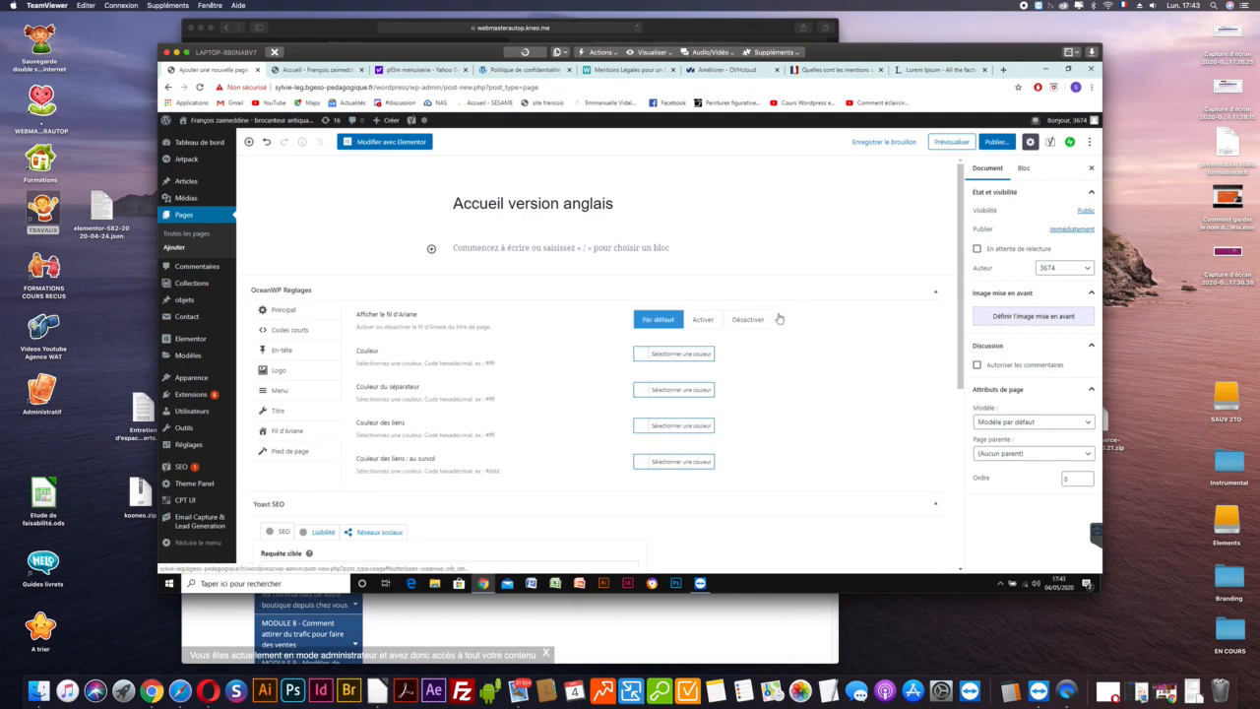
{"action": "left_click", "coordinate": [759, 328]}
Publish the "Accueil version anglais" page and copy its link.
{"action": "left_click", "coordinate": [992, 144]}
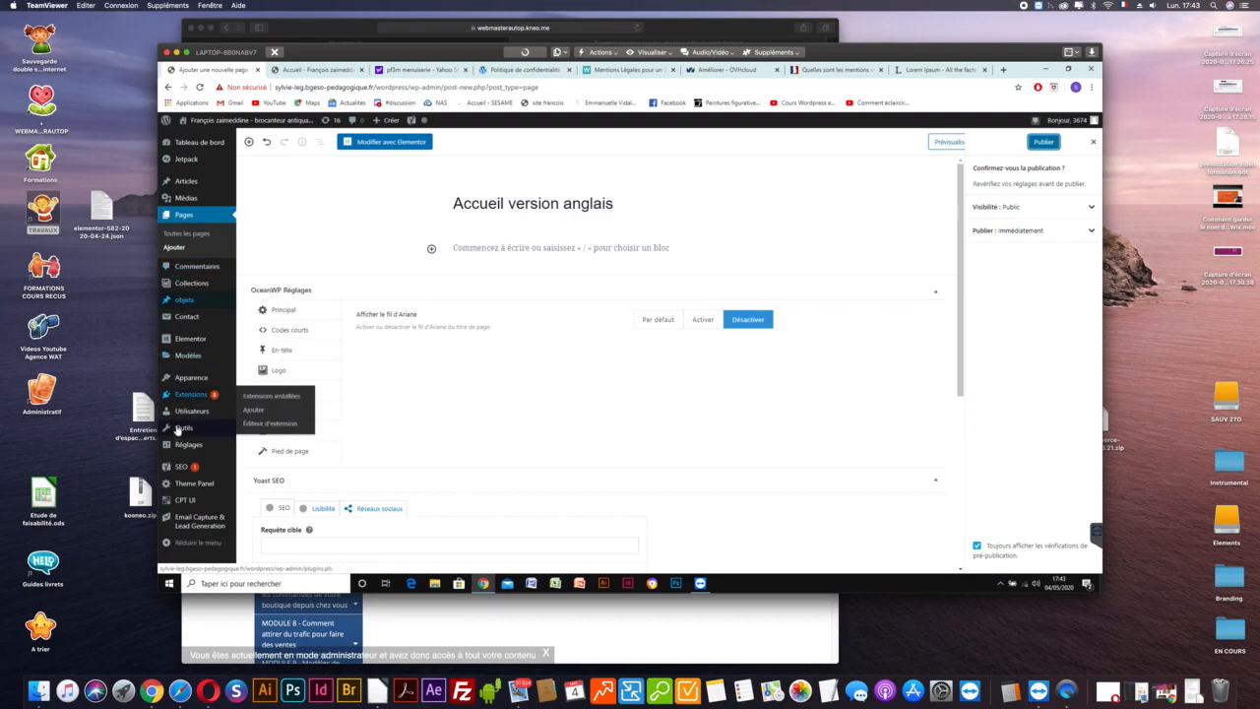
{"action": "mouse_move", "coordinate": [192, 411]}
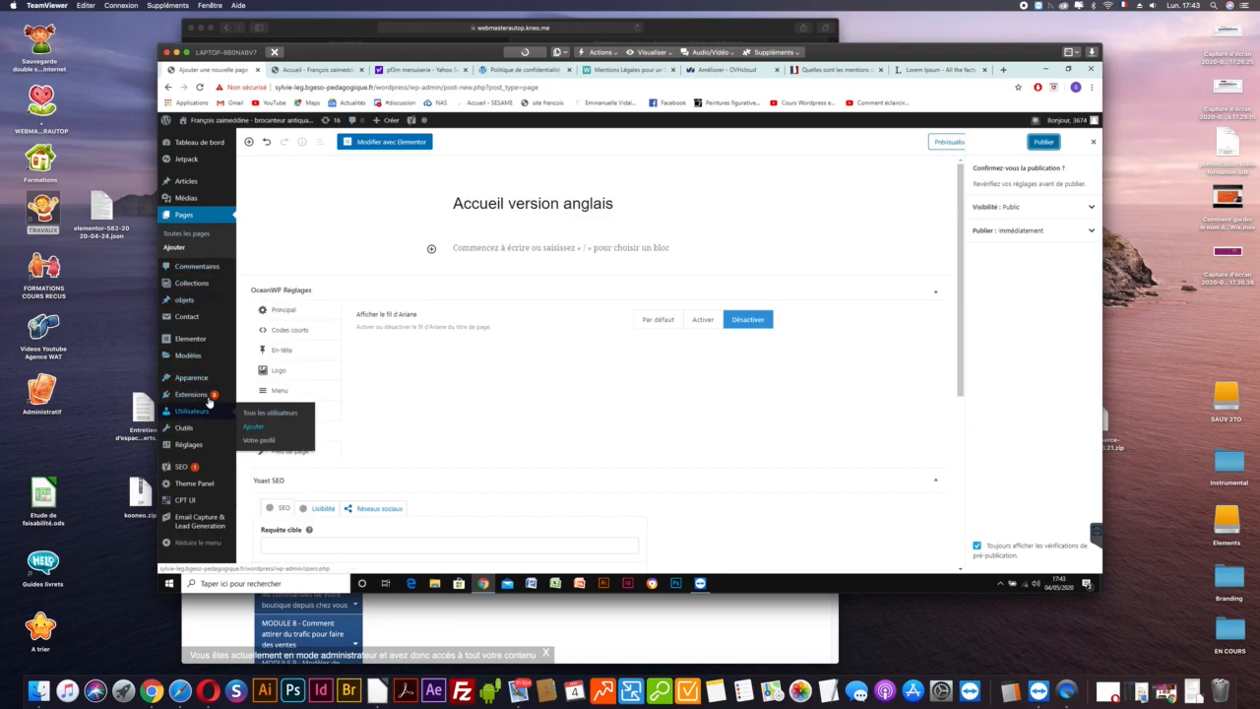
{"action": "mouse_move", "coordinate": [198, 384]}
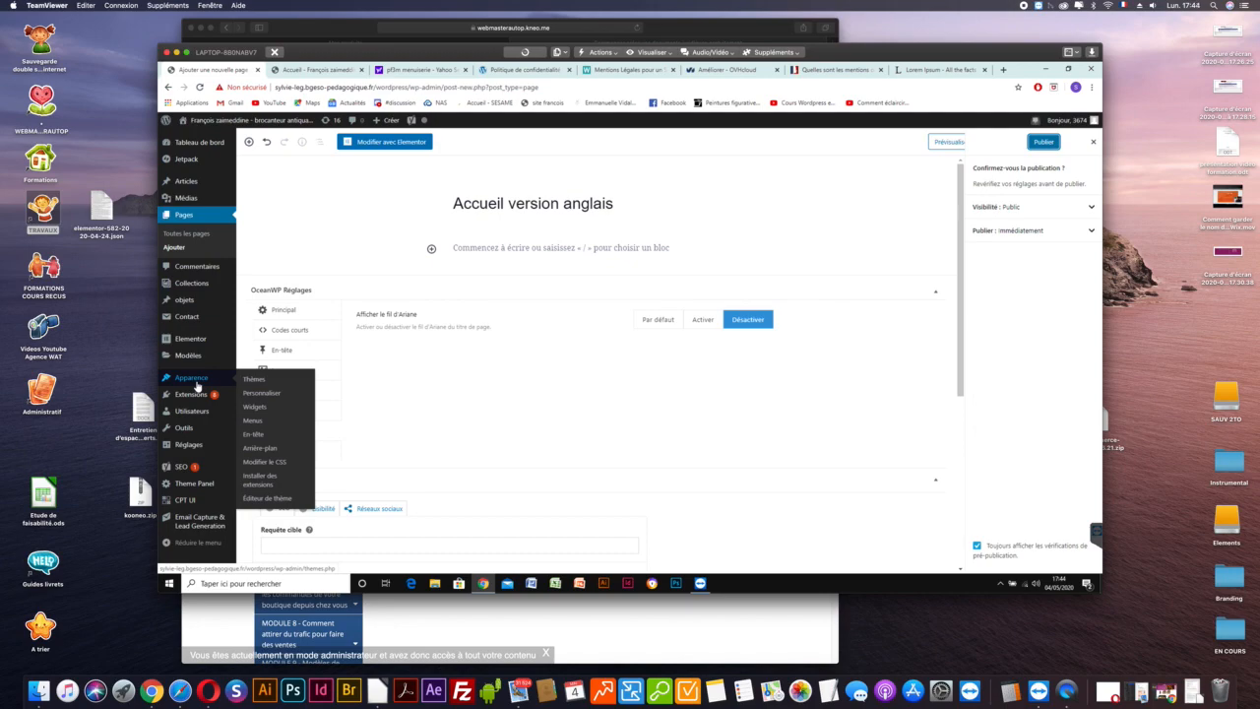
{"action": "left_click", "coordinate": [253, 423]}
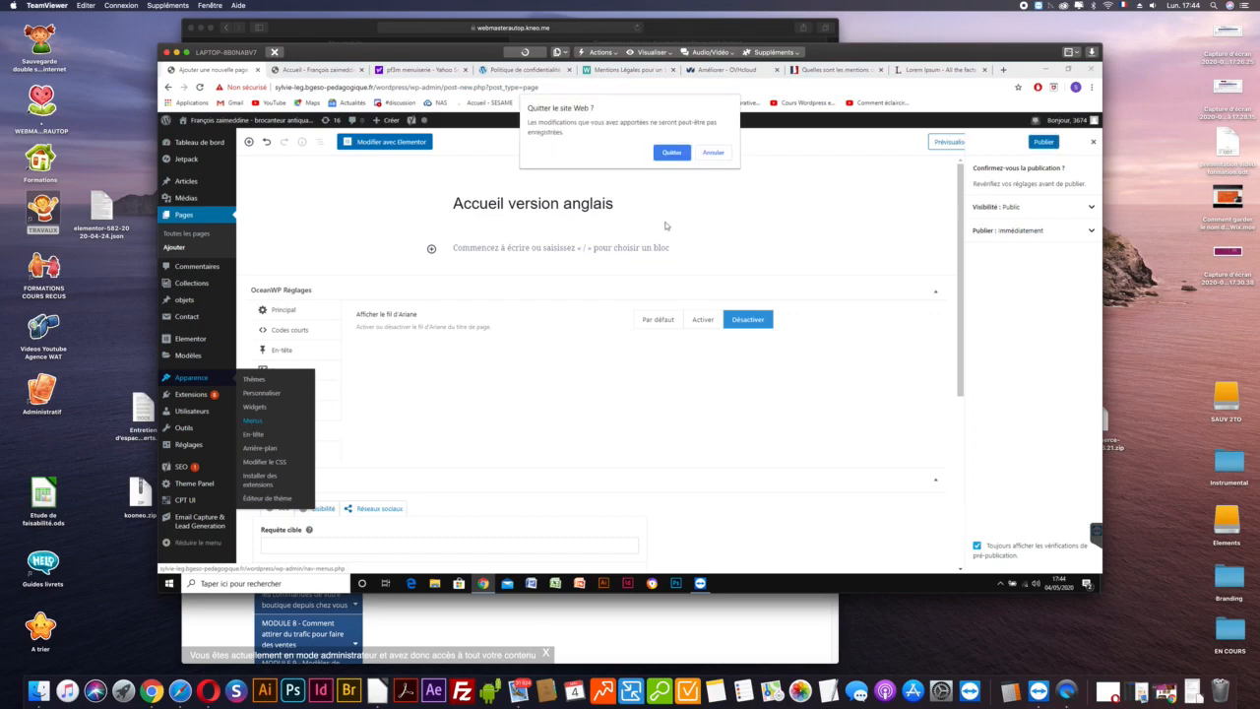
{"action": "left_click", "coordinate": [711, 153]}
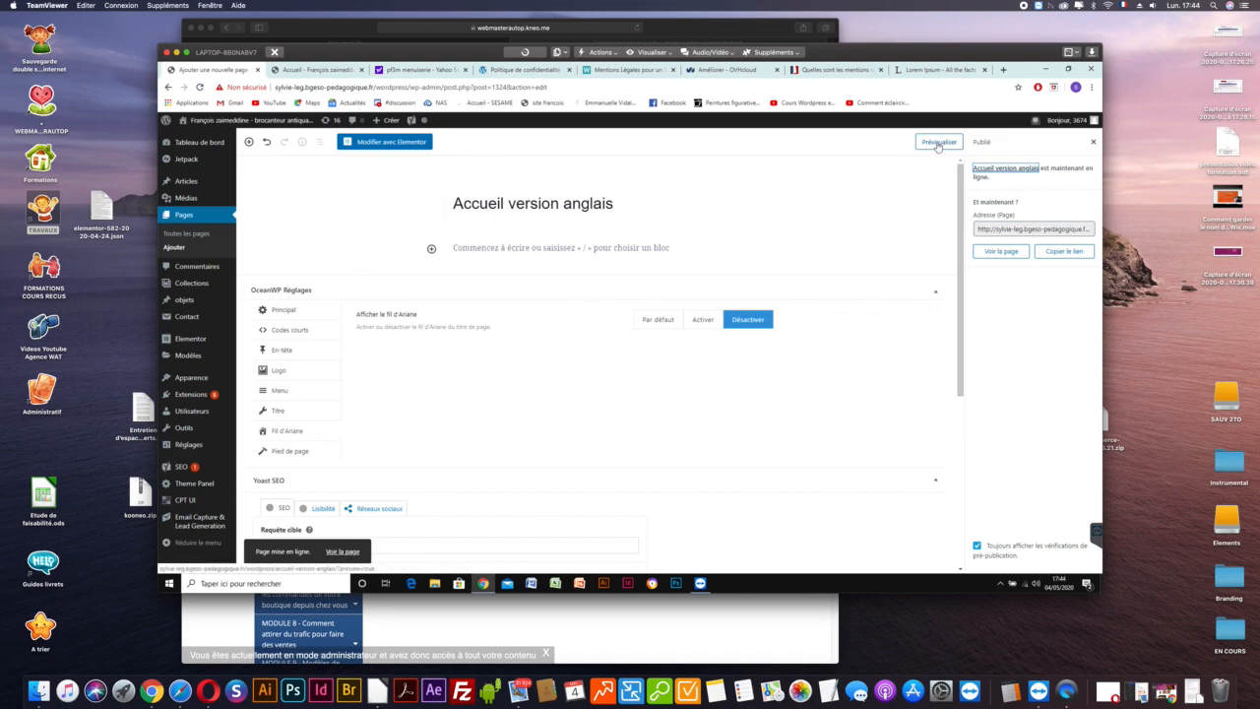
{"action": "left_click", "coordinate": [1059, 255]}
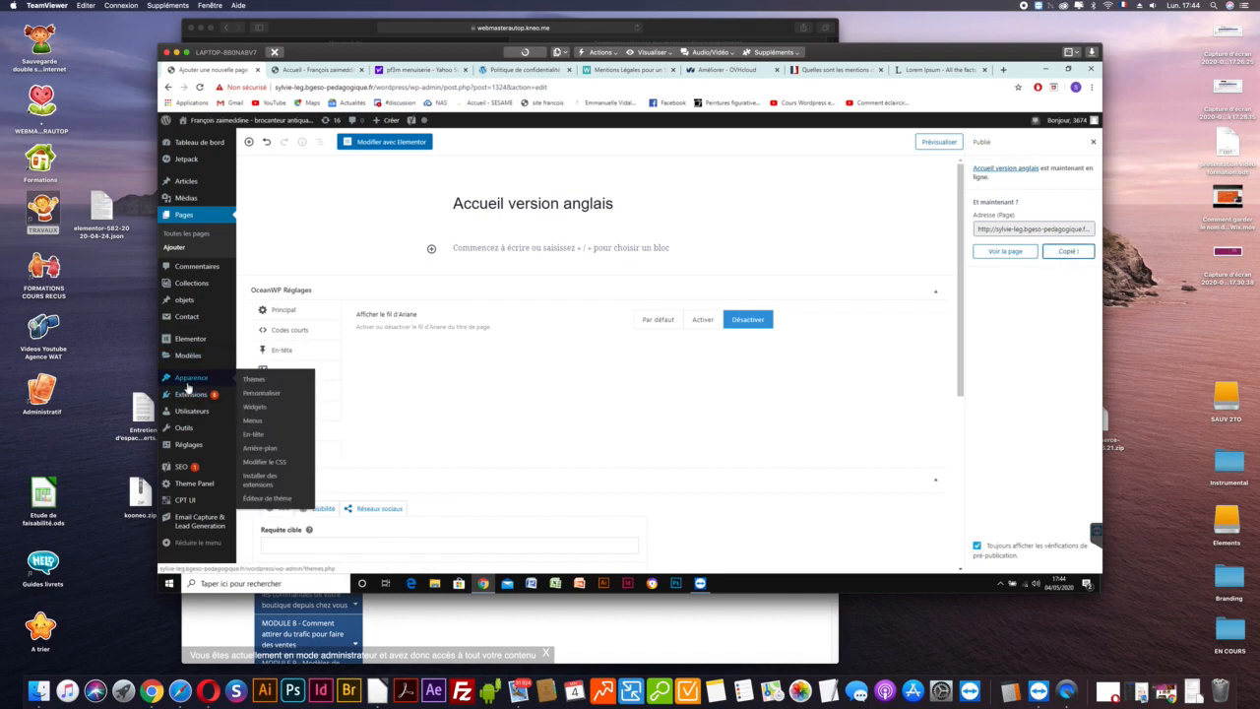
Open the site's menu management page and look through the structure of "Menu principal (2)".
{"action": "left_click", "coordinate": [254, 423]}
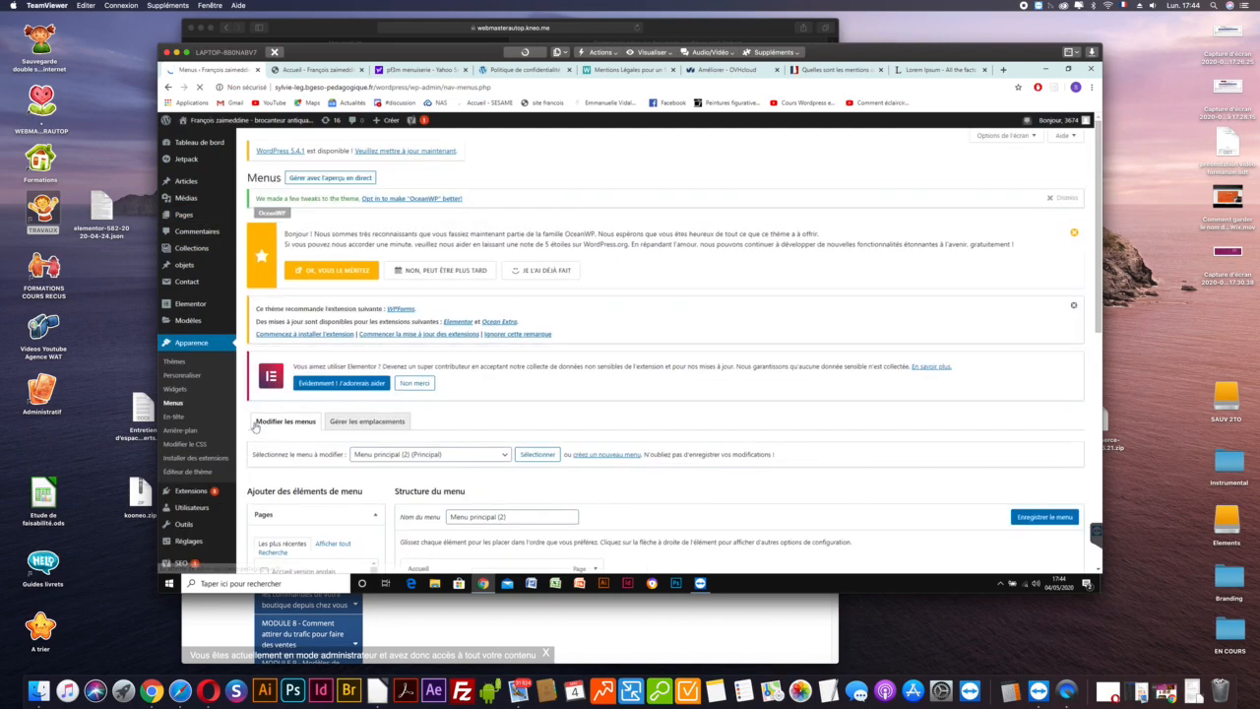
{"action": "scroll", "coordinate": [331, 414], "scroll_direction": "down", "scroll_amount": 6}
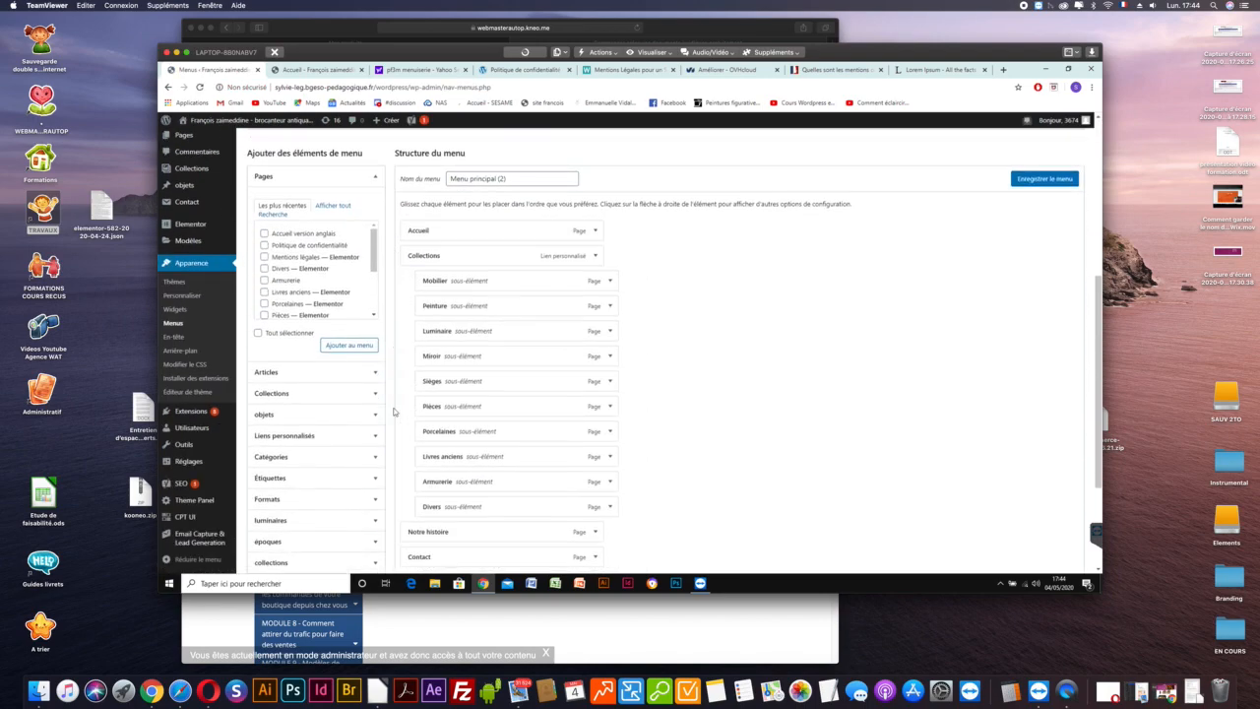
{"action": "scroll", "coordinate": [393, 412], "scroll_direction": "down", "scroll_amount": 2}
{"action": "scroll", "coordinate": [392, 411], "scroll_direction": "up", "scroll_amount": 1}
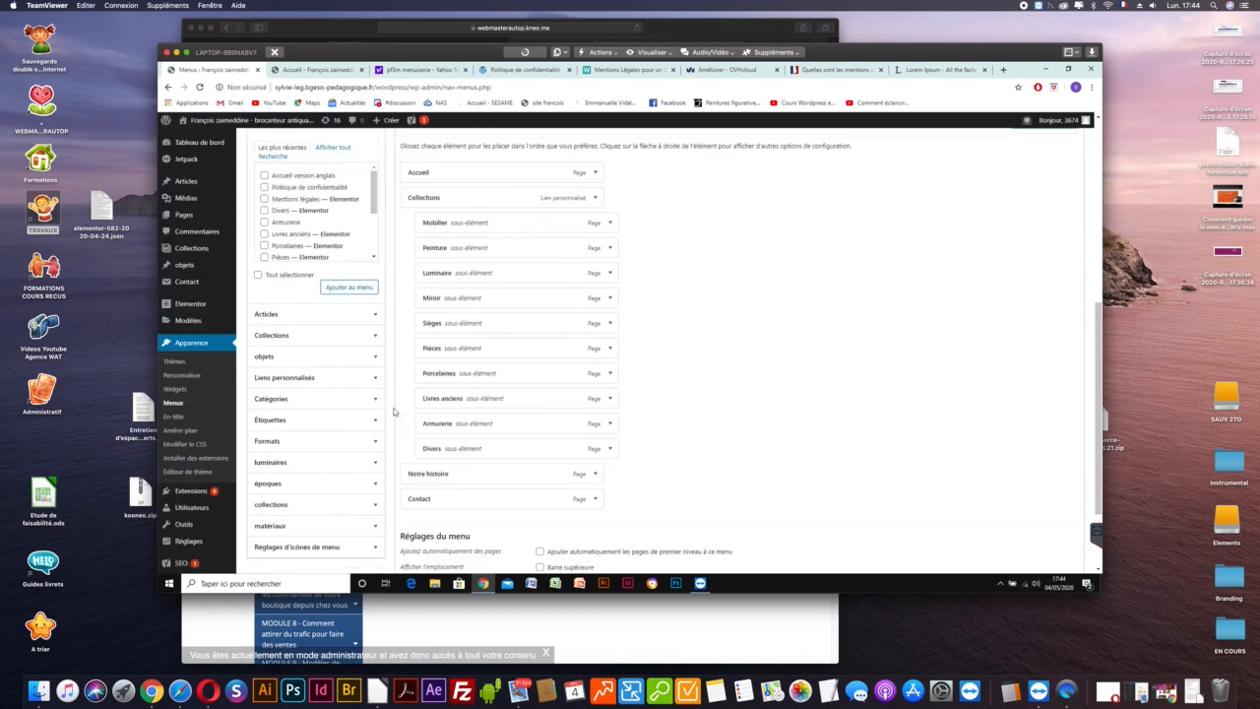
{"action": "scroll", "coordinate": [393, 412], "scroll_direction": "up", "scroll_amount": 2}
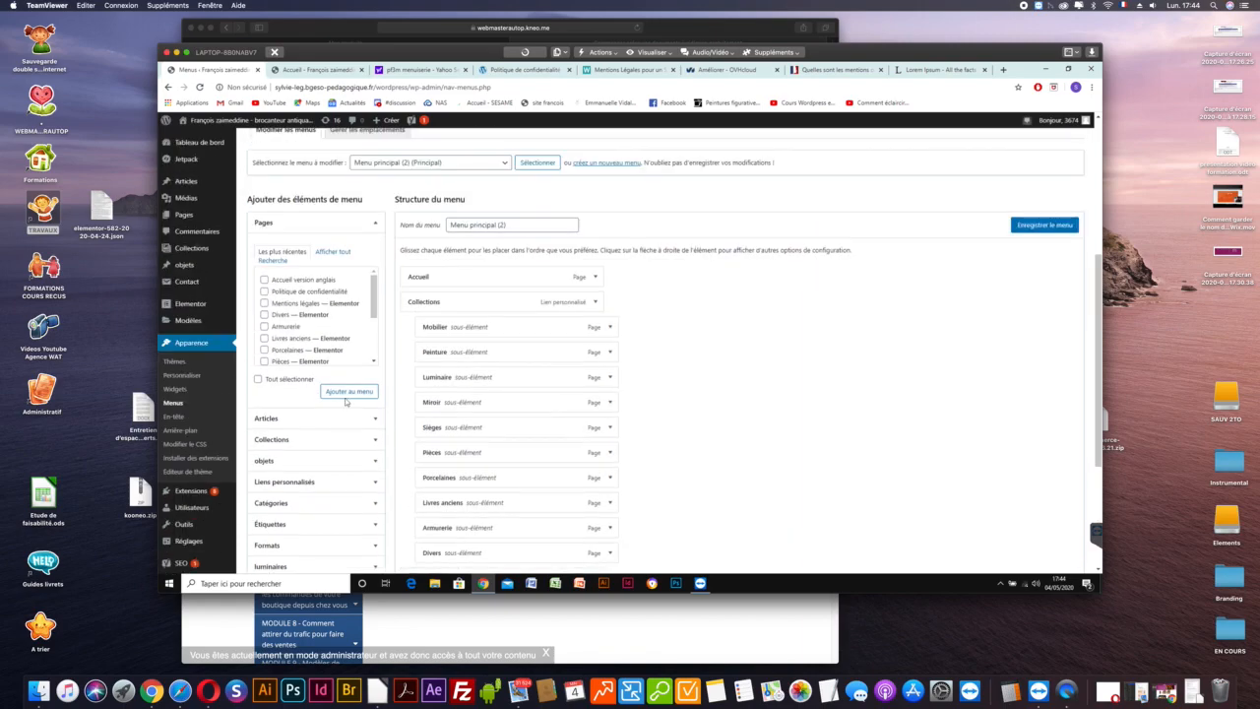
Fill in the link text EN for a custom menu link, leaving its web address empty.
{"action": "scroll", "coordinate": [325, 423], "scroll_direction": "down", "scroll_amount": 2}
{"action": "left_click", "coordinate": [373, 383]}
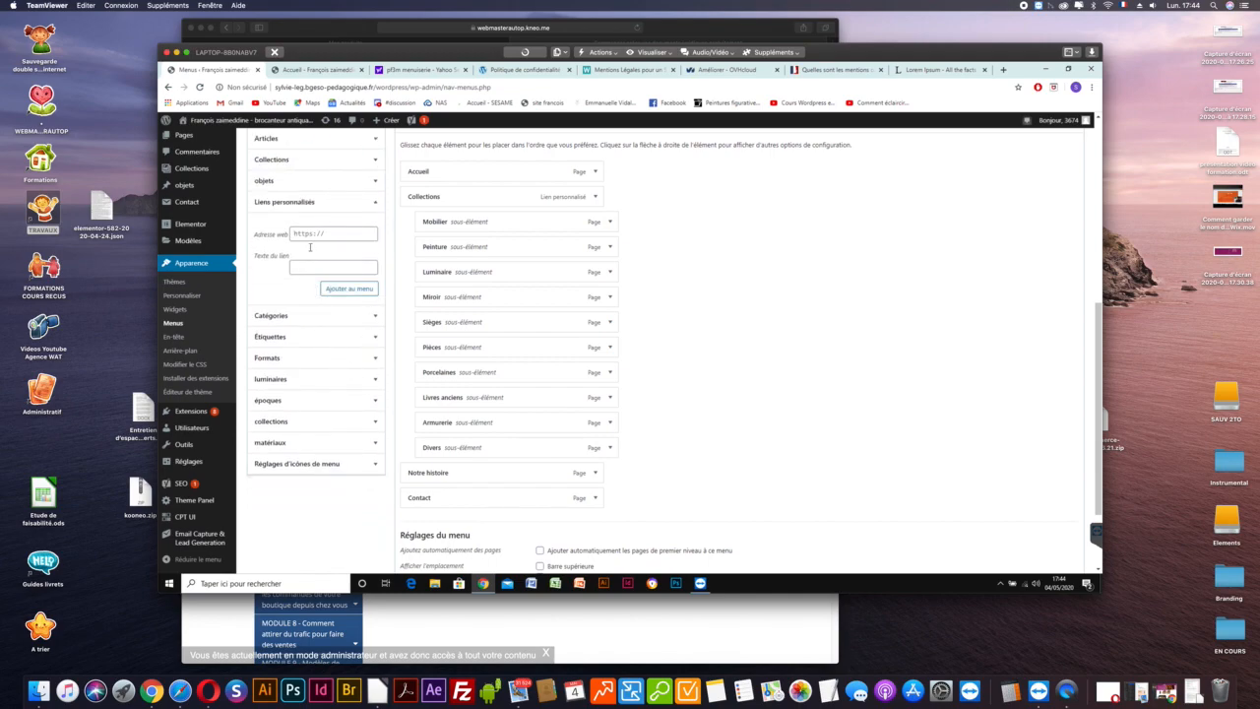
{"action": "left_click", "coordinate": [301, 267]}
{"action": "type", "text": "EN"}
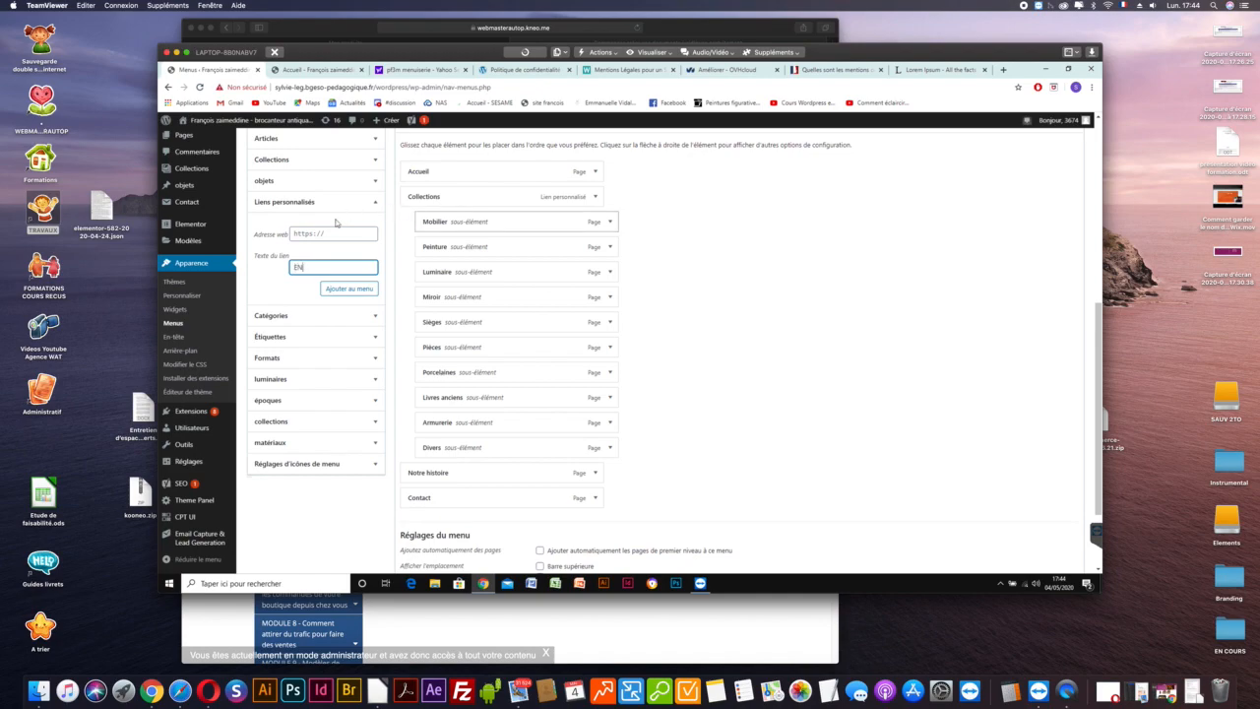
{"action": "left_click", "coordinate": [328, 234]}
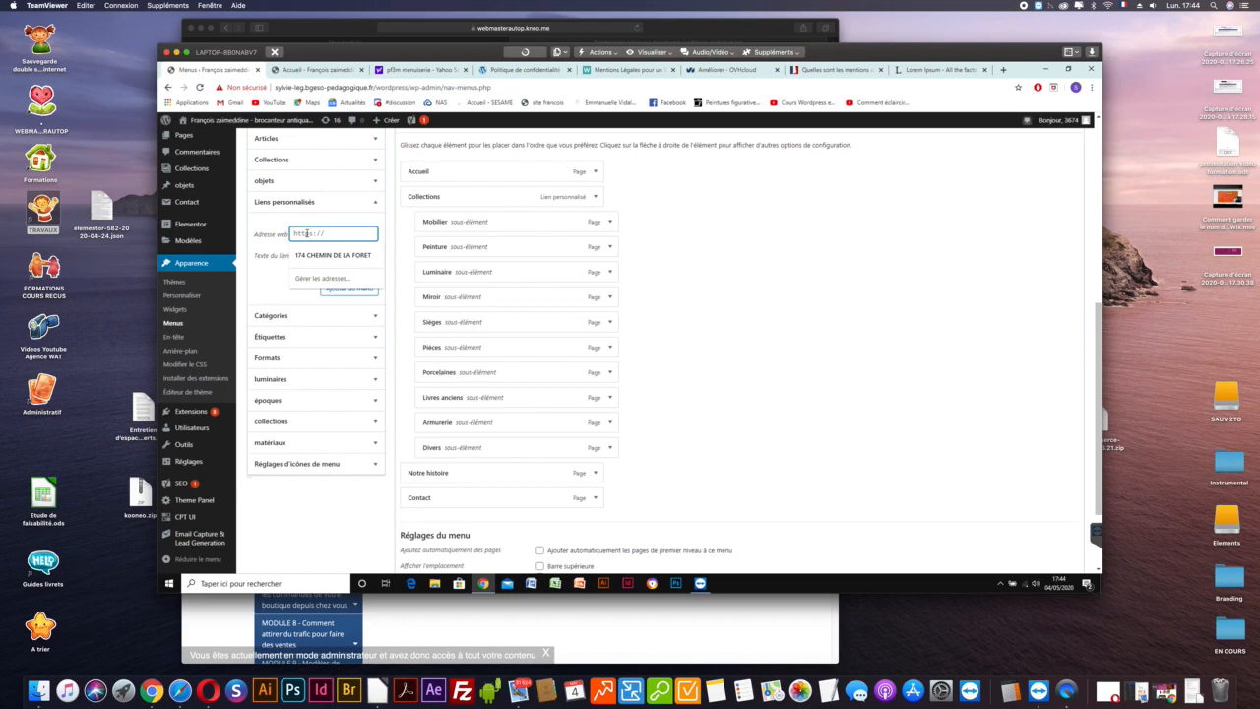
{"action": "left_click", "coordinate": [260, 268]}
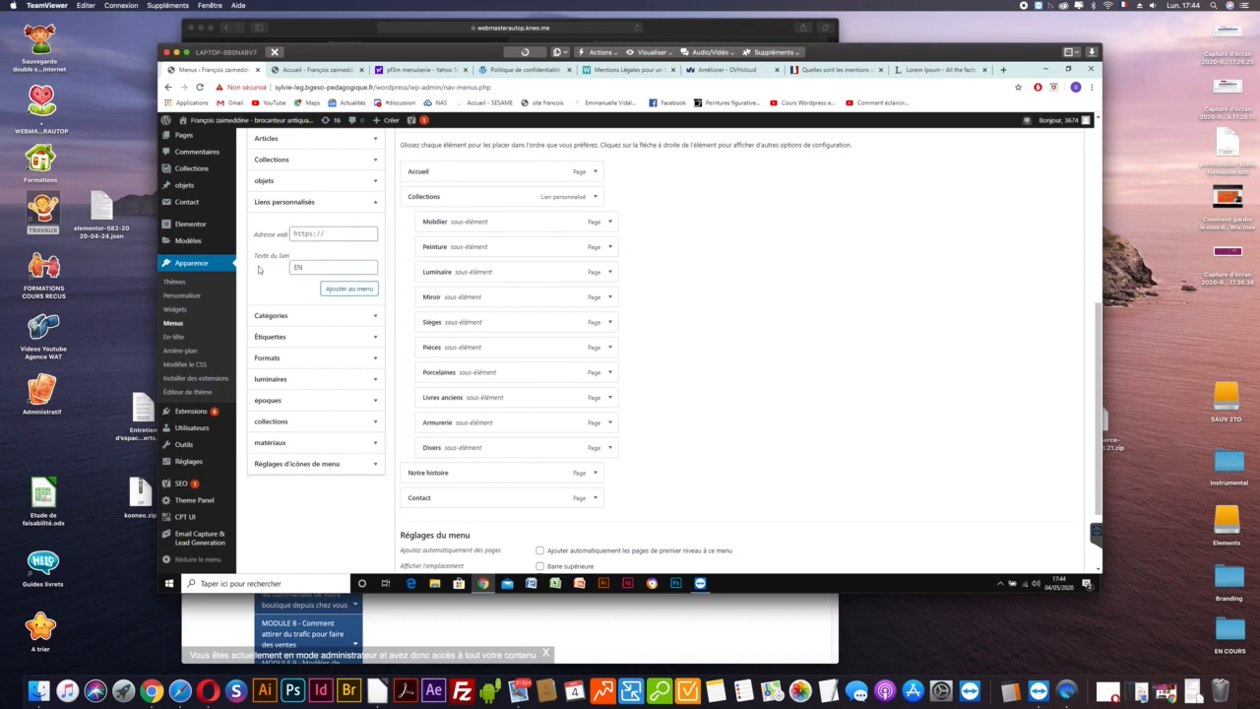
Switch to the live home page and open its WordPress dashboard.
{"action": "left_click", "coordinate": [317, 71]}
{"action": "mouse_move", "coordinate": [181, 125]}
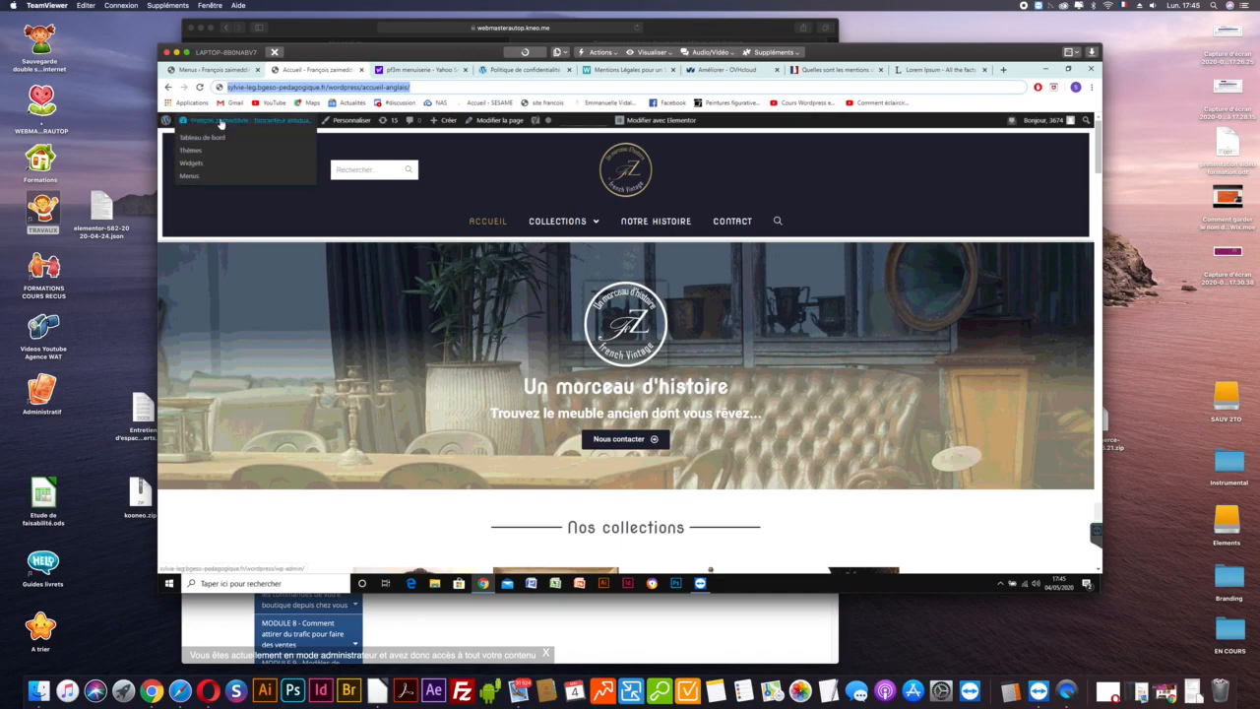
{"action": "left_click", "coordinate": [199, 143]}
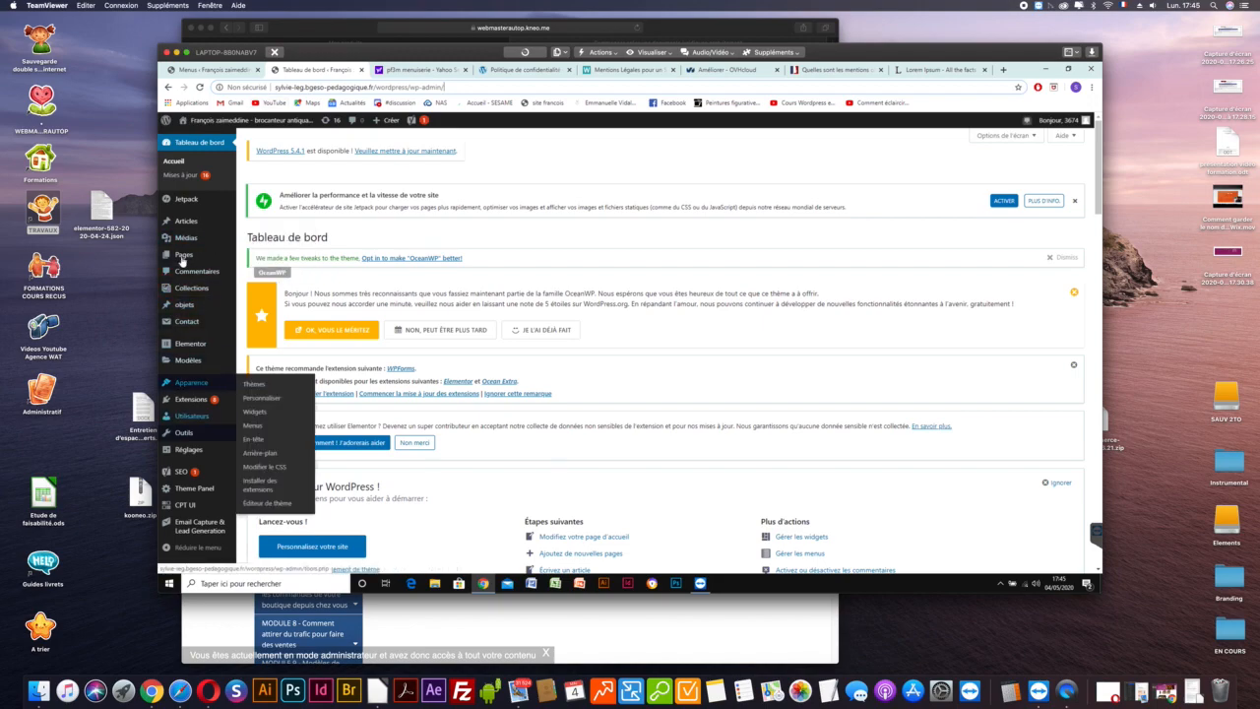
Find the EN page in the site's page list, view it live and select its web address for copying.
{"action": "left_click", "coordinate": [182, 259]}
{"action": "scroll", "coordinate": [182, 261], "scroll_direction": "down", "scroll_amount": 3}
{"action": "scroll", "coordinate": [182, 261], "scroll_direction": "down", "scroll_amount": 1}
{"action": "scroll", "coordinate": [182, 261], "scroll_direction": "down", "scroll_amount": 1}
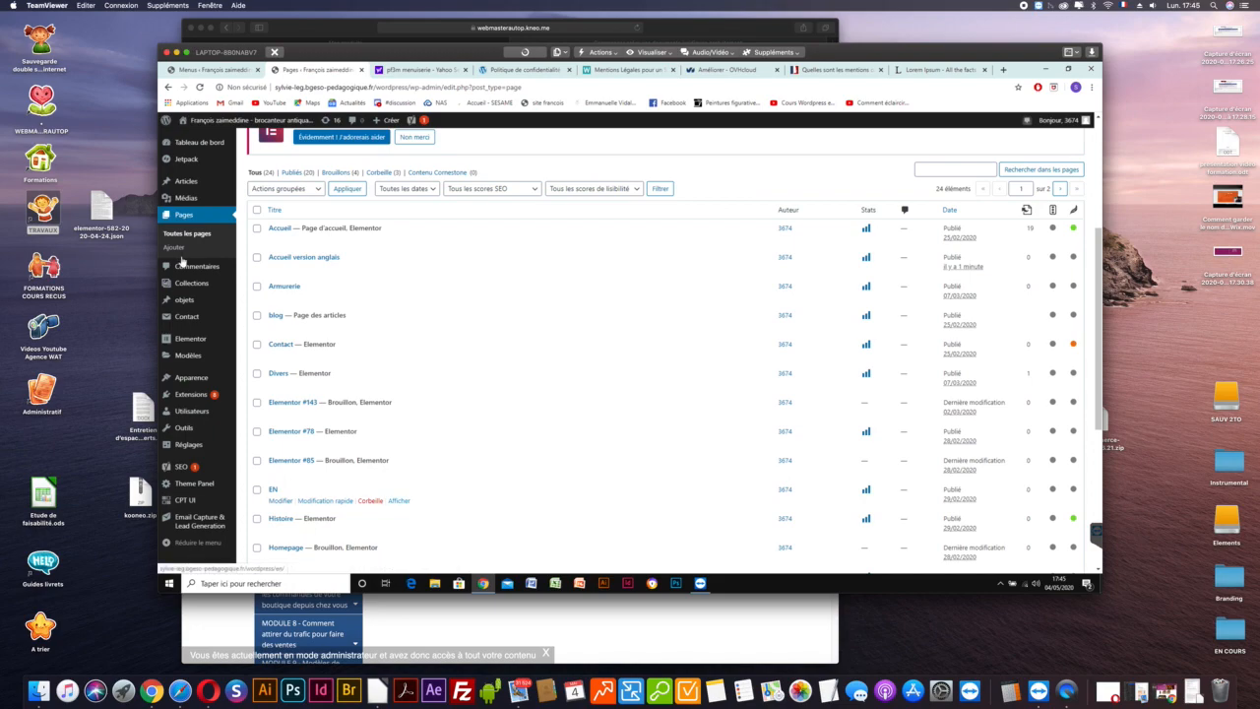
{"action": "left_click", "coordinate": [399, 501]}
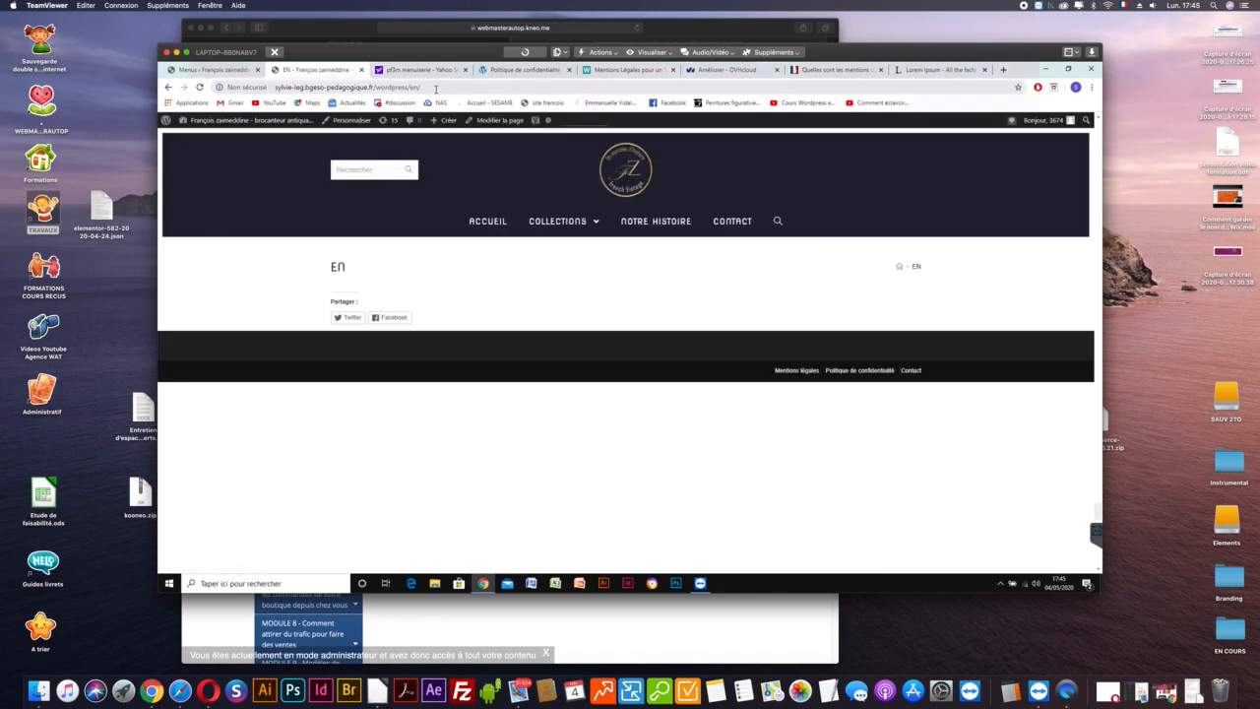
{"action": "left_click", "coordinate": [435, 87]}
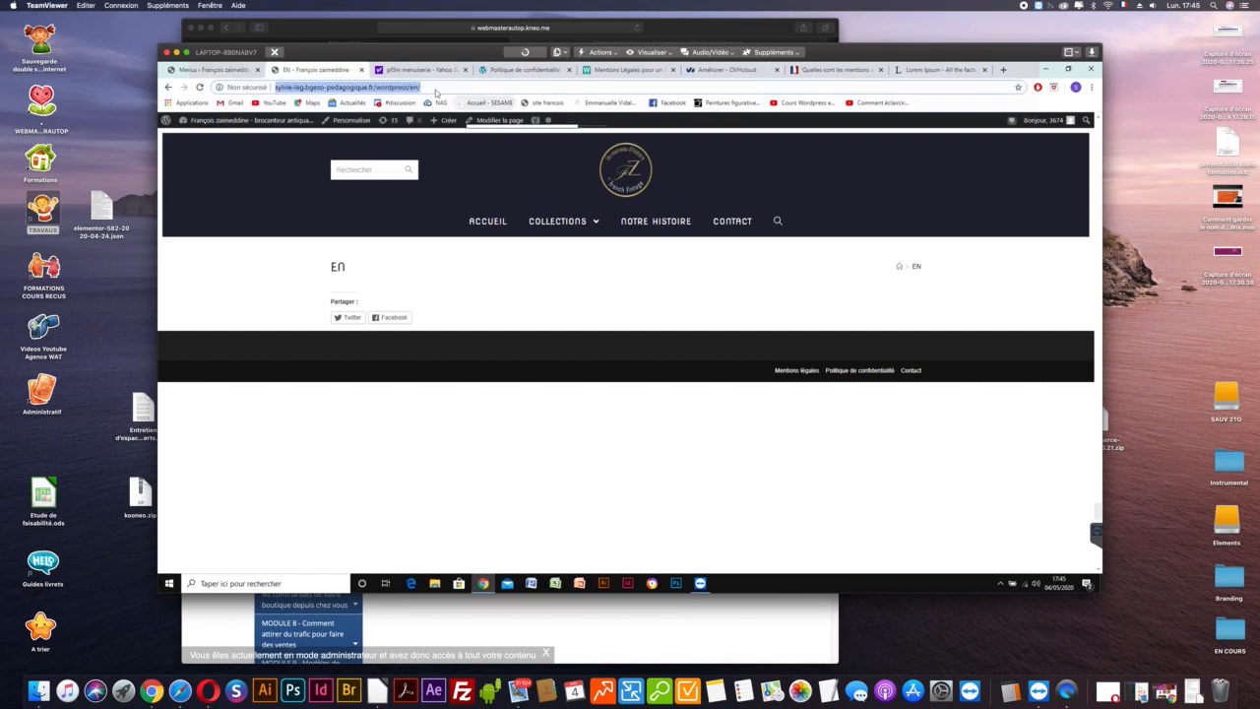
Paste the EN page's address into the EN custom link and add the link to the main menu.
{"action": "left_click", "coordinate": [213, 70]}
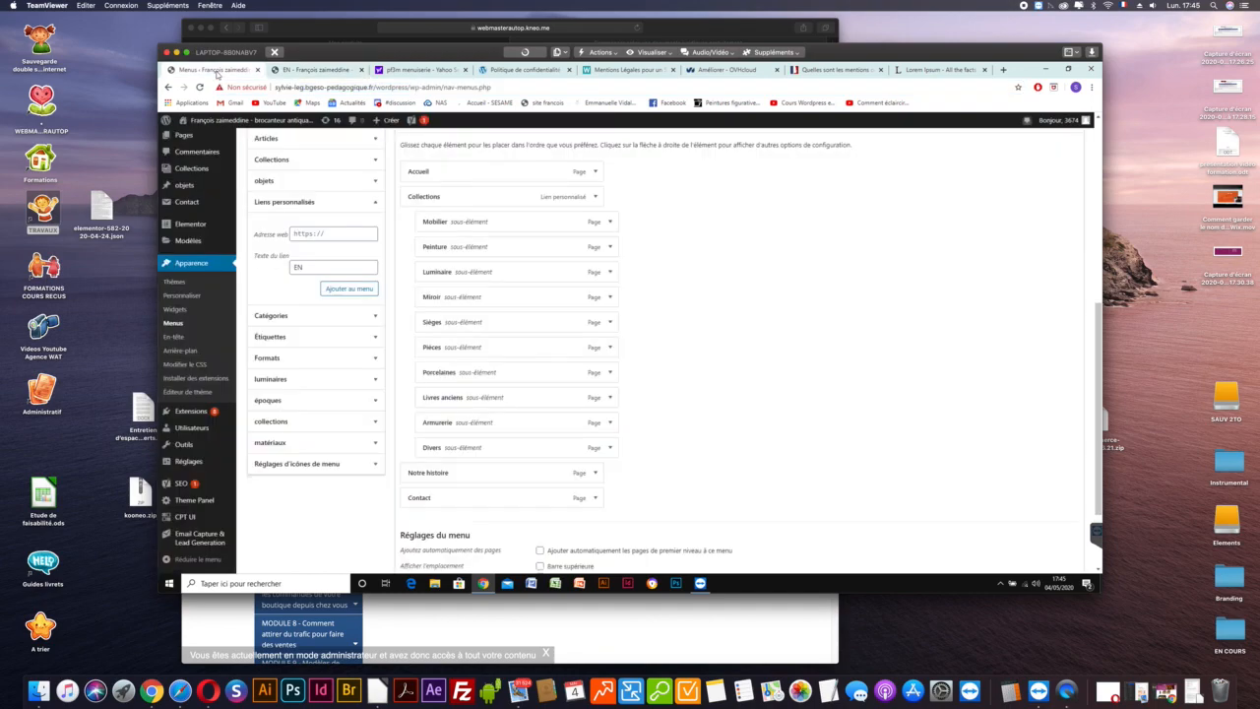
{"action": "left_click", "coordinate": [333, 235]}
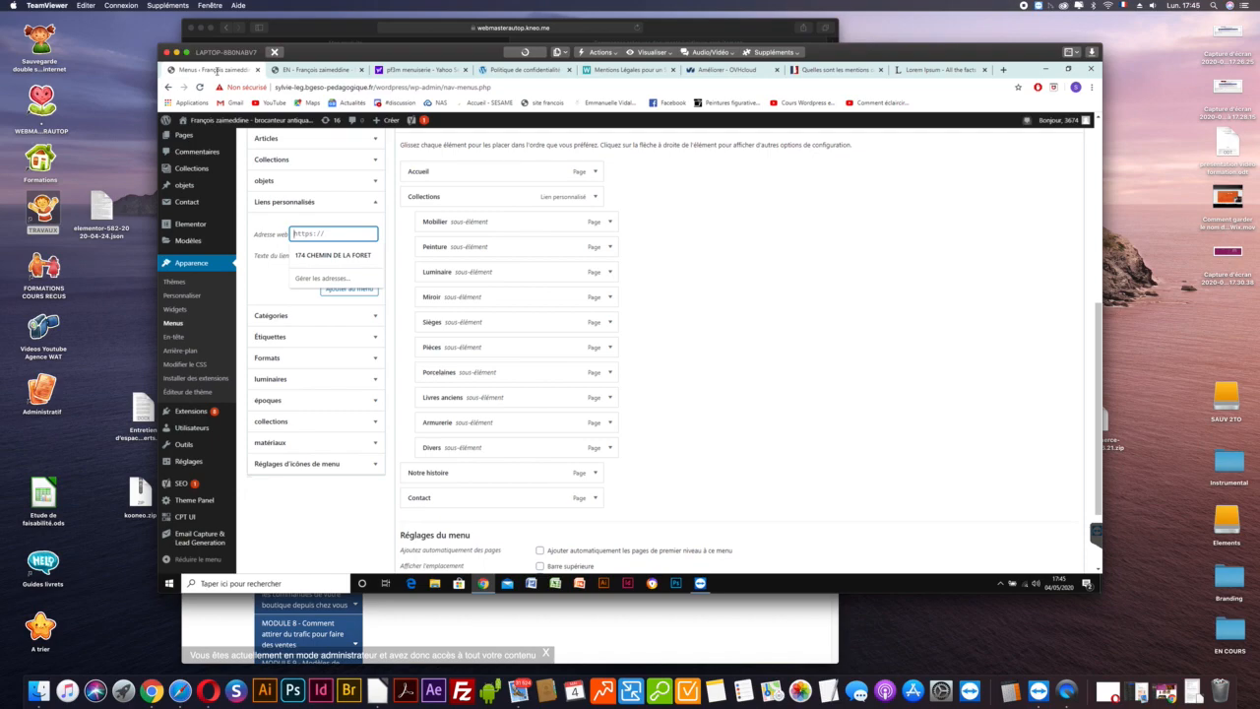
{"action": "key", "text": "ctrl+v"}
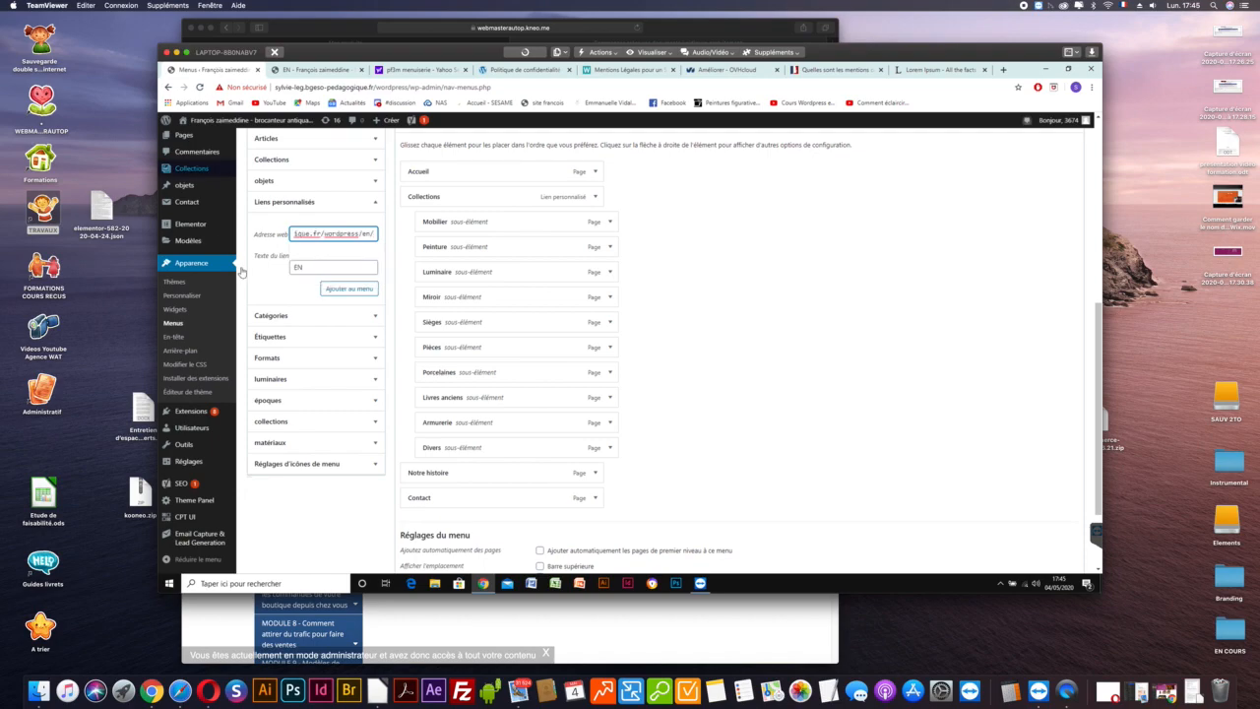
{"action": "left_click", "coordinate": [343, 290]}
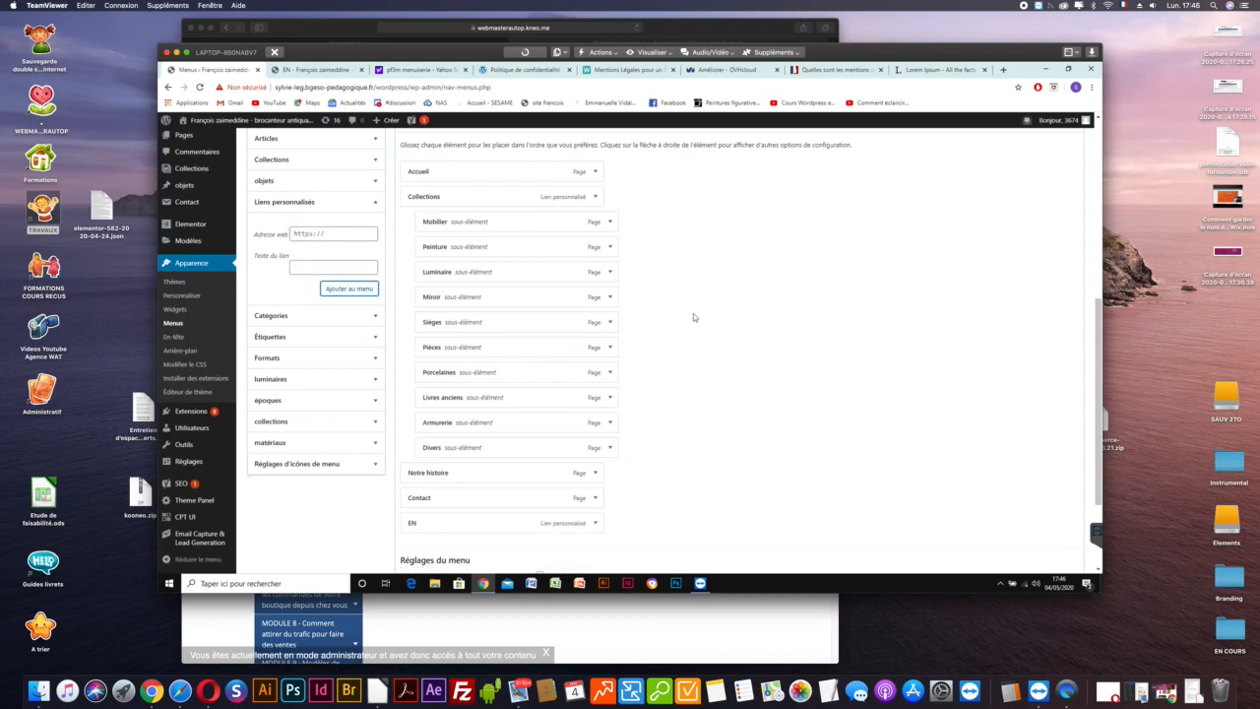
Check the settings of the new EN item in the menu structure and save the menu.
{"action": "scroll", "coordinate": [630, 443], "scroll_direction": "down", "scroll_amount": 2}
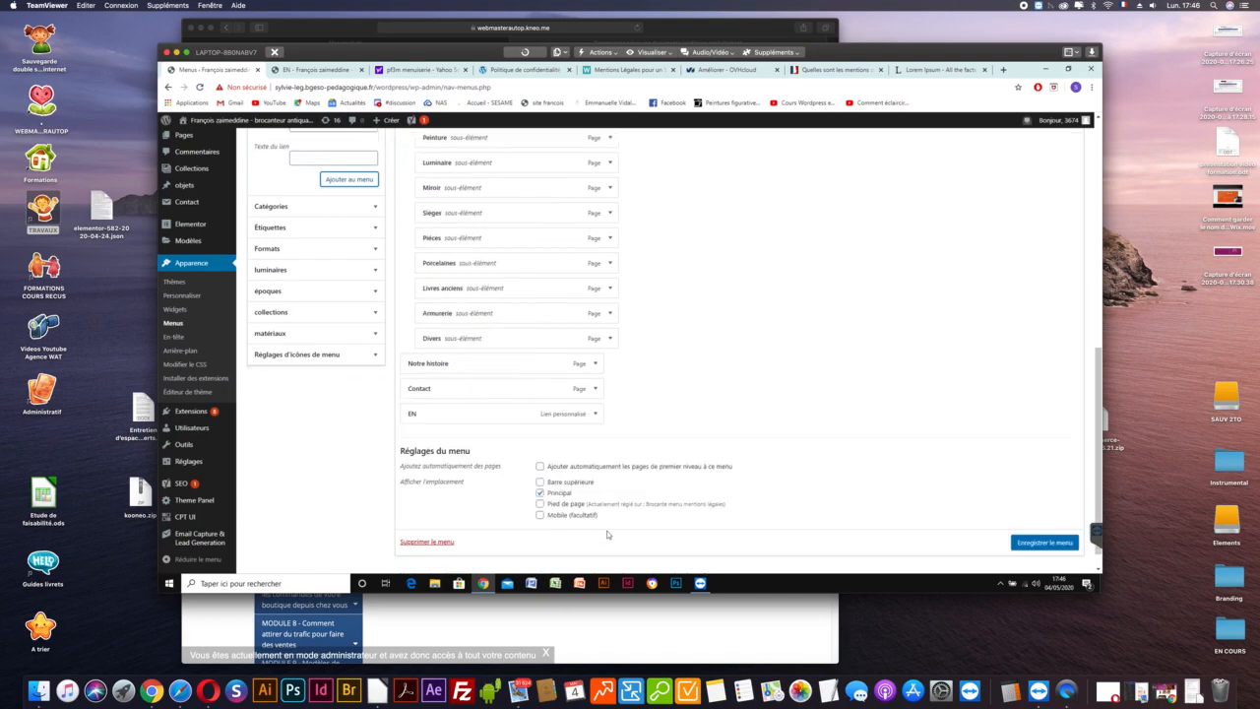
{"action": "left_click", "coordinate": [595, 415]}
{"action": "scroll", "coordinate": [716, 441], "scroll_direction": "down", "scroll_amount": 2}
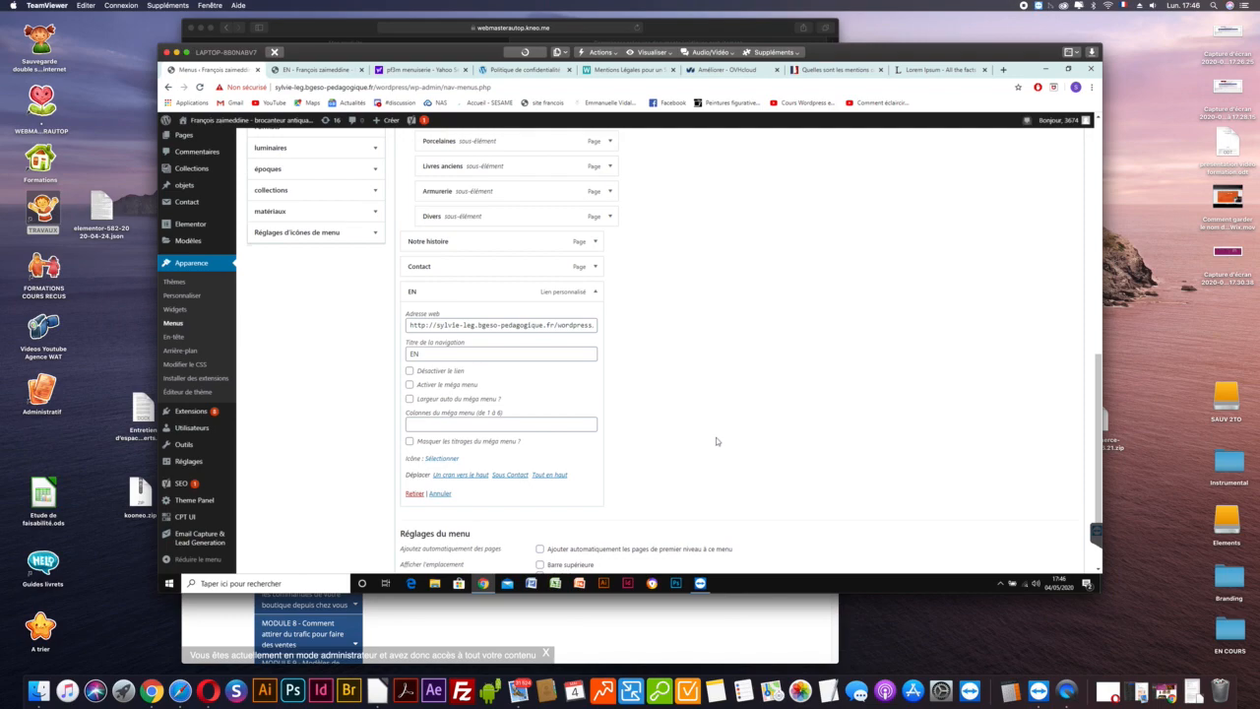
{"action": "left_click", "coordinate": [594, 291]}
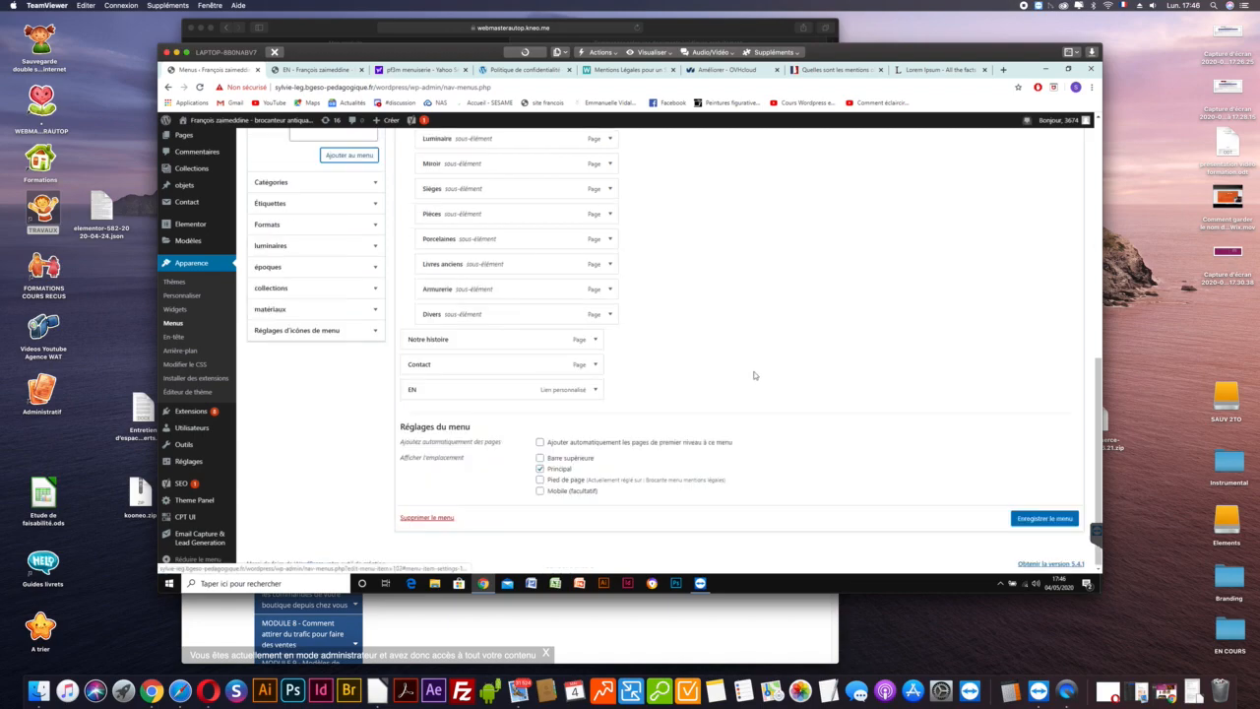
{"action": "left_click", "coordinate": [1028, 522]}
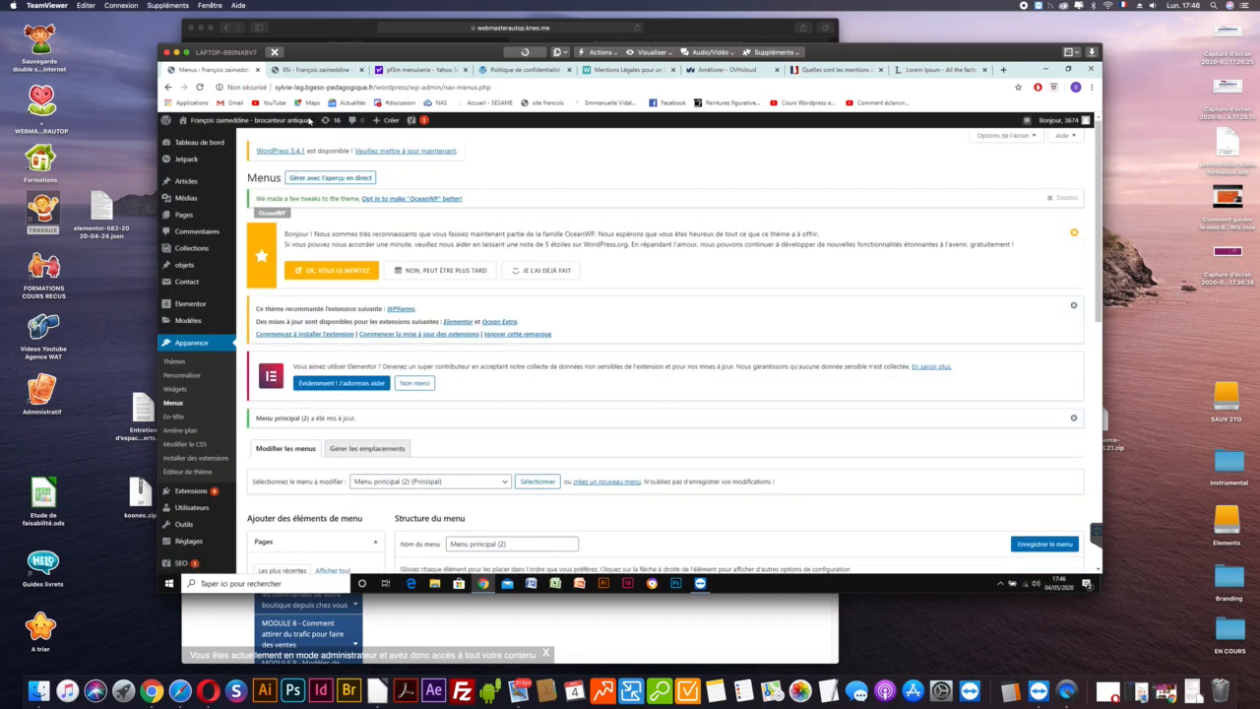
Reload the live EN page to check its navigation menu, and go to the site's home page.
{"action": "left_click", "coordinate": [313, 70]}
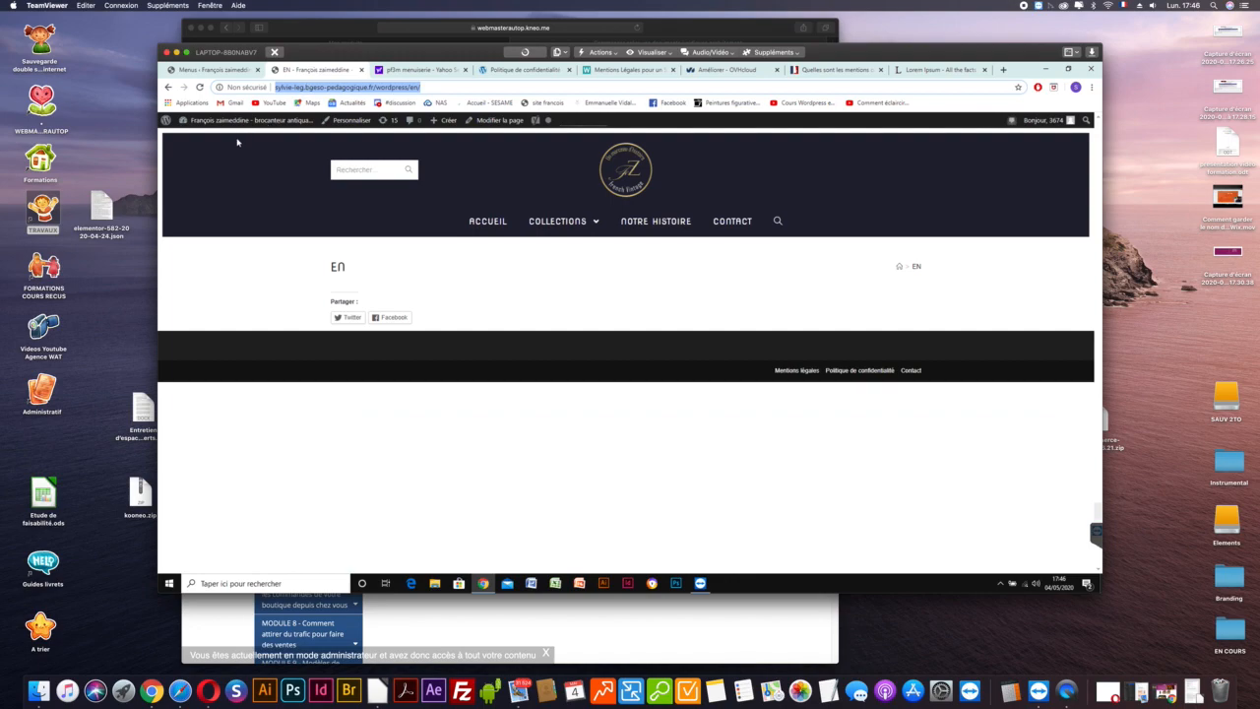
{"action": "left_click", "coordinate": [482, 225]}
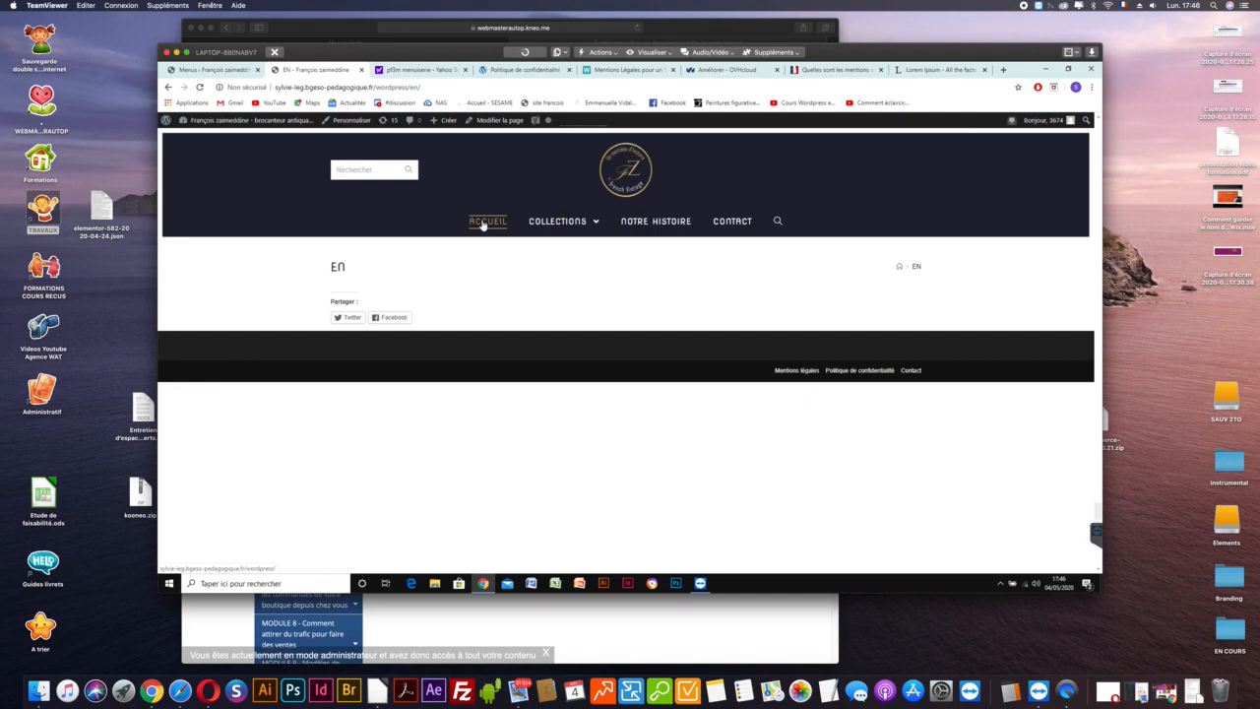
{"action": "left_click", "coordinate": [199, 87]}
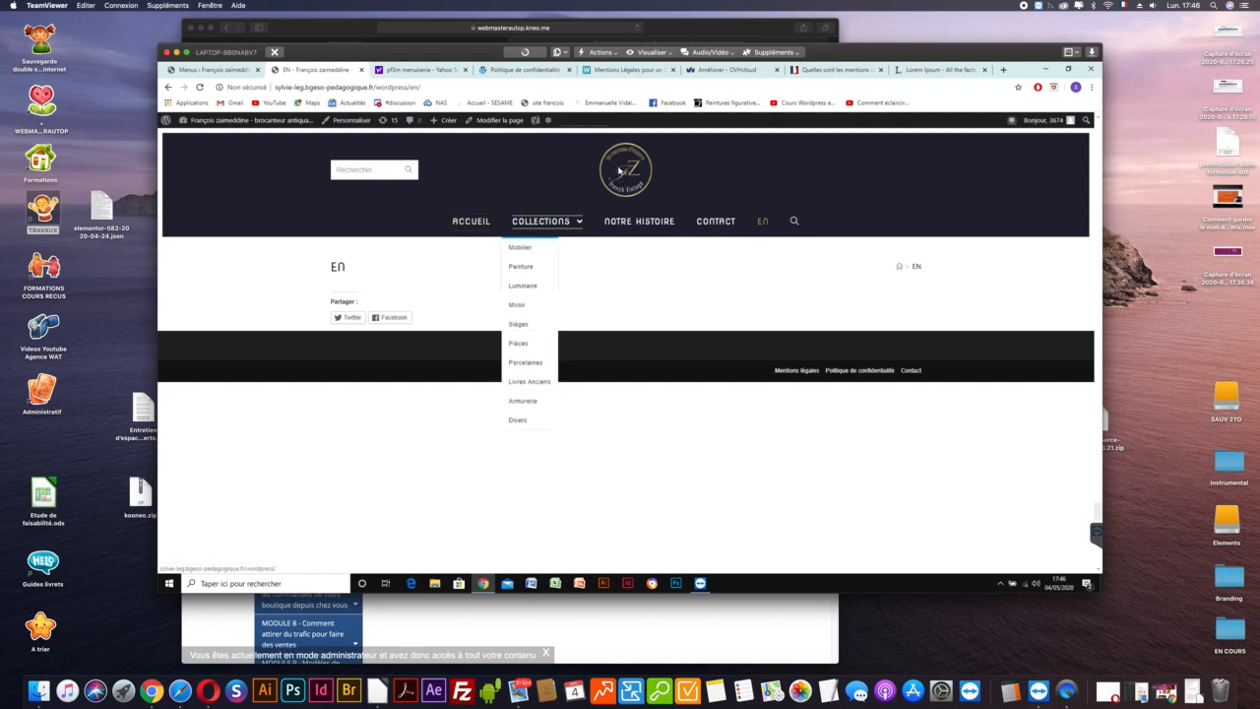
{"action": "left_click", "coordinate": [618, 172]}
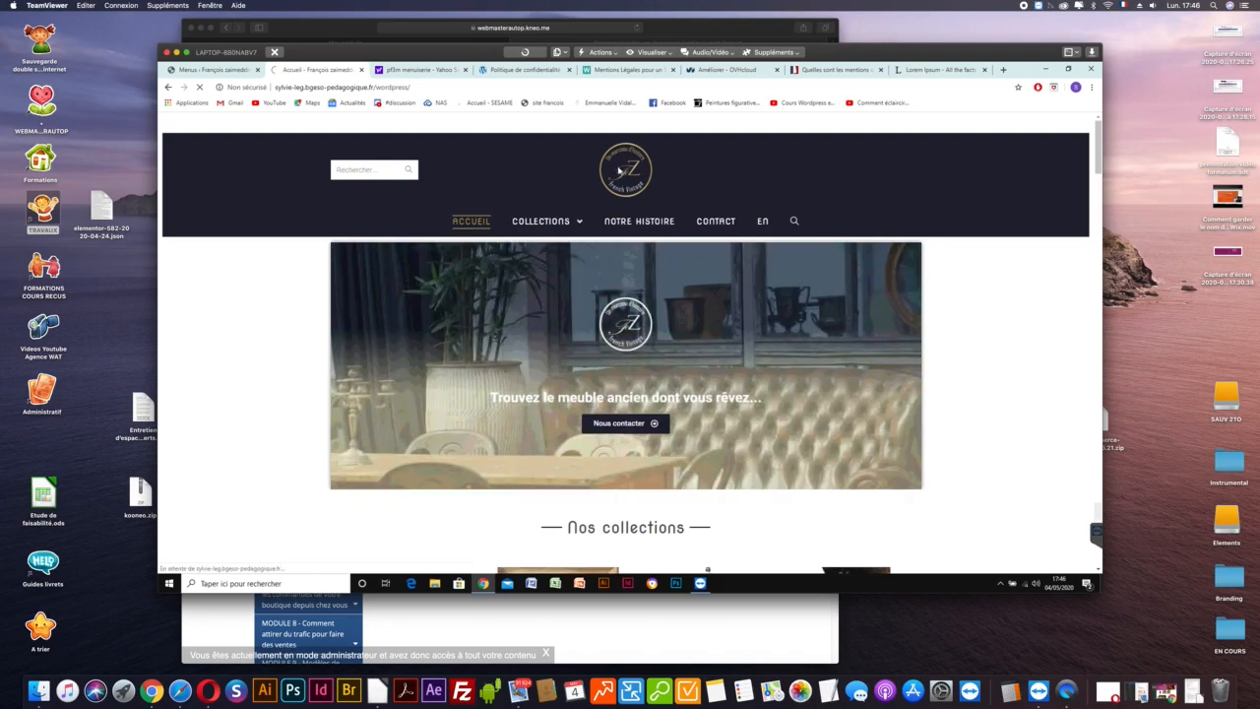
Copy the paragraph under "Why do we use it?" from the Lorem Ipsum website.
{"action": "left_click", "coordinate": [917, 70]}
{"action": "scroll", "coordinate": [903, 170], "scroll_direction": "up", "scroll_amount": 3}
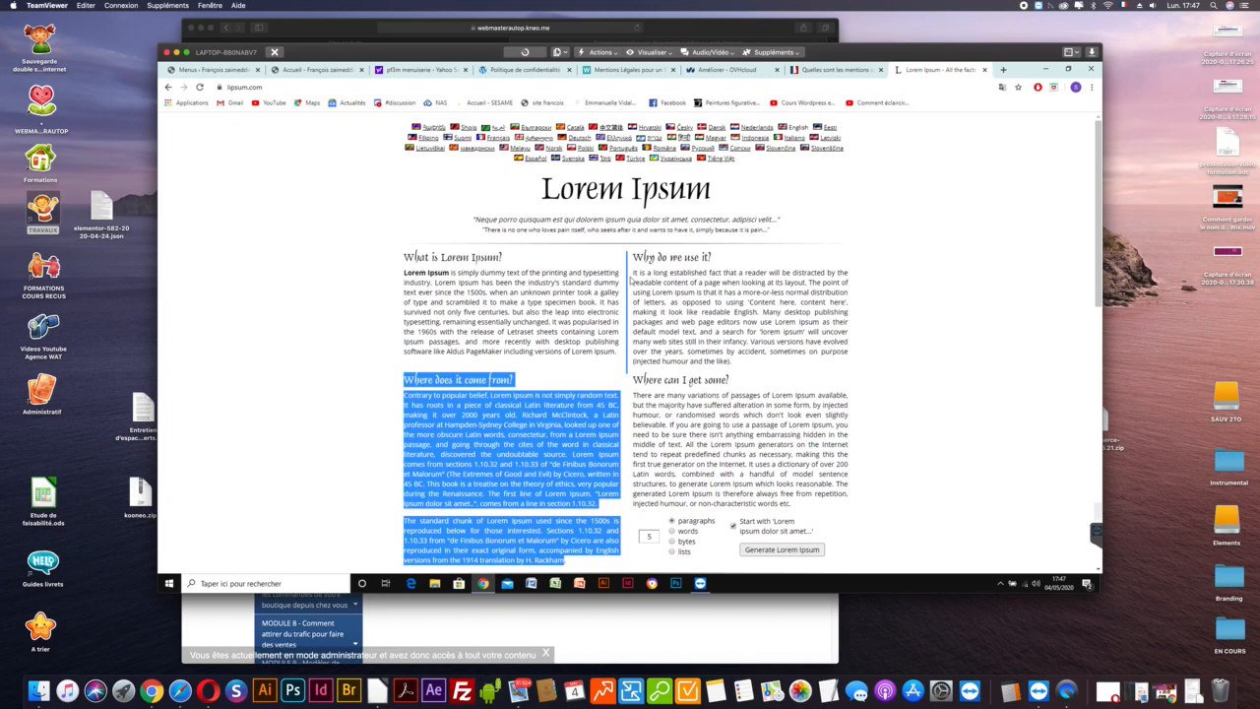
{"action": "left_click", "coordinate": [777, 423]}
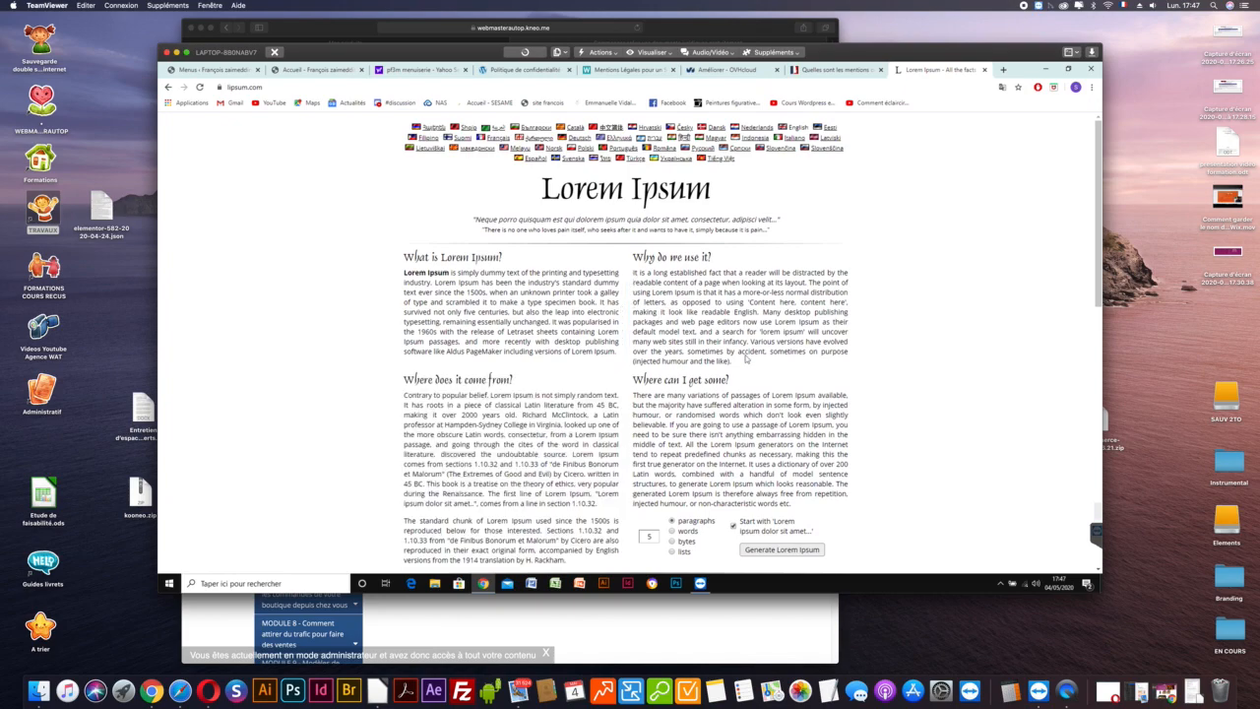
{"action": "left_click_drag", "start_coordinate": [658, 332], "coordinate": [635, 273]}
{"action": "key", "text": "ctrl+c"}
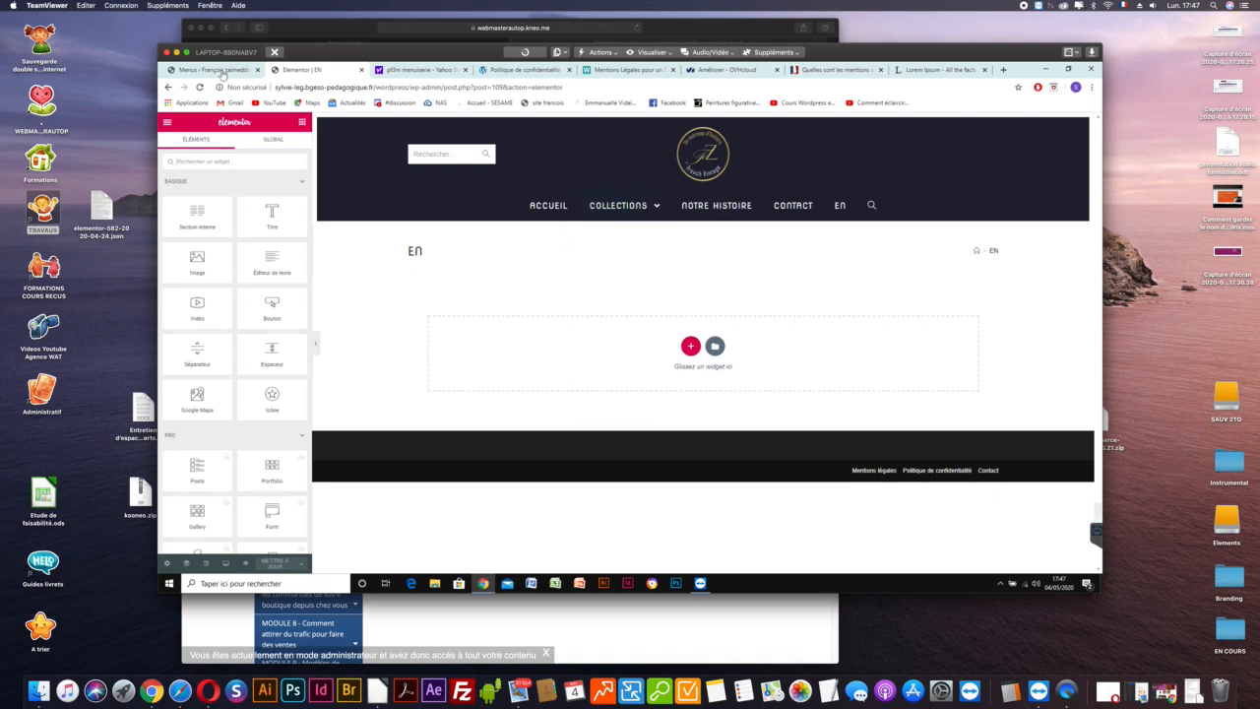
Add a single-column section to the EN page and bring back the list of widgets.
{"action": "left_click", "coordinate": [690, 346]}
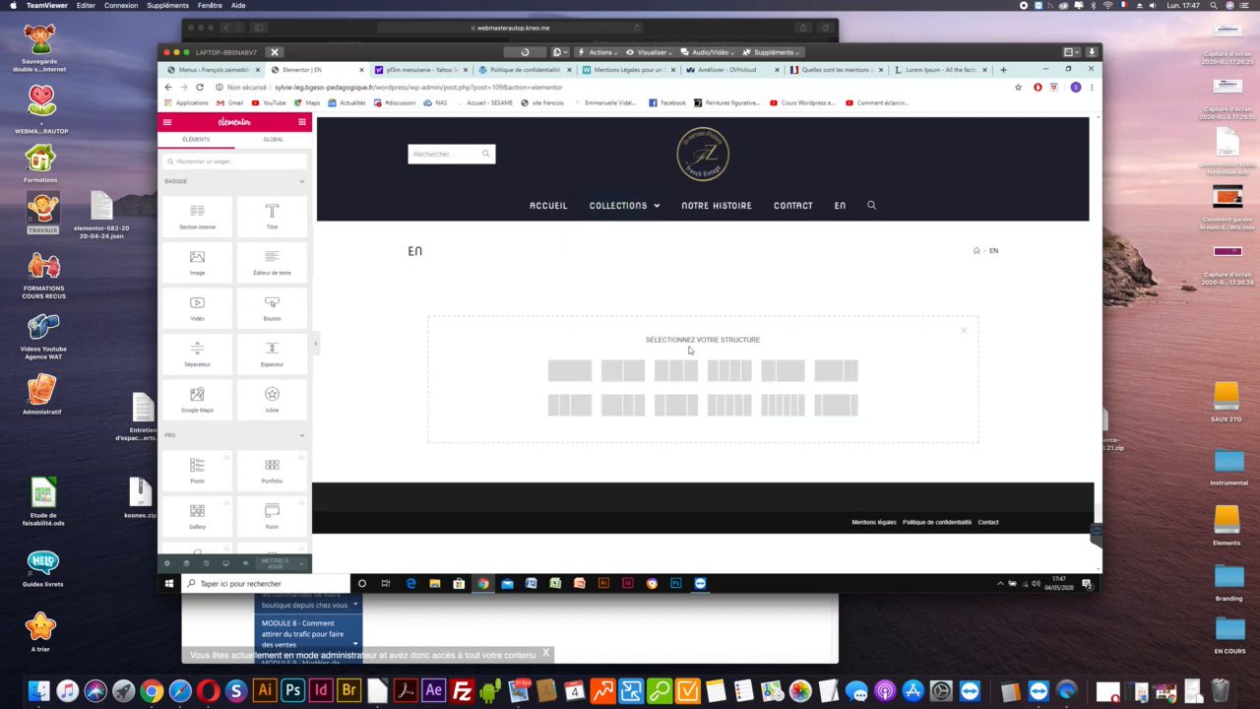
{"action": "left_click", "coordinate": [556, 370]}
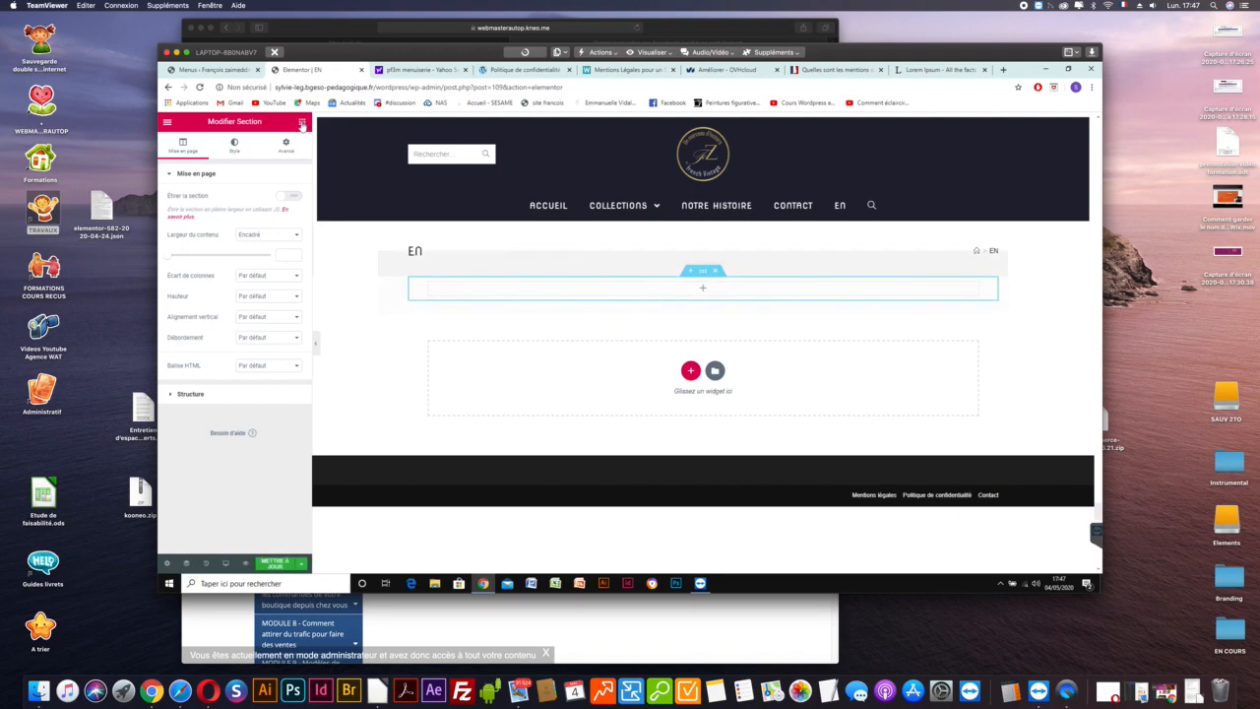
{"action": "left_click", "coordinate": [302, 123]}
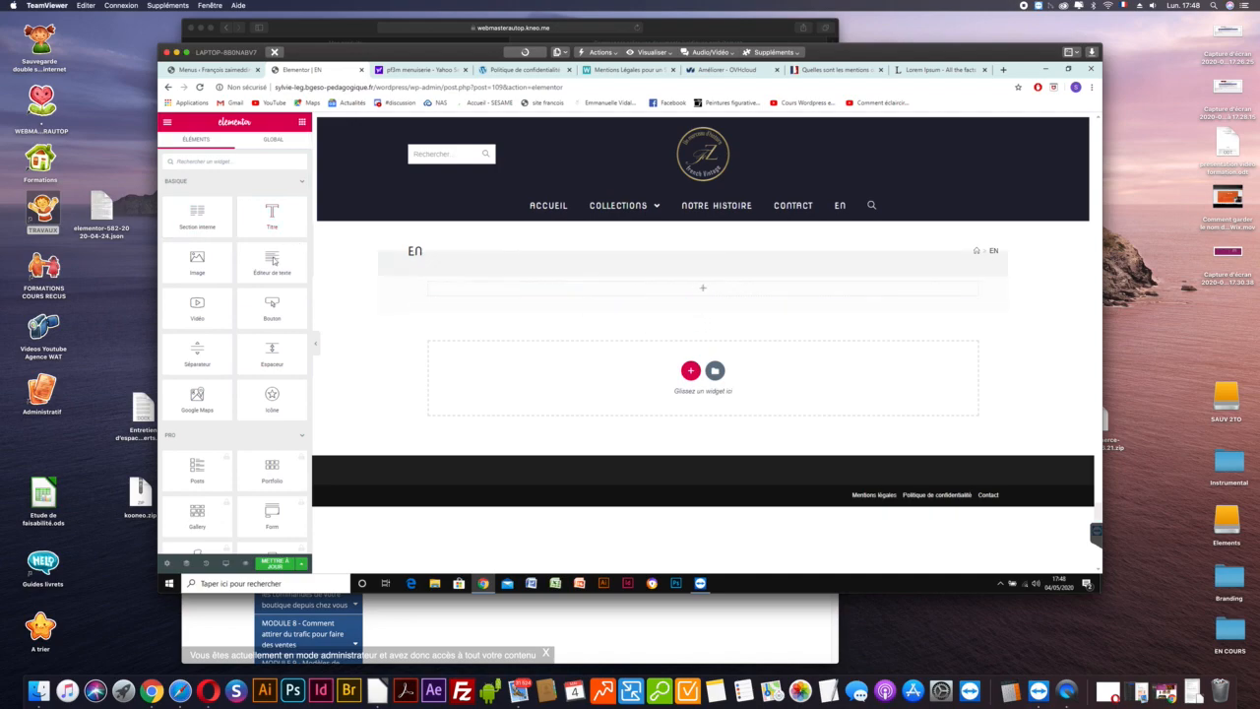
Place a text editor widget in the new section with the copied paragraph pasted four times below its sample text, and update the page.
{"action": "left_click_drag", "start_coordinate": [270, 260], "coordinate": [682, 293]}
{"action": "left_click_drag", "start_coordinate": [679, 293], "coordinate": [680, 291]}
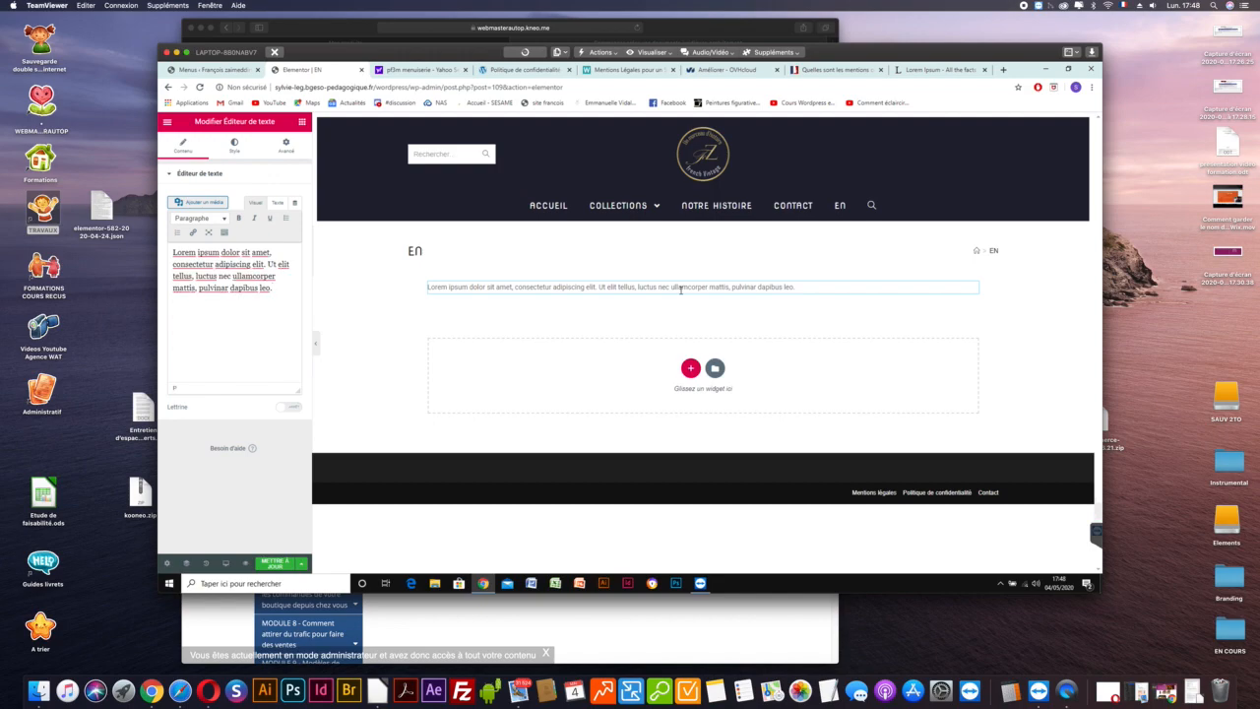
{"action": "key", "text": "ctrl+v"}
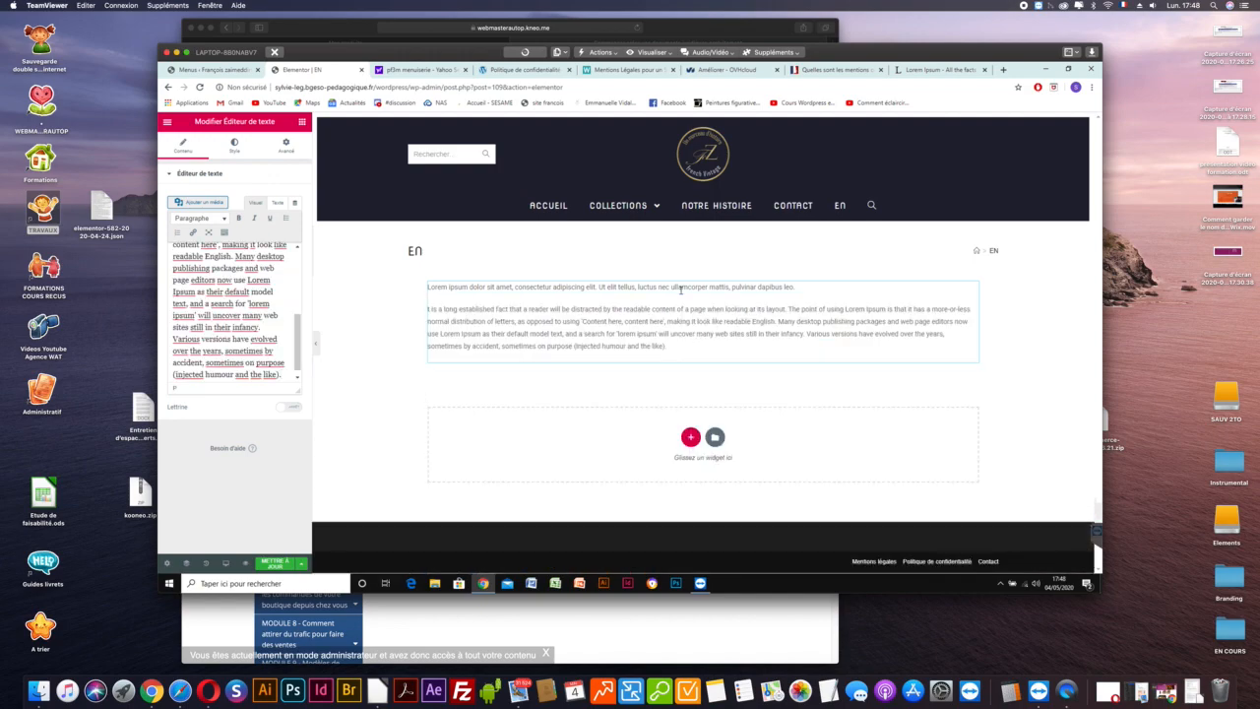
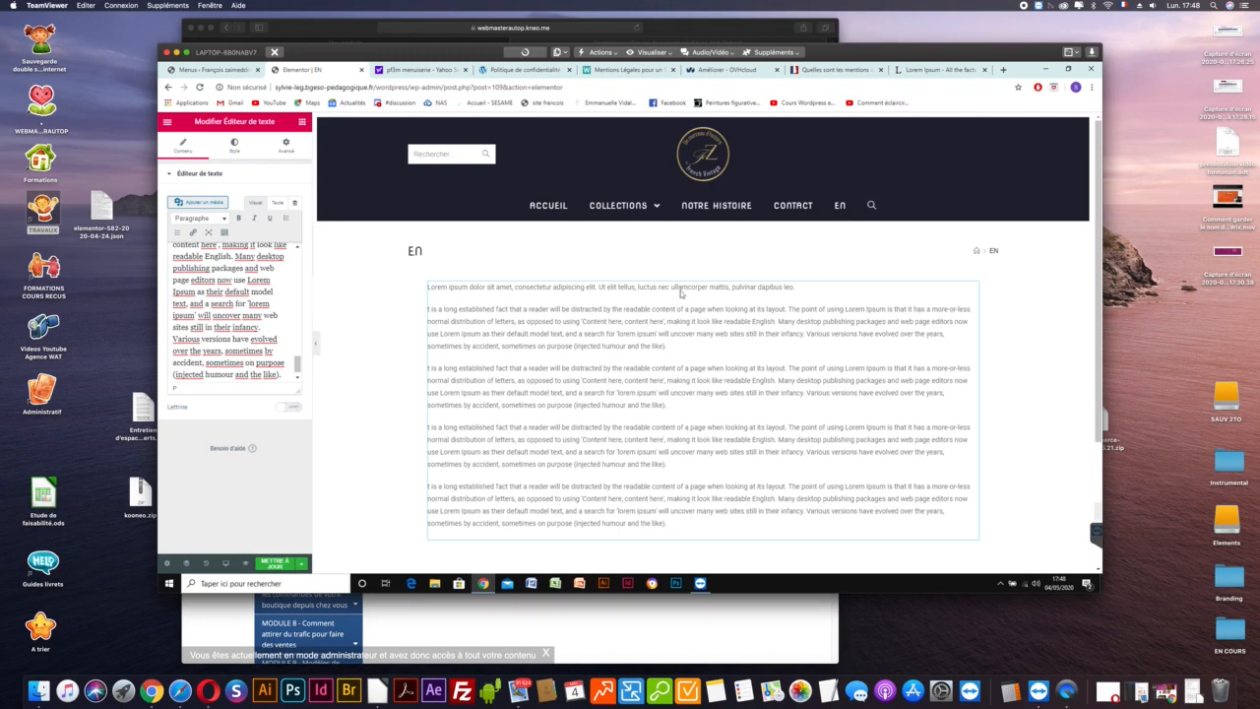
{"action": "key", "text": "F5"}
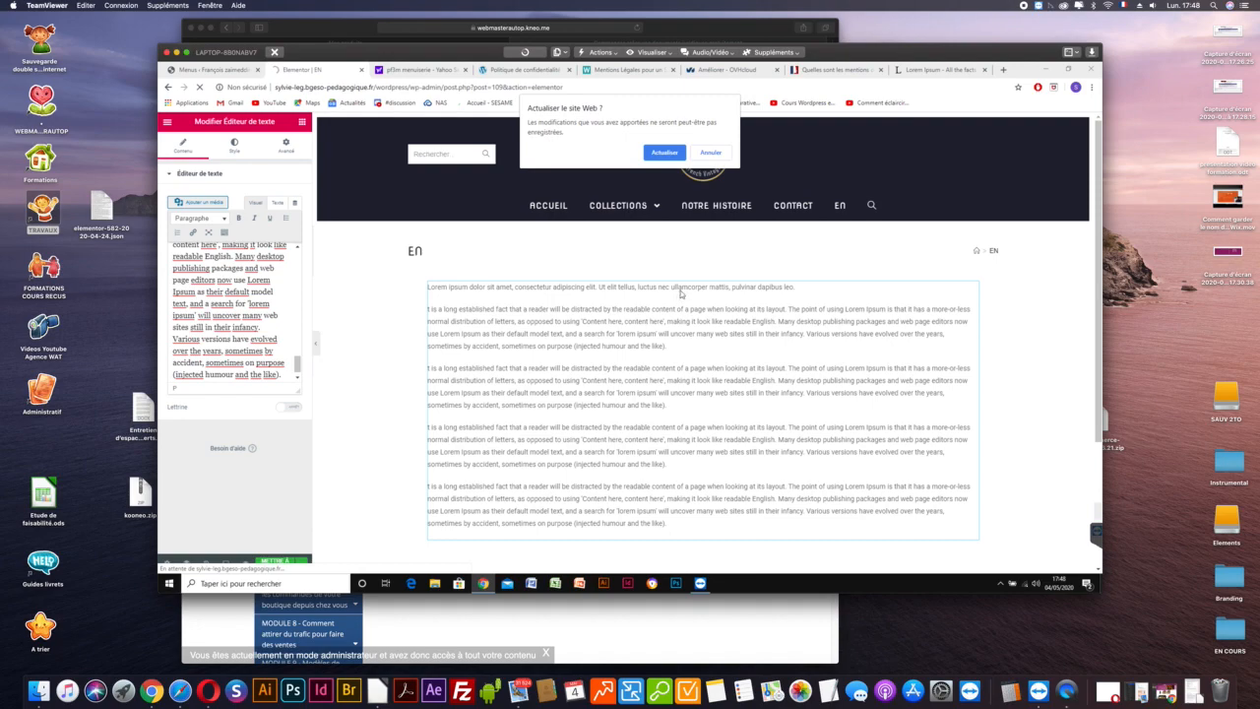
{"action": "key", "text": "Return"}
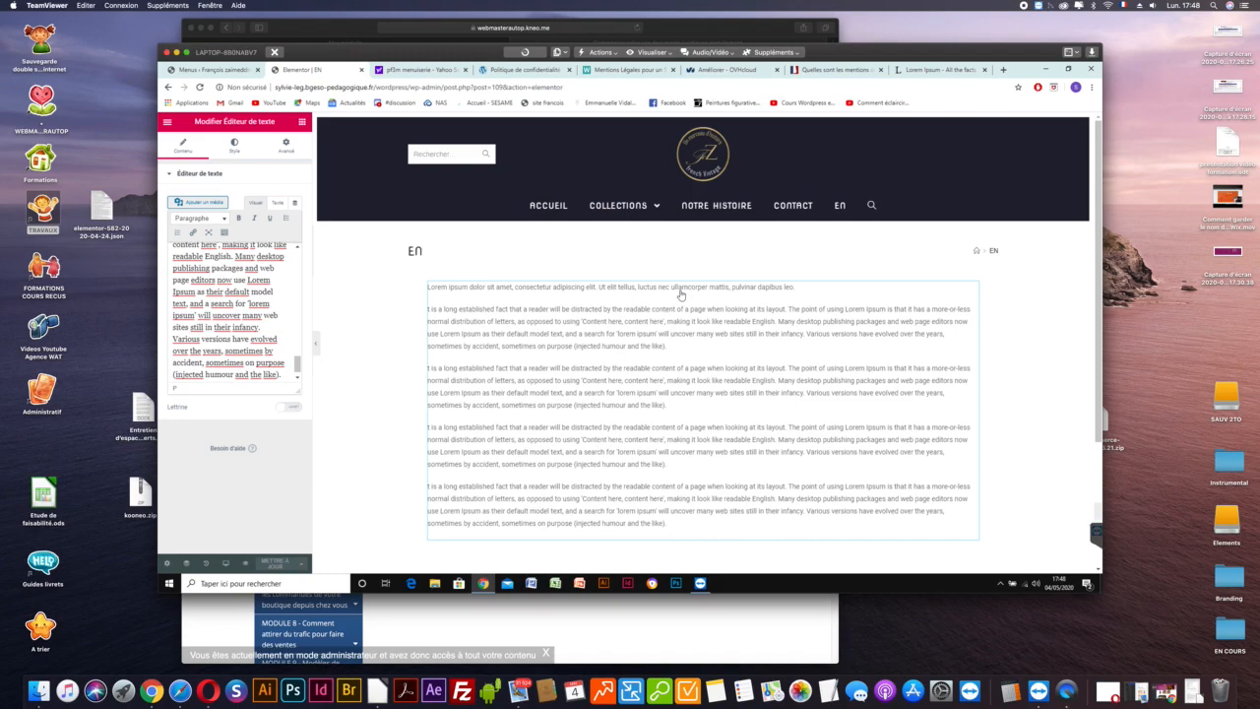
Open the live home page in a new tab placed after the EN editor's tab, and look over its banner and collections.
{"action": "left_click", "coordinate": [219, 70]}
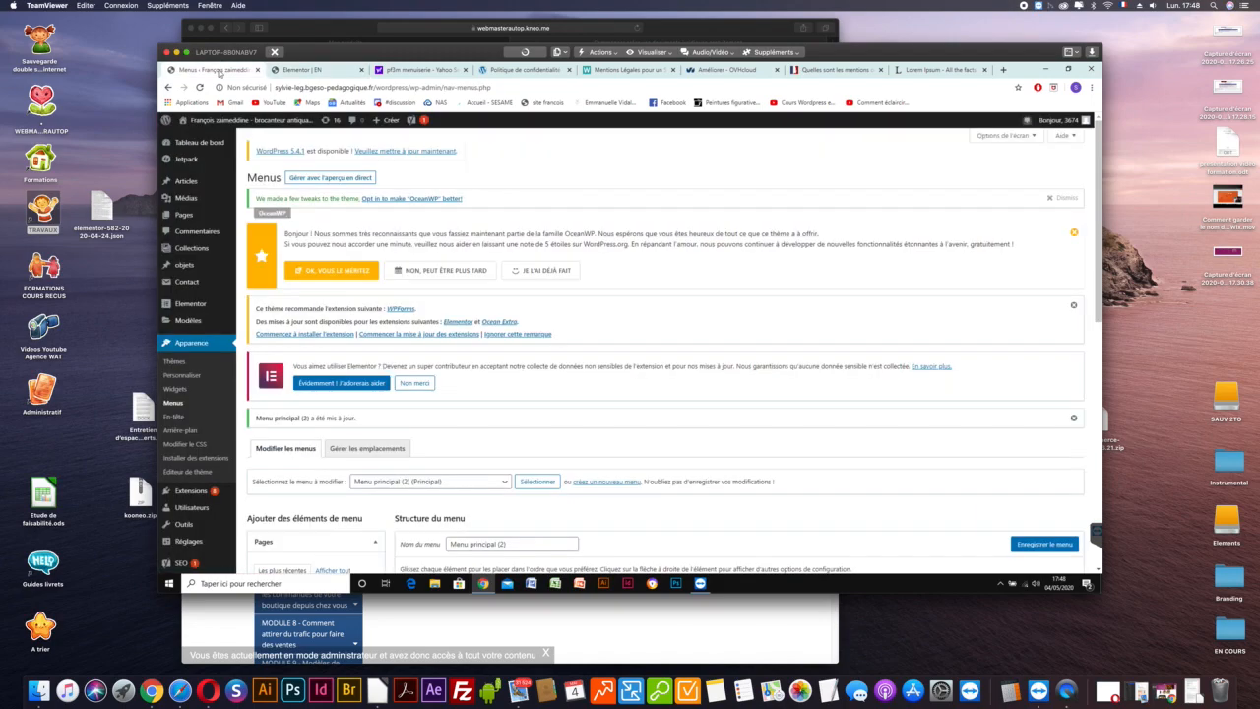
{"action": "right_click", "coordinate": [199, 121]}
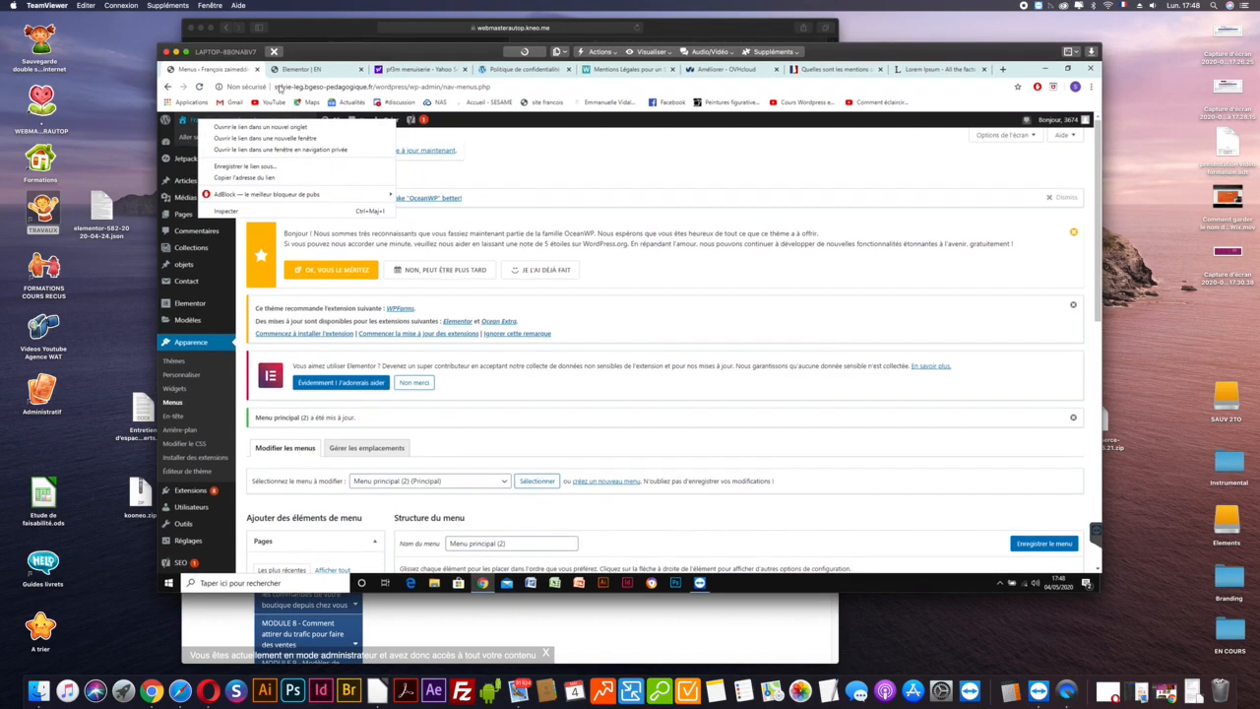
{"action": "left_click", "coordinate": [510, 158]}
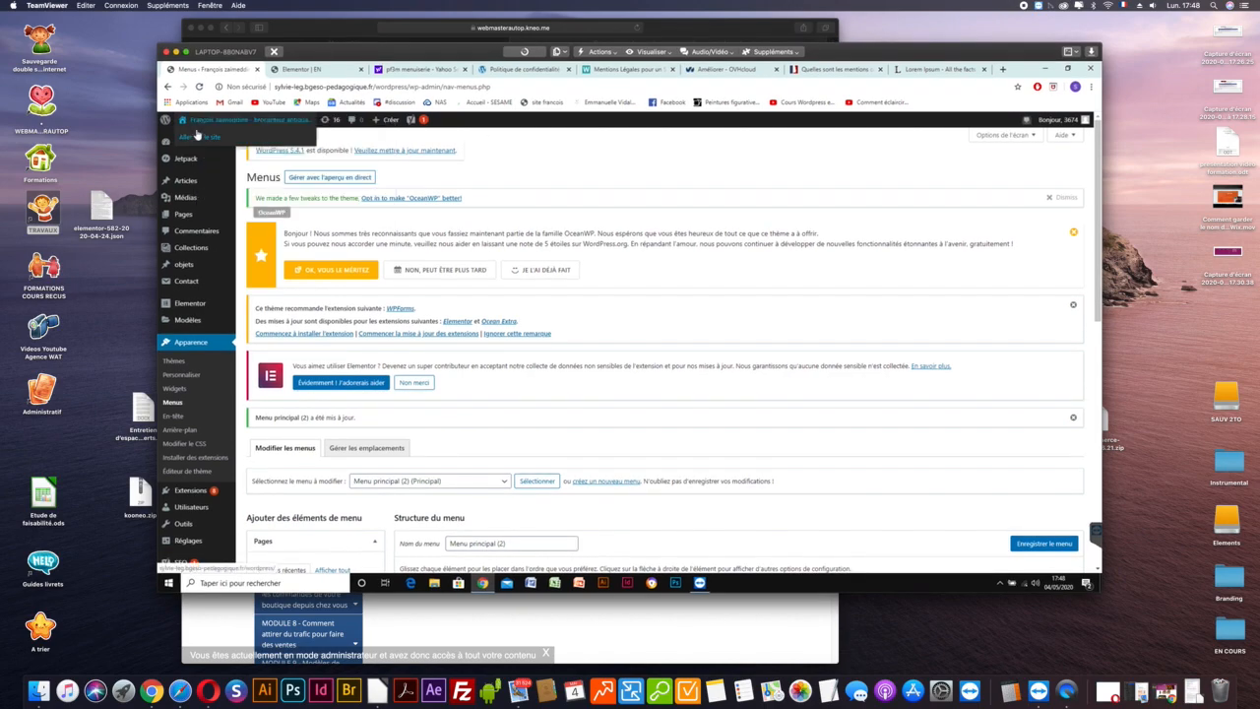
{"action": "right_click", "coordinate": [197, 138]}
{"action": "left_click", "coordinate": [222, 144]}
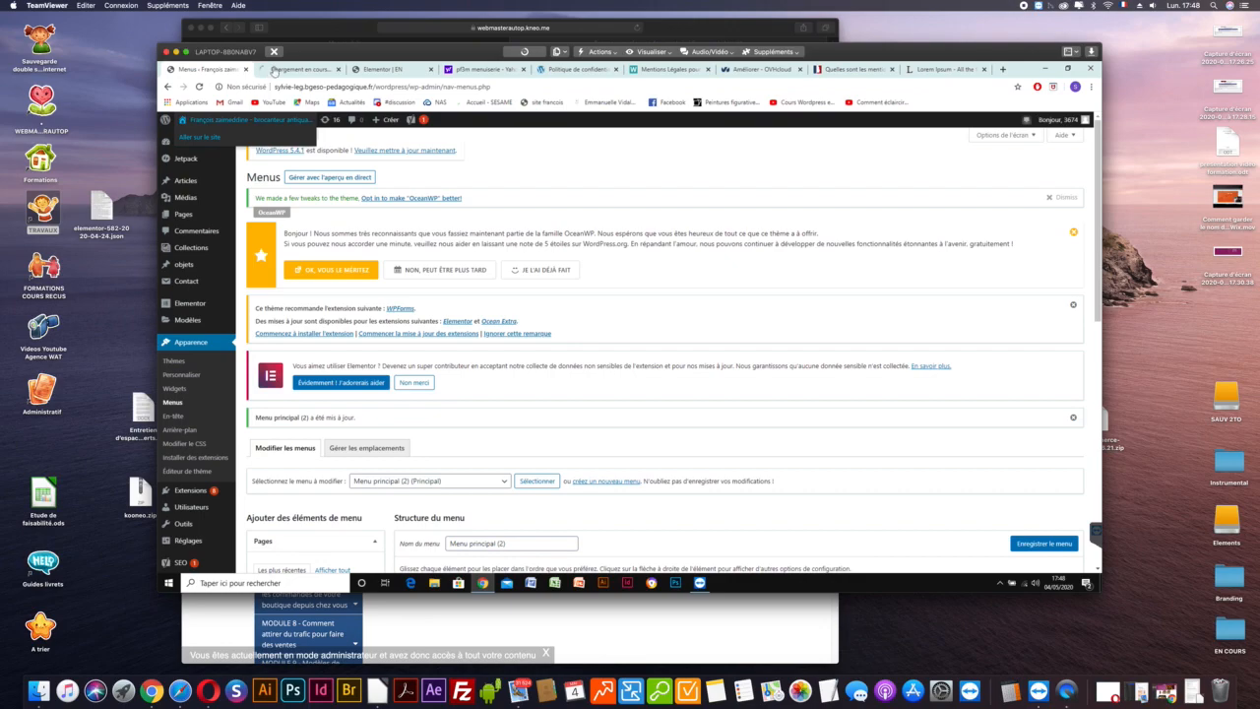
{"action": "left_click", "coordinate": [296, 70]}
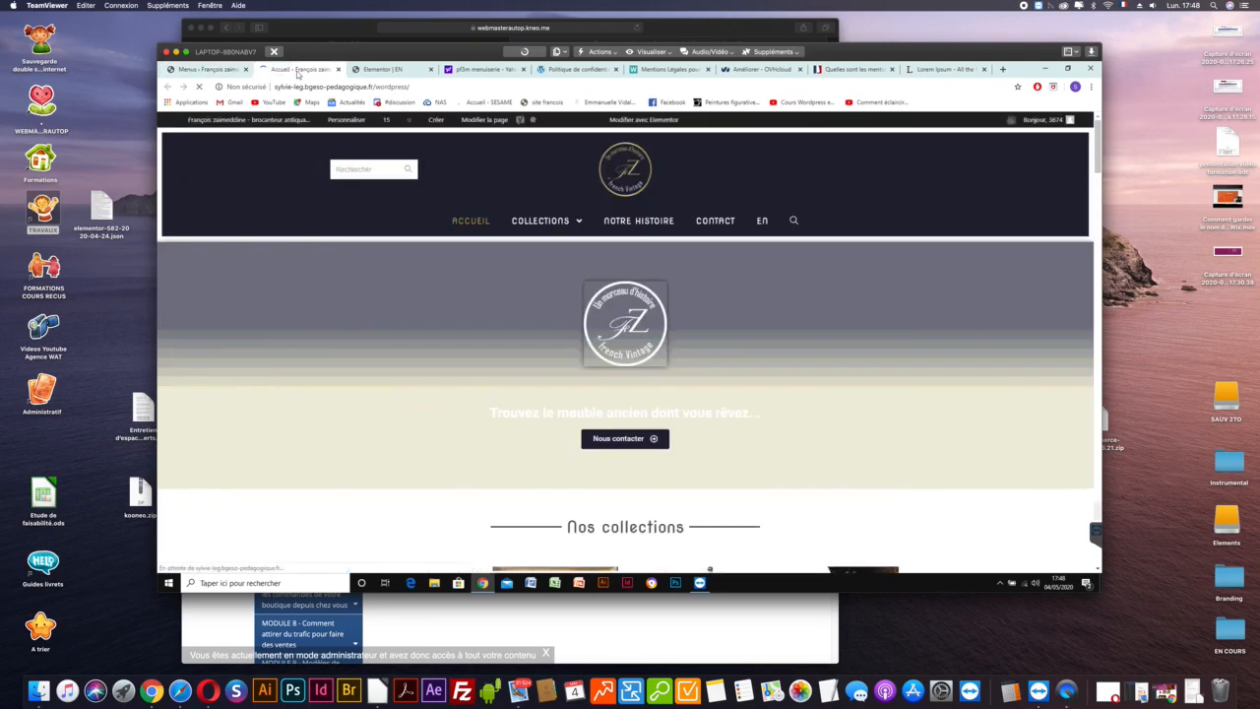
{"action": "left_click_drag", "start_coordinate": [297, 71], "coordinate": [384, 72]}
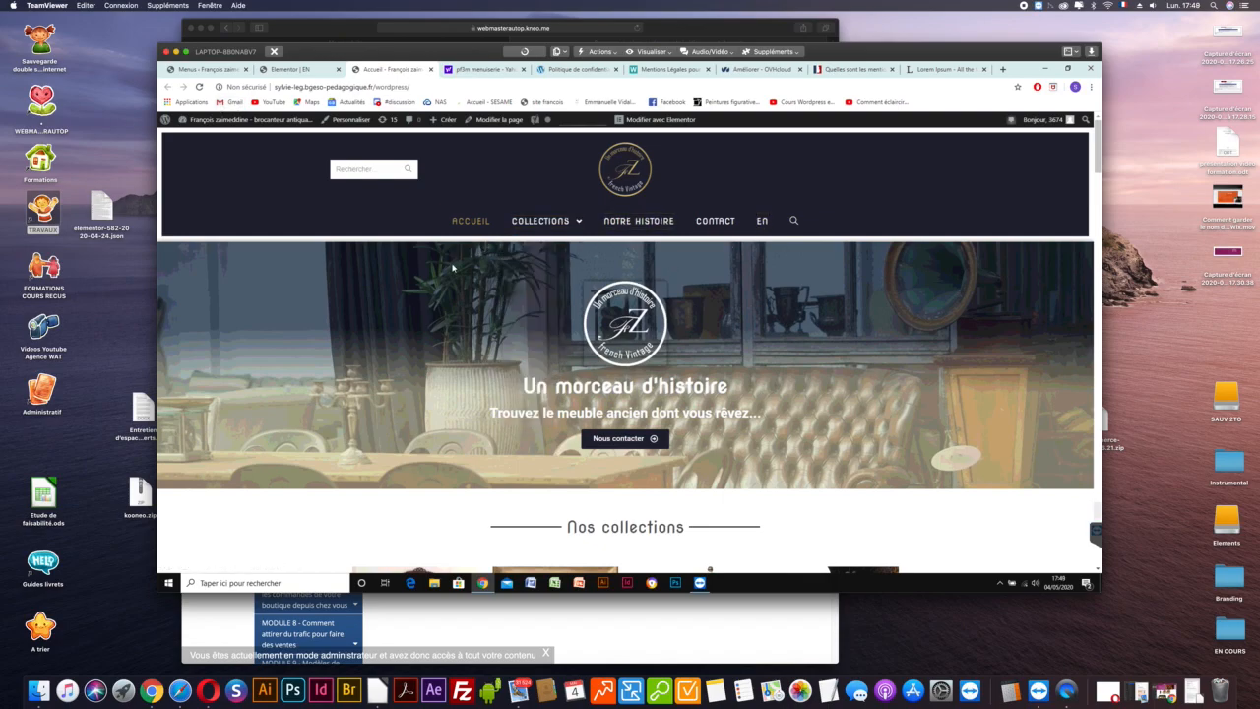
{"action": "scroll", "coordinate": [490, 288], "scroll_direction": "down", "scroll_amount": 1}
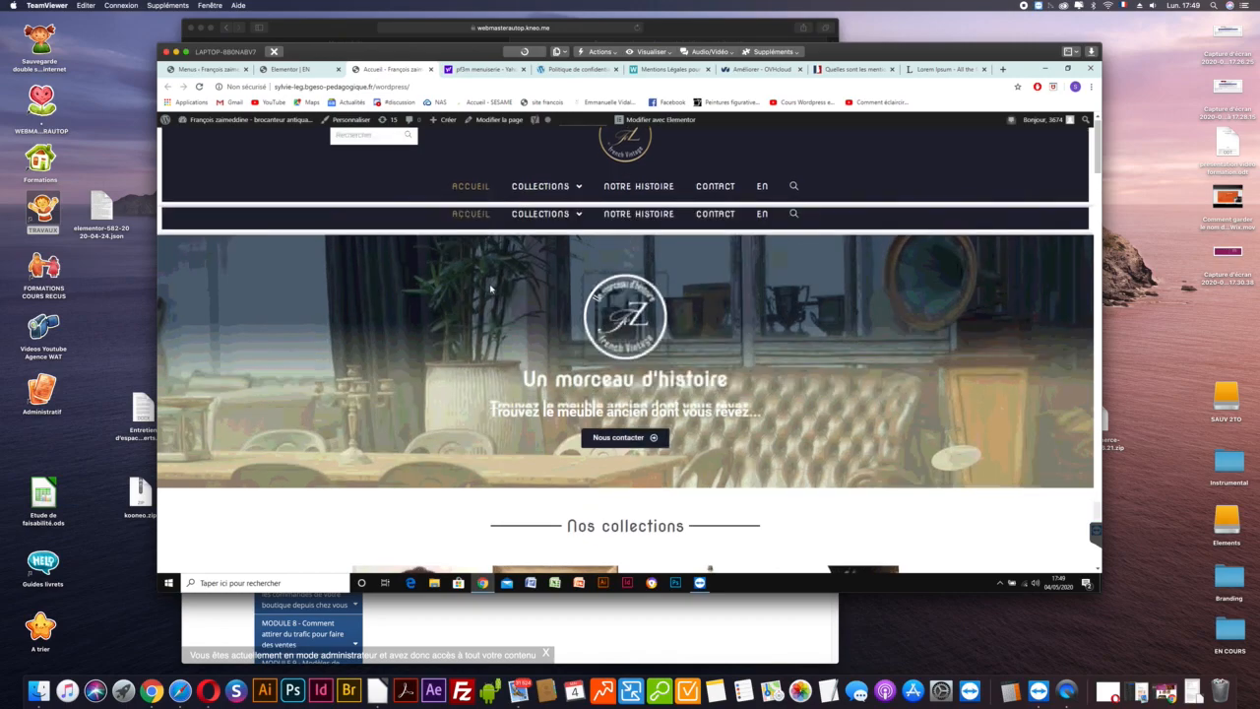
{"action": "scroll", "coordinate": [490, 289], "scroll_direction": "down", "scroll_amount": 4}
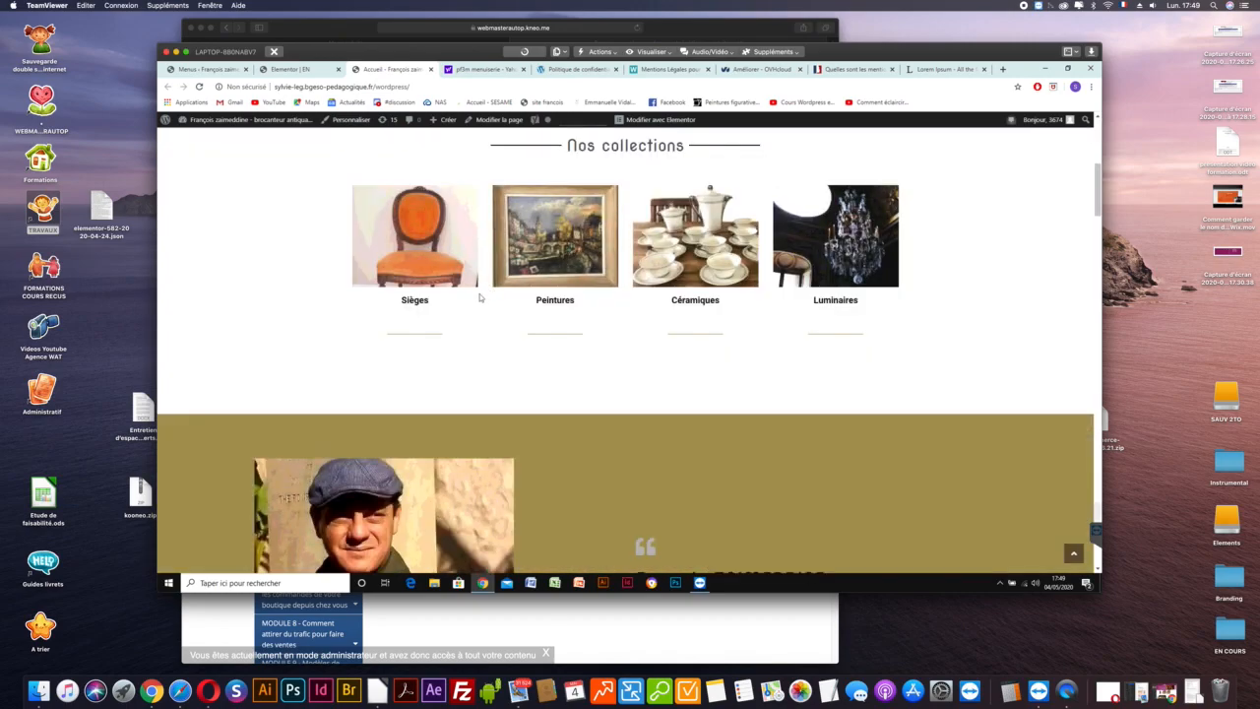
{"action": "scroll", "coordinate": [480, 296], "scroll_direction": "up", "scroll_amount": 2}
{"action": "scroll", "coordinate": [479, 296], "scroll_direction": "up", "scroll_amount": 2}
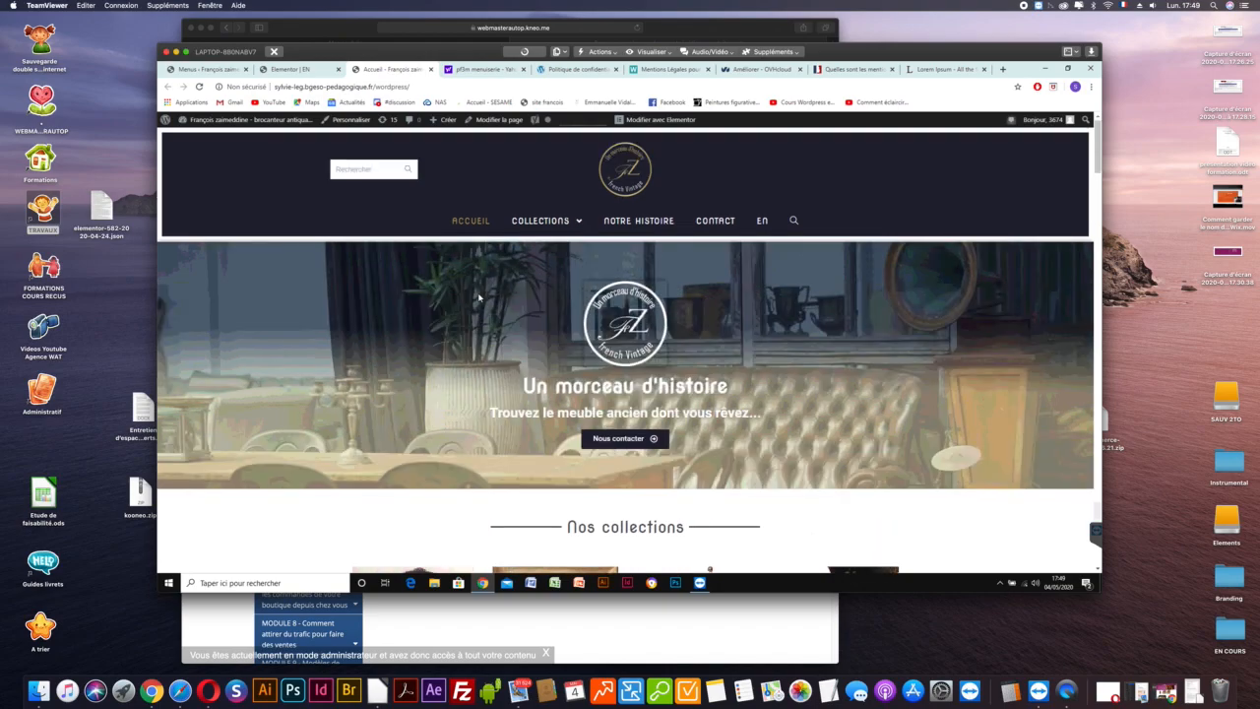
Open the site's EN page from its menu and look over its English text and the Collections submenu.
{"action": "left_click", "coordinate": [761, 221]}
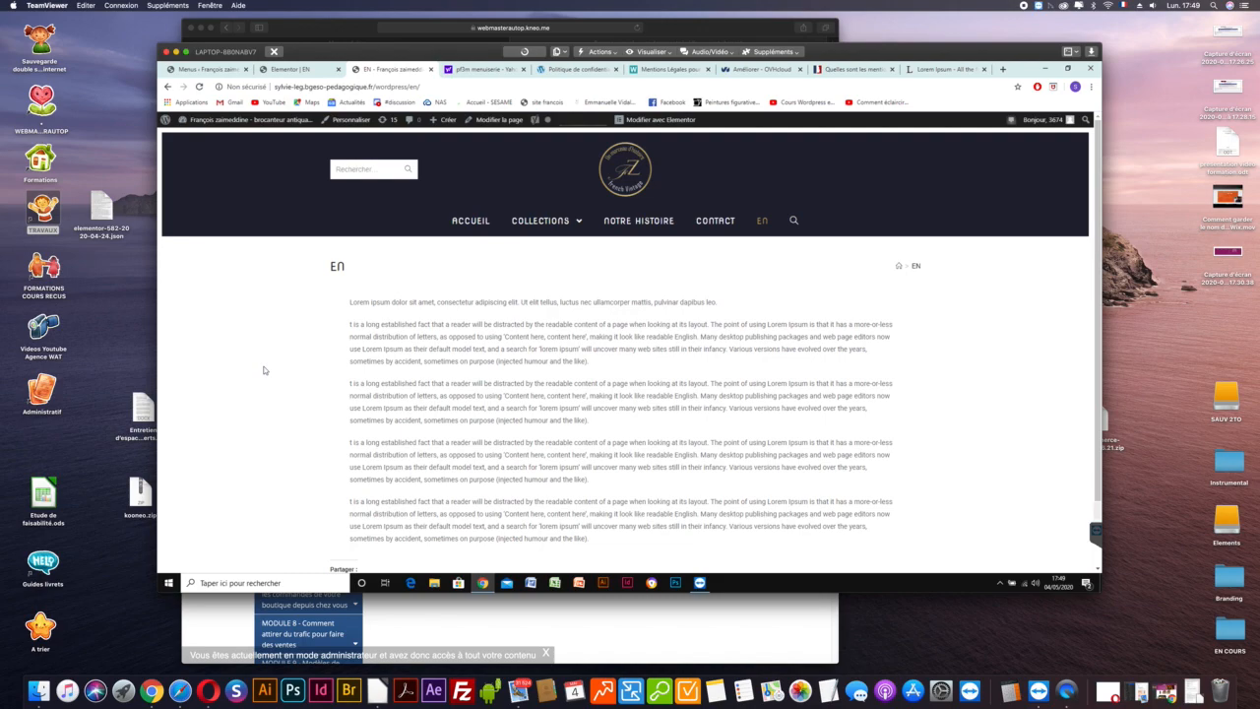
{"action": "scroll", "coordinate": [263, 370], "scroll_direction": "down", "scroll_amount": 2}
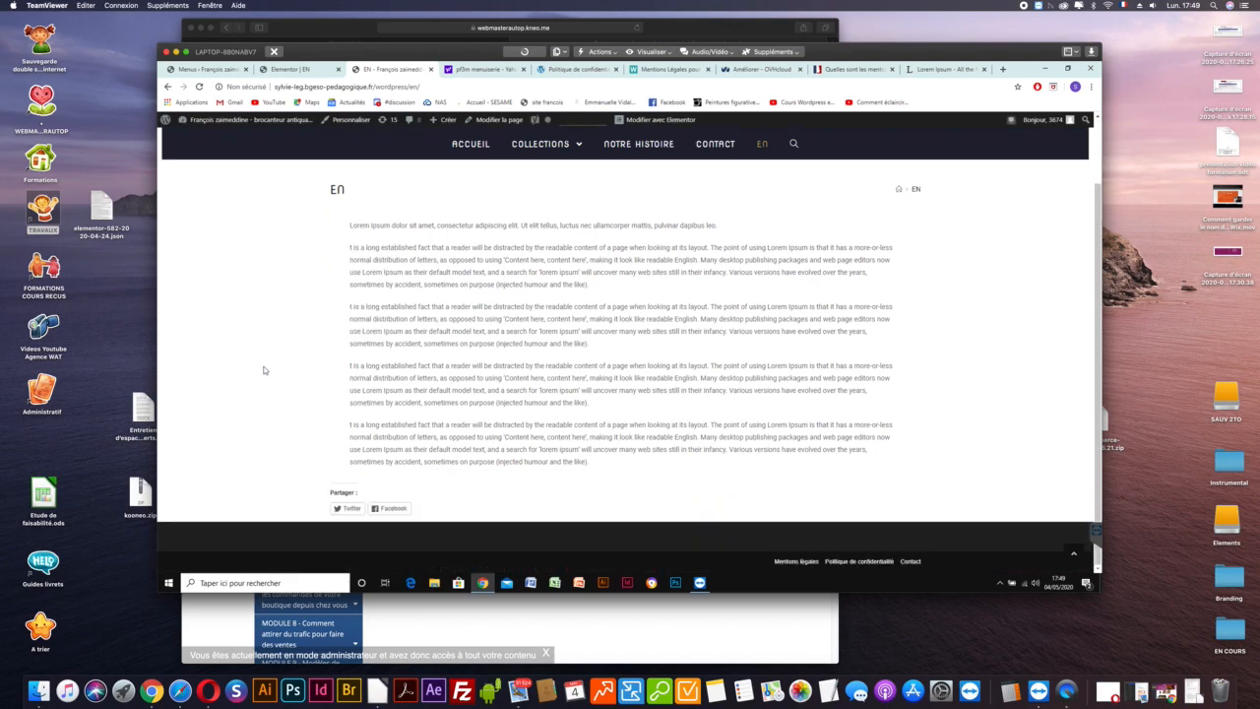
{"action": "scroll", "coordinate": [263, 370], "scroll_direction": "up", "scroll_amount": 2}
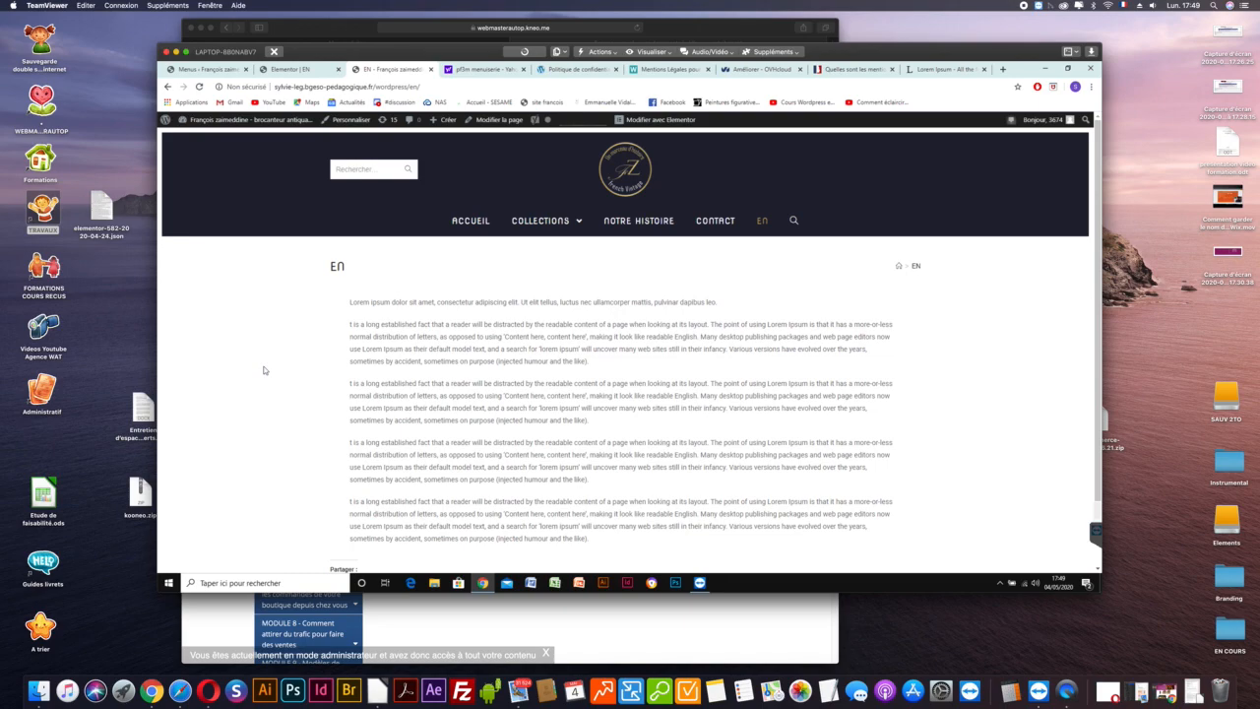
{"action": "mouse_move", "coordinate": [536, 224]}
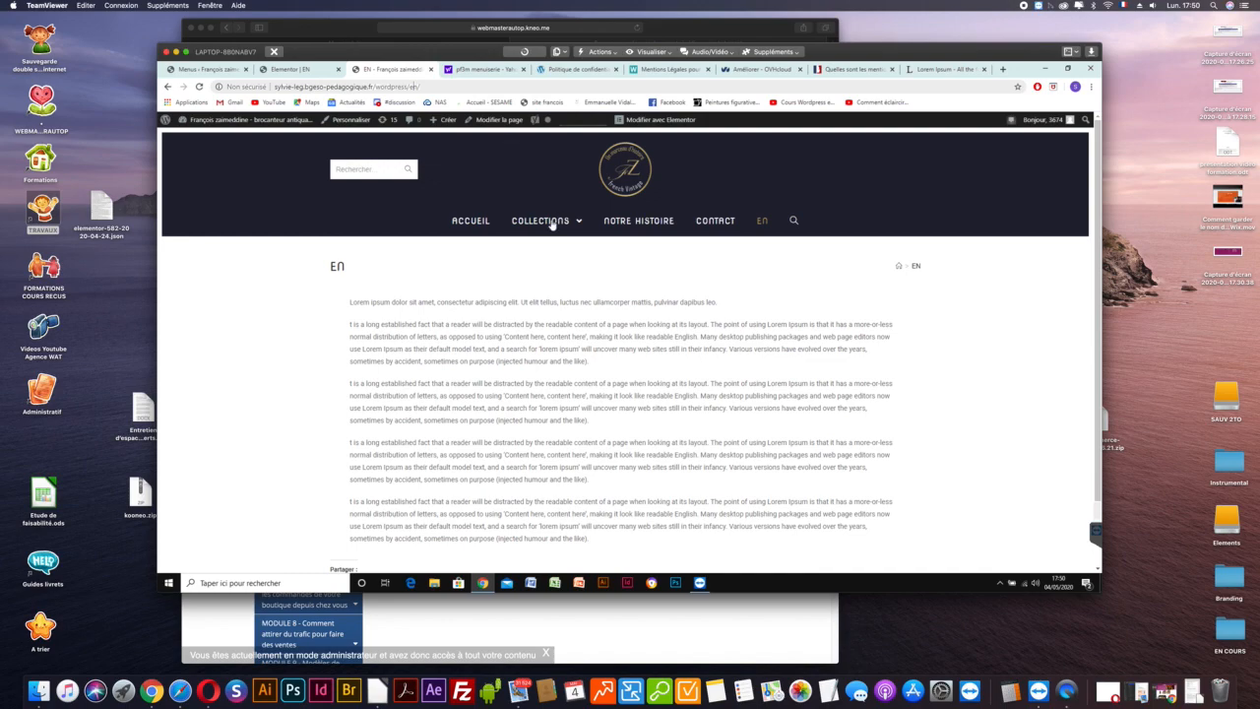
{"action": "key", "text": "ctrl+l"}
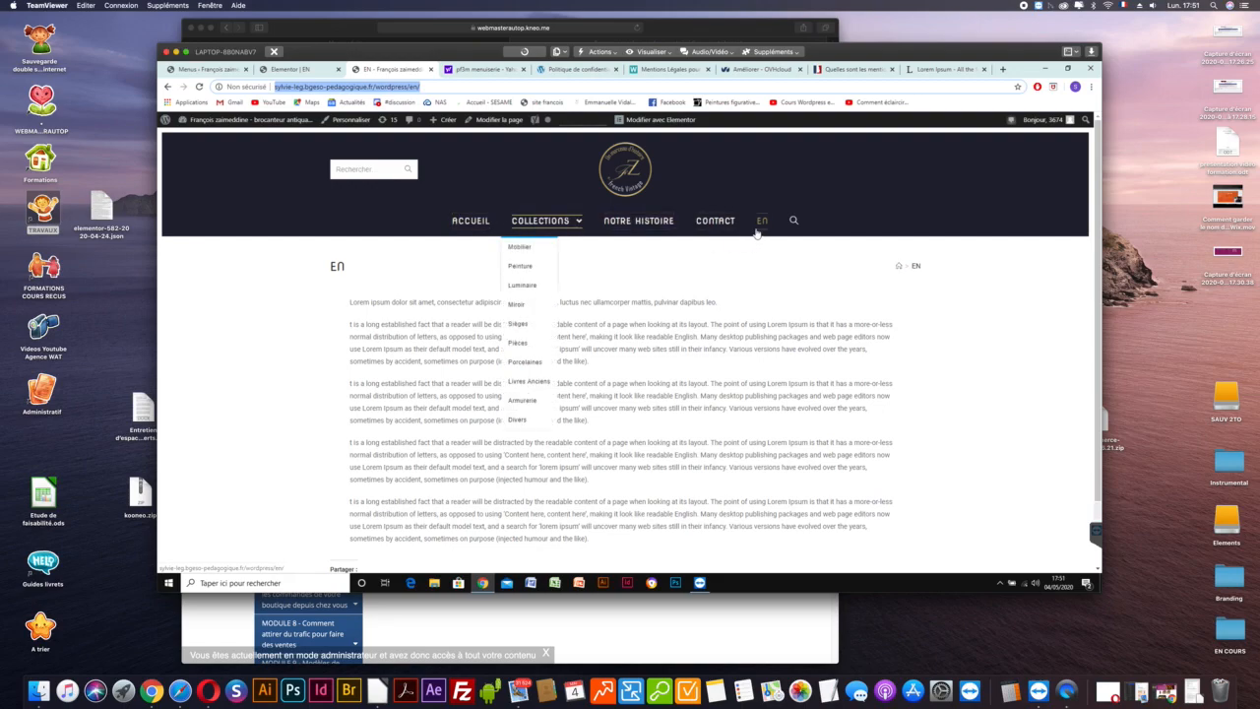
{"action": "mouse_move", "coordinate": [518, 219]}
Open the Artifact Collections website in a new tab and look over its French home page, from the banner to the exhibitions.
{"action": "key", "text": "ctrl+t"}
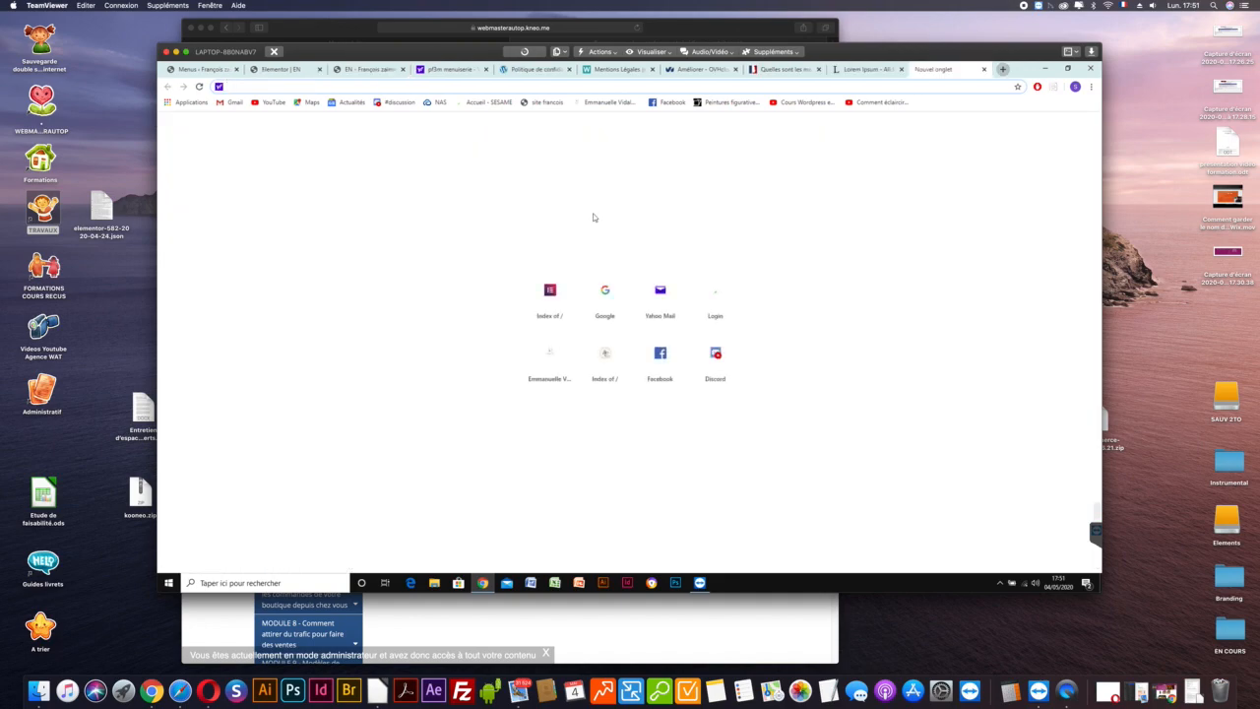
{"action": "left_click", "coordinate": [605, 353]}
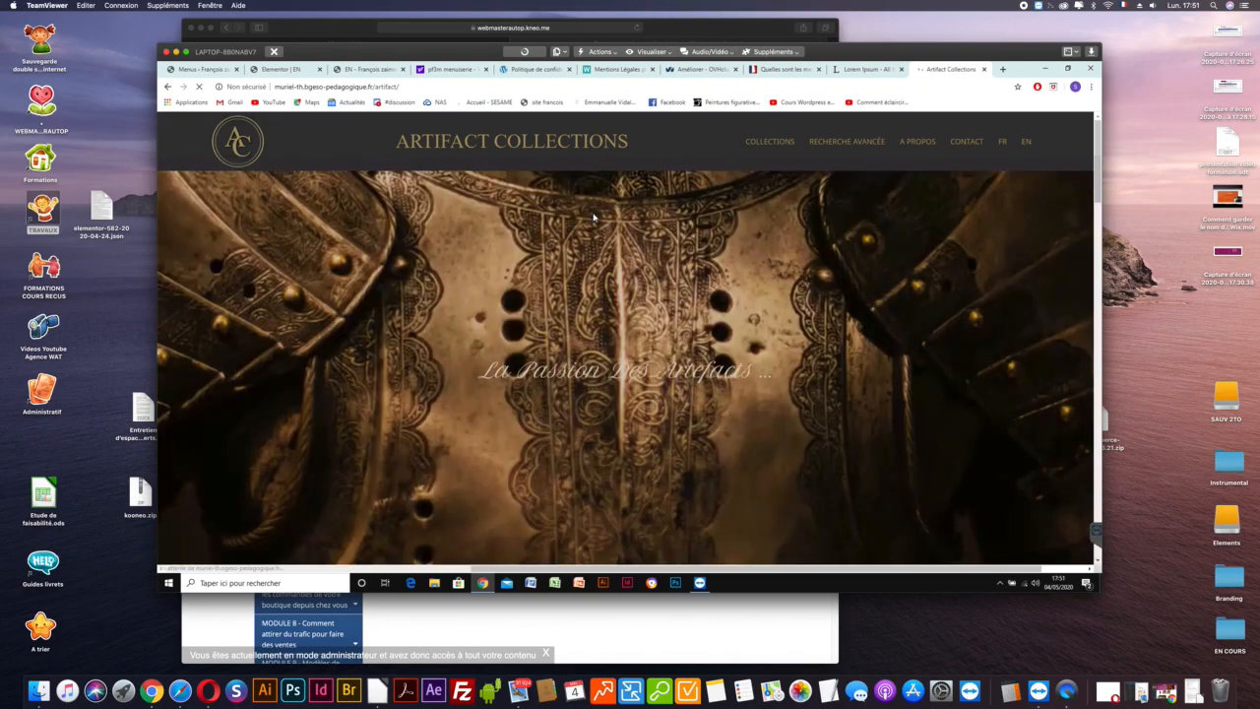
{"action": "scroll", "coordinate": [593, 217], "scroll_direction": "down", "scroll_amount": 3}
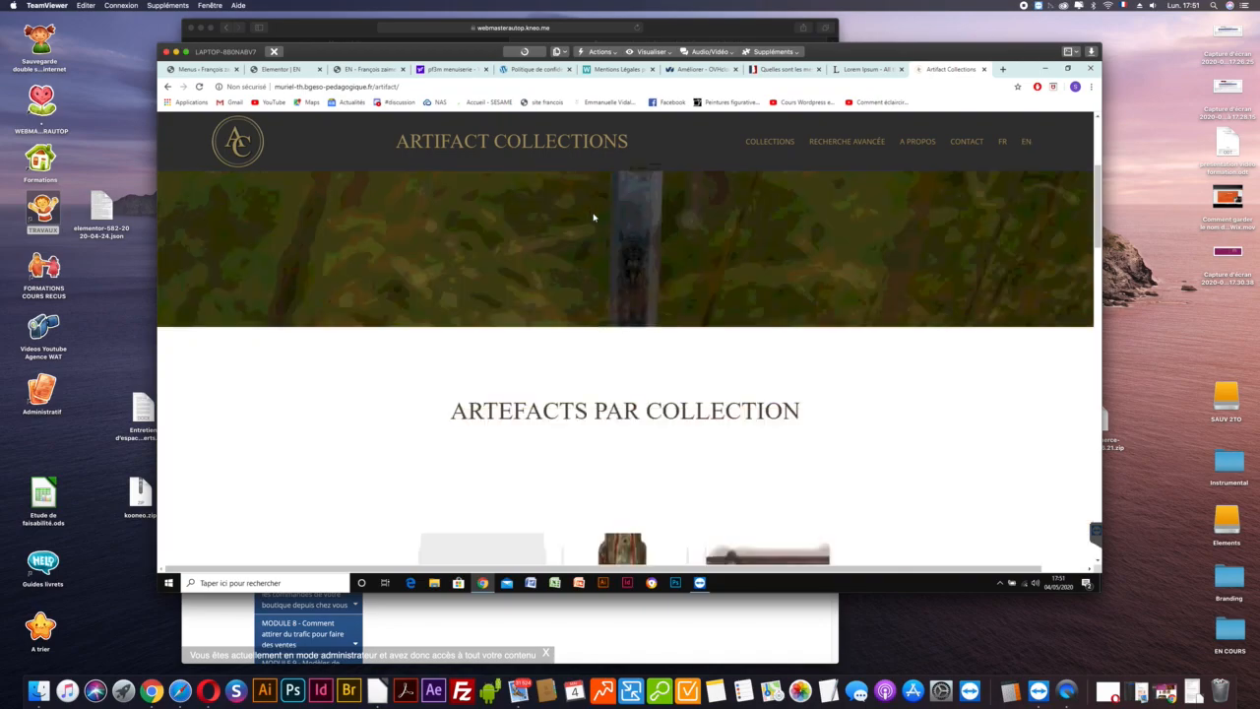
{"action": "scroll", "coordinate": [594, 216], "scroll_direction": "down", "scroll_amount": 3}
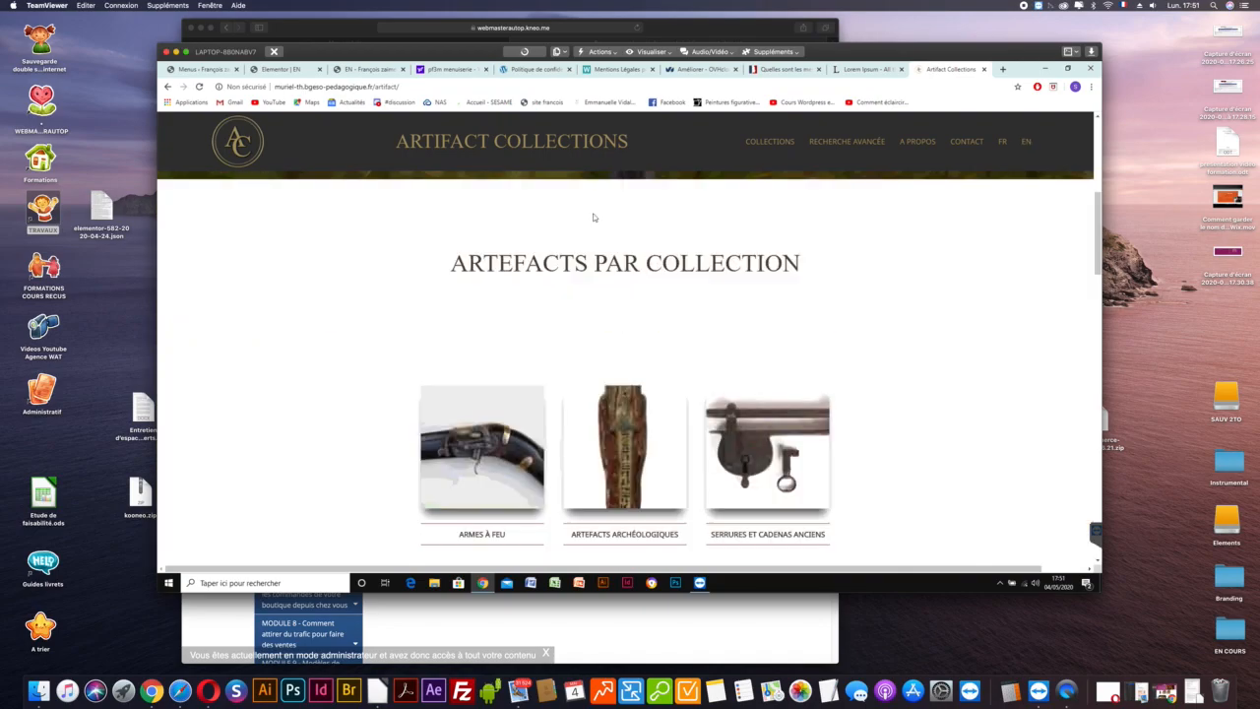
{"action": "scroll", "coordinate": [593, 216], "scroll_direction": "down", "scroll_amount": 15}
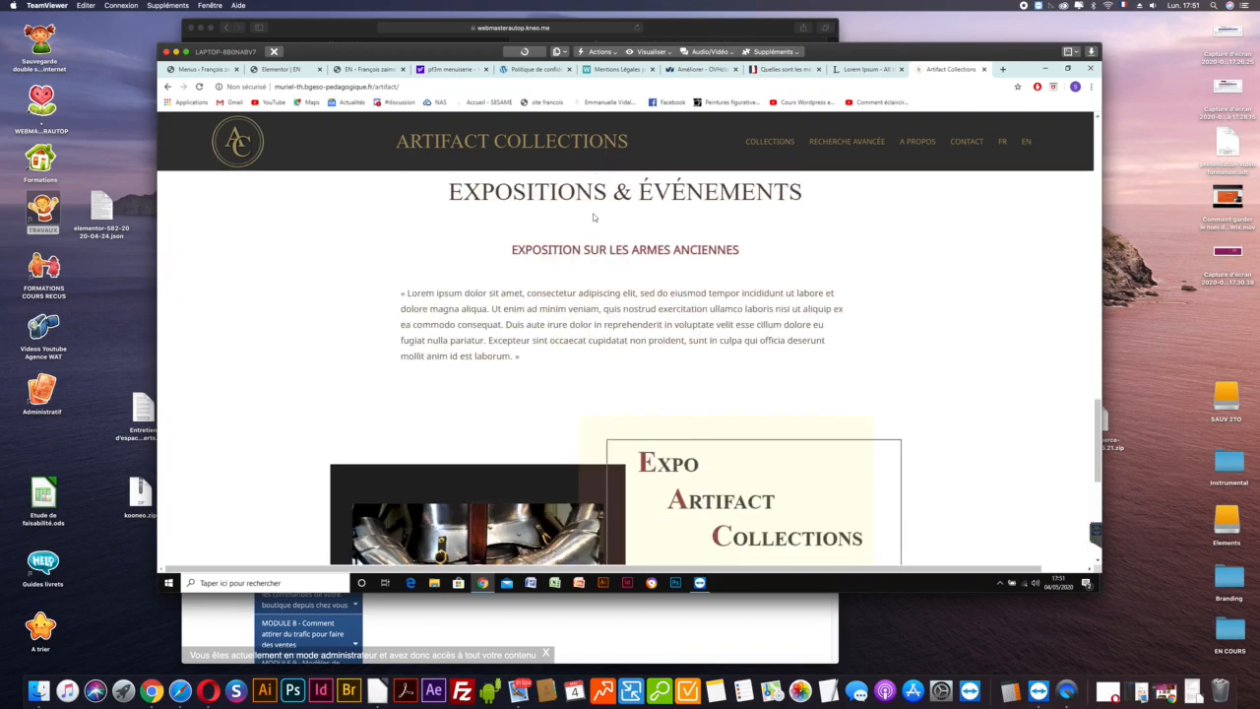
{"action": "scroll", "coordinate": [593, 217], "scroll_direction": "up", "scroll_amount": 12}
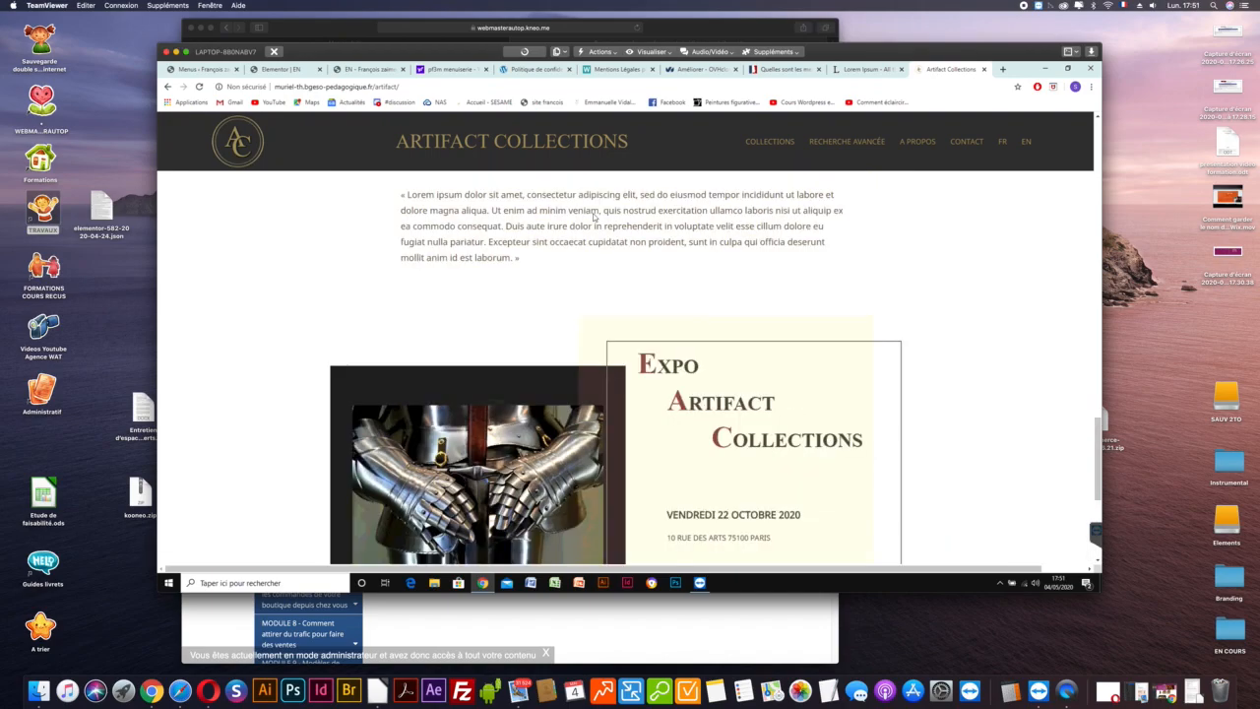
Switch the Artifact Collections site to English and look over its artifacts by collection and by time period.
{"action": "scroll", "coordinate": [594, 216], "scroll_direction": "up", "scroll_amount": 3}
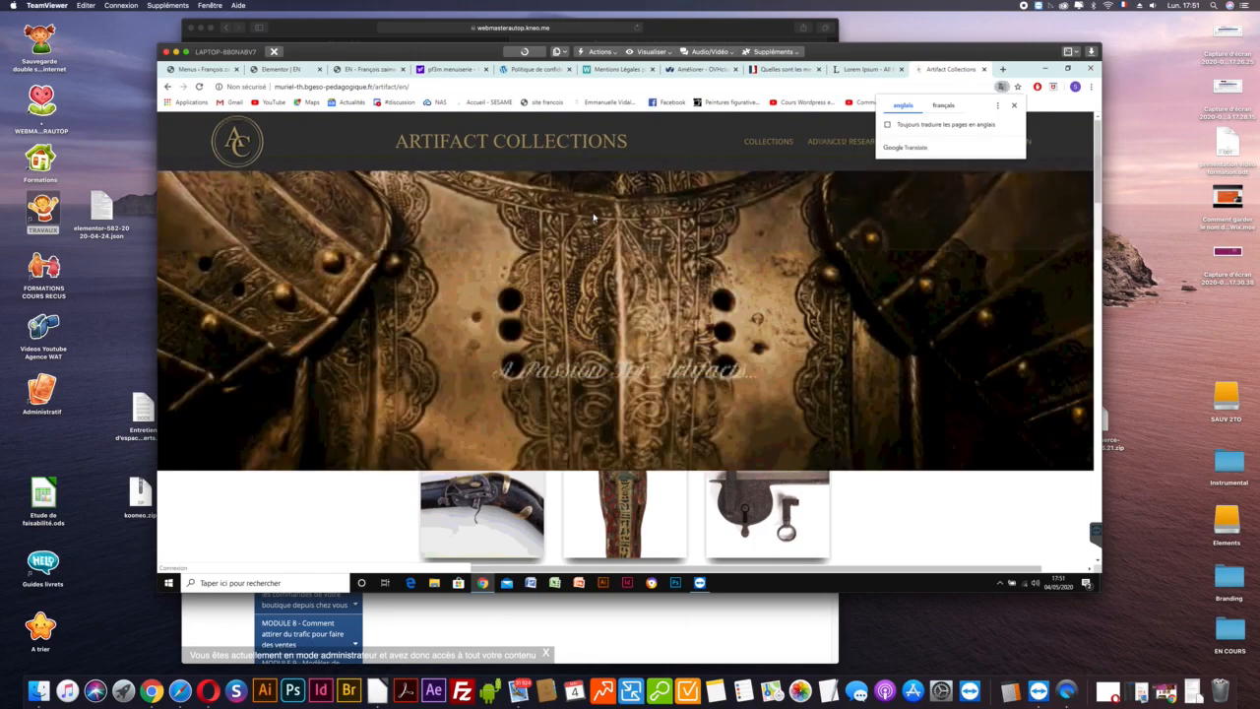
{"action": "scroll", "coordinate": [593, 216], "scroll_direction": "down", "scroll_amount": 3}
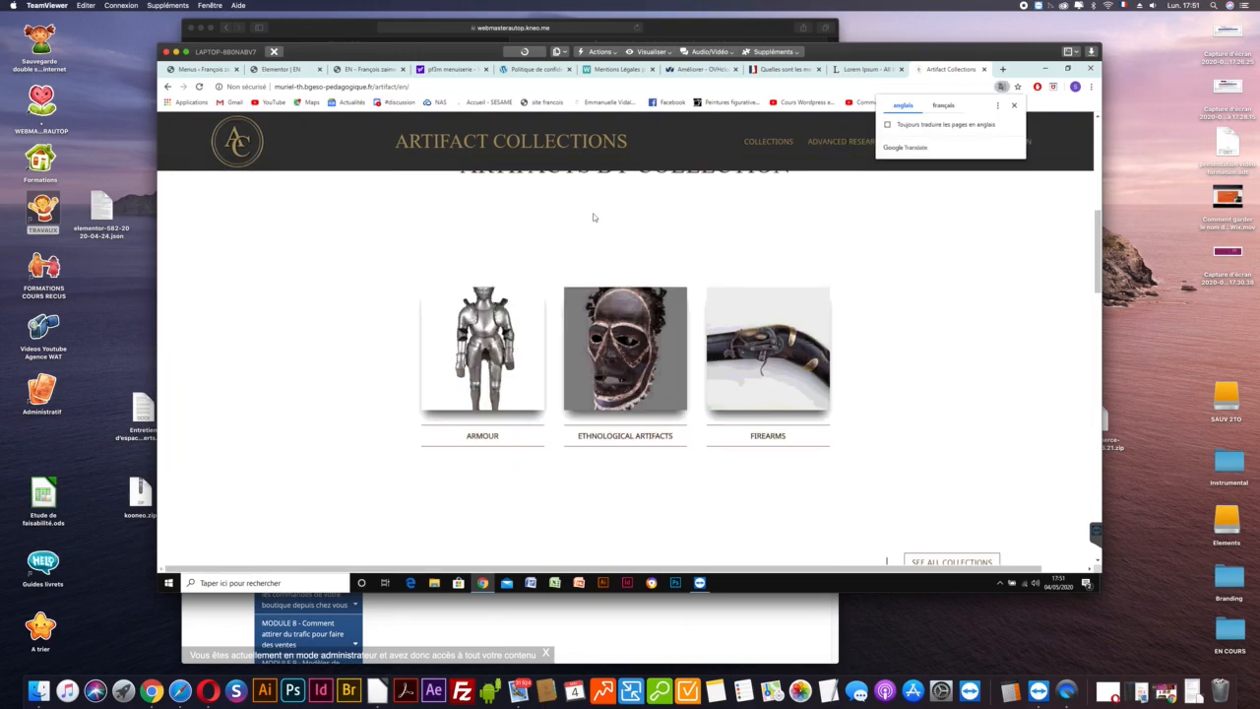
{"action": "scroll", "coordinate": [594, 216], "scroll_direction": "down", "scroll_amount": 2}
{"action": "scroll", "coordinate": [593, 217], "scroll_direction": "down", "scroll_amount": 5}
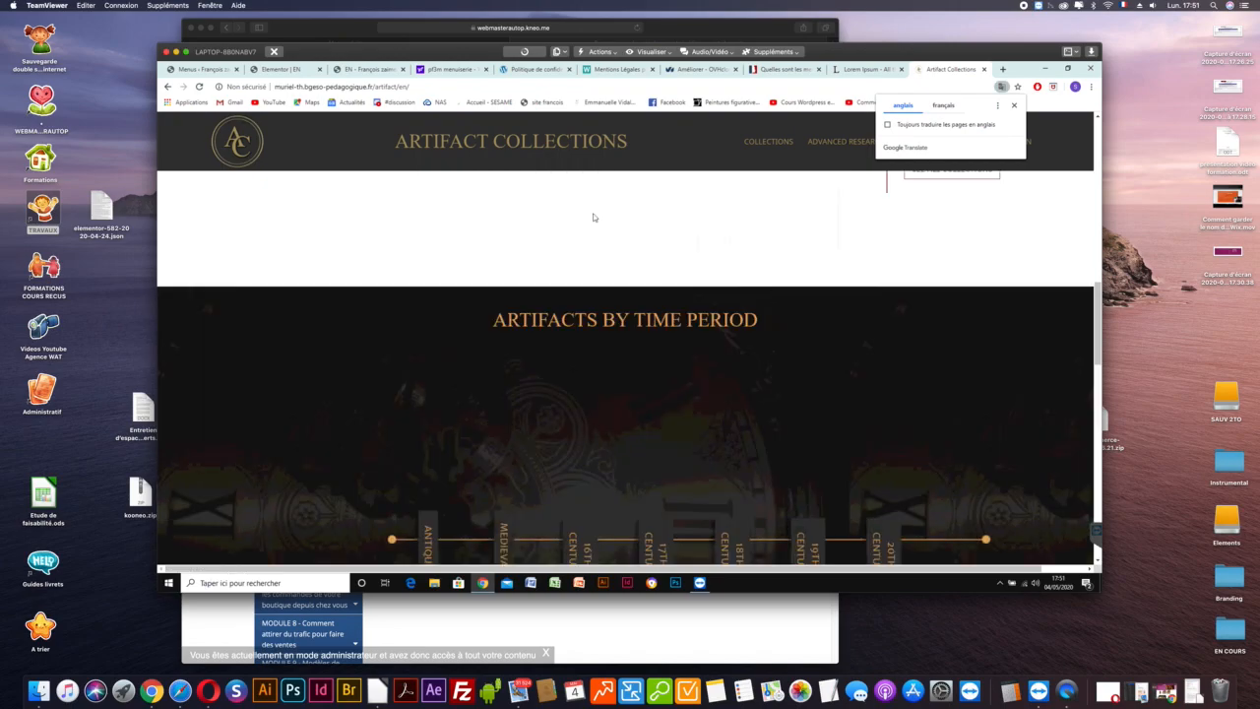
{"action": "scroll", "coordinate": [594, 217], "scroll_direction": "up", "scroll_amount": 5}
{"action": "scroll", "coordinate": [593, 217], "scroll_direction": "up", "scroll_amount": 3}
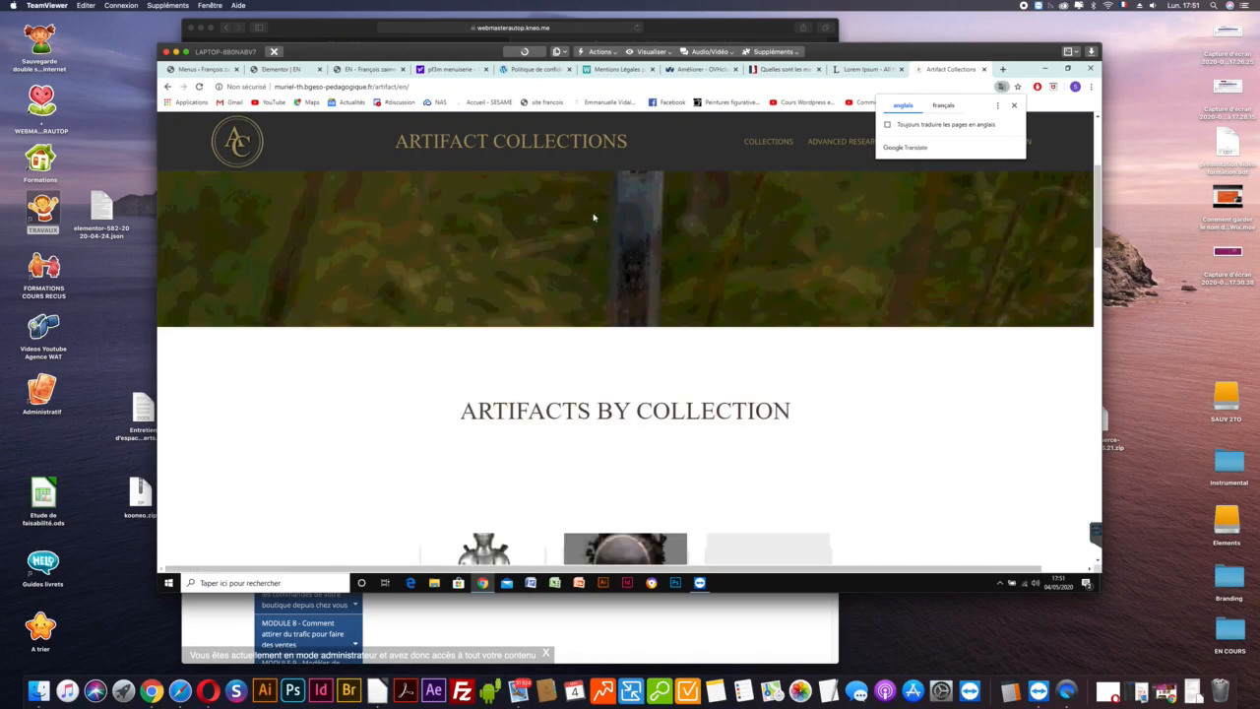
Return to the antiques dealer's EN page and select the "en" ending of its web address.
{"action": "scroll", "coordinate": [593, 216], "scroll_direction": "up", "scroll_amount": 3}
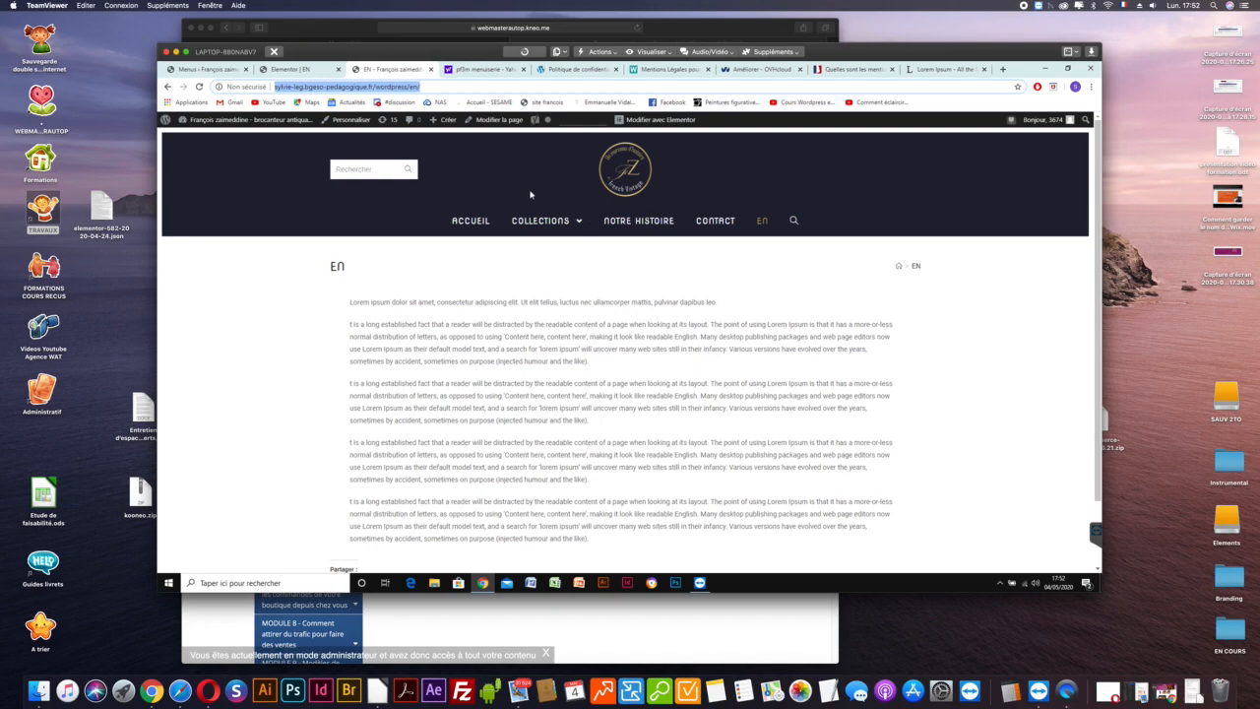
{"action": "mouse_move", "coordinate": [562, 224]}
{"action": "left_click", "coordinate": [414, 87]}
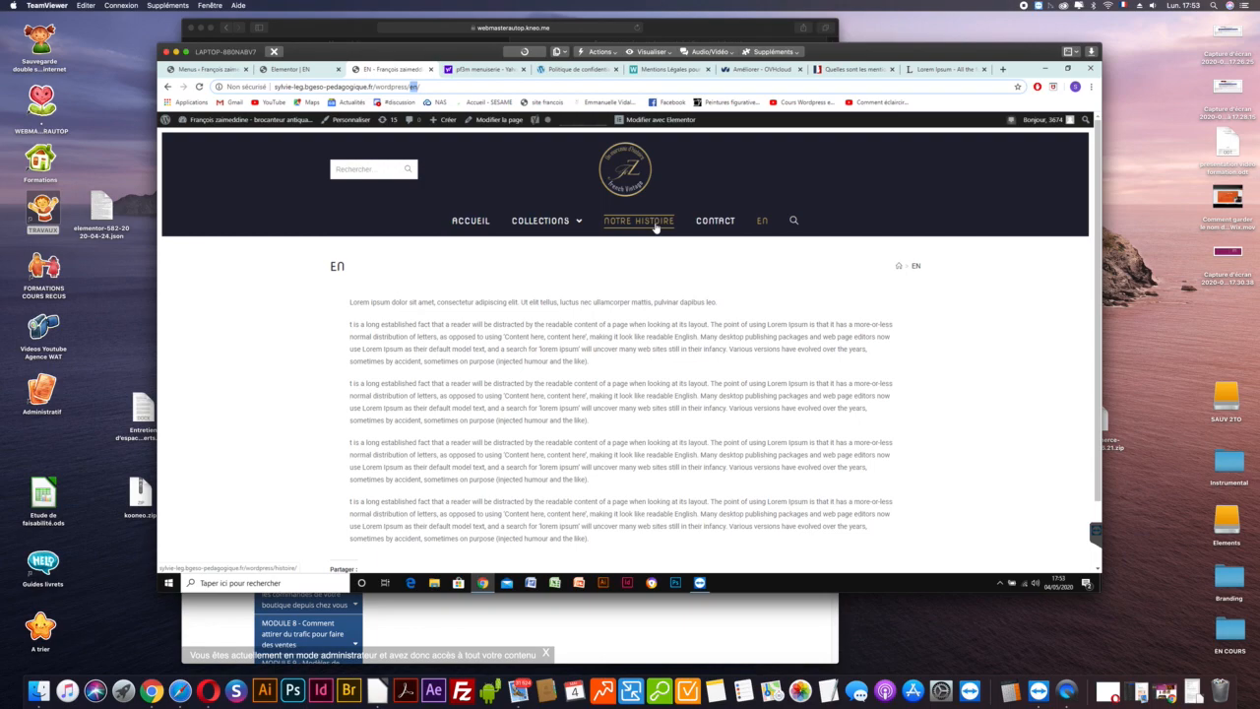
Open google.fr in a new tab and try to search for "google my business".
{"action": "left_click", "coordinate": [217, 71]}
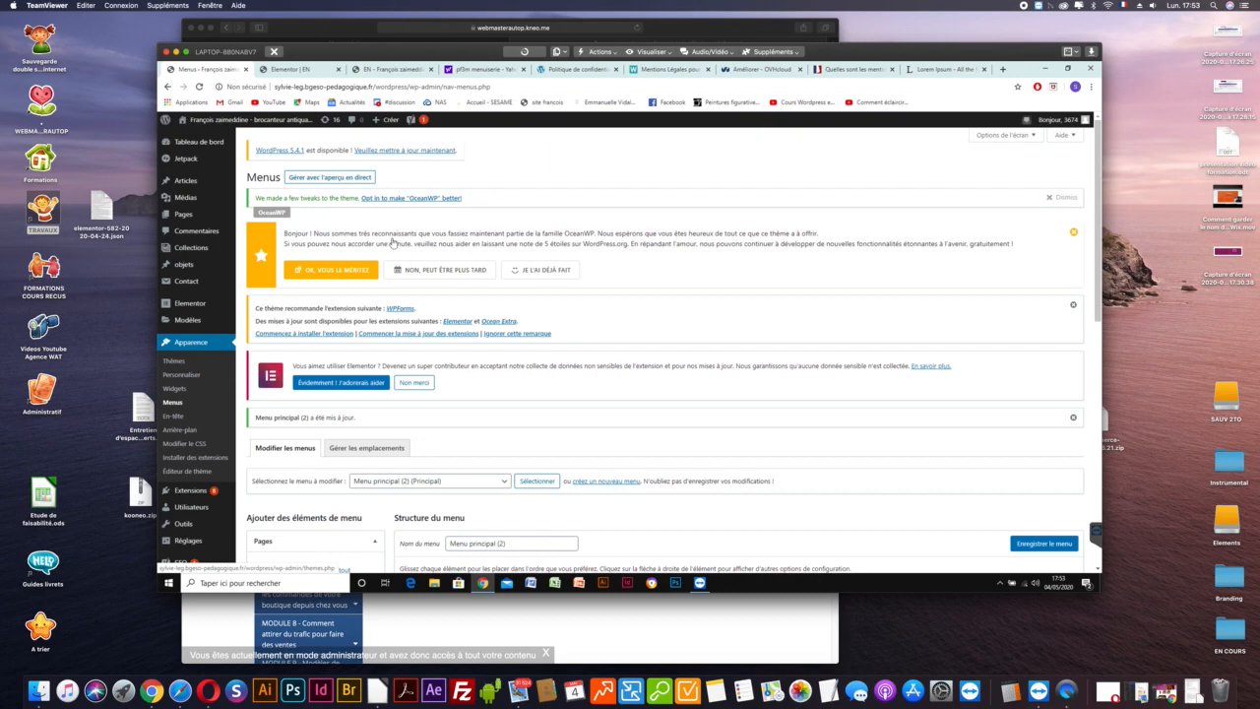
{"action": "key", "text": "ctrl+t"}
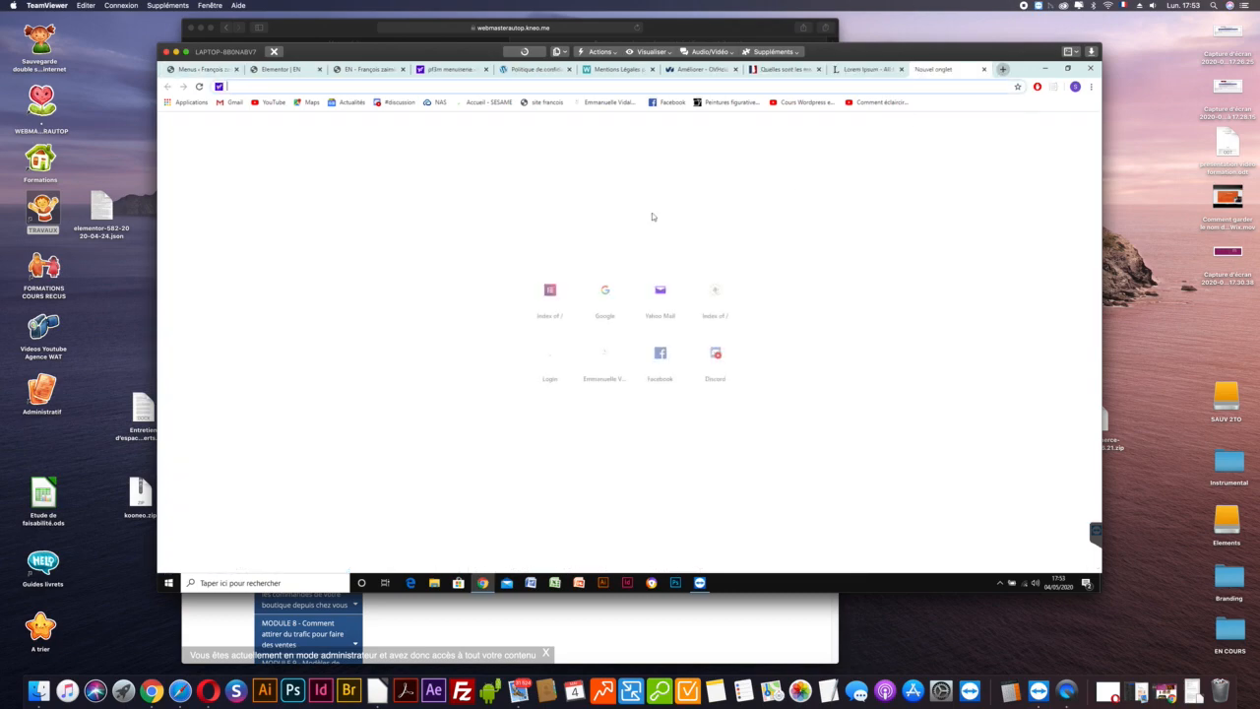
{"action": "type", "text": "google.fr"}
{"action": "key", "text": "Return"}
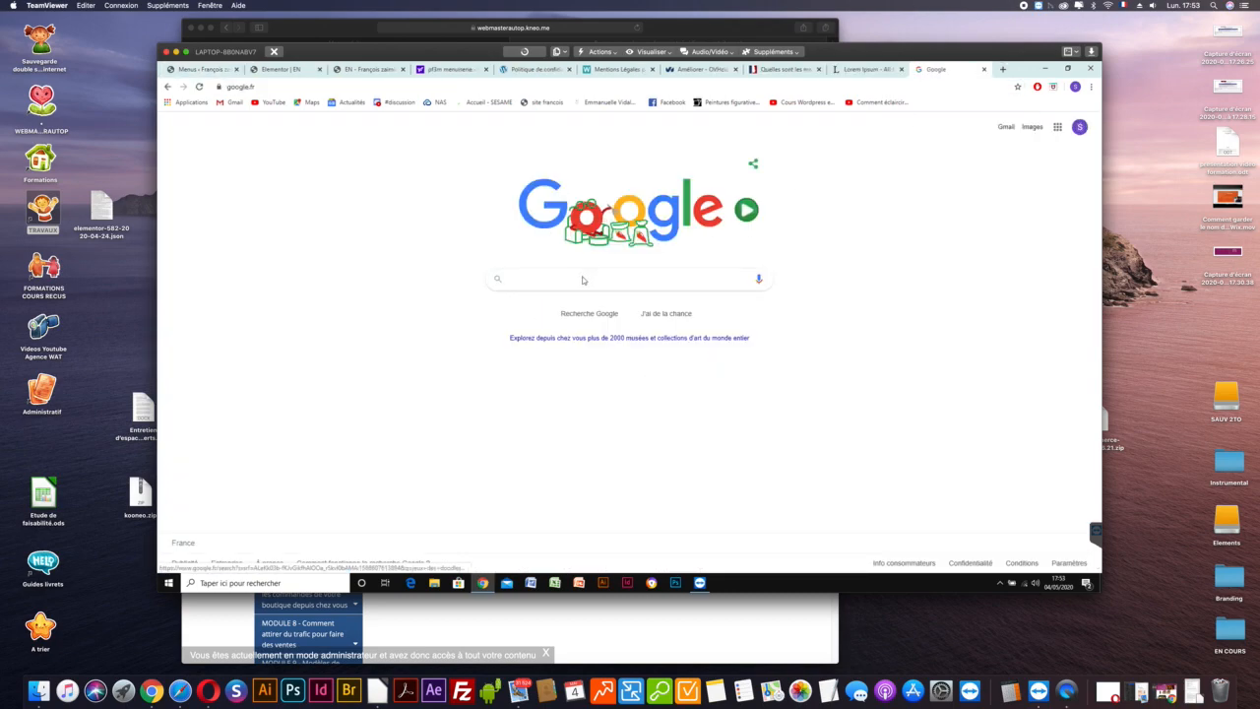
{"action": "left_click", "coordinate": [581, 279]}
{"action": "type", "text": "google"}
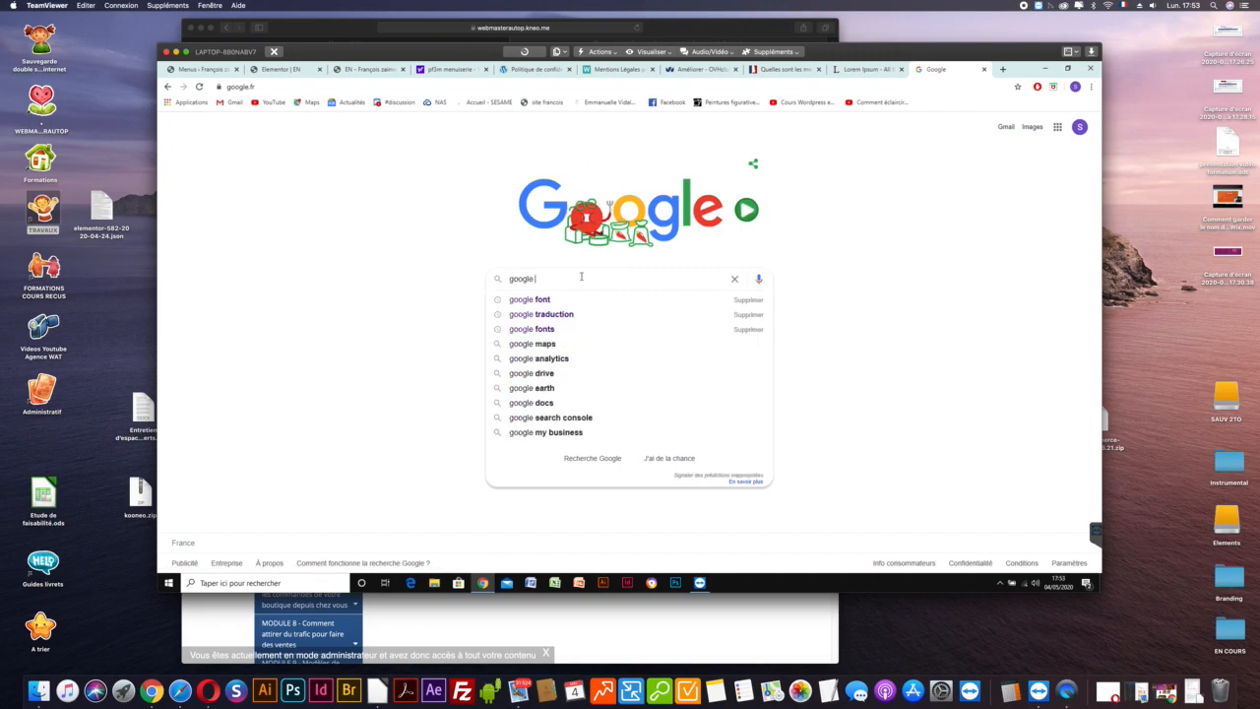
{"action": "key", "text": "Up"}
{"action": "key", "text": "Return"}
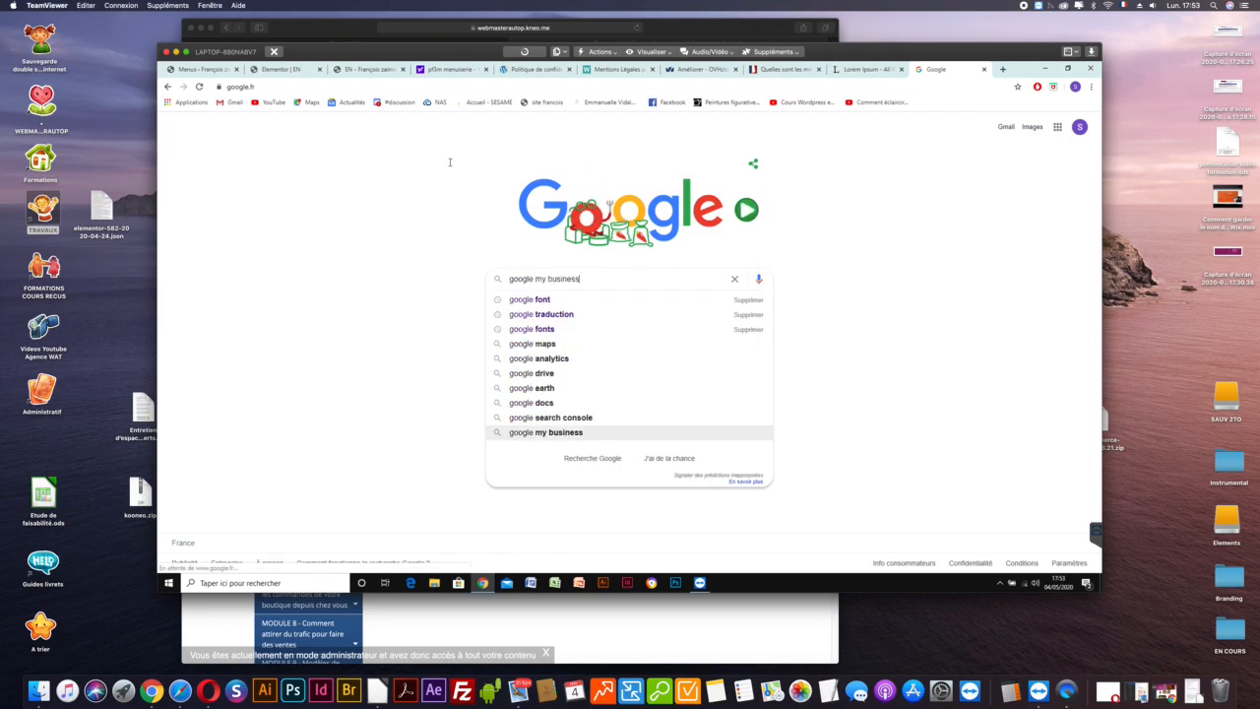
Return to the WordPress dashboard and open the page for adding new plugins.
{"action": "left_click", "coordinate": [205, 70]}
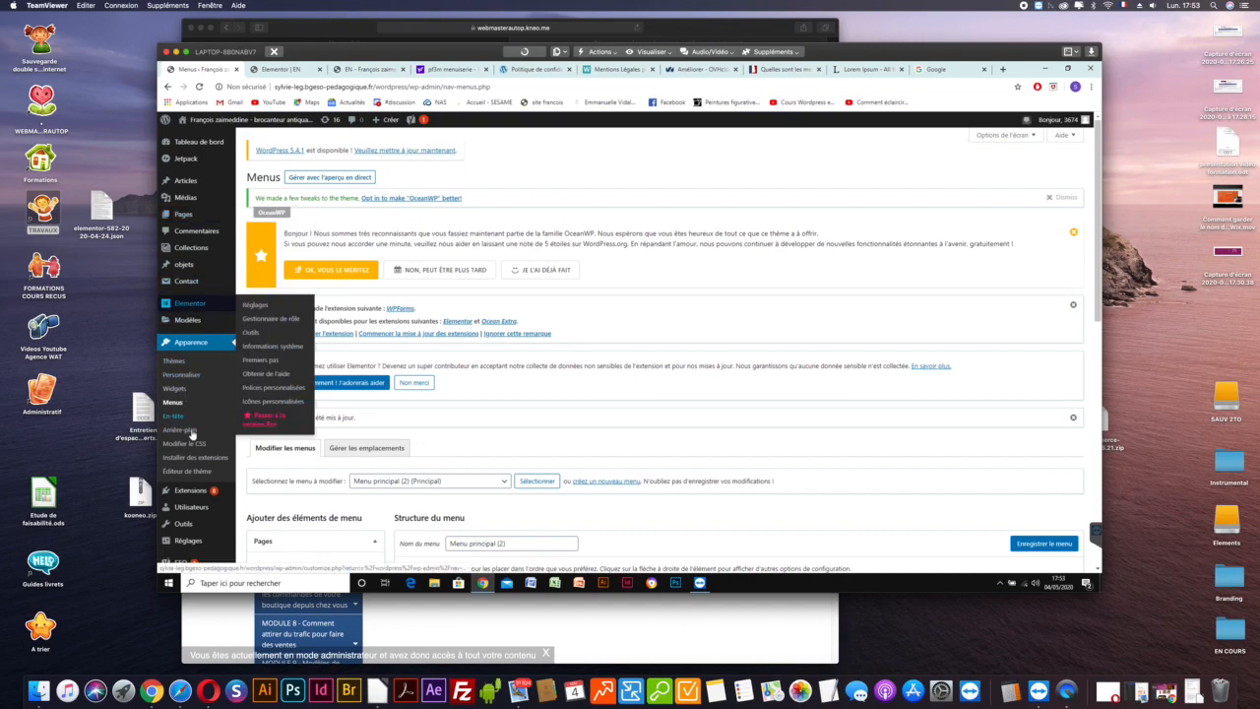
{"action": "scroll", "coordinate": [192, 433], "scroll_direction": "down", "scroll_amount": 2}
{"action": "mouse_move", "coordinate": [193, 412]}
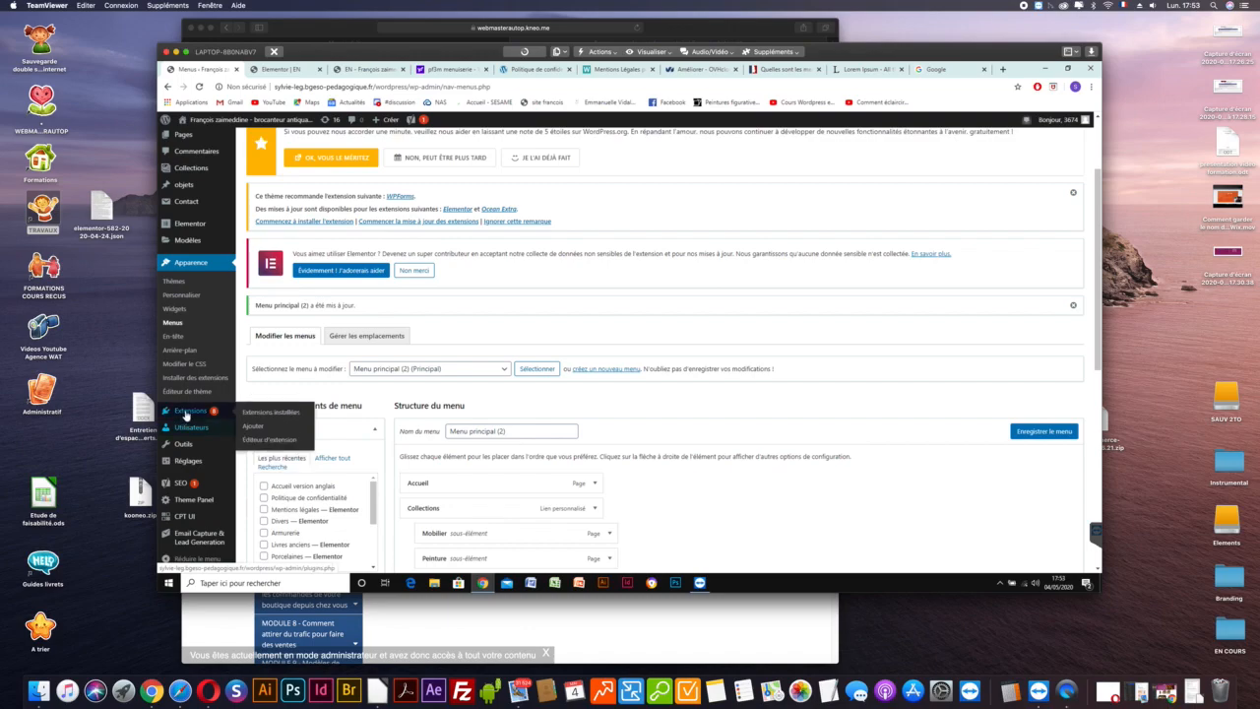
{"action": "left_click", "coordinate": [254, 426]}
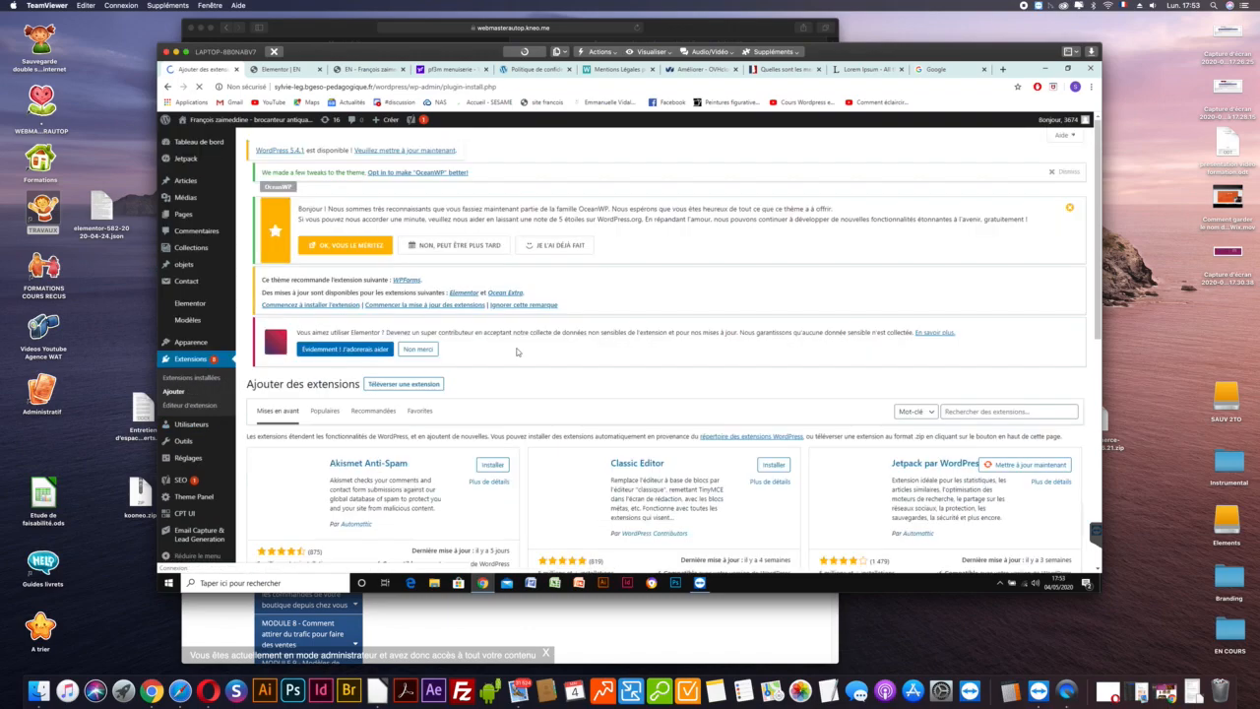
Search the WordPress plugin directory for "traduction".
{"action": "scroll", "coordinate": [748, 345], "scroll_direction": "down", "scroll_amount": 2}
{"action": "left_click", "coordinate": [981, 316]}
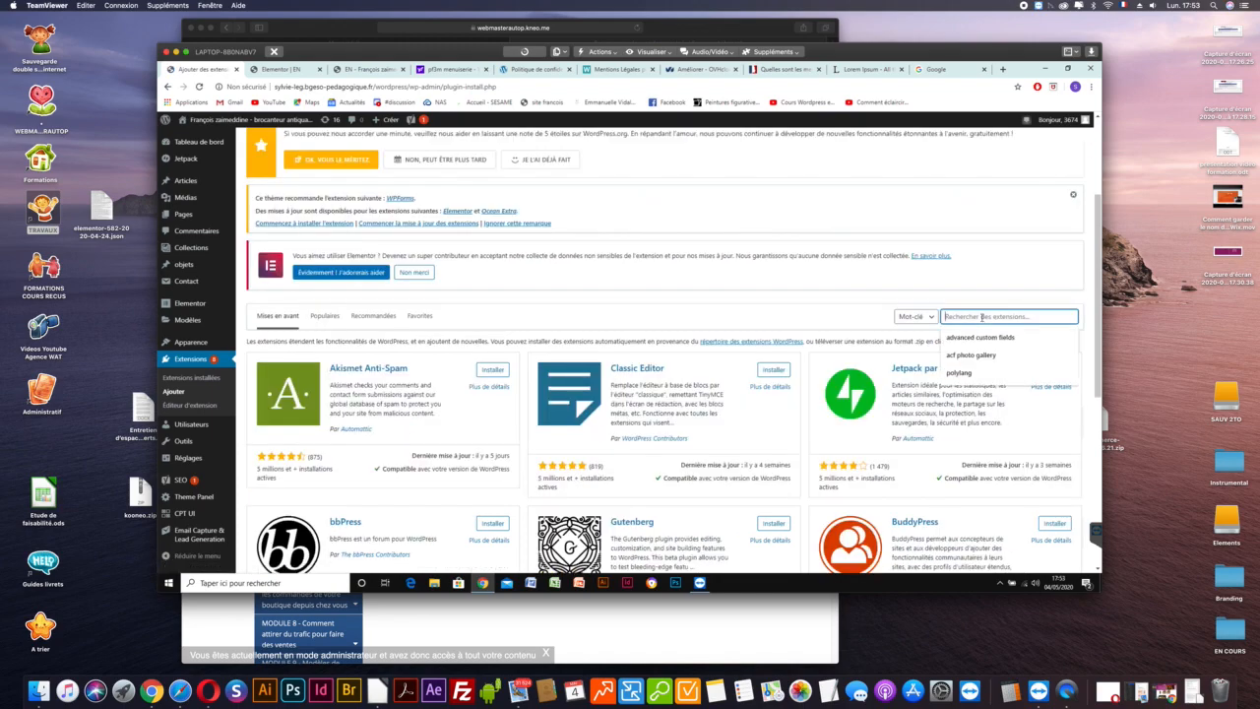
{"action": "type", "text": "tra"}
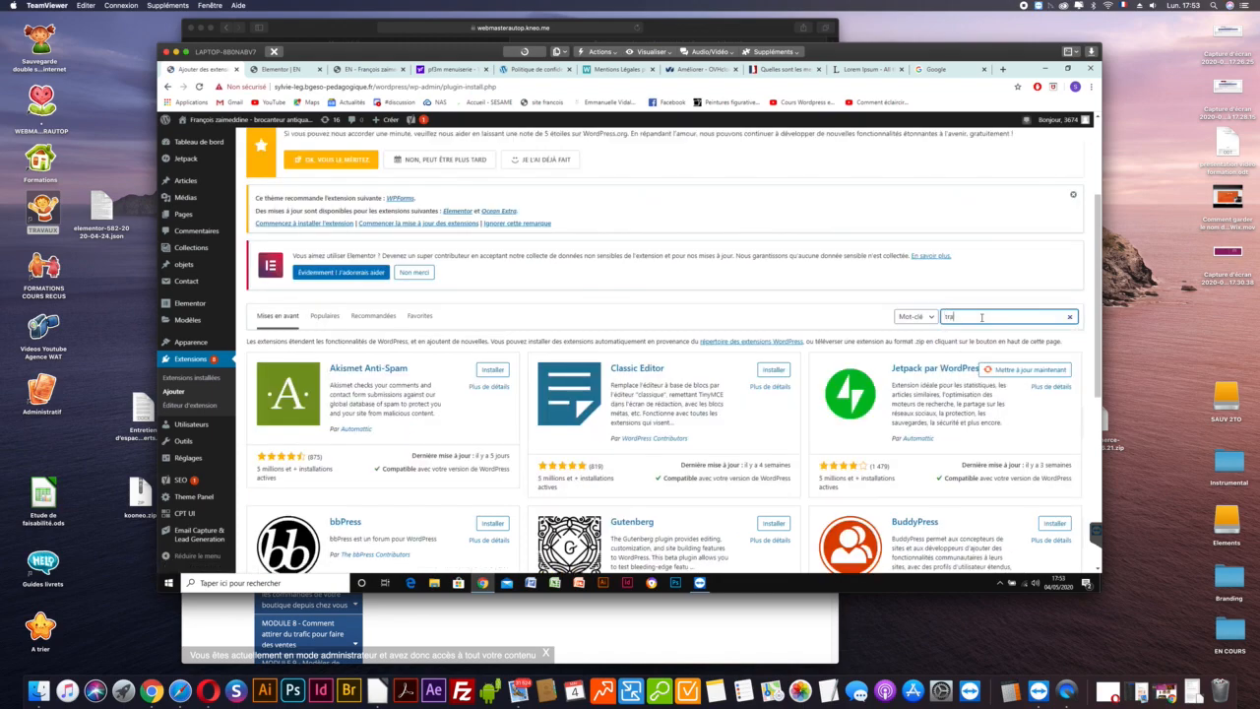
{"action": "type", "text": "coduct"}
{"action": "type", "text": "ino"}
{"action": "type", "text": "on"}
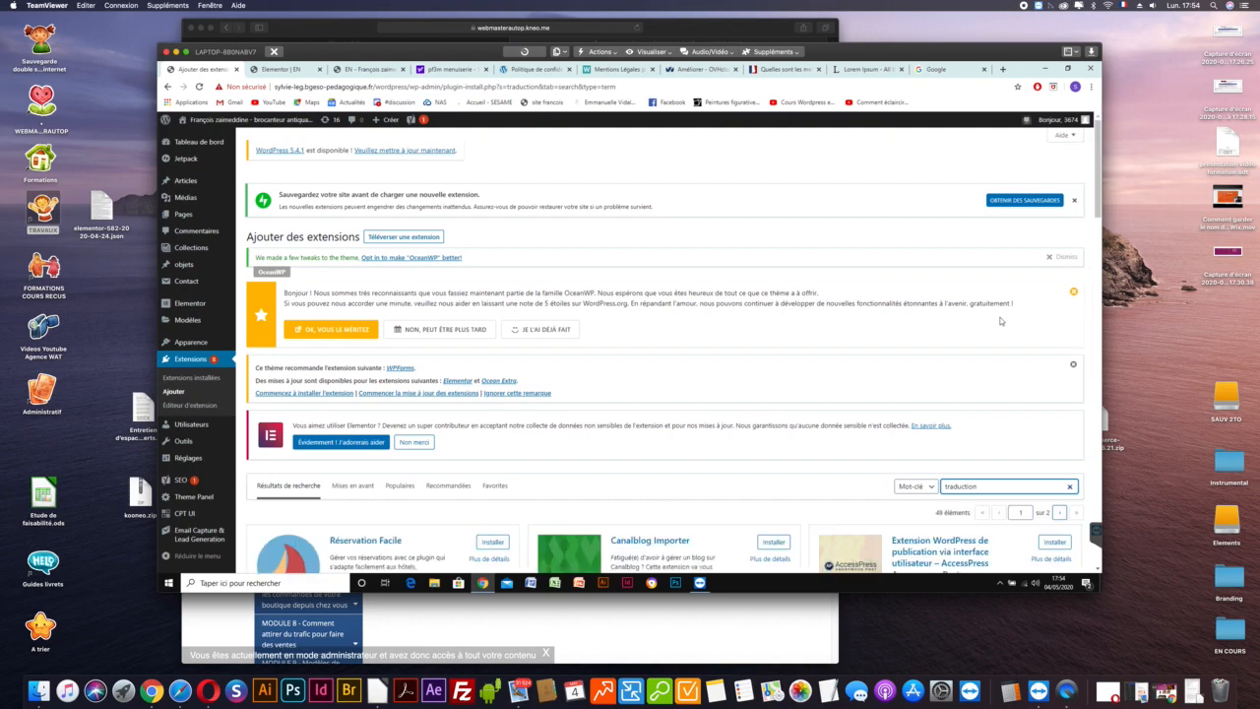
Examine the plugin search results for an extension that can translate the site.
{"action": "scroll", "coordinate": [983, 317], "scroll_direction": "down", "scroll_amount": 5}
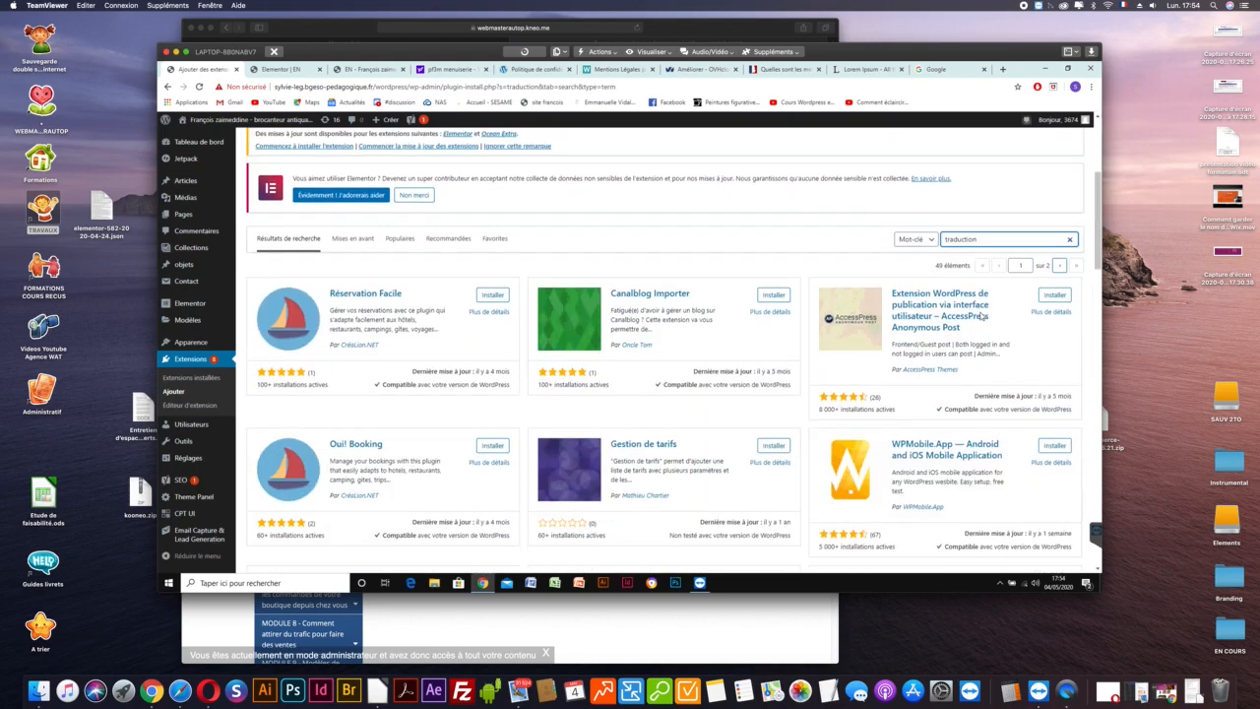
{"action": "scroll", "coordinate": [982, 317], "scroll_direction": "down", "scroll_amount": 3}
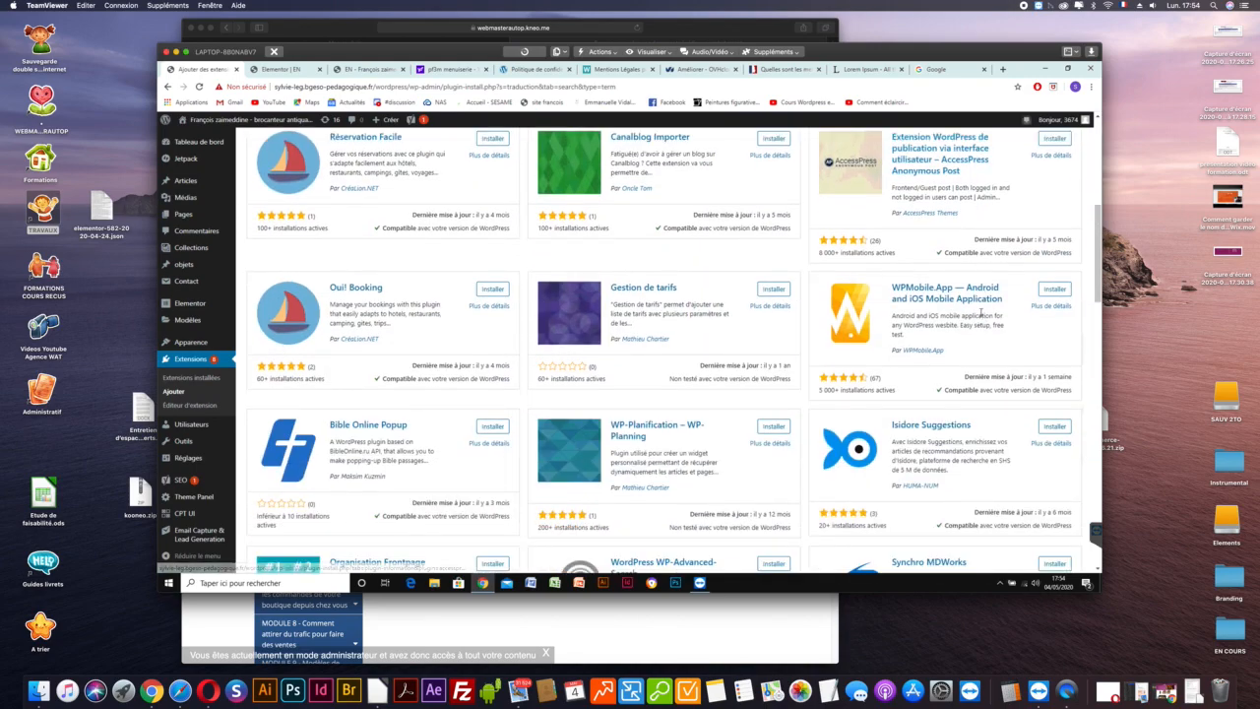
{"action": "scroll", "coordinate": [981, 316], "scroll_direction": "down", "scroll_amount": 3}
{"action": "scroll", "coordinate": [981, 316], "scroll_direction": "down", "scroll_amount": 2}
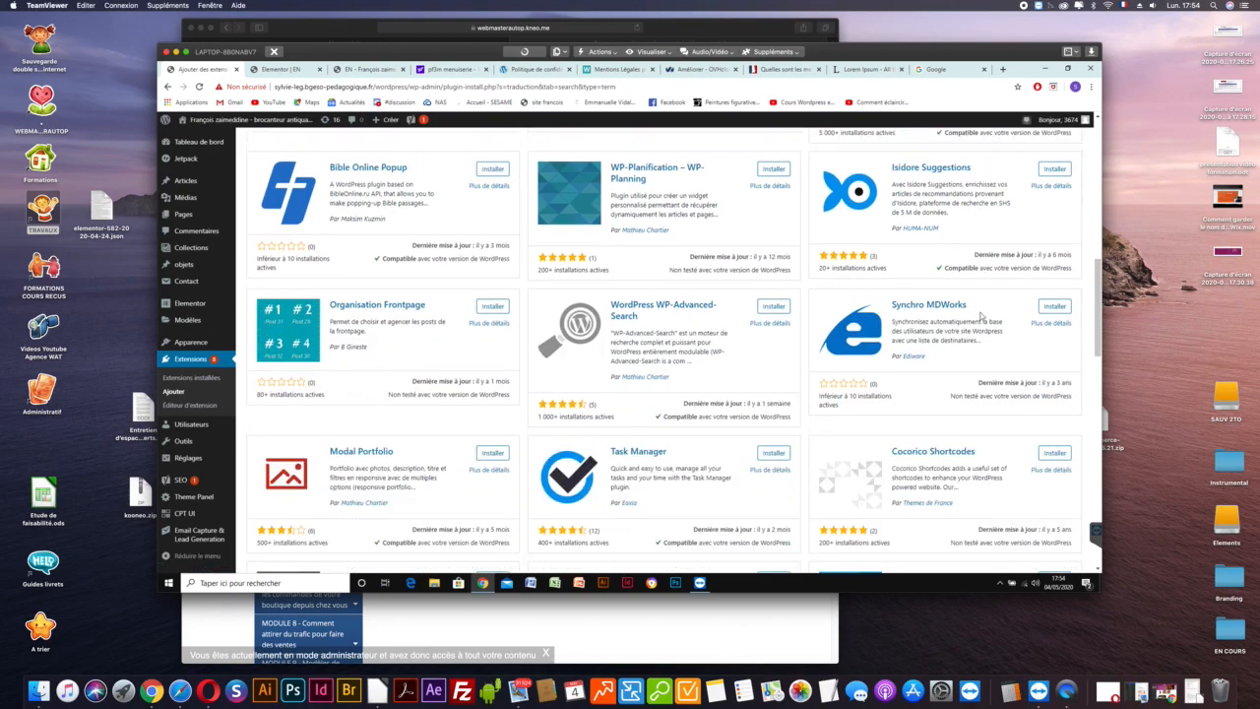
{"action": "scroll", "coordinate": [981, 316], "scroll_direction": "down", "scroll_amount": 2}
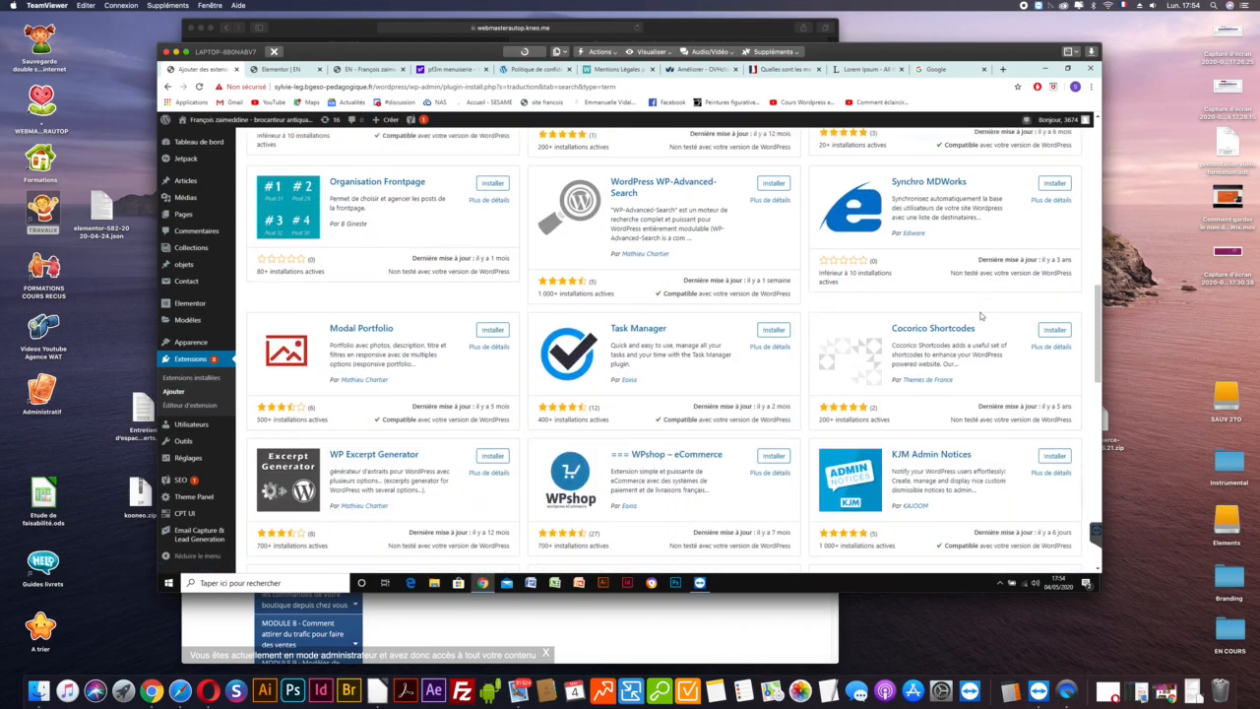
{"action": "scroll", "coordinate": [980, 316], "scroll_direction": "down", "scroll_amount": 4}
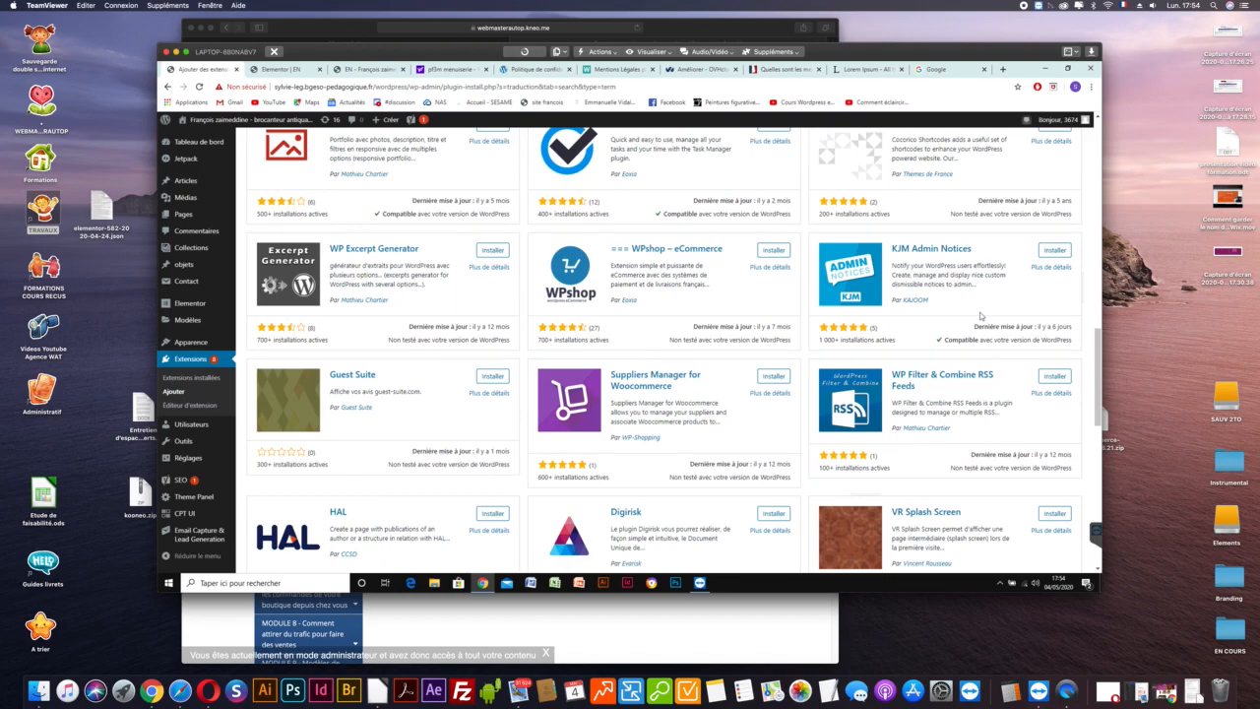
{"action": "scroll", "coordinate": [980, 316], "scroll_direction": "up", "scroll_amount": 20}
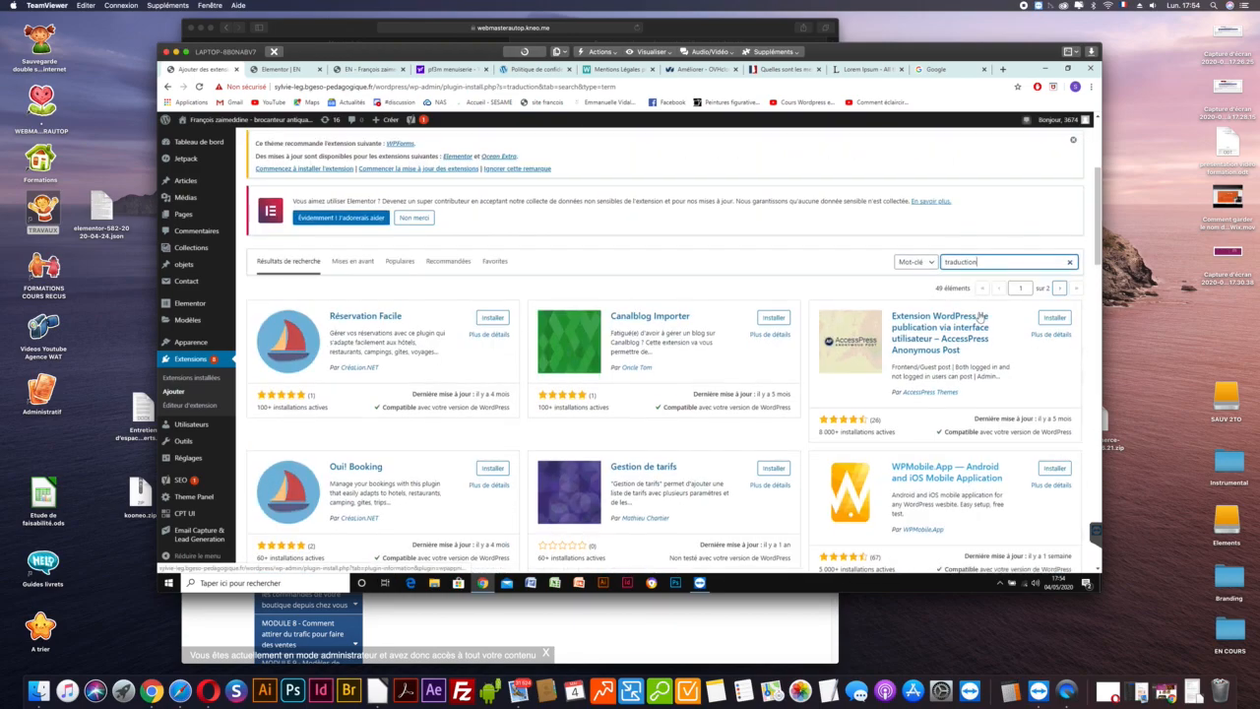
{"action": "scroll", "coordinate": [978, 312], "scroll_direction": "down", "scroll_amount": 3}
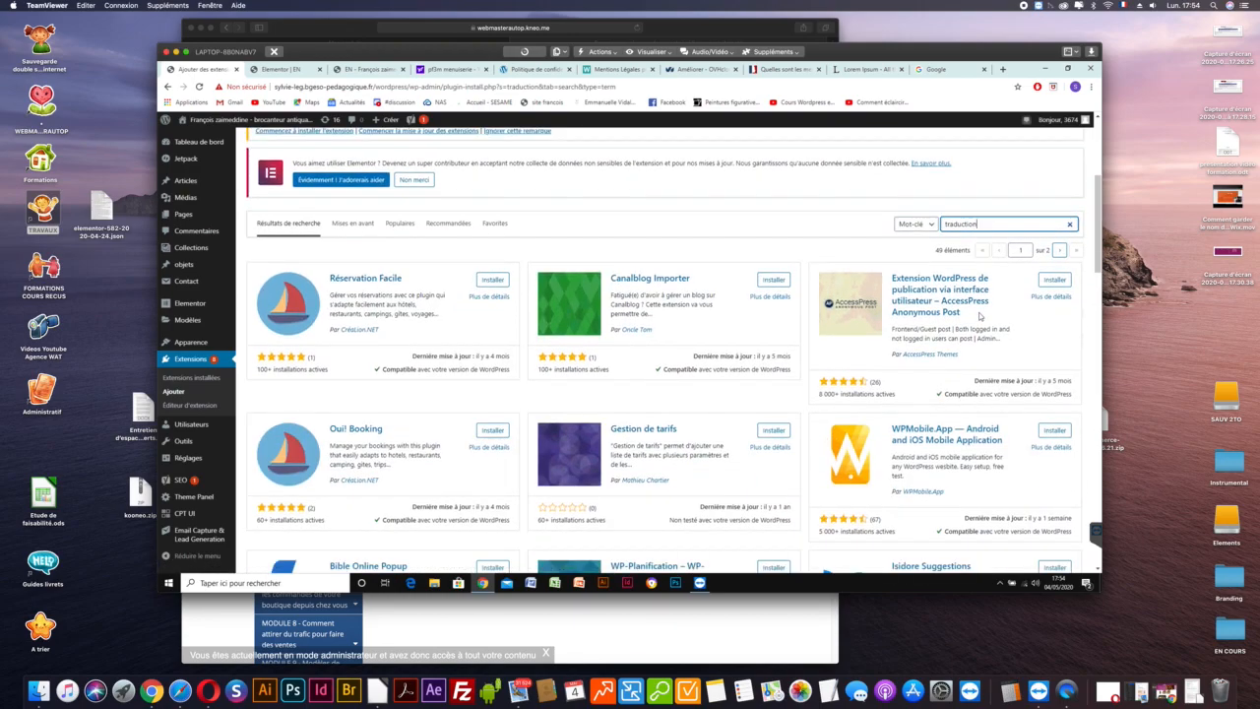
Search the WordPress plugin directory for "google" and look through the results for a translation extension.
{"action": "type", "text": "google"}
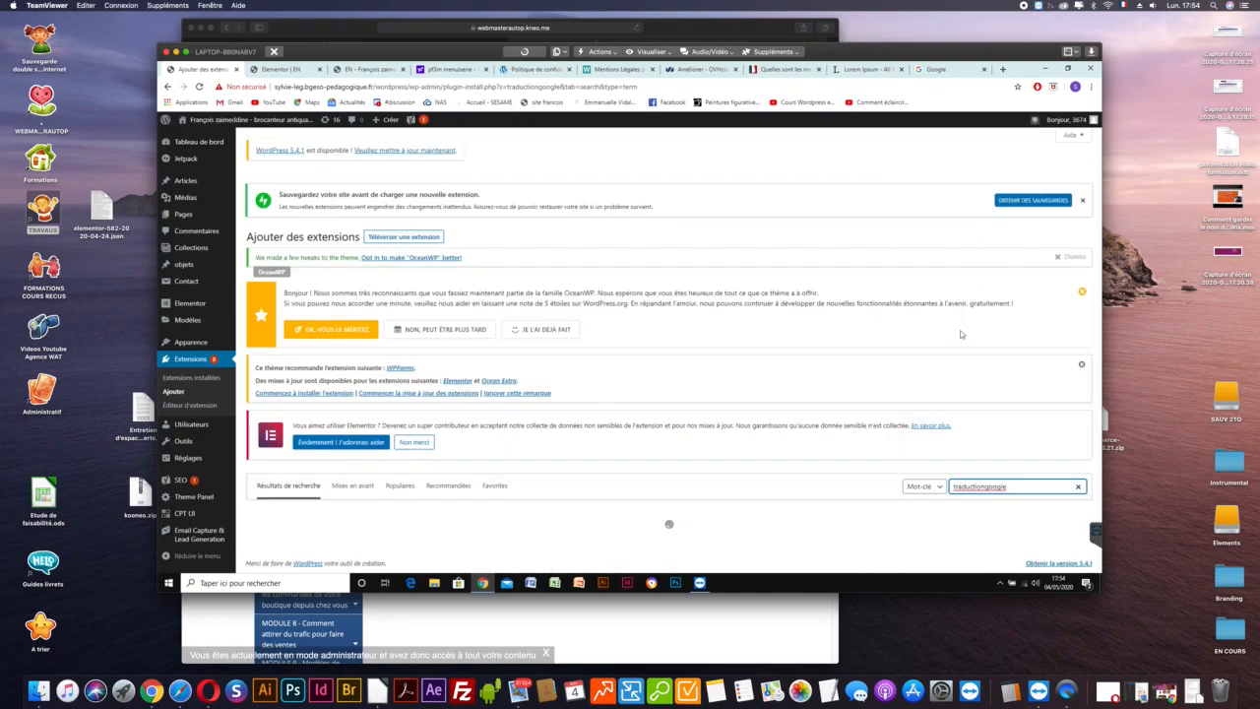
{"action": "left_click_drag", "start_coordinate": [972, 486], "coordinate": [943, 486]}
{"action": "key", "text": "BackSpace"}
{"action": "scroll", "coordinate": [876, 352], "scroll_direction": "down", "scroll_amount": 3}
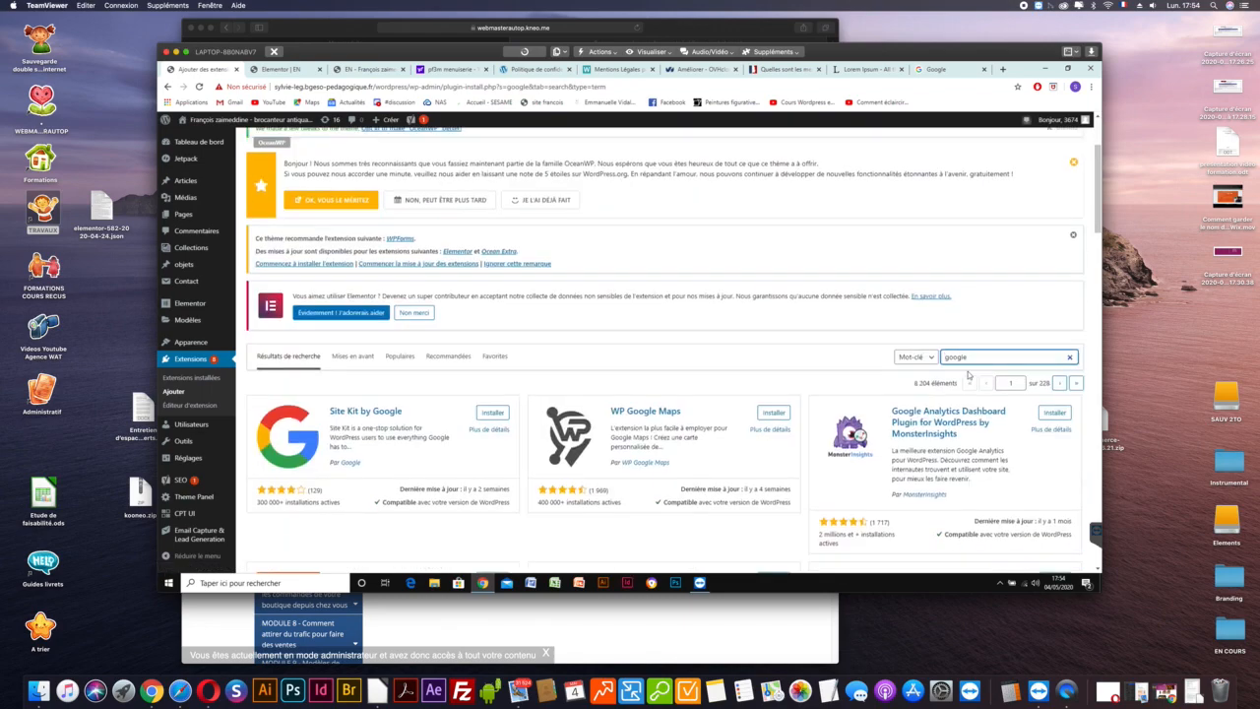
{"action": "scroll", "coordinate": [876, 353], "scroll_direction": "down", "scroll_amount": 2}
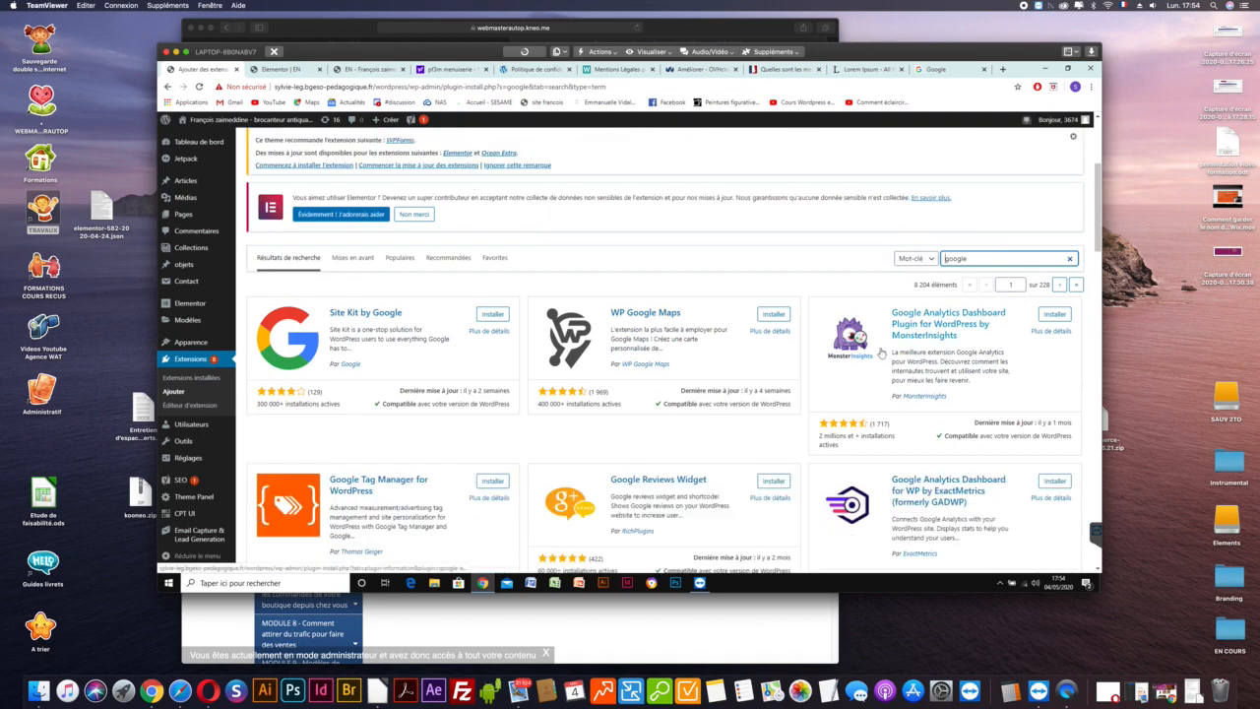
{"action": "scroll", "coordinate": [738, 351], "scroll_direction": "down", "scroll_amount": 3}
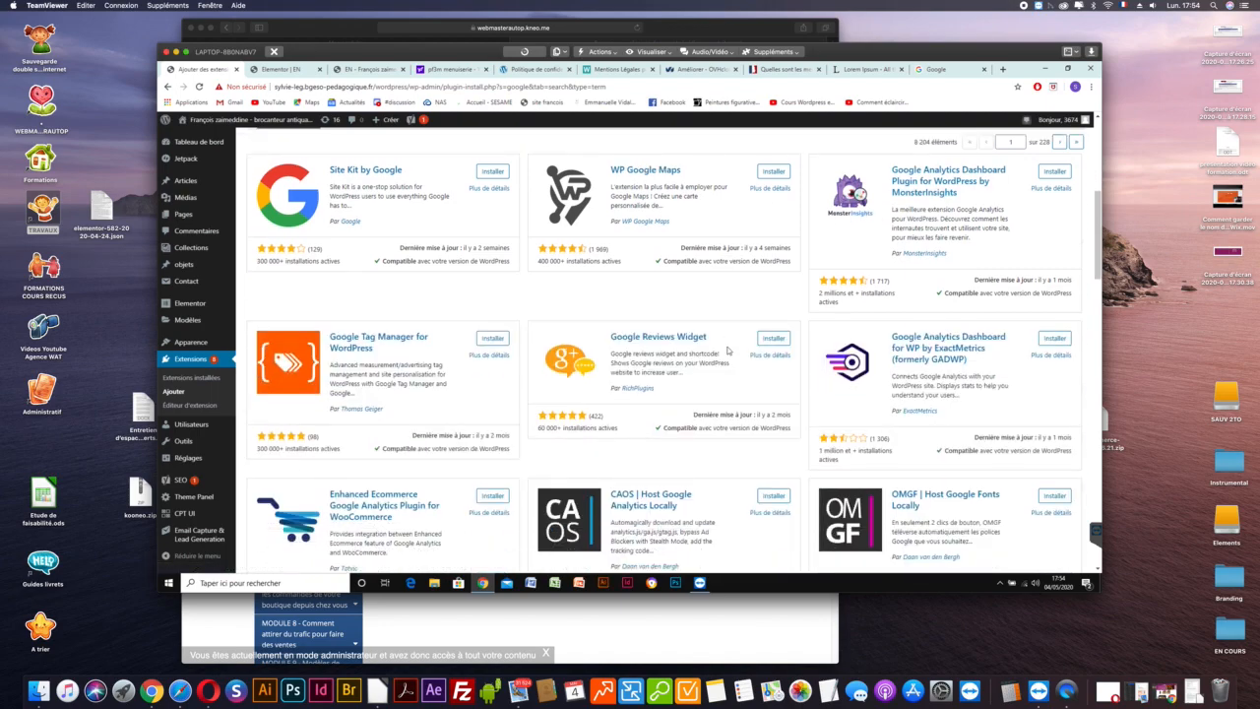
{"action": "scroll", "coordinate": [727, 349], "scroll_direction": "down", "scroll_amount": 2}
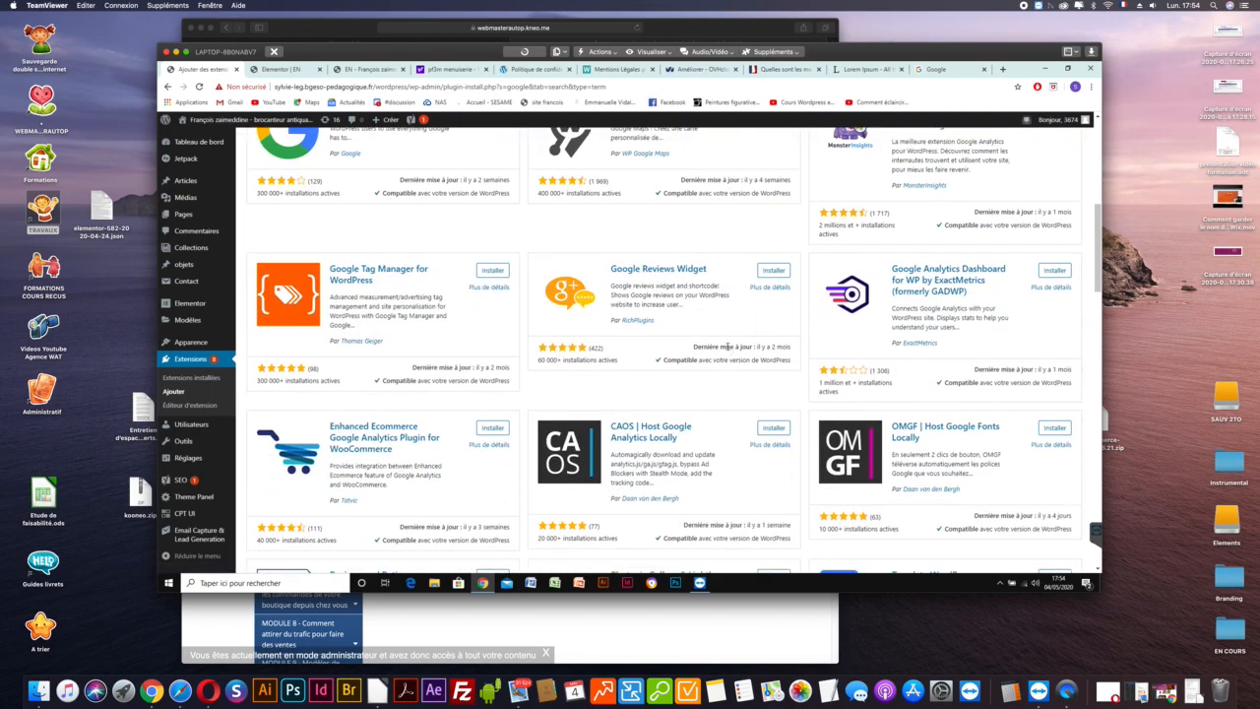
{"action": "scroll", "coordinate": [727, 347], "scroll_direction": "up", "scroll_amount": 8}
{"action": "left_click_drag", "start_coordinate": [978, 388], "coordinate": [935, 392]}
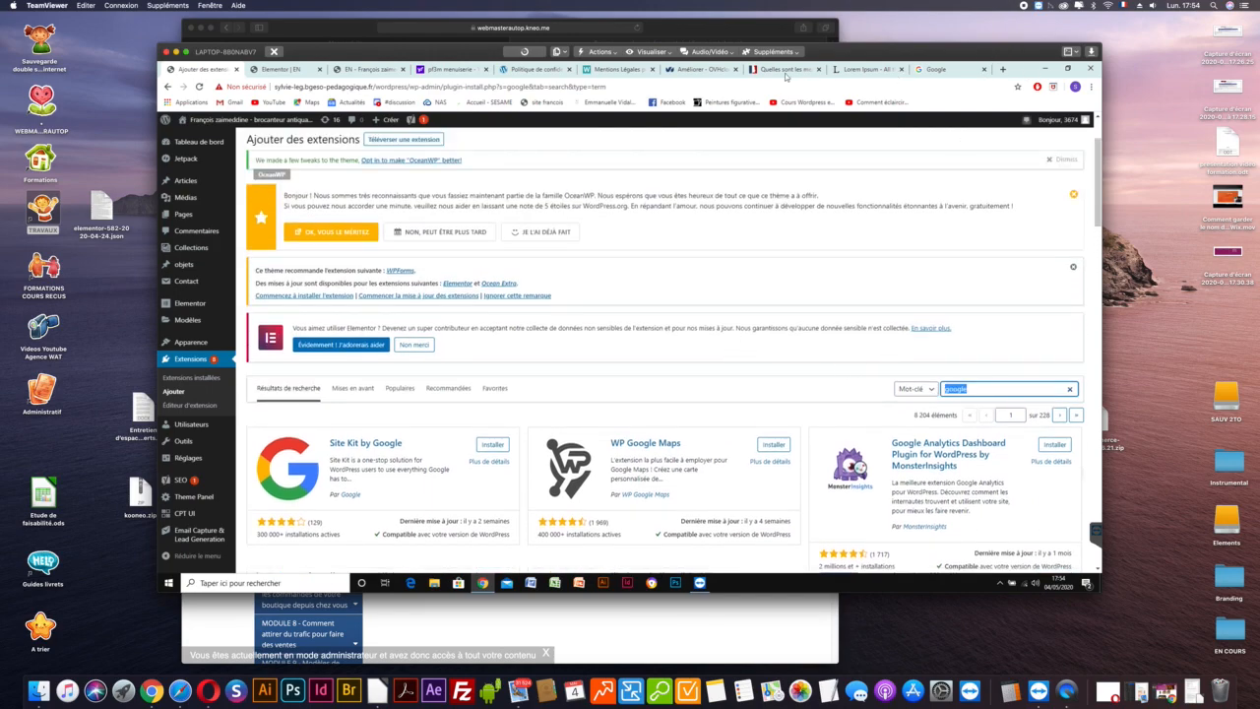
Search Google for "plugin traduction wordpress" and highlight GTranslate in the featured list of best translation plugins.
{"action": "left_click", "coordinate": [935, 68]}
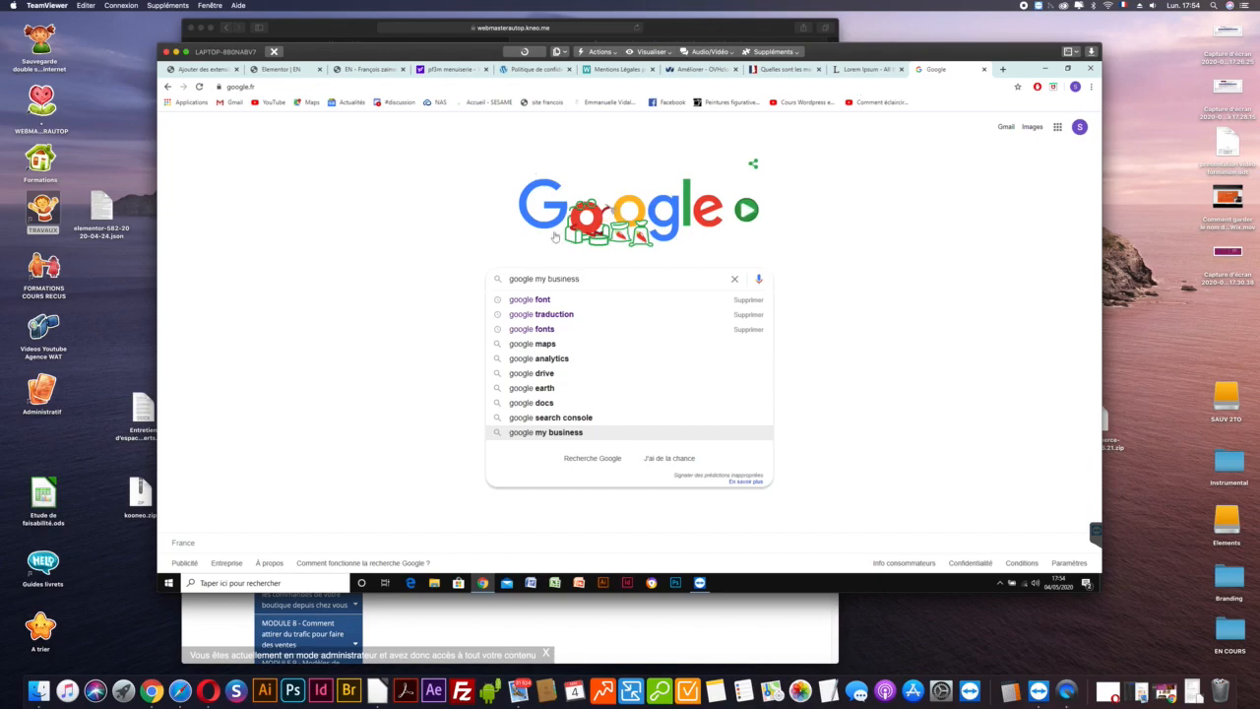
{"action": "triple_click", "coordinate": [544, 277]}
{"action": "type", "text": "plugin traduction word"}
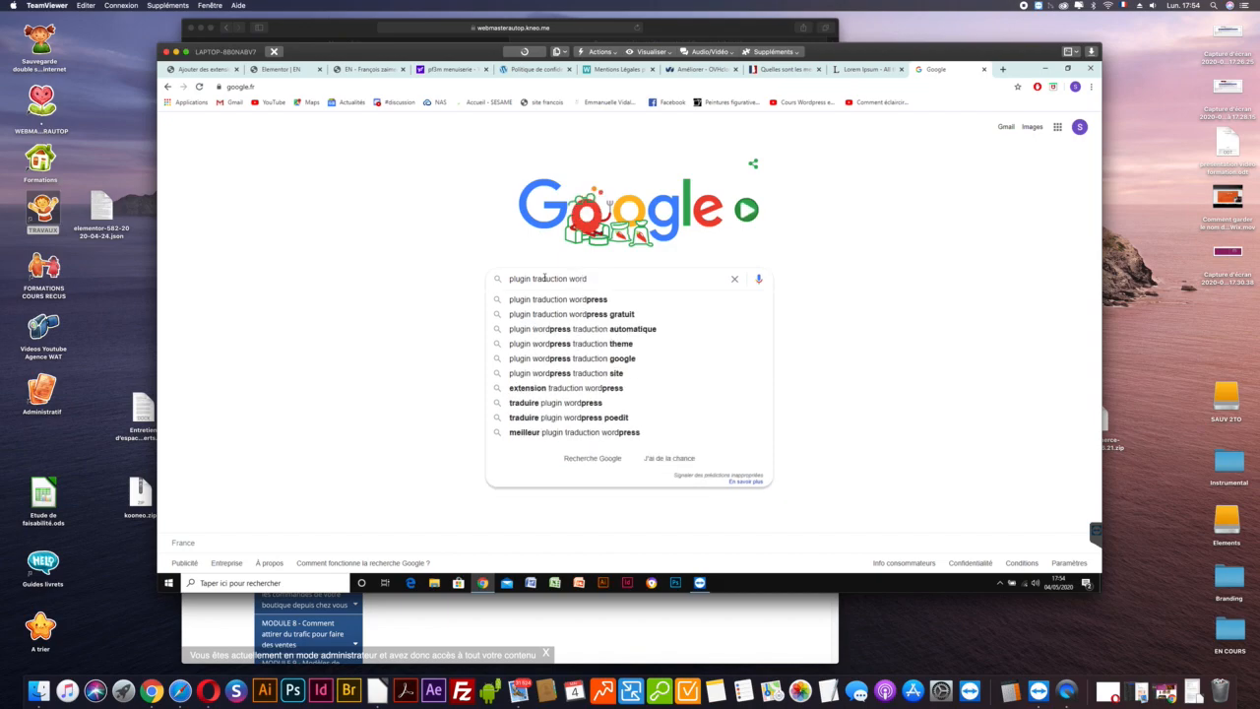
{"action": "key", "text": "Down"}
{"action": "key", "text": "Return"}
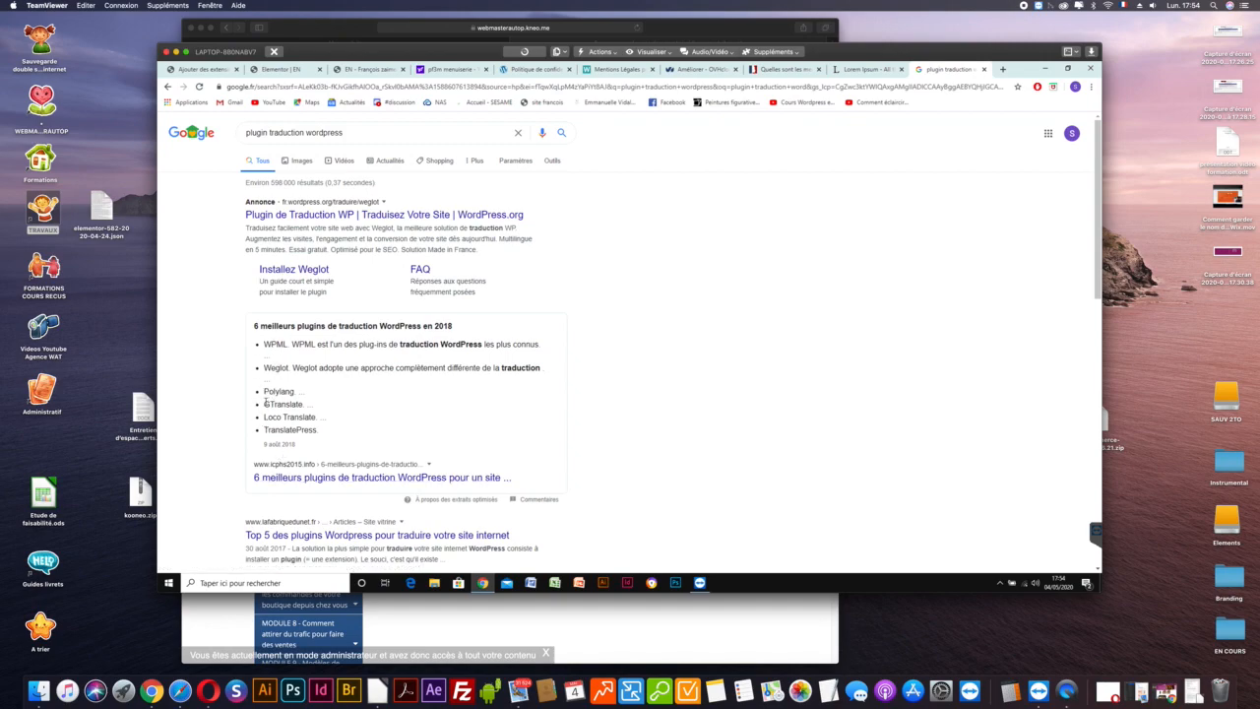
{"action": "left_click_drag", "start_coordinate": [264, 404], "coordinate": [306, 405]}
{"action": "left_click", "coordinate": [301, 404]}
{"action": "double_click", "coordinate": [264, 404]}
Return to the WordPress page for adding plugins and search the directory for "gtranslate".
{"action": "left_click", "coordinate": [198, 71]}
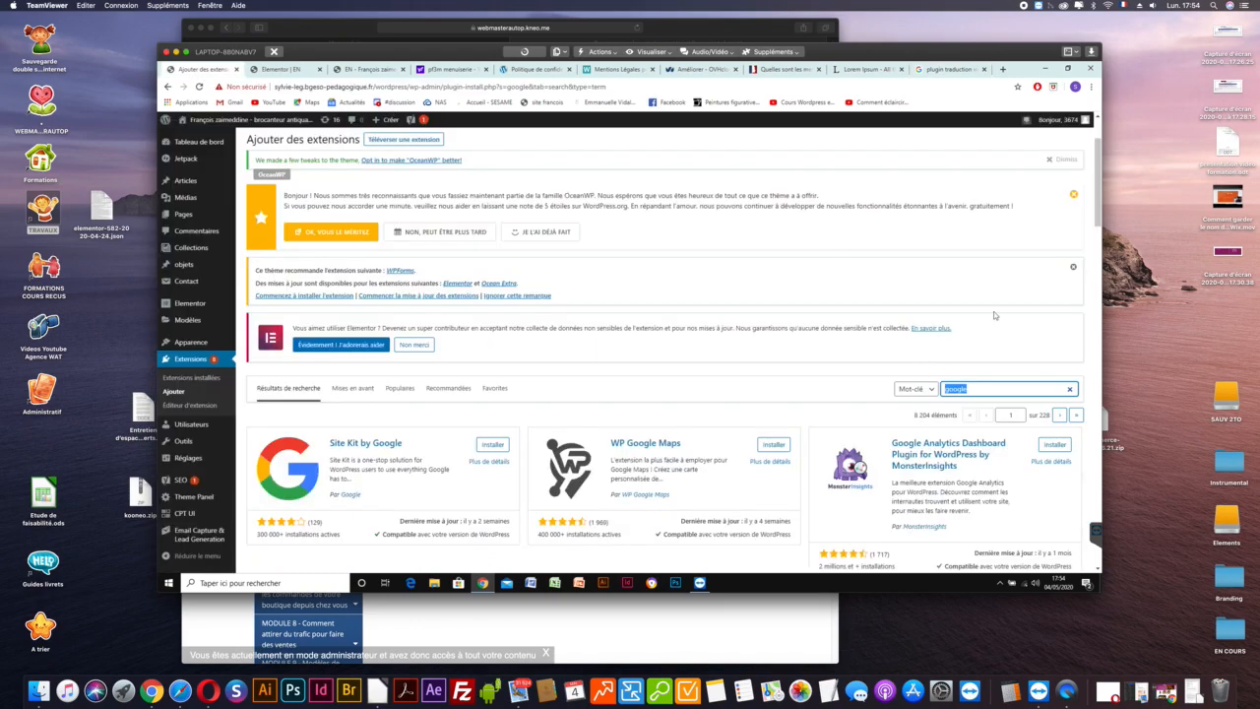
{"action": "left_click", "coordinate": [982, 387]}
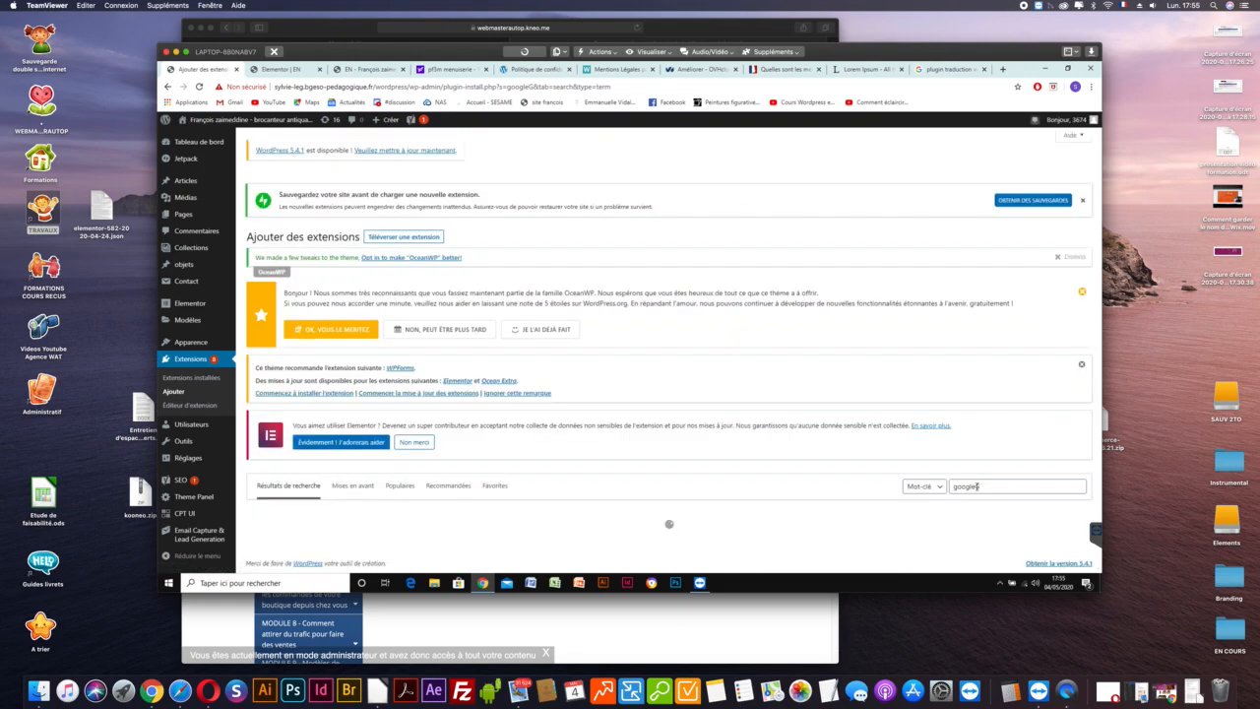
{"action": "left_click_drag", "start_coordinate": [982, 485], "coordinate": [914, 486]}
{"action": "type", "text": "ht"}
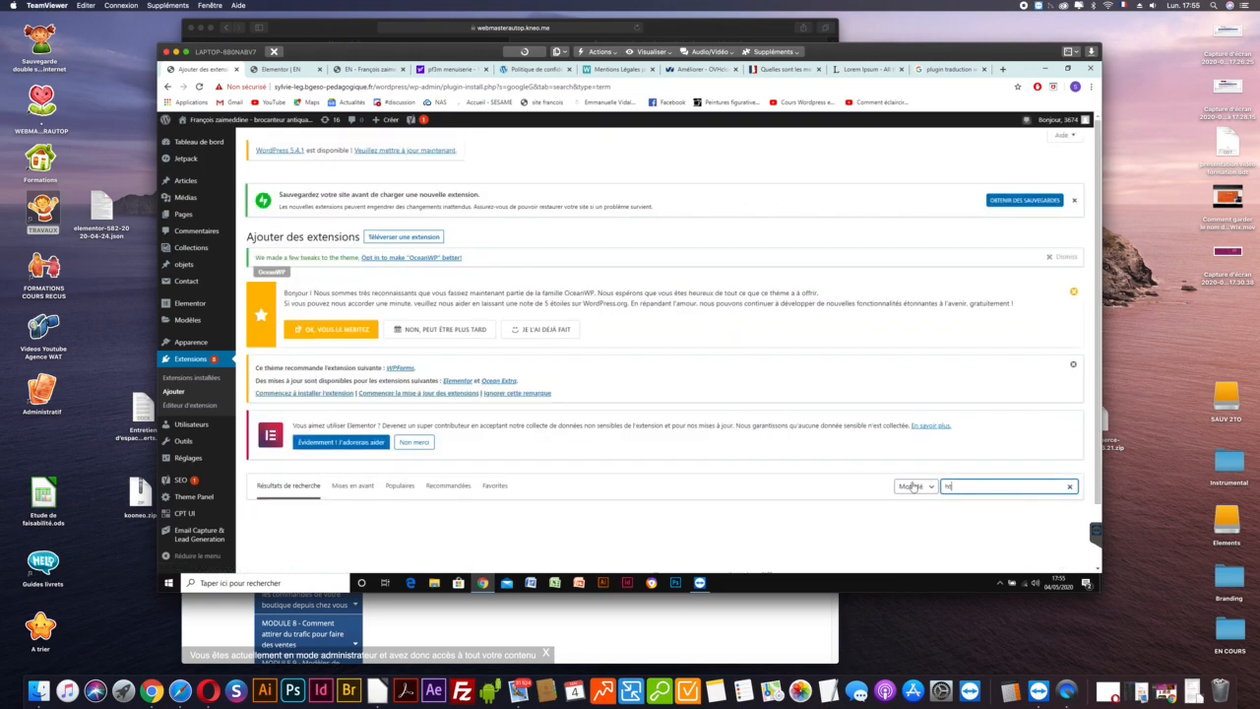
{"action": "key", "text": "BackSpace"}
{"action": "key", "text": "BackSpace"}
{"action": "type", "text": "gtranslate"}
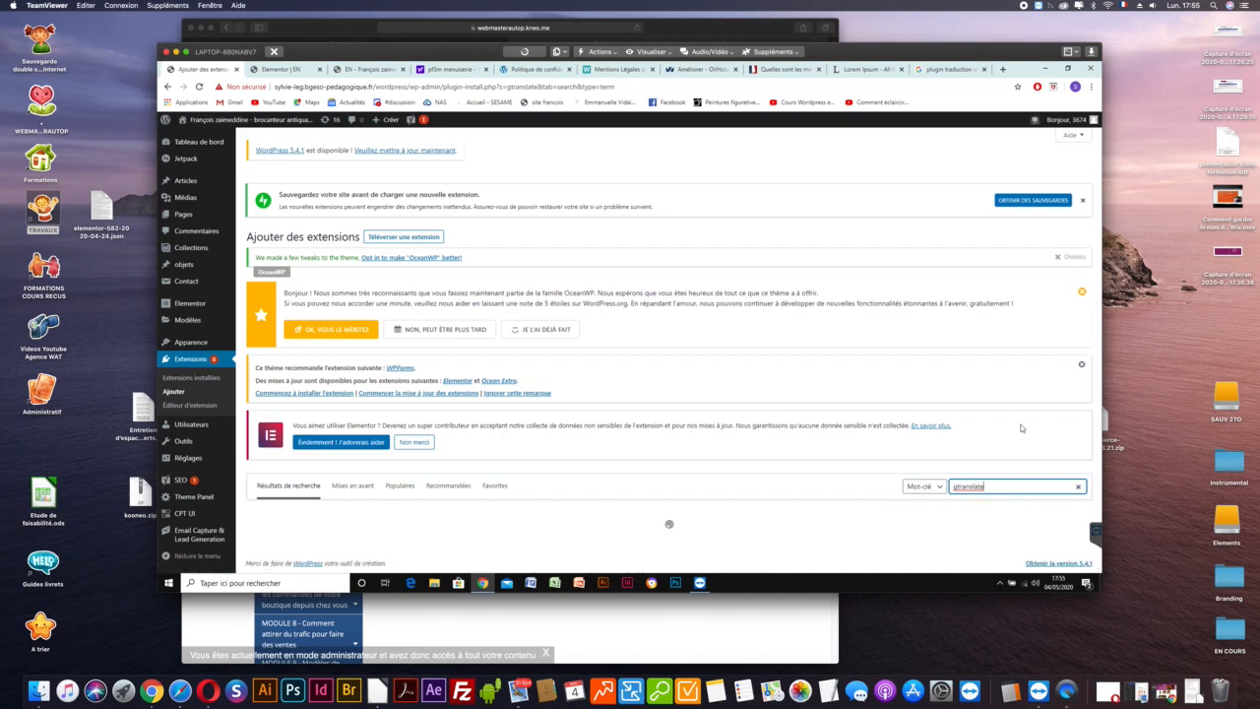
Install and activate the "Translate WordPress with GTranslate" plugin from the search results.
{"action": "scroll", "coordinate": [1020, 429], "scroll_direction": "down", "scroll_amount": 3}
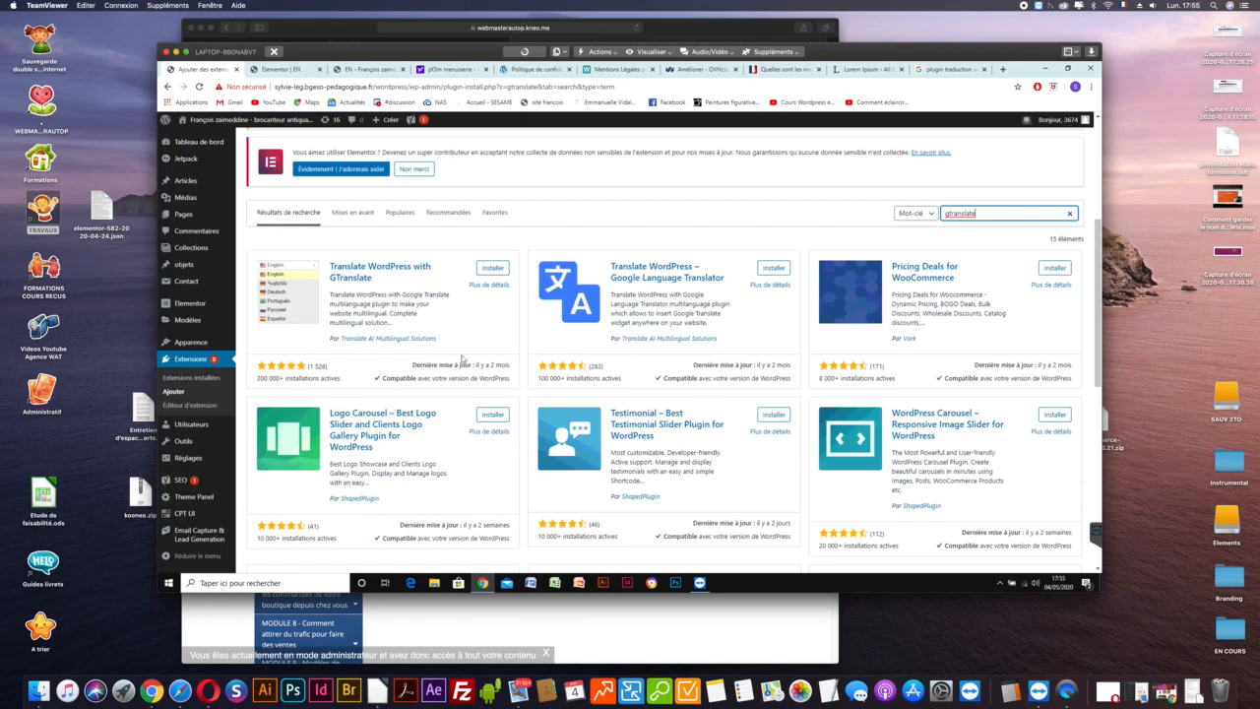
{"action": "scroll", "coordinate": [463, 364], "scroll_direction": "down", "scroll_amount": 3}
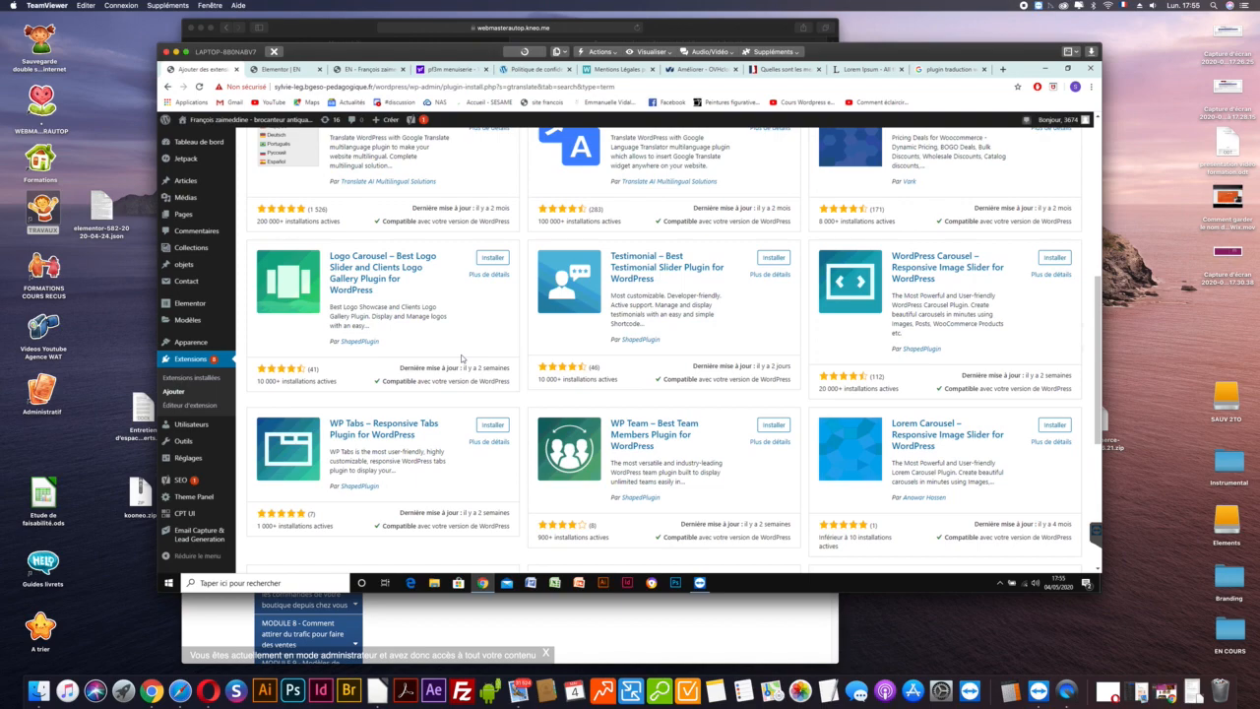
{"action": "scroll", "coordinate": [461, 359], "scroll_direction": "up", "scroll_amount": 3}
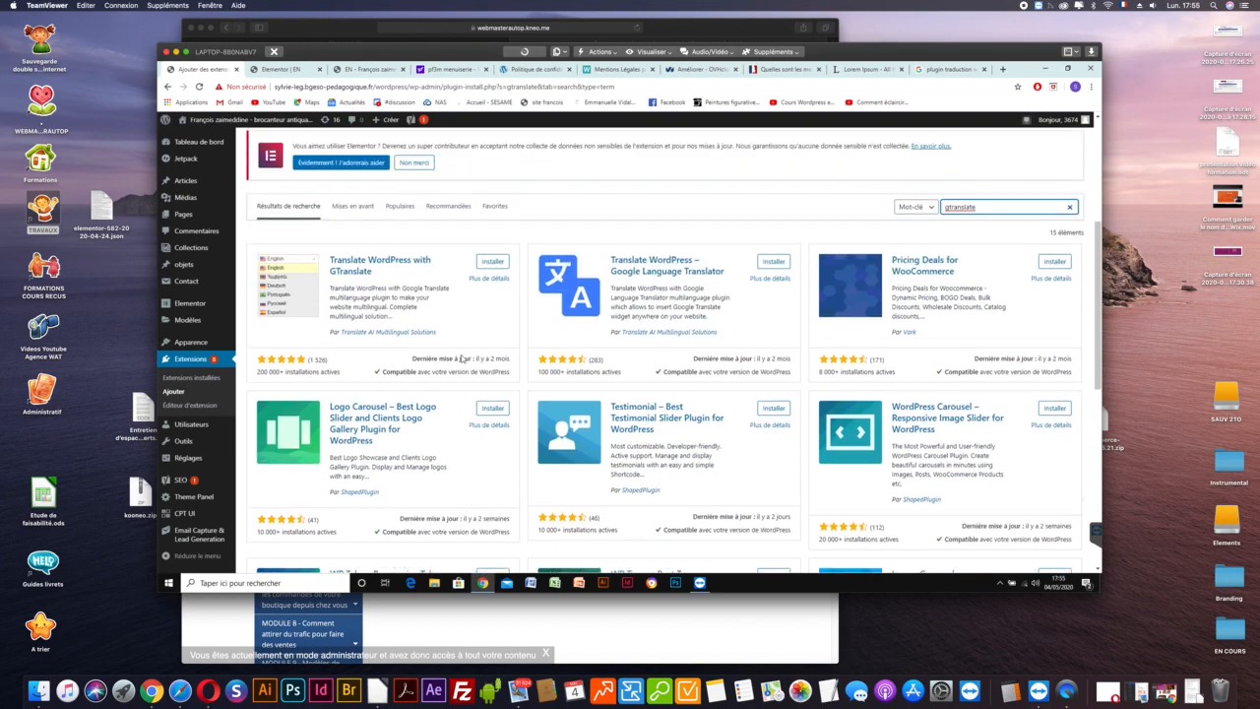
{"action": "left_click", "coordinate": [492, 263]}
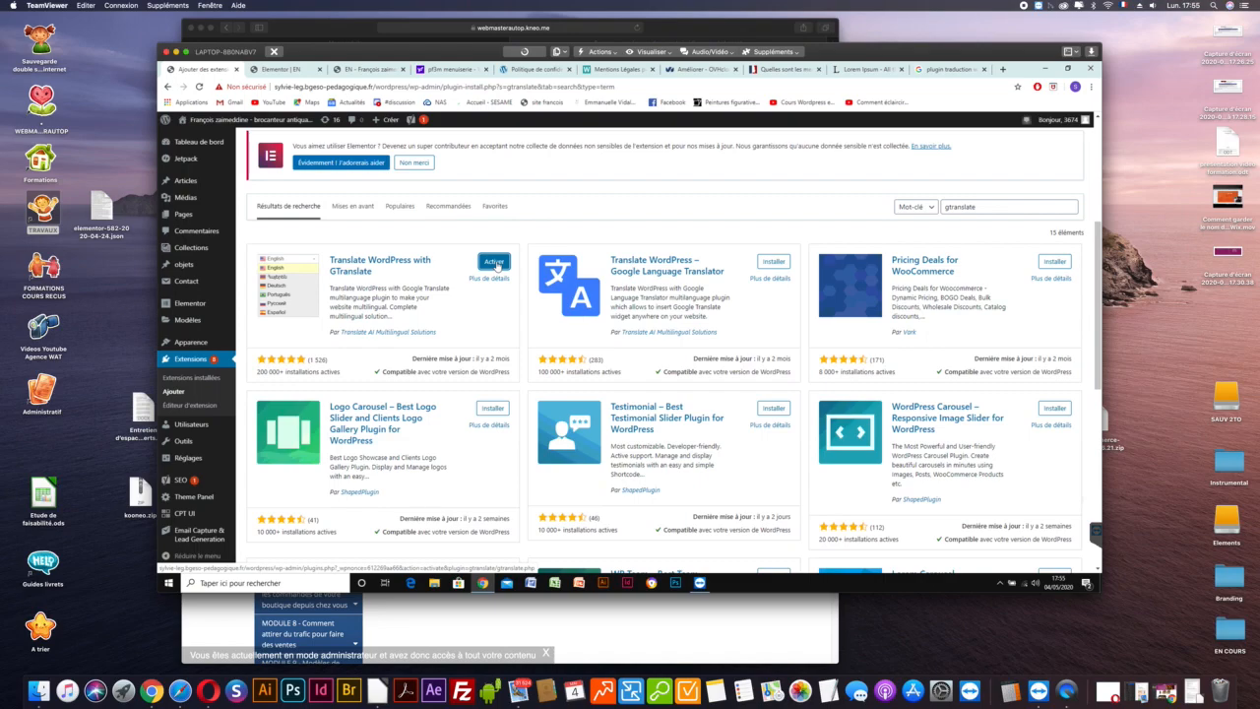
{"action": "left_click", "coordinate": [495, 263]}
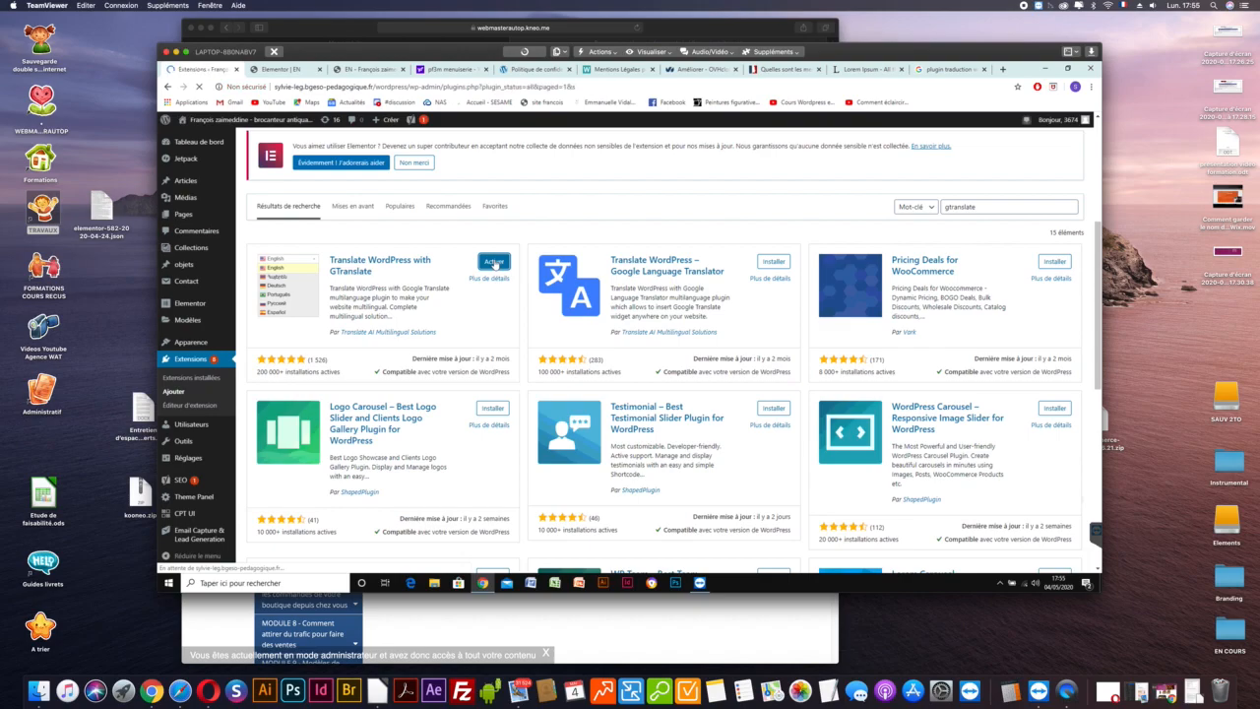
Find GTranslate among the installed plugins and open its settings.
{"action": "scroll", "coordinate": [495, 263], "scroll_direction": "down", "scroll_amount": 4}
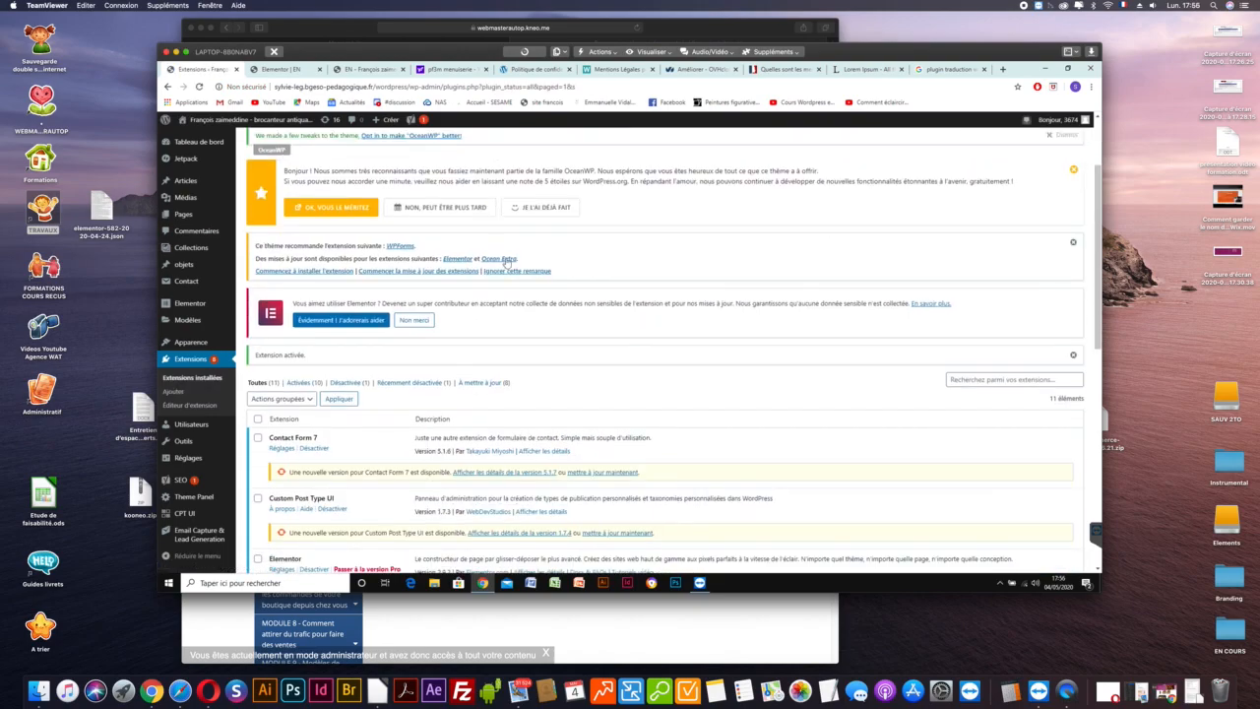
{"action": "scroll", "coordinate": [507, 261], "scroll_direction": "down", "scroll_amount": 2}
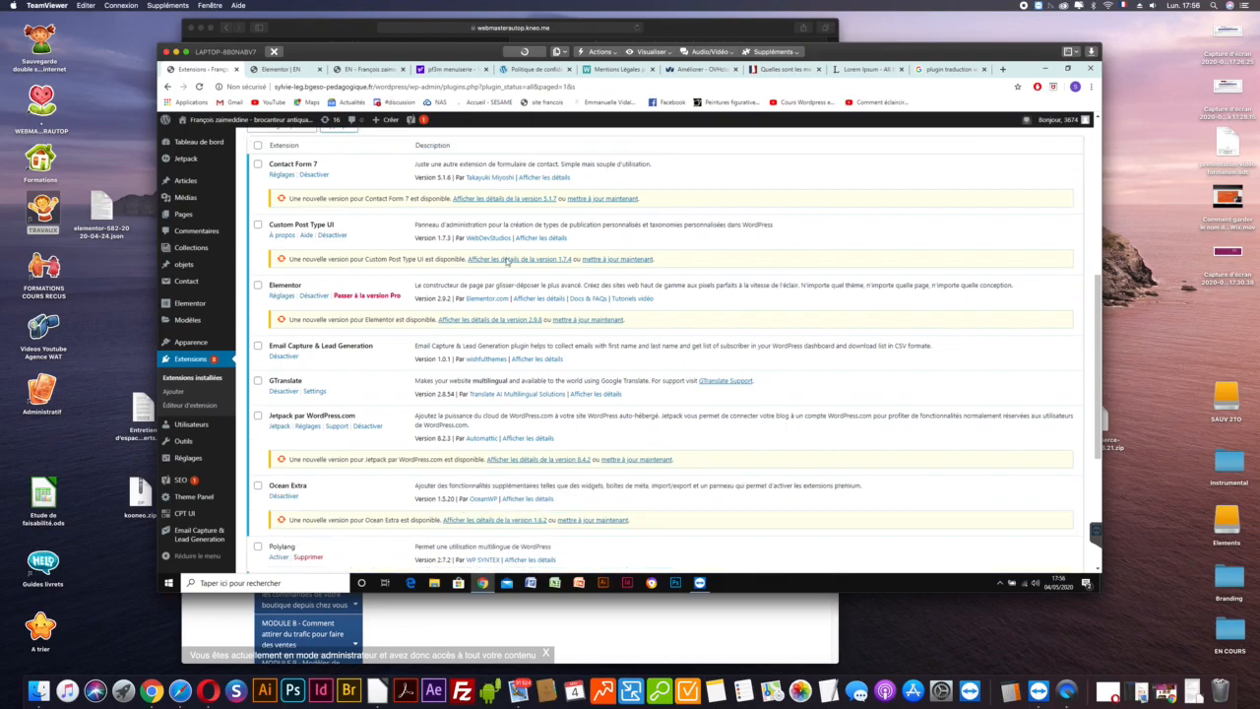
{"action": "scroll", "coordinate": [507, 261], "scroll_direction": "down", "scroll_amount": 2}
{"action": "scroll", "coordinate": [507, 261], "scroll_direction": "down", "scroll_amount": 3}
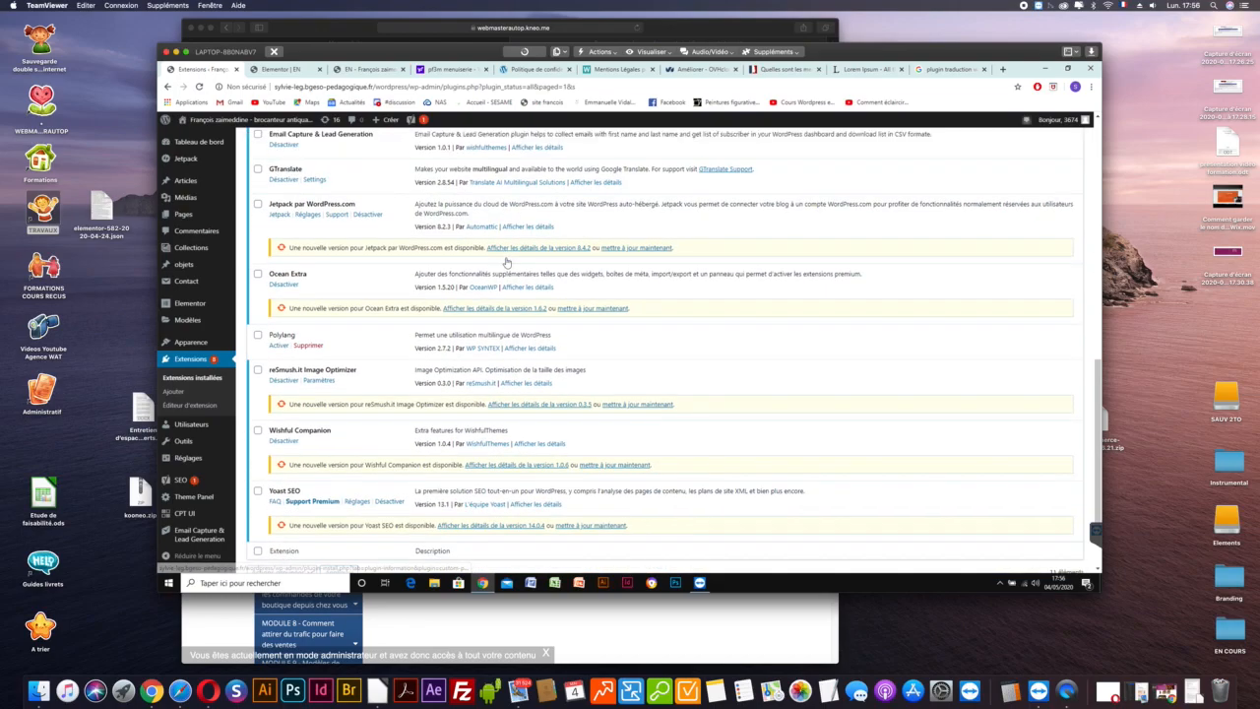
{"action": "scroll", "coordinate": [507, 261], "scroll_direction": "up", "scroll_amount": 10}
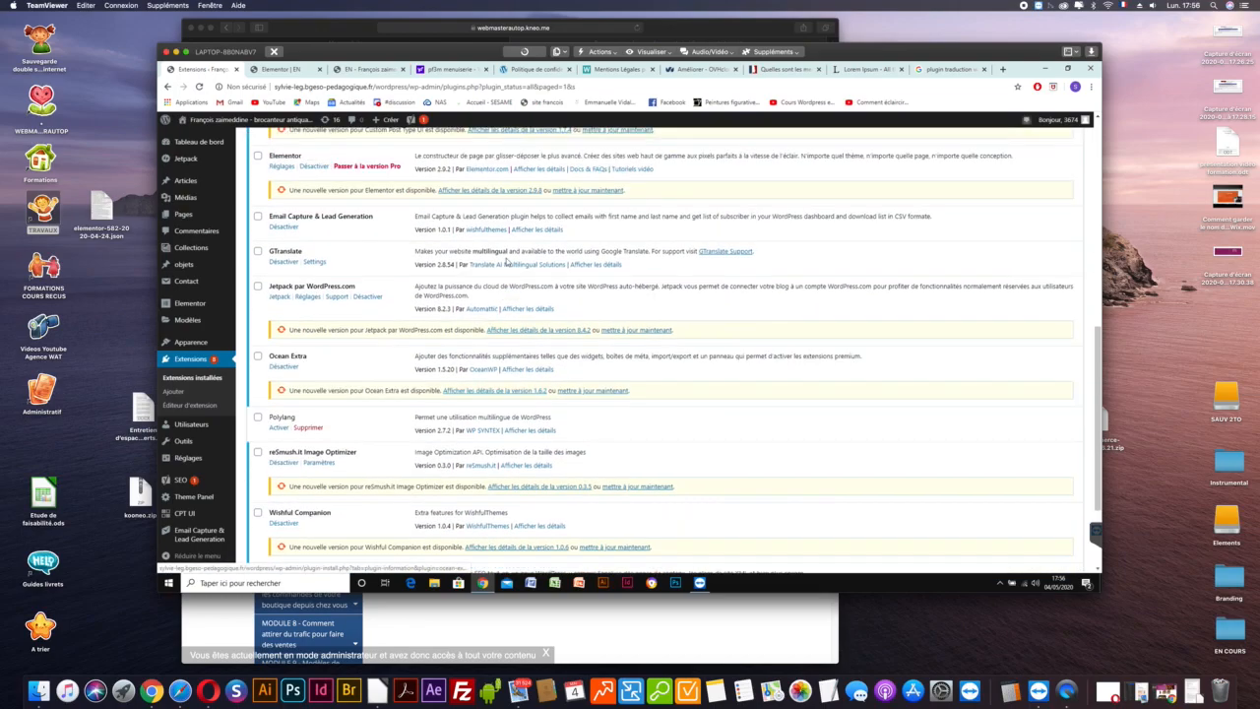
{"action": "scroll", "coordinate": [507, 263], "scroll_direction": "down", "scroll_amount": 2}
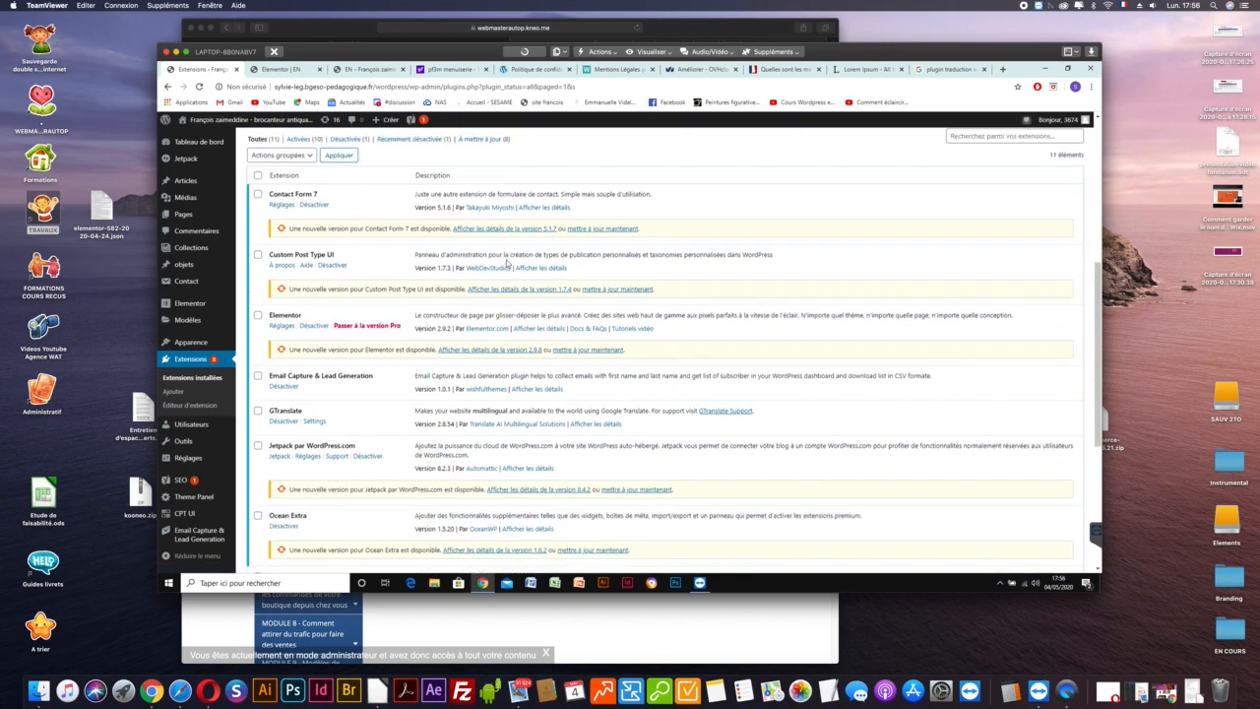
{"action": "scroll", "coordinate": [507, 261], "scroll_direction": "down", "scroll_amount": 2}
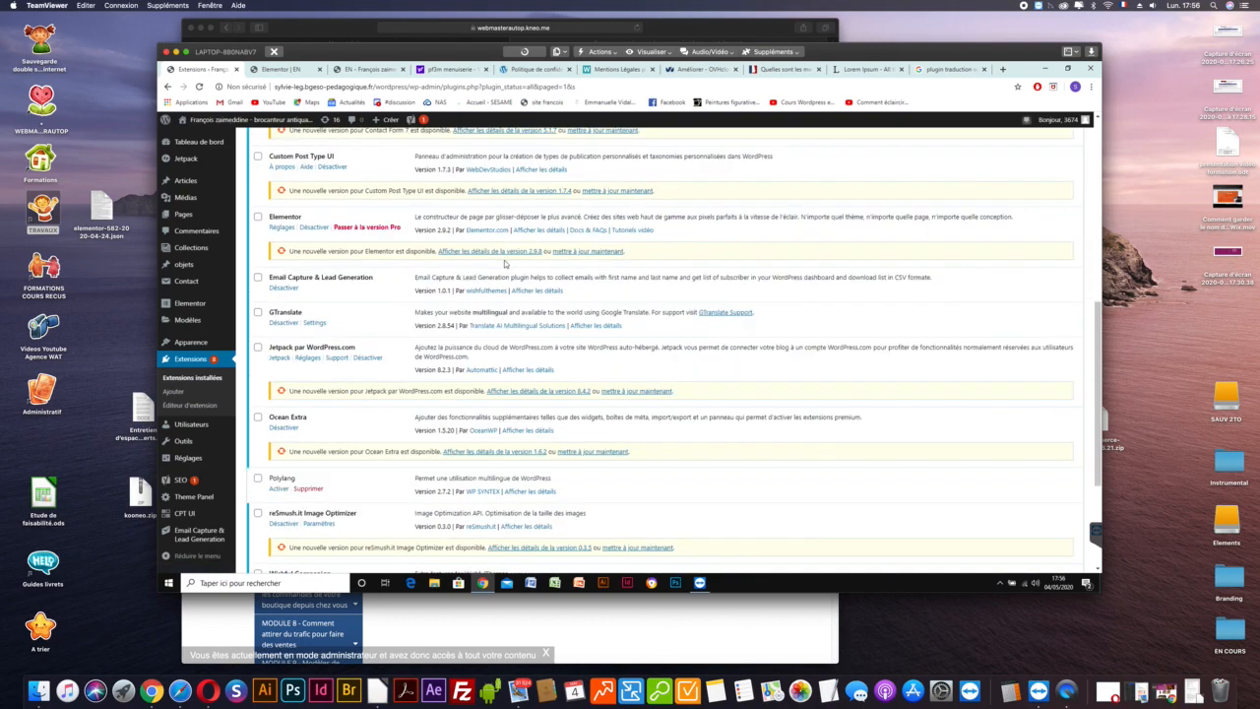
{"action": "left_click", "coordinate": [314, 325]}
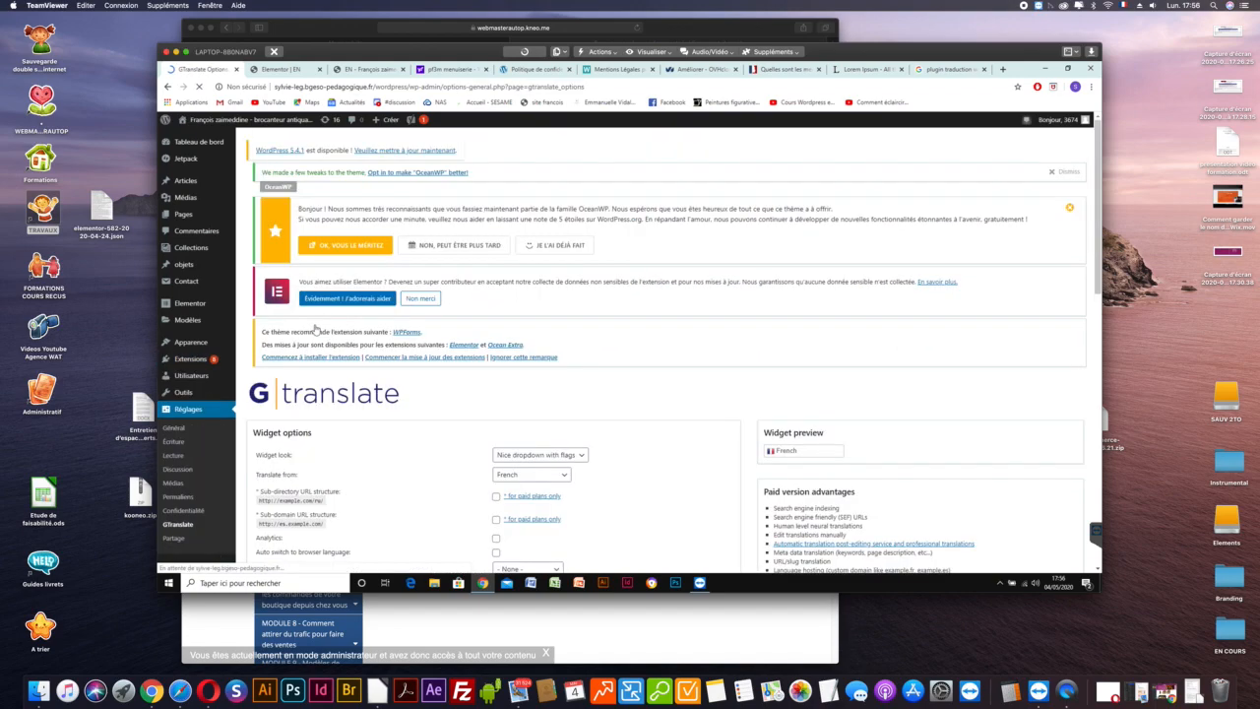
Set the GTranslate widget look to "Language names".
{"action": "scroll", "coordinate": [397, 325], "scroll_direction": "down", "scroll_amount": 2}
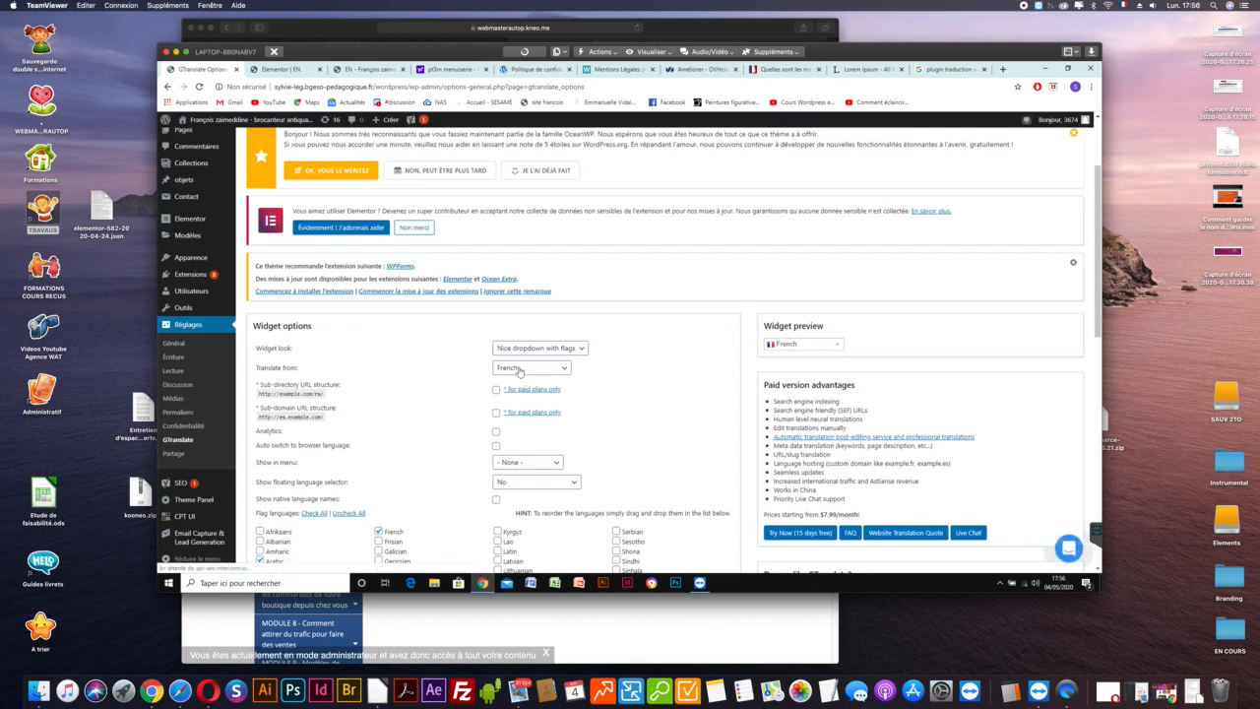
{"action": "scroll", "coordinate": [444, 376], "scroll_direction": "down", "scroll_amount": 3}
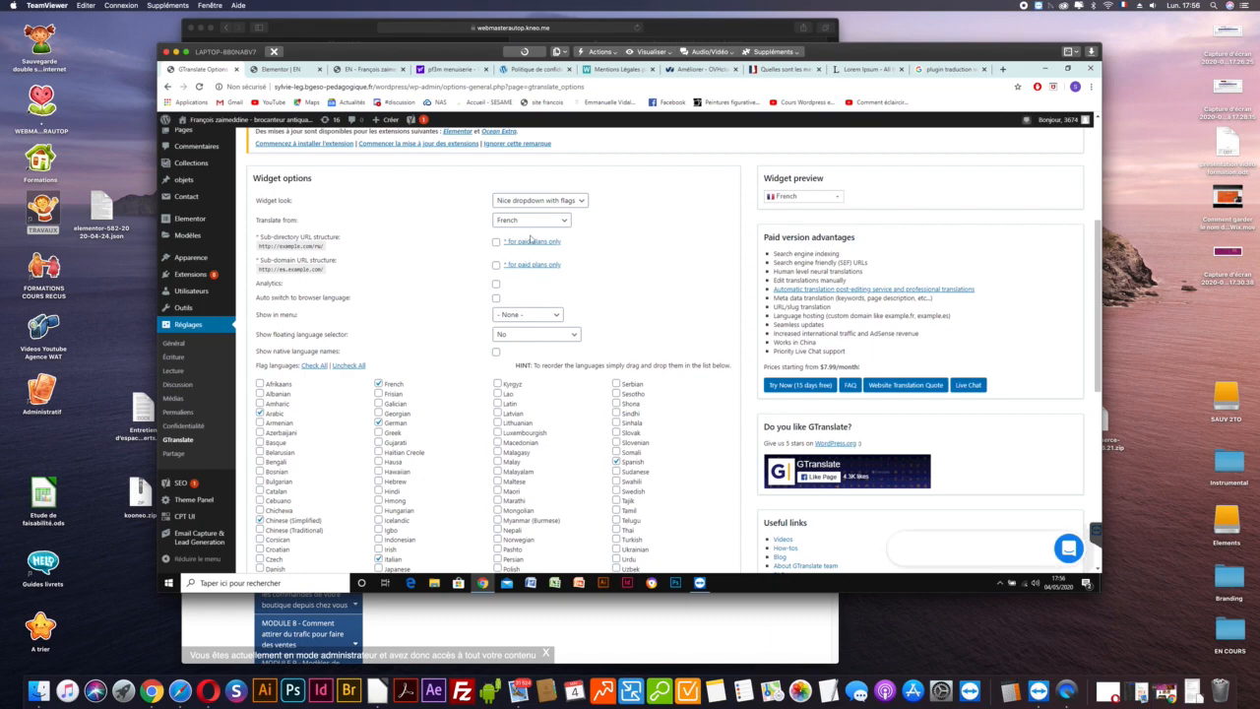
{"action": "left_click", "coordinate": [532, 202]}
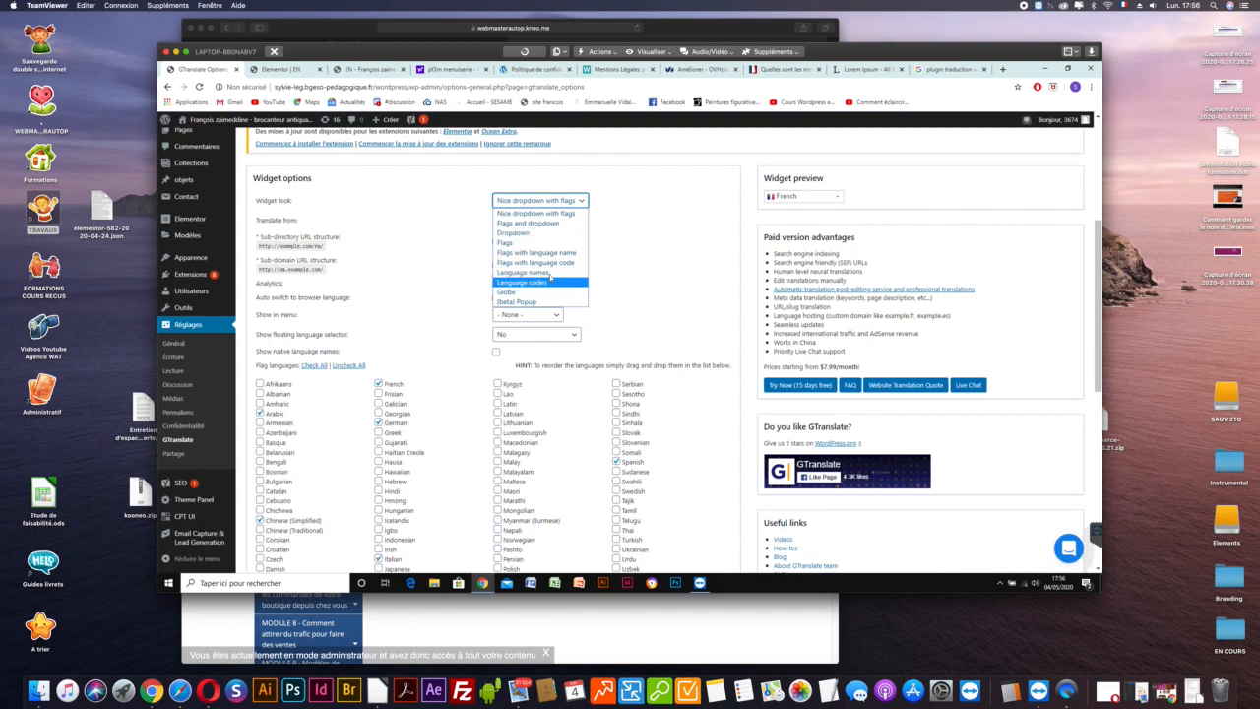
{"action": "left_click", "coordinate": [550, 273]}
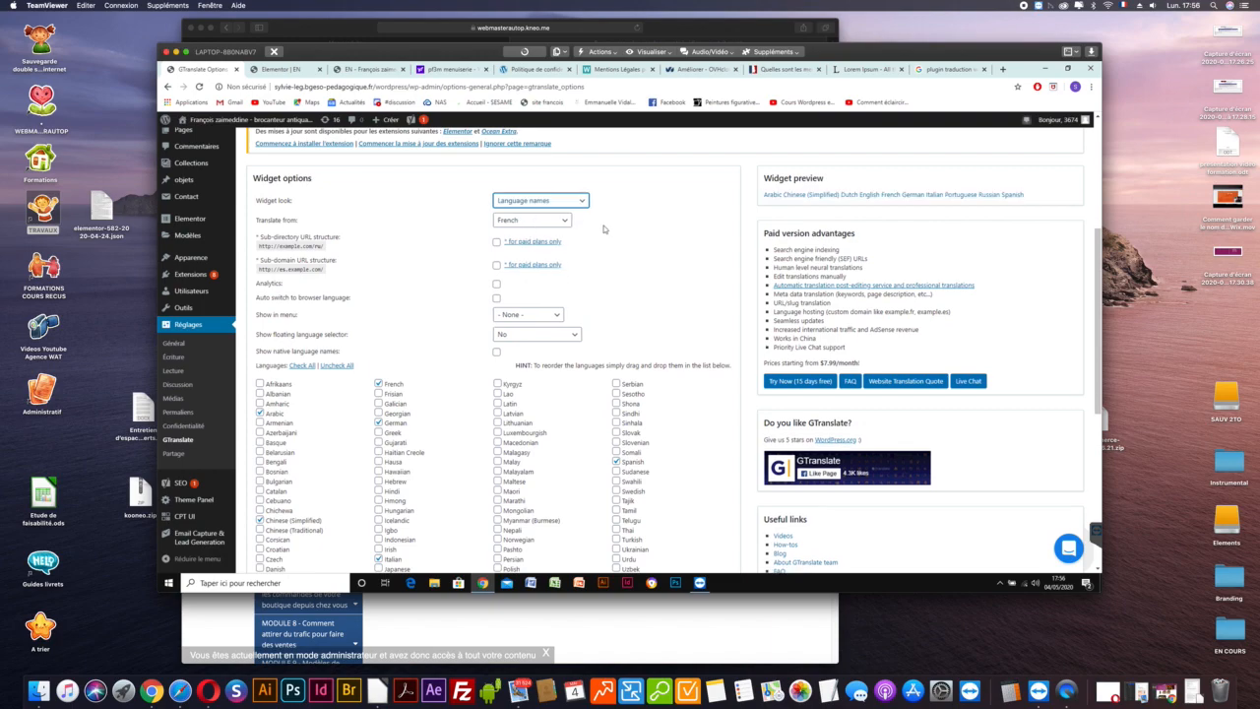
Enable the sub-directory URL structure and URL translation in the GTranslate widget options.
{"action": "scroll", "coordinate": [594, 230], "scroll_direction": "up", "scroll_amount": 1}
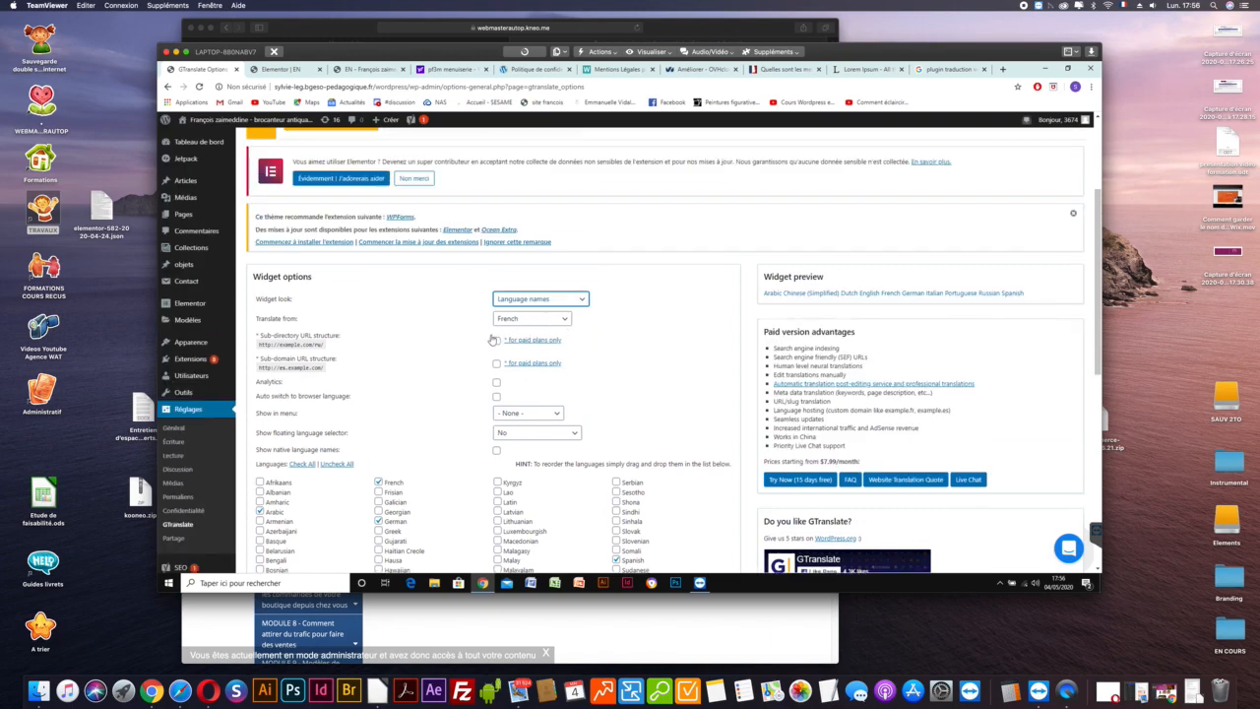
{"action": "scroll", "coordinate": [456, 339], "scroll_direction": "down", "scroll_amount": 1}
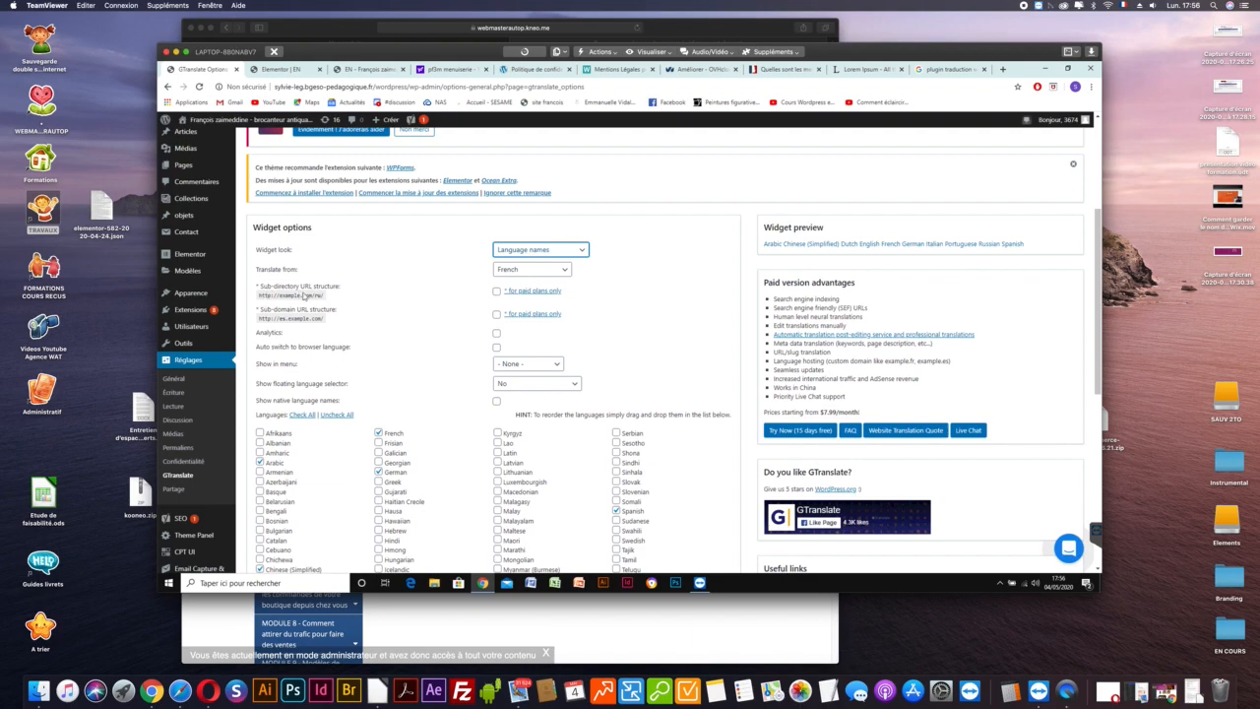
{"action": "left_click_drag", "start_coordinate": [314, 295], "coordinate": [331, 300]}
{"action": "left_click_drag", "start_coordinate": [311, 319], "coordinate": [331, 321]}
{"action": "left_click_drag", "start_coordinate": [314, 295], "coordinate": [331, 299]}
{"action": "left_click", "coordinate": [497, 291]}
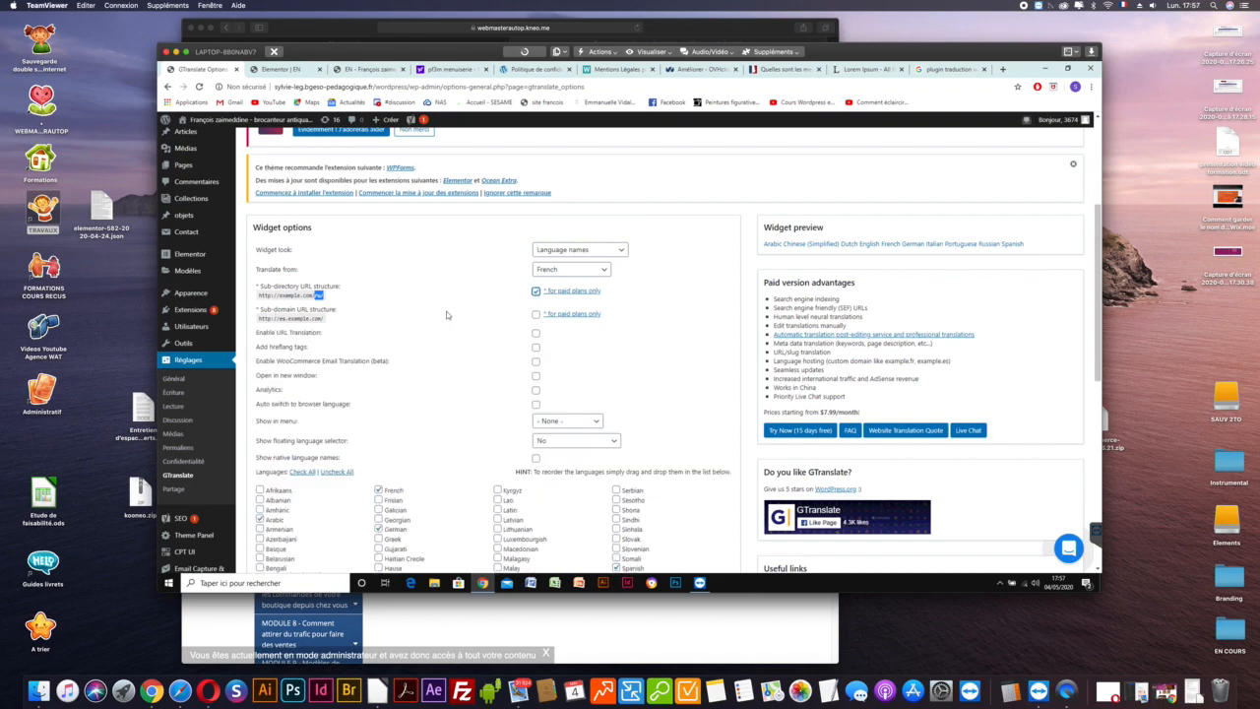
{"action": "left_click", "coordinate": [451, 295]}
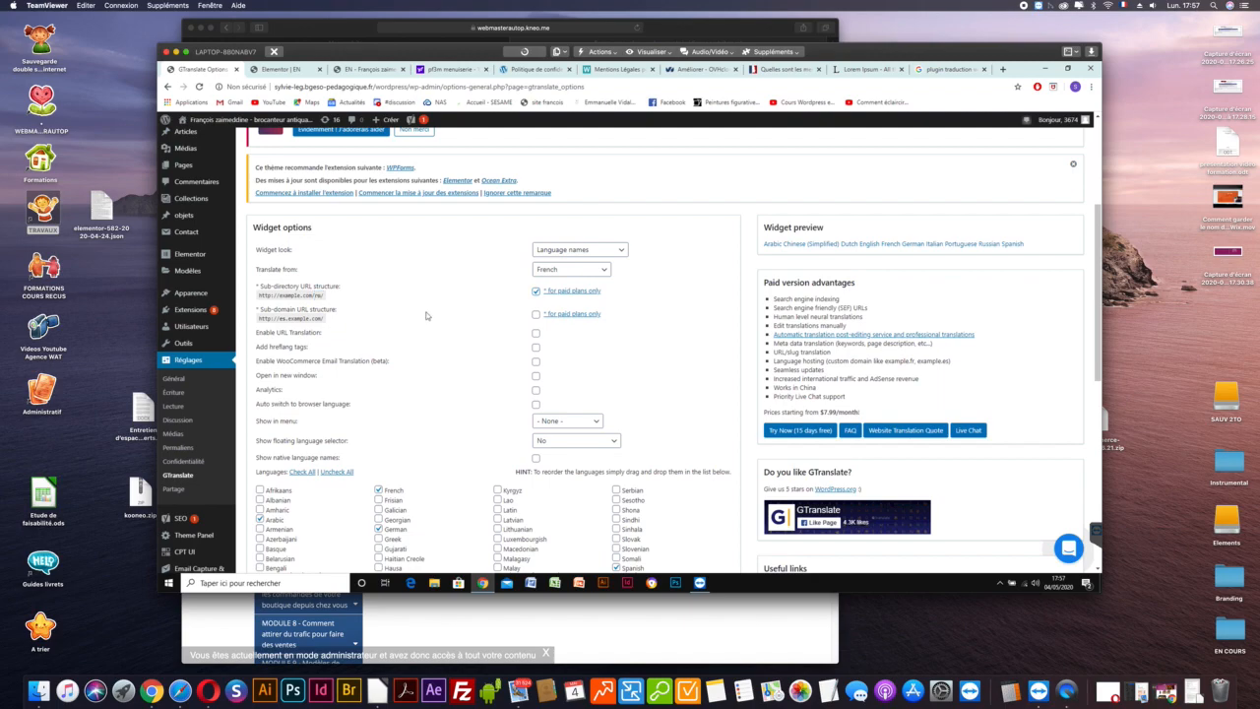
{"action": "left_click", "coordinate": [536, 336]}
Show the language switcher in the "Principal" menu and set the floating language selector to "Top left".
{"action": "scroll", "coordinate": [481, 332], "scroll_direction": "down", "scroll_amount": 2}
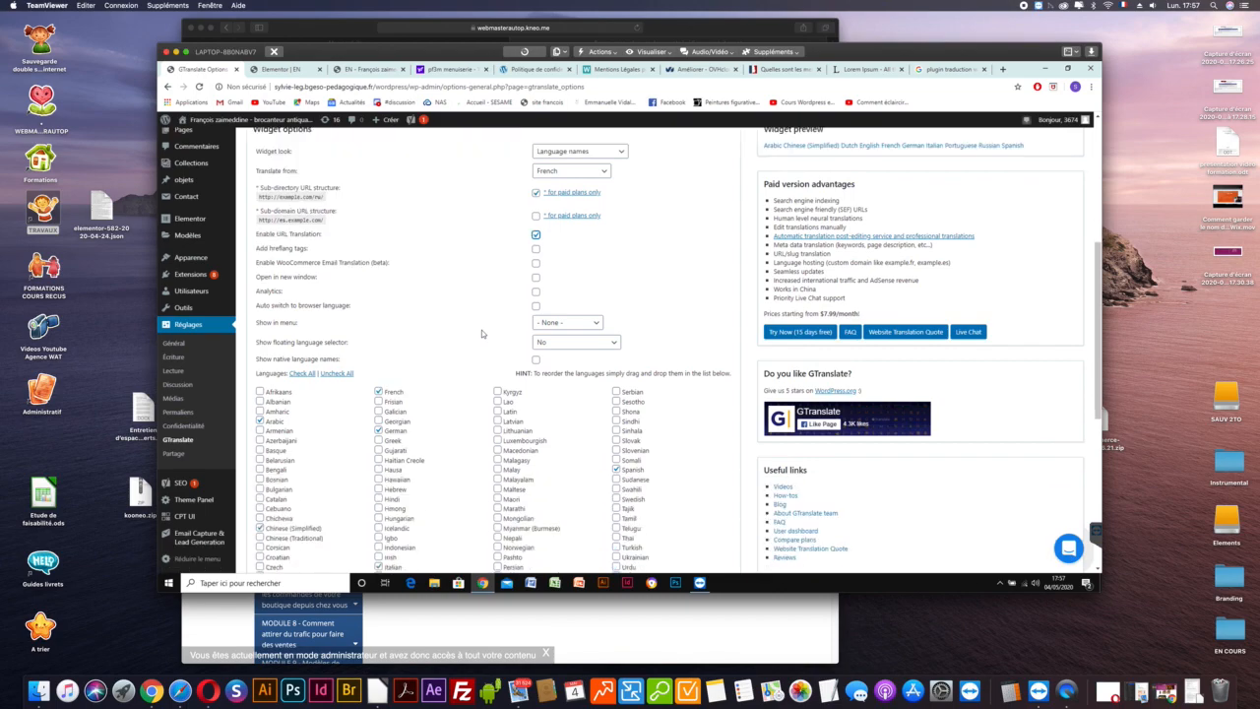
{"action": "left_click", "coordinate": [557, 325]}
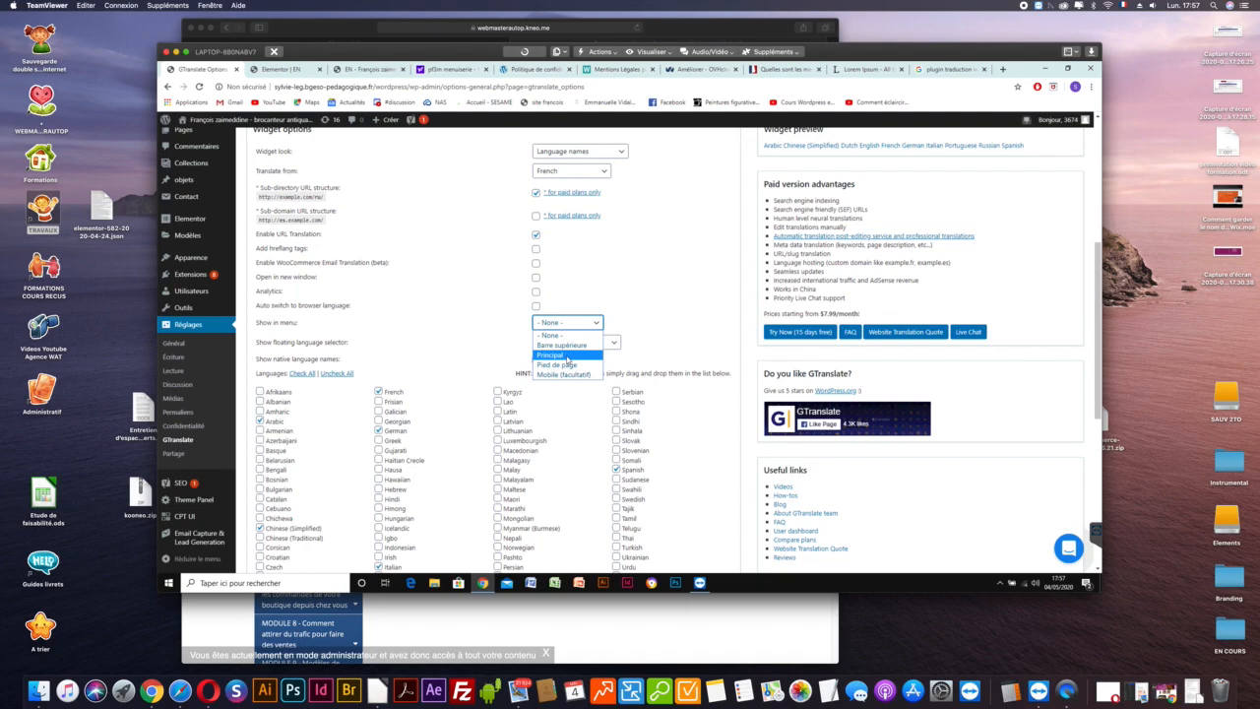
{"action": "left_click", "coordinate": [567, 358]}
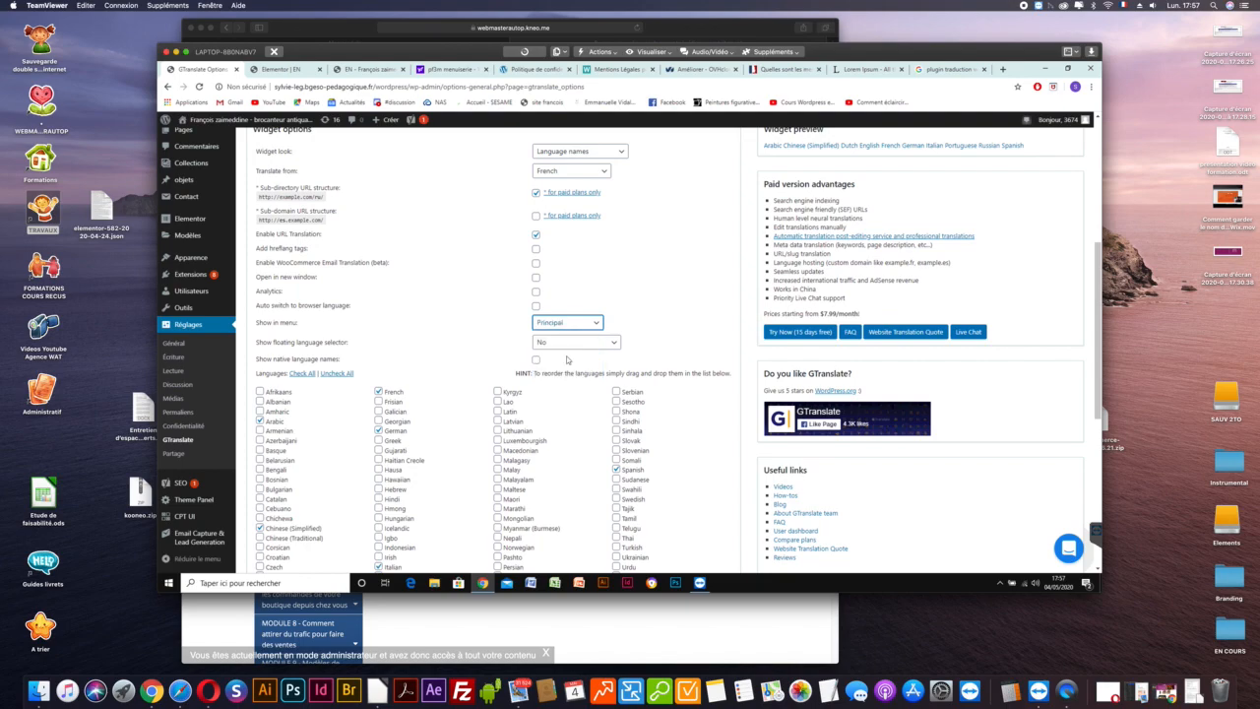
{"action": "left_click", "coordinate": [564, 344]}
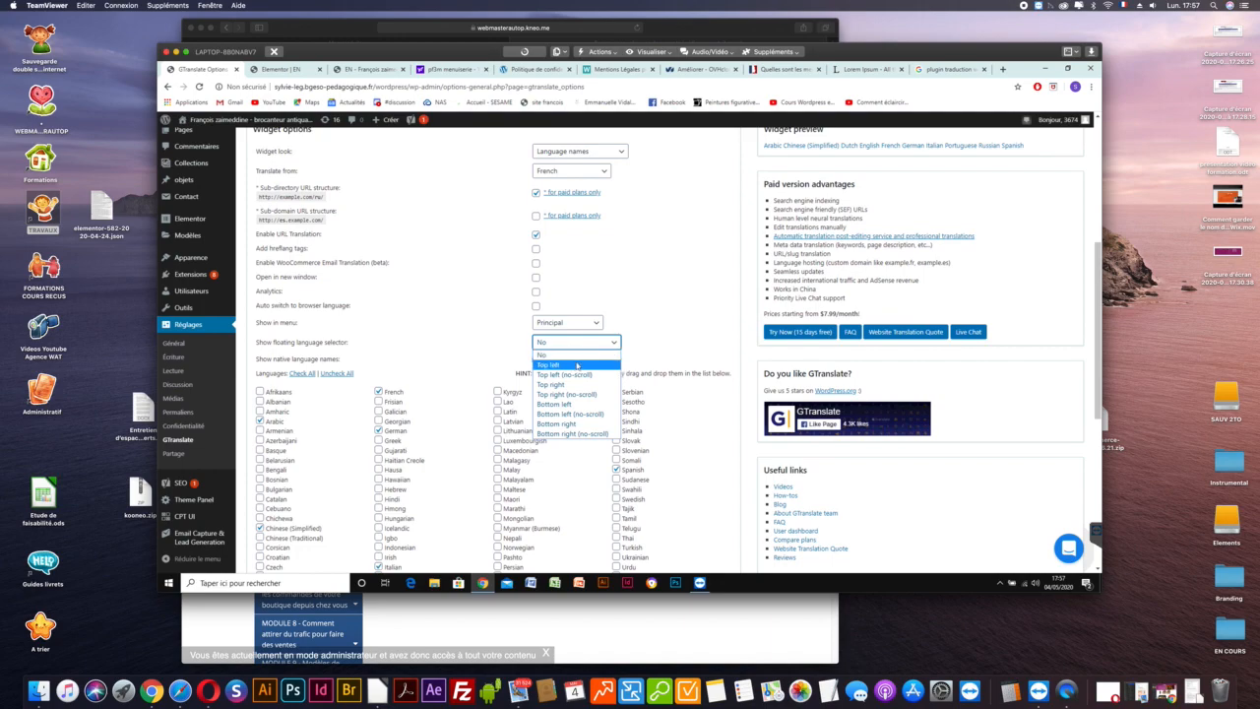
{"action": "left_click", "coordinate": [577, 366]}
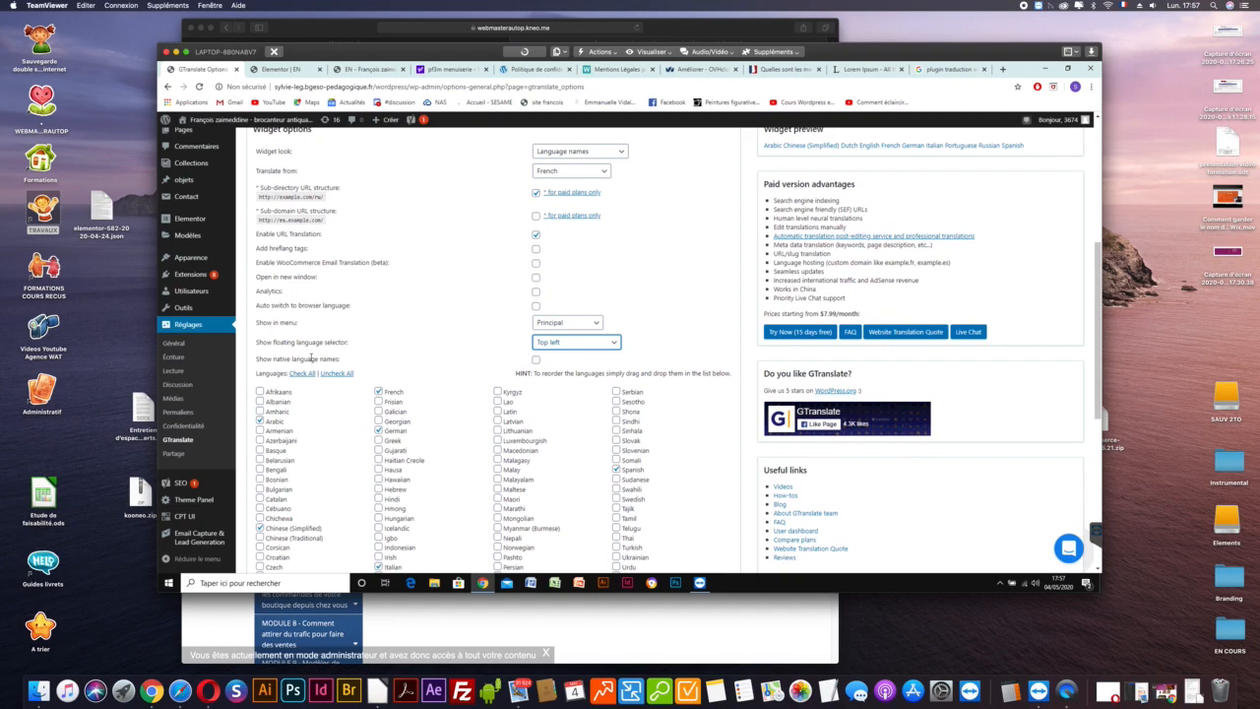
Deselect Arabic, Chinese (Simplified), Dutch, German, Italian, Portuguese, Russian and Spanish, keeping only English and French as widget languages.
{"action": "scroll", "coordinate": [484, 325], "scroll_direction": "down", "scroll_amount": 3}
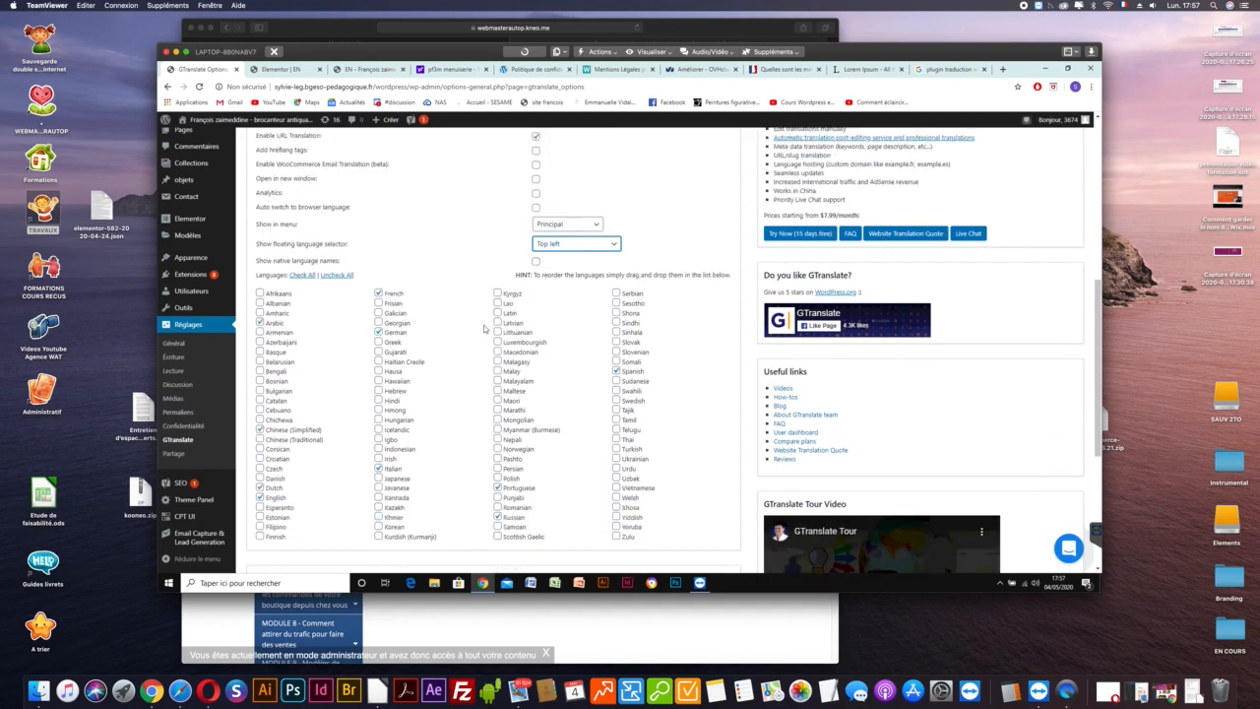
{"action": "scroll", "coordinate": [338, 312], "scroll_direction": "down", "scroll_amount": 2}
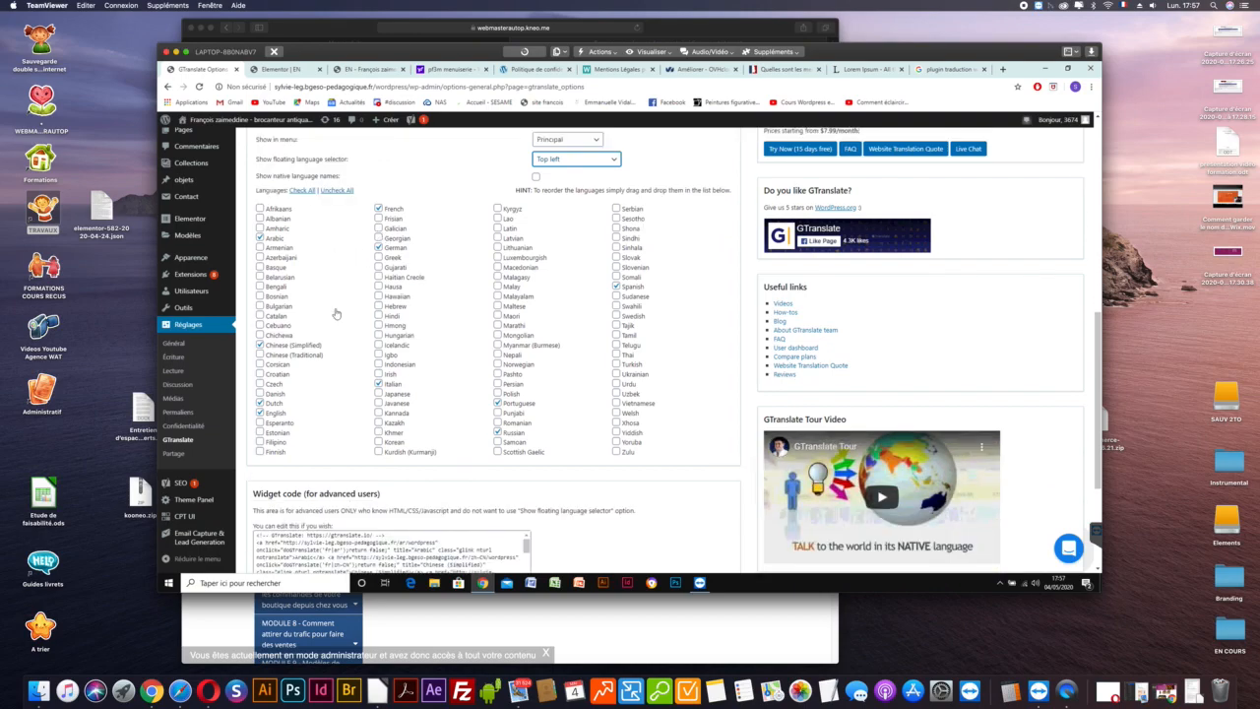
{"action": "scroll", "coordinate": [336, 312], "scroll_direction": "up", "scroll_amount": 3}
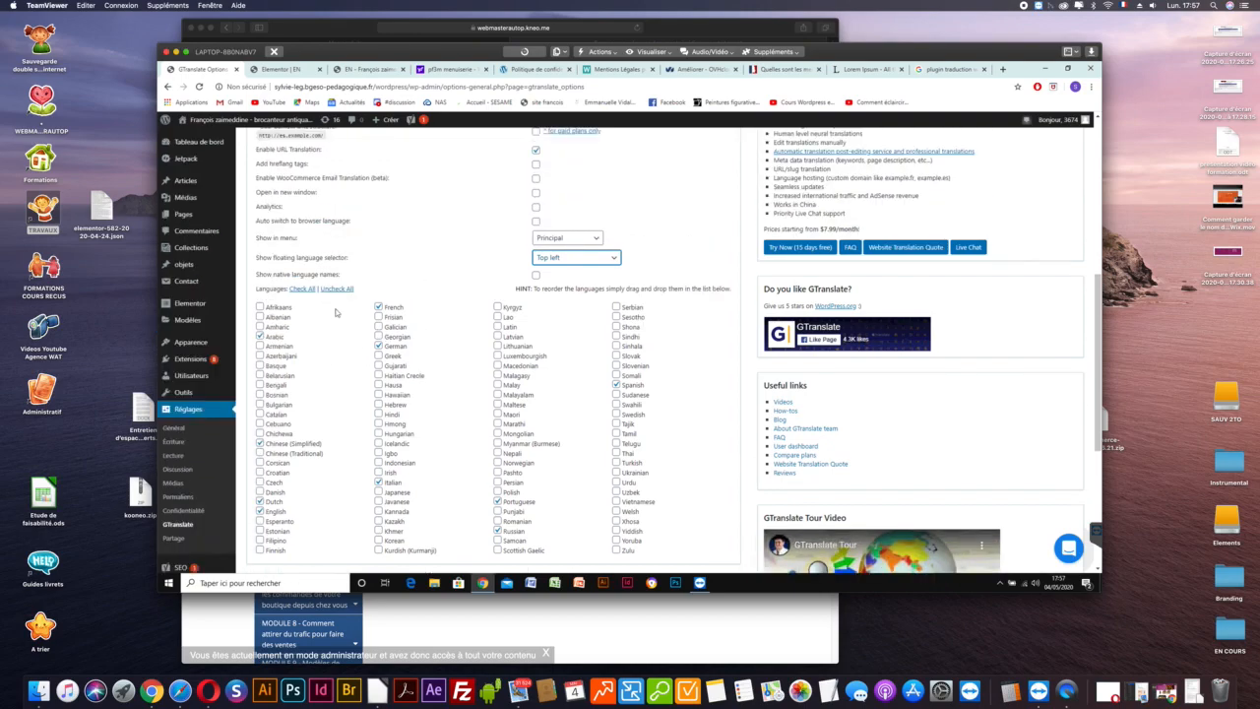
{"action": "left_click", "coordinate": [260, 443]}
{"action": "left_click", "coordinate": [379, 483]}
{"action": "left_click", "coordinate": [497, 502]}
{"action": "left_click", "coordinate": [497, 530]}
{"action": "left_click", "coordinate": [616, 385]}
{"action": "left_click", "coordinate": [259, 337]}
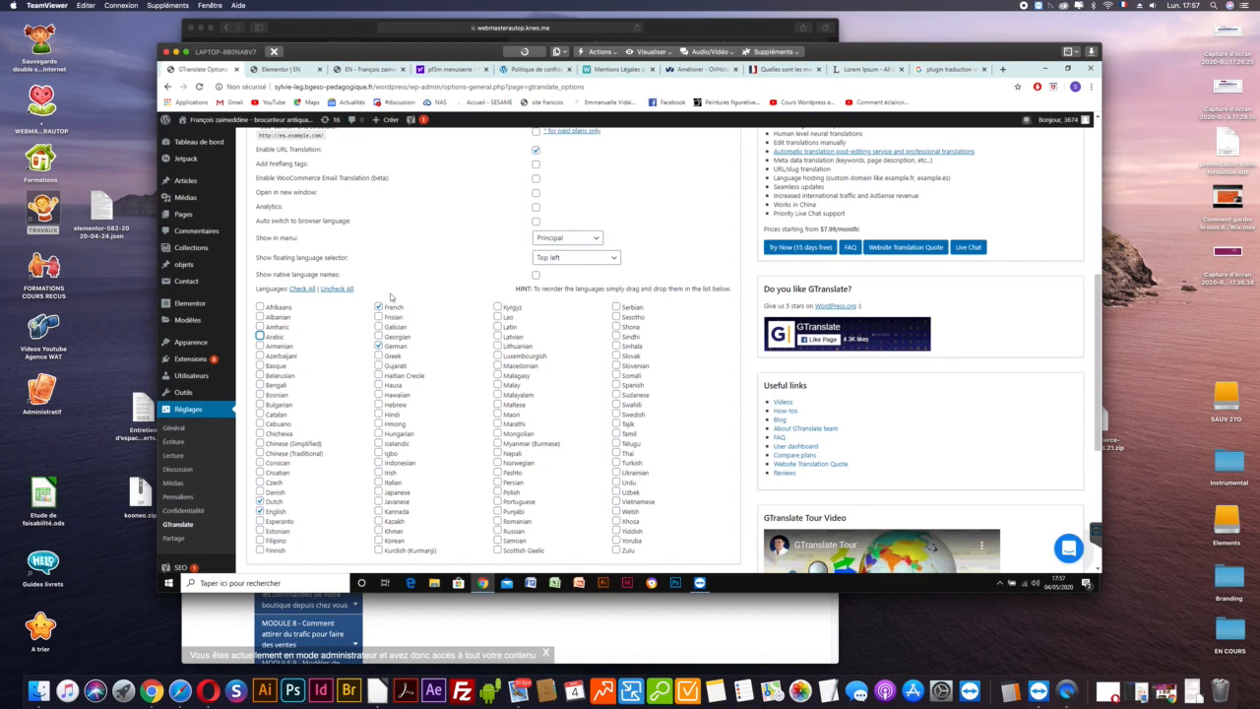
{"action": "left_click", "coordinate": [378, 346]}
{"action": "left_click", "coordinate": [260, 510]}
{"action": "left_click", "coordinate": [260, 502]}
Save the GTranslate widget settings.
{"action": "scroll", "coordinate": [491, 438], "scroll_direction": "down", "scroll_amount": 5}
{"action": "scroll", "coordinate": [490, 437], "scroll_direction": "down", "scroll_amount": 1}
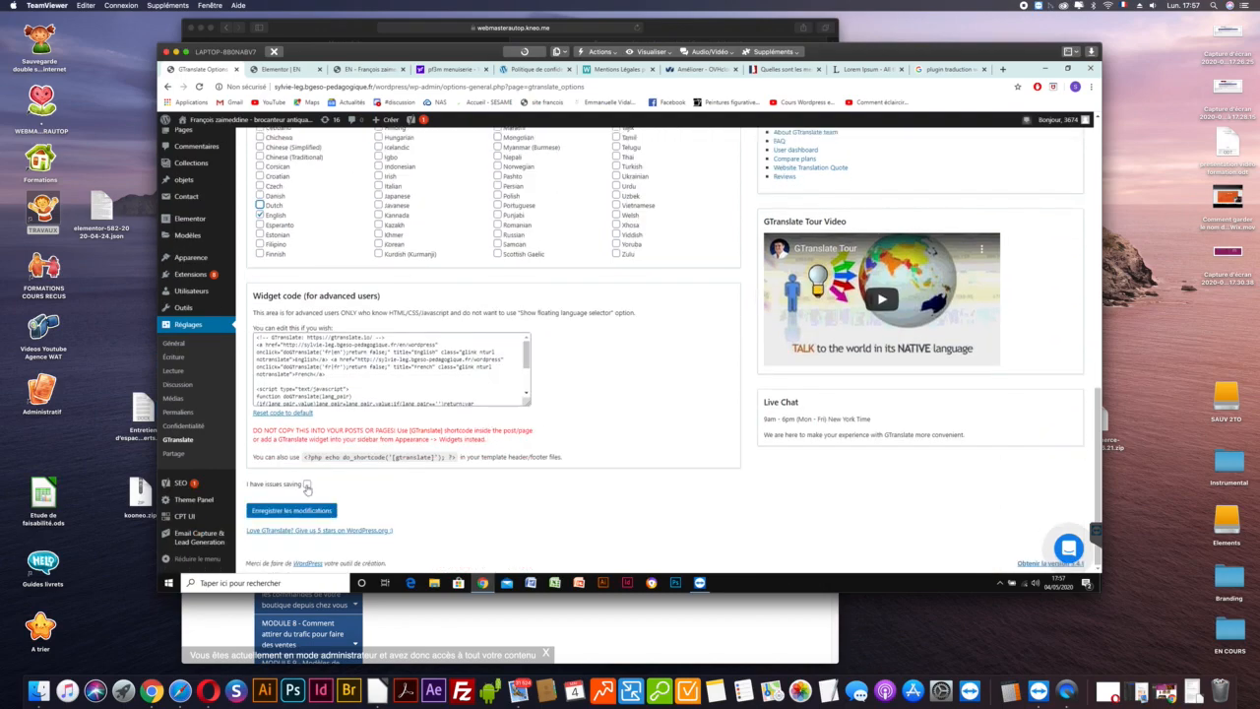
{"action": "left_click", "coordinate": [293, 511]}
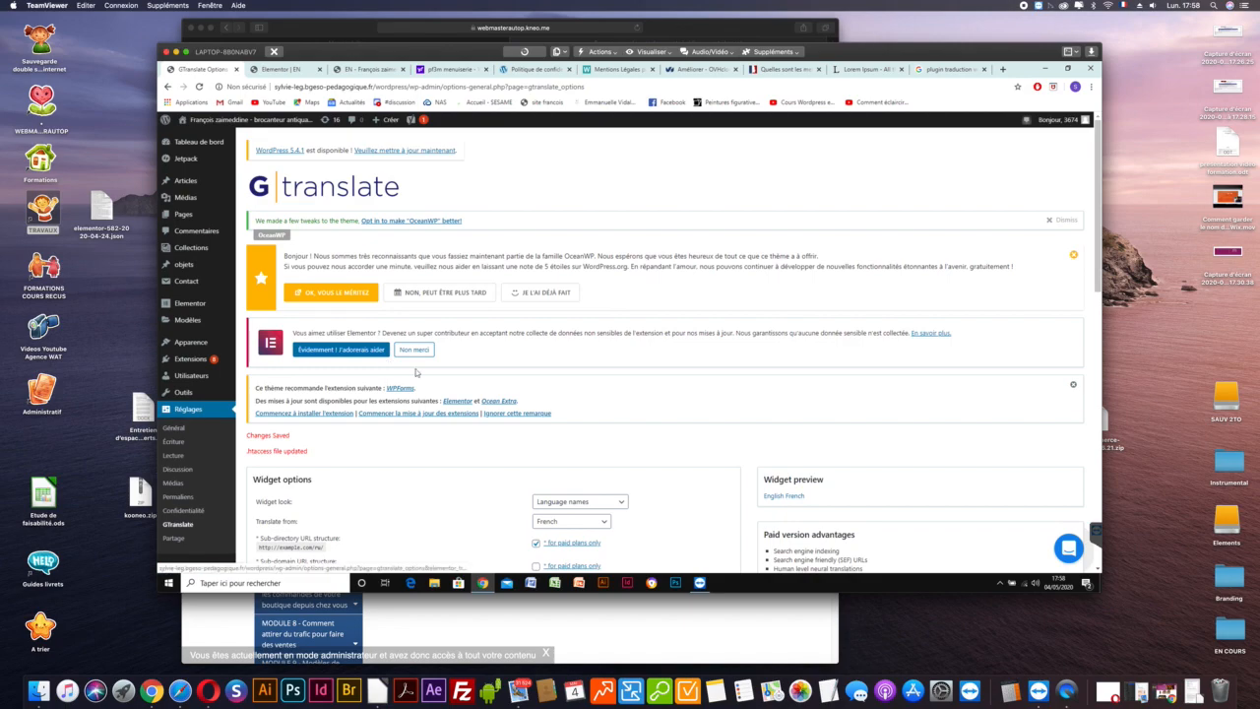
Review the saved GTranslate options, from the widget options and language list down to the widget code.
{"action": "scroll", "coordinate": [416, 372], "scroll_direction": "down", "scroll_amount": 2}
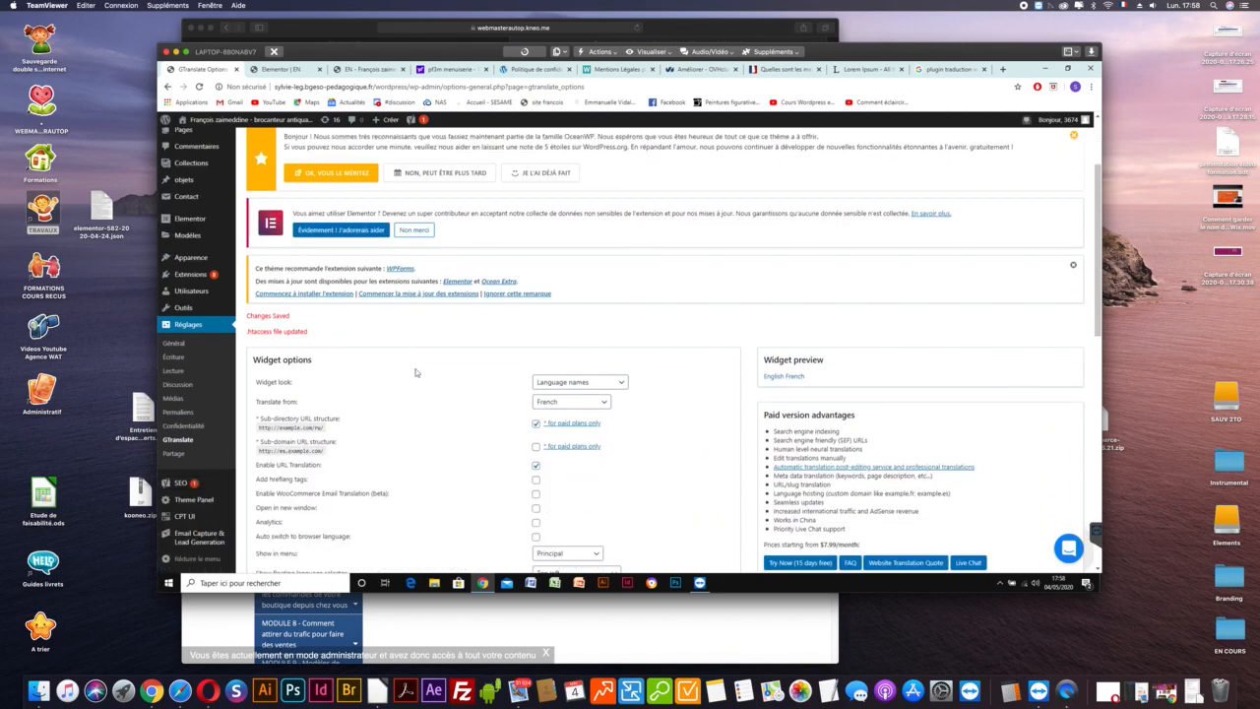
{"action": "scroll", "coordinate": [416, 372], "scroll_direction": "down", "scroll_amount": 1}
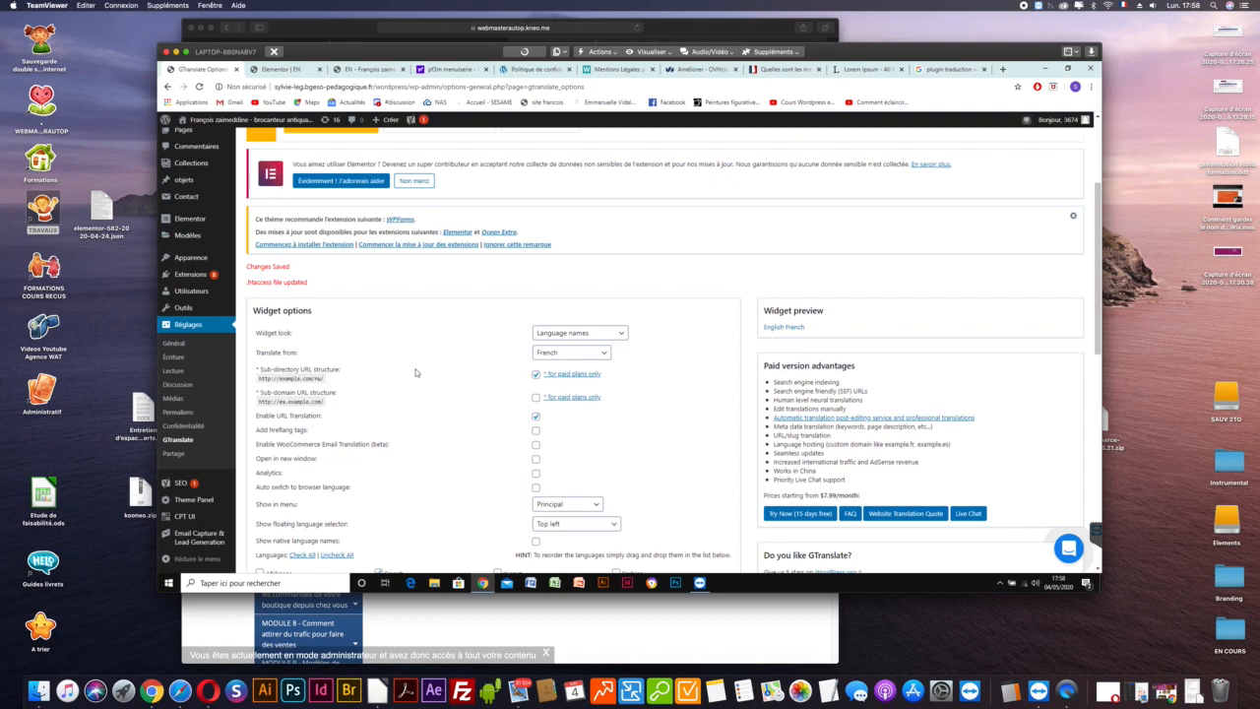
{"action": "scroll", "coordinate": [415, 372], "scroll_direction": "down", "scroll_amount": 5}
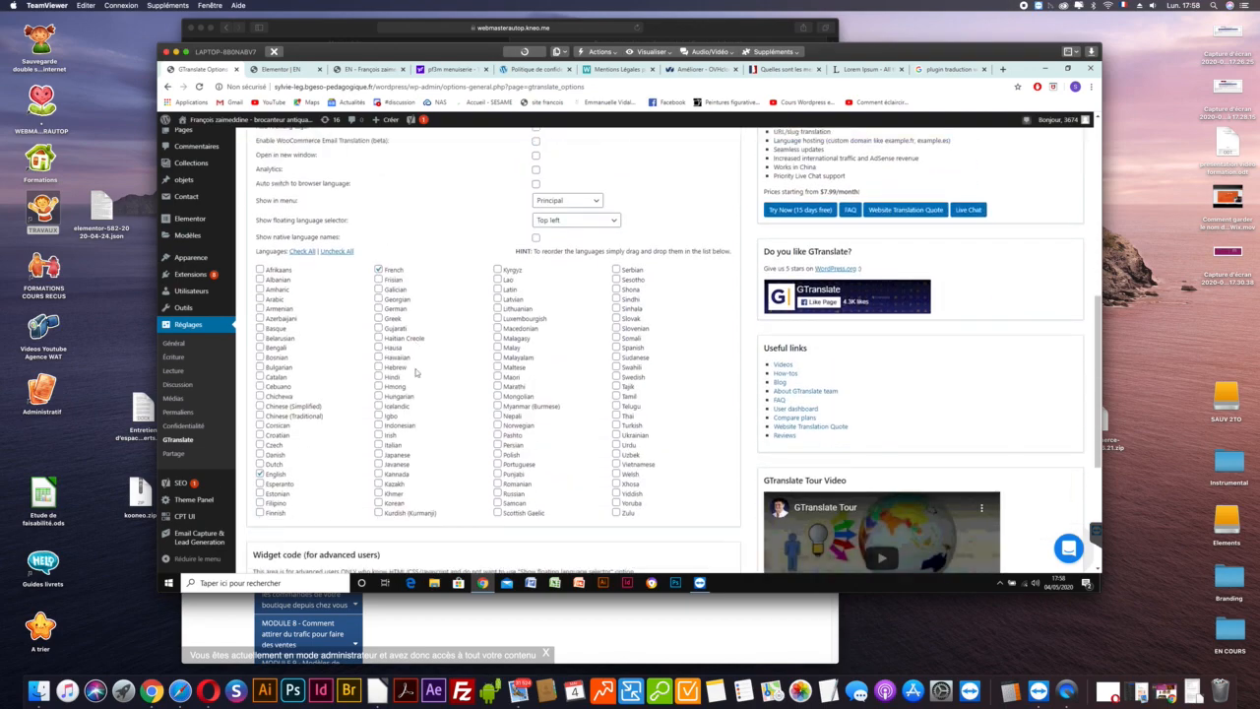
{"action": "scroll", "coordinate": [416, 372], "scroll_direction": "down", "scroll_amount": 4}
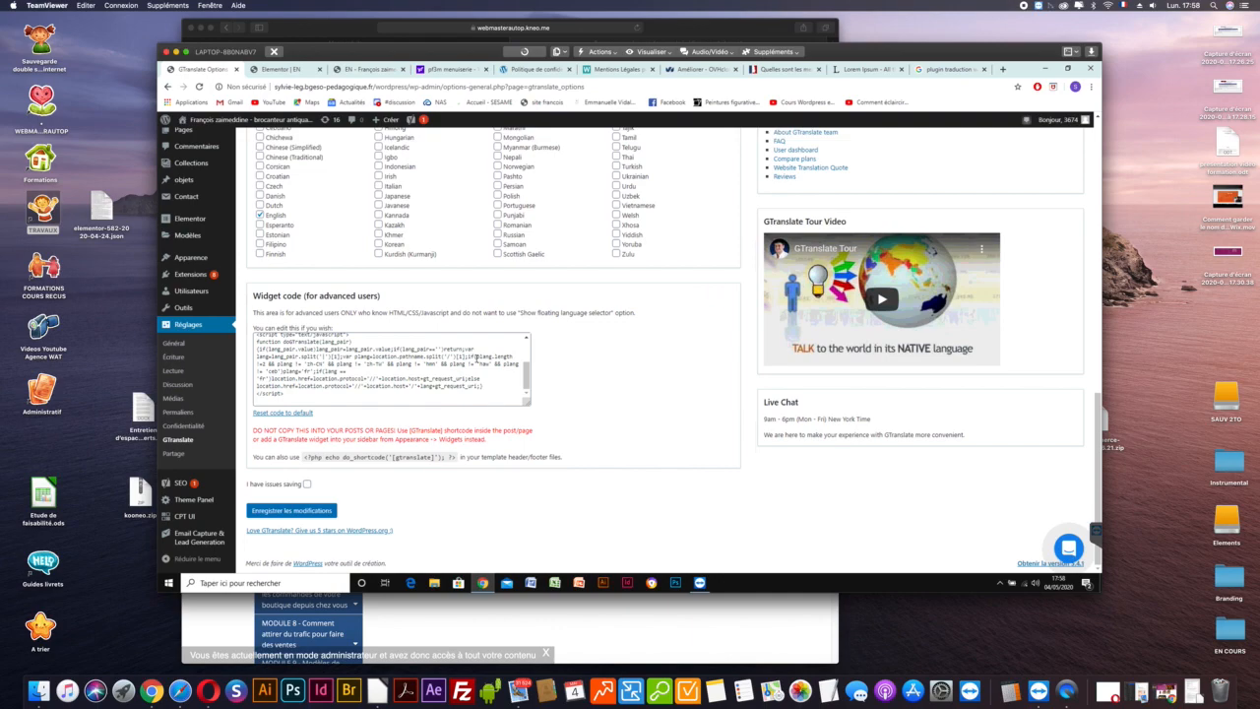
{"action": "left_click", "coordinate": [306, 484]}
{"action": "left_click", "coordinate": [306, 484]}
{"action": "scroll", "coordinate": [578, 305], "scroll_direction": "up", "scroll_amount": 2}
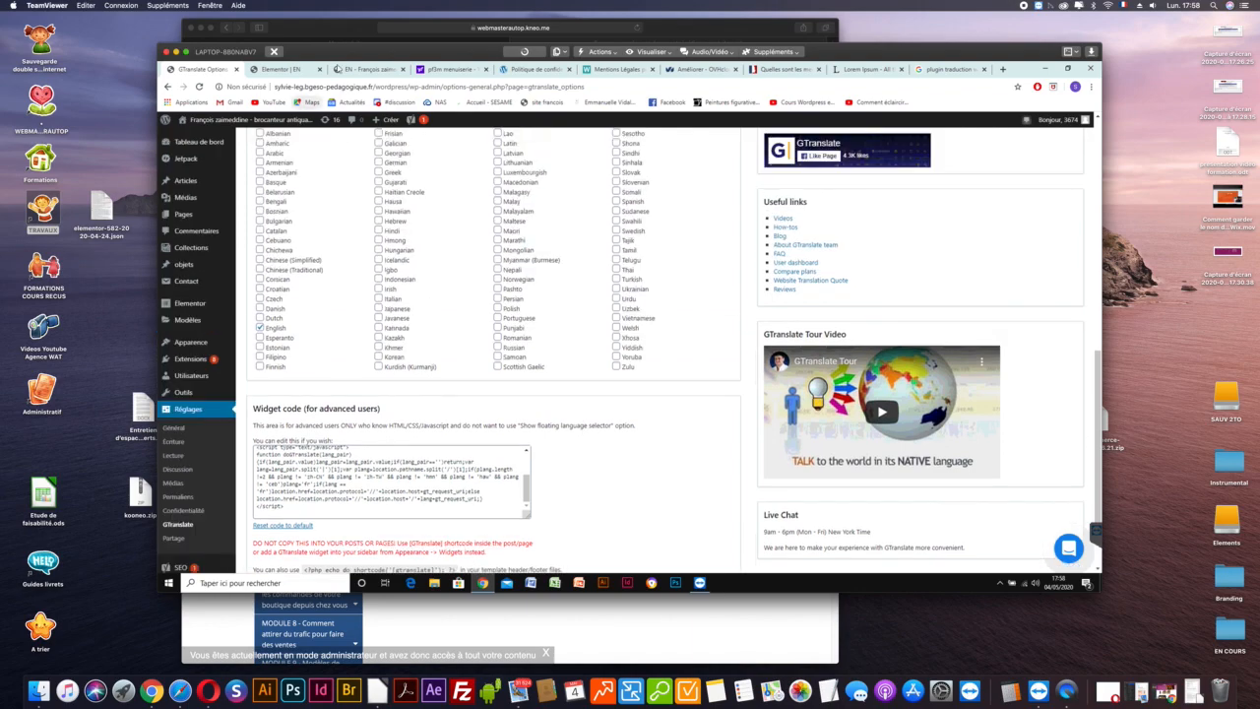
Load the live site's home page and test the English entry in its main menu.
{"action": "left_click", "coordinate": [281, 69]}
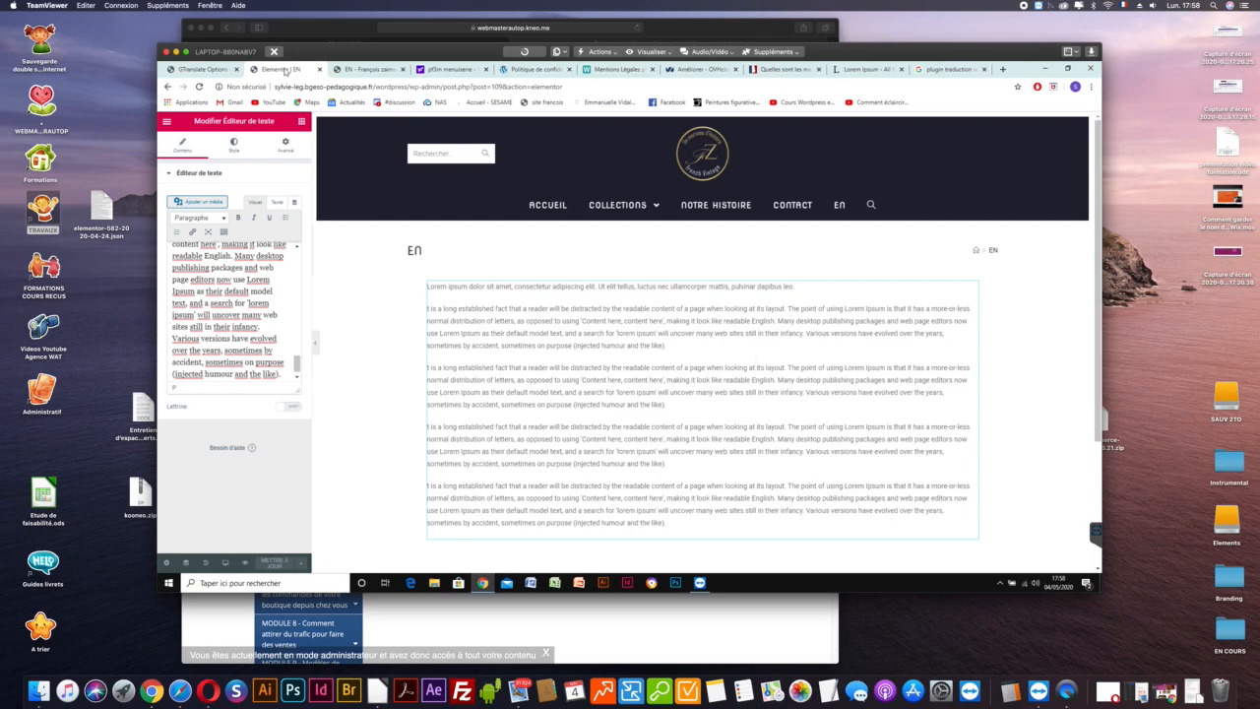
{"action": "left_click", "coordinate": [353, 70]}
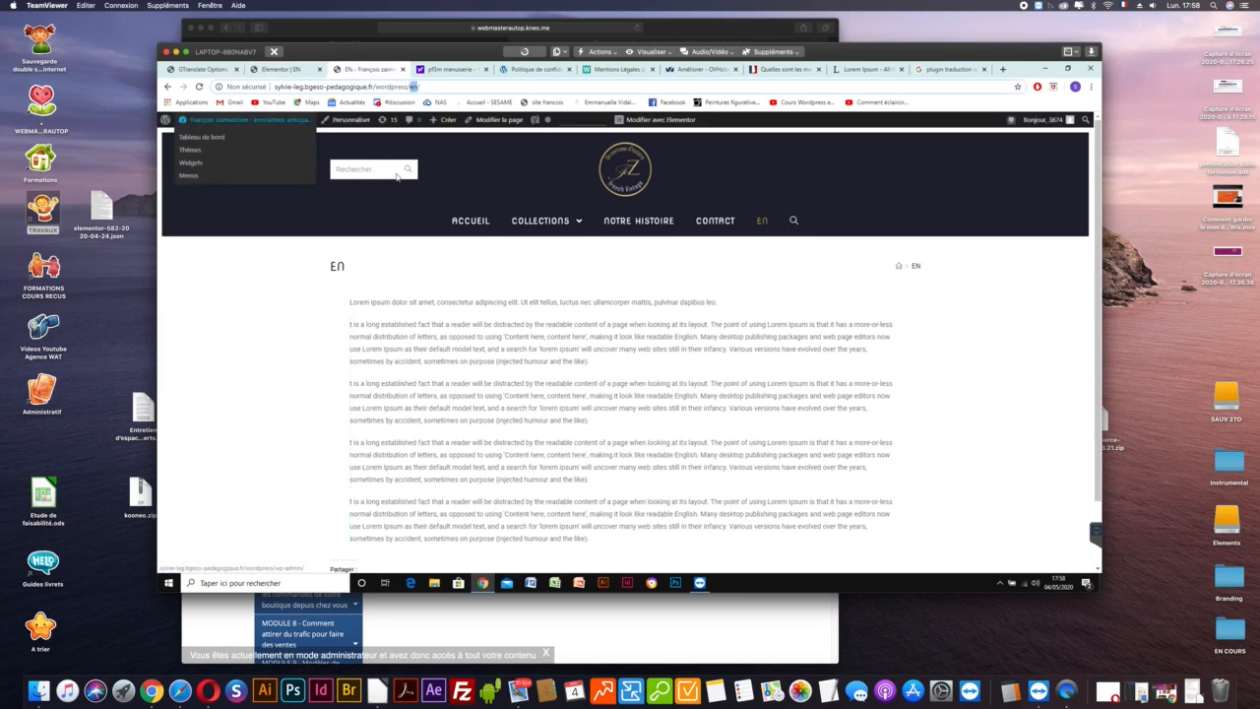
{"action": "left_click", "coordinate": [620, 172]}
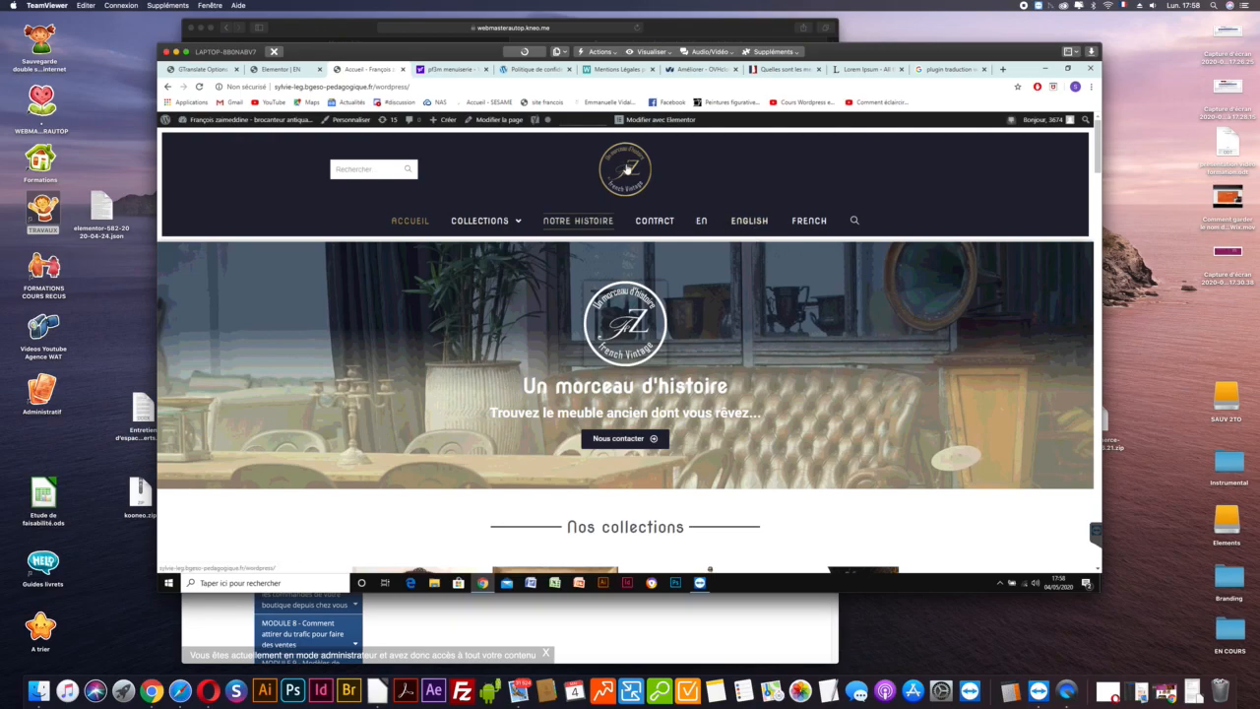
{"action": "left_click", "coordinate": [626, 169]}
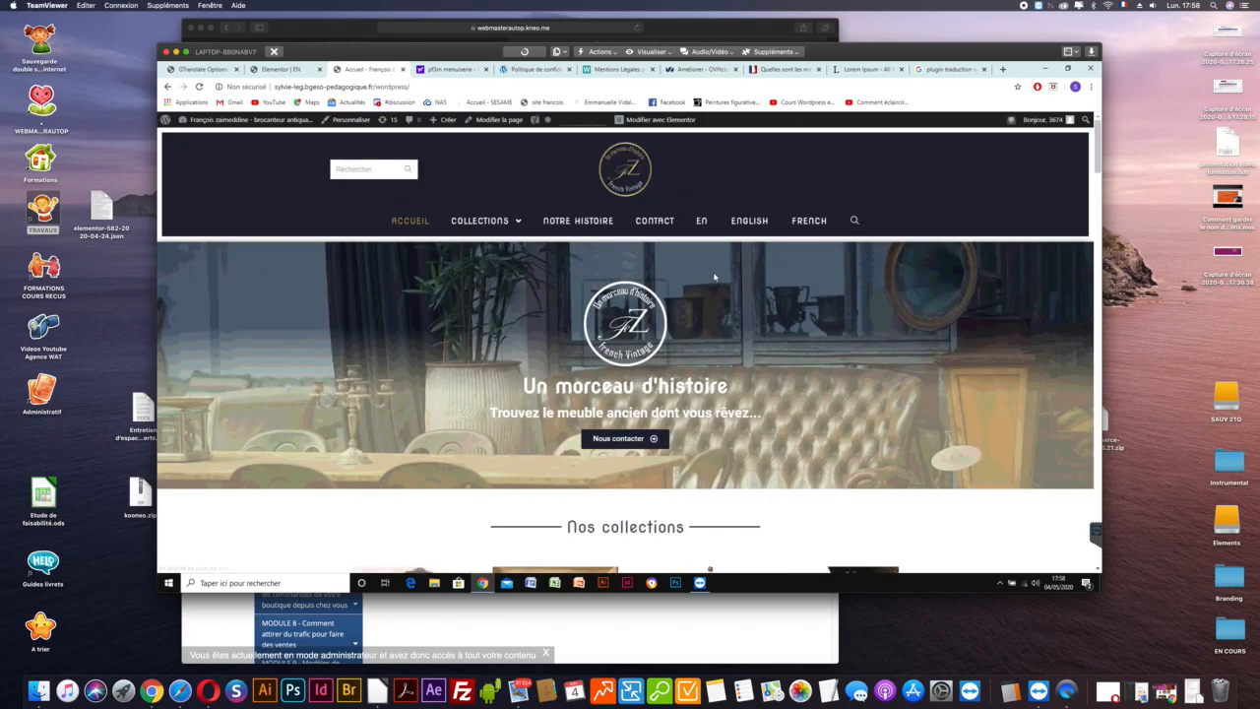
{"action": "left_click", "coordinate": [757, 225]}
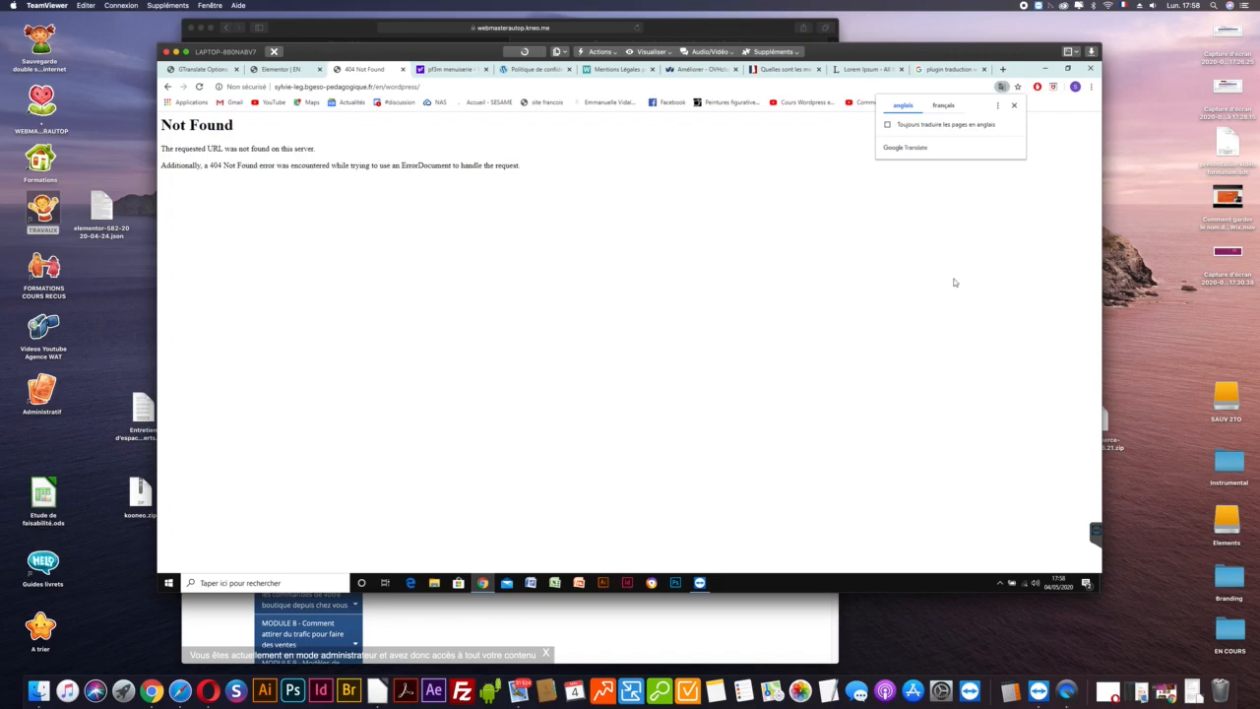
Disable URL translation in the GTranslate widget options and save the settings.
{"action": "left_click", "coordinate": [202, 71]}
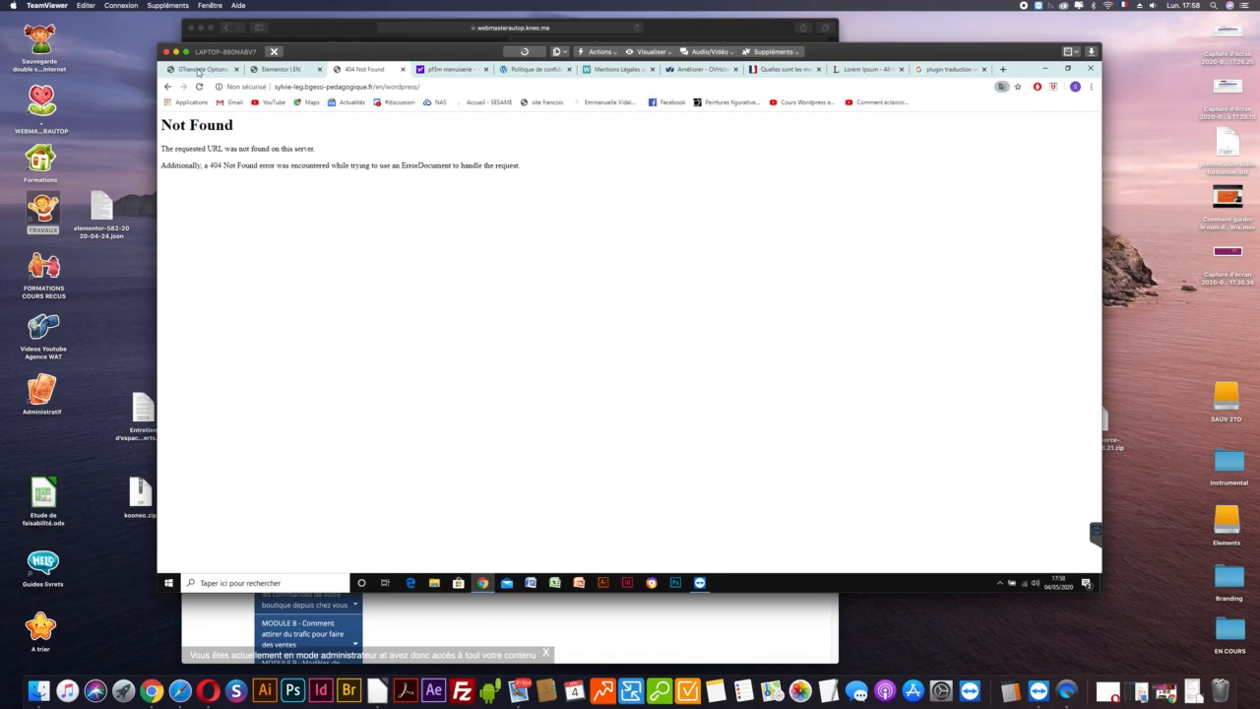
{"action": "scroll", "coordinate": [360, 243], "scroll_direction": "up", "scroll_amount": 5}
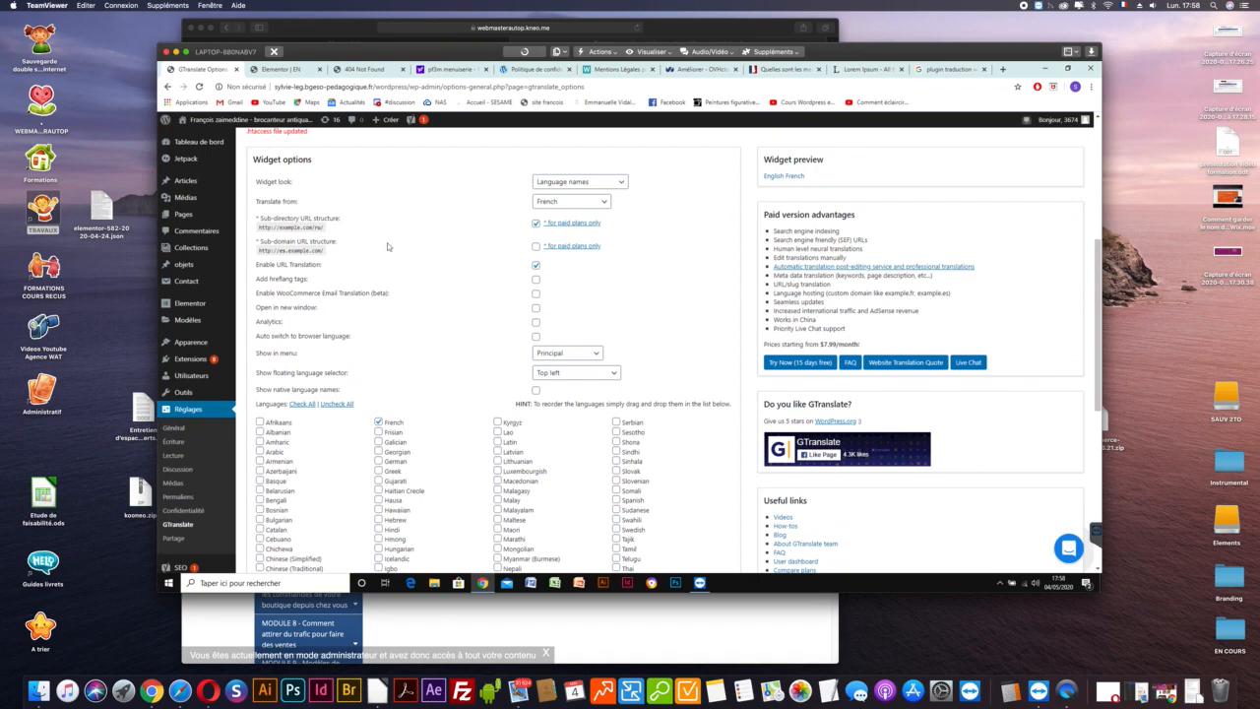
{"action": "left_click", "coordinate": [537, 265]}
{"action": "scroll", "coordinate": [660, 271], "scroll_direction": "down", "scroll_amount": 8}
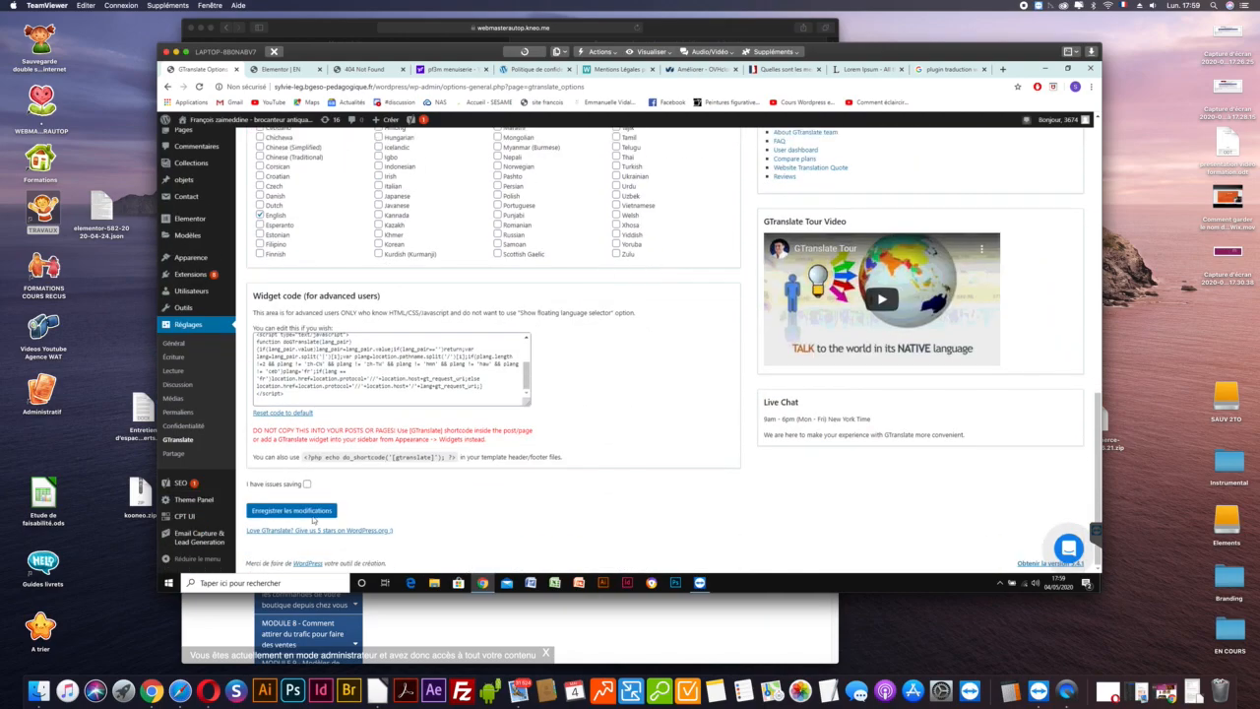
{"action": "left_click", "coordinate": [310, 512]}
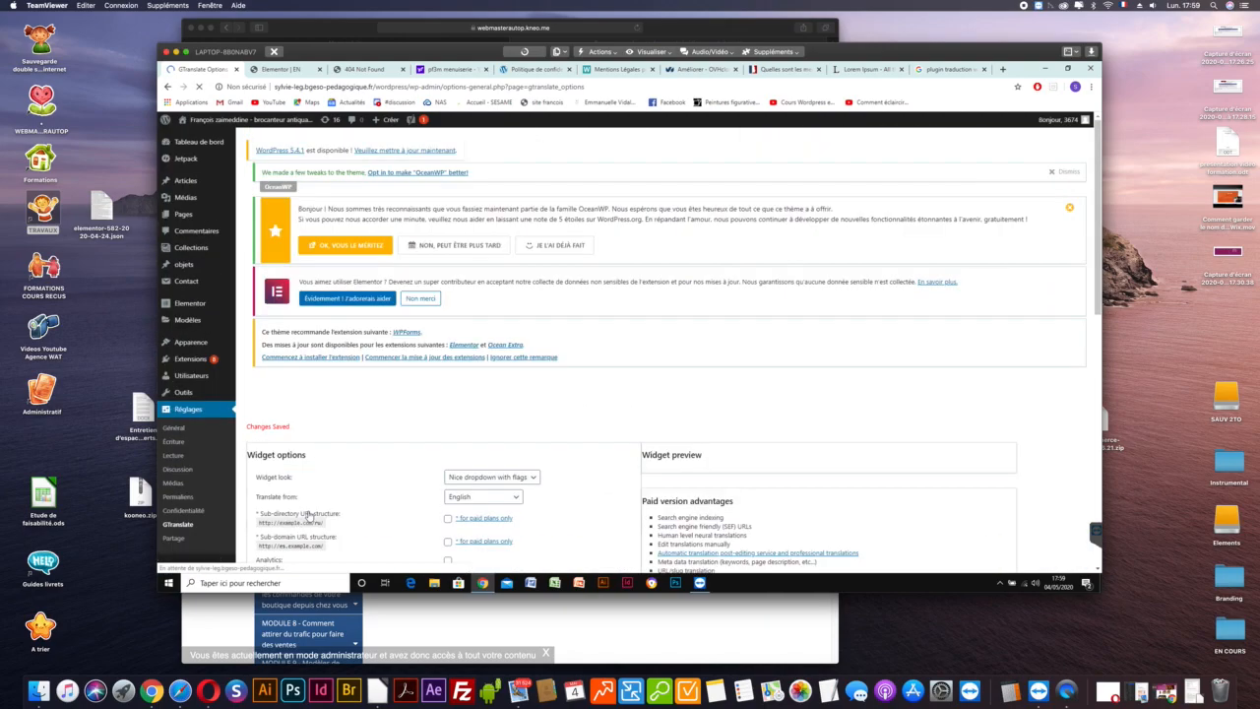
Go back to the site's home page, reload it and retest the English menu entry.
{"action": "left_click", "coordinate": [361, 69]}
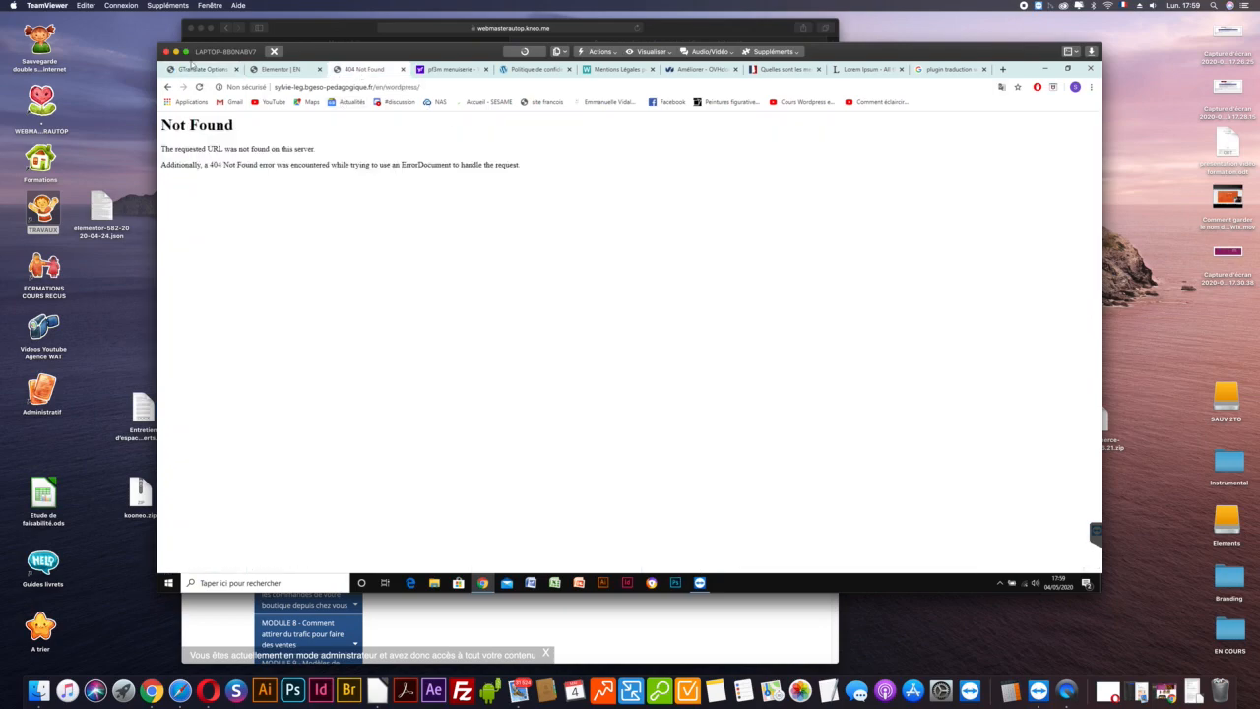
{"action": "left_click", "coordinate": [169, 87]}
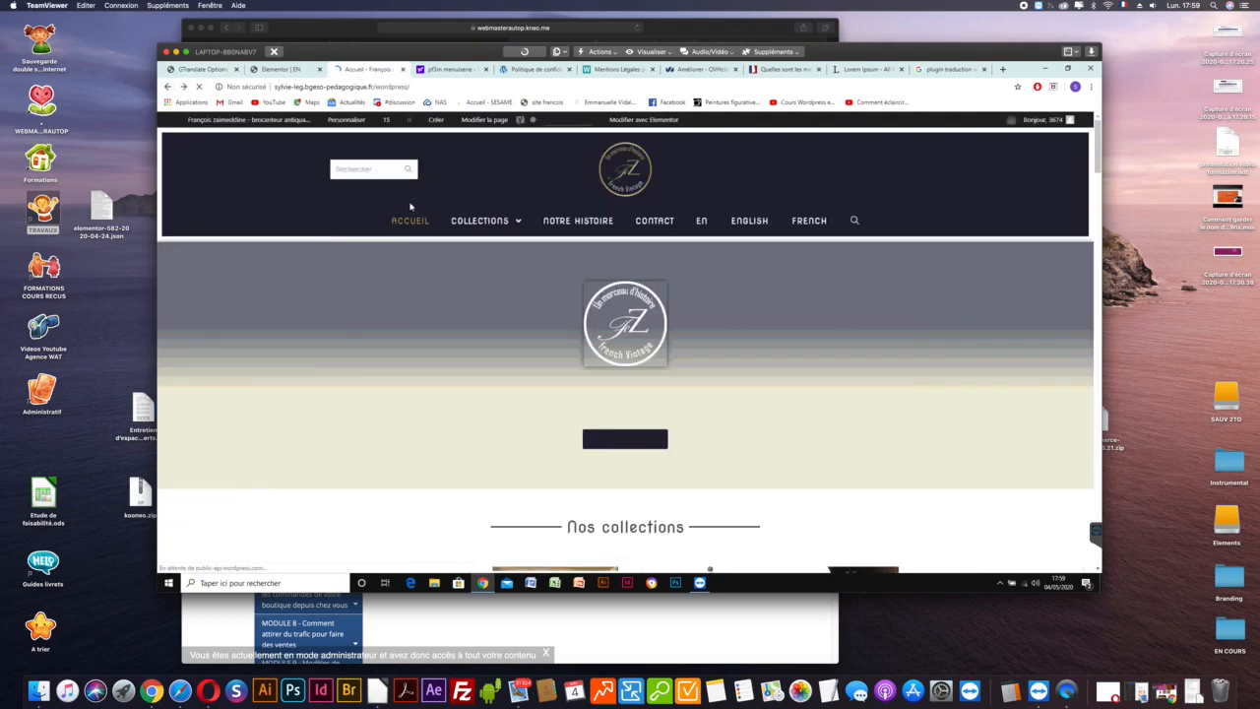
{"action": "left_click", "coordinate": [627, 172]}
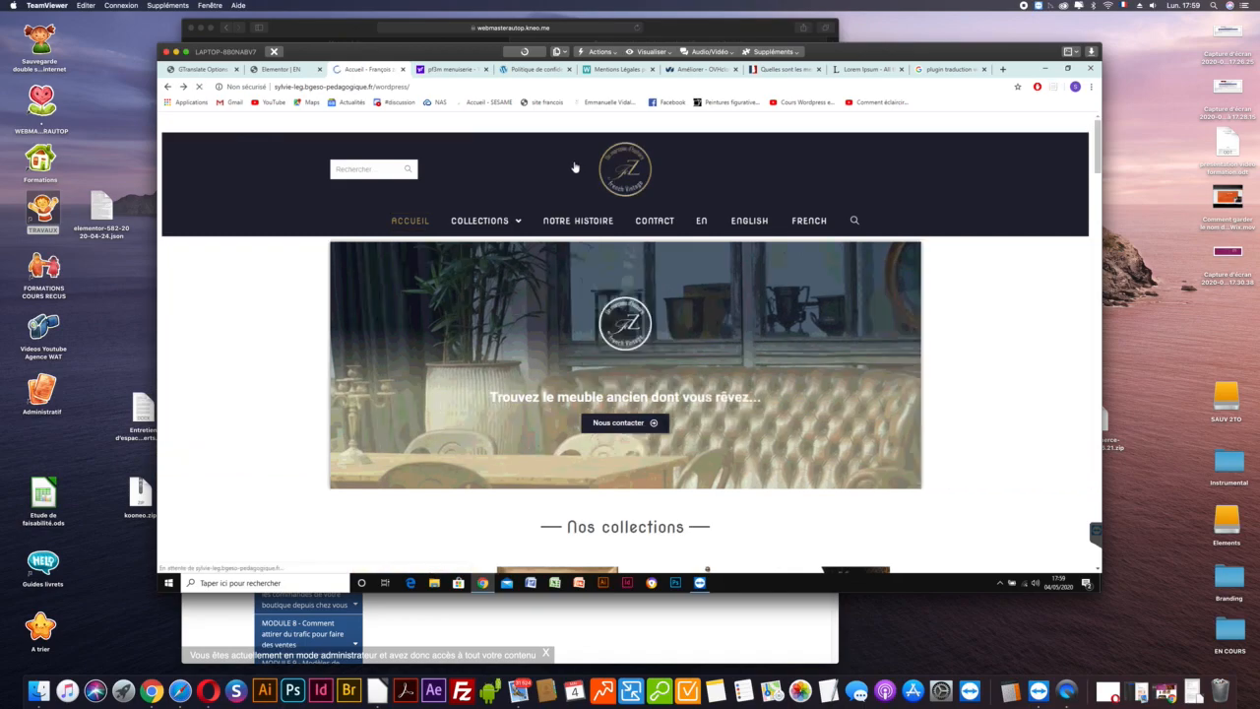
{"action": "left_click", "coordinate": [743, 224]}
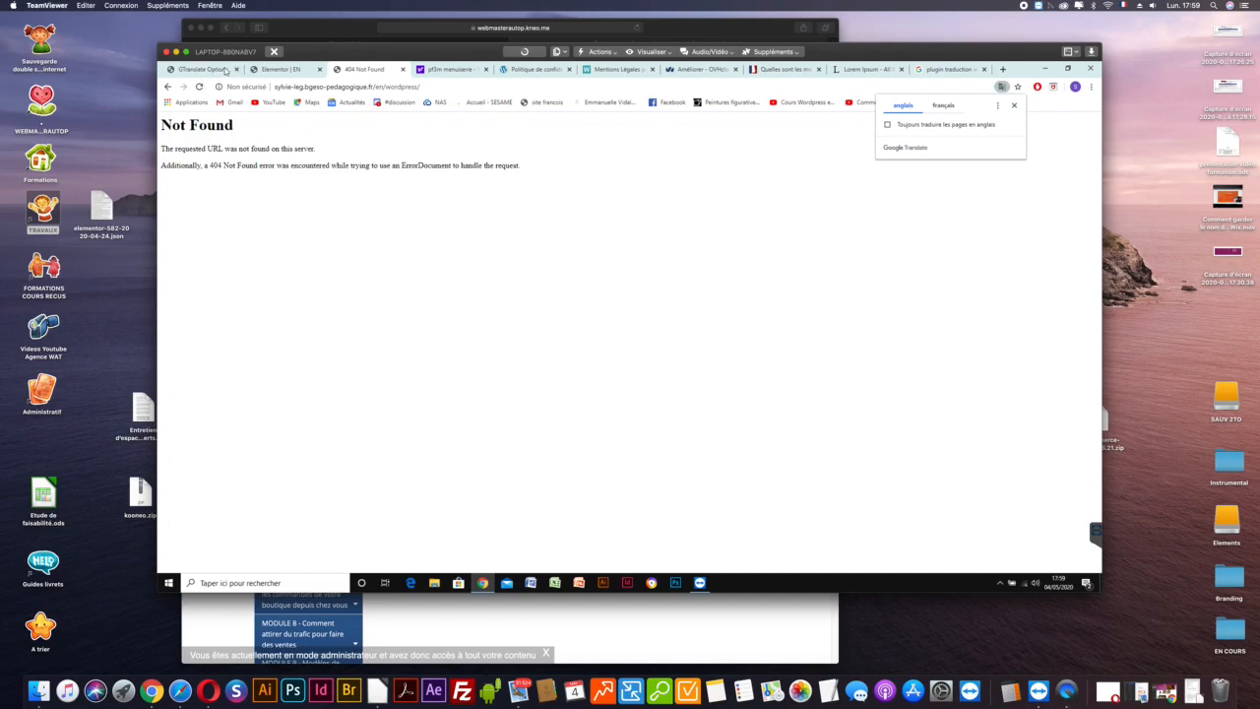
Disable the sub-directory URL structure in the GTranslate widget options and save the settings.
{"action": "left_click", "coordinate": [222, 70]}
{"action": "scroll", "coordinate": [258, 189], "scroll_direction": "down", "scroll_amount": 5}
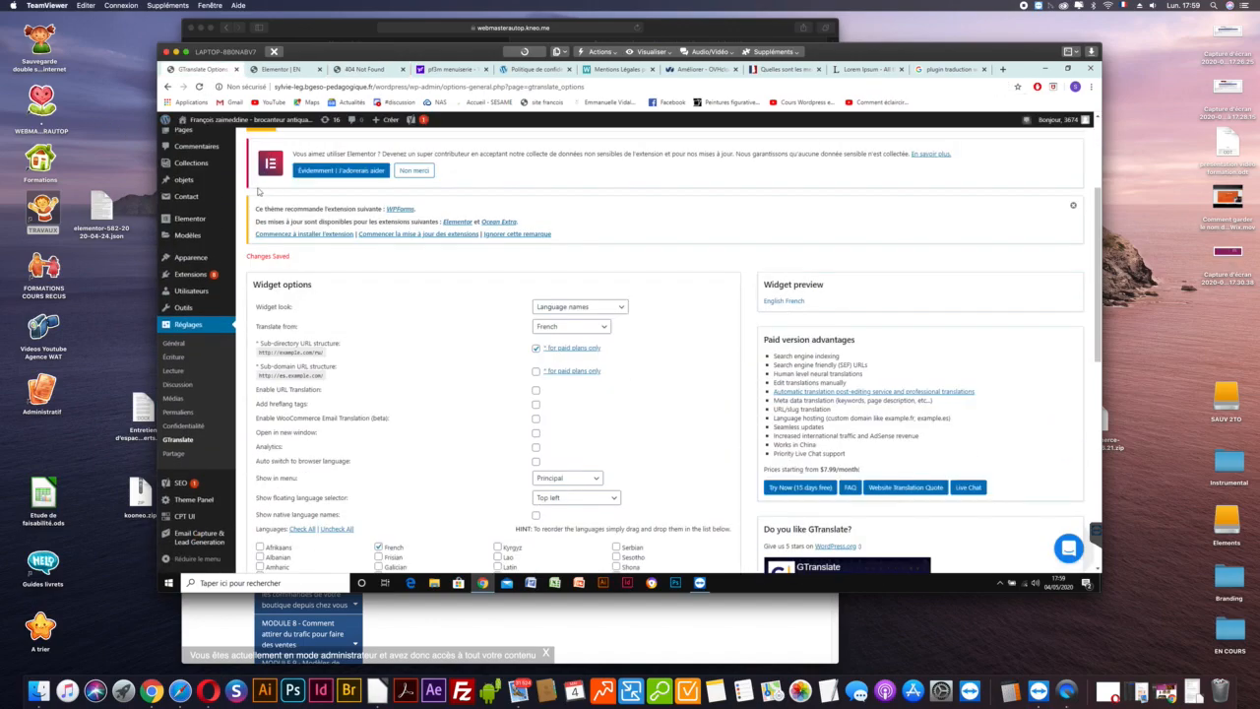
{"action": "left_click", "coordinate": [535, 348]}
{"action": "scroll", "coordinate": [456, 316], "scroll_direction": "down", "scroll_amount": 2}
{"action": "scroll", "coordinate": [456, 316], "scroll_direction": "down", "scroll_amount": 3}
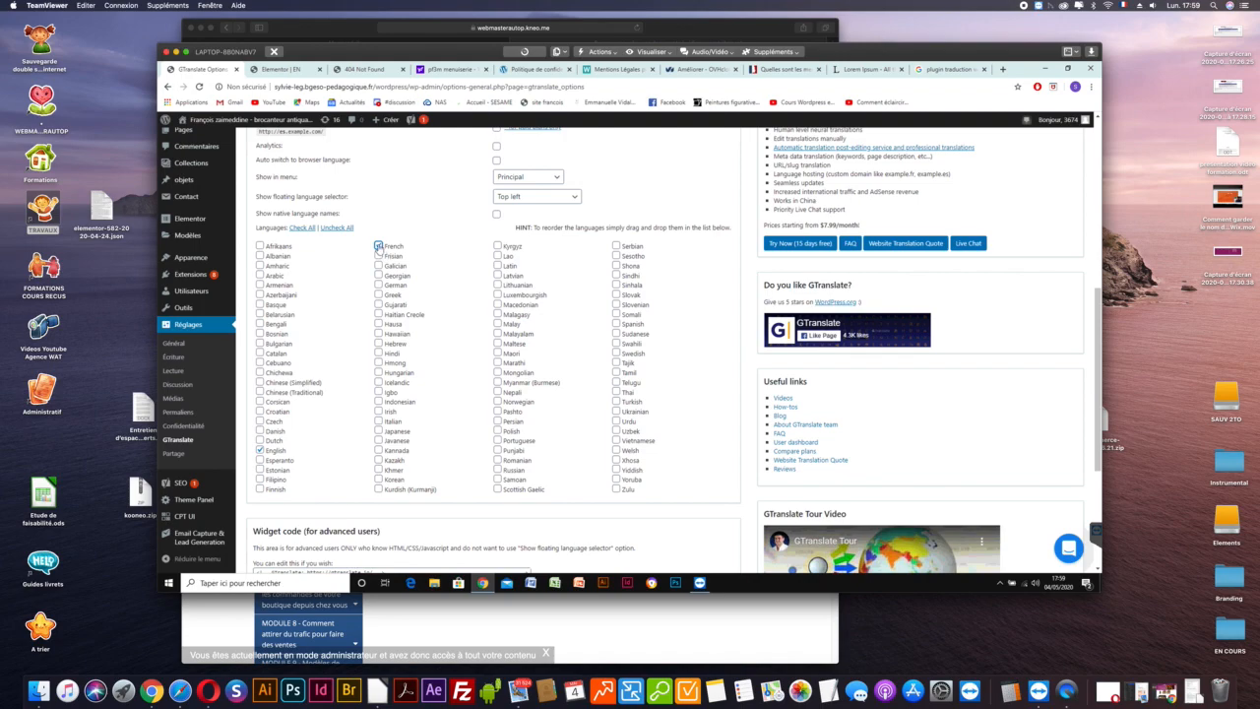
{"action": "scroll", "coordinate": [435, 304], "scroll_direction": "down", "scroll_amount": 5}
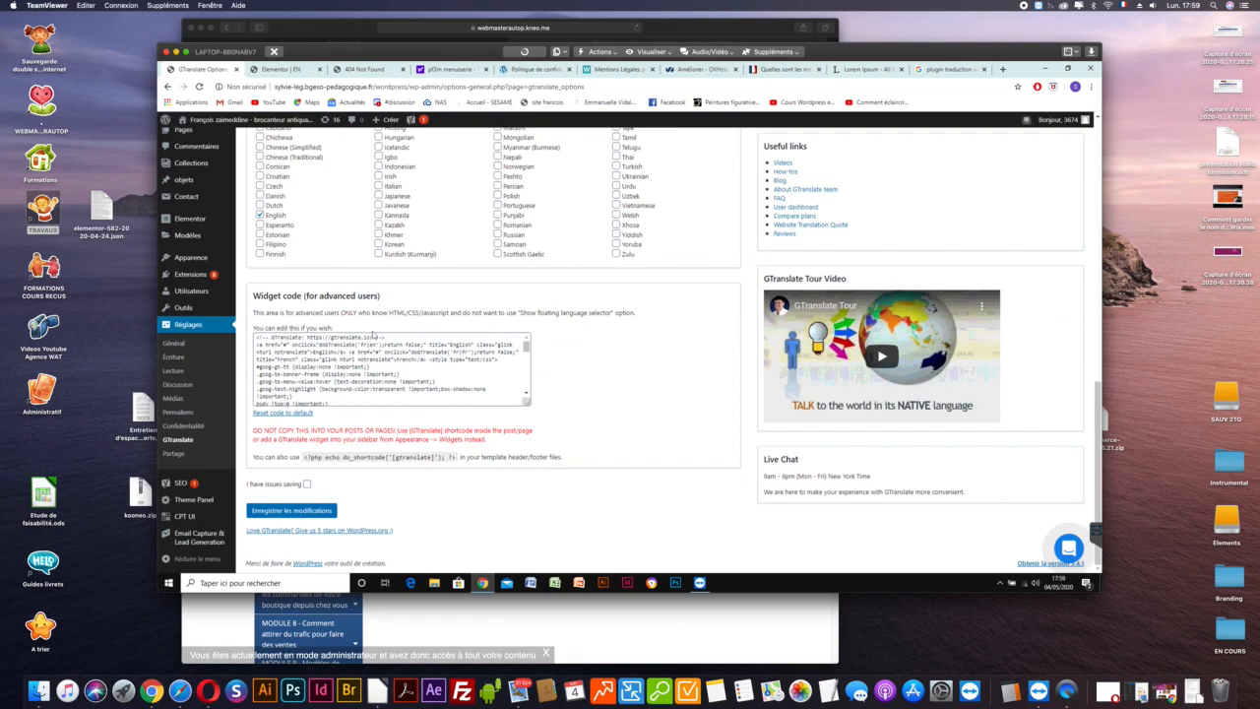
{"action": "left_click_drag", "start_coordinate": [285, 312], "coordinate": [621, 308]}
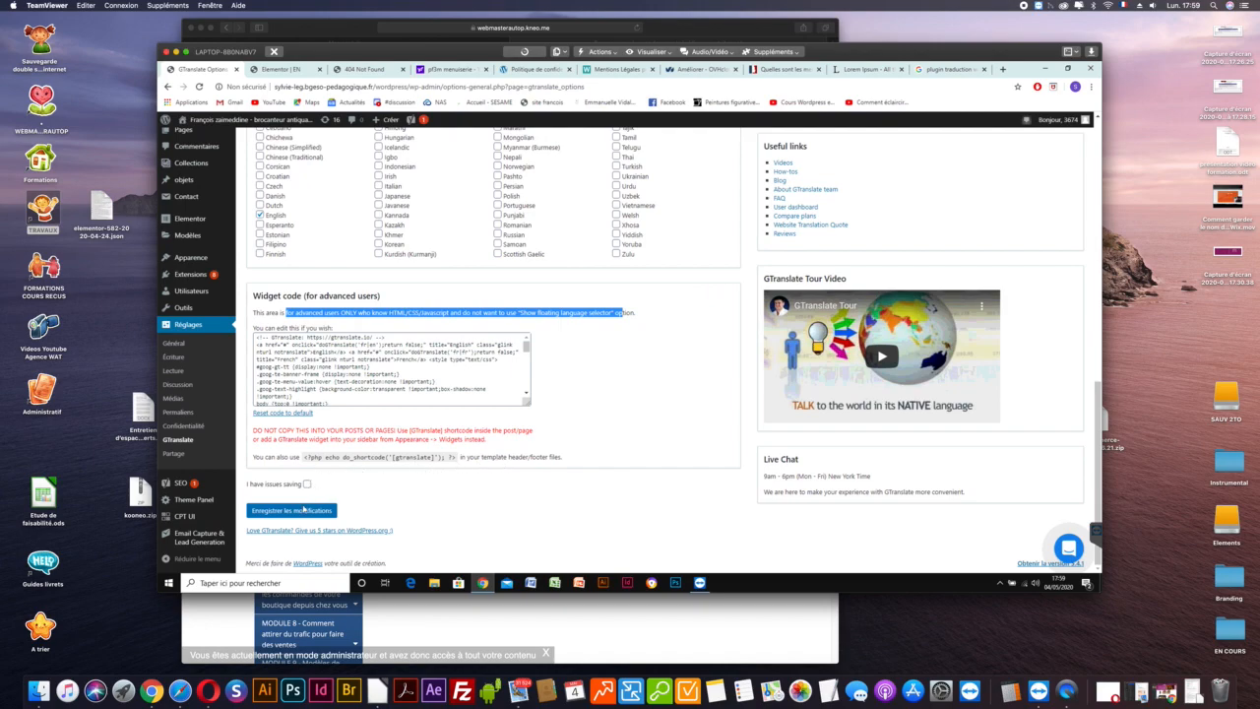
{"action": "left_click", "coordinate": [306, 484]}
{"action": "left_click", "coordinate": [308, 484]}
{"action": "left_click", "coordinate": [297, 512]}
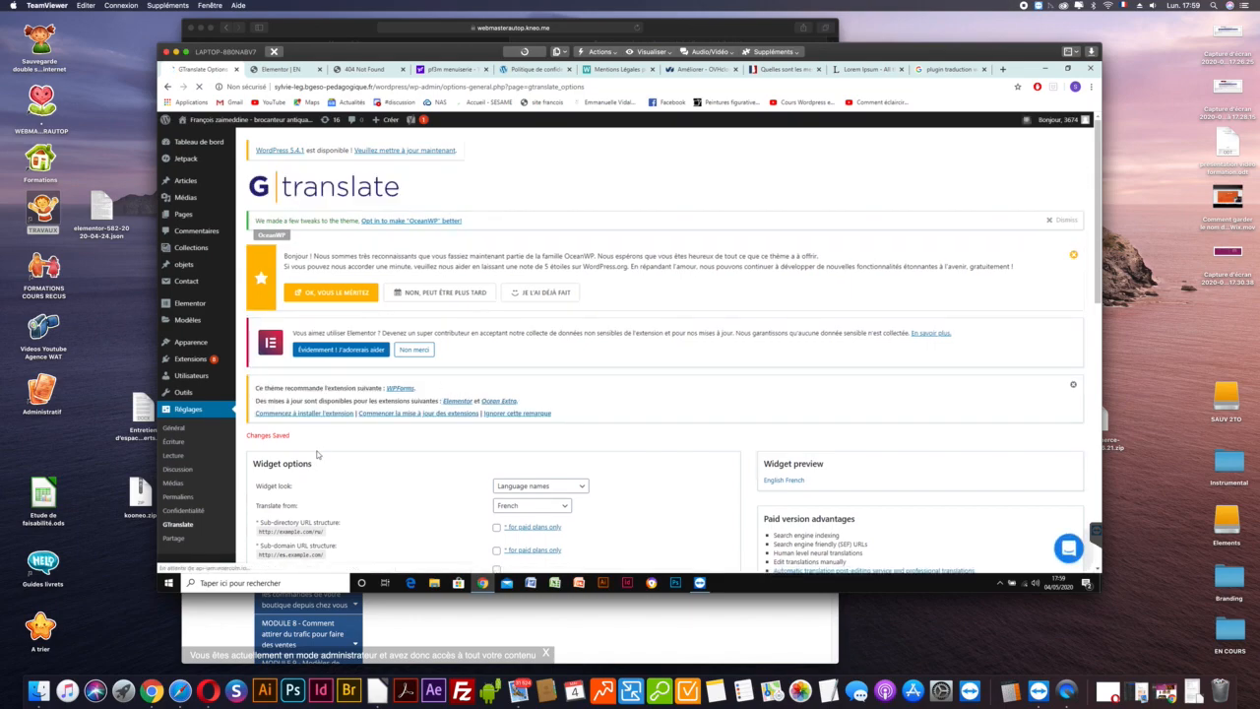
Go back to the live site's home page, switch it to English and review the translated content down the page.
{"action": "left_click", "coordinate": [363, 69]}
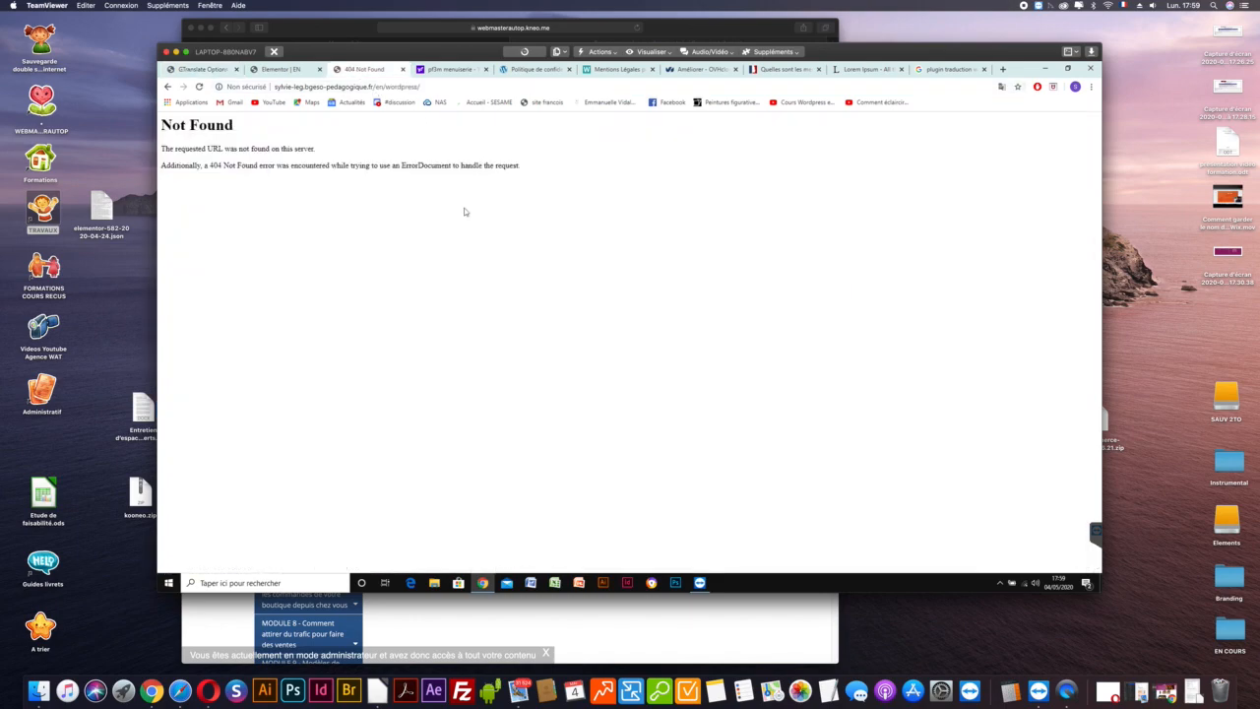
{"action": "left_click", "coordinate": [170, 87]}
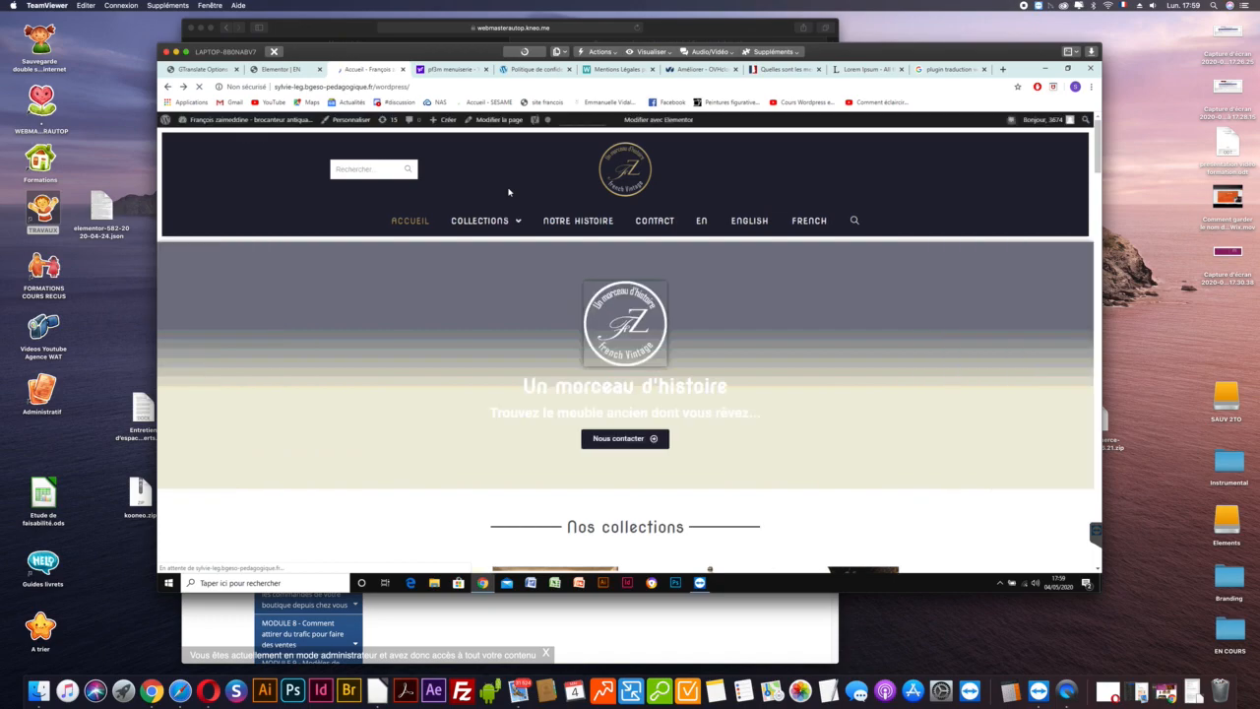
{"action": "left_click", "coordinate": [620, 177]}
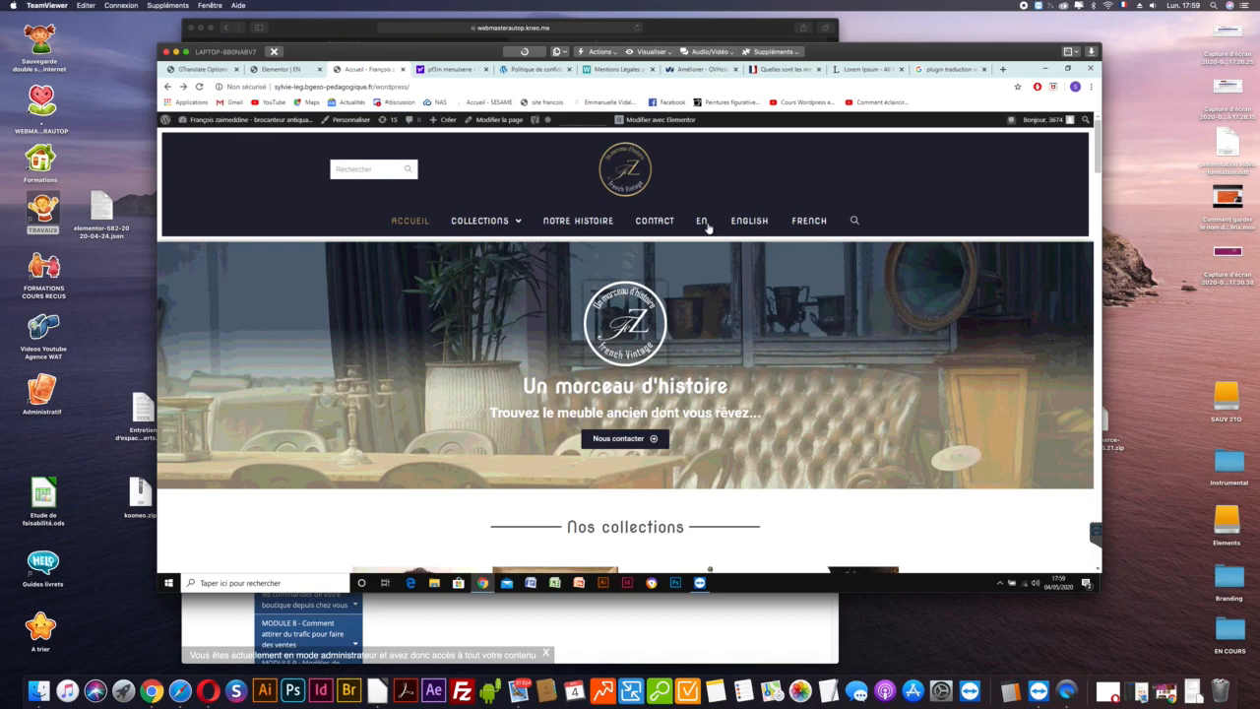
{"action": "left_click", "coordinate": [746, 226]}
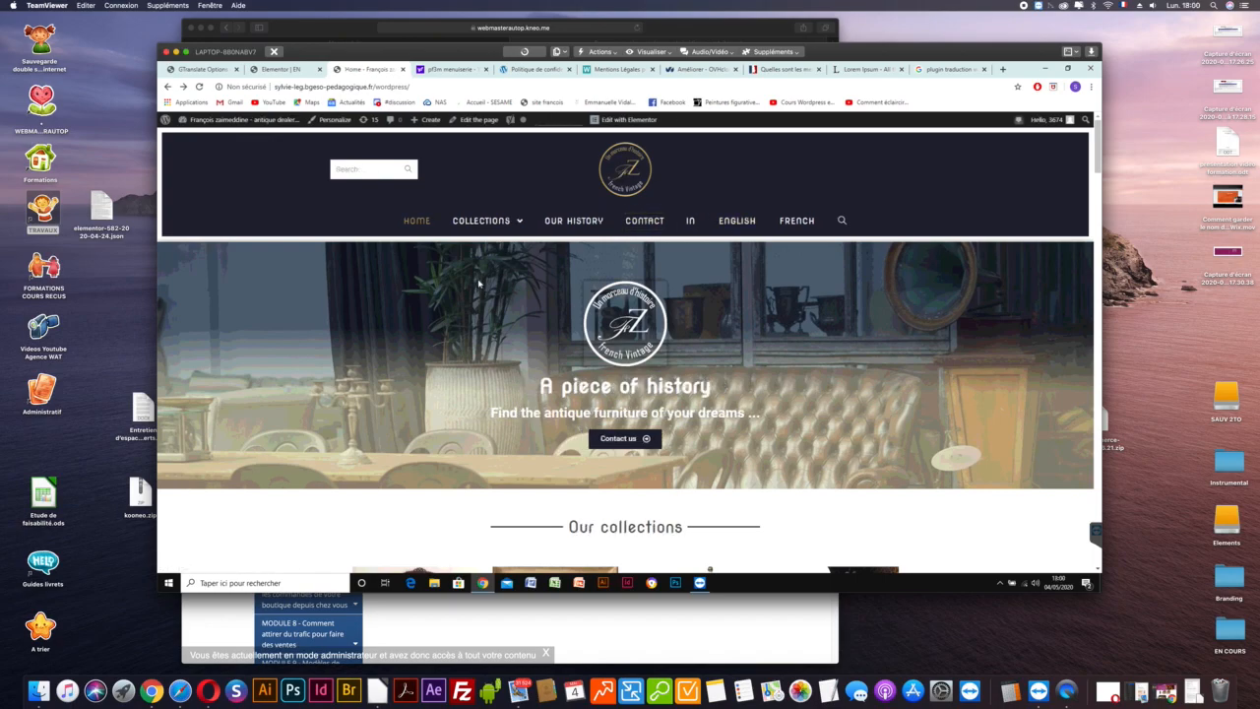
{"action": "scroll", "coordinate": [479, 284], "scroll_direction": "down", "scroll_amount": 2}
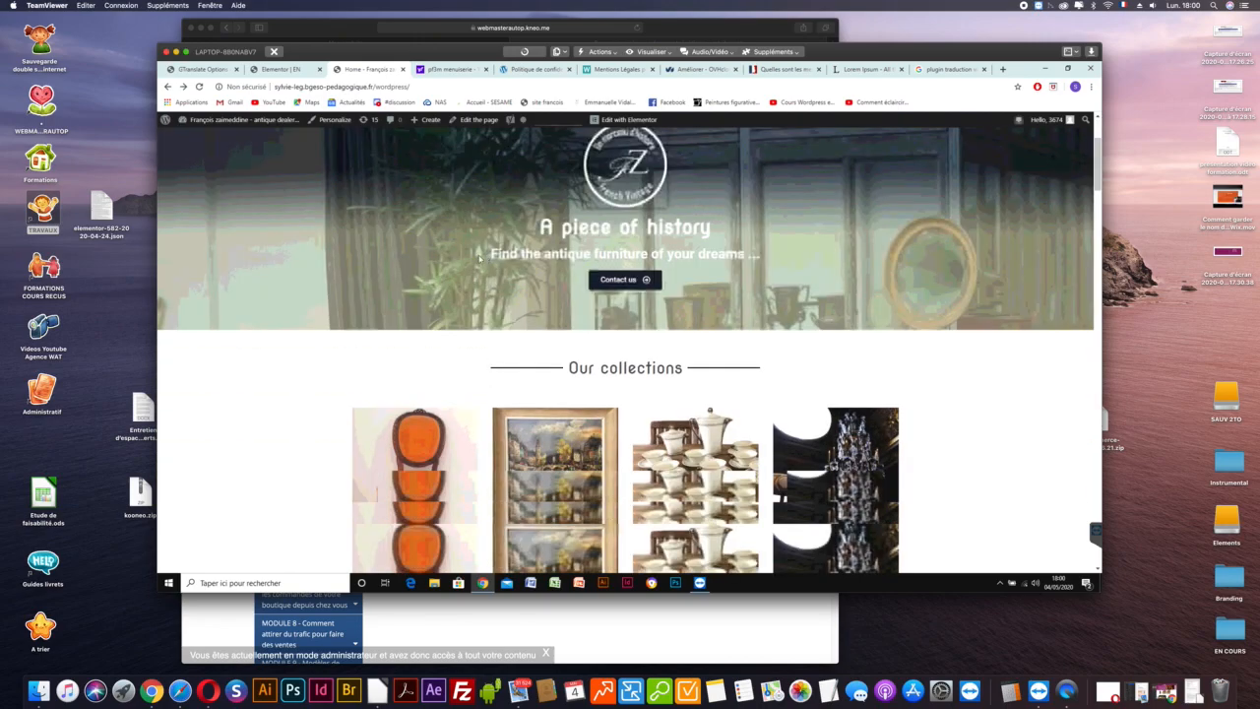
{"action": "scroll", "coordinate": [406, 264], "scroll_direction": "down", "scroll_amount": 3}
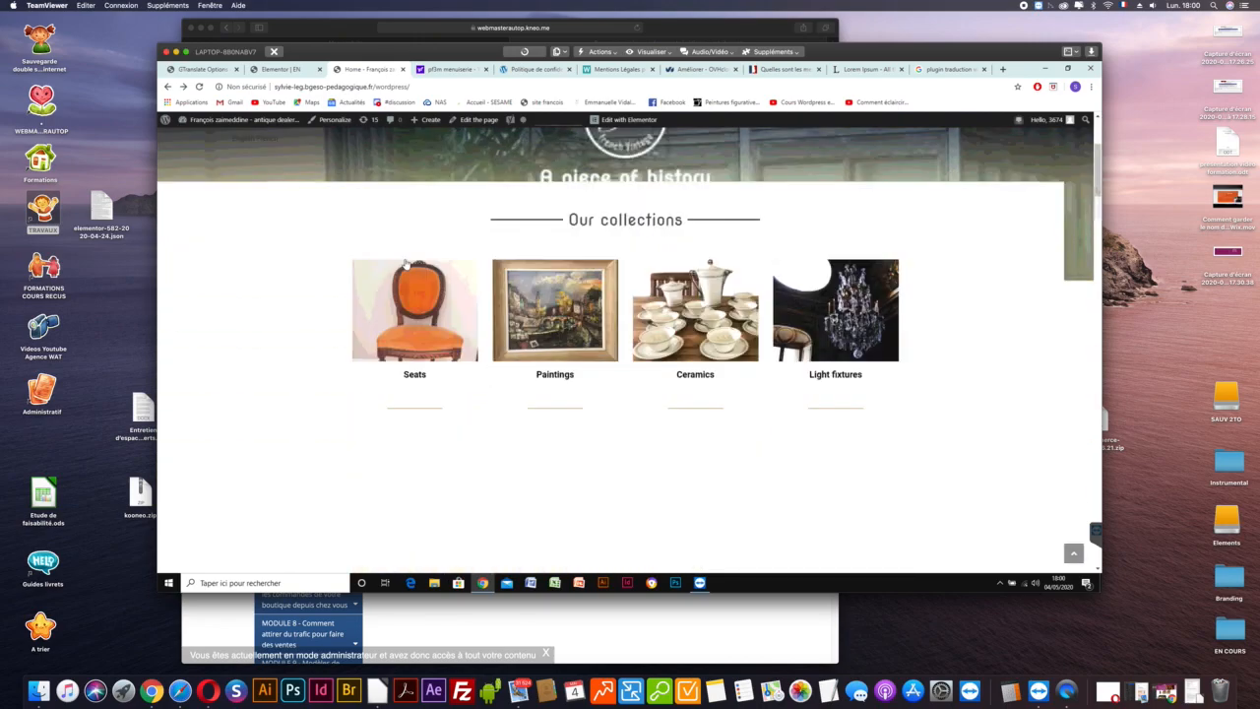
{"action": "scroll", "coordinate": [404, 261], "scroll_direction": "down", "scroll_amount": 4}
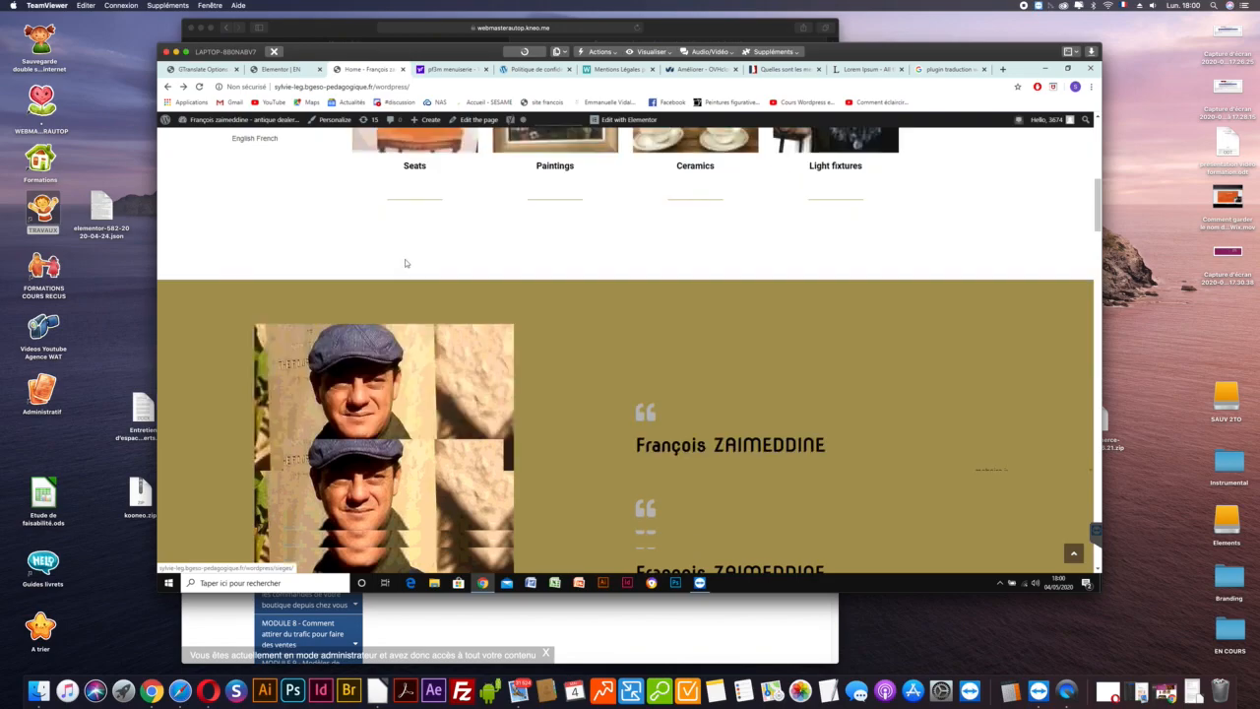
{"action": "scroll", "coordinate": [404, 259], "scroll_direction": "down", "scroll_amount": 3}
{"action": "scroll", "coordinate": [404, 259], "scroll_direction": "up", "scroll_amount": 2}
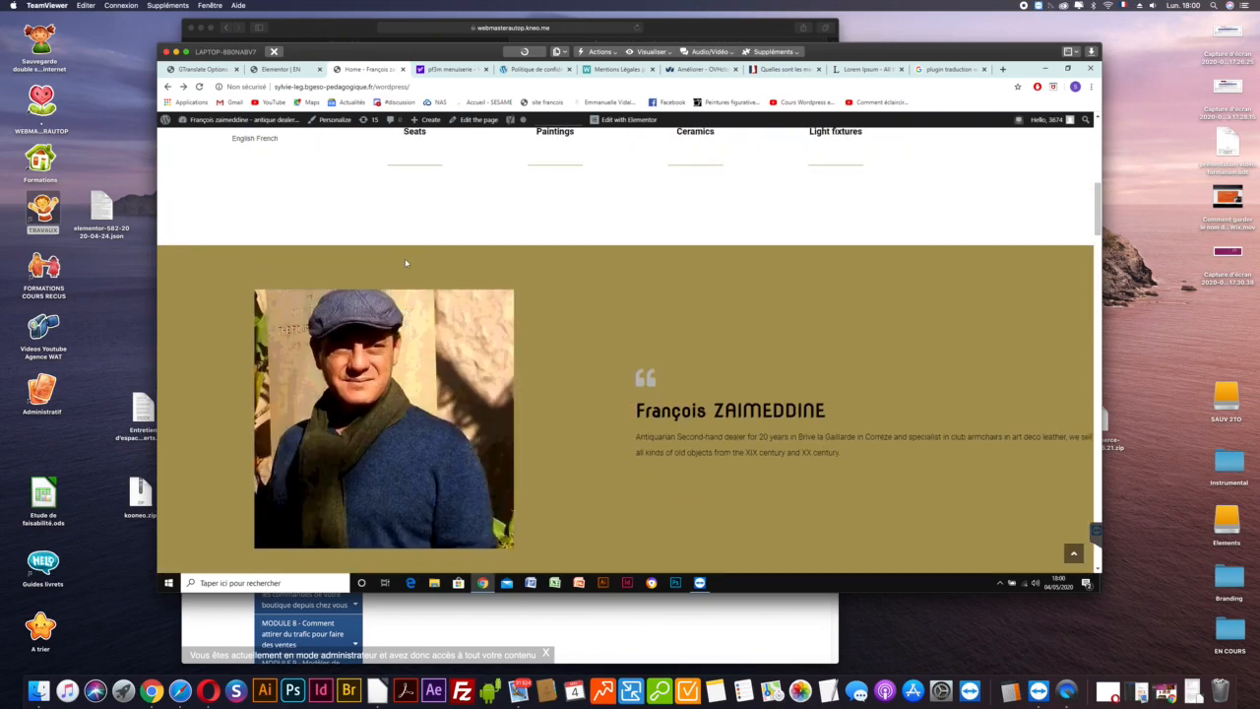
{"action": "scroll", "coordinate": [404, 259], "scroll_direction": "up", "scroll_amount": 8}
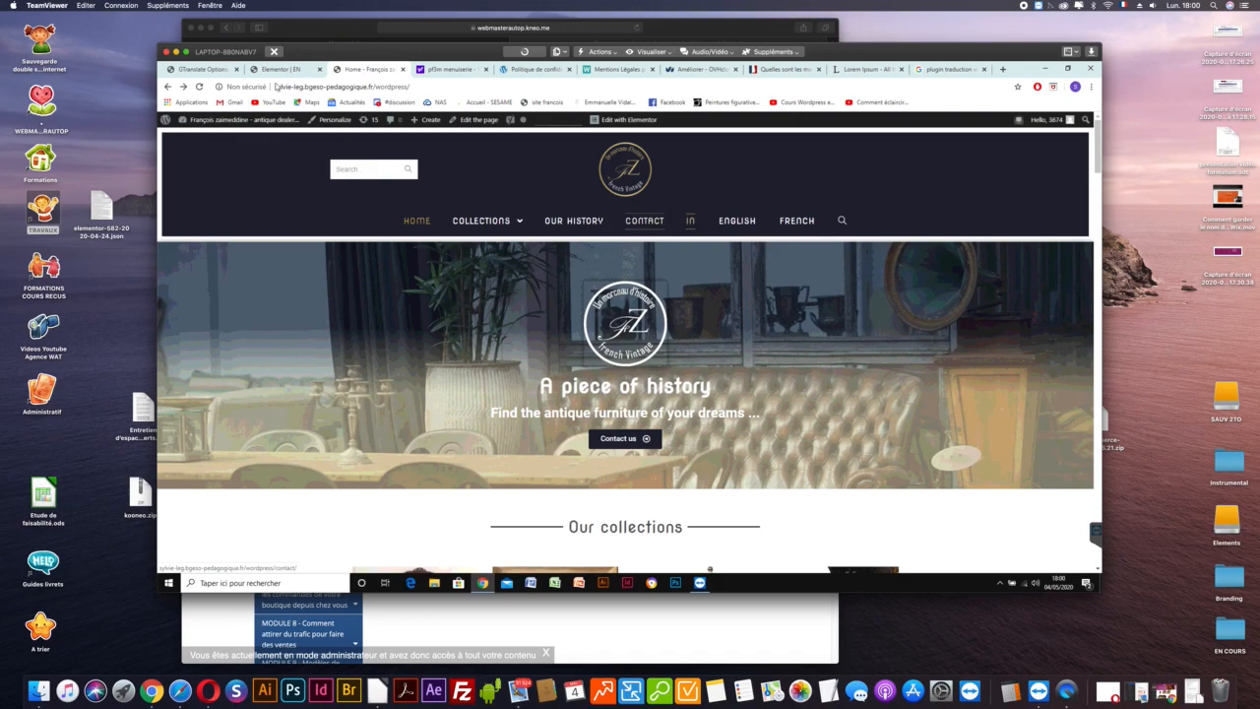
Remove the custom EN link from Menu principal (2) in the WordPress admin and save the menu.
{"action": "left_click", "coordinate": [204, 69]}
{"action": "scroll", "coordinate": [212, 418], "scroll_direction": "down", "scroll_amount": 5}
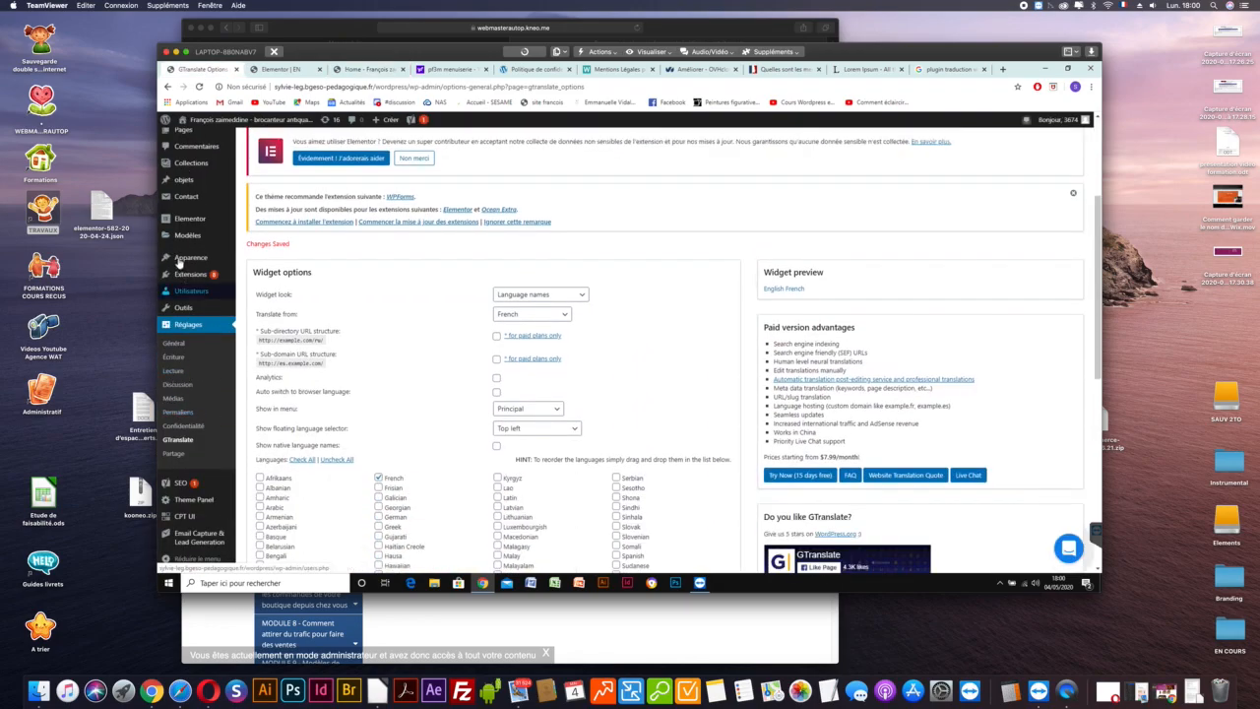
{"action": "mouse_move", "coordinate": [180, 257]}
{"action": "left_click", "coordinate": [254, 304]}
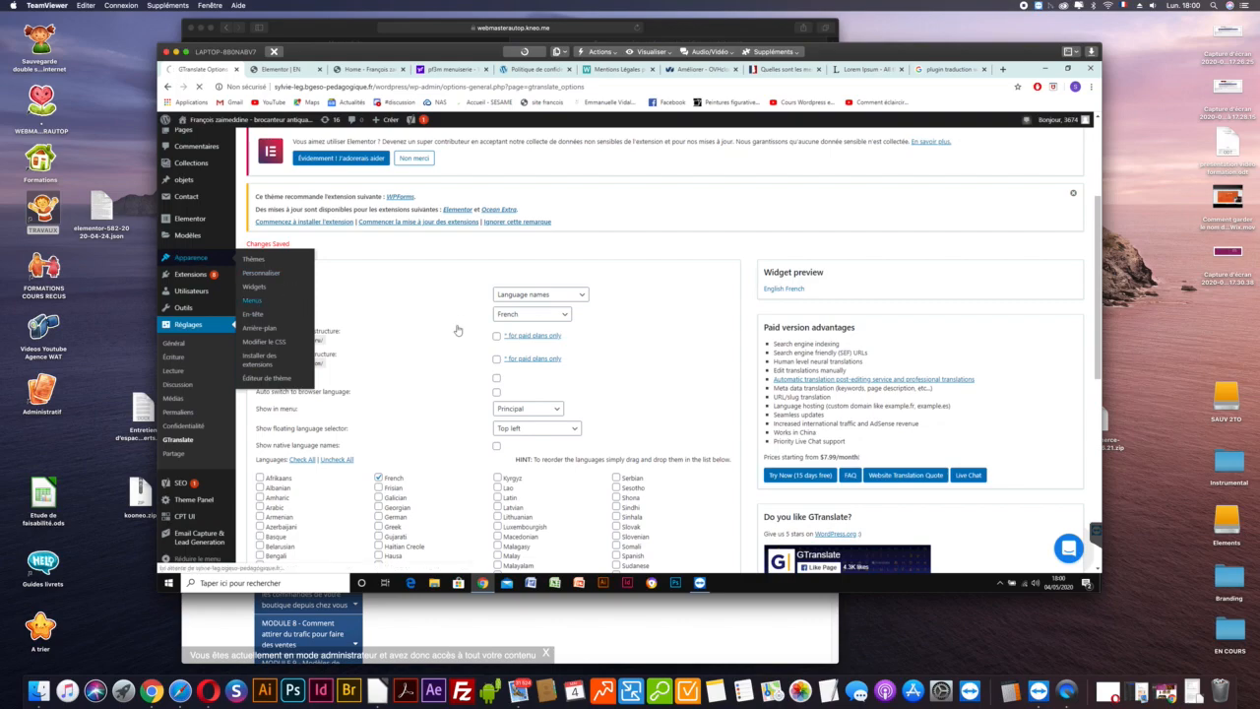
{"action": "scroll", "coordinate": [463, 294], "scroll_direction": "down", "scroll_amount": 2}
{"action": "scroll", "coordinate": [464, 294], "scroll_direction": "down", "scroll_amount": 8}
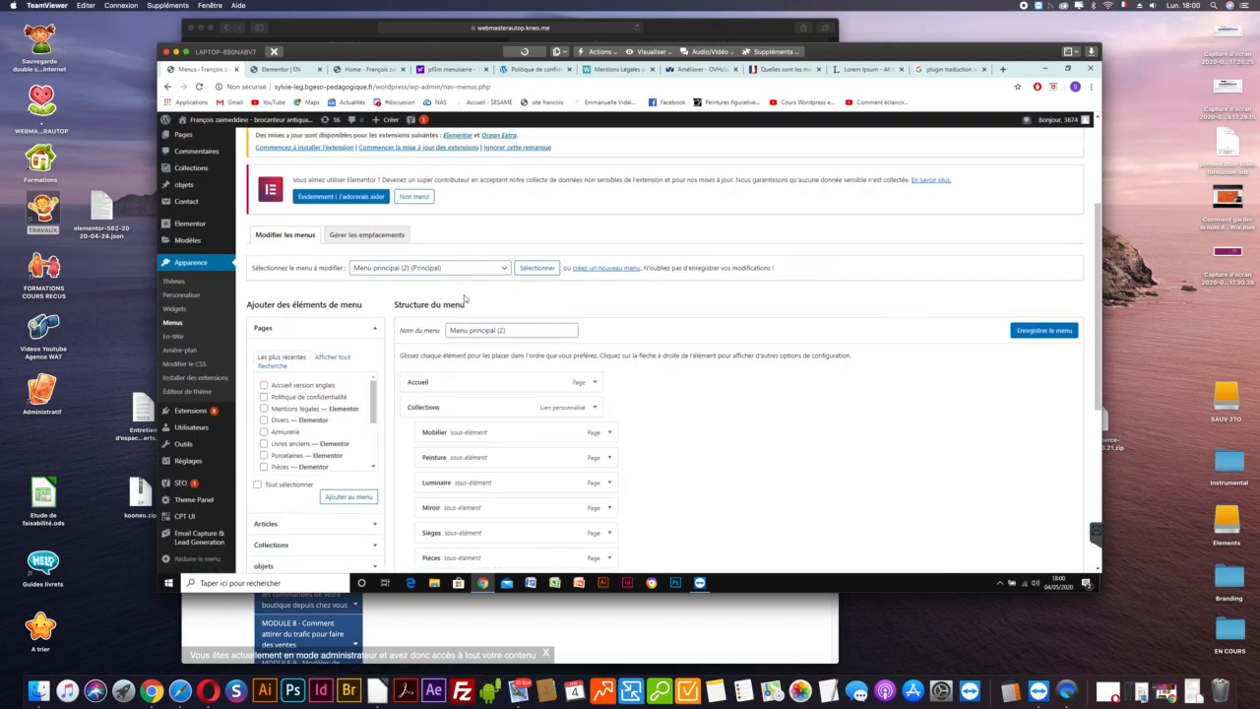
{"action": "scroll", "coordinate": [614, 368], "scroll_direction": "down", "scroll_amount": 3}
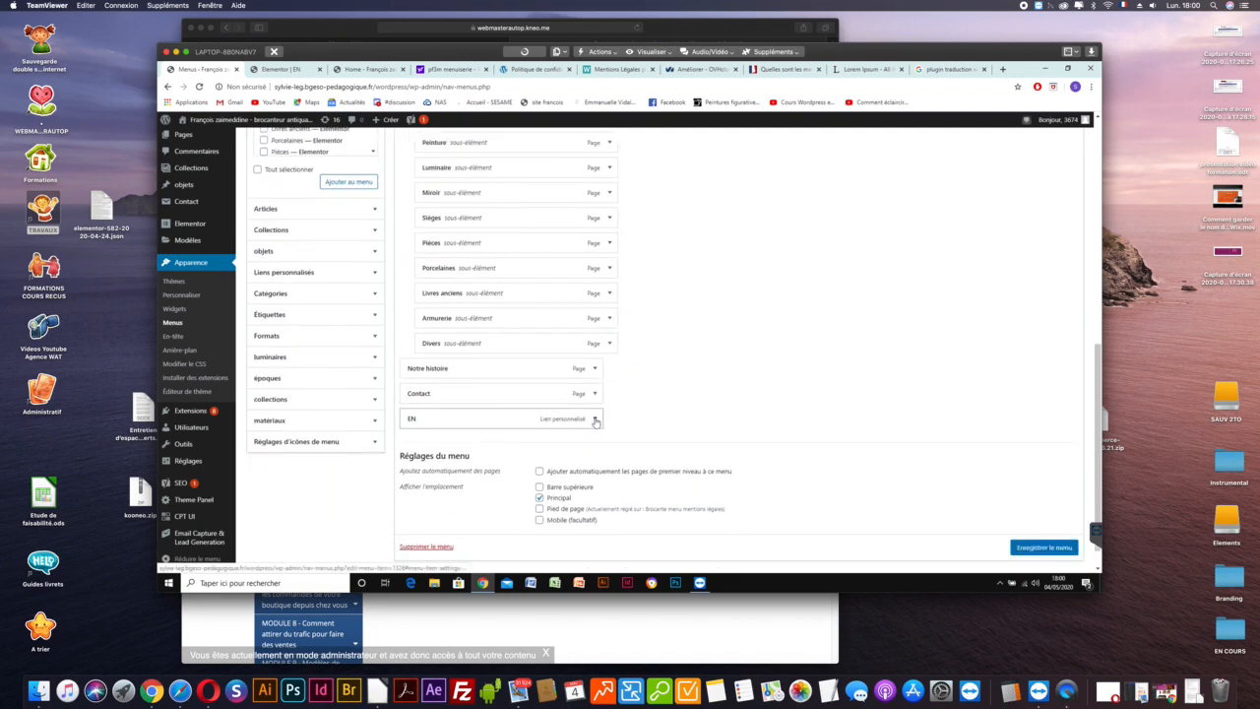
{"action": "scroll", "coordinate": [679, 381], "scroll_direction": "down", "scroll_amount": 1}
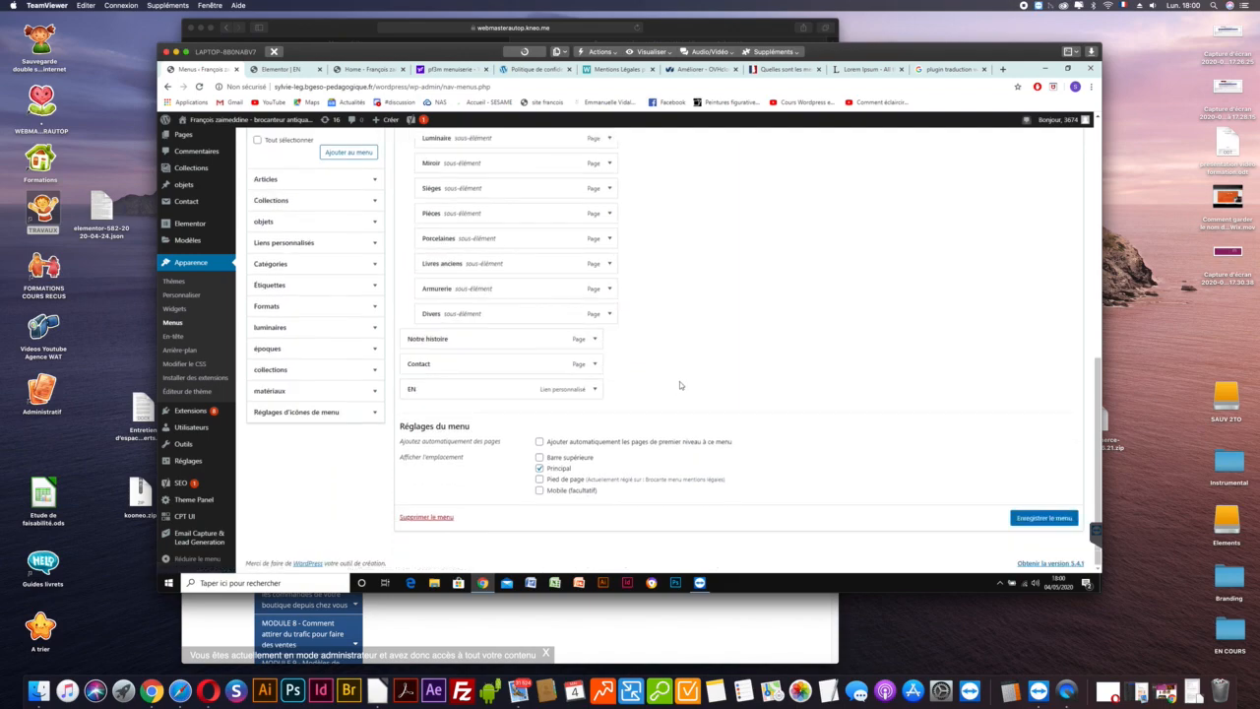
{"action": "left_click", "coordinate": [594, 389]}
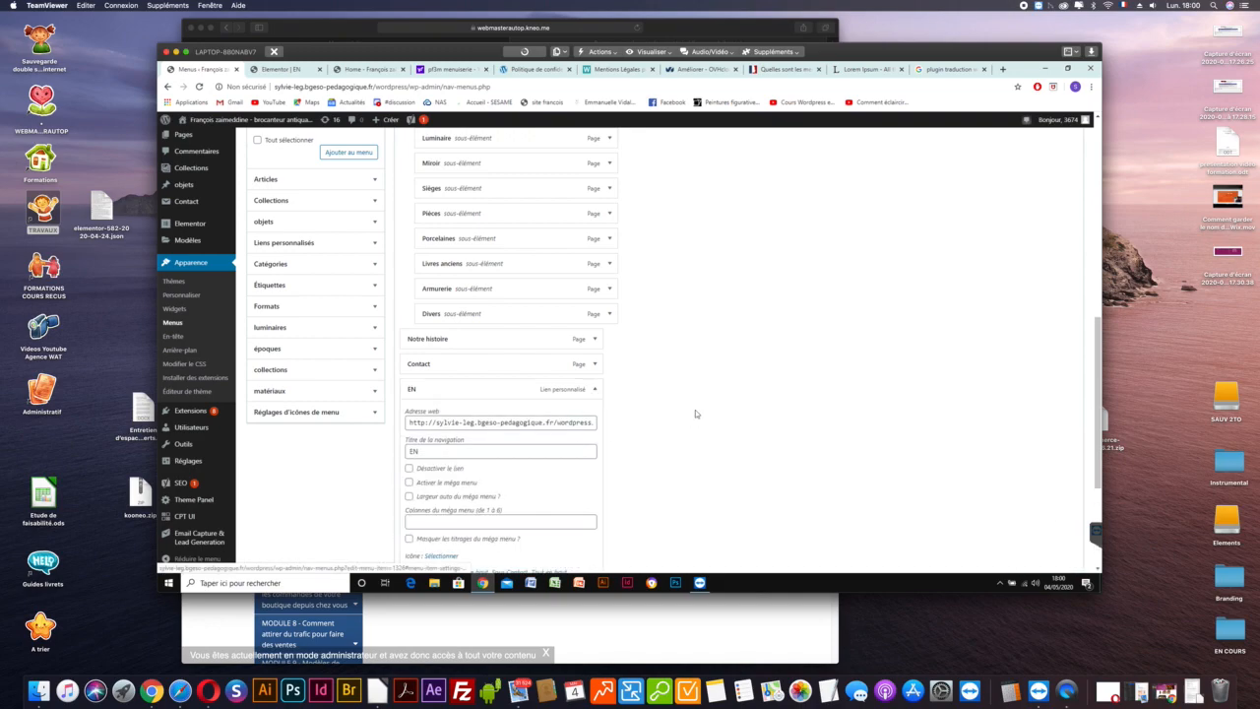
{"action": "scroll", "coordinate": [694, 413], "scroll_direction": "down", "scroll_amount": 4}
{"action": "left_click", "coordinate": [419, 453]}
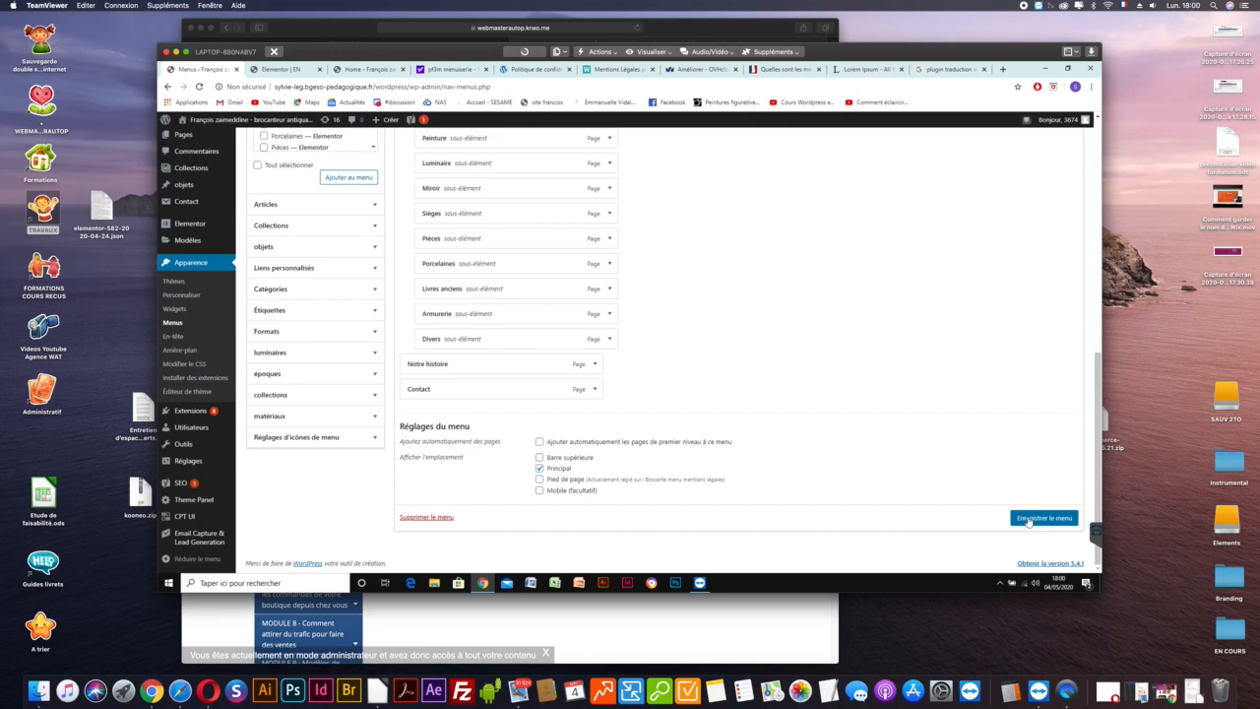
{"action": "left_click", "coordinate": [1029, 519]}
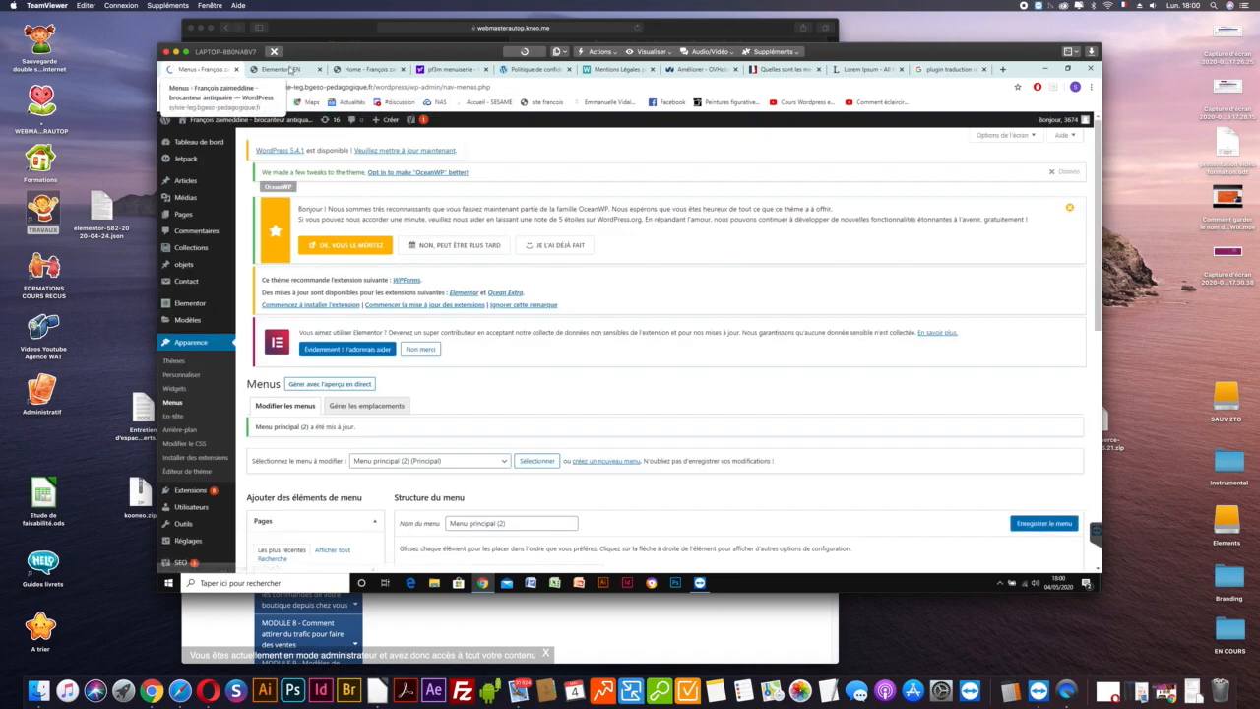
Reload the live home page and check the language entries in its main menu.
{"action": "left_click", "coordinate": [283, 69]}
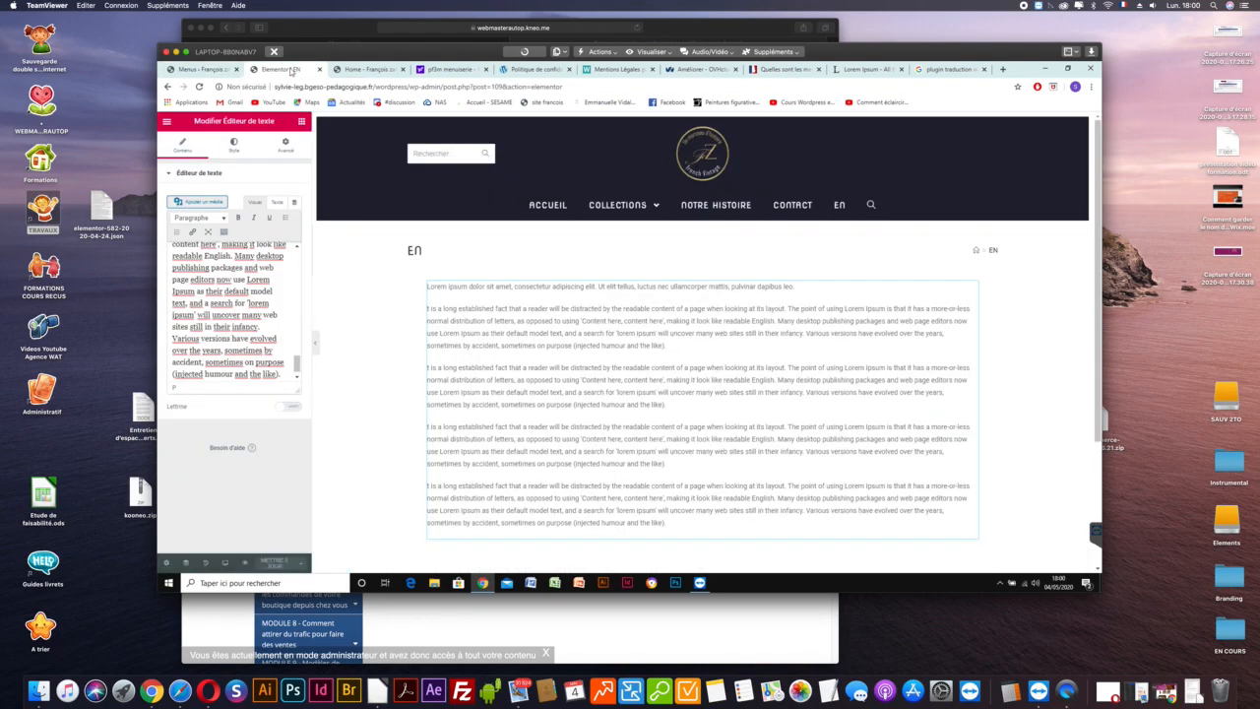
{"action": "left_click", "coordinate": [376, 71]}
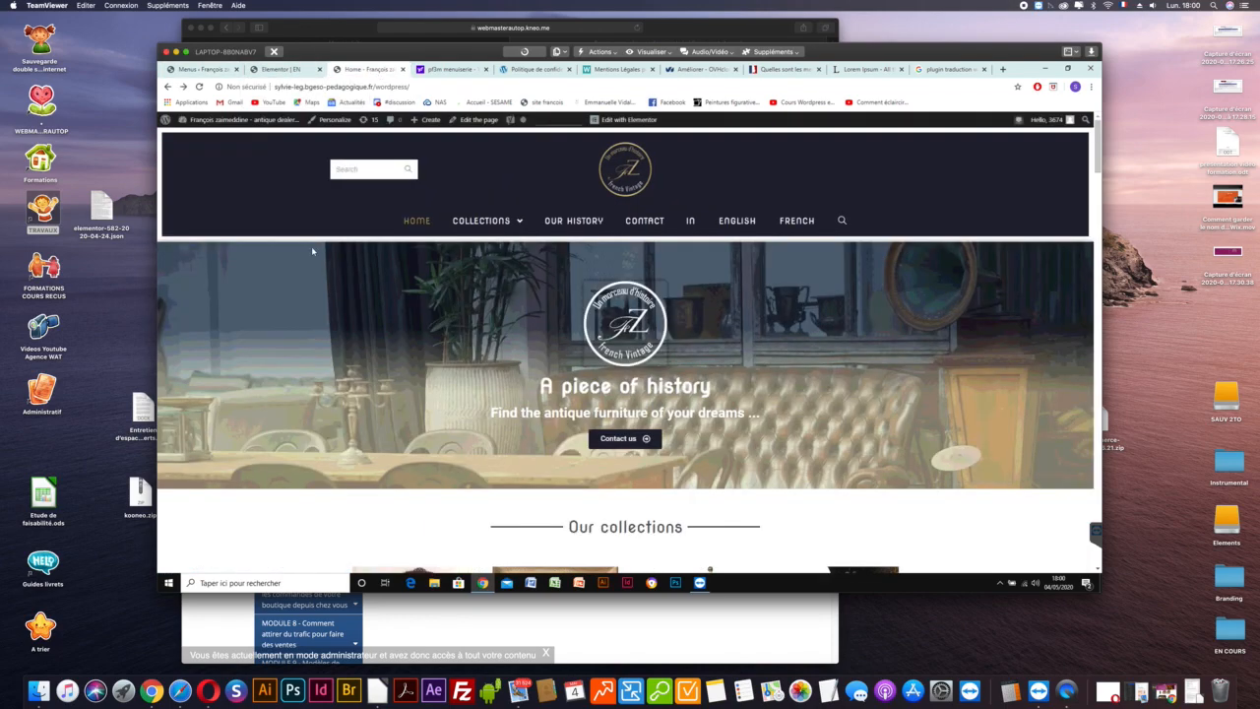
{"action": "left_click", "coordinate": [200, 87]}
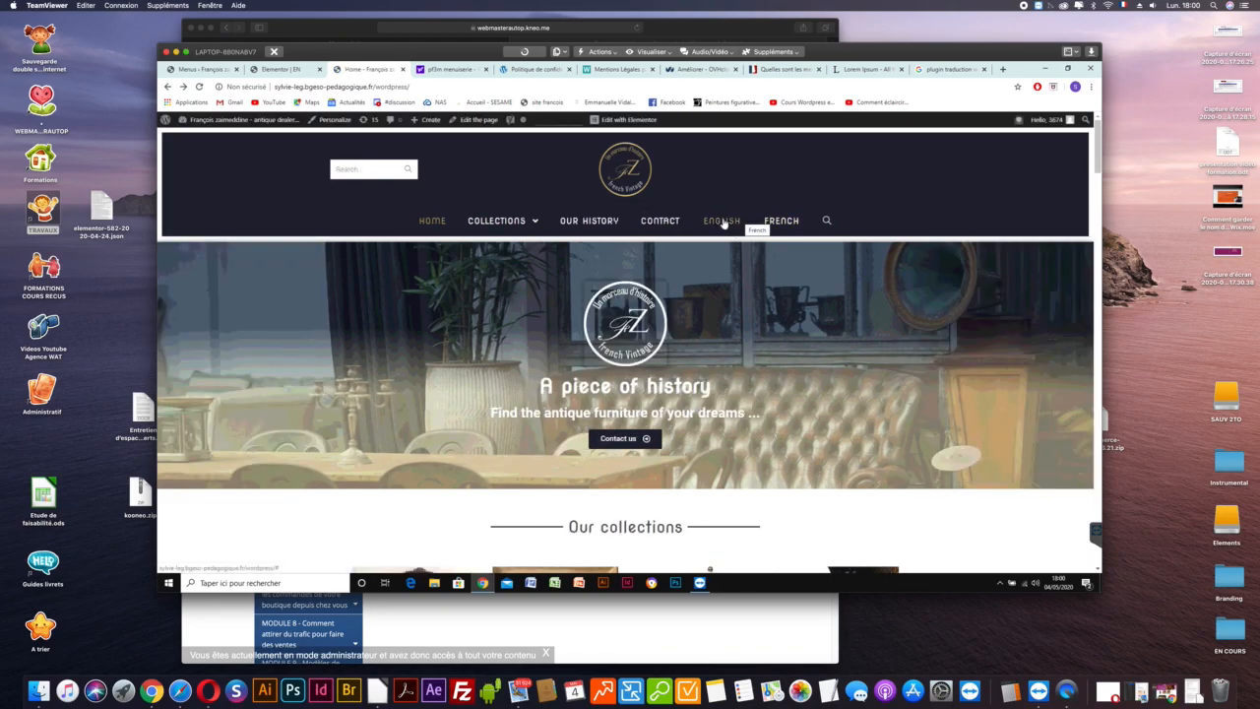
Open the GTranslate plugin's settings from the list of installed extensions in the WordPress admin.
{"action": "left_click", "coordinate": [216, 70]}
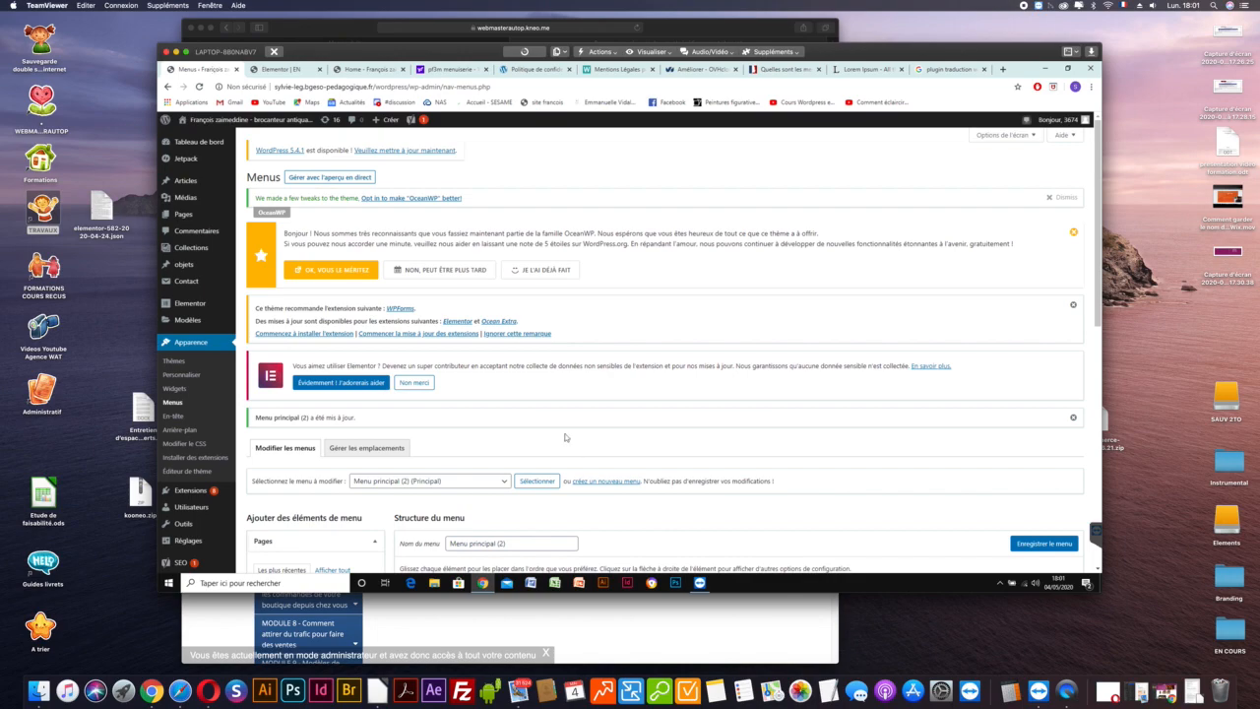
{"action": "scroll", "coordinate": [582, 441], "scroll_direction": "down", "scroll_amount": 3}
{"action": "scroll", "coordinate": [231, 448], "scroll_direction": "down", "scroll_amount": 3}
{"action": "mouse_move", "coordinate": [232, 443]}
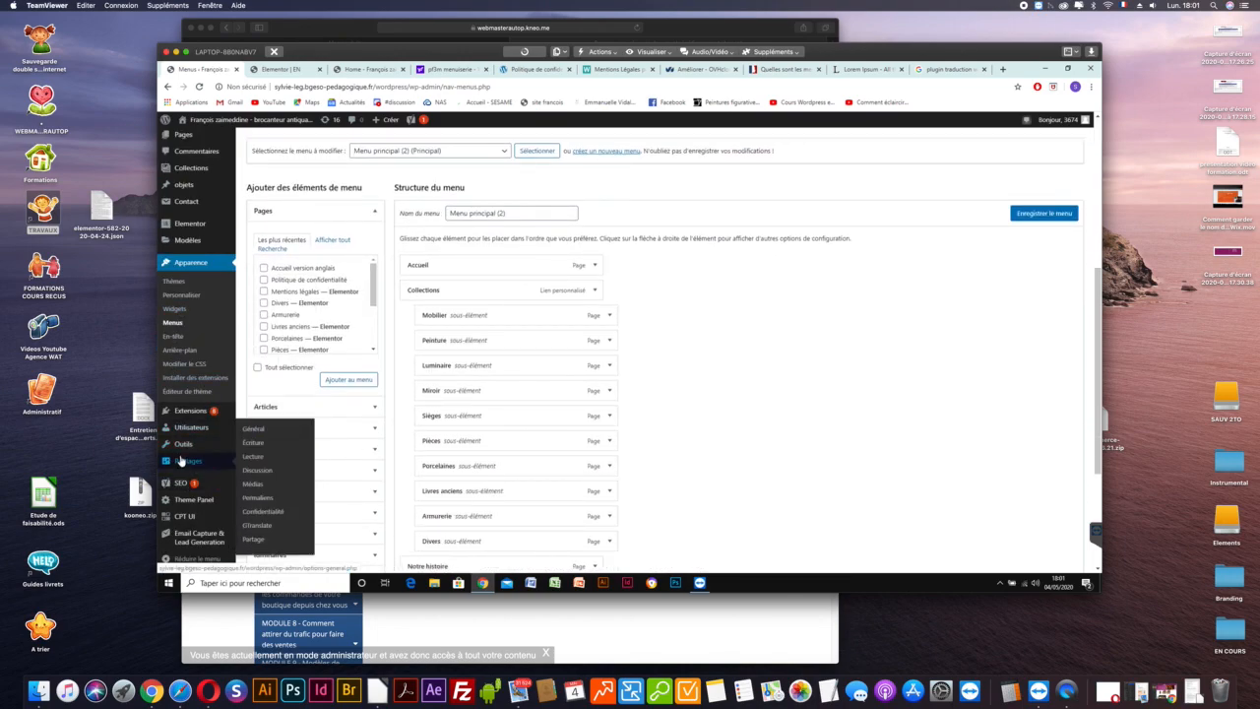
{"action": "scroll", "coordinate": [183, 443], "scroll_direction": "down", "scroll_amount": 4}
{"action": "scroll", "coordinate": [182, 438], "scroll_direction": "up", "scroll_amount": 4}
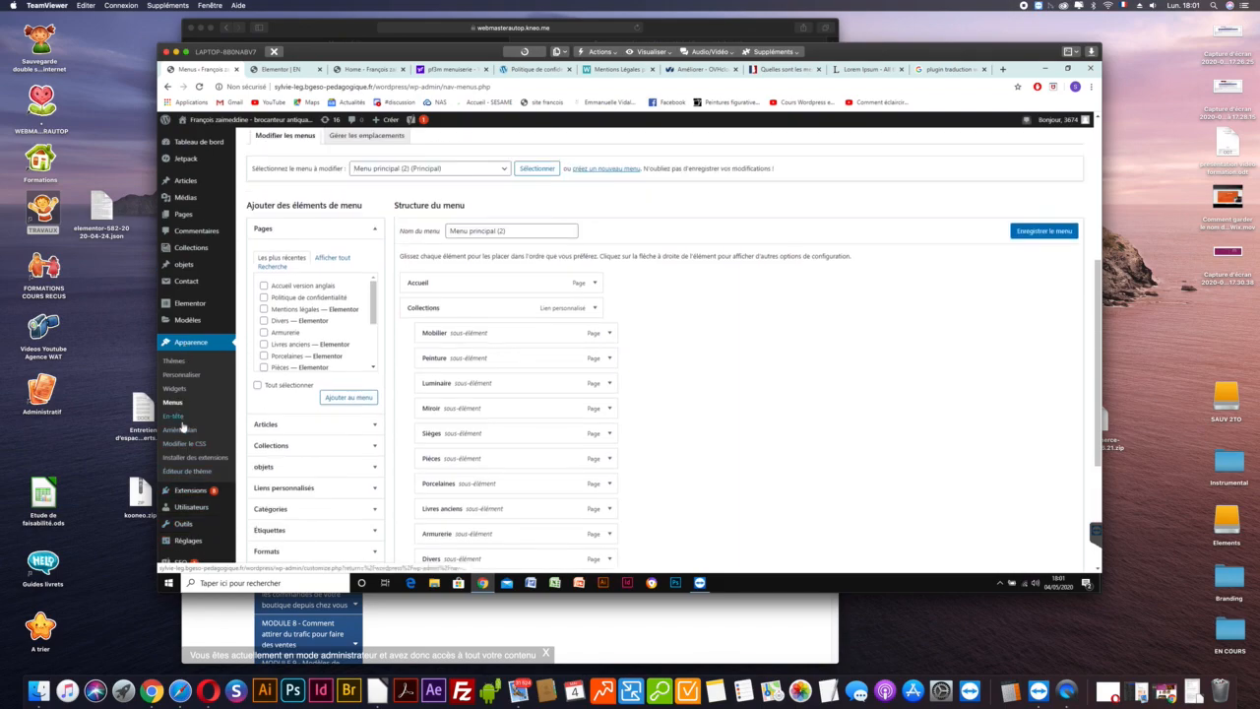
{"action": "scroll", "coordinate": [180, 428], "scroll_direction": "down", "scroll_amount": 2}
{"action": "scroll", "coordinate": [180, 427], "scroll_direction": "down", "scroll_amount": 3}
{"action": "mouse_move", "coordinate": [191, 465]}
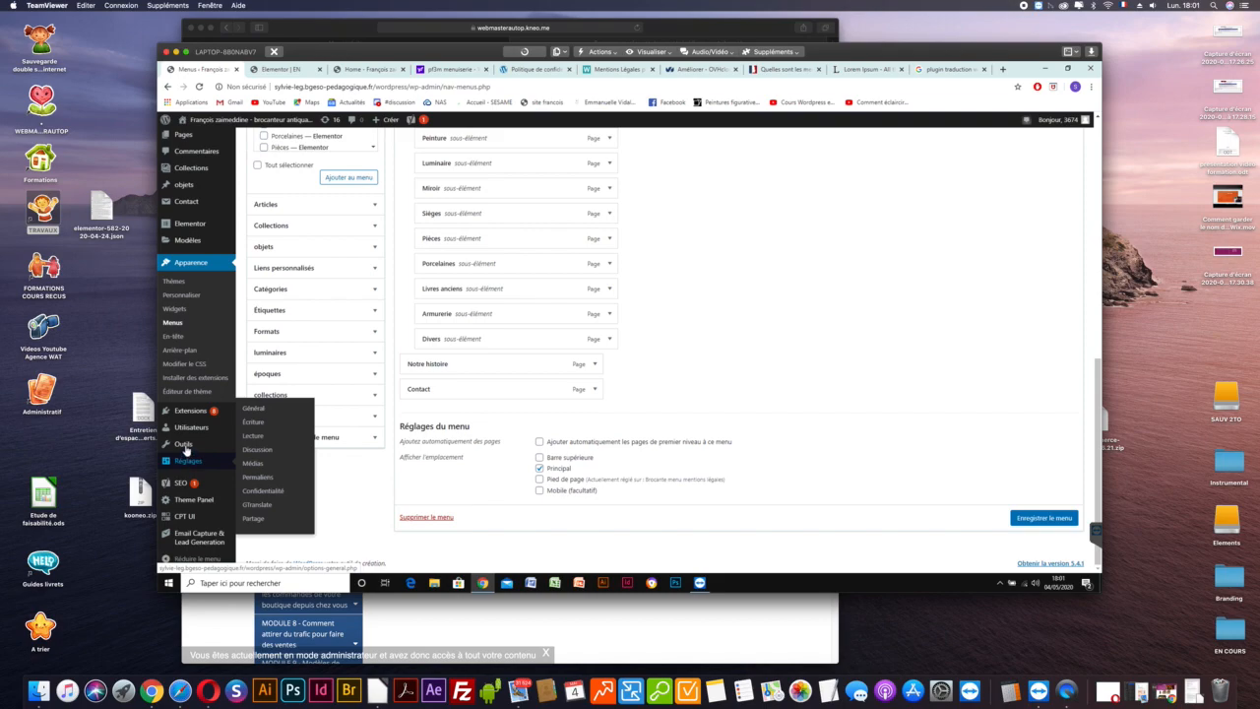
{"action": "mouse_move", "coordinate": [190, 431]}
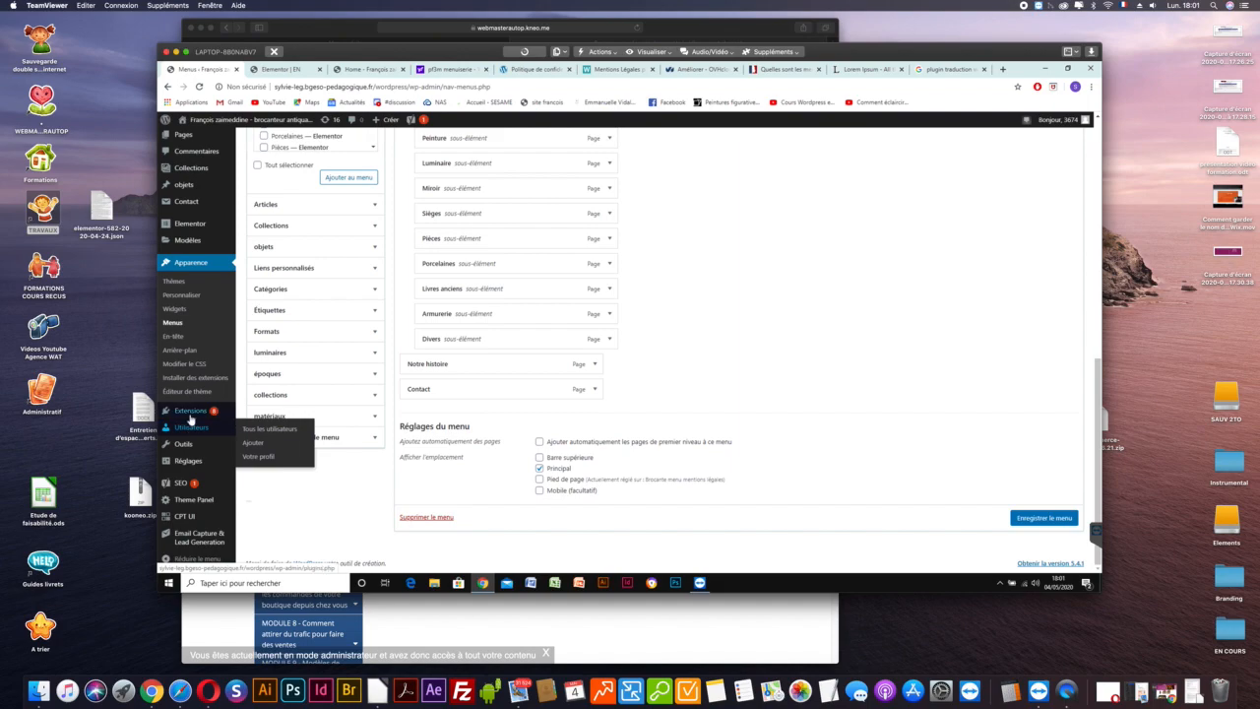
{"action": "left_click", "coordinate": [262, 416]}
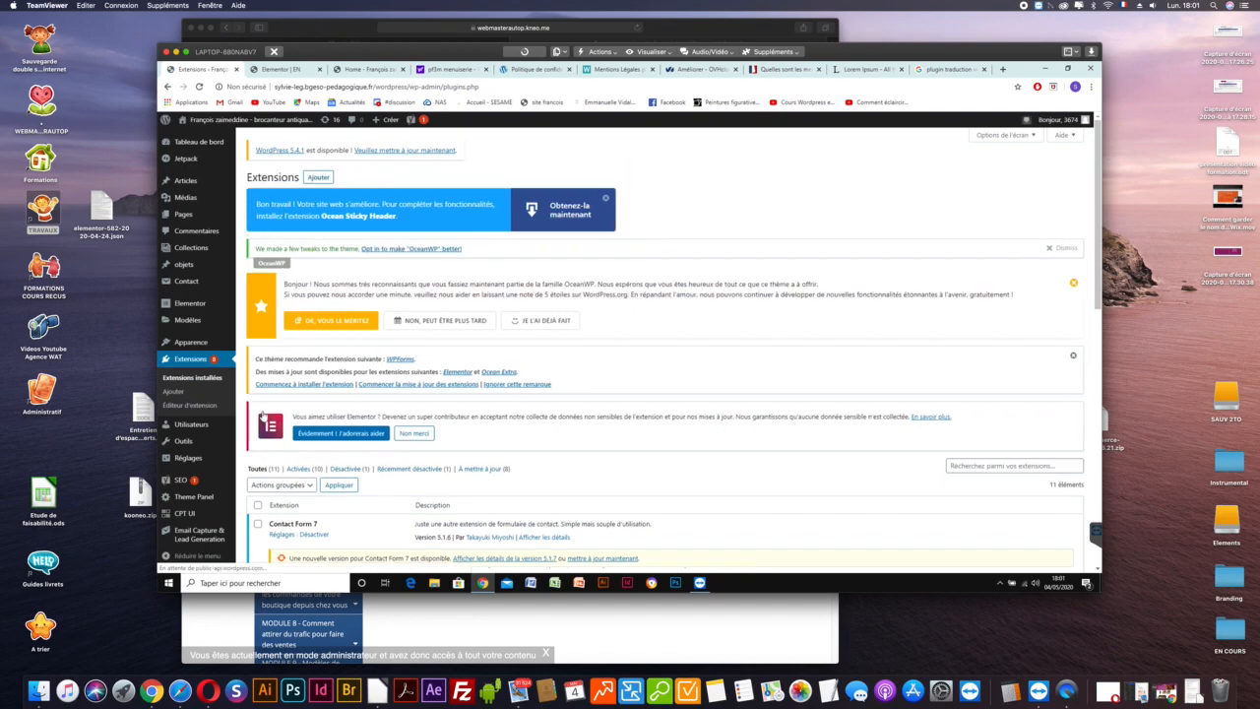
{"action": "scroll", "coordinate": [539, 412], "scroll_direction": "down", "scroll_amount": 10}
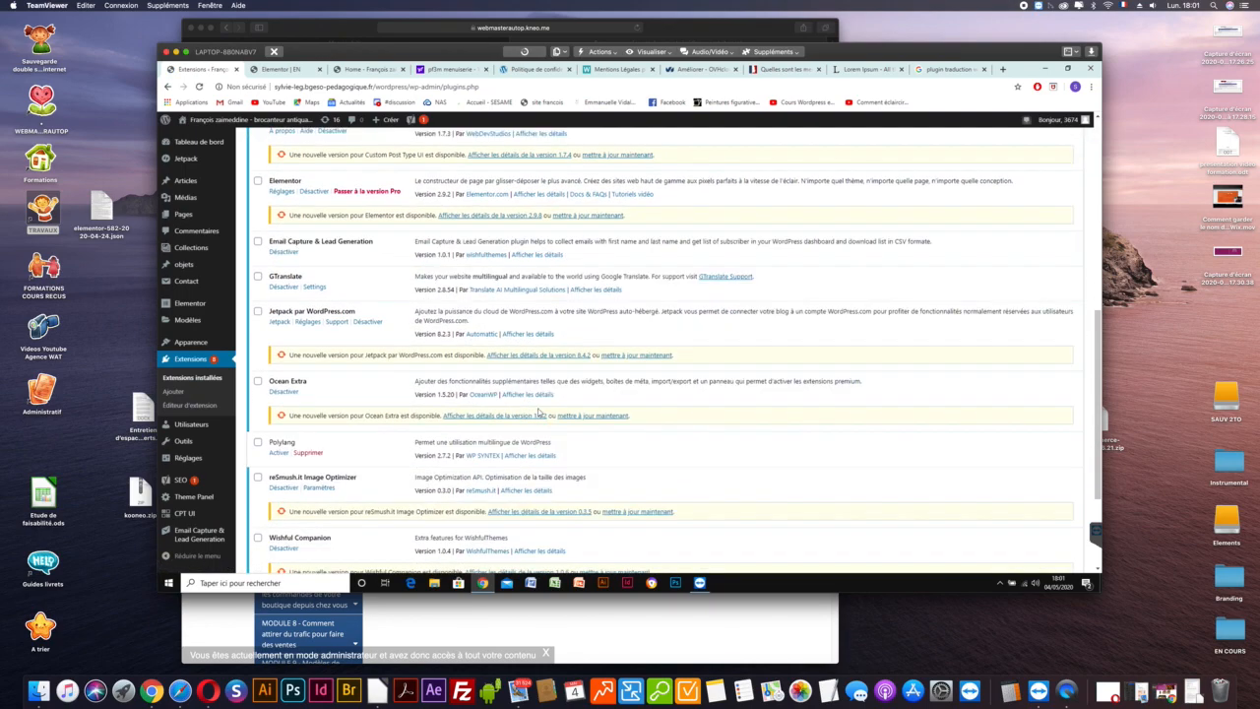
{"action": "left_click", "coordinate": [313, 287]}
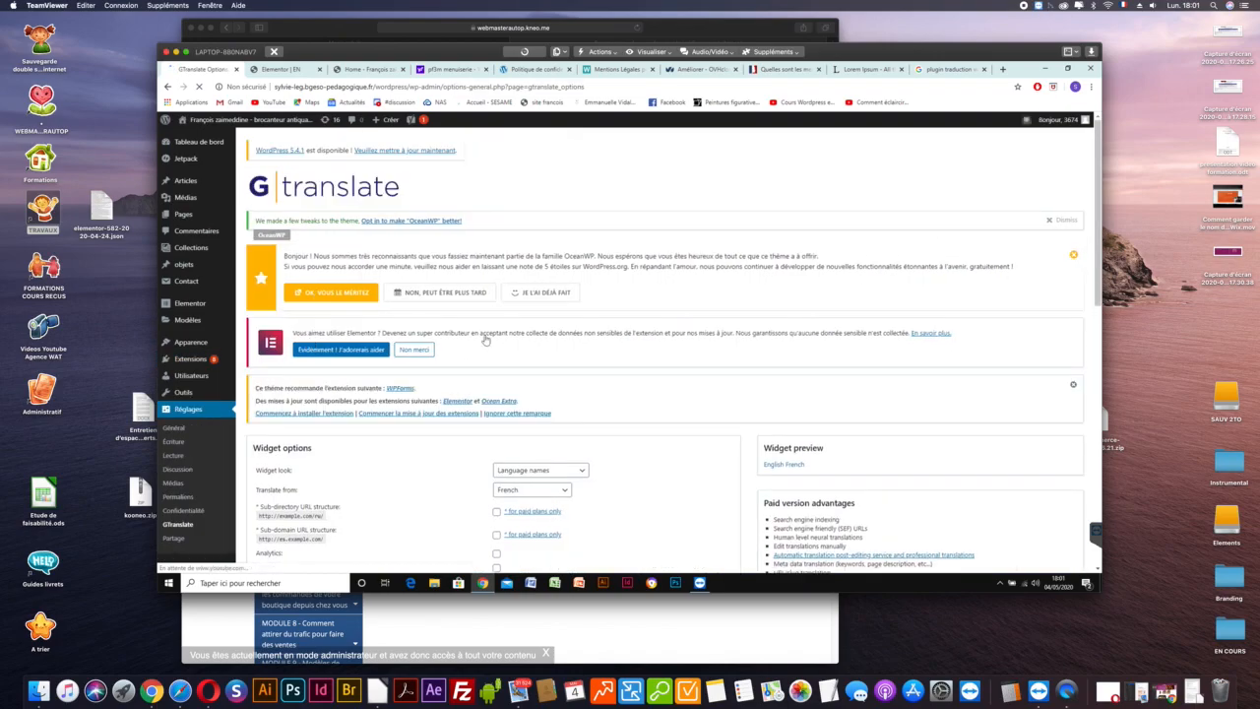
Set GTranslate's Show in menu option to Barre supérieure and save the settings.
{"action": "scroll", "coordinate": [585, 378], "scroll_direction": "down", "scroll_amount": 5}
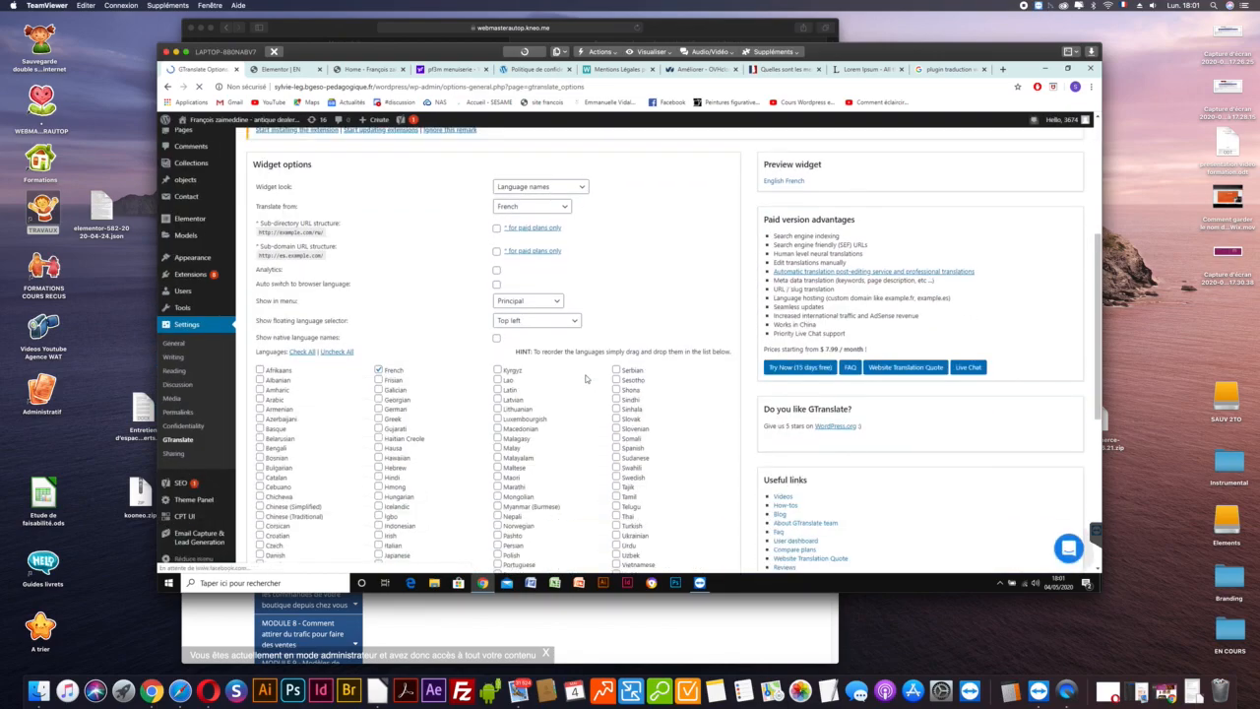
{"action": "left_click", "coordinate": [524, 301]}
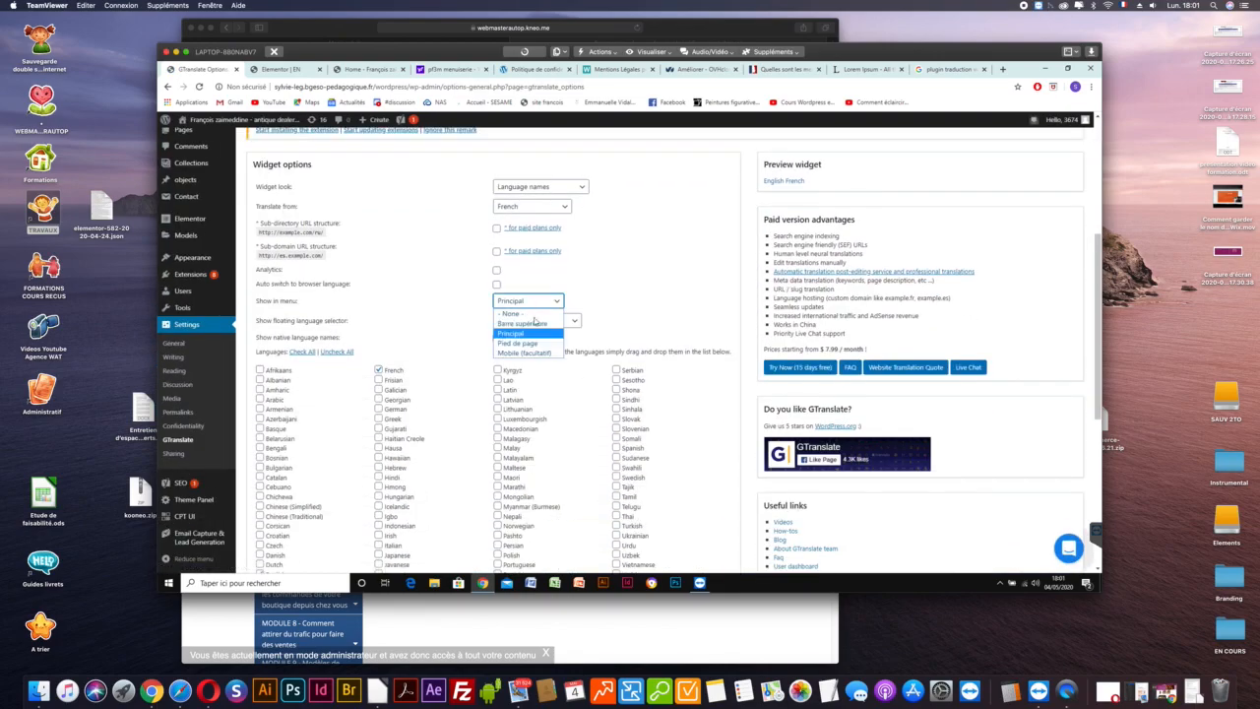
{"action": "left_click", "coordinate": [535, 325]}
{"action": "scroll", "coordinate": [882, 423], "scroll_direction": "down", "scroll_amount": 3}
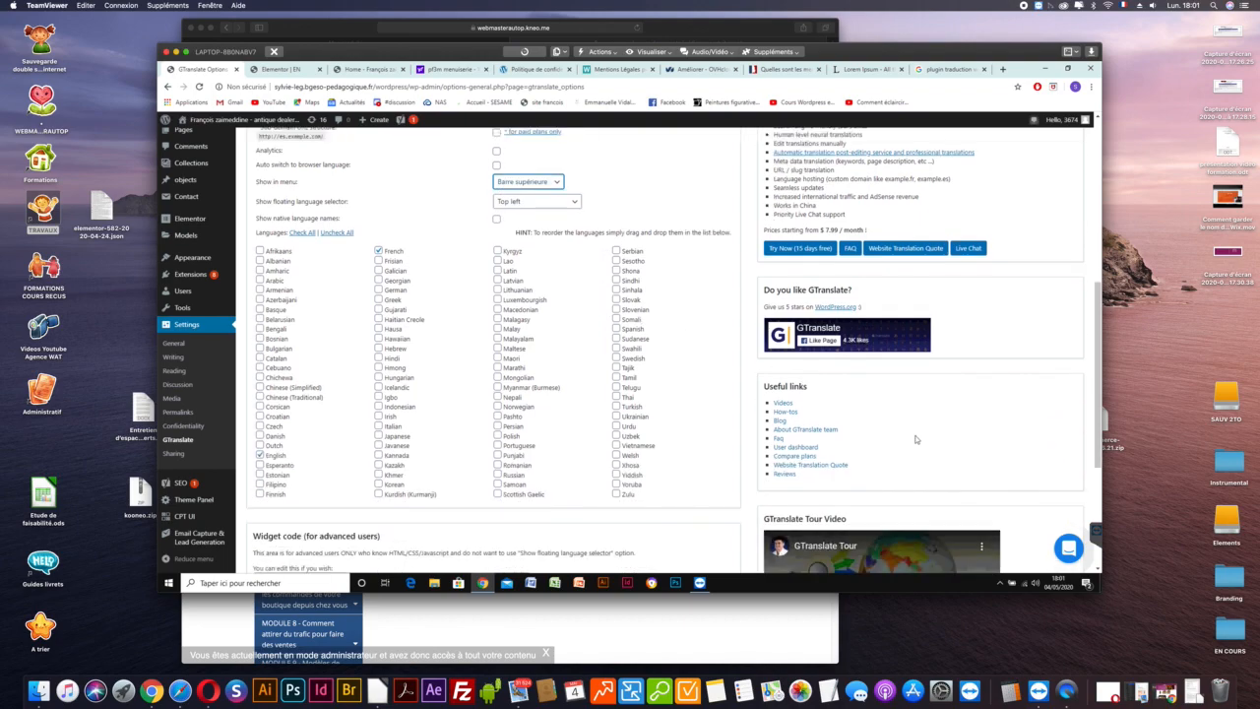
{"action": "scroll", "coordinate": [748, 429], "scroll_direction": "down", "scroll_amount": 6}
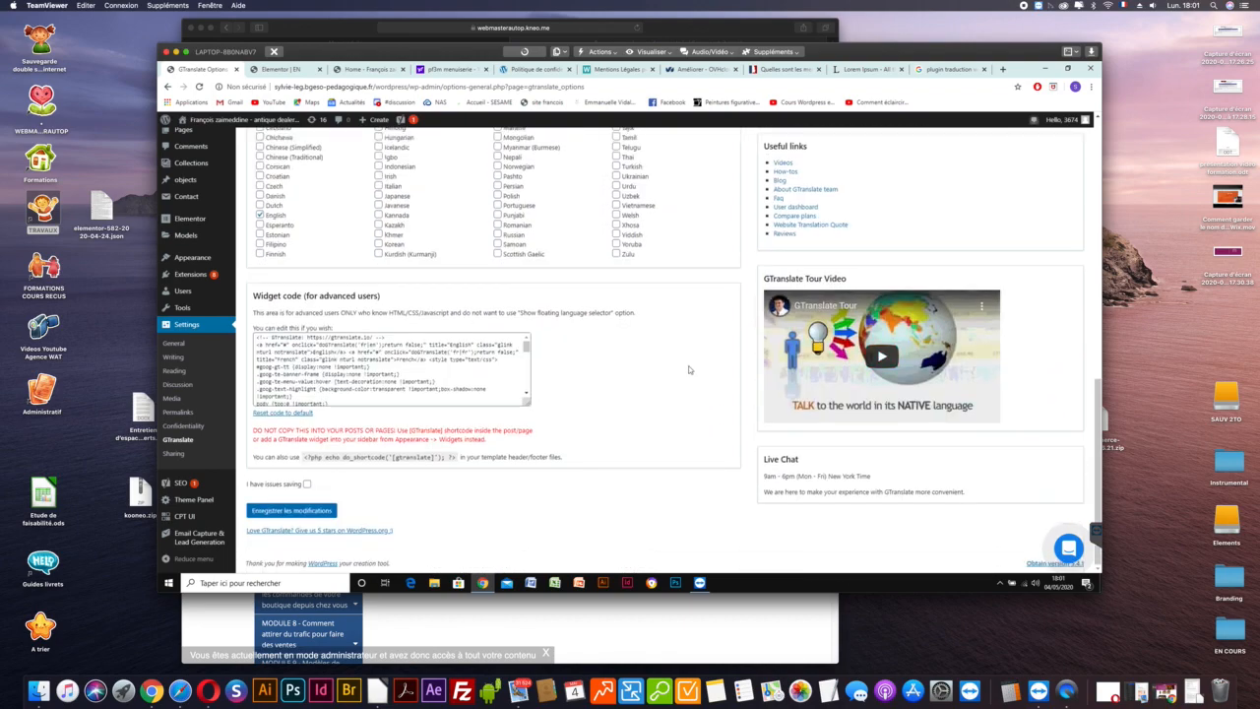
{"action": "left_click", "coordinate": [304, 511]}
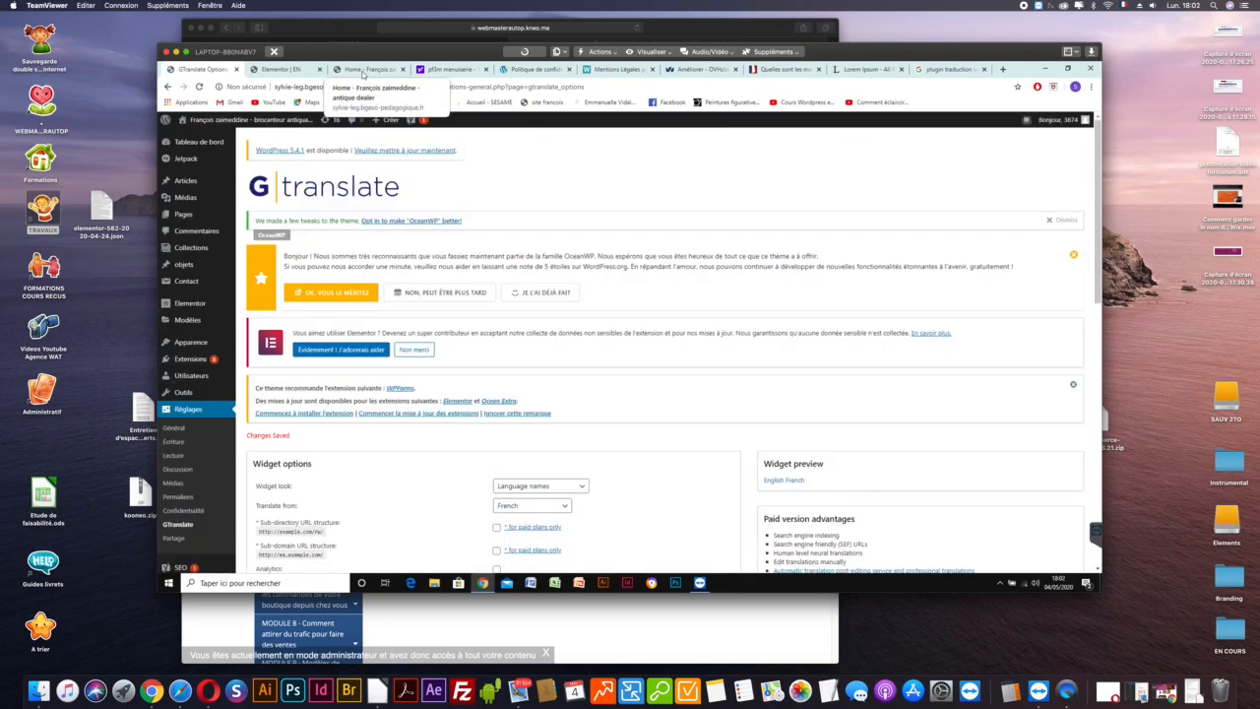
Check the live home page's header for the GTranslate language switcher.
{"action": "left_click", "coordinate": [365, 73]}
{"action": "left_click", "coordinate": [726, 222]}
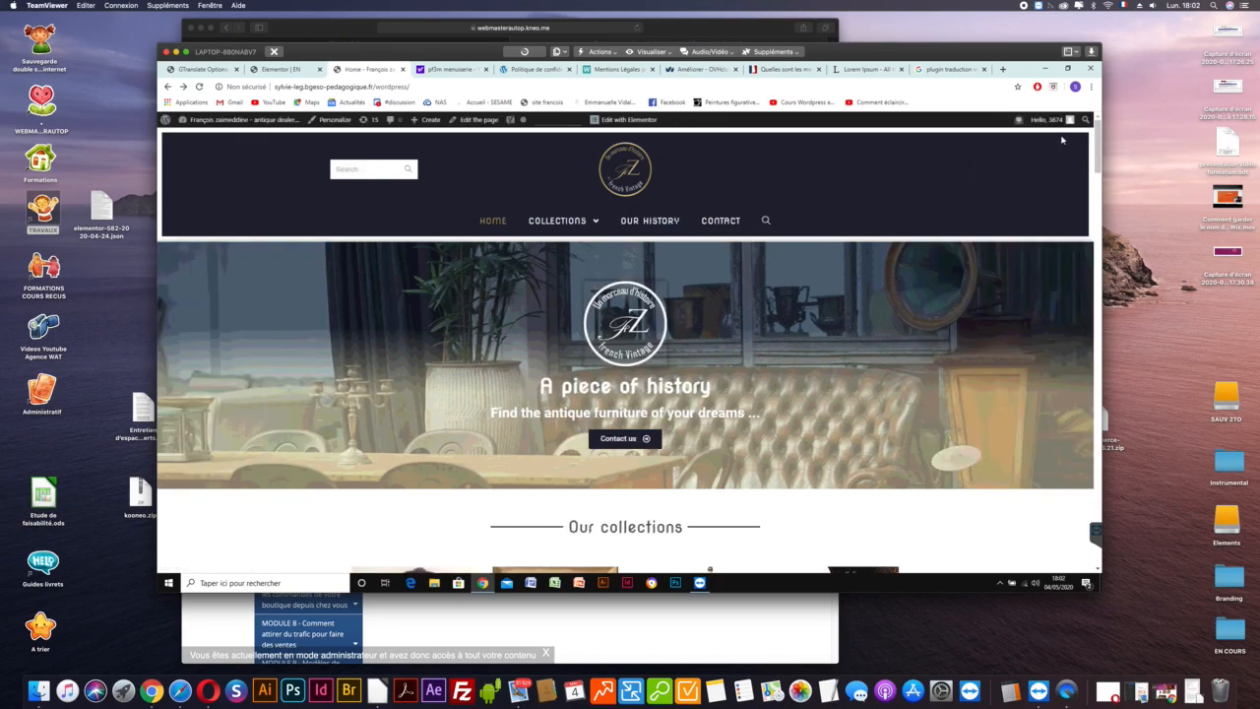
{"action": "scroll", "coordinate": [983, 226], "scroll_direction": "down", "scroll_amount": 3}
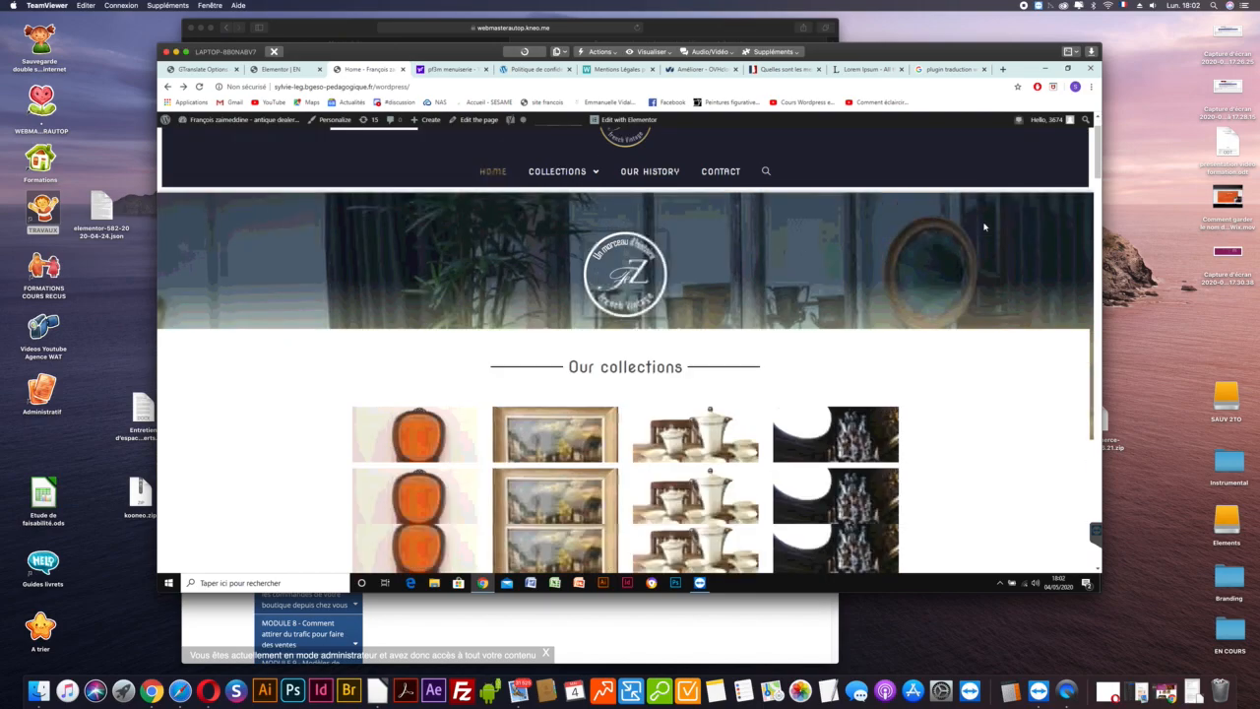
{"action": "scroll", "coordinate": [982, 228], "scroll_direction": "up", "scroll_amount": 5}
Open the theme customizer from the WordPress admin and activate the Barre supérieure in its general settings.
{"action": "left_click", "coordinate": [201, 69]}
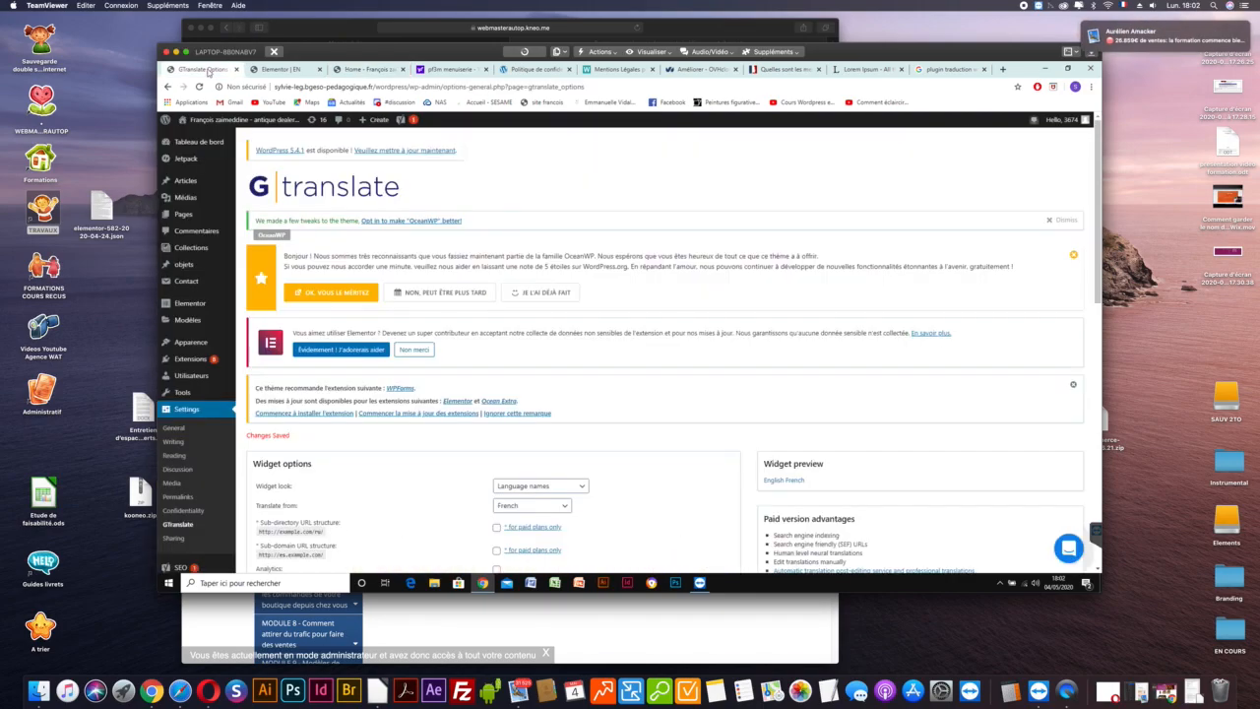
{"action": "mouse_move", "coordinate": [196, 341]}
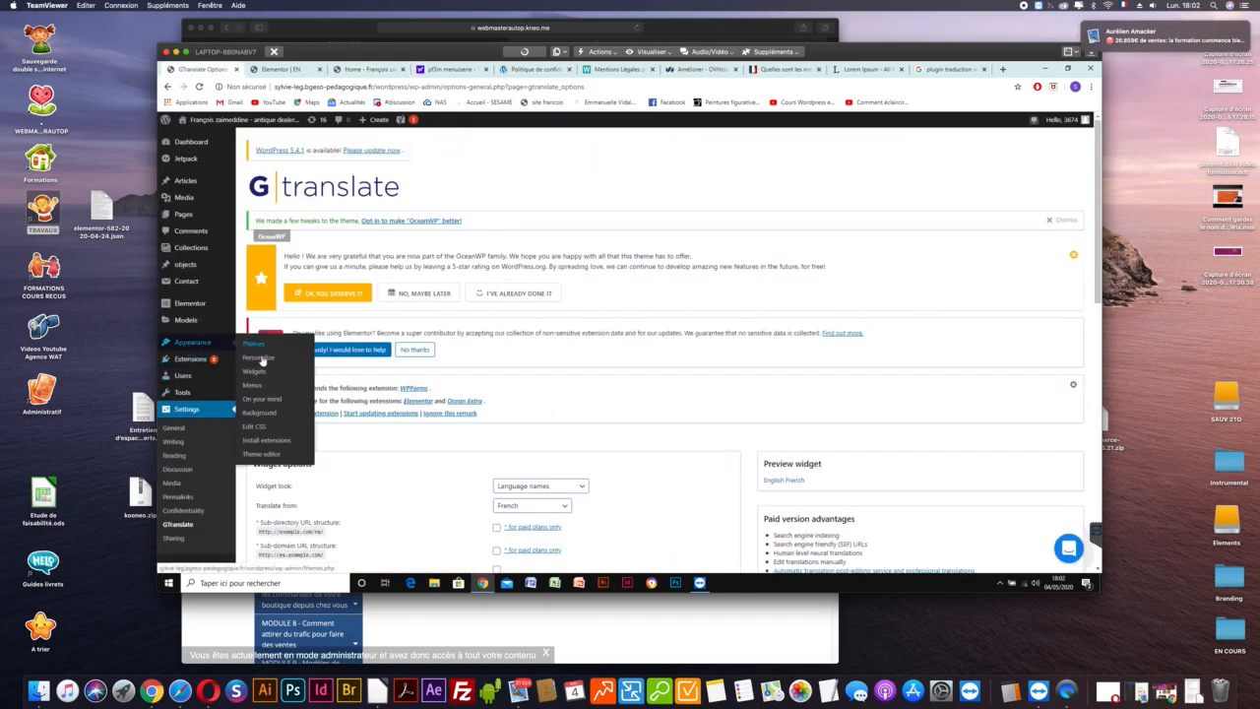
{"action": "left_click", "coordinate": [261, 360]}
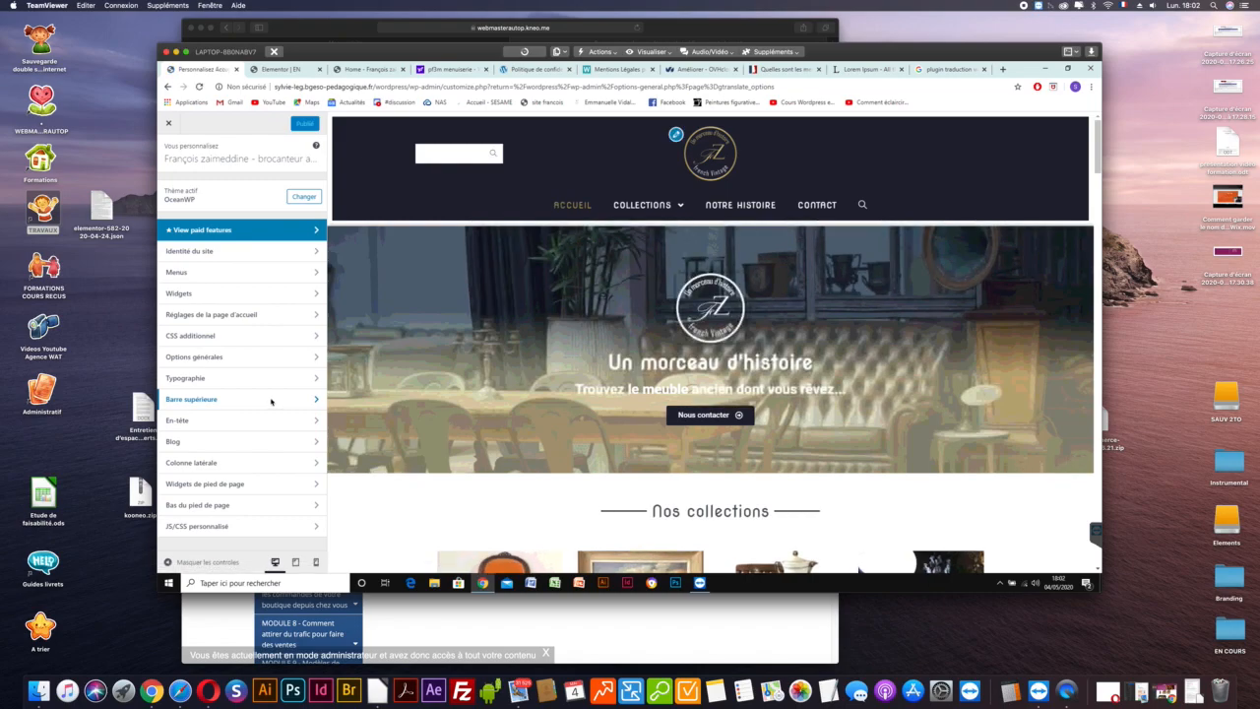
{"action": "left_click", "coordinate": [271, 399]}
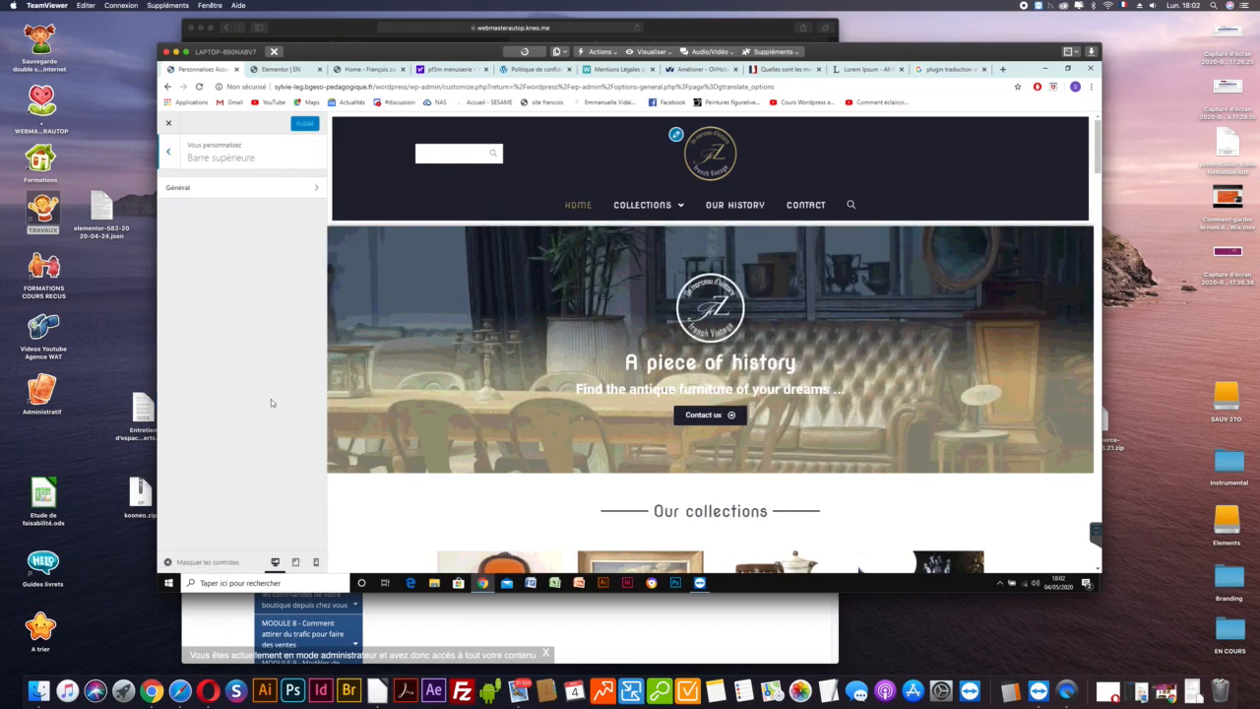
{"action": "left_click", "coordinate": [264, 190]}
{"action": "left_click", "coordinate": [173, 187]}
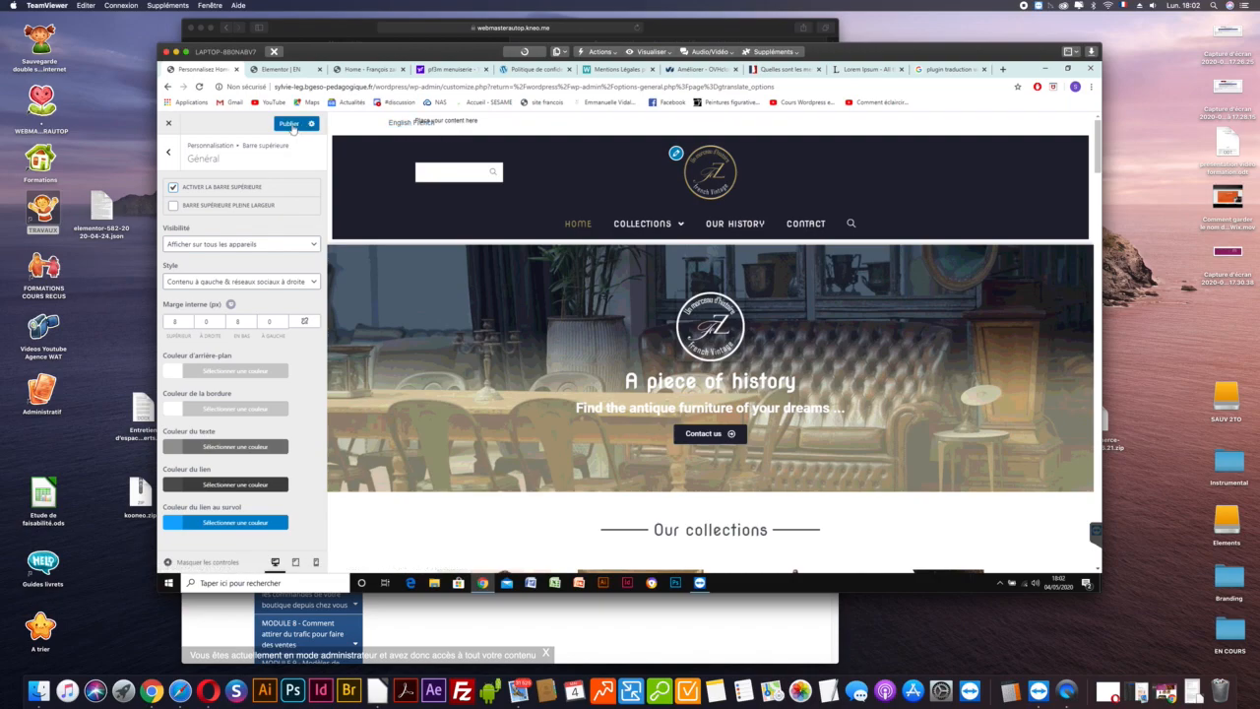
{"action": "left_click", "coordinate": [173, 207]}
{"action": "left_click", "coordinate": [173, 206]}
Examine the top bar's Contenu and Réseaux sociaux settings for a way to position the language switcher.
{"action": "left_click", "coordinate": [169, 153]}
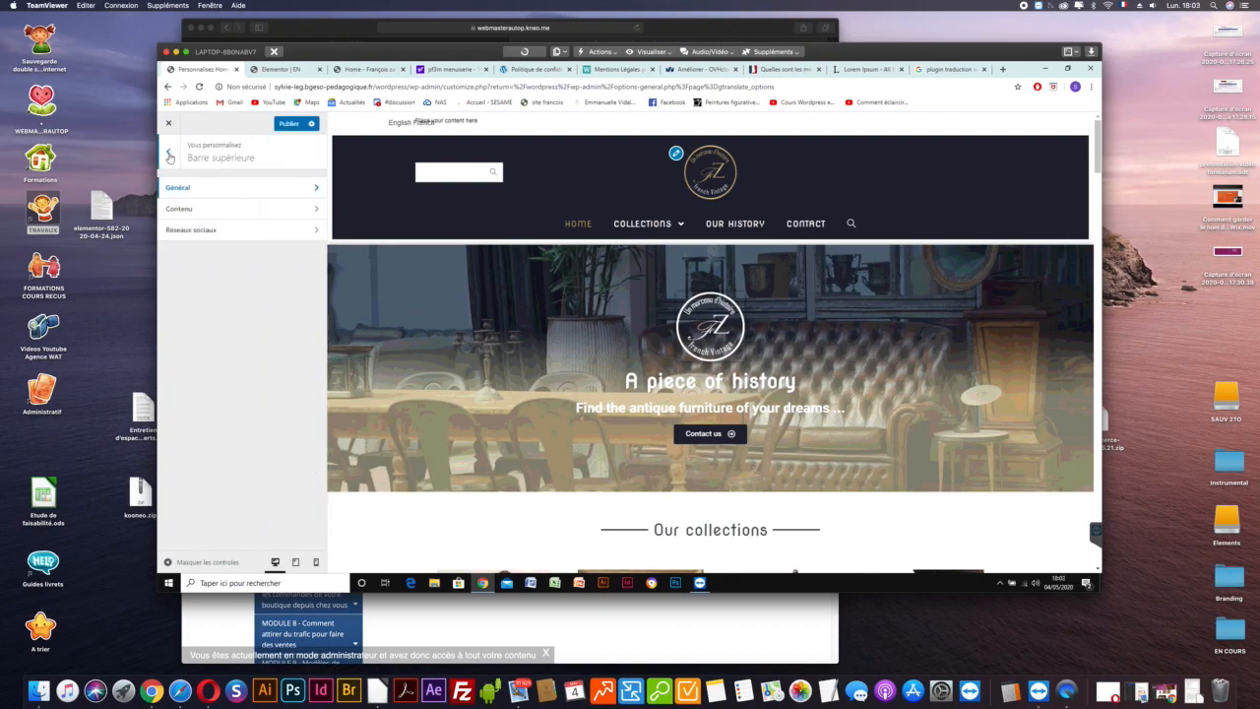
{"action": "left_click", "coordinate": [180, 208]}
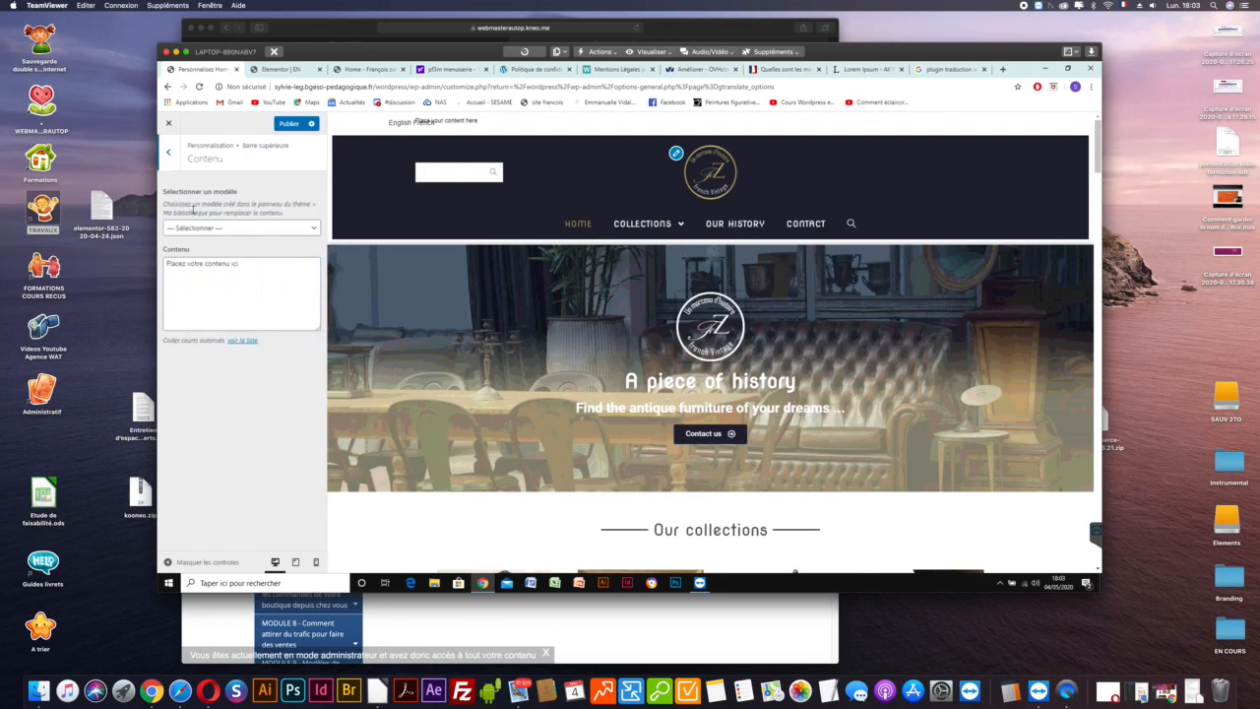
{"action": "left_click", "coordinate": [168, 155]}
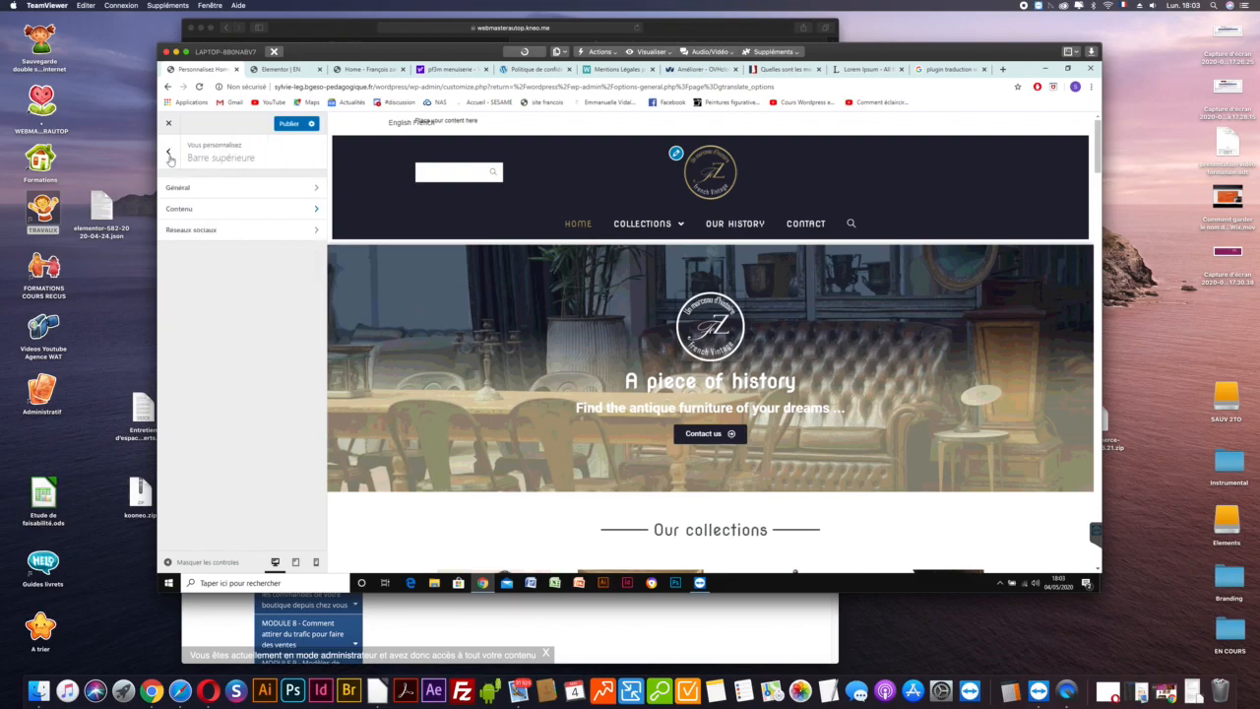
{"action": "left_click", "coordinate": [195, 231]}
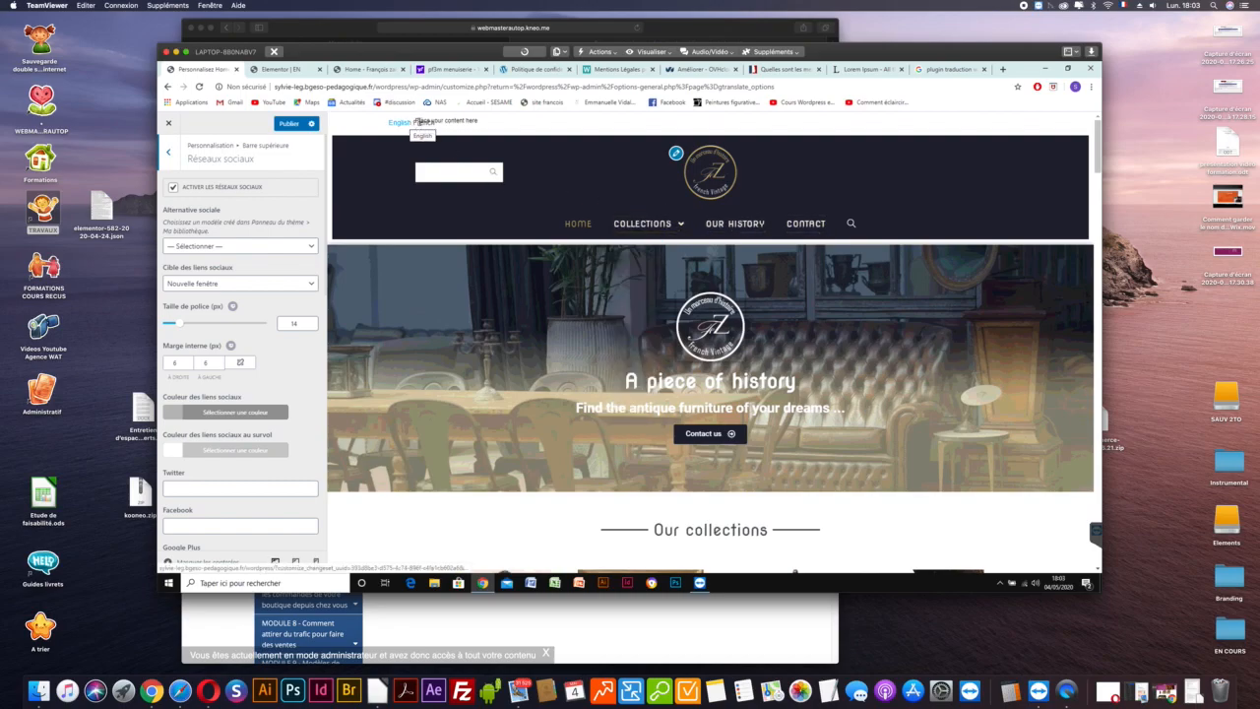
{"action": "scroll", "coordinate": [207, 343], "scroll_direction": "down", "scroll_amount": 5}
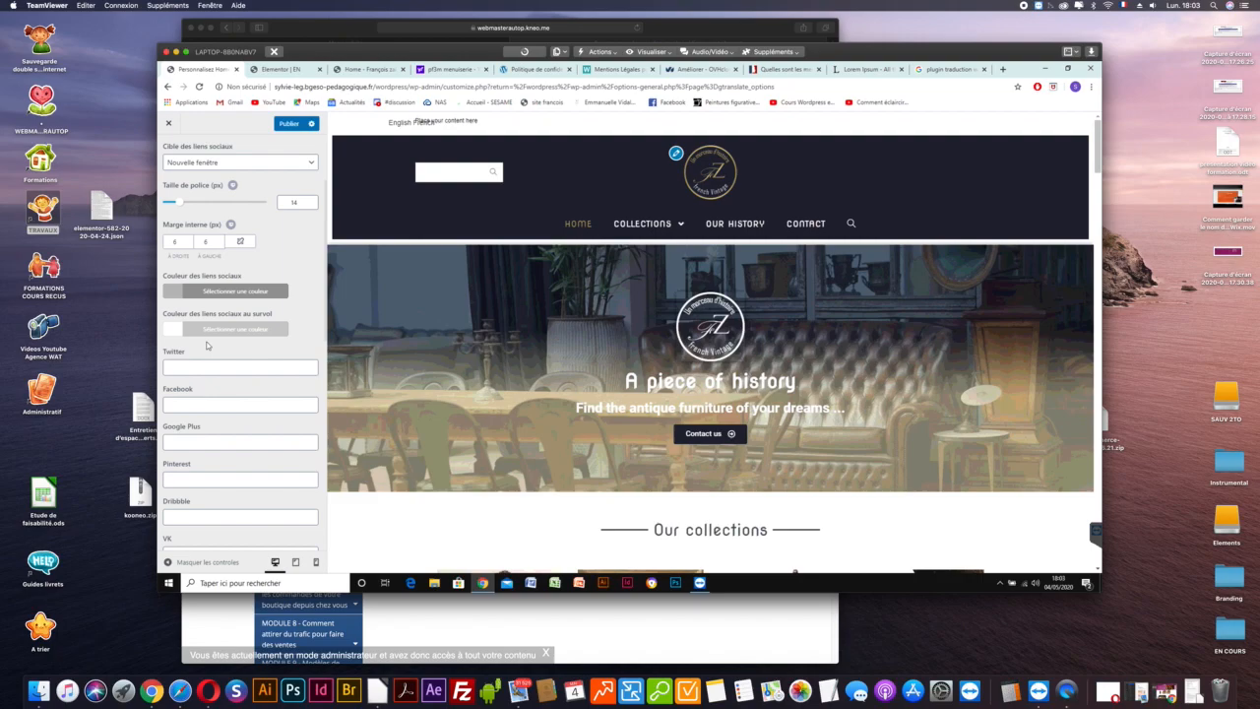
{"action": "scroll", "coordinate": [206, 342], "scroll_direction": "down", "scroll_amount": 10}
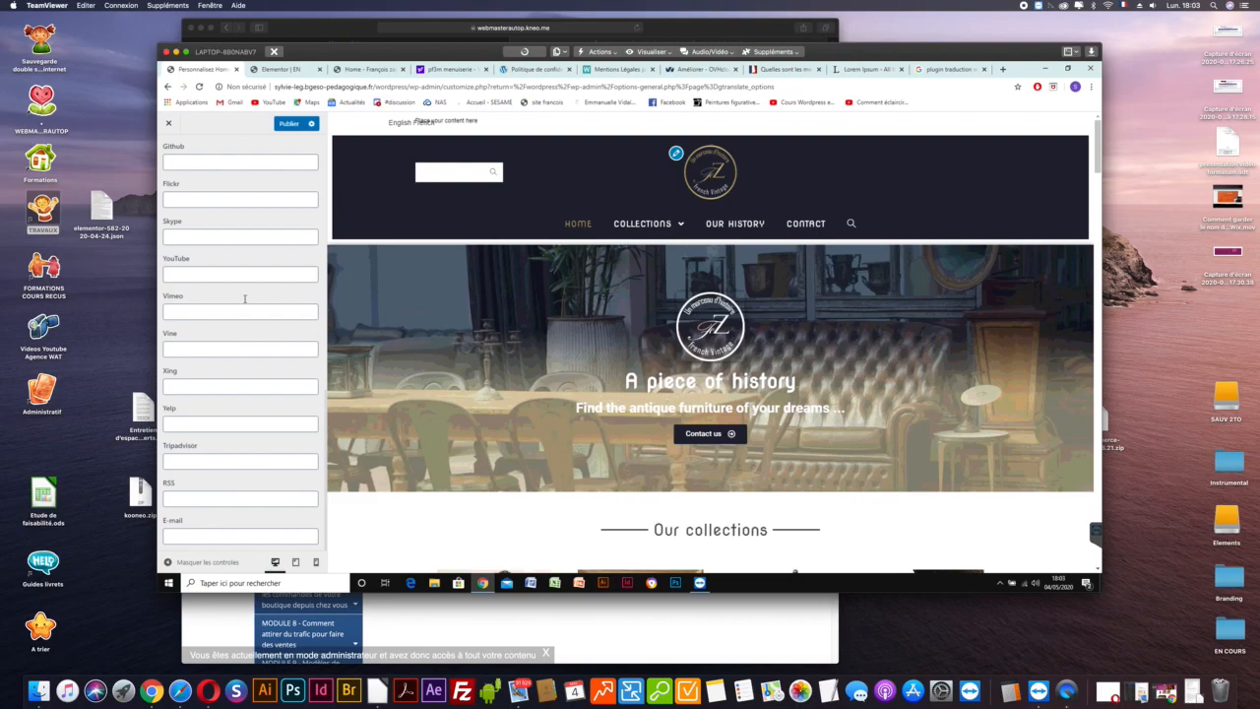
{"action": "scroll", "coordinate": [269, 278], "scroll_direction": "up", "scroll_amount": 15}
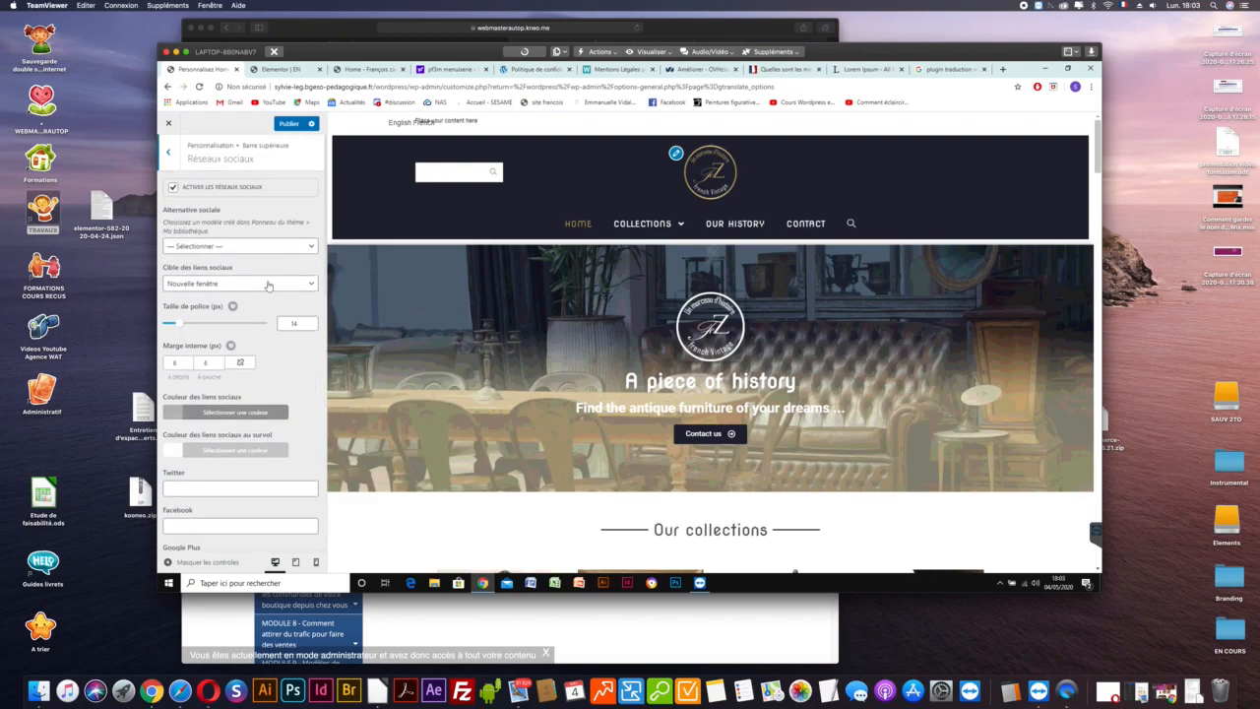
{"action": "left_click", "coordinate": [170, 158]}
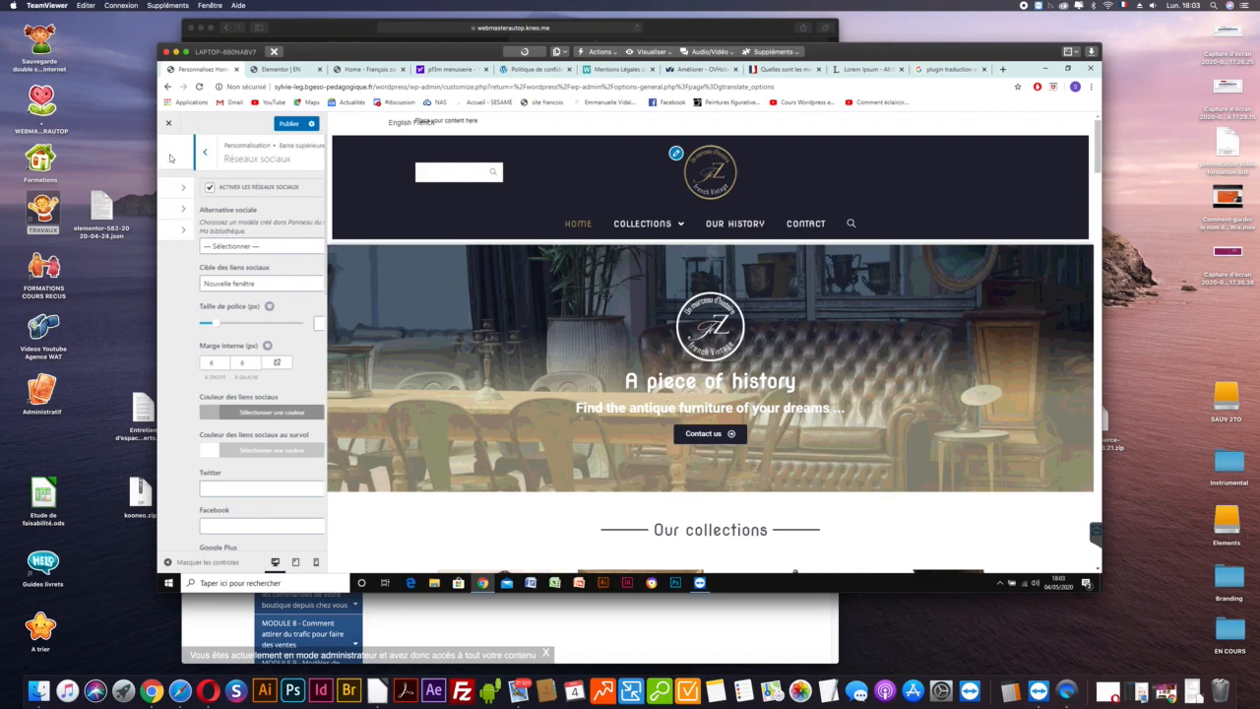
{"action": "left_click", "coordinate": [170, 157]}
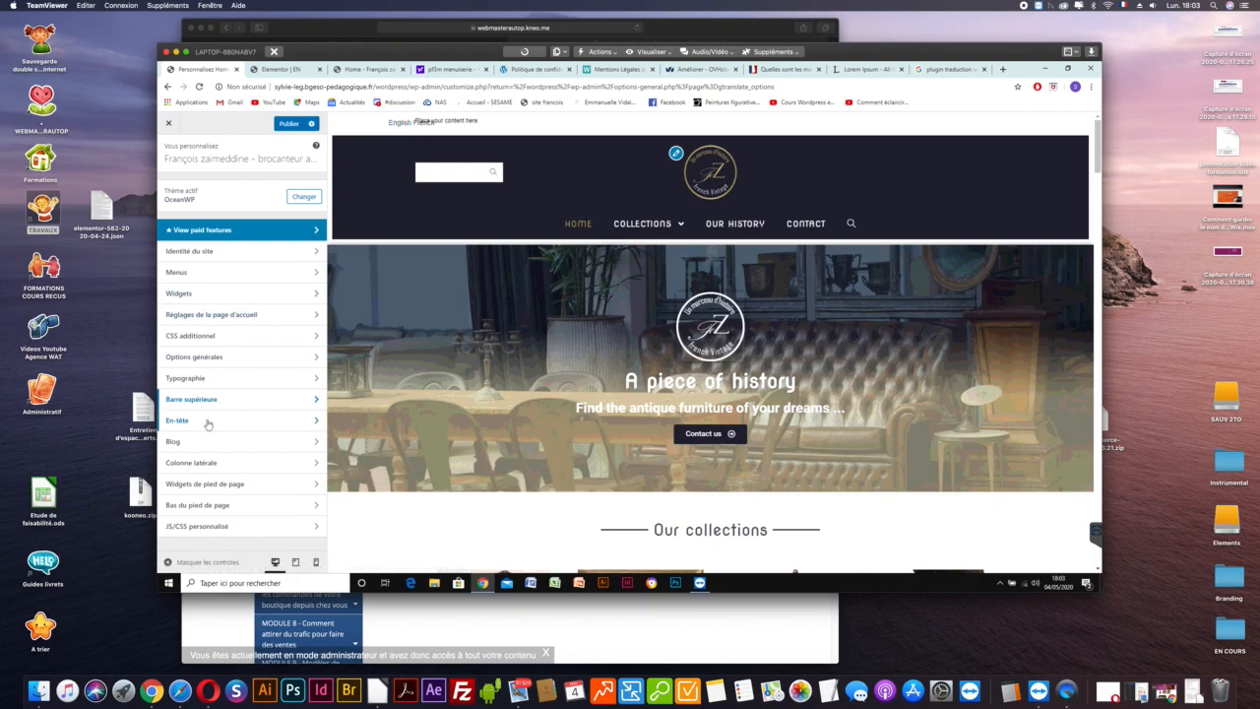
Look through the En-tête section's general settings for options affecting the language switcher.
{"action": "left_click", "coordinate": [177, 420]}
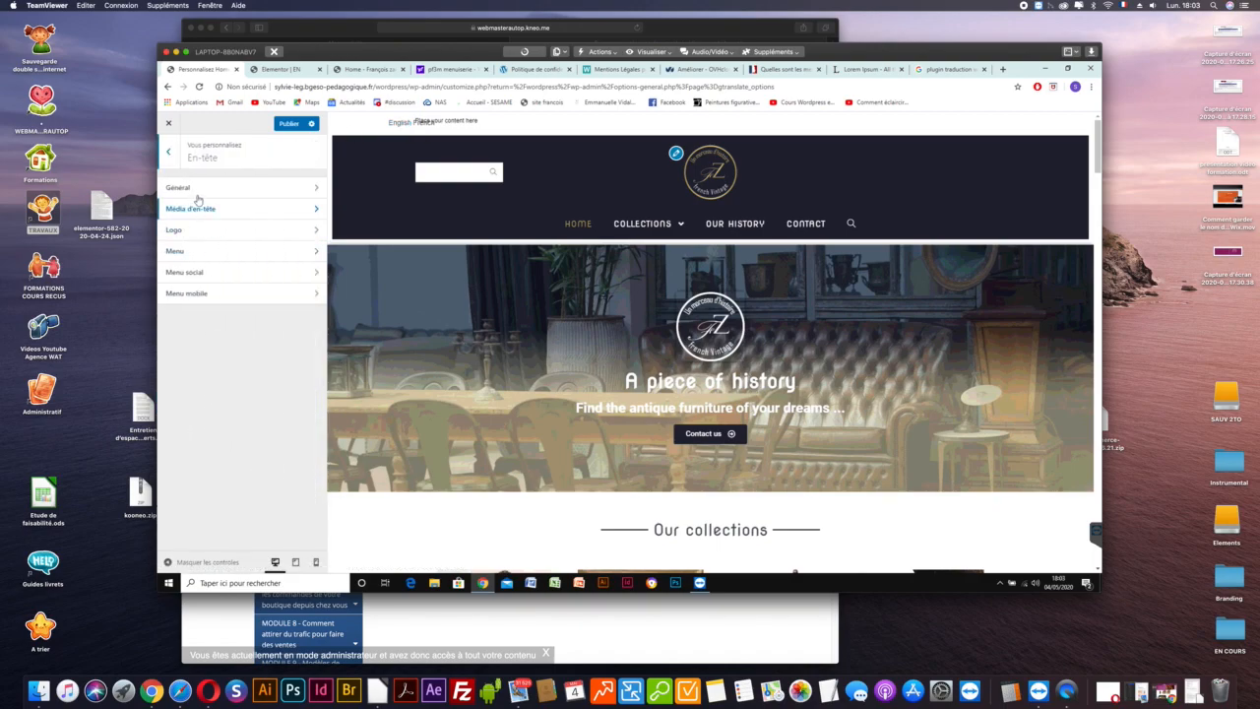
{"action": "left_click", "coordinate": [199, 189]}
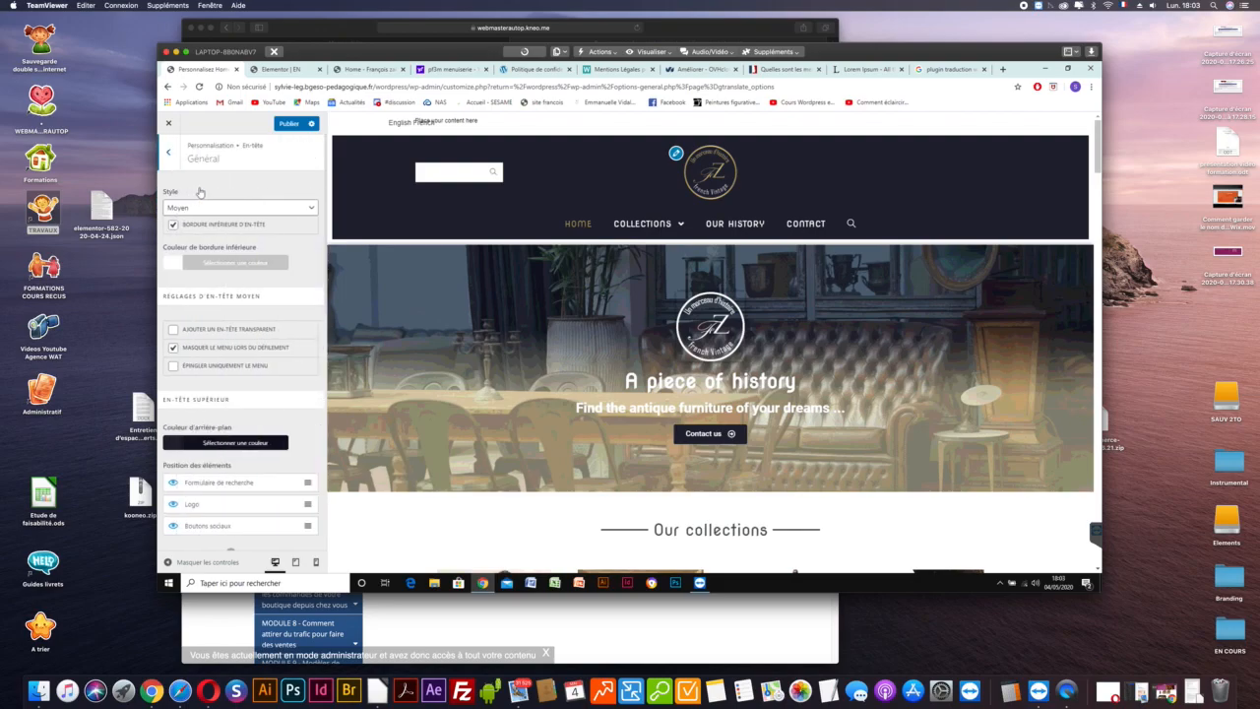
{"action": "left_click", "coordinate": [168, 155]}
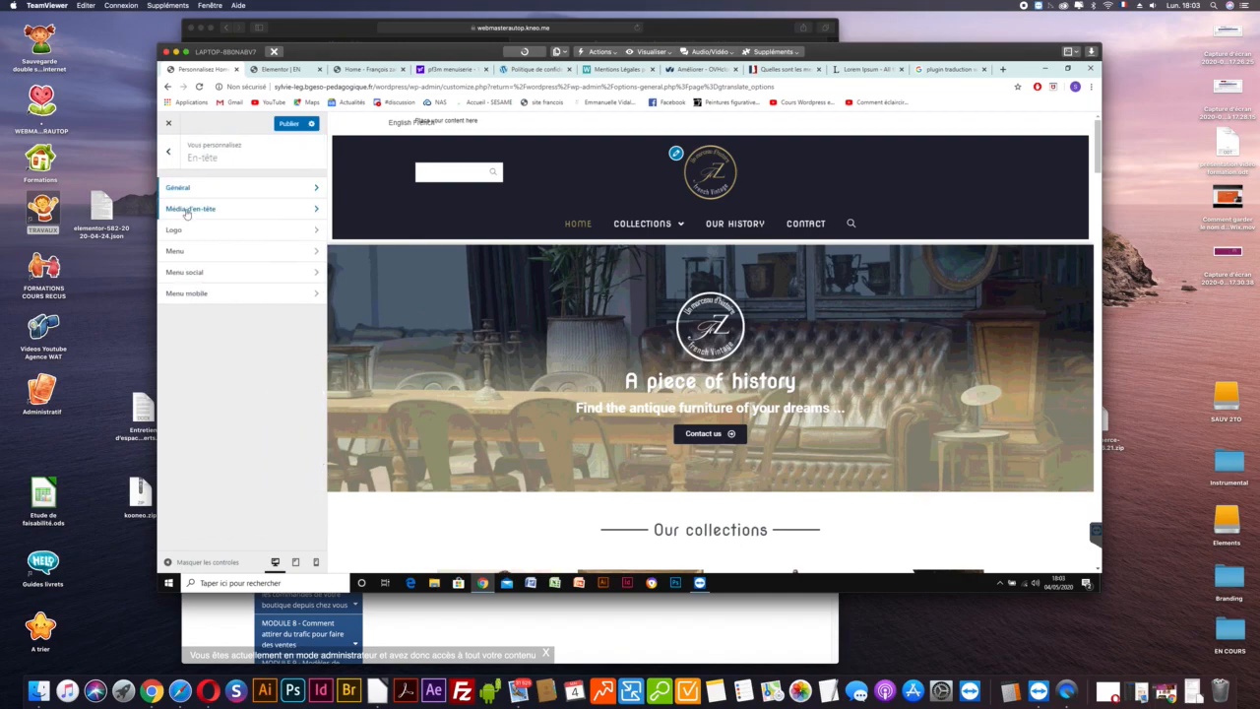
{"action": "left_click", "coordinate": [170, 153]}
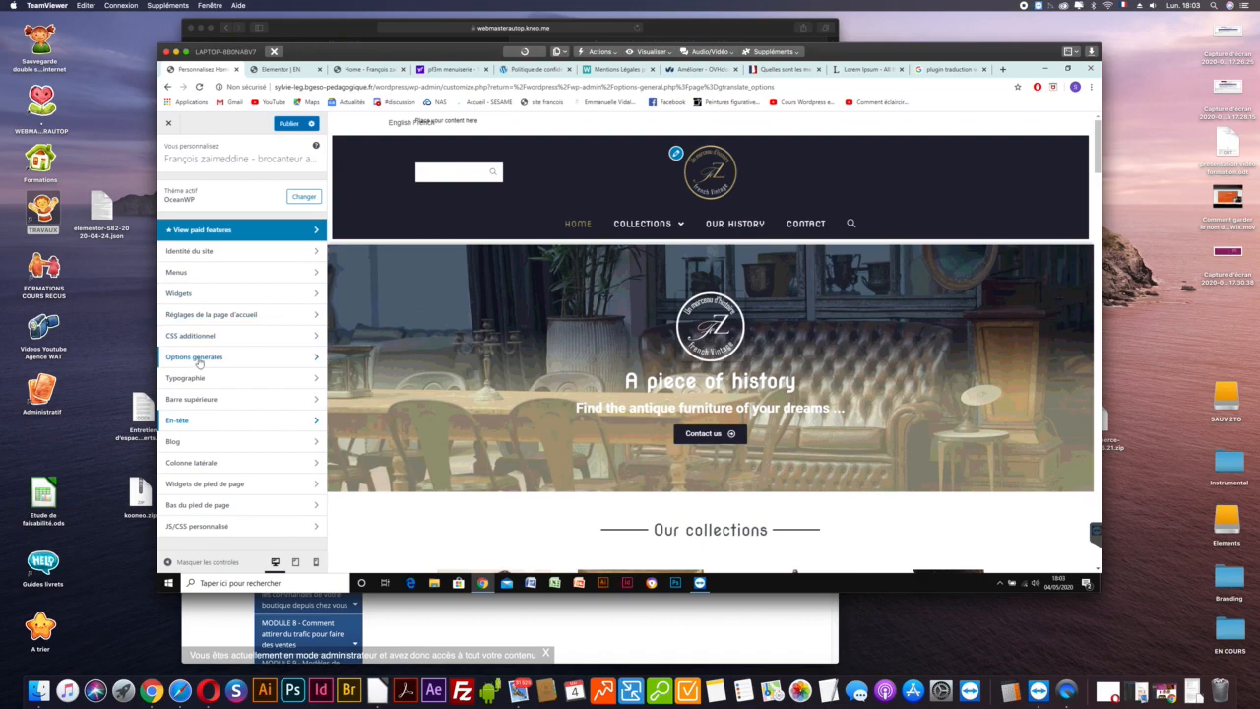
Return to the general settings of the Barre supérieure and publish the customizer changes.
{"action": "left_click", "coordinate": [194, 401]}
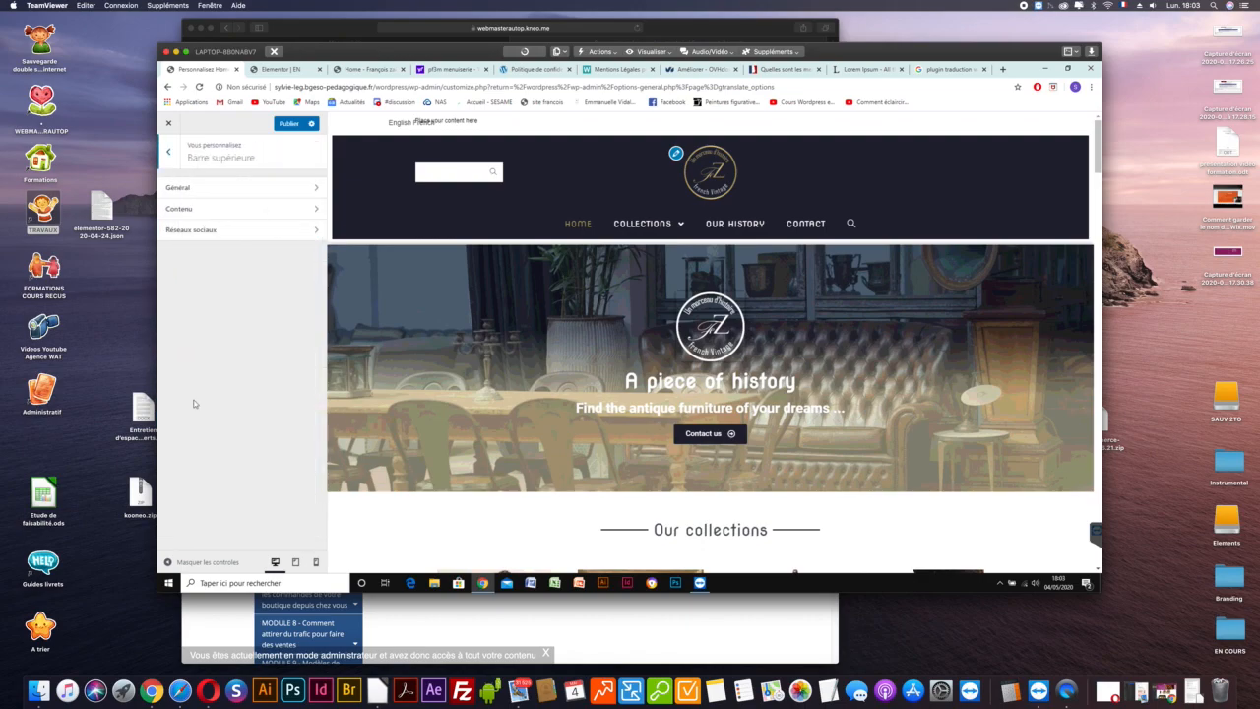
{"action": "left_click", "coordinate": [215, 188]}
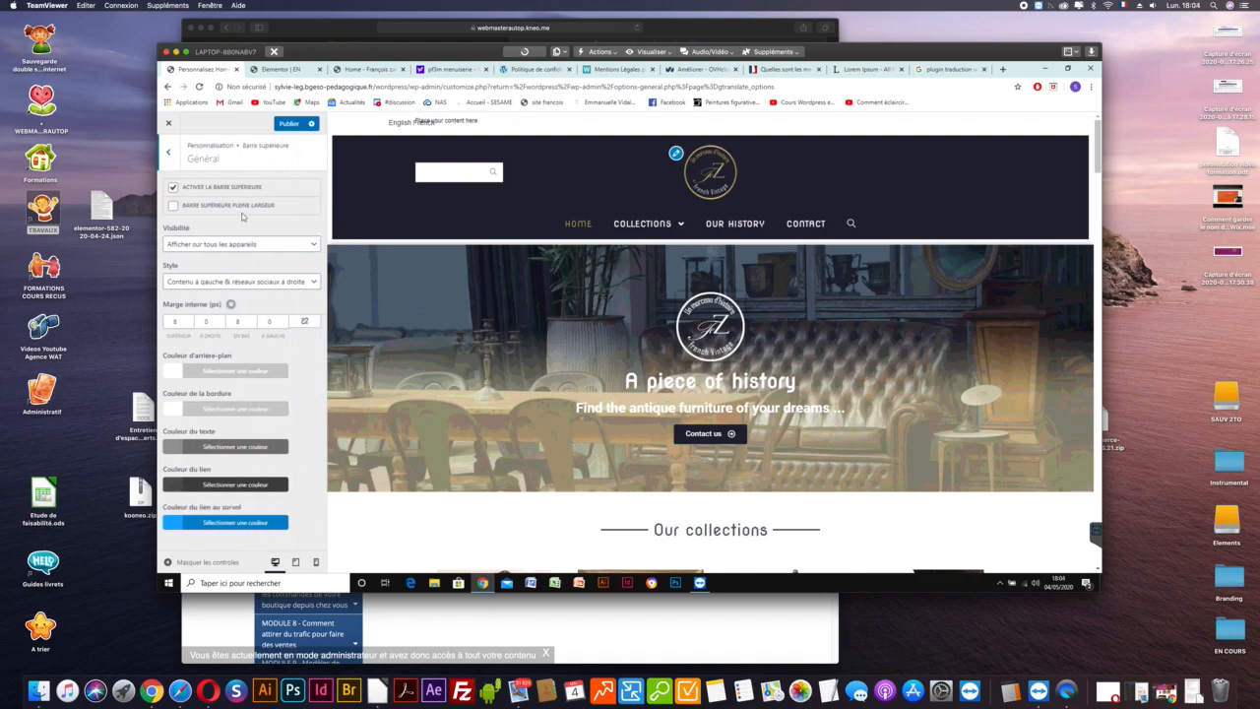
{"action": "left_click", "coordinate": [293, 126]}
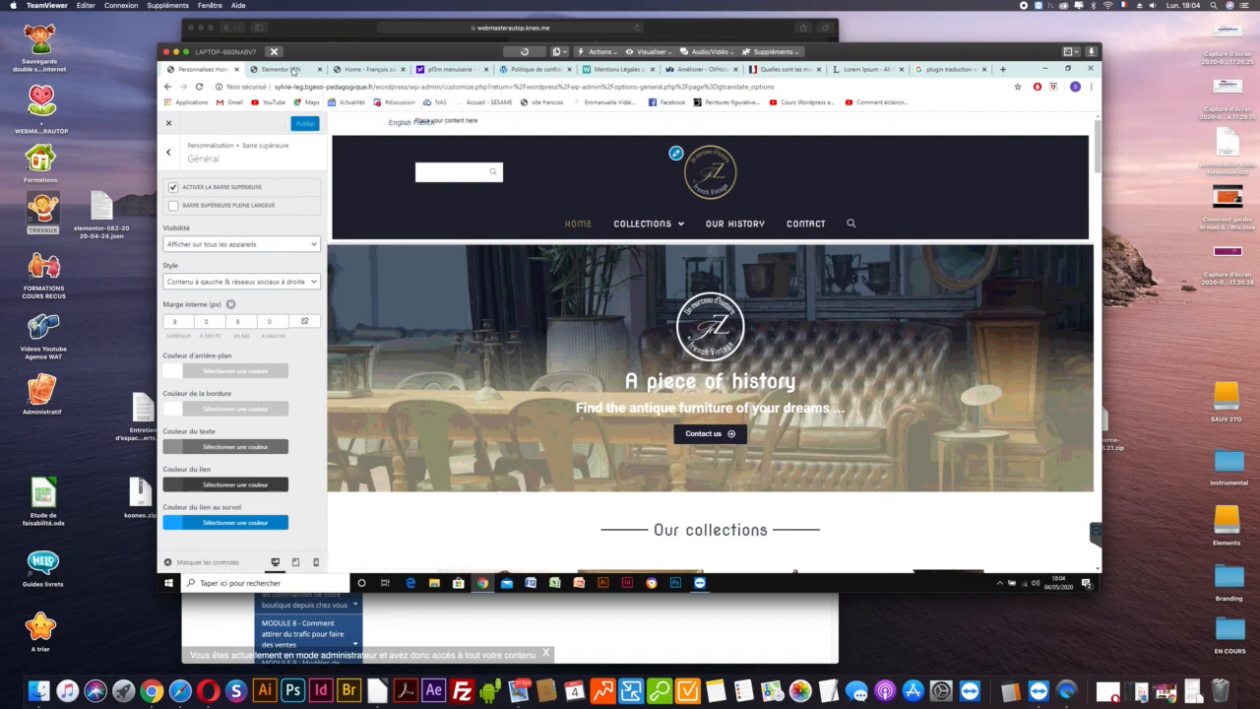
Review the top bar's Contenu section again, along with the link target choices and network fields under Réseaux sociaux.
{"action": "left_click", "coordinate": [169, 154]}
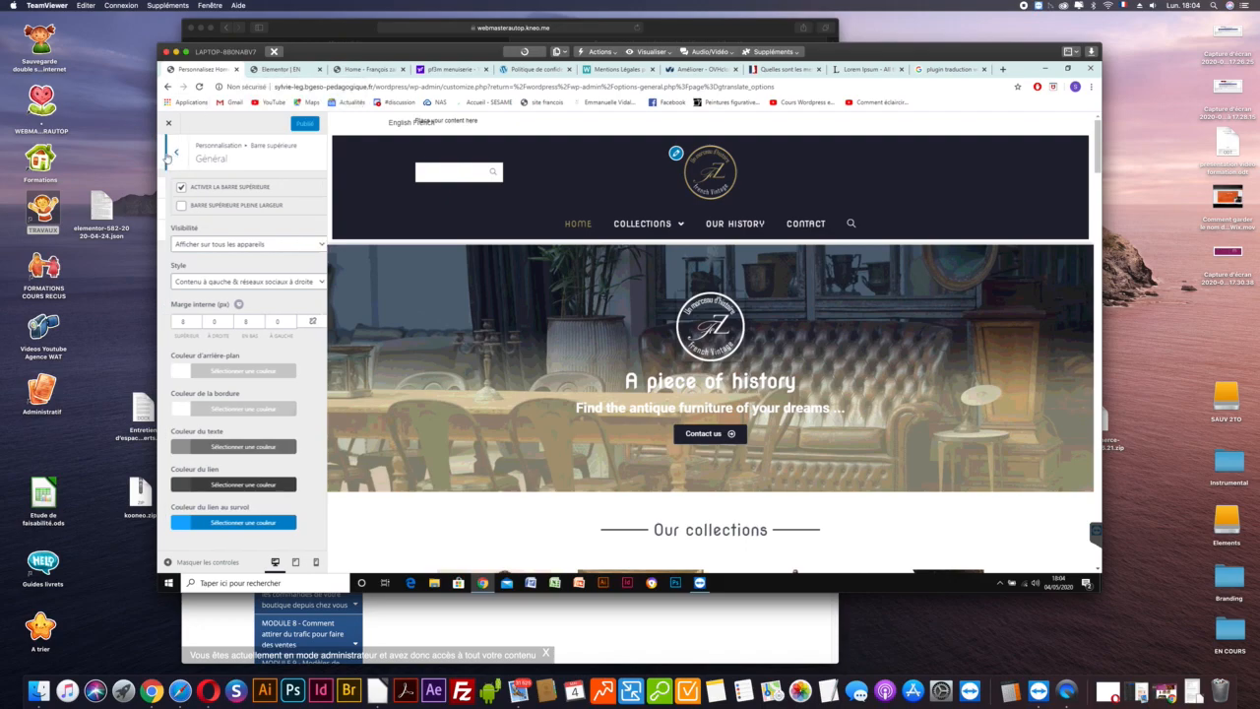
{"action": "left_click", "coordinate": [204, 212]}
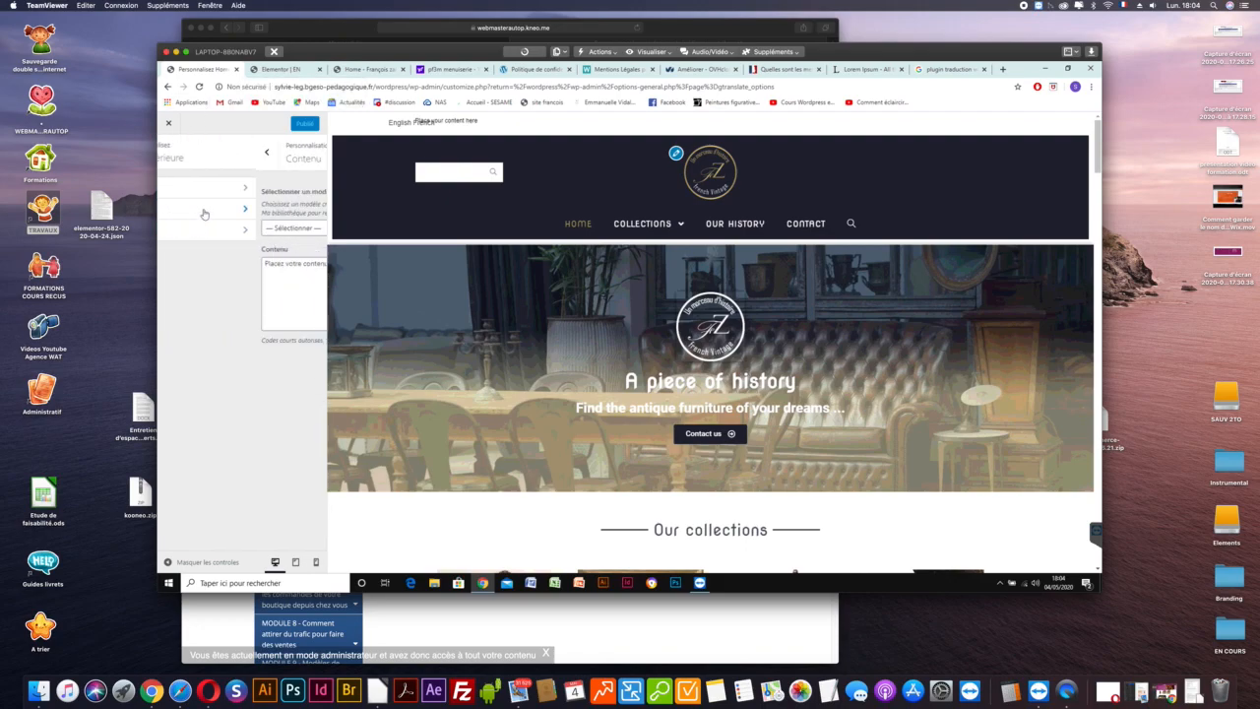
{"action": "left_click", "coordinate": [167, 157]}
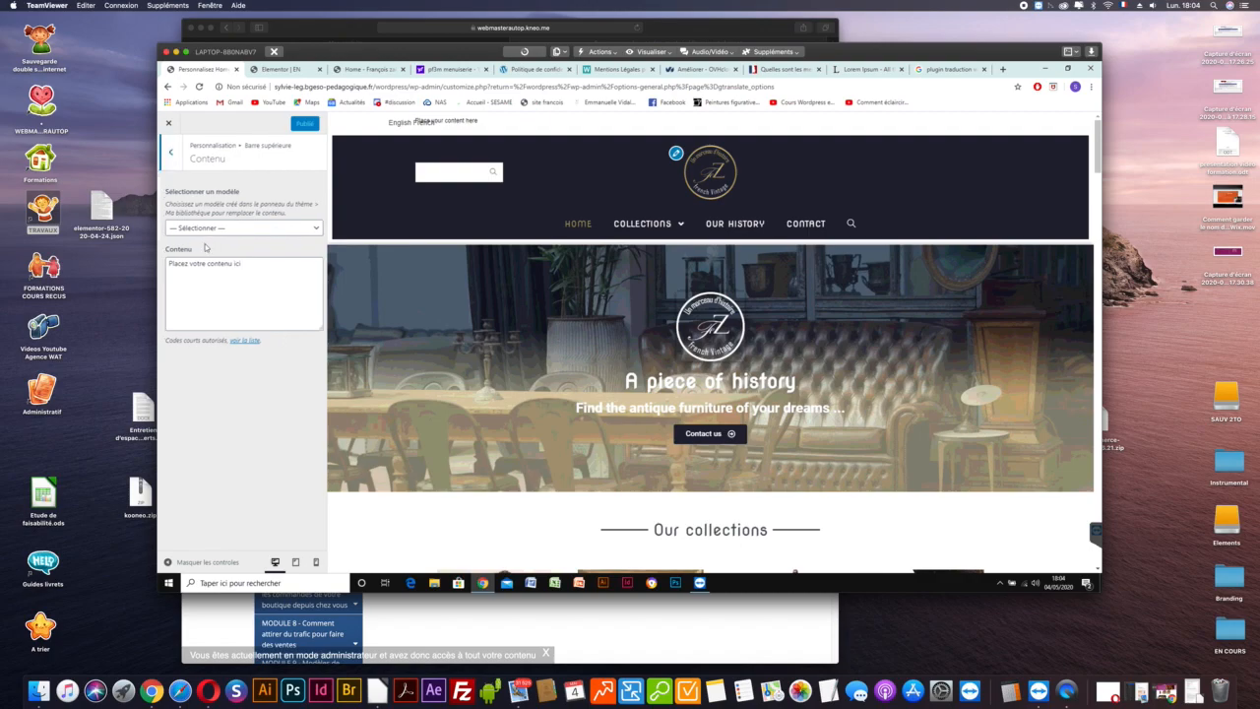
{"action": "left_click", "coordinate": [212, 232]}
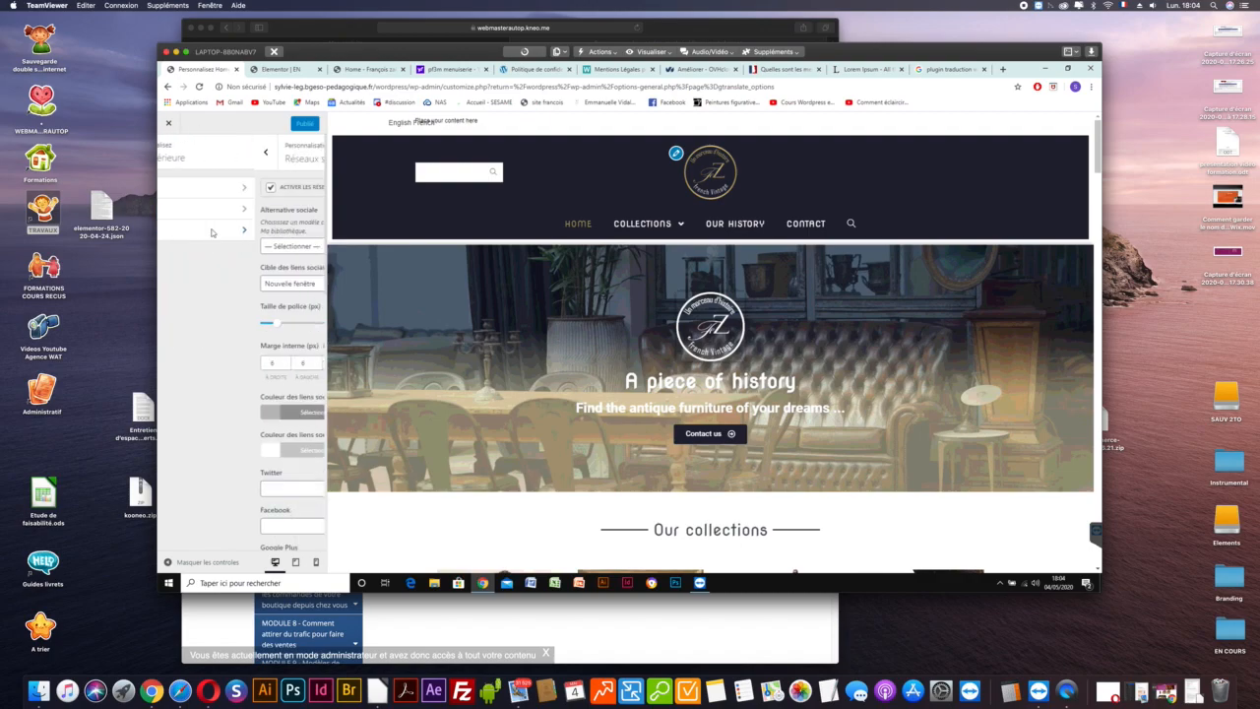
{"action": "left_click", "coordinate": [206, 285]}
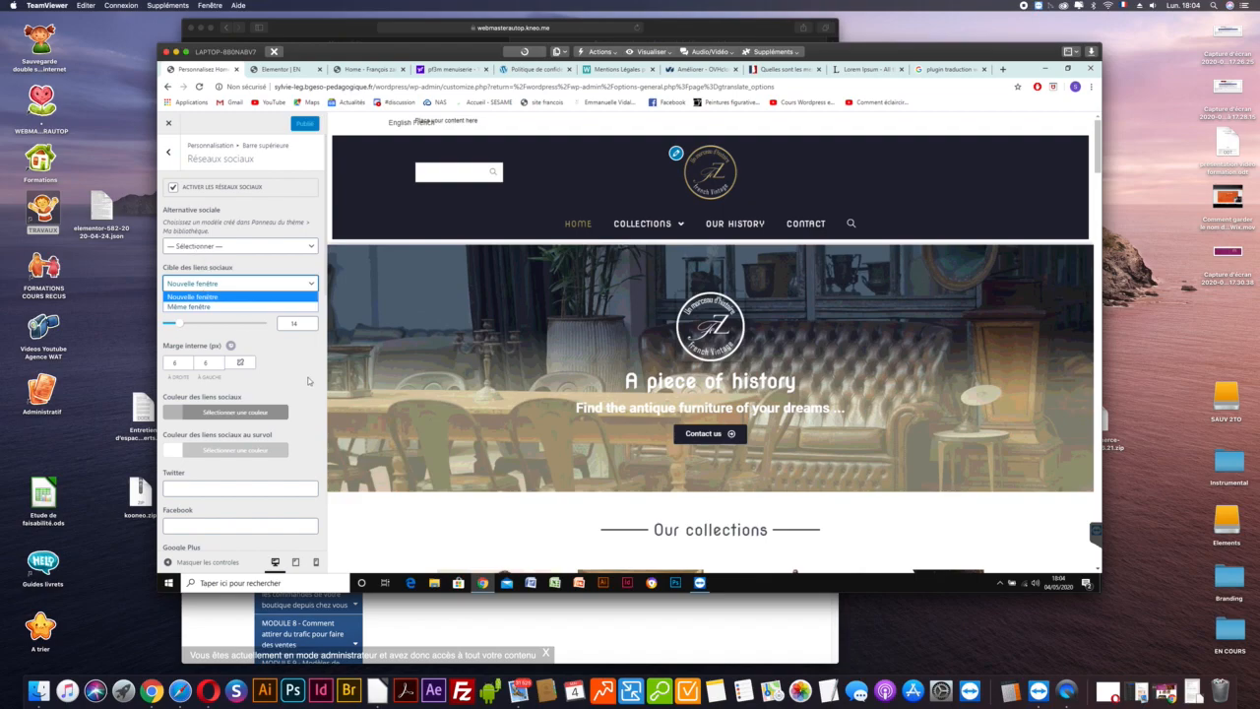
{"action": "left_click", "coordinate": [304, 363]}
{"action": "scroll", "coordinate": [298, 353], "scroll_direction": "down", "scroll_amount": 5}
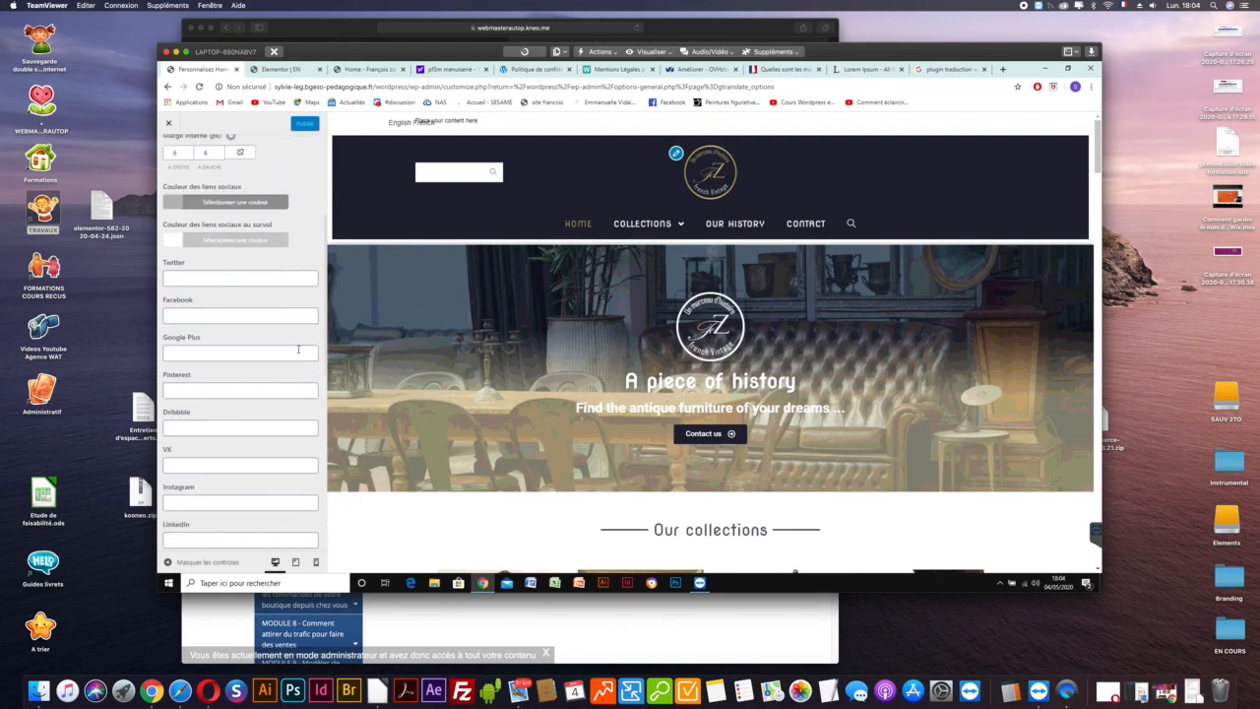
{"action": "scroll", "coordinate": [298, 353], "scroll_direction": "down", "scroll_amount": 5}
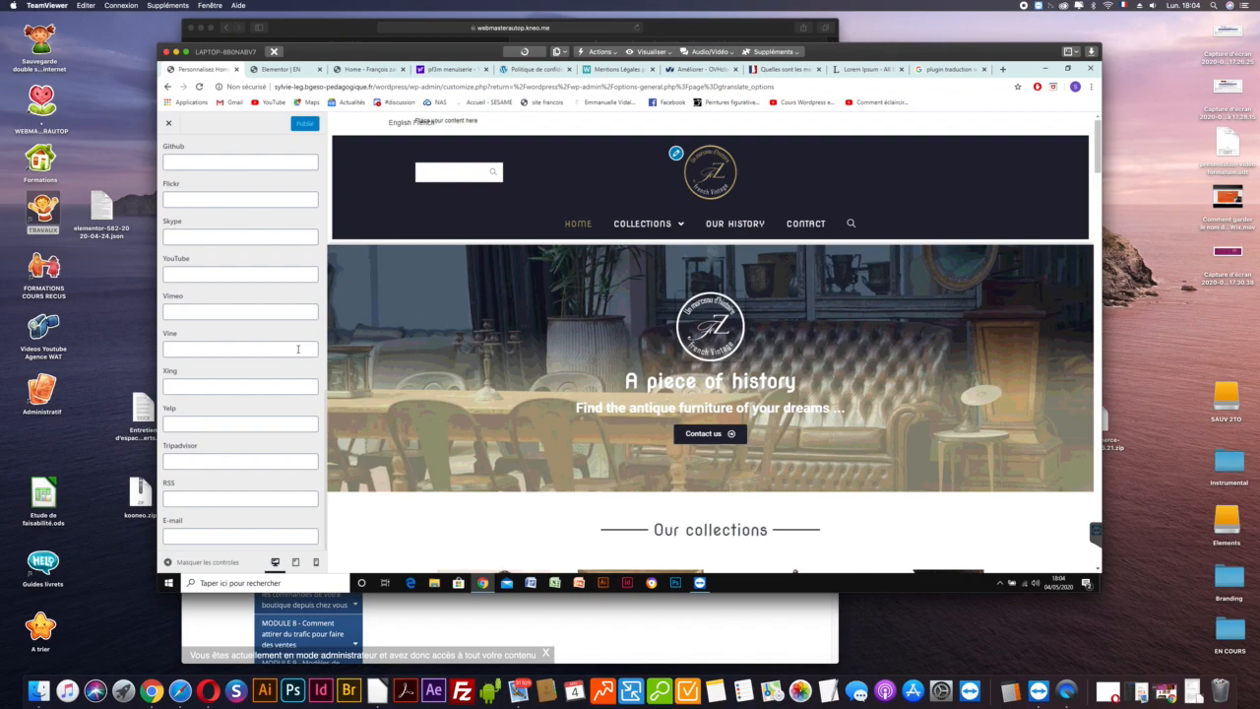
{"action": "scroll", "coordinate": [294, 347], "scroll_direction": "up", "scroll_amount": 10}
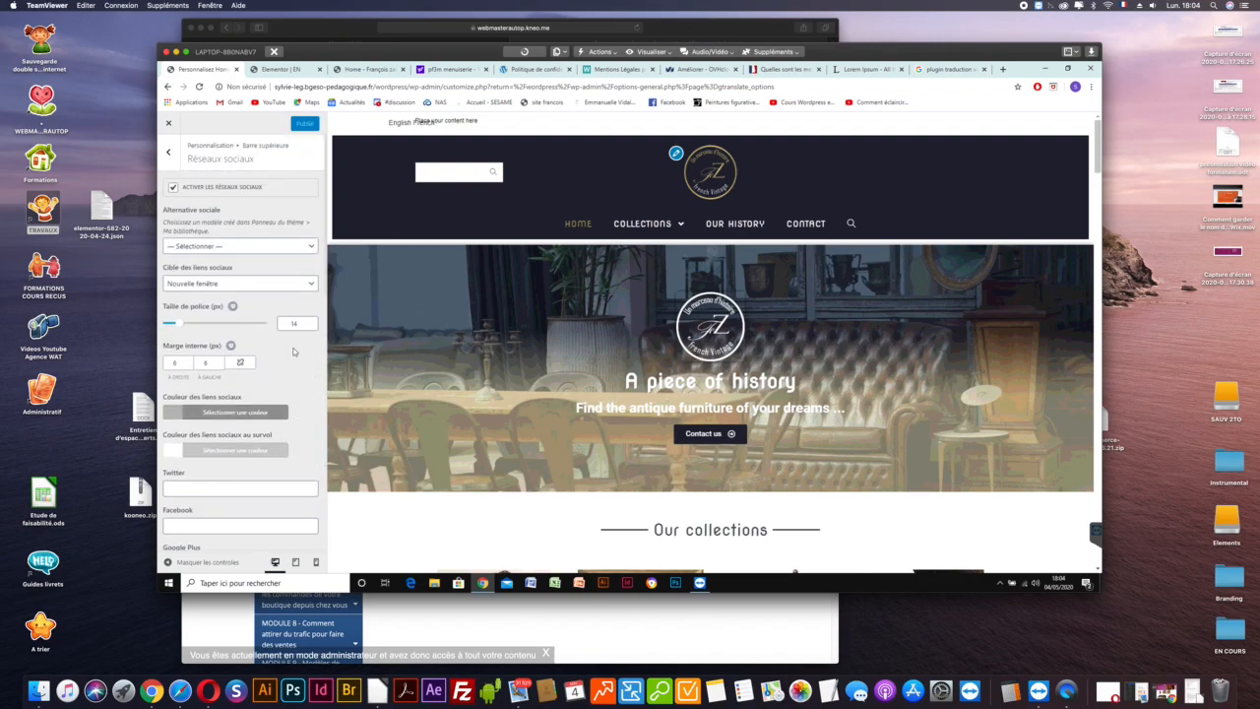
{"action": "left_click", "coordinate": [168, 152]}
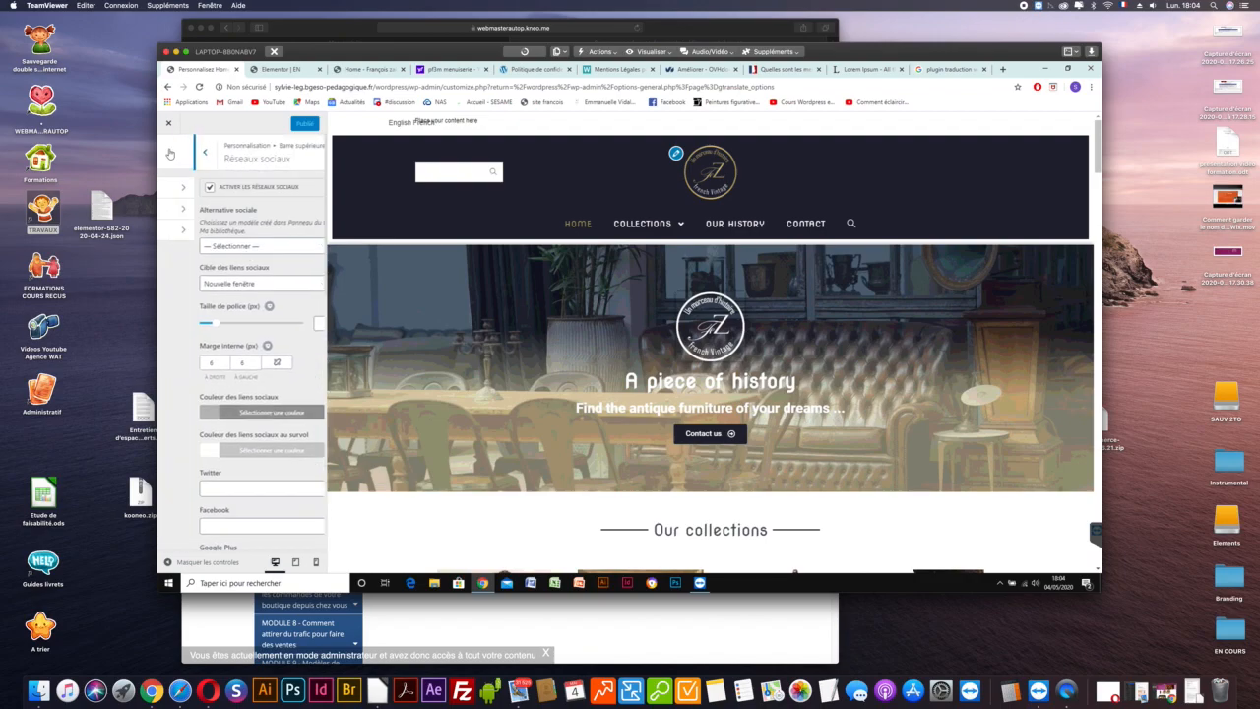
Set the top bar's style to Contenu et social centrés in its general settings.
{"action": "left_click", "coordinate": [197, 187]}
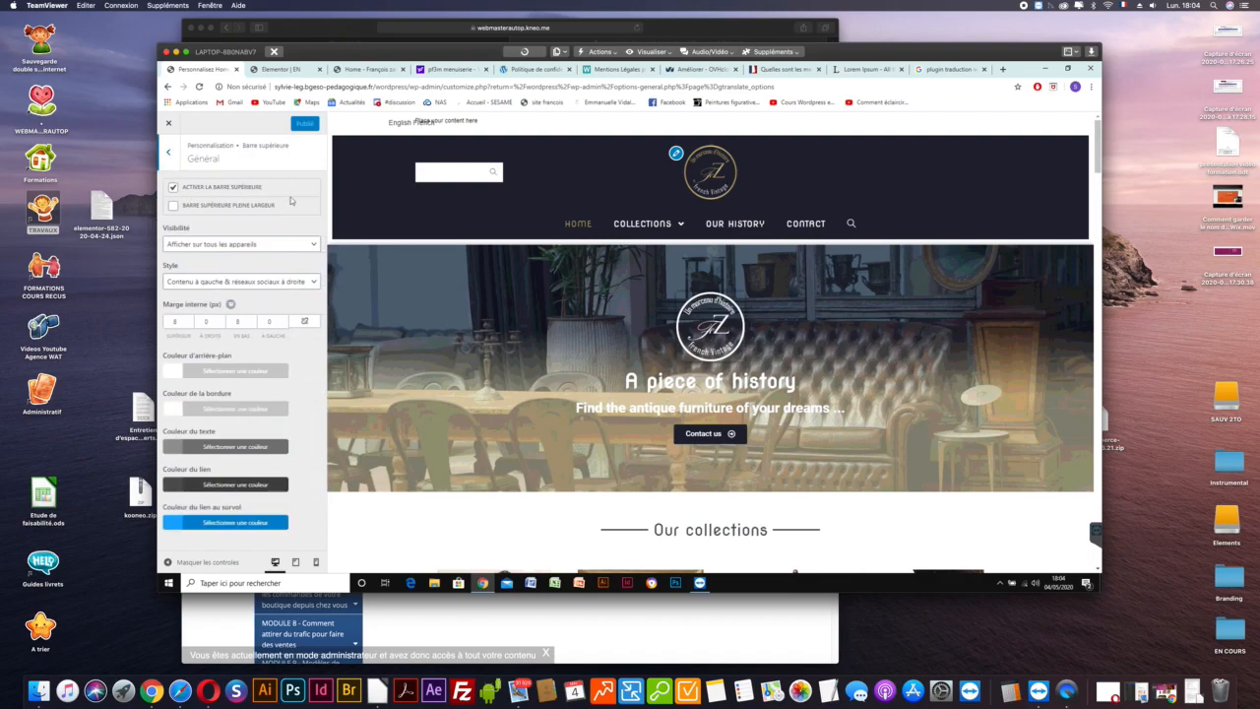
{"action": "left_click", "coordinate": [213, 282]}
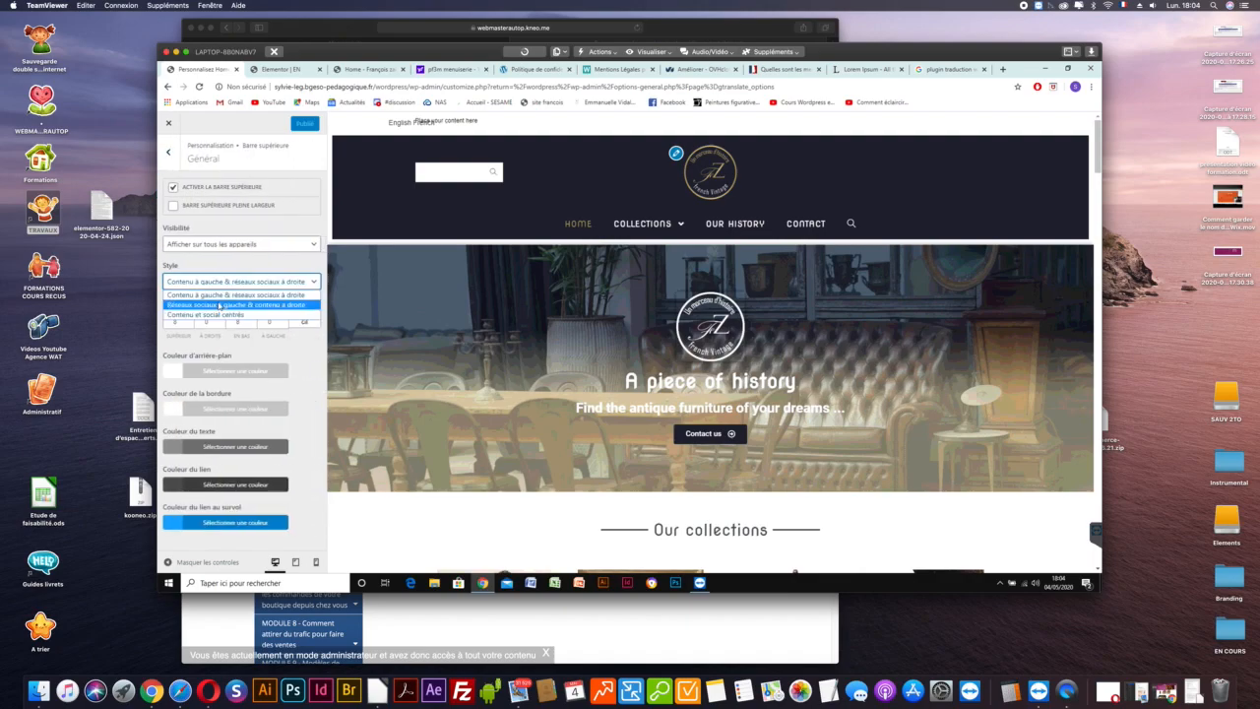
{"action": "left_click", "coordinate": [228, 315]}
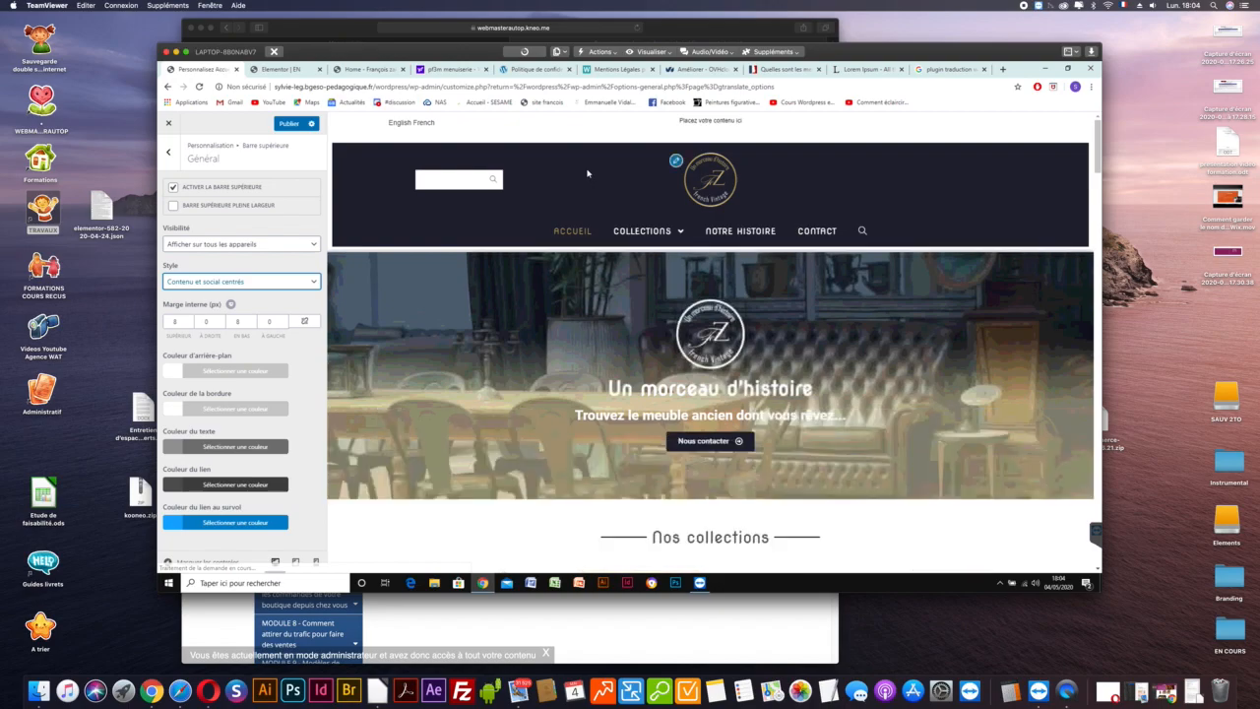
Switch the previewed site to English and set the top bar's style to Réseaux sociaux à gauche & contenu à droite.
{"action": "left_click", "coordinate": [400, 123]}
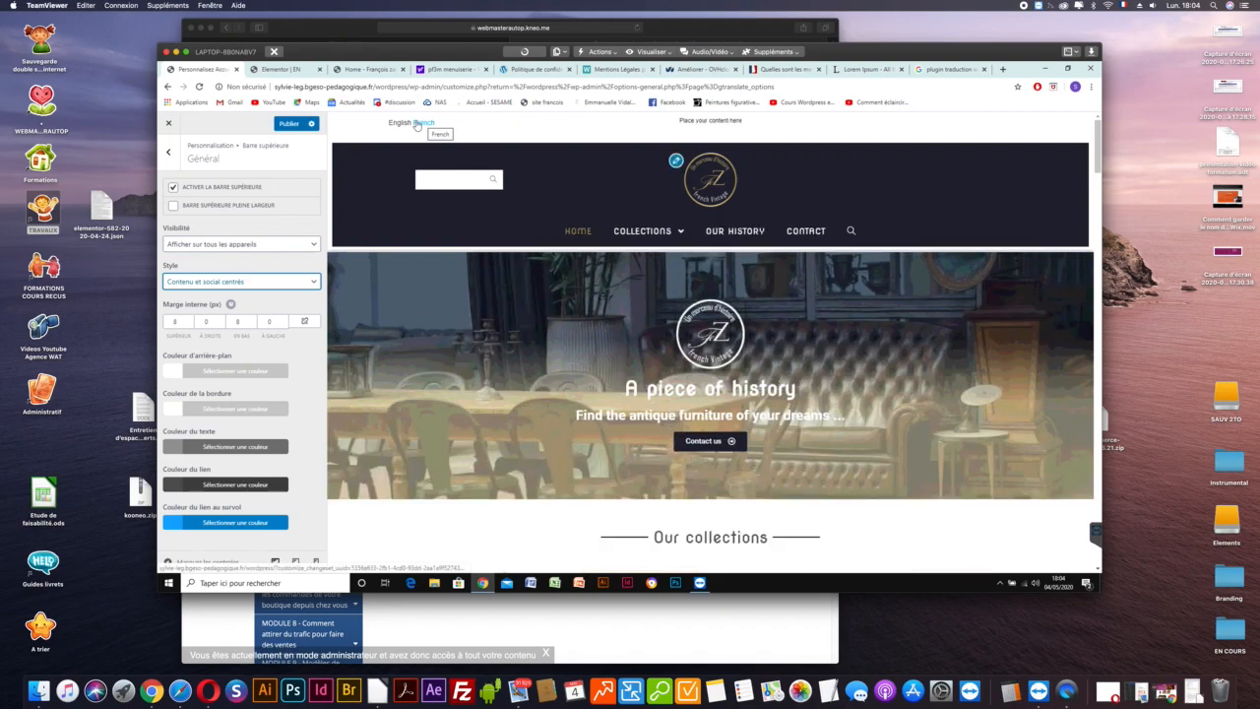
{"action": "left_click", "coordinate": [212, 282]}
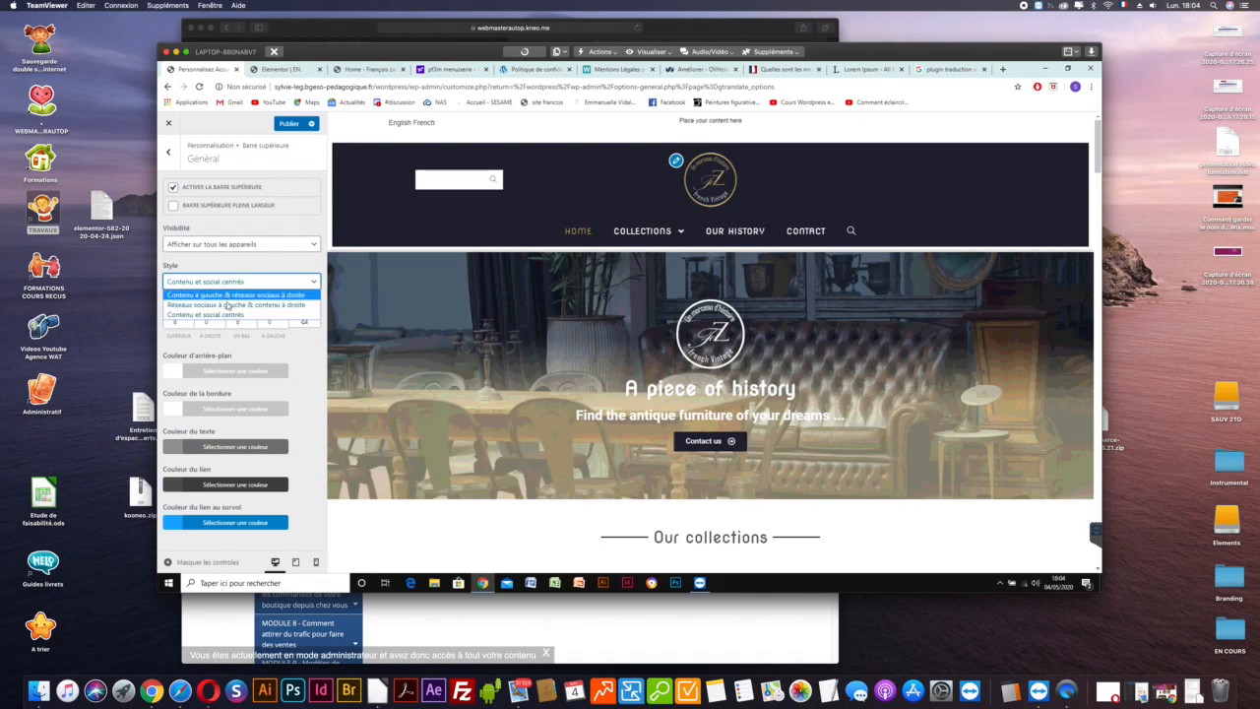
{"action": "left_click", "coordinate": [228, 305]}
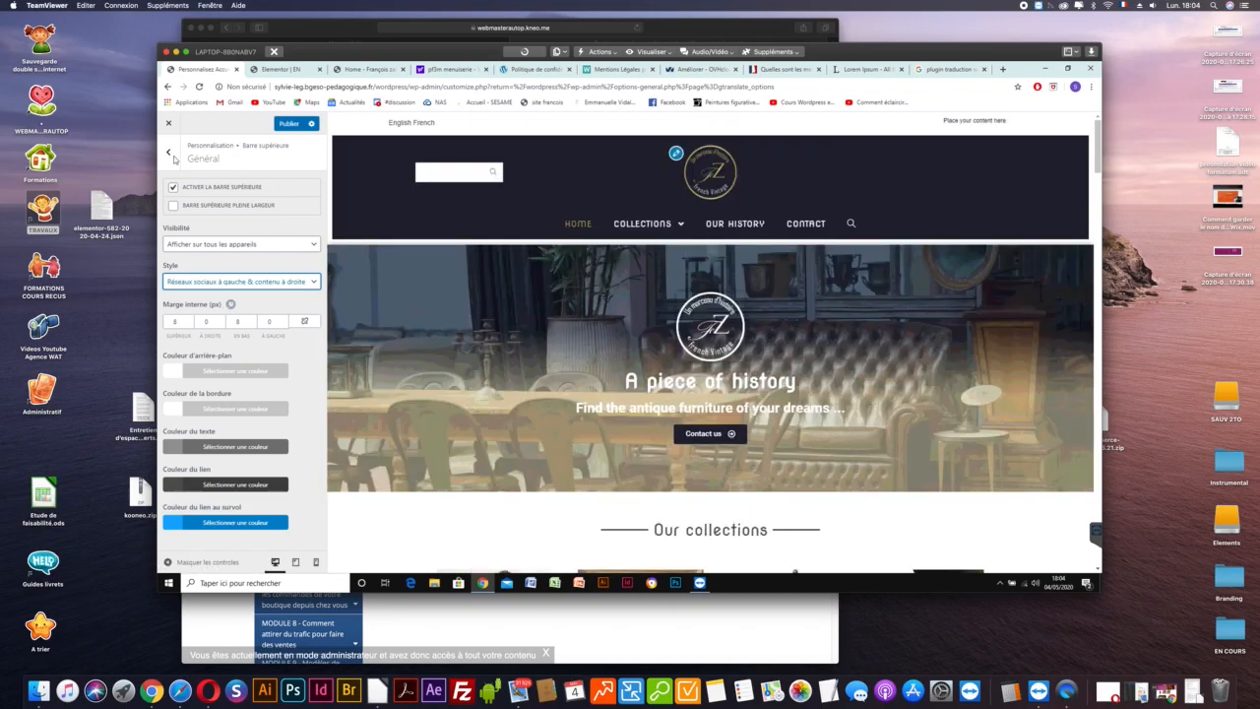
{"action": "left_click", "coordinate": [173, 206]}
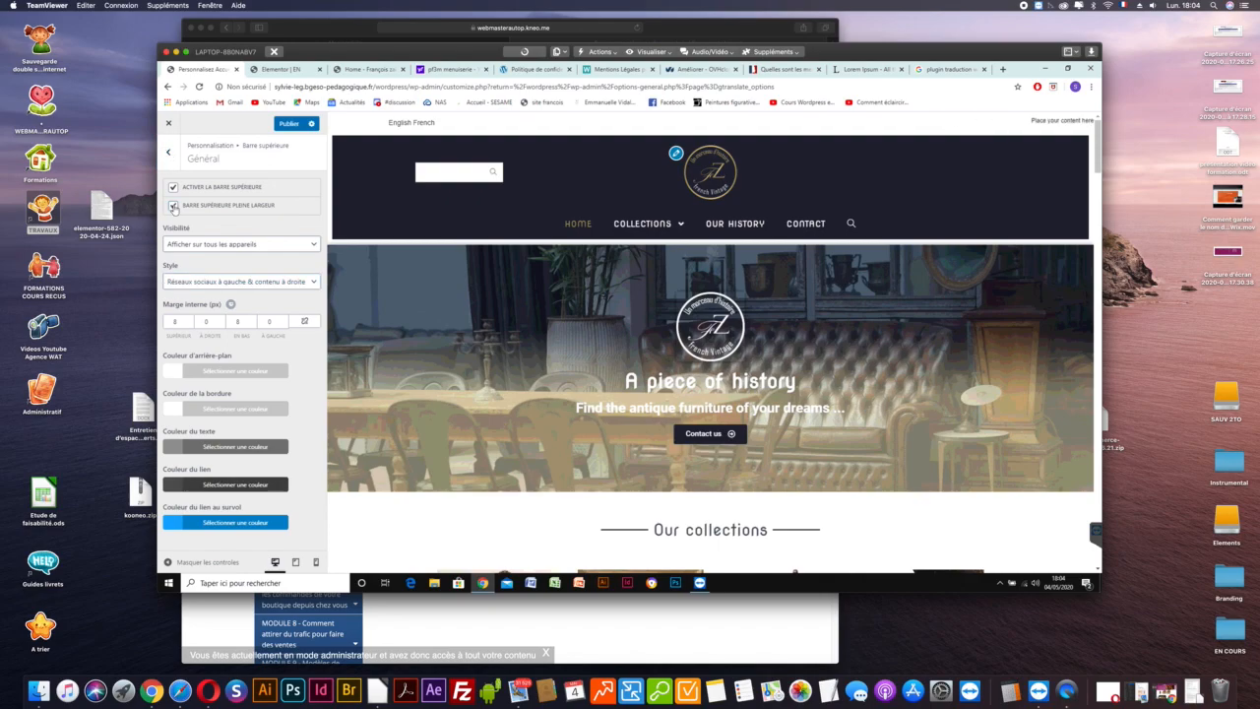
{"action": "left_click", "coordinate": [173, 206]}
Delete the placeholder text from the top bar's Contenu section and check which templates it offers.
{"action": "left_click", "coordinate": [169, 154]}
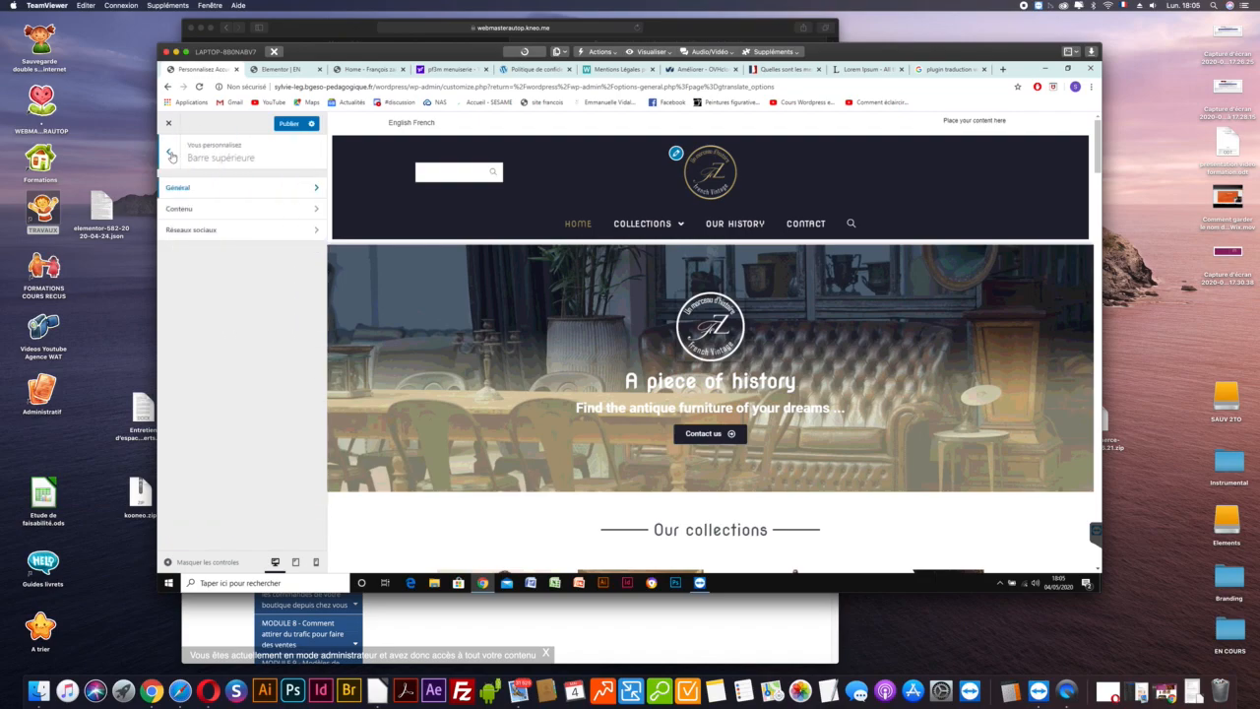
{"action": "left_click", "coordinate": [197, 208]}
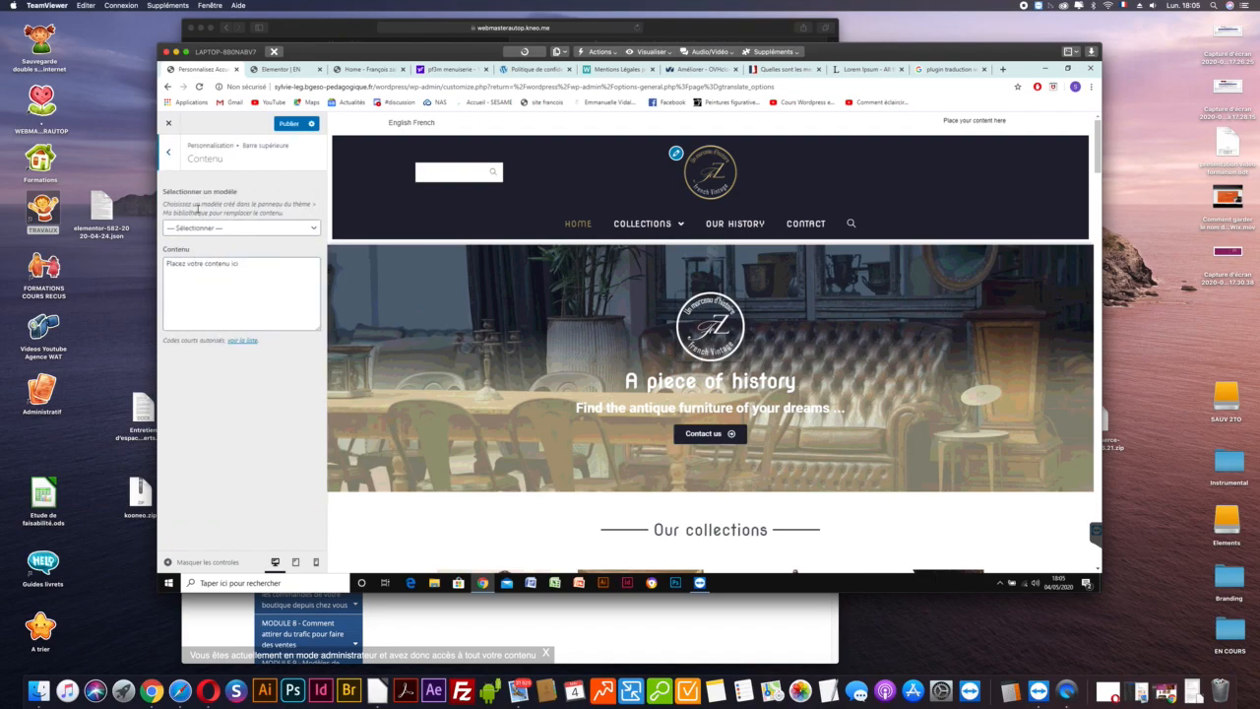
{"action": "triple_click", "coordinate": [187, 265]}
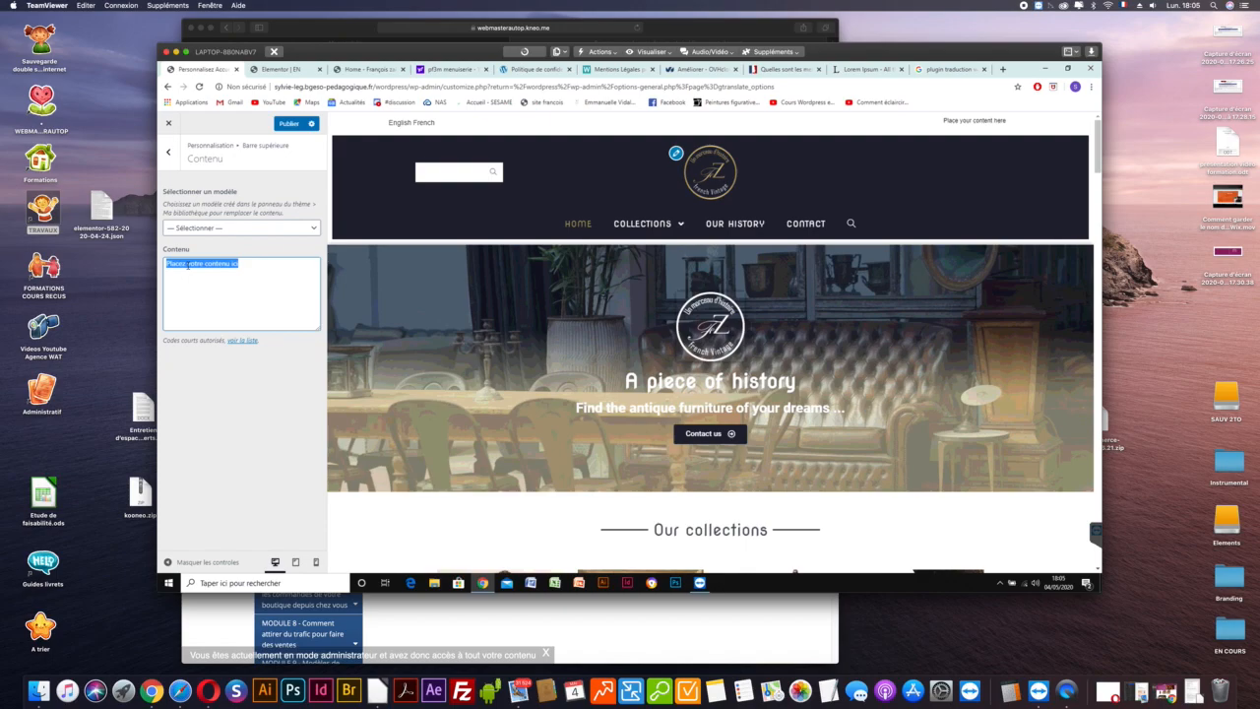
{"action": "key", "text": "BackSpace"}
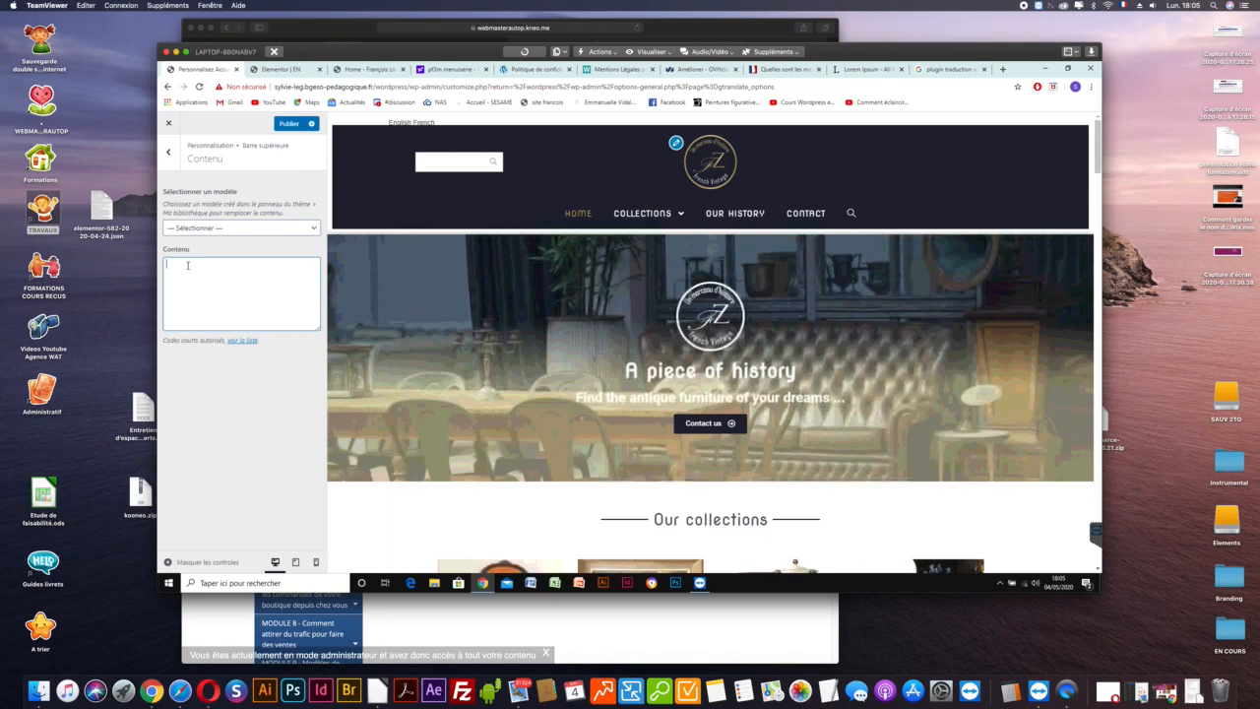
{"action": "left_click", "coordinate": [187, 231]}
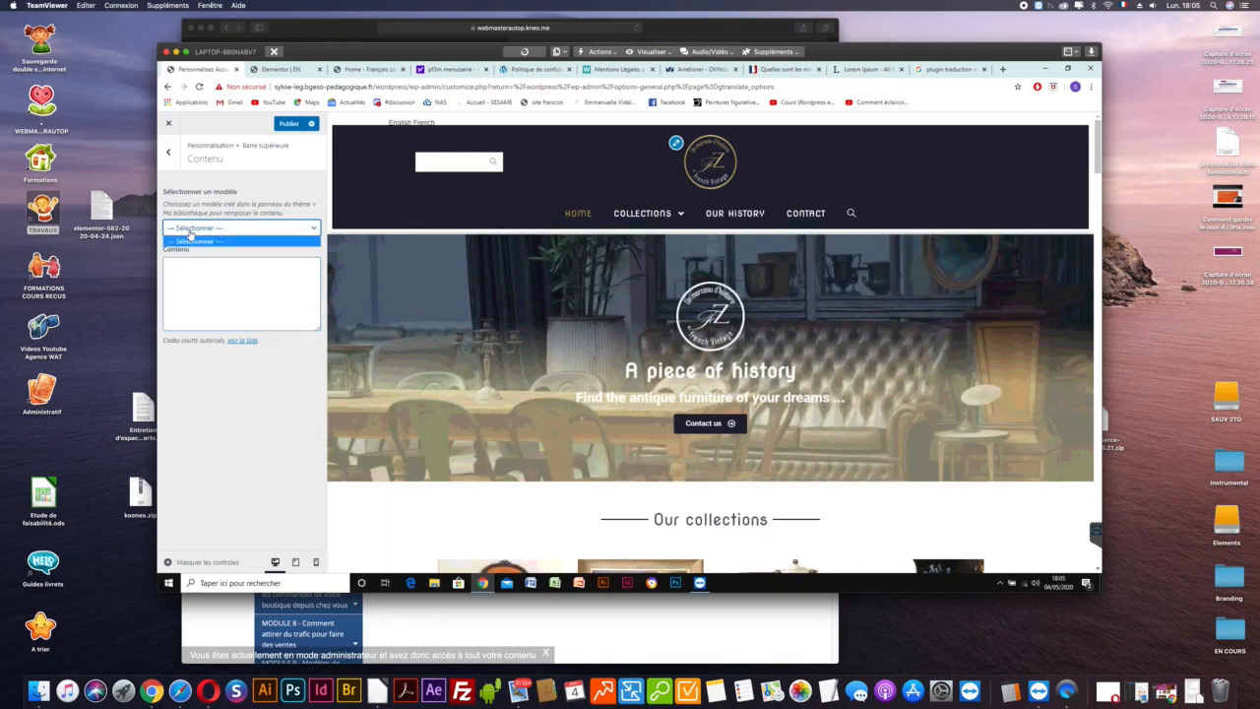
{"action": "left_click", "coordinate": [190, 286]}
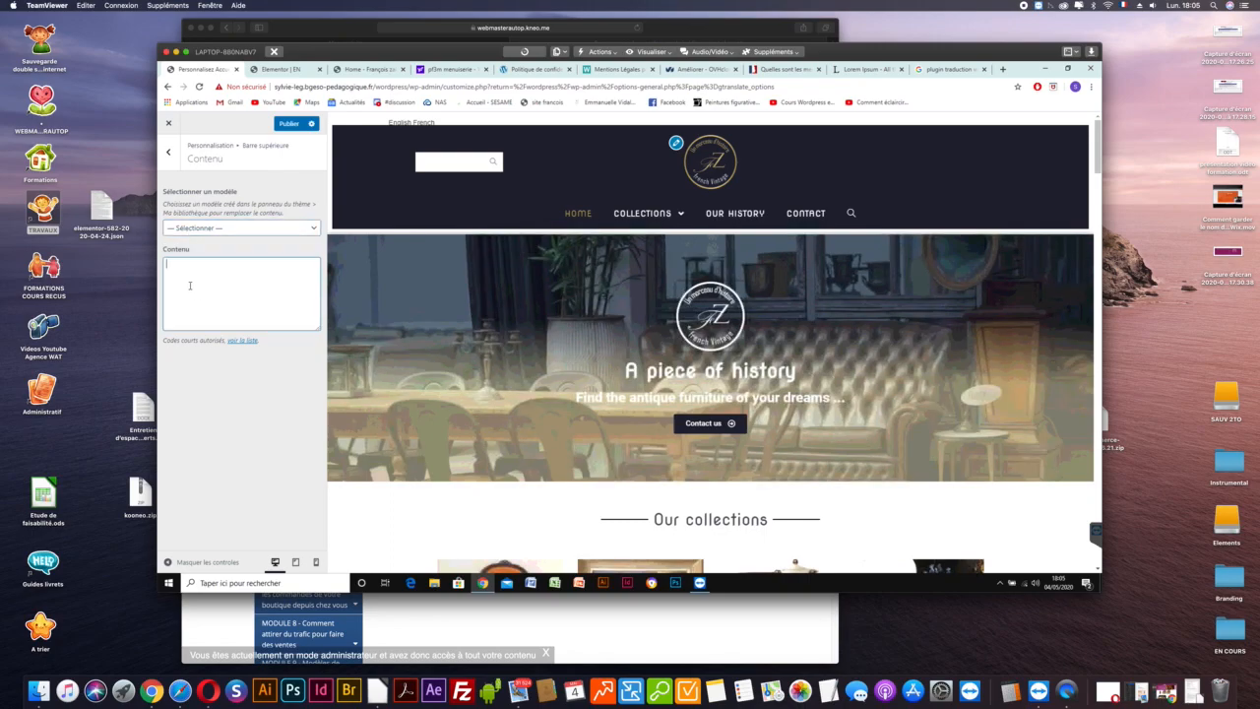
Set the bottom padding in the top bar's general settings to 21 px and publish the customizer changes.
{"action": "left_click", "coordinate": [169, 155]}
{"action": "left_click", "coordinate": [197, 189]}
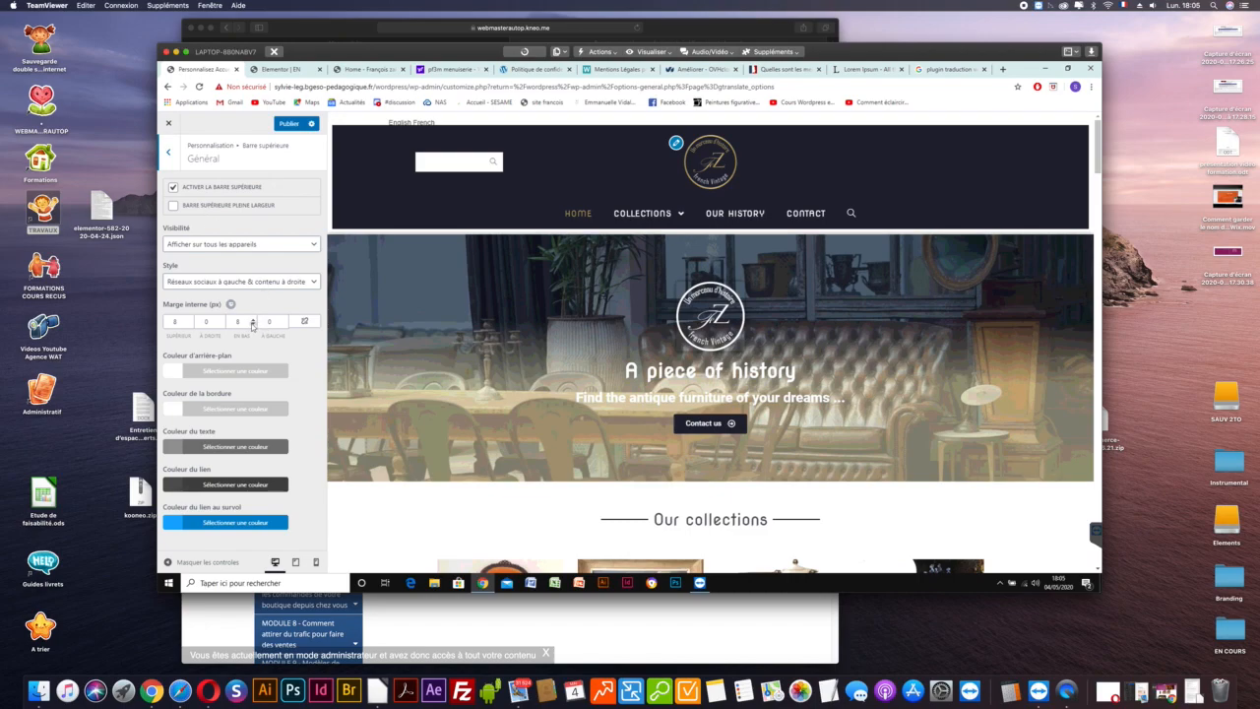
{"action": "left_click", "coordinate": [253, 321]}
{"action": "left_click", "coordinate": [253, 321]}
{"action": "left_click", "coordinate": [253, 321]}
{"action": "left_click", "coordinate": [253, 321]}
{"action": "left_click", "coordinate": [253, 321]}
{"action": "left_click", "coordinate": [253, 321]}
{"action": "left_click", "coordinate": [253, 321]}
{"action": "left_click", "coordinate": [253, 321]}
{"action": "left_click", "coordinate": [253, 321]}
{"action": "left_click", "coordinate": [253, 321]}
{"action": "left_click", "coordinate": [253, 321]}
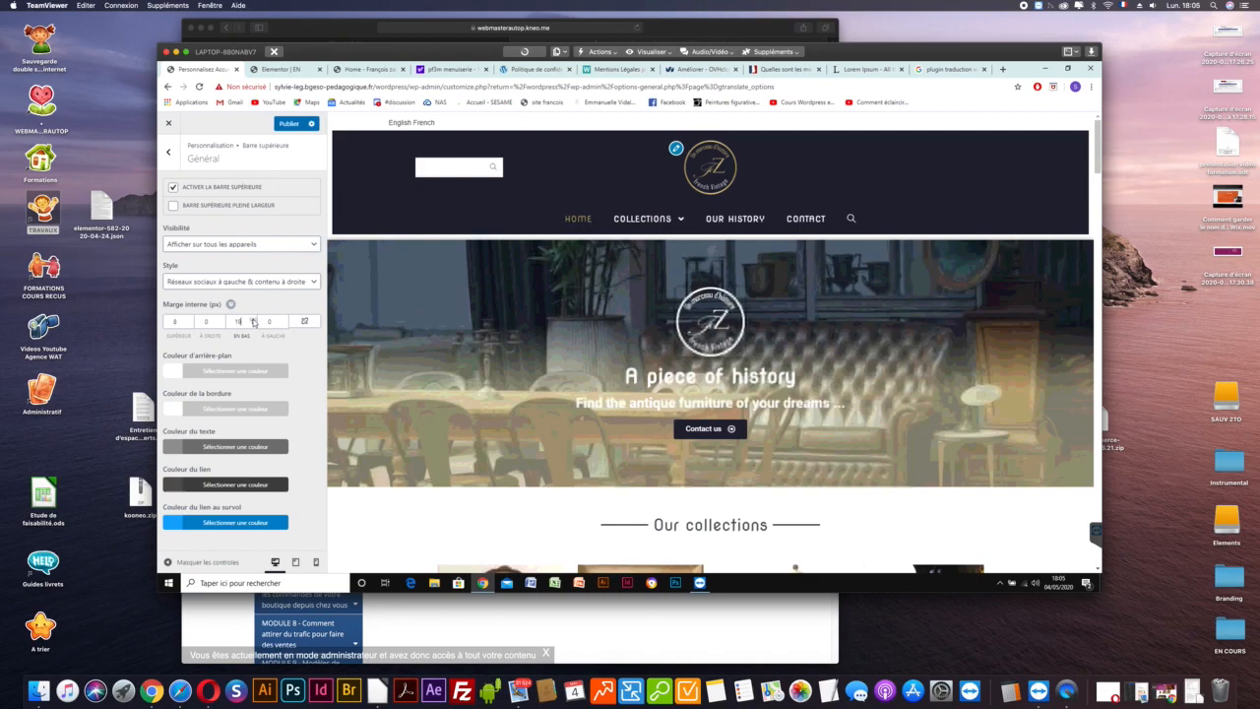
{"action": "left_click", "coordinate": [253, 321]}
{"action": "left_click", "coordinate": [253, 321]}
{"action": "left_click", "coordinate": [253, 321]}
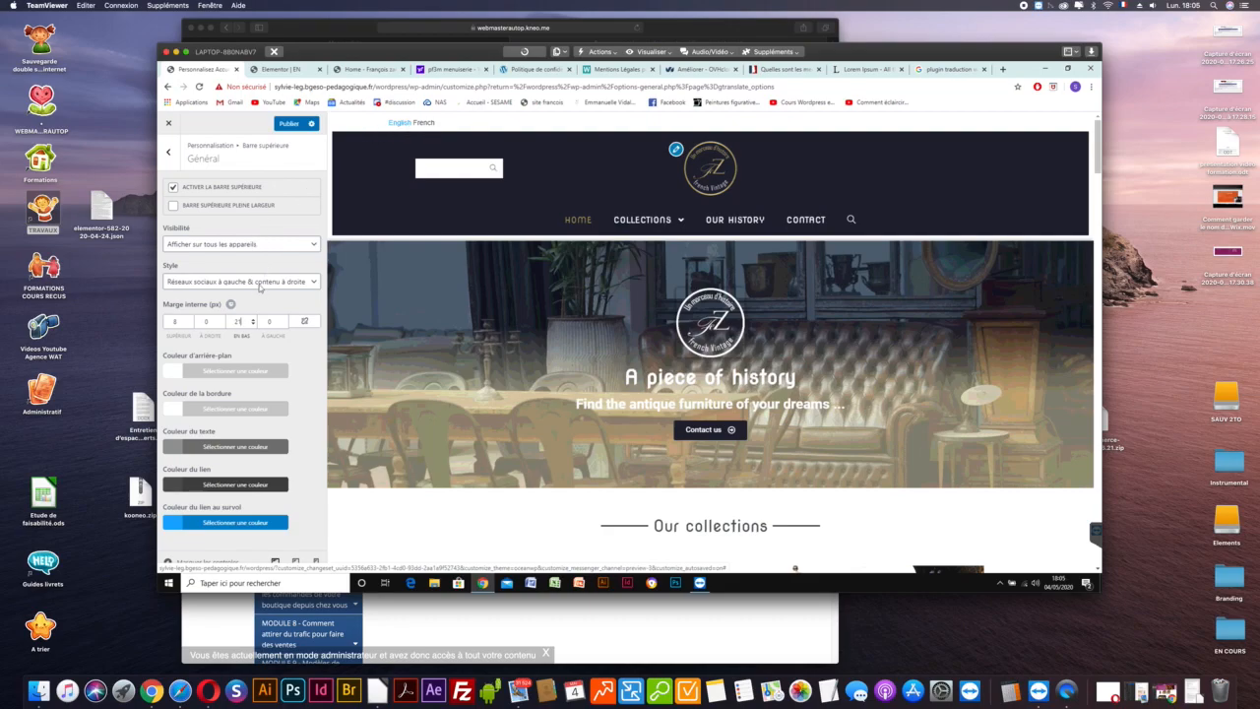
{"action": "left_click", "coordinate": [290, 124]}
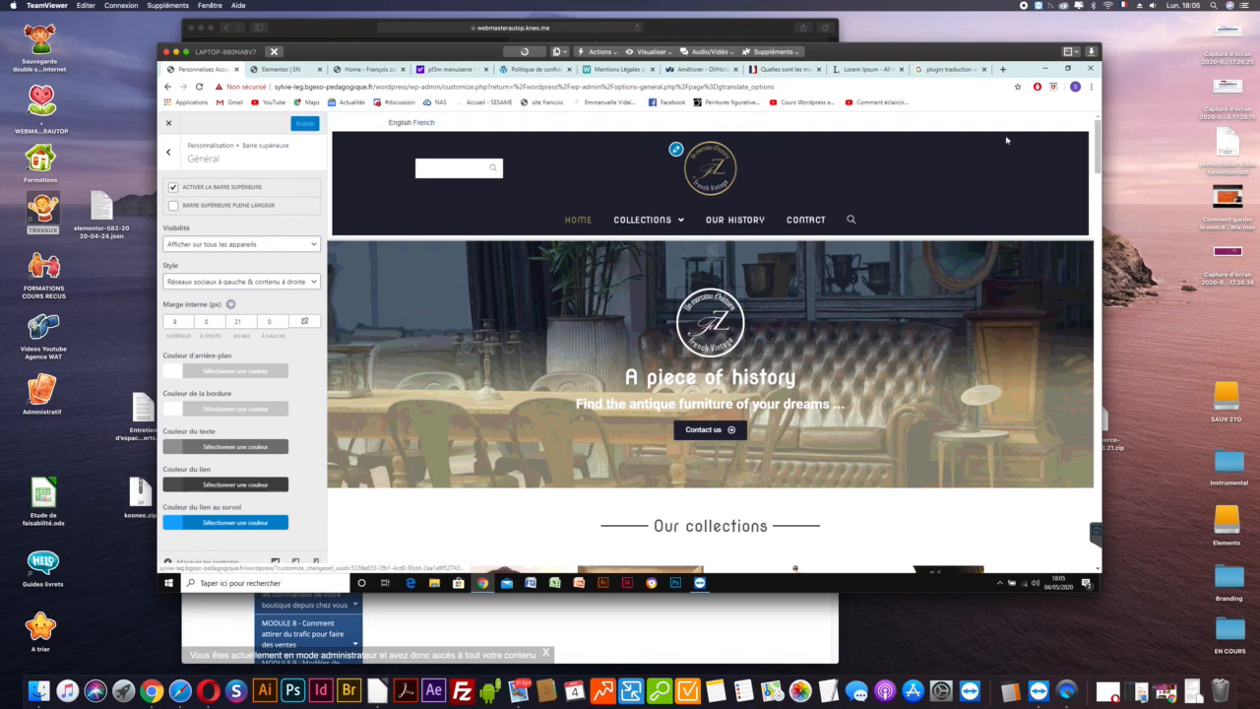
Reload the live home page and switch it to French to check the language switcher in the top bar.
{"action": "left_click", "coordinate": [361, 69]}
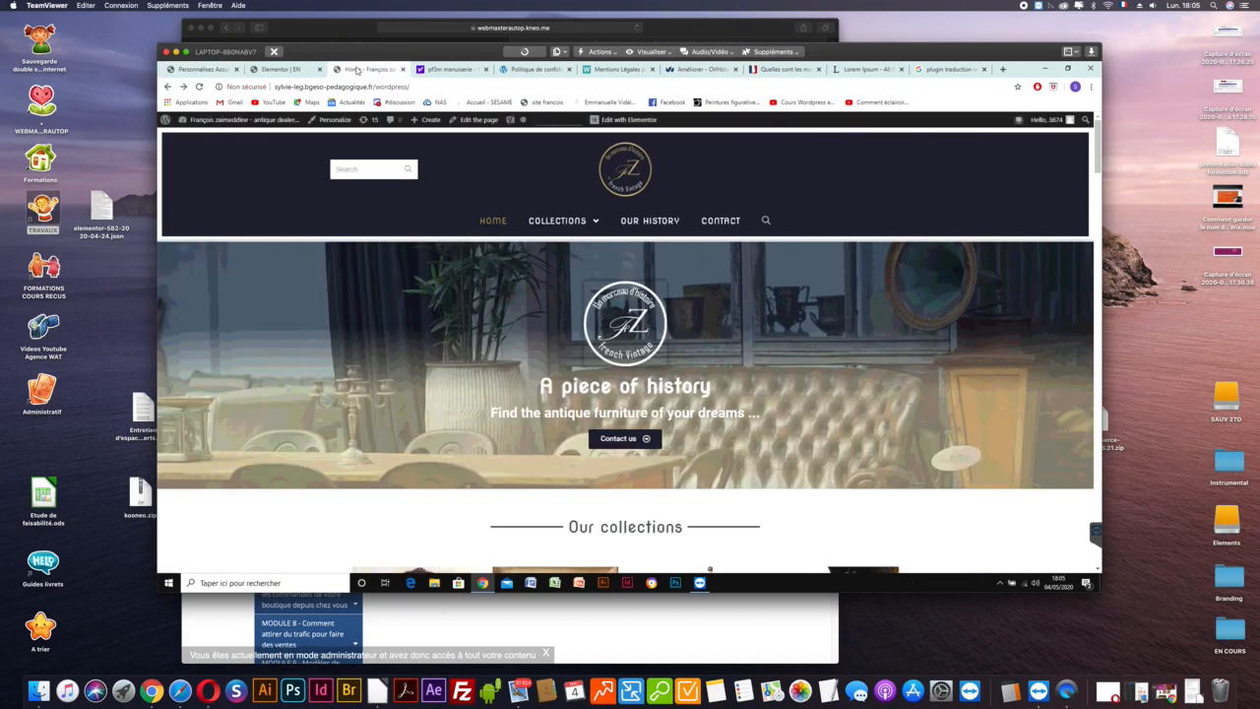
{"action": "left_click", "coordinate": [198, 87]}
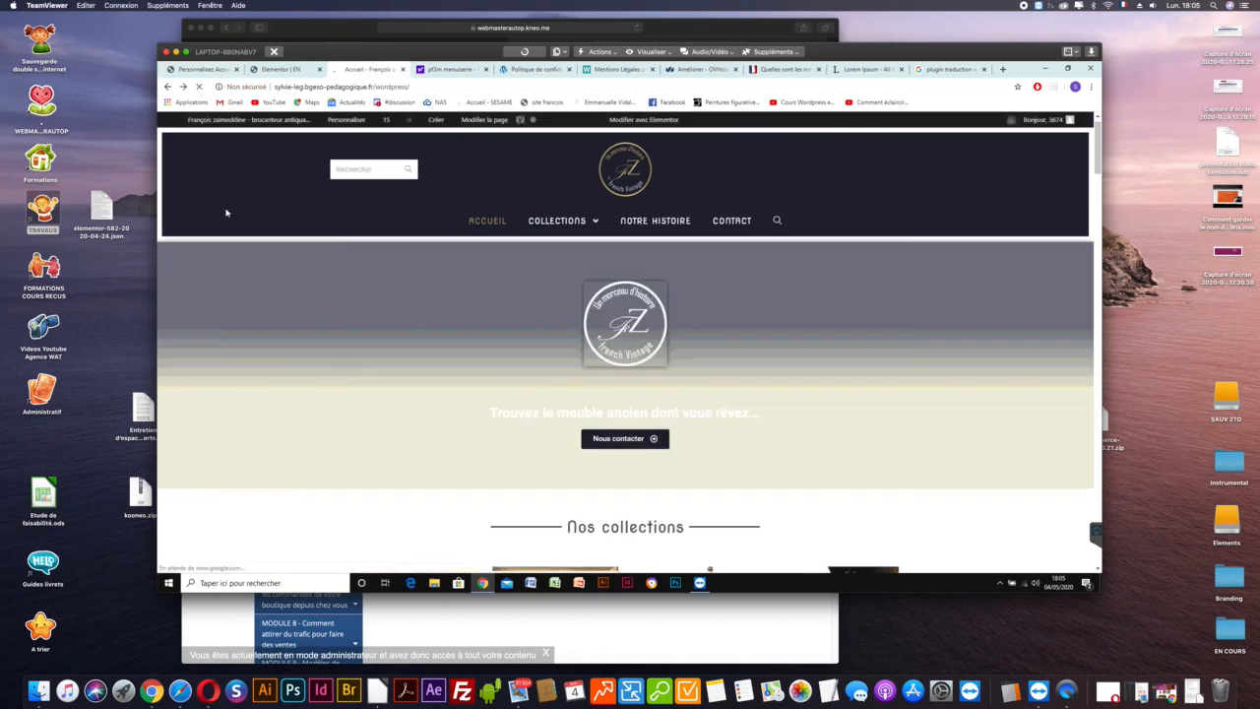
{"action": "scroll", "coordinate": [229, 212], "scroll_direction": "down", "scroll_amount": 2}
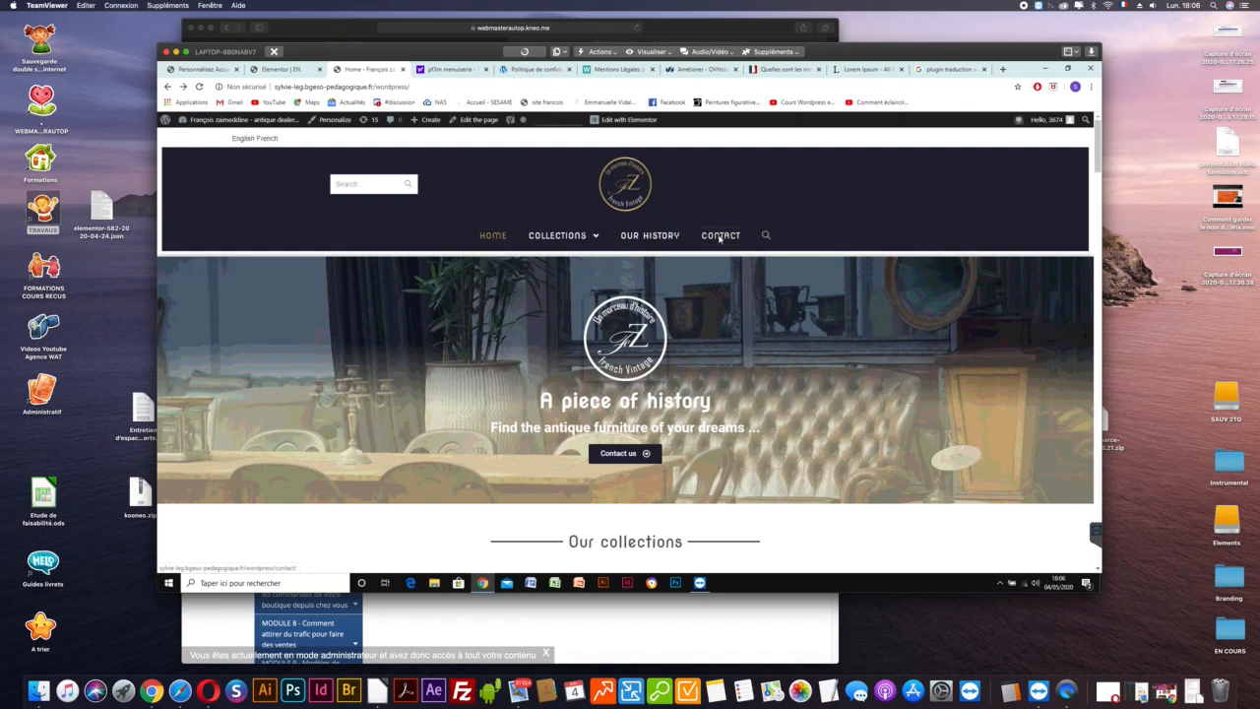
{"action": "left_click", "coordinate": [265, 139]}
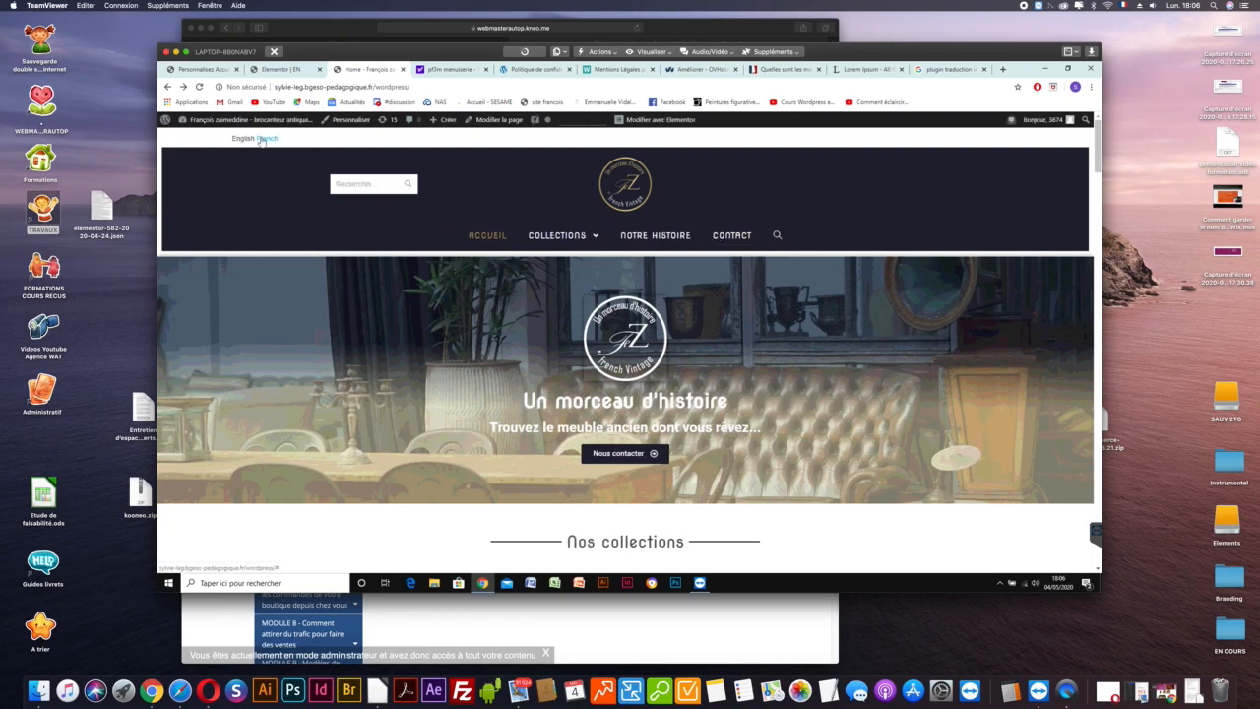
Search Google for "modele site multilingue" in place of the translation plugin query.
{"action": "left_click", "coordinate": [949, 70]}
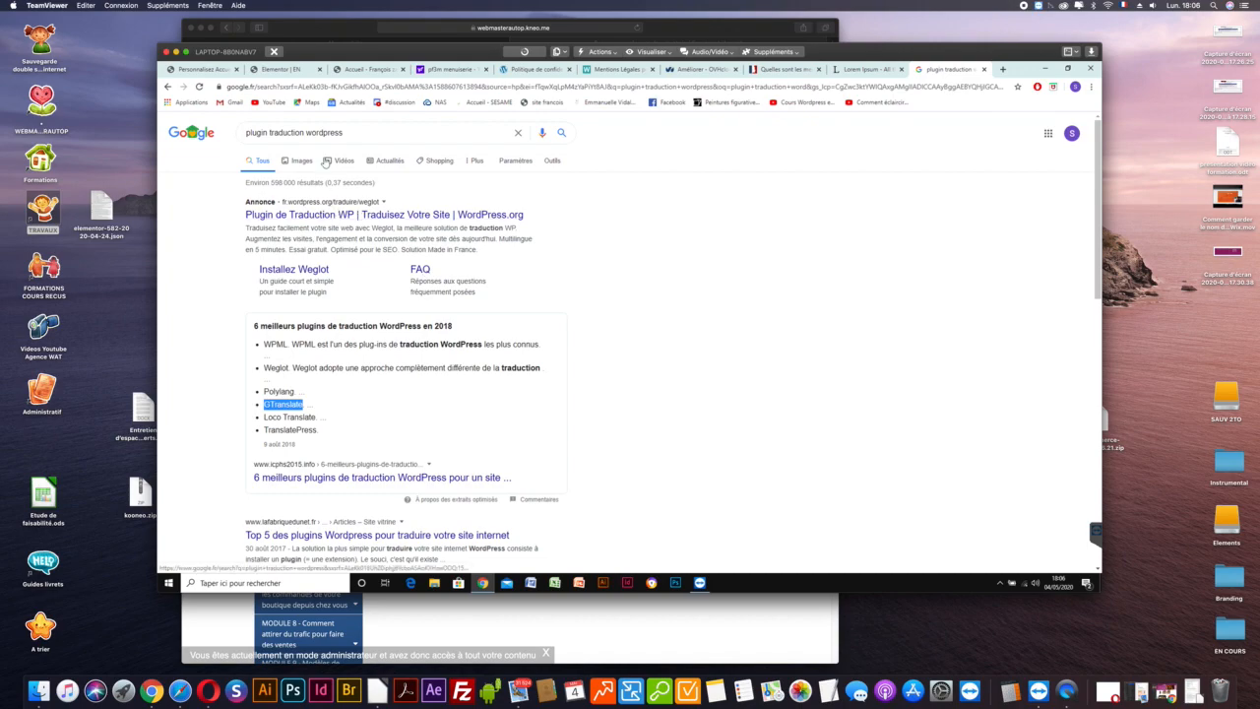
{"action": "left_click", "coordinate": [293, 131]}
{"action": "key", "text": "ctrl+a"}
{"action": "type", "text": "m"}
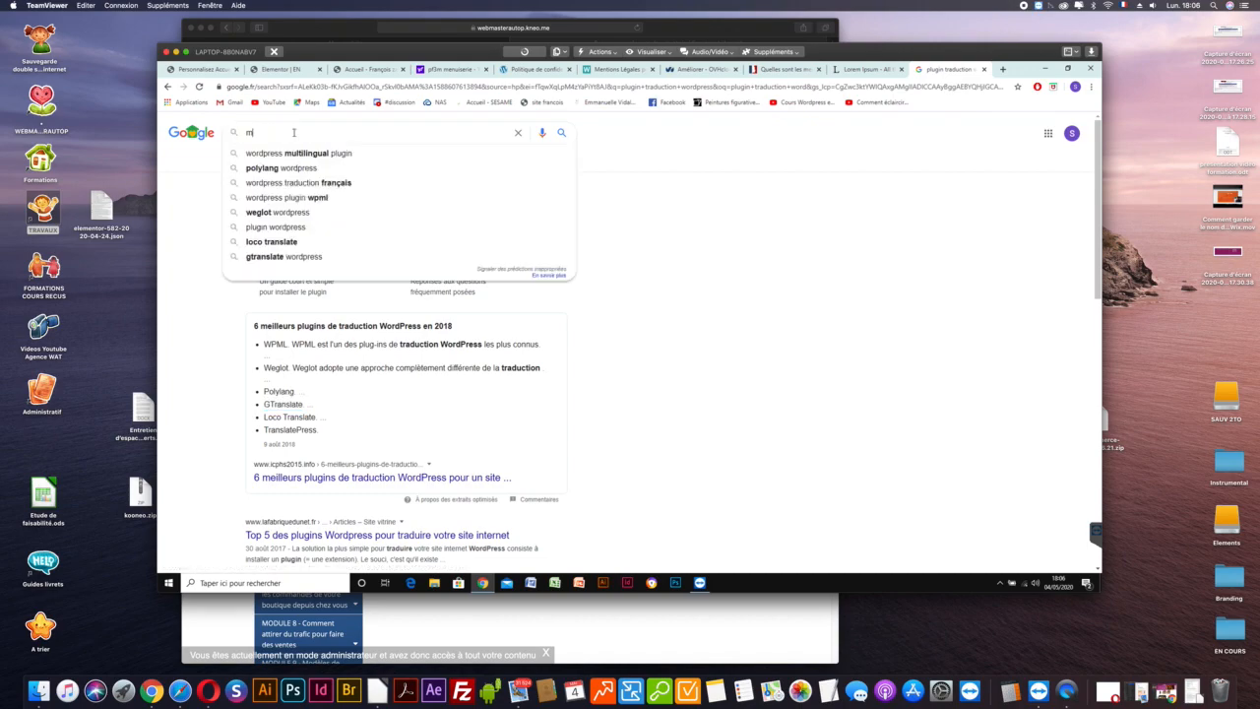
{"action": "type", "text": "ode le sint"}
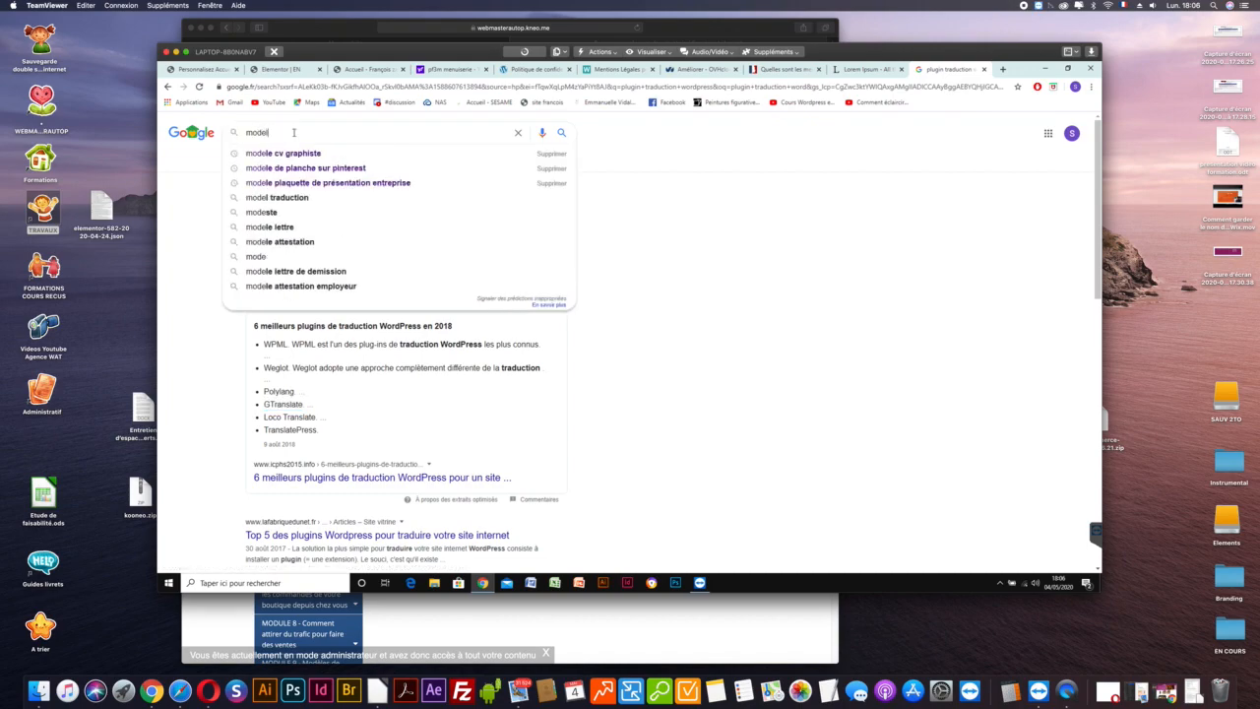
{"action": "key", "text": "BackSpace"}
{"action": "key", "text": "BackSpace"}
{"action": "type", "text": "te multi"}
{"action": "type", "text": "l"}
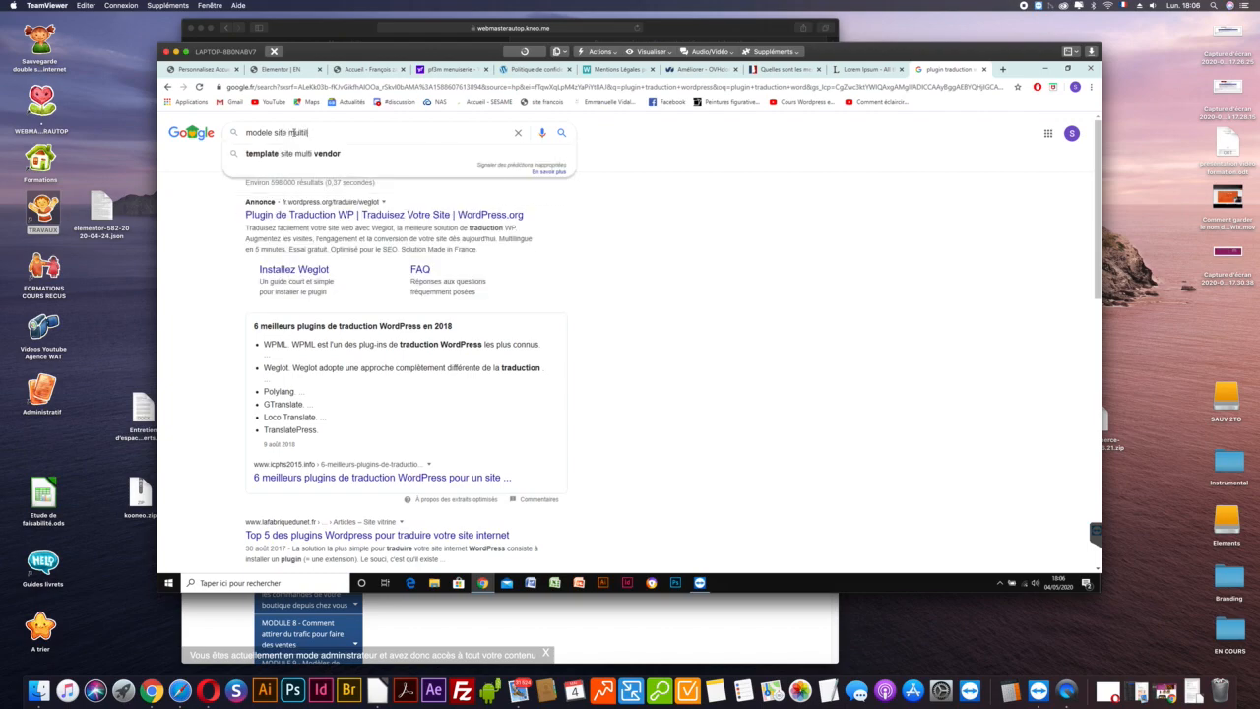
{"action": "type", "text": "ingue"}
{"action": "key", "text": "Return"}
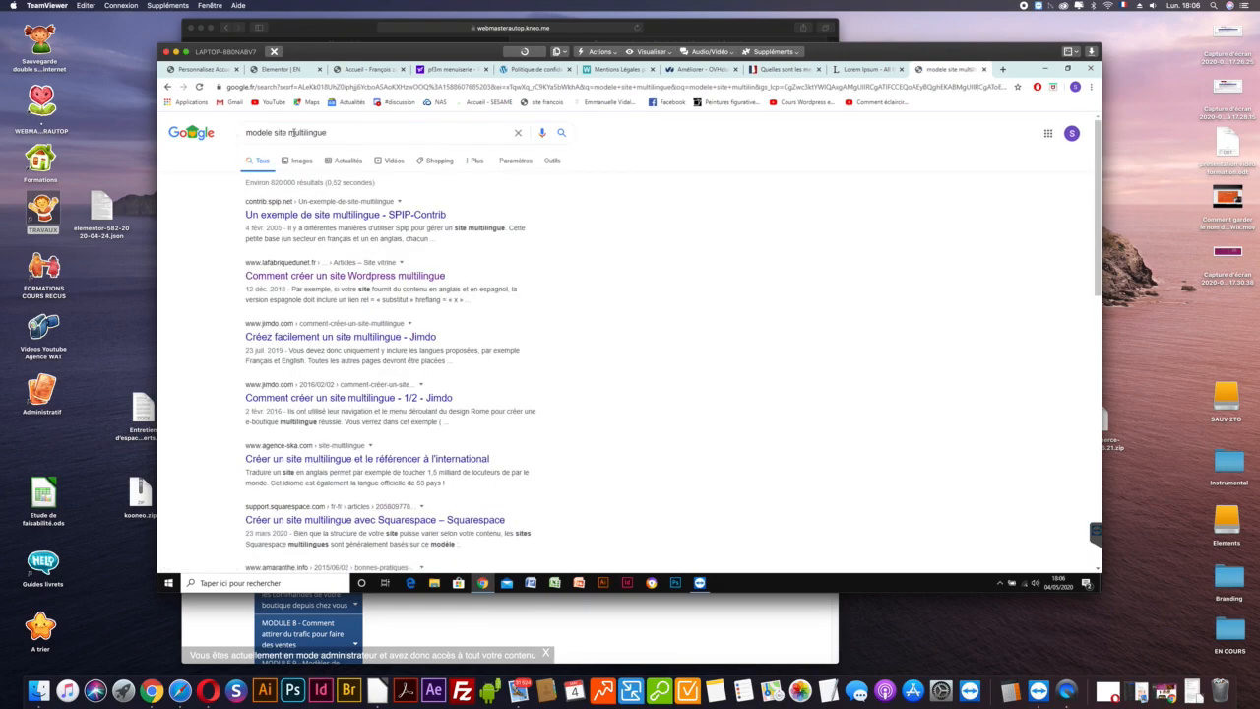
Examine the SPIP-Contrib article "Un exemple de site multilingue" with its discussion, and look through the remaining search results.
{"action": "left_click", "coordinate": [331, 219]}
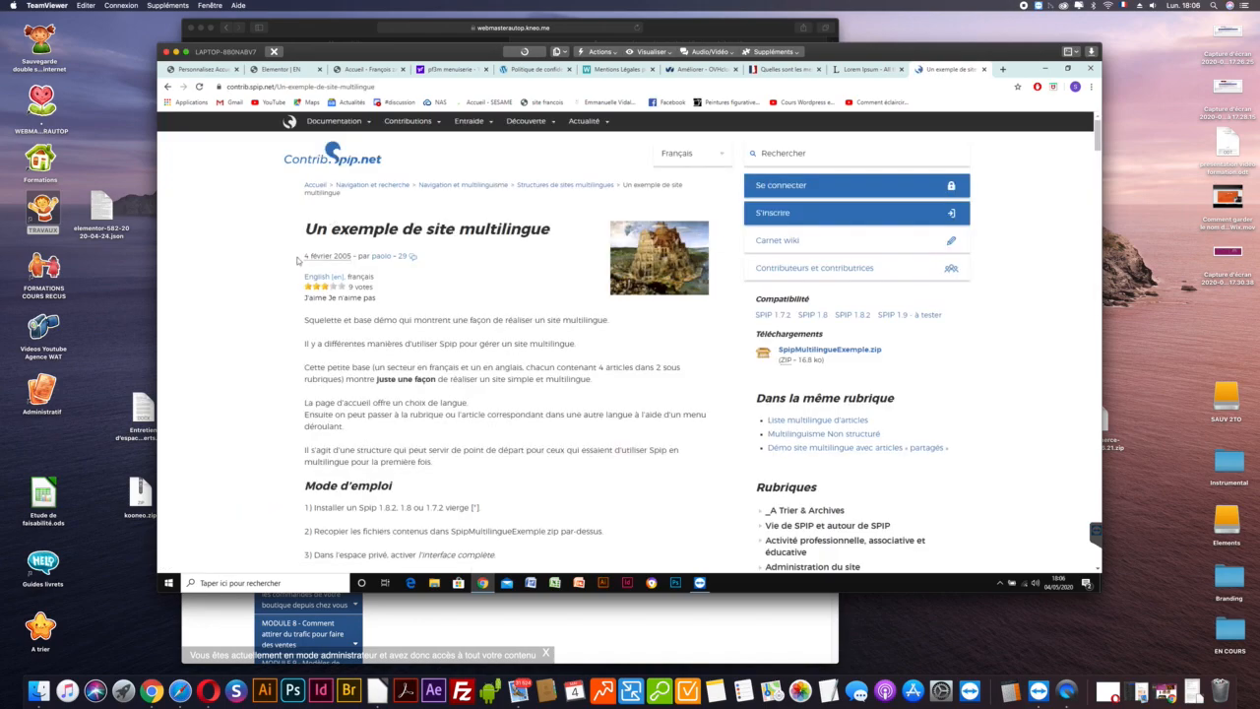
{"action": "scroll", "coordinate": [283, 293], "scroll_direction": "down", "scroll_amount": 5}
{"action": "scroll", "coordinate": [284, 292], "scroll_direction": "down", "scroll_amount": 4}
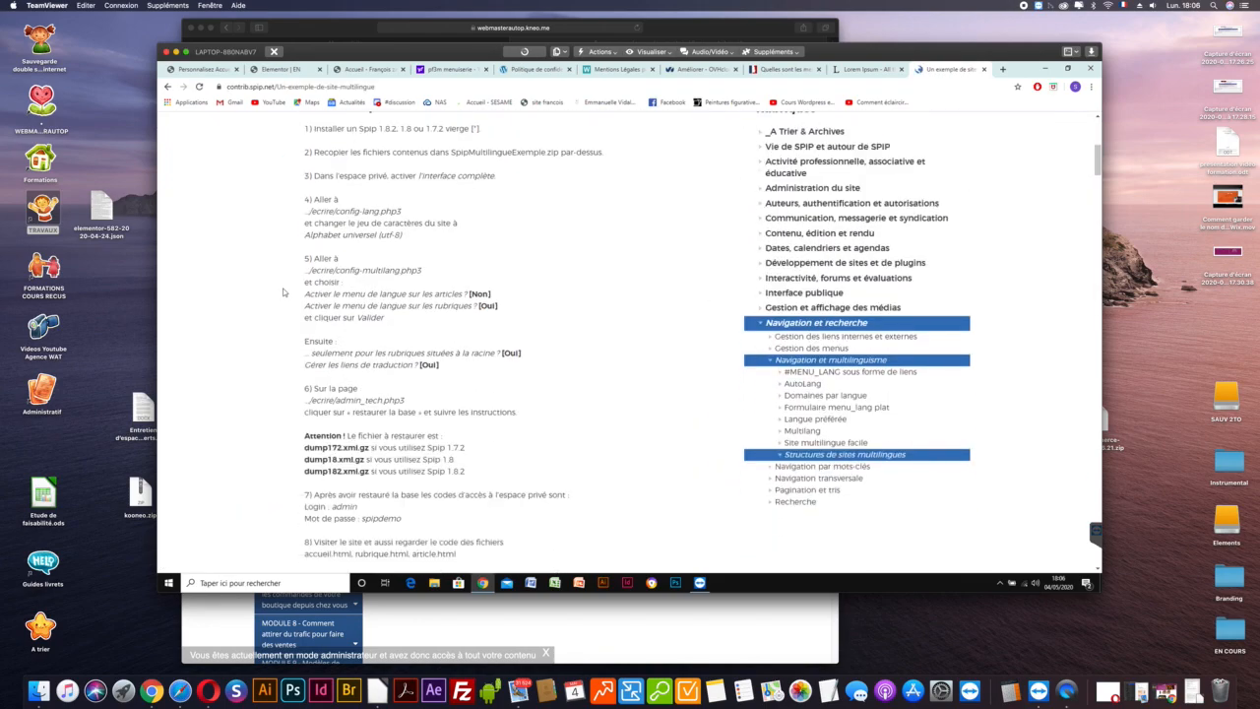
{"action": "scroll", "coordinate": [283, 292], "scroll_direction": "down", "scroll_amount": 12}
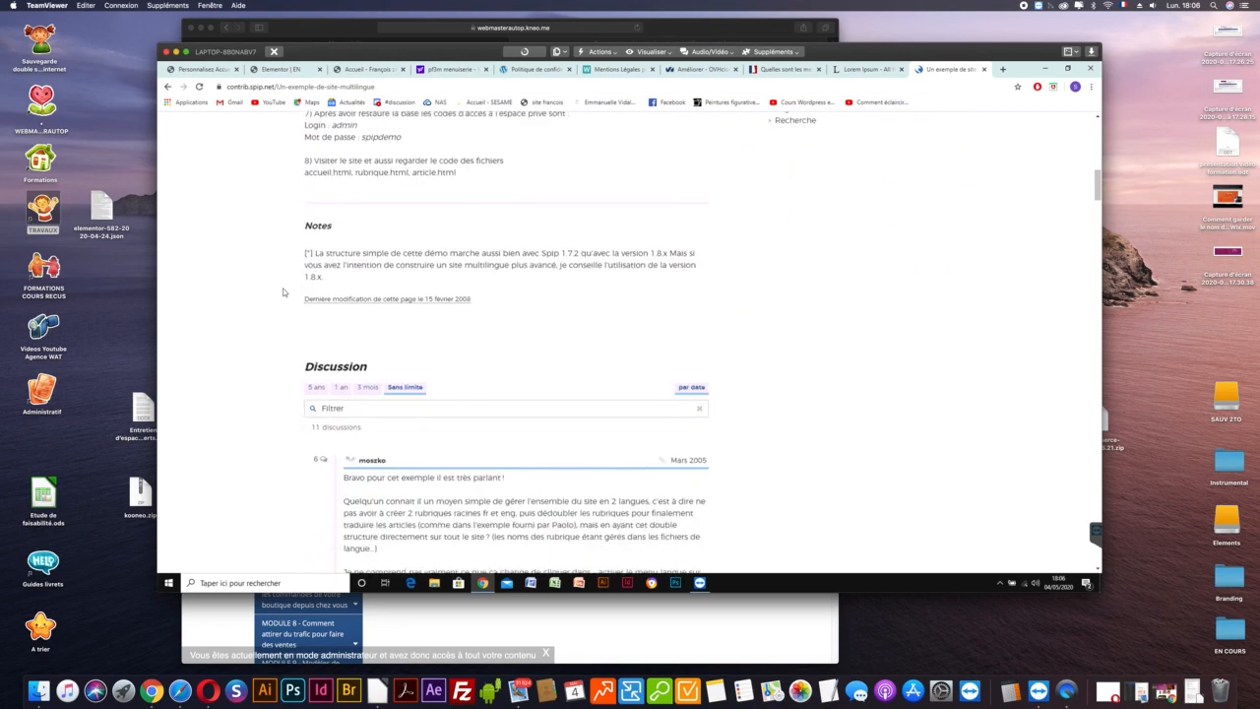
{"action": "scroll", "coordinate": [284, 293], "scroll_direction": "down", "scroll_amount": 20}
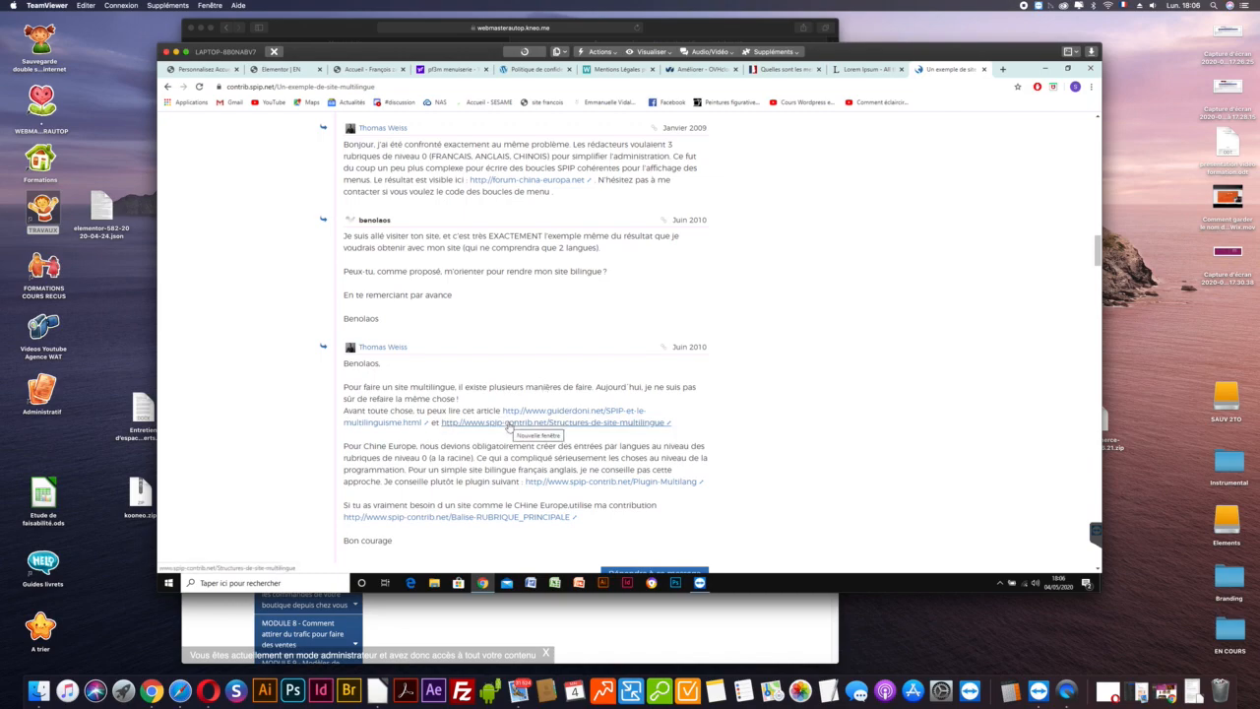
{"action": "scroll", "coordinate": [485, 418], "scroll_direction": "up", "scroll_amount": 1}
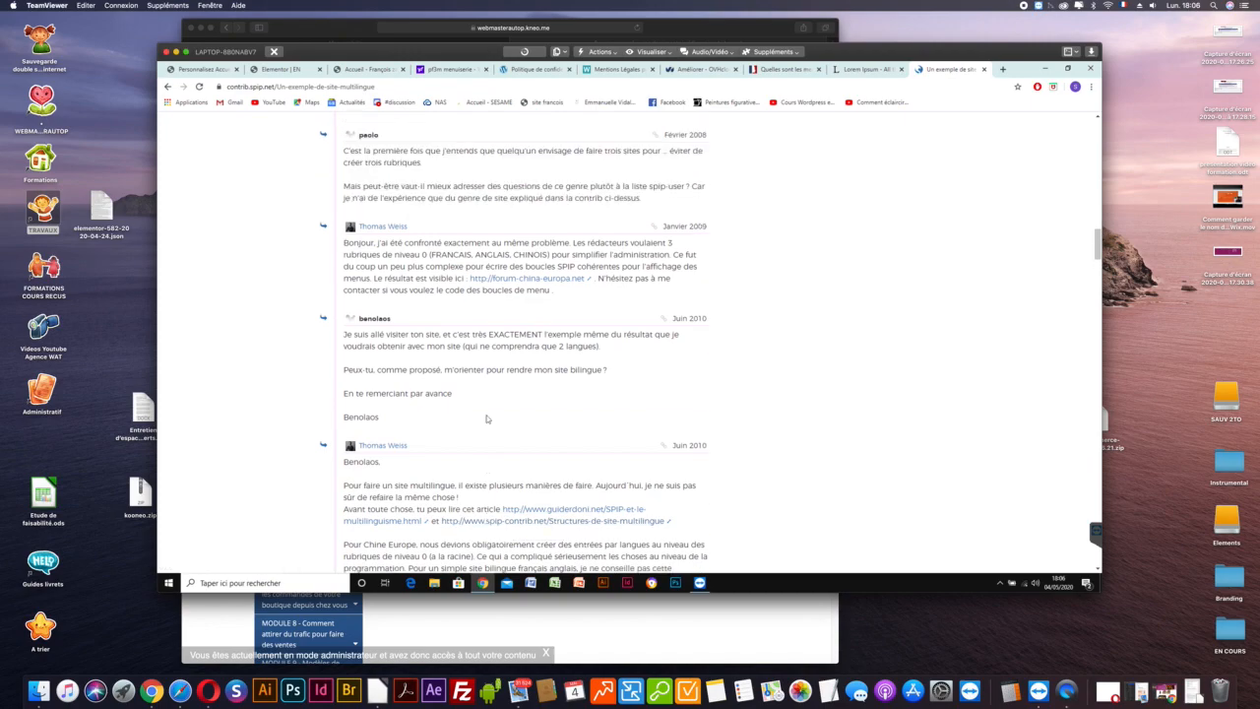
{"action": "scroll", "coordinate": [487, 414], "scroll_direction": "down", "scroll_amount": 4}
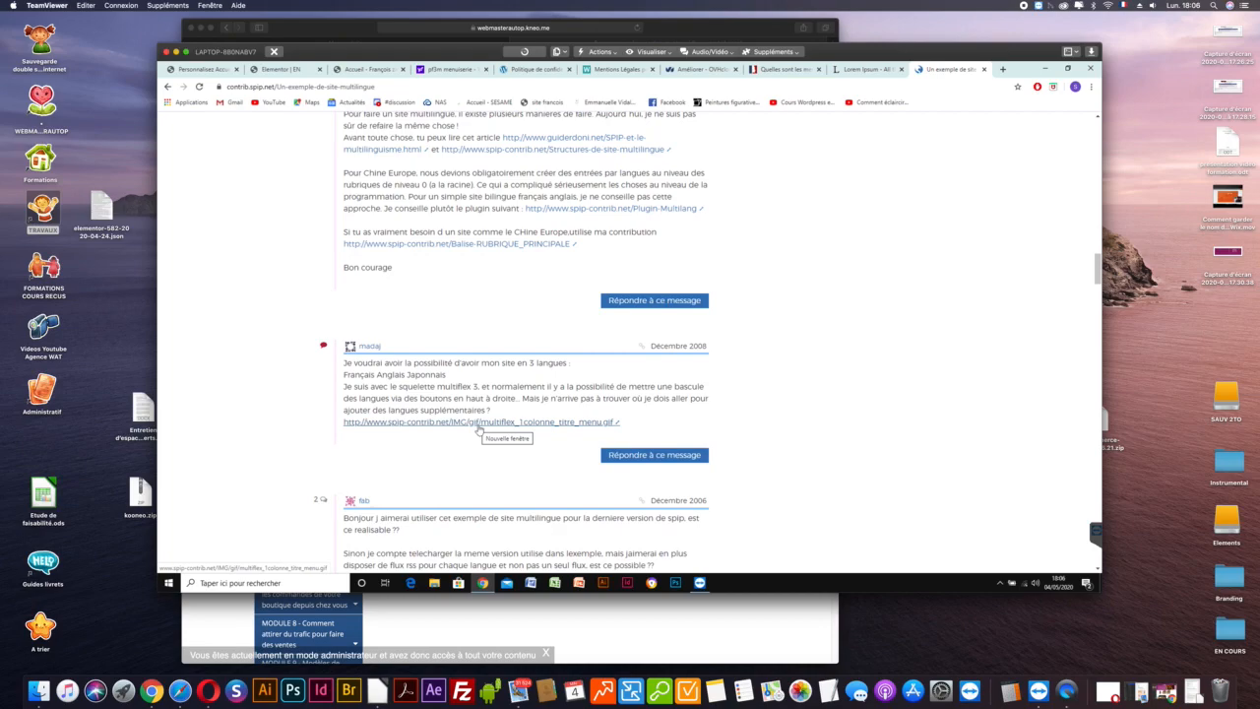
{"action": "scroll", "coordinate": [478, 423], "scroll_direction": "down", "scroll_amount": 2}
{"action": "left_click", "coordinate": [167, 88]}
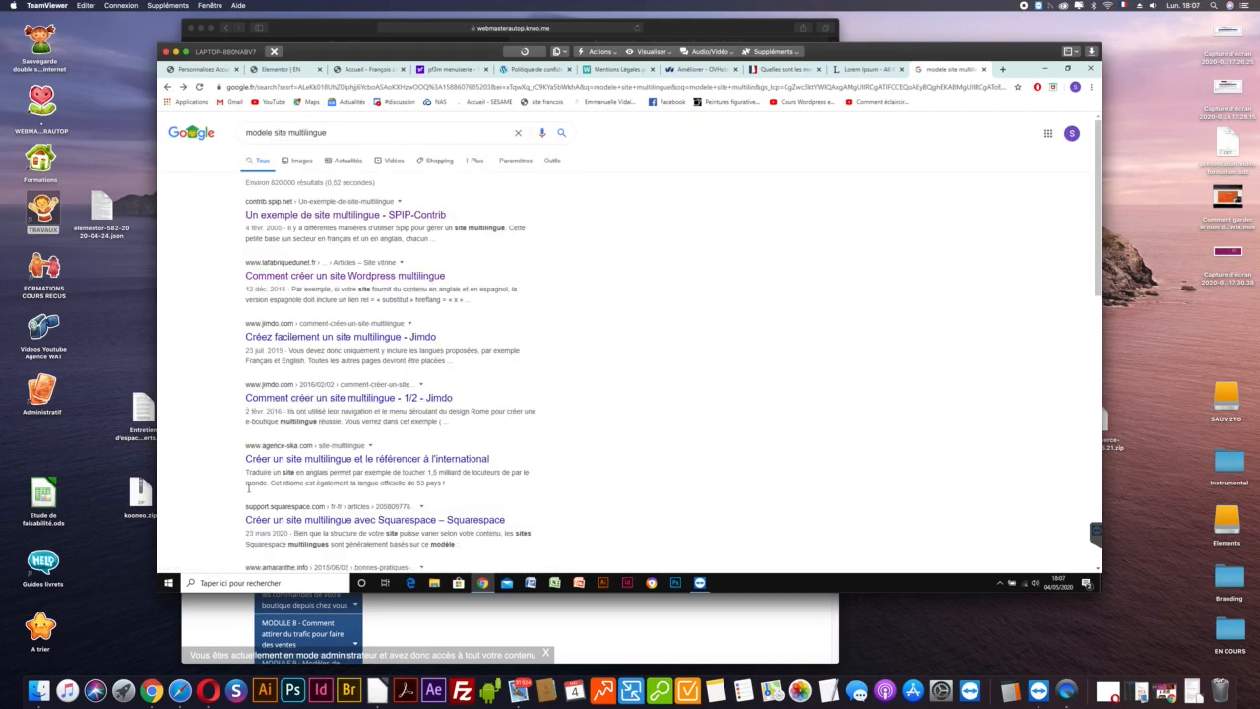
{"action": "scroll", "coordinate": [248, 487], "scroll_direction": "down", "scroll_amount": 2}
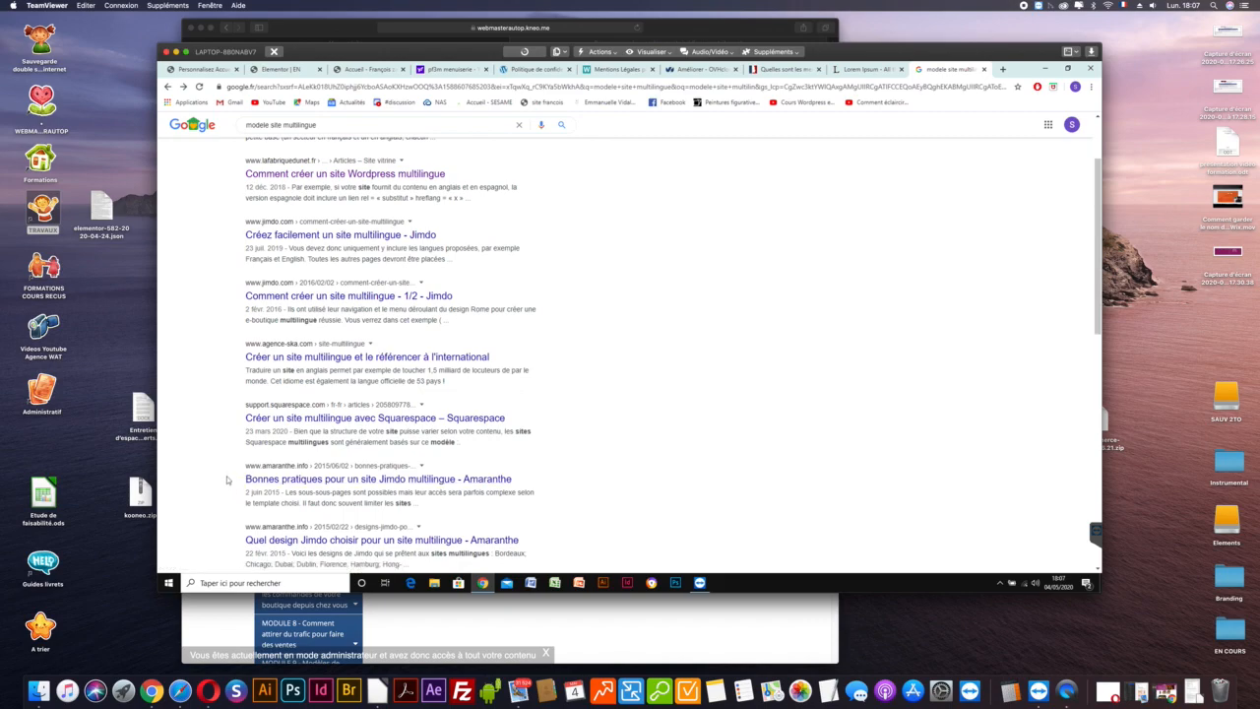
{"action": "scroll", "coordinate": [225, 479], "scroll_direction": "down", "scroll_amount": 3}
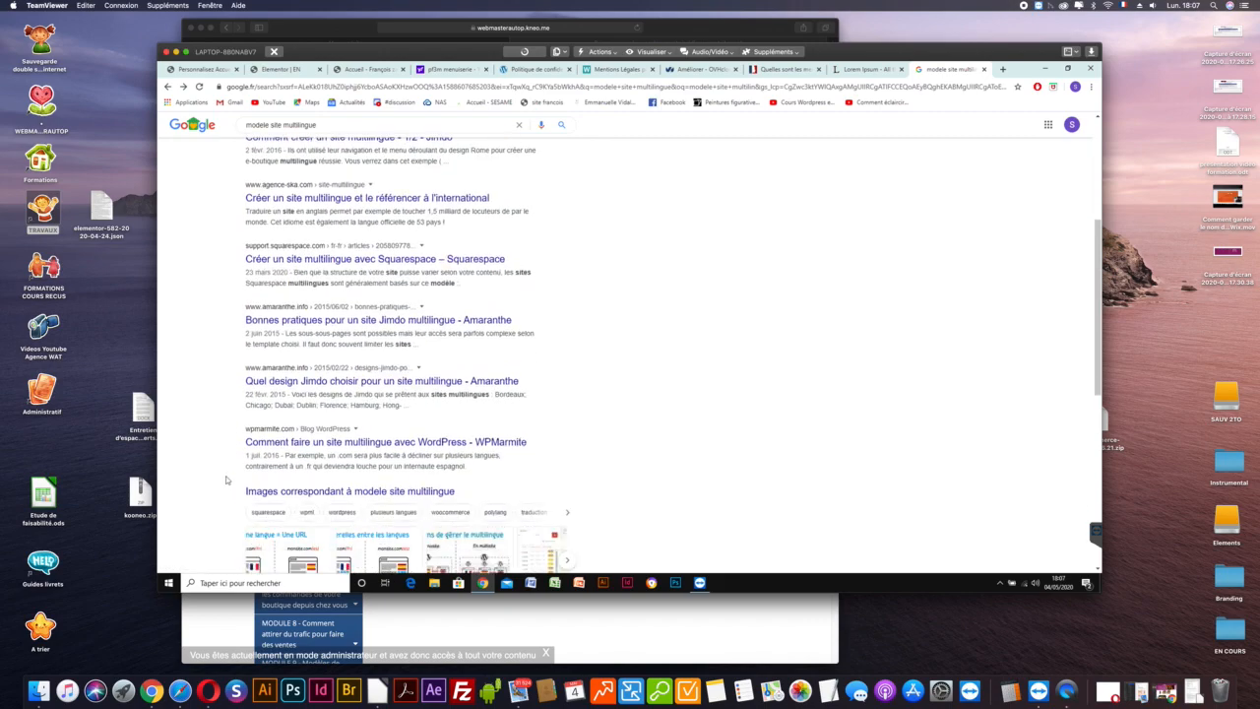
{"action": "scroll", "coordinate": [226, 480], "scroll_direction": "down", "scroll_amount": 5}
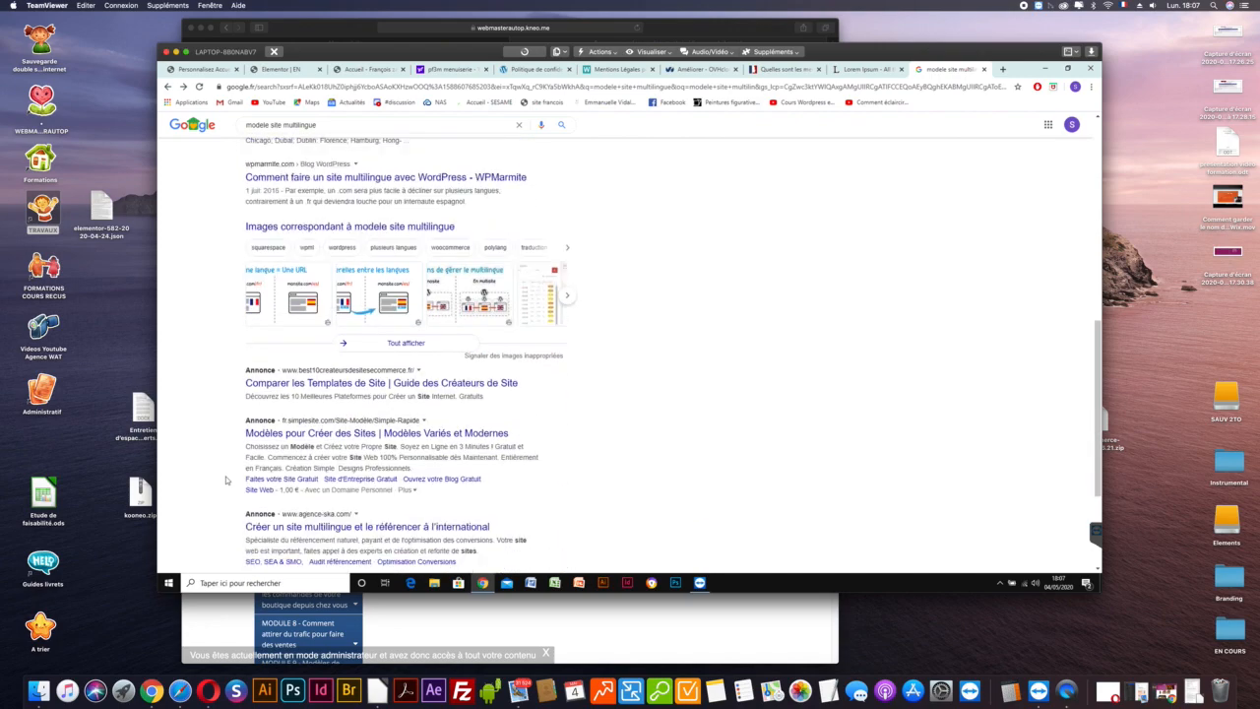
Search Google for "exemple site multilingue" in place of the current query.
{"action": "scroll", "coordinate": [225, 479], "scroll_direction": "up", "scroll_amount": 15}
{"action": "double_click", "coordinate": [258, 132]}
{"action": "type", "text": "exemple"}
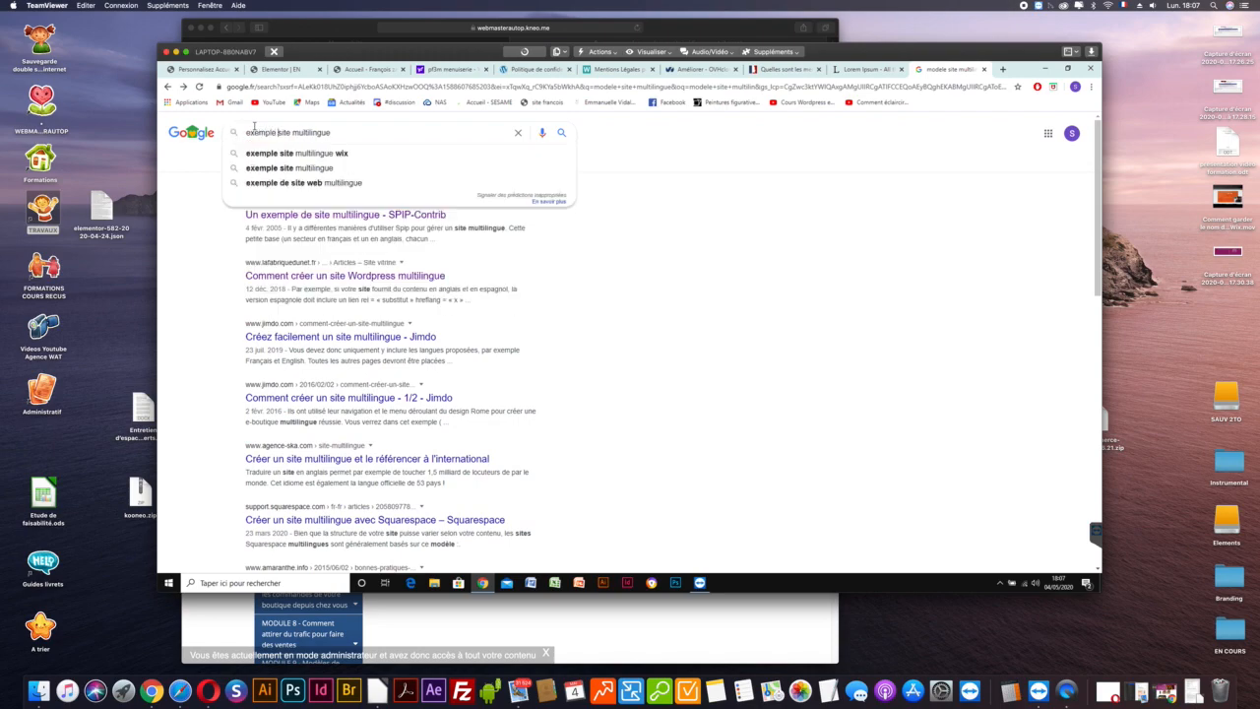
{"action": "key", "text": "Down"}
{"action": "key", "text": "Down"}
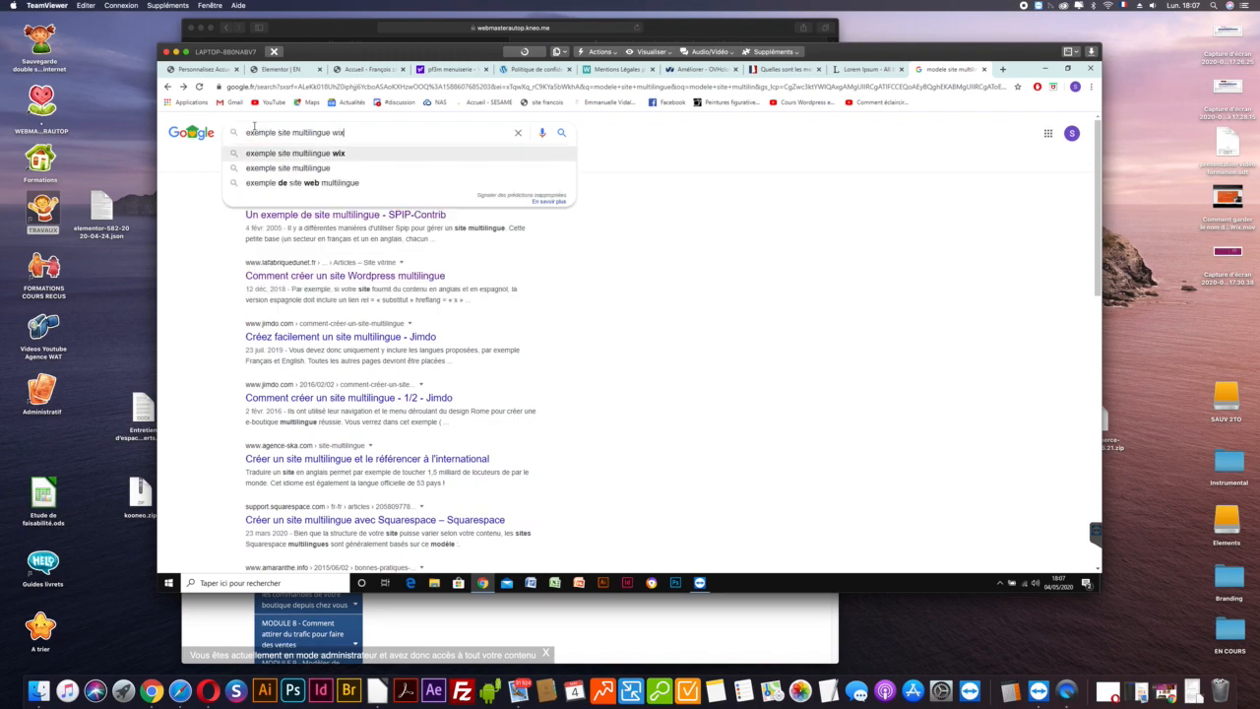
{"action": "key", "text": "Return"}
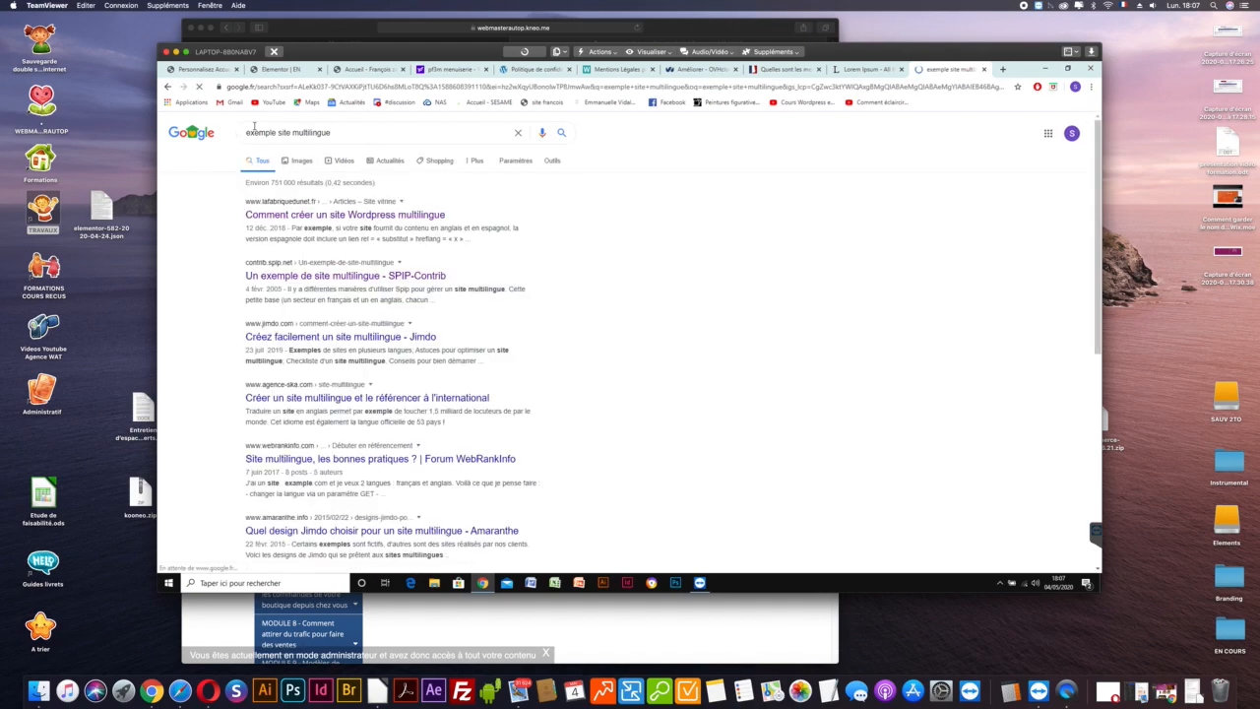
Refine the Google search to "exemple site web multilingue".
{"action": "left_click", "coordinate": [293, 131]}
{"action": "type", "text": "web"}
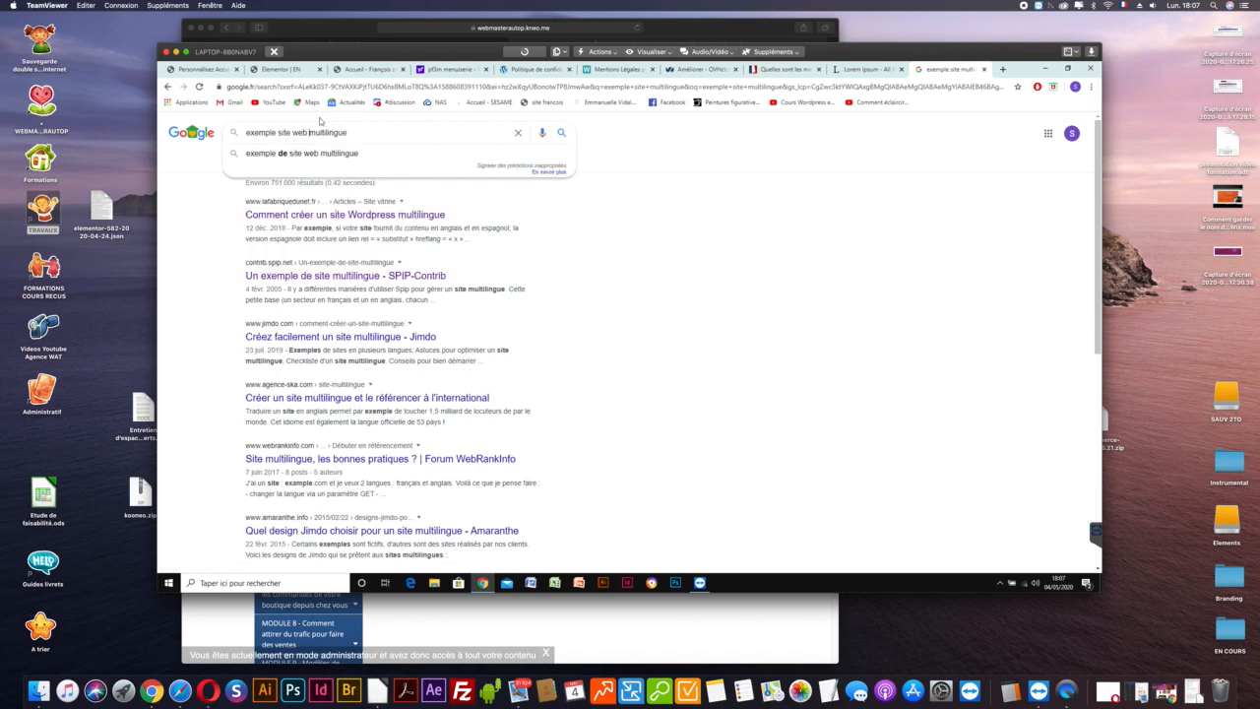
{"action": "key", "text": "Return"}
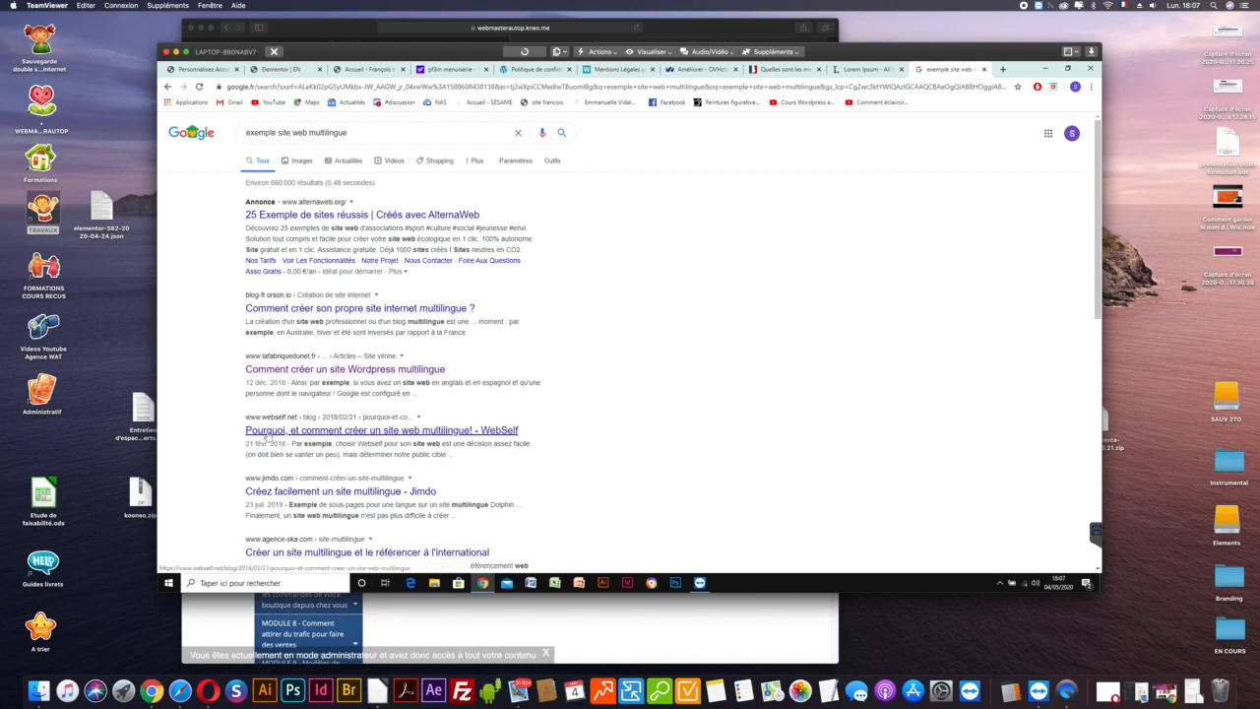
Look through the results onto the second page and open "Aperçu - Sites internet multilingues" in a new browser tab.
{"action": "scroll", "coordinate": [223, 401], "scroll_direction": "down", "scroll_amount": 3}
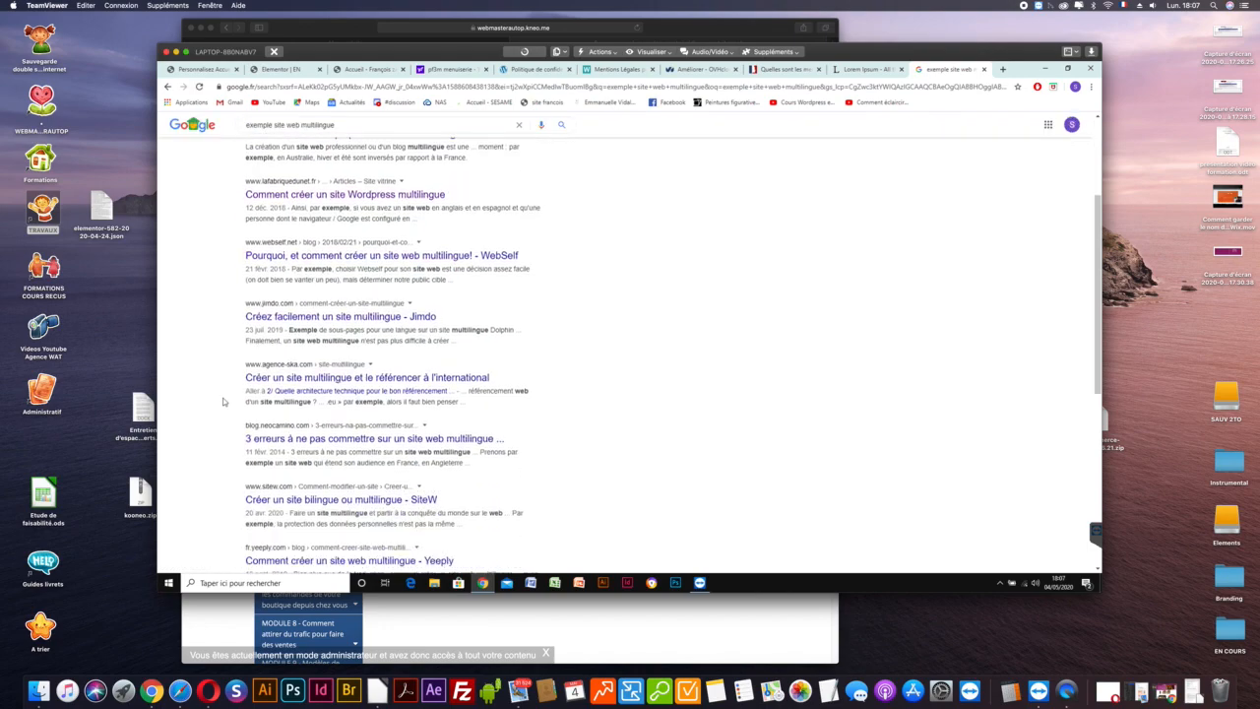
{"action": "scroll", "coordinate": [223, 397], "scroll_direction": "down", "scroll_amount": 2}
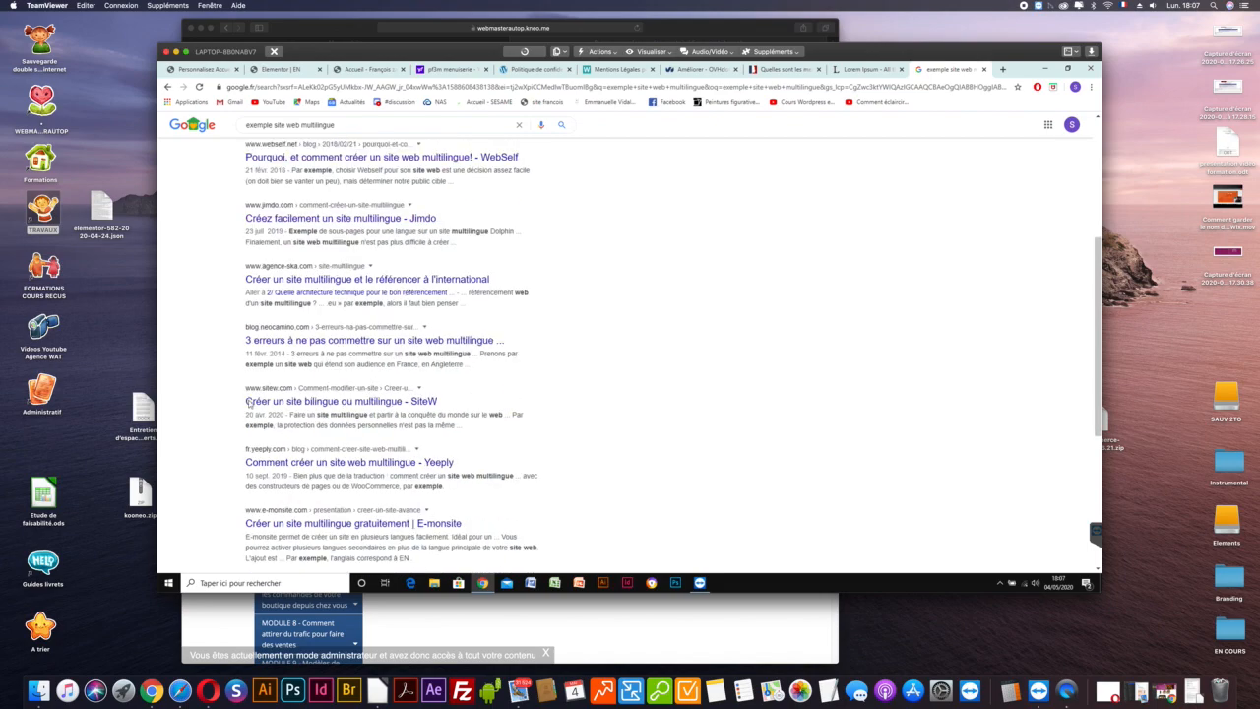
{"action": "scroll", "coordinate": [223, 425], "scroll_direction": "down", "scroll_amount": 2}
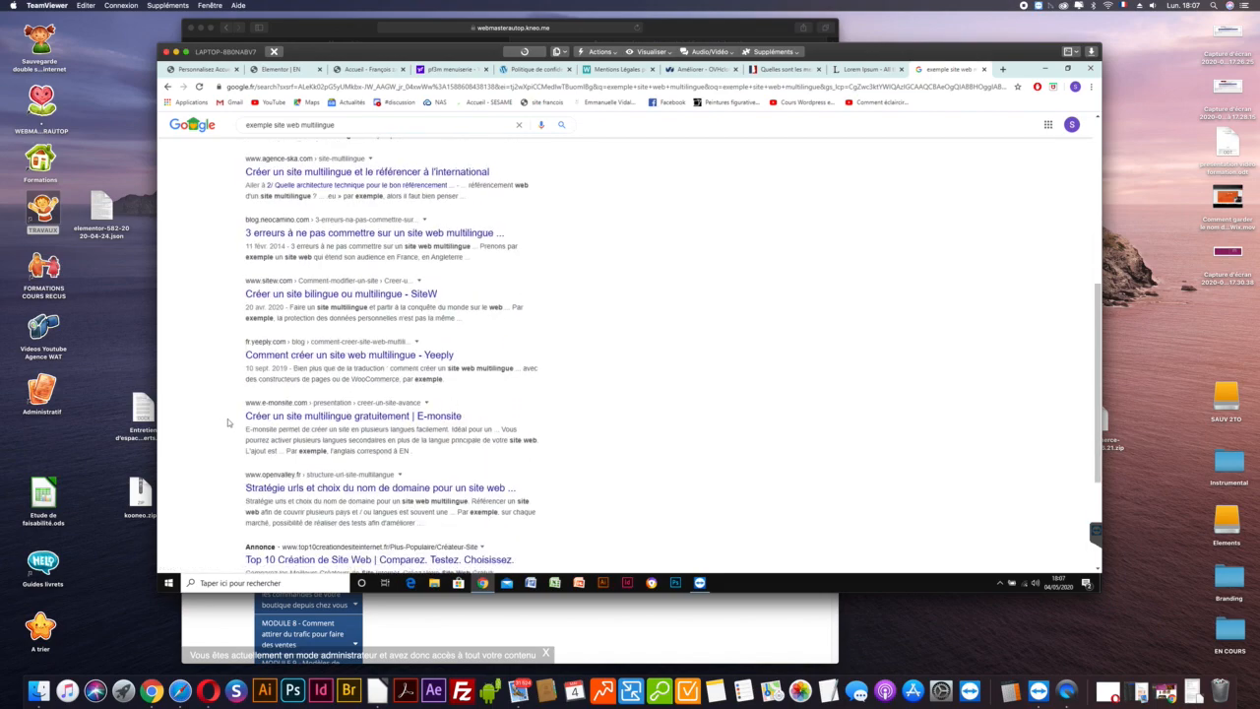
{"action": "scroll", "coordinate": [227, 423], "scroll_direction": "down", "scroll_amount": 2}
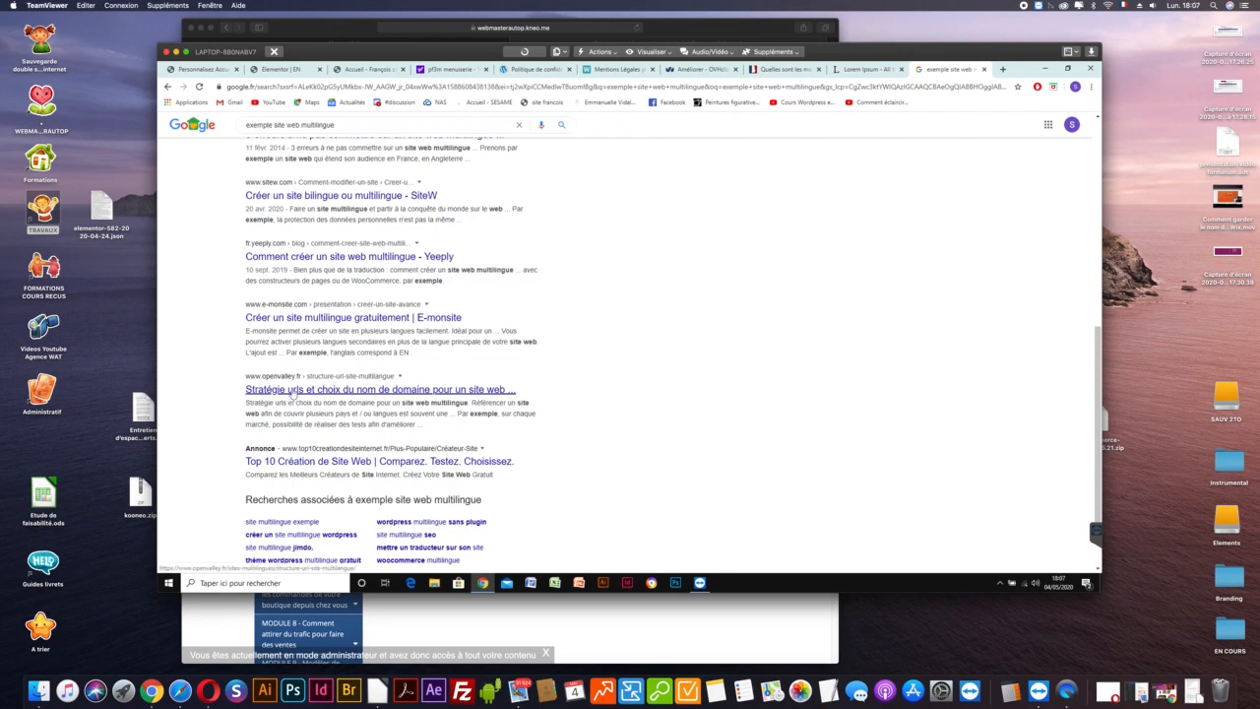
{"action": "scroll", "coordinate": [386, 387], "scroll_direction": "down", "scroll_amount": 2}
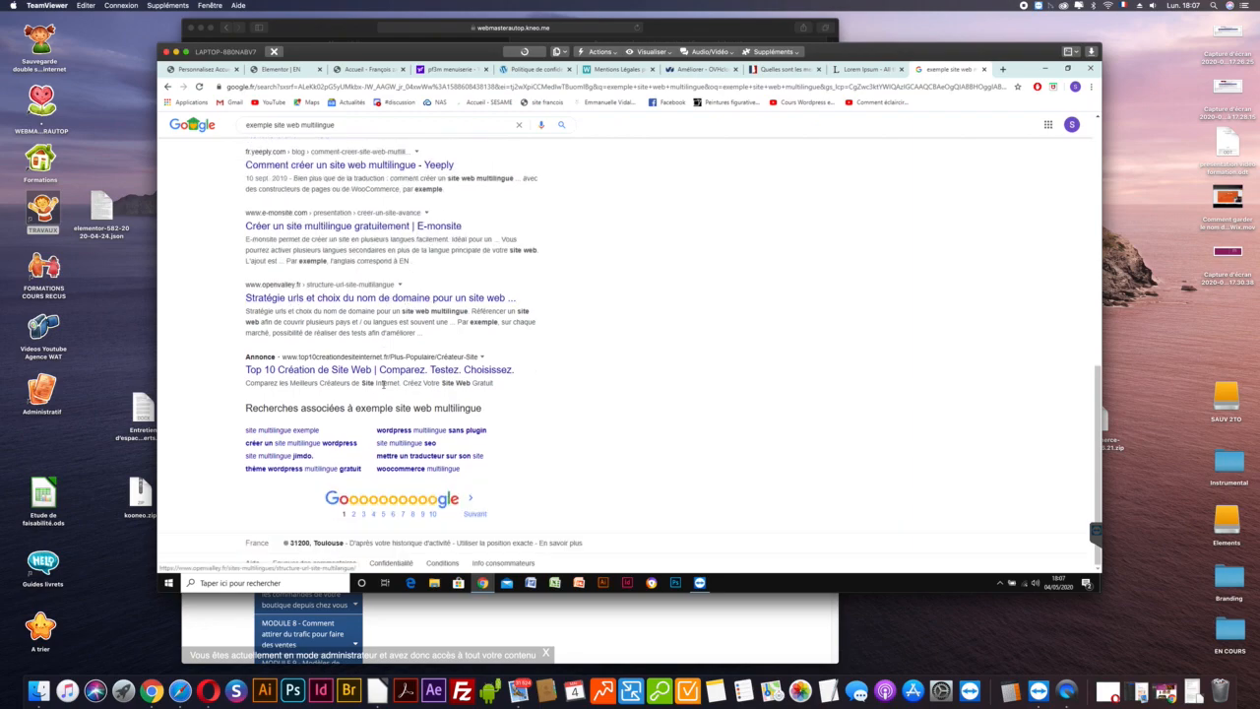
{"action": "left_click", "coordinate": [474, 515]}
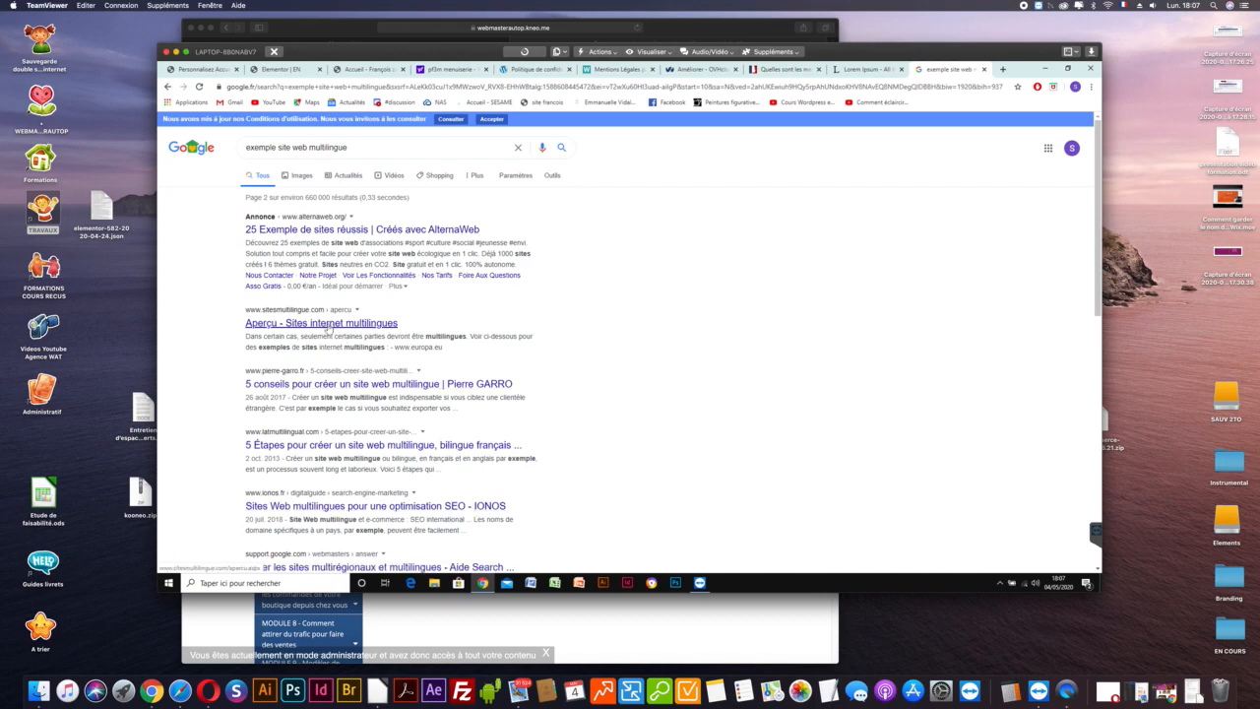
{"action": "right_click", "coordinate": [329, 328]}
{"action": "left_click", "coordinate": [354, 332]}
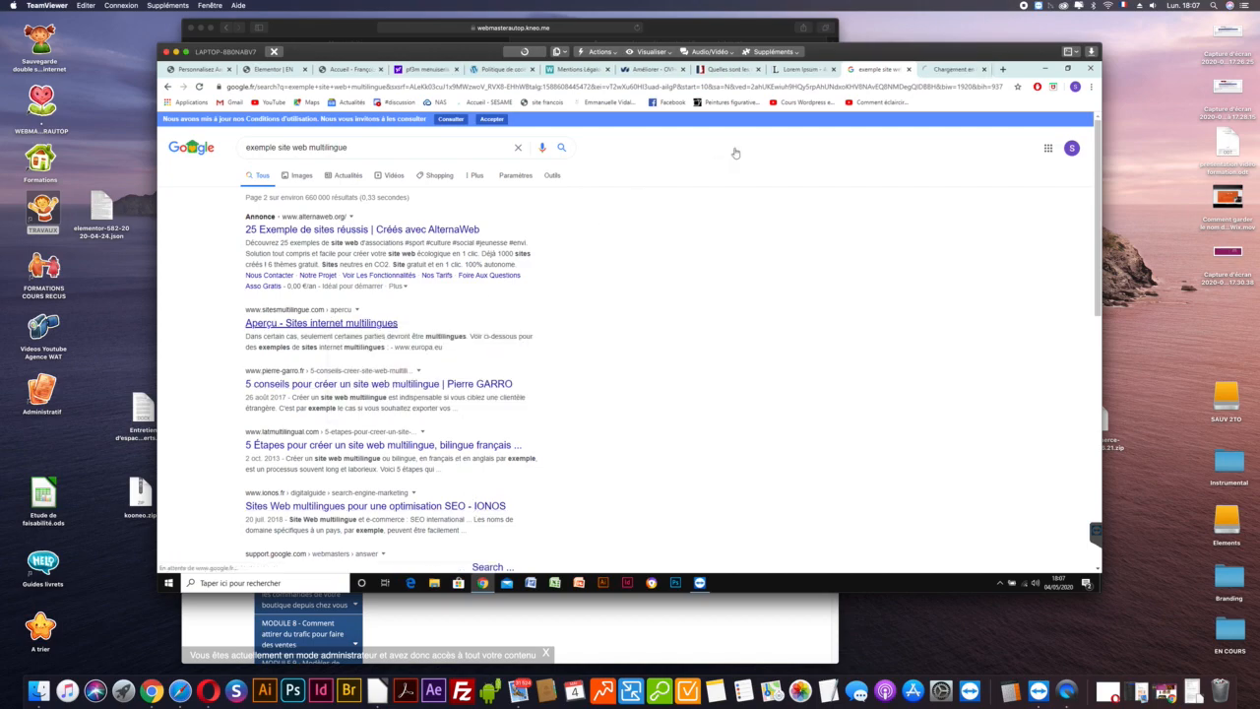
{"action": "left_click", "coordinate": [948, 70]}
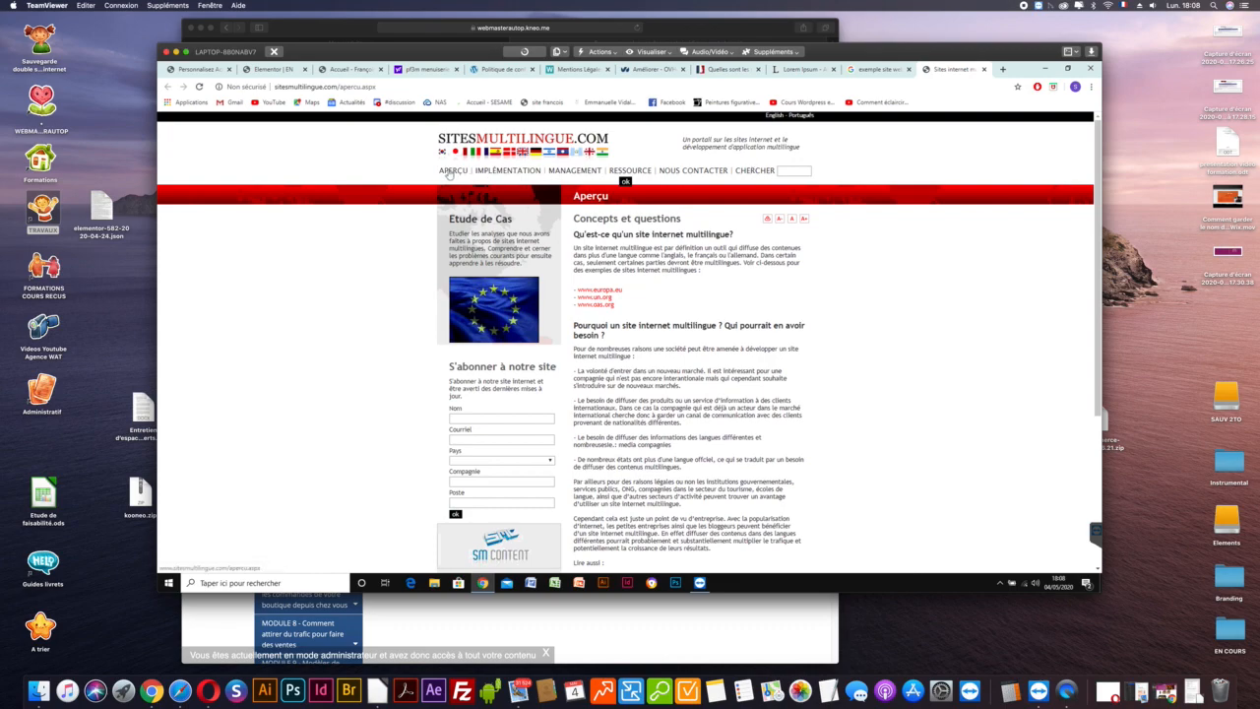
Check the live home page's language switcher, and go back from the top bar's general settings to the customizer's main list.
{"action": "left_click", "coordinate": [345, 71]}
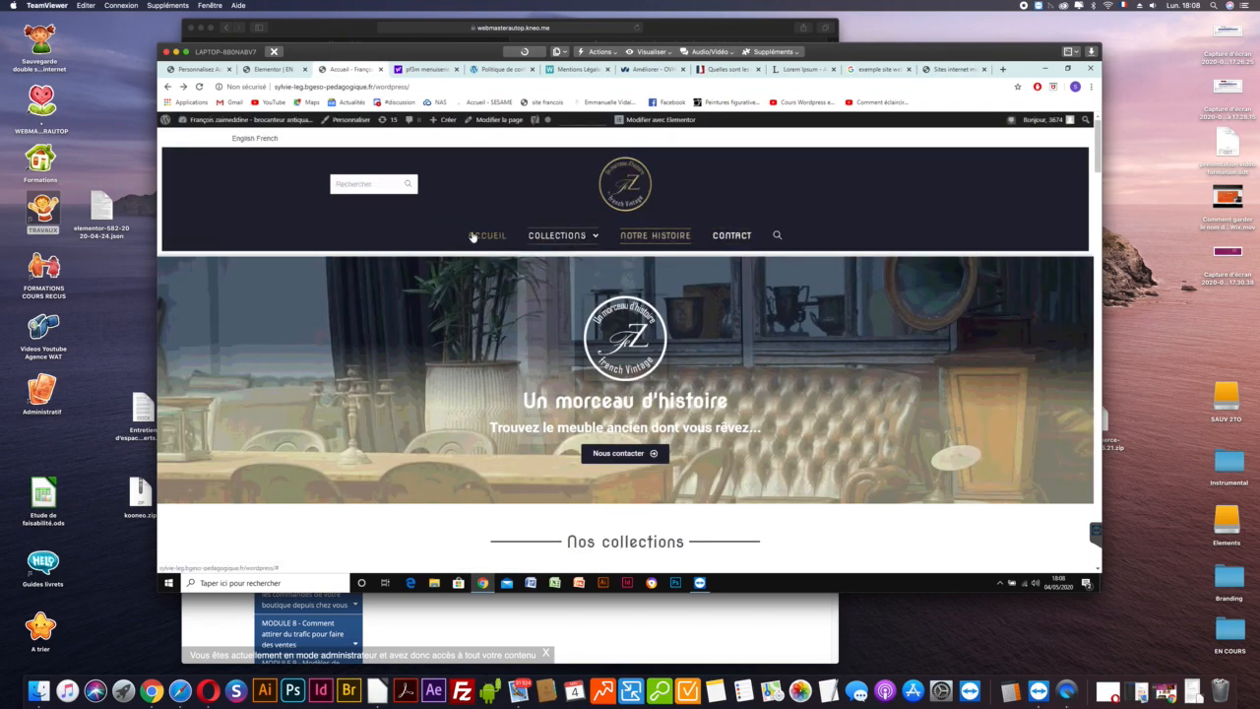
{"action": "mouse_move", "coordinate": [536, 239]}
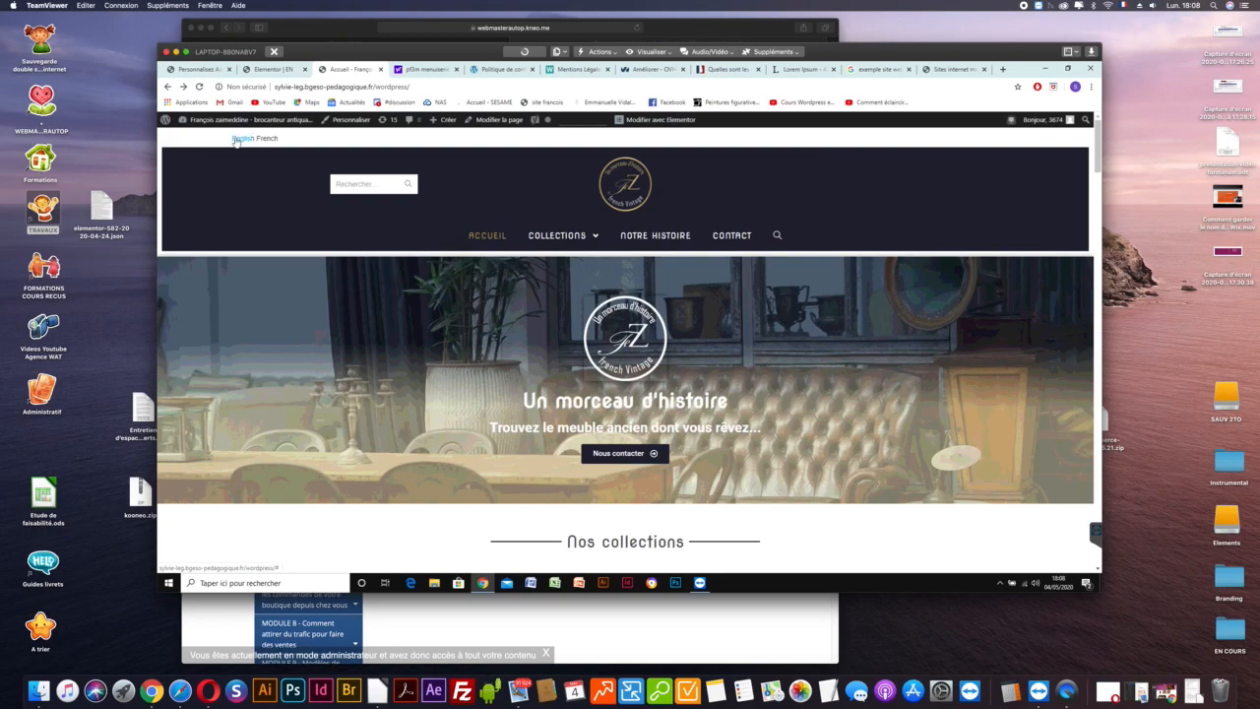
{"action": "left_click", "coordinate": [211, 70]}
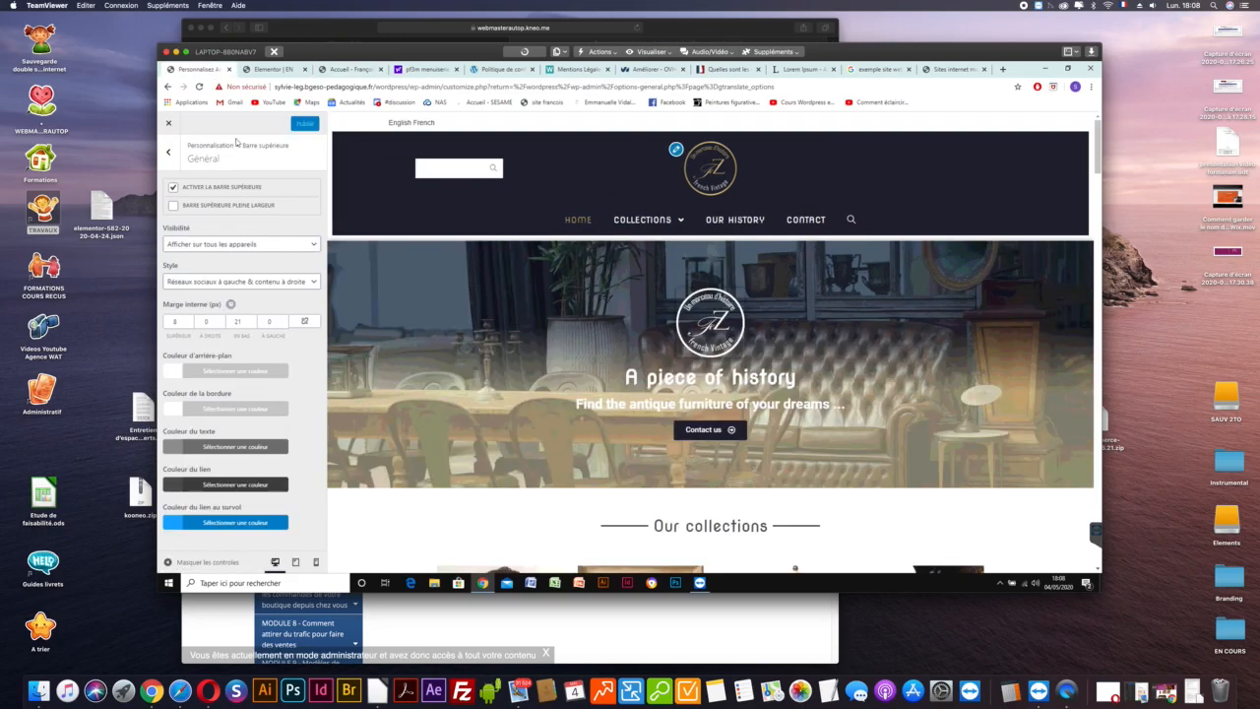
{"action": "left_click", "coordinate": [265, 72]}
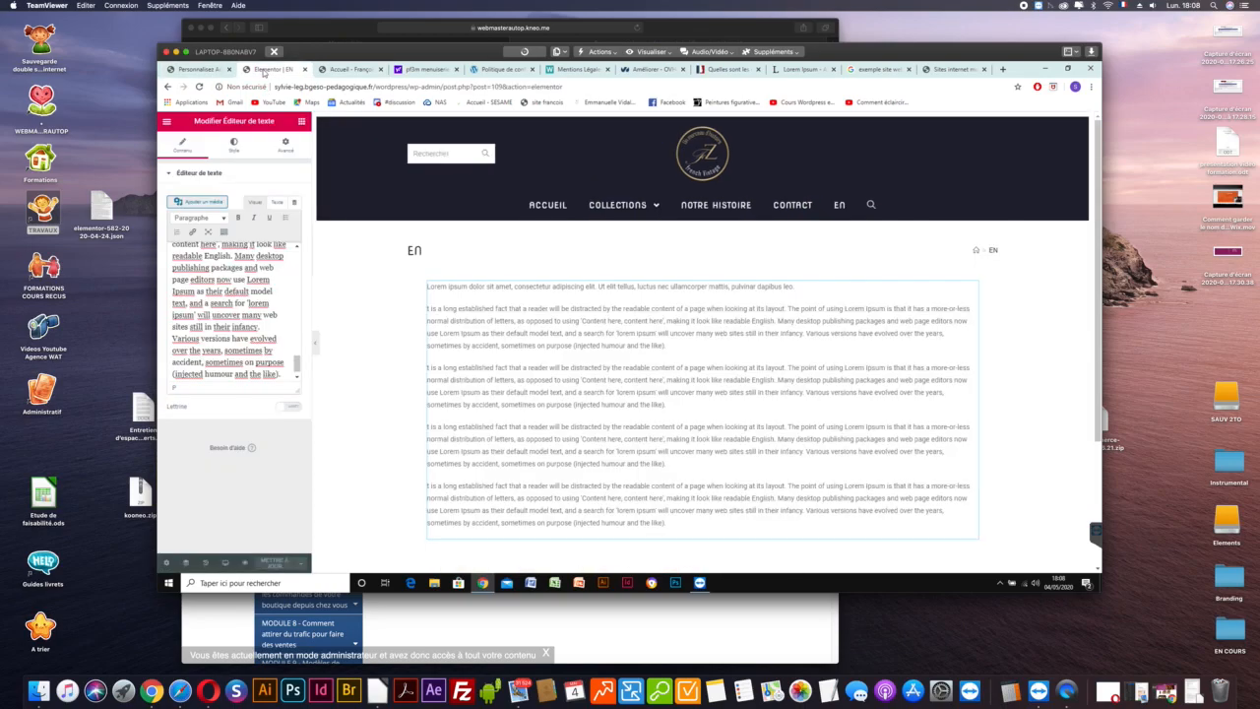
{"action": "left_click", "coordinate": [204, 70]}
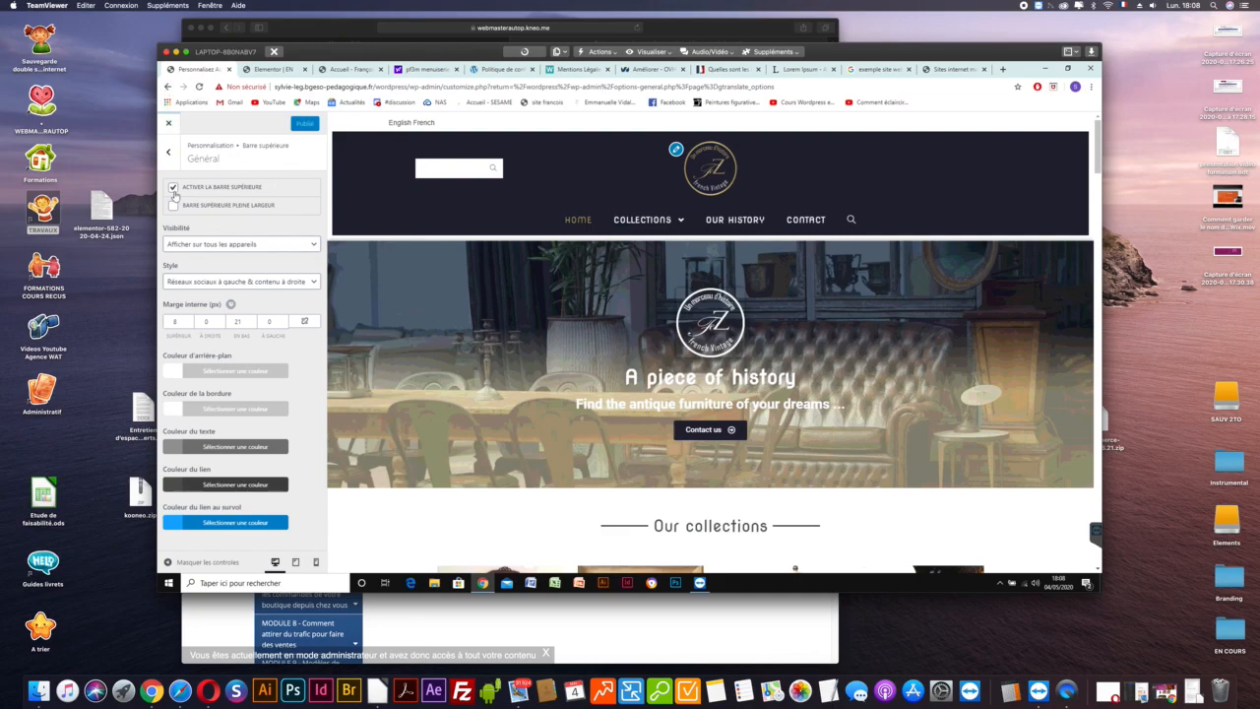
{"action": "left_click", "coordinate": [166, 156]}
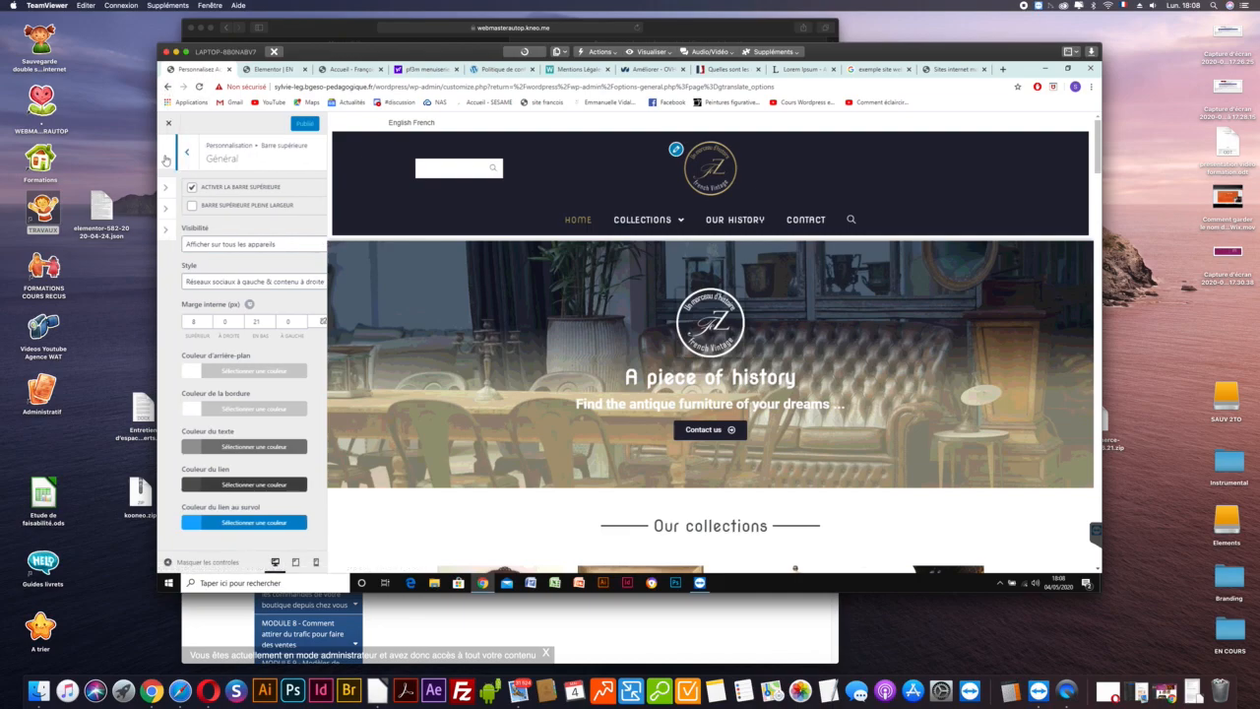
{"action": "left_click", "coordinate": [167, 156]}
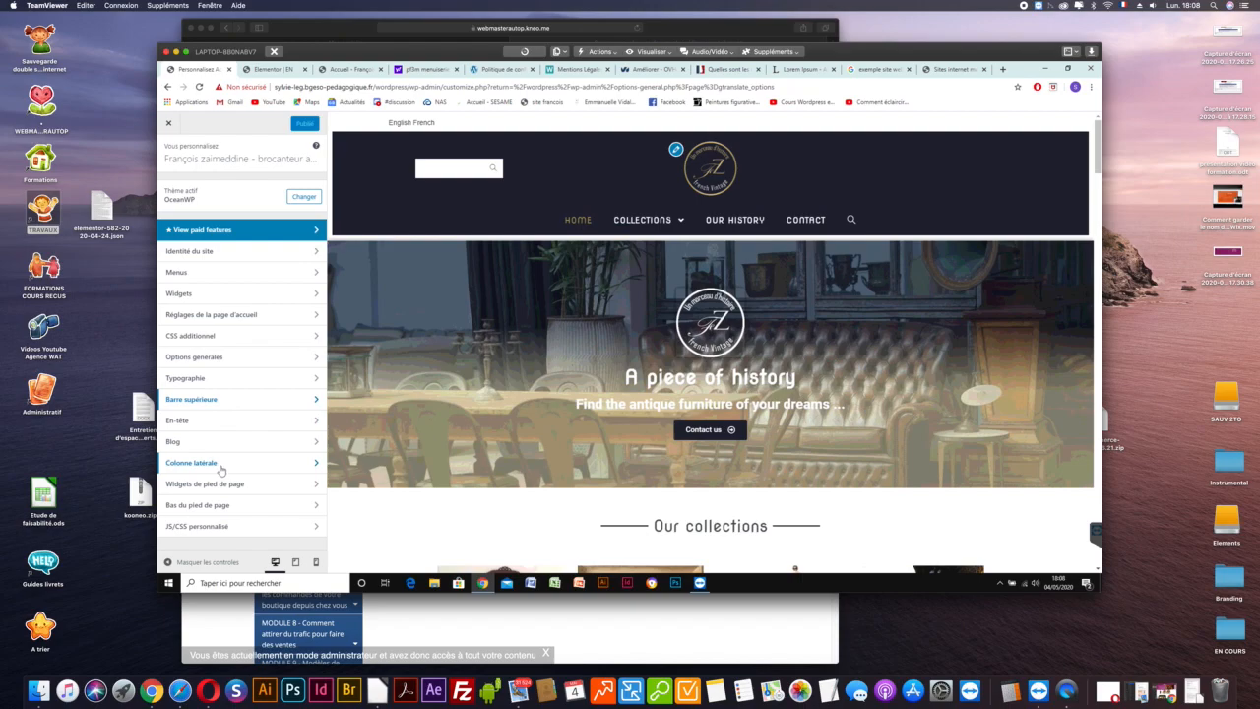
Compare the language switcher placement on the live home page with that on the sitesmultilingue.com overview page.
{"action": "left_click", "coordinate": [343, 68]}
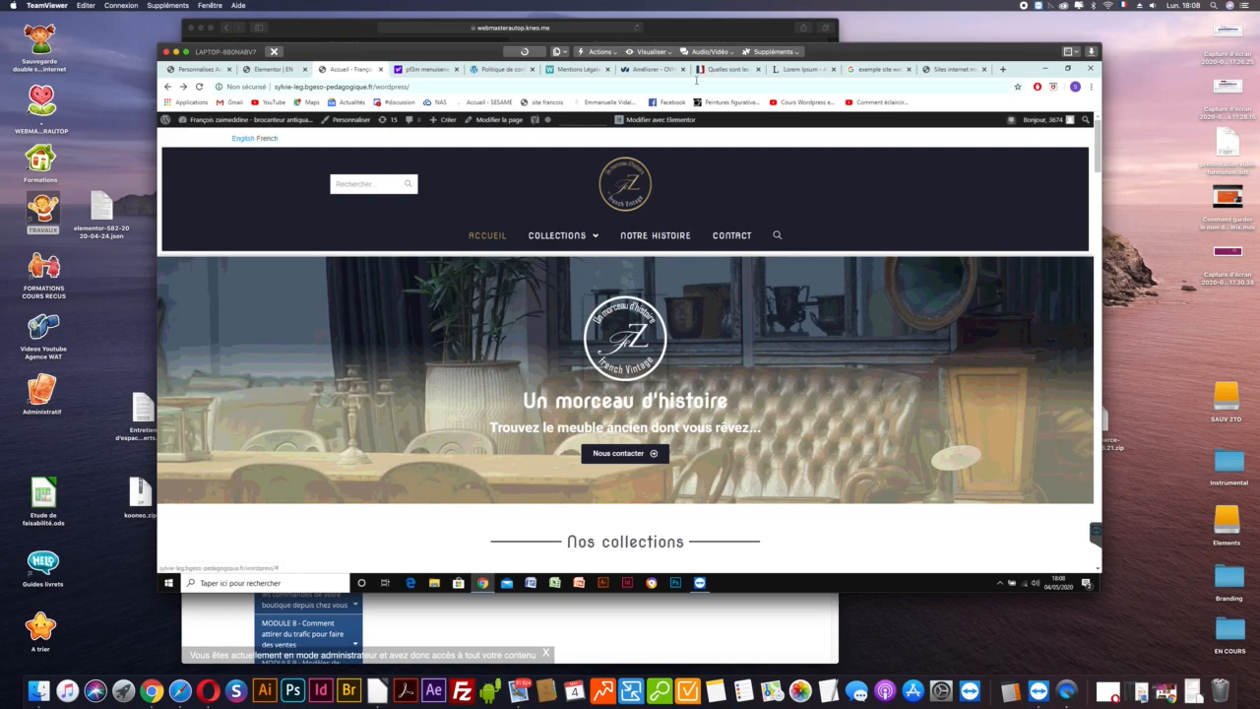
{"action": "left_click", "coordinate": [955, 69]}
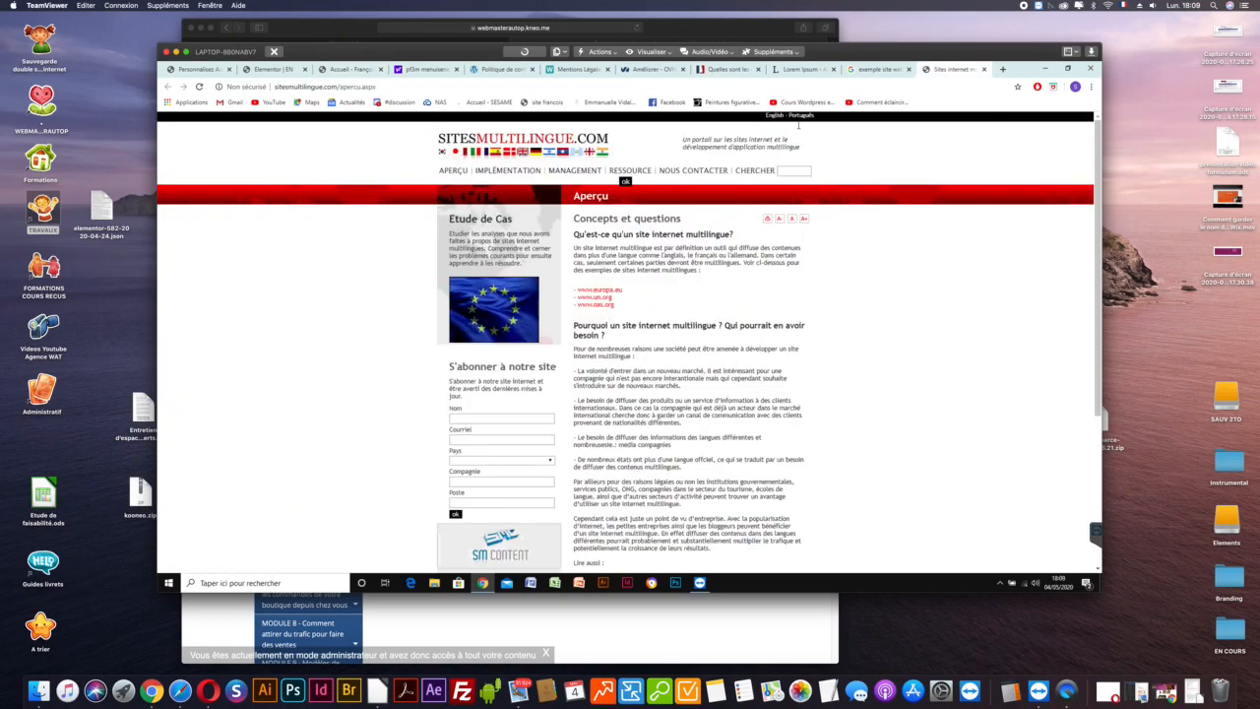
{"action": "scroll", "coordinate": [267, 230], "scroll_direction": "down", "scroll_amount": 2}
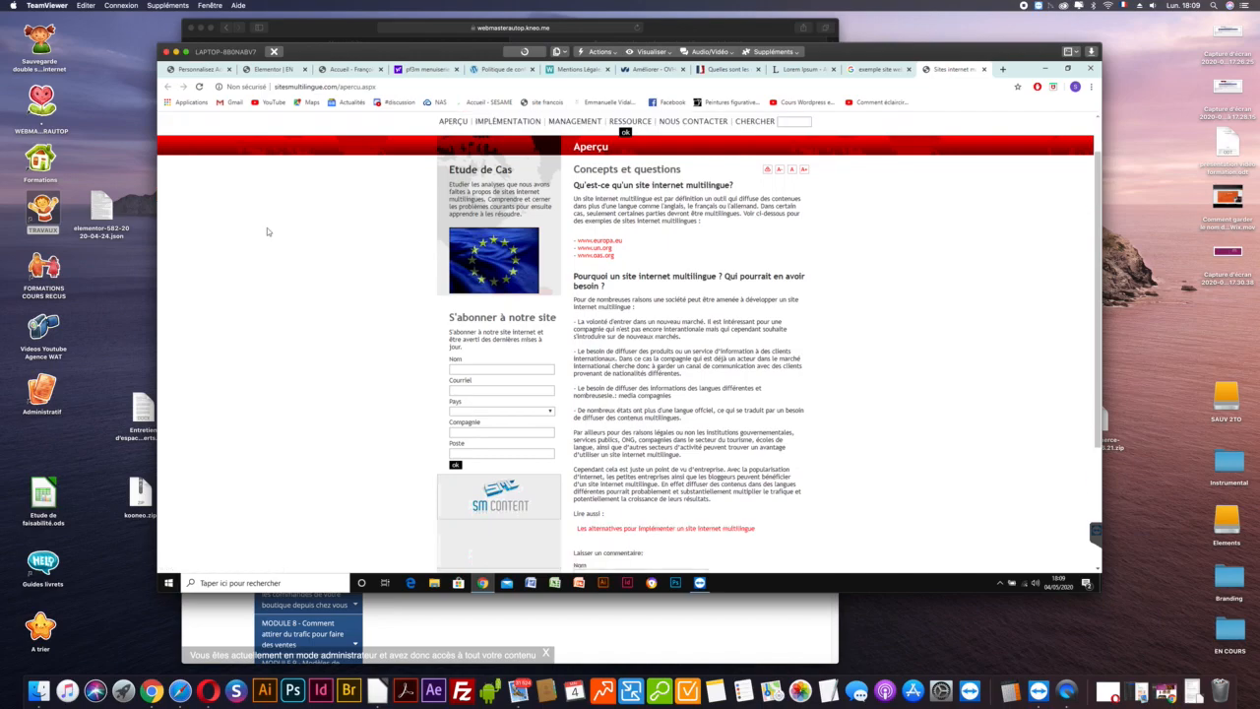
{"action": "scroll", "coordinate": [267, 229], "scroll_direction": "up", "scroll_amount": 2}
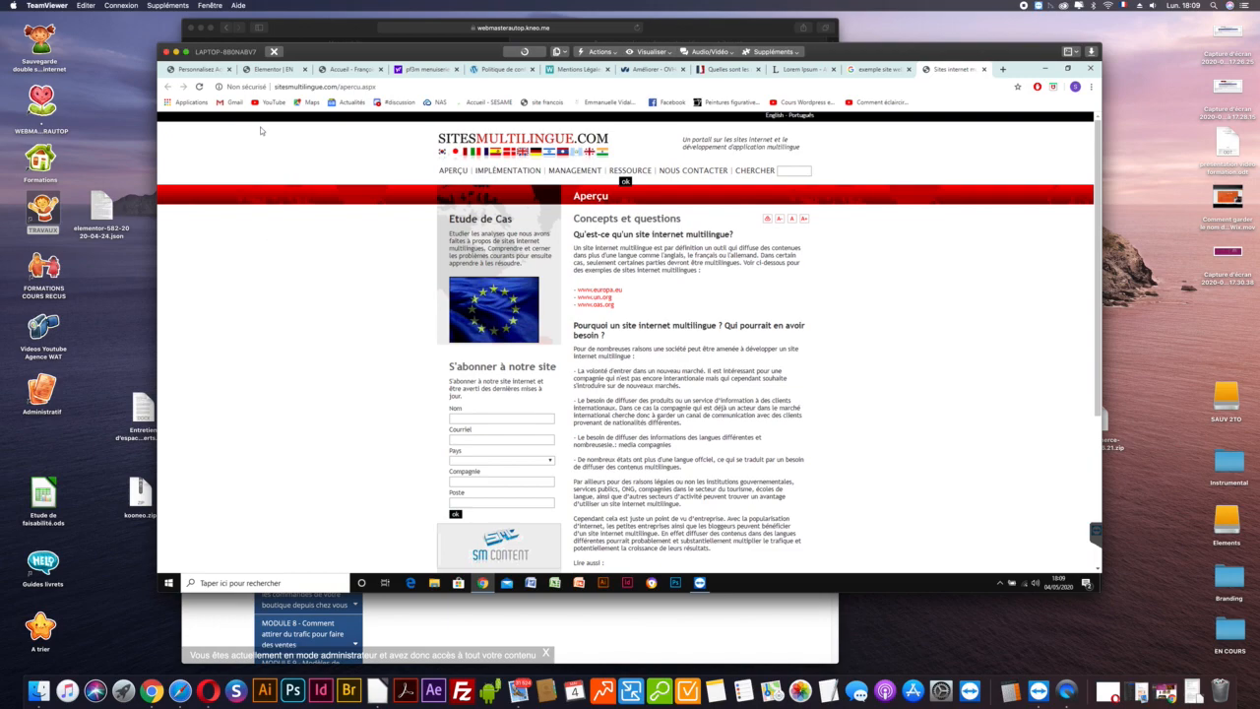
Close the customizer and go to the widget options in the GTranslate settings.
{"action": "left_click", "coordinate": [195, 69]}
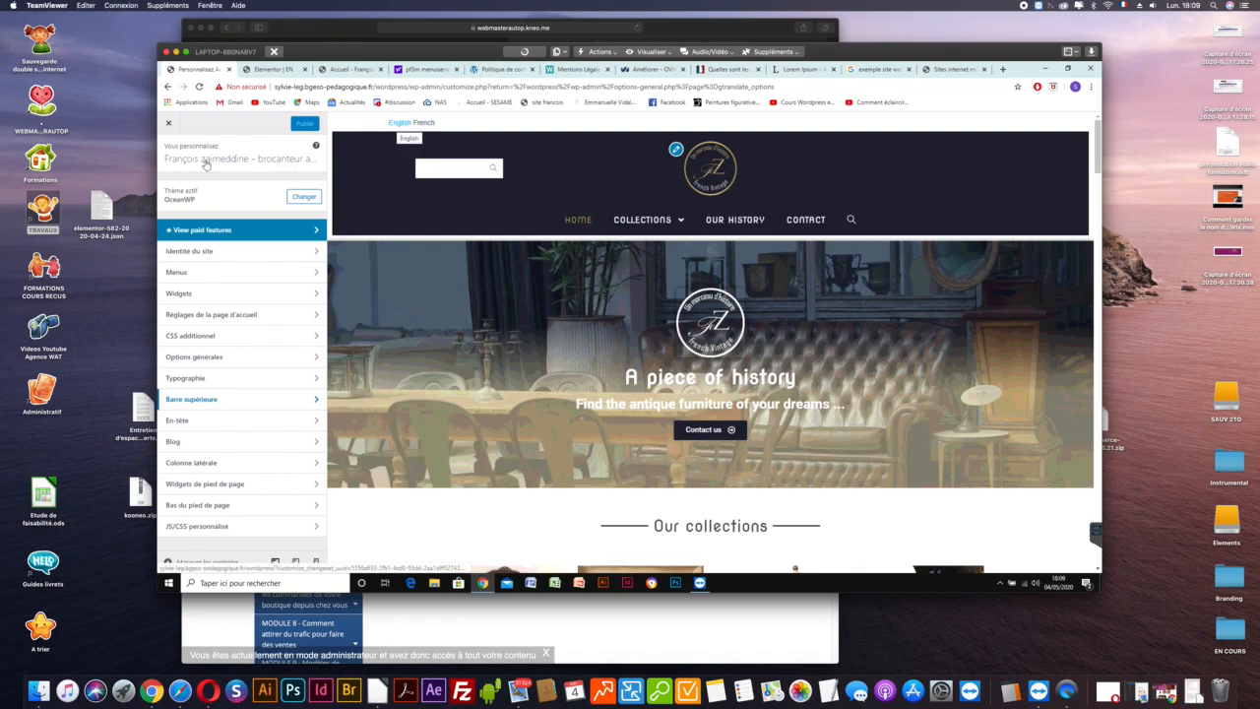
{"action": "left_click", "coordinate": [167, 125]}
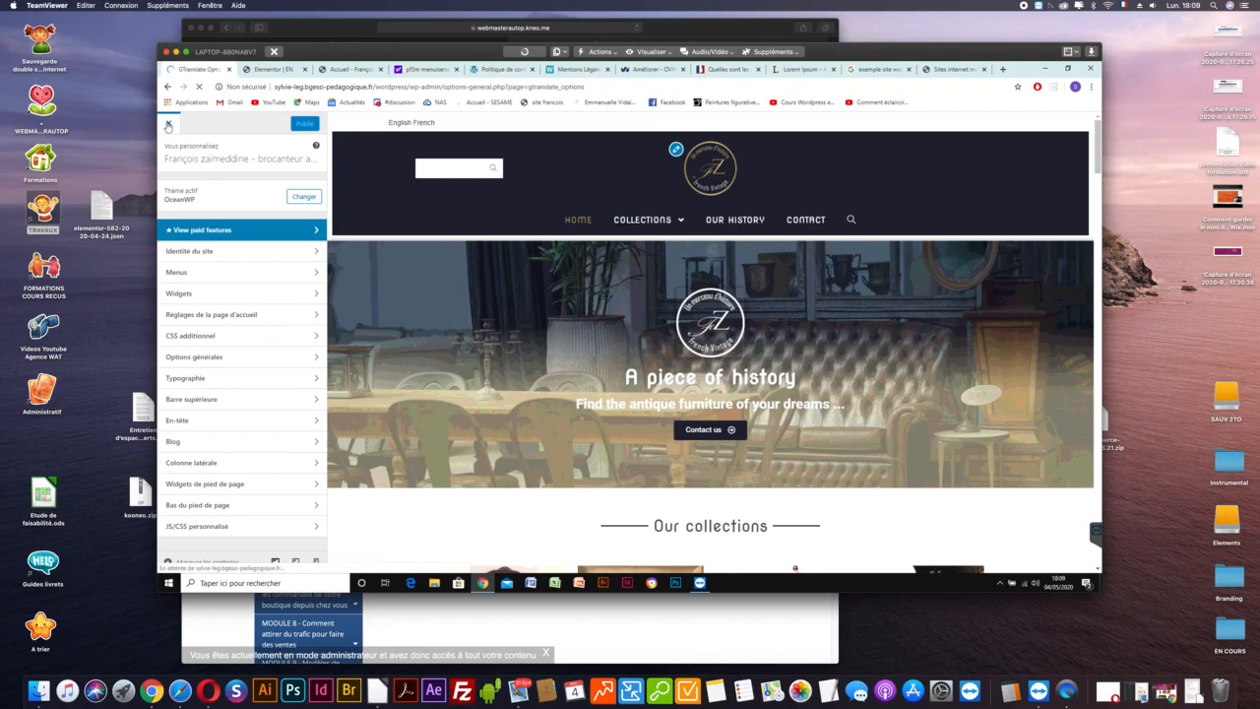
{"action": "scroll", "coordinate": [312, 398], "scroll_direction": "down", "scroll_amount": 3}
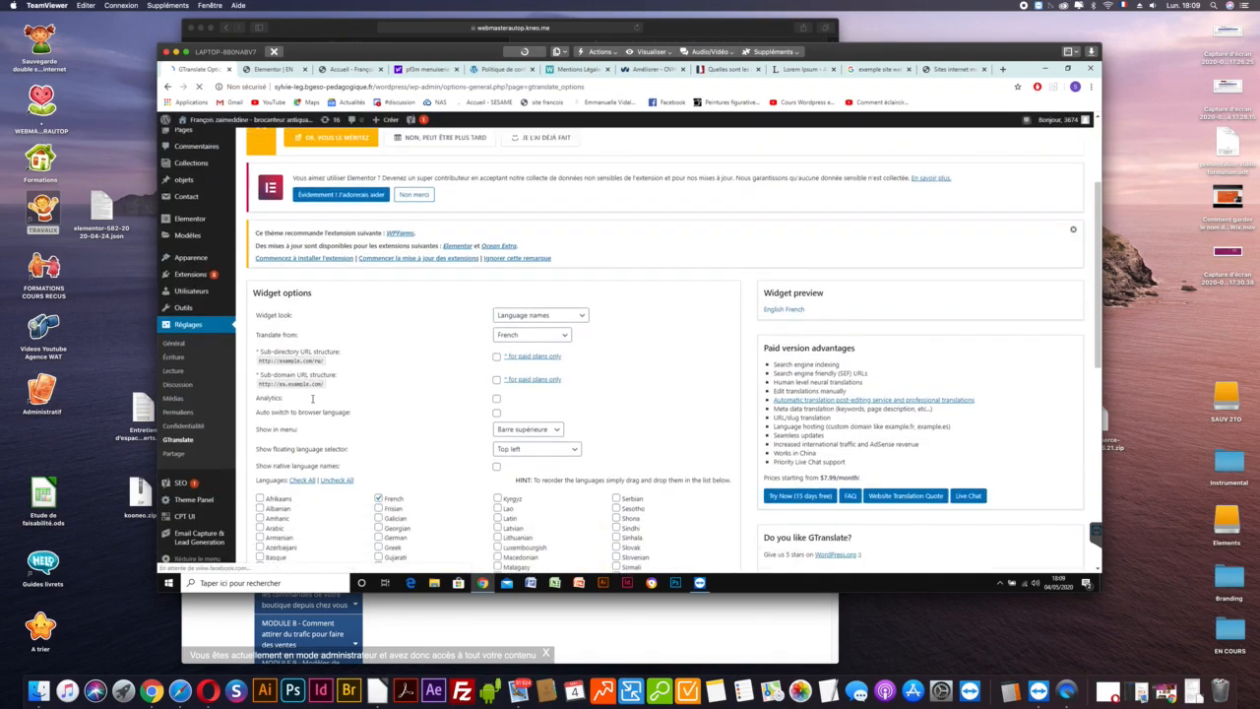
{"action": "scroll", "coordinate": [312, 399], "scroll_direction": "down", "scroll_amount": 3}
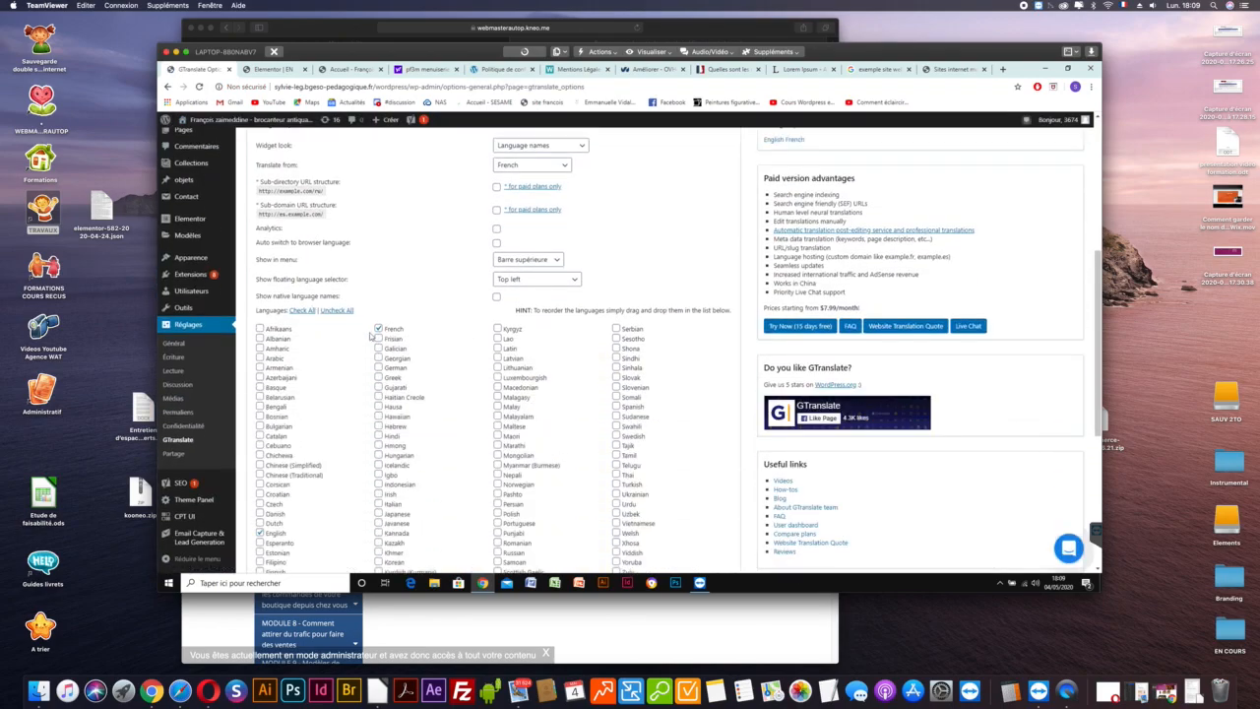
Set GTranslate's floating language selector to Top right and save the changes.
{"action": "left_click", "coordinate": [525, 280]}
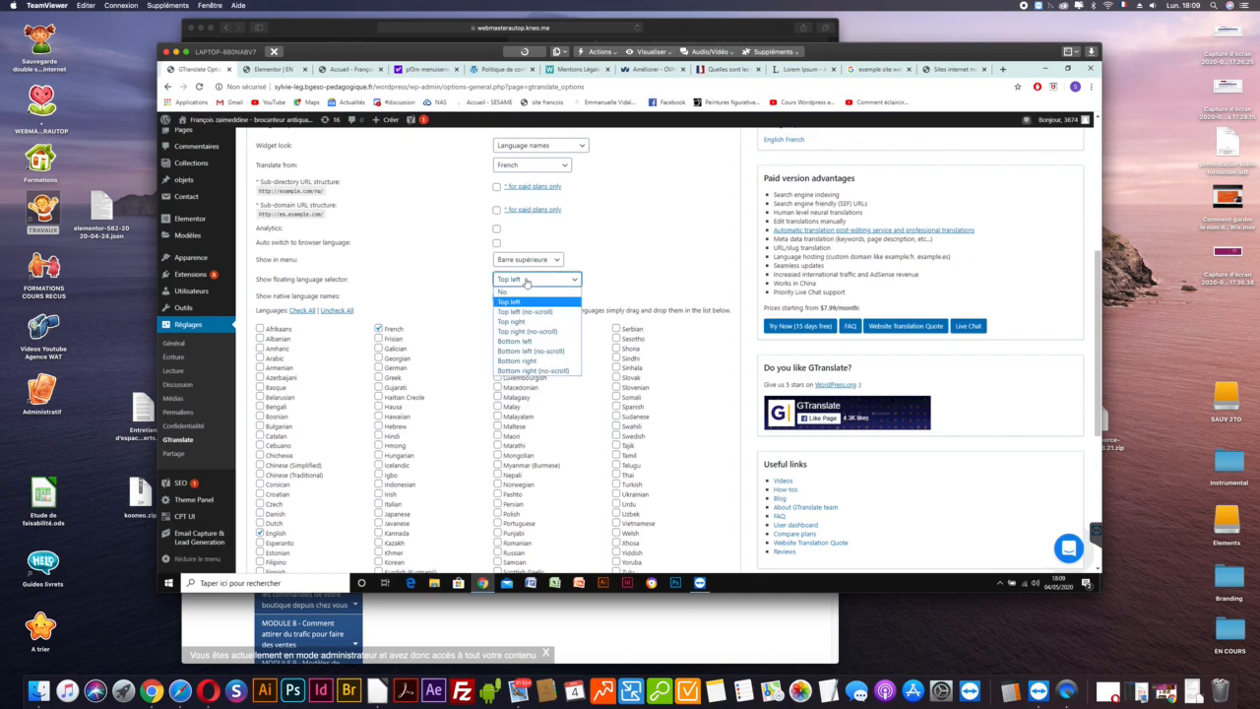
{"action": "left_click", "coordinate": [525, 322]}
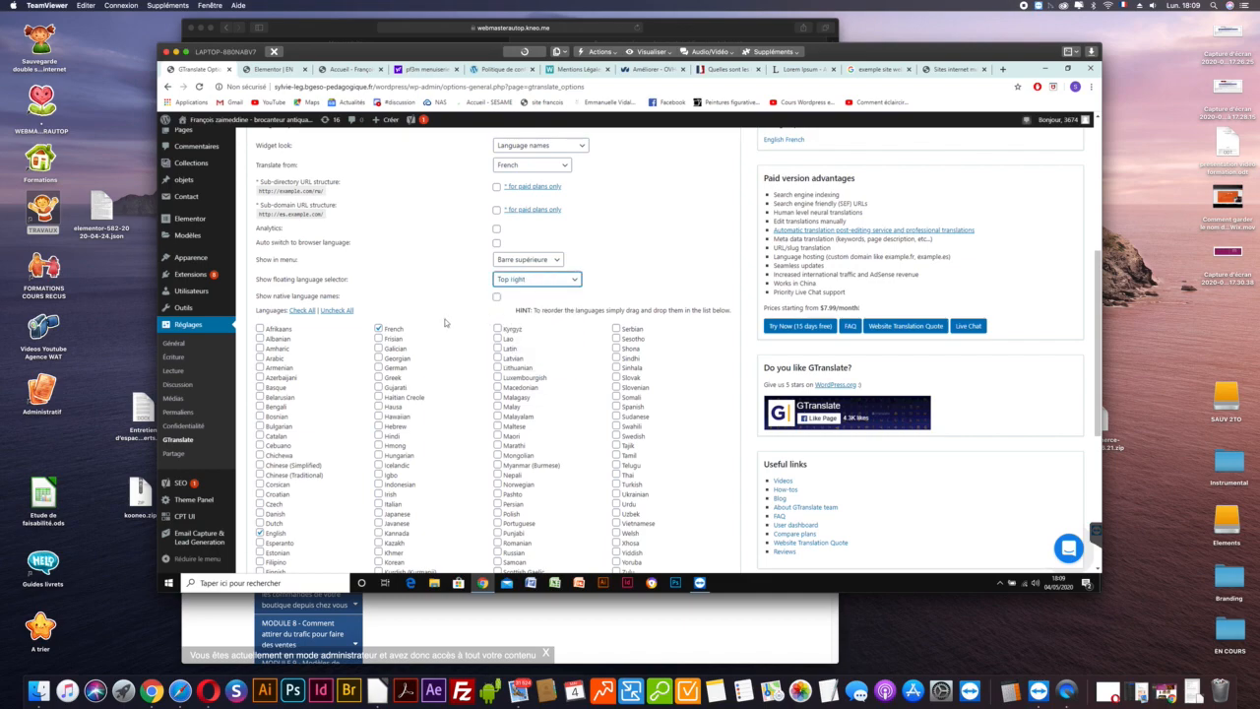
{"action": "left_click", "coordinate": [523, 282]}
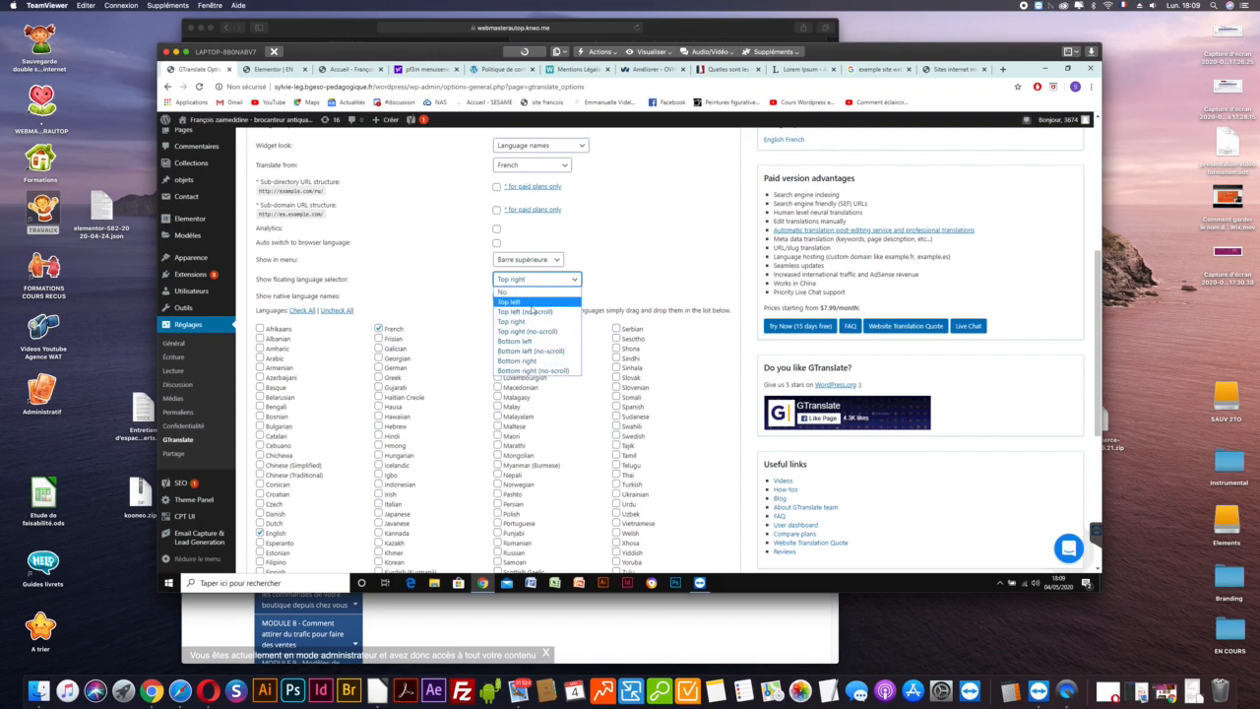
{"action": "left_click", "coordinate": [527, 322]}
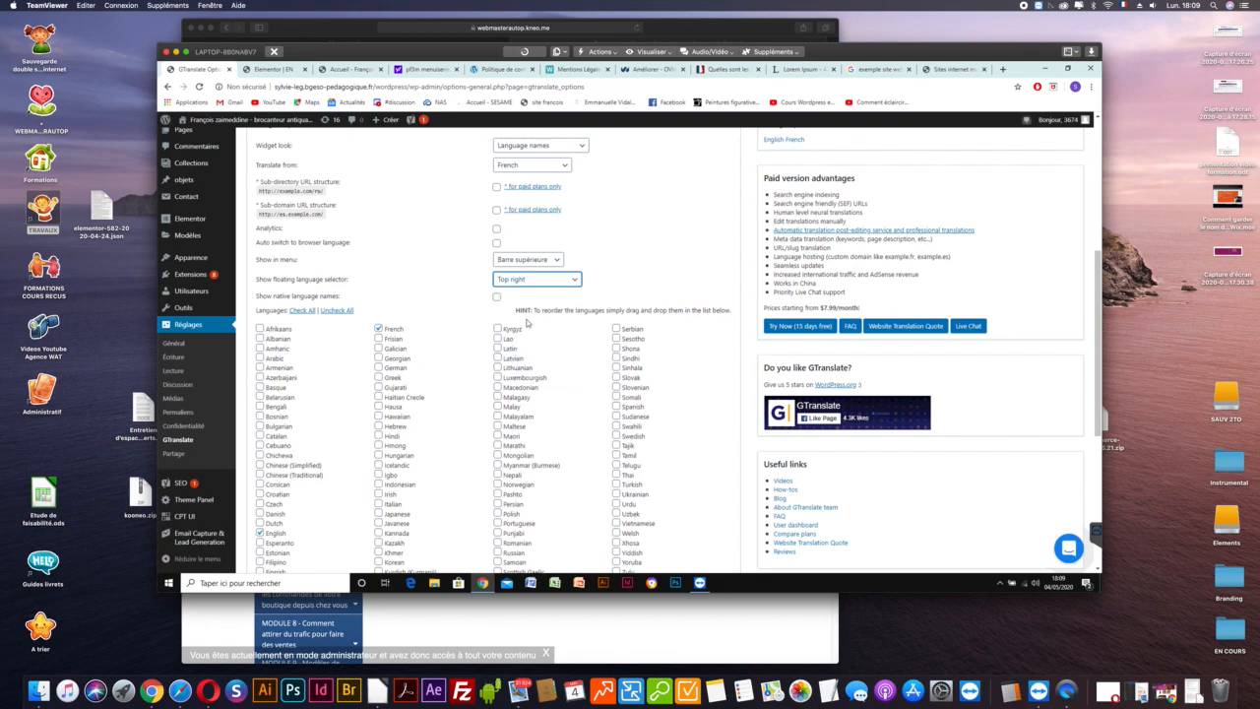
{"action": "scroll", "coordinate": [689, 293], "scroll_direction": "down", "scroll_amount": 1}
{"action": "scroll", "coordinate": [679, 410], "scroll_direction": "down", "scroll_amount": 2}
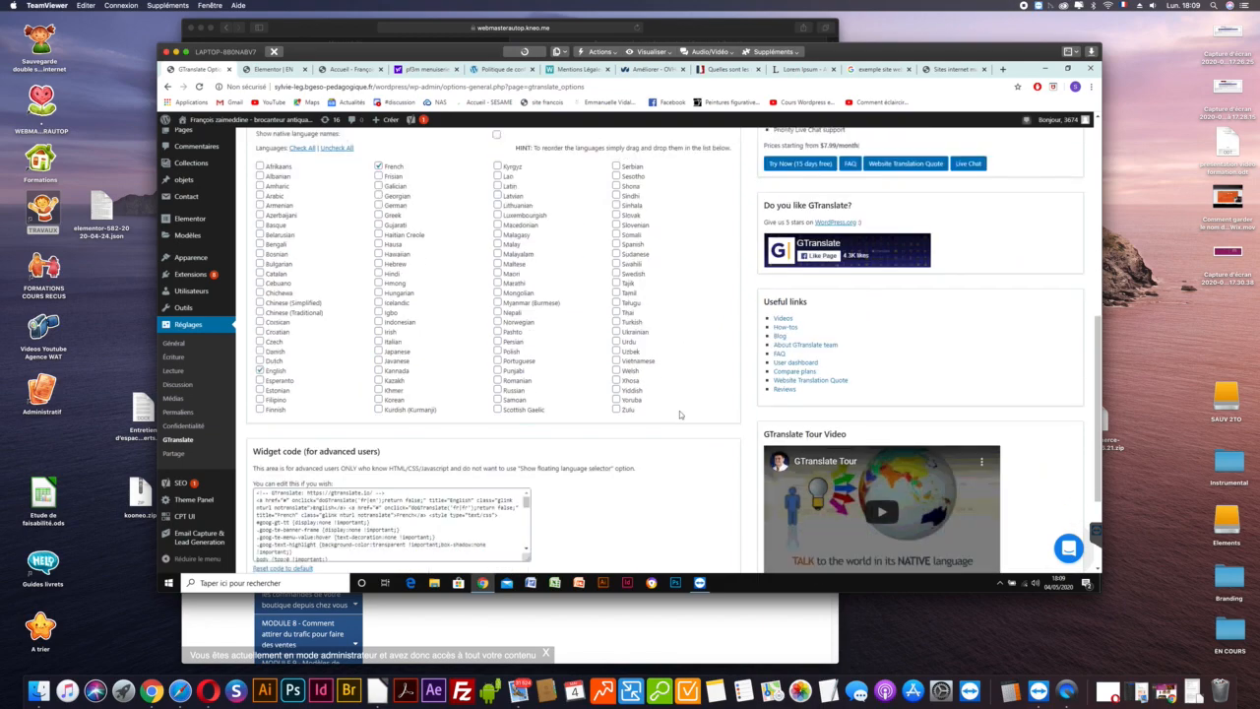
{"action": "scroll", "coordinate": [635, 438], "scroll_direction": "down", "scroll_amount": 3}
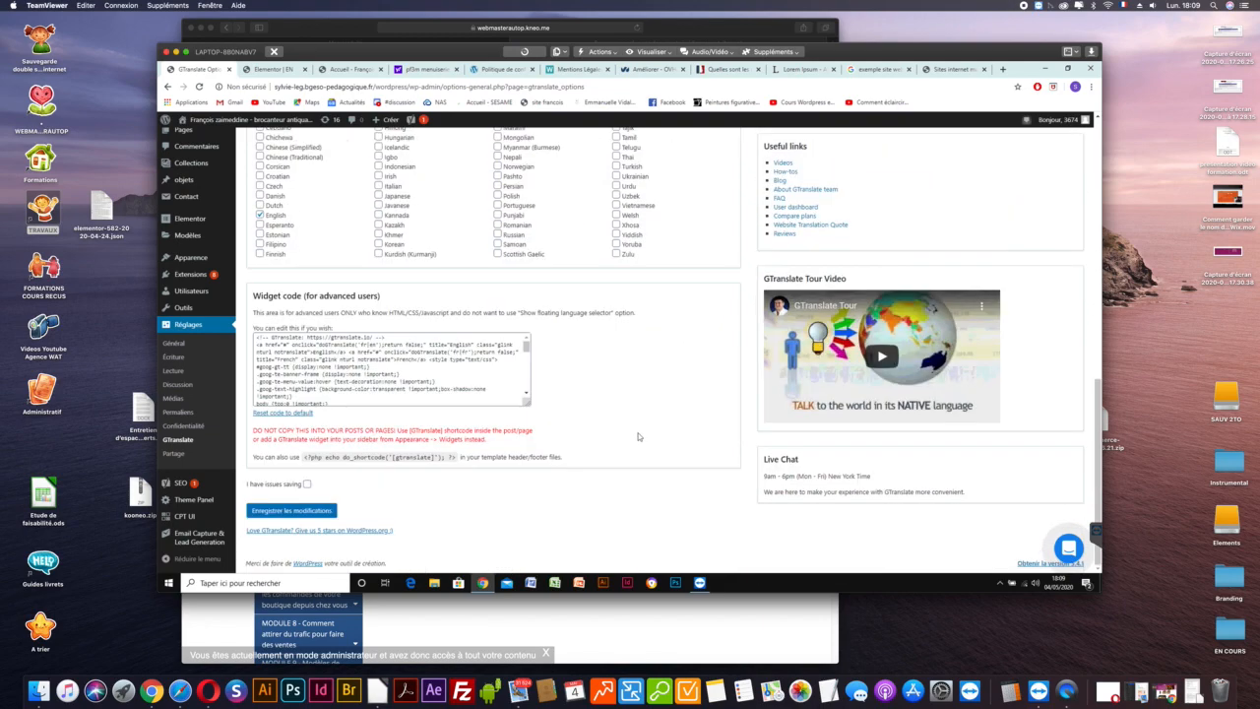
{"action": "left_click", "coordinate": [294, 513]}
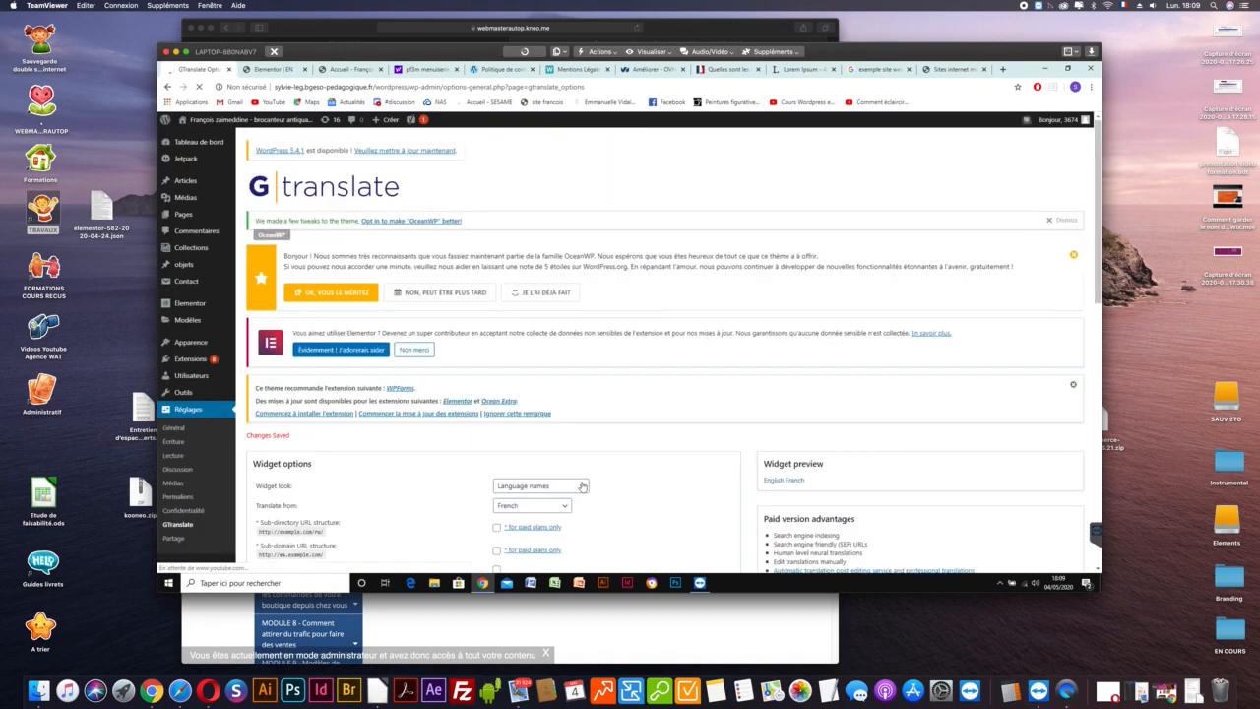
Reload the live home page and compare its language switcher and menu with those on the sitesmultilingue.com overview page.
{"action": "left_click", "coordinate": [359, 68]}
{"action": "left_click", "coordinate": [197, 87]}
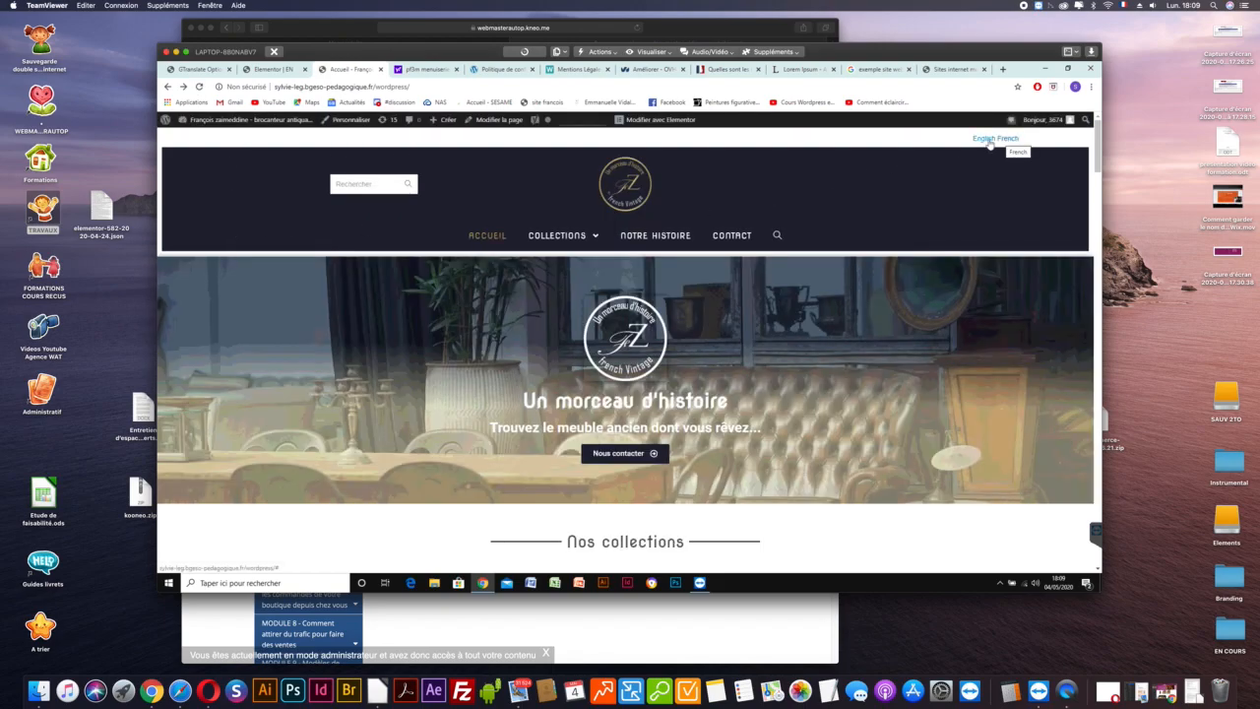
{"action": "left_click", "coordinate": [964, 70]}
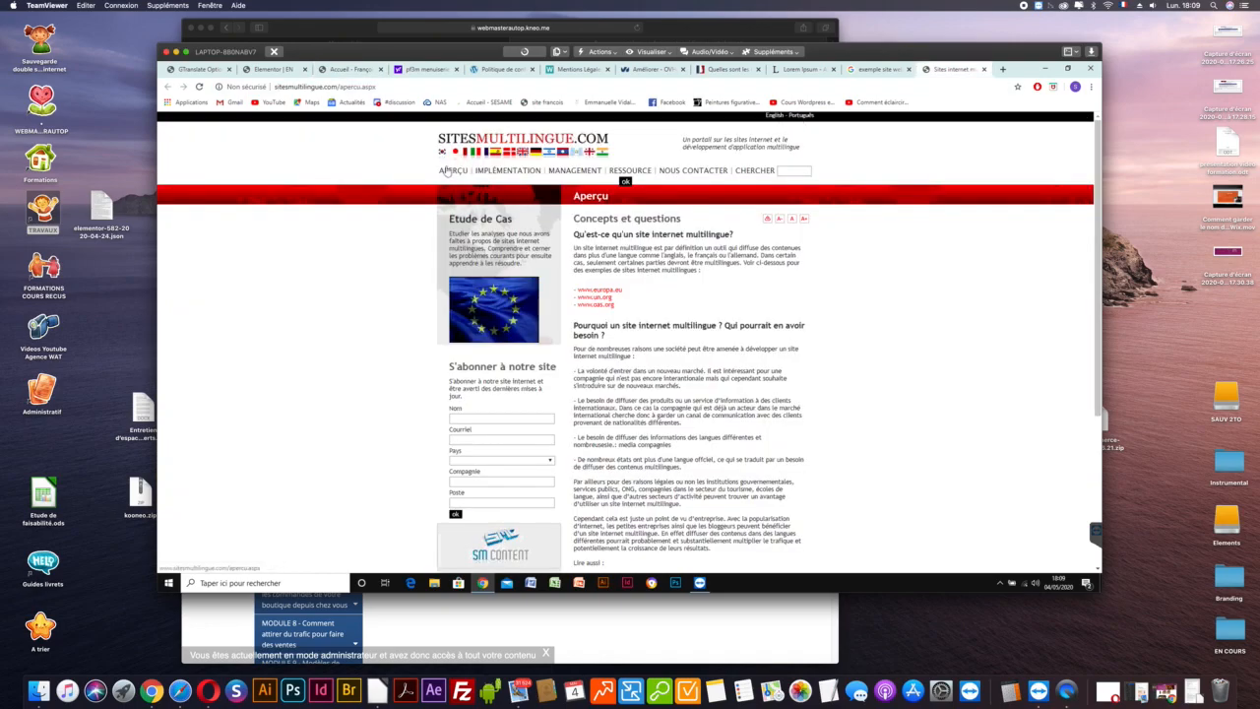
{"action": "left_click_drag", "start_coordinate": [434, 170], "coordinate": [777, 170]}
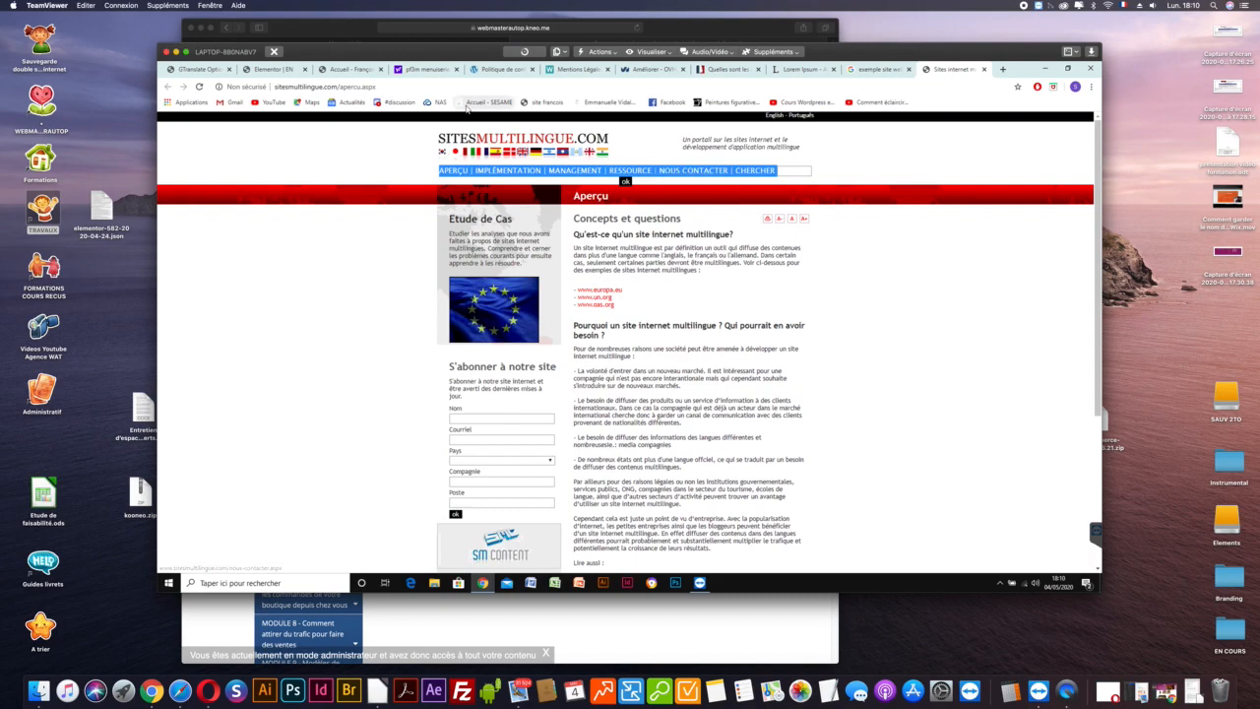
{"action": "left_click", "coordinate": [349, 69]}
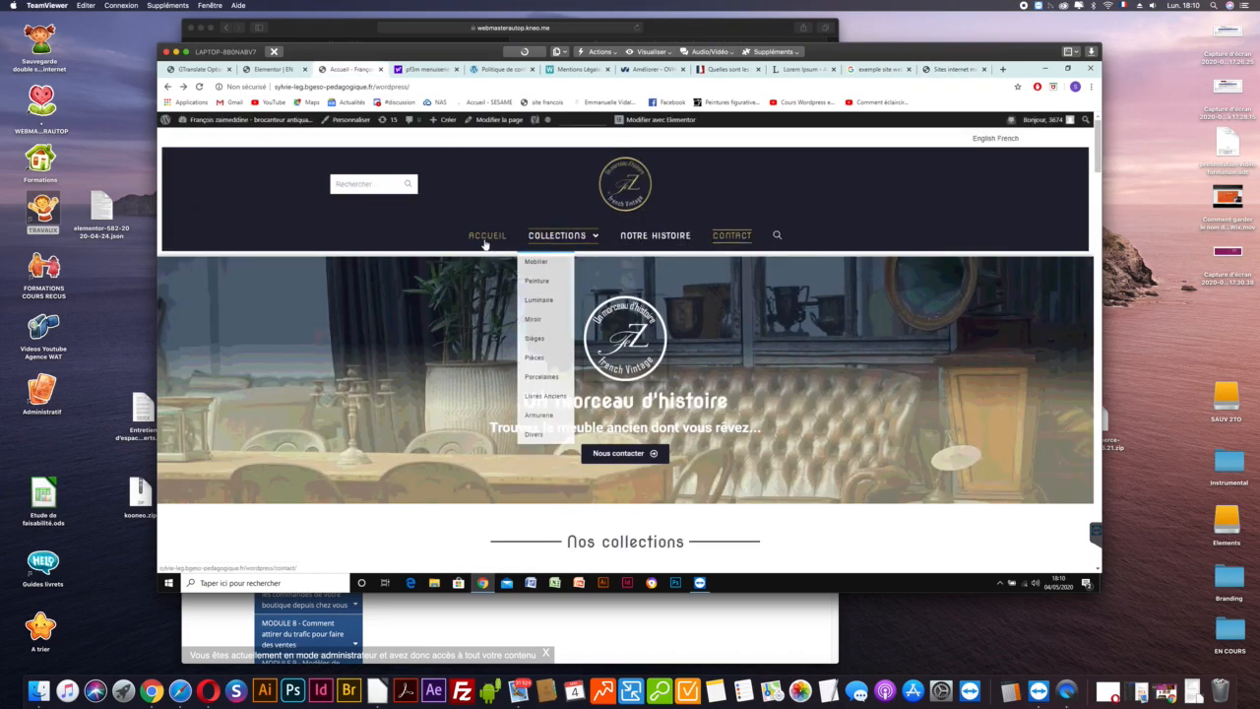
Switch the live home page to English and review the translated text from the header to the contact section and footer.
{"action": "left_click", "coordinate": [981, 141]}
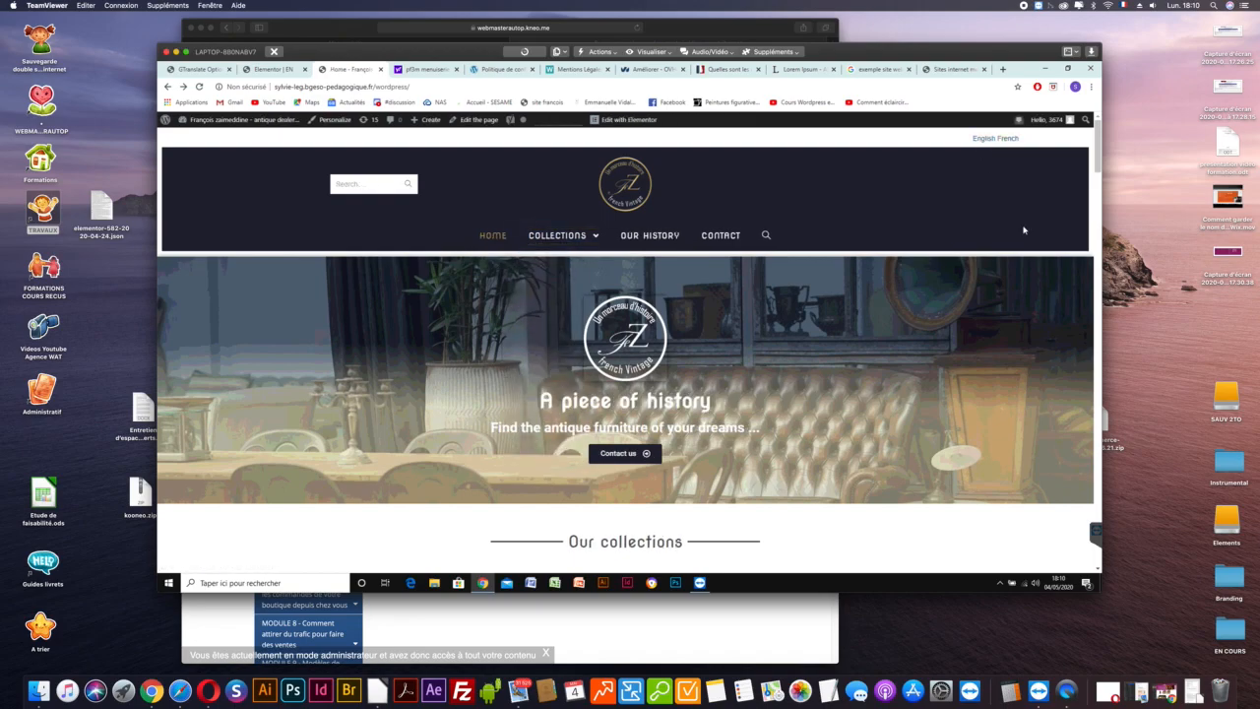
{"action": "scroll", "coordinate": [1024, 229], "scroll_direction": "down", "scroll_amount": 2}
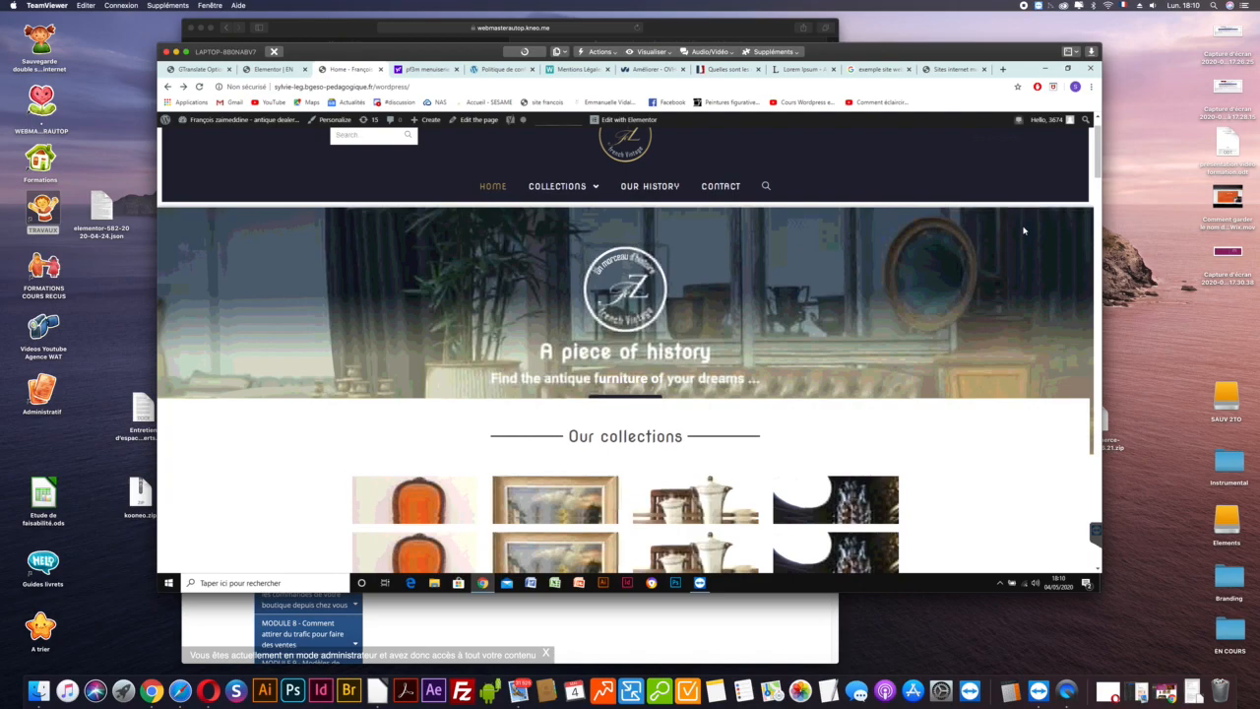
{"action": "scroll", "coordinate": [1024, 229], "scroll_direction": "down", "scroll_amount": 1}
{"action": "scroll", "coordinate": [1024, 229], "scroll_direction": "down", "scroll_amount": 1}
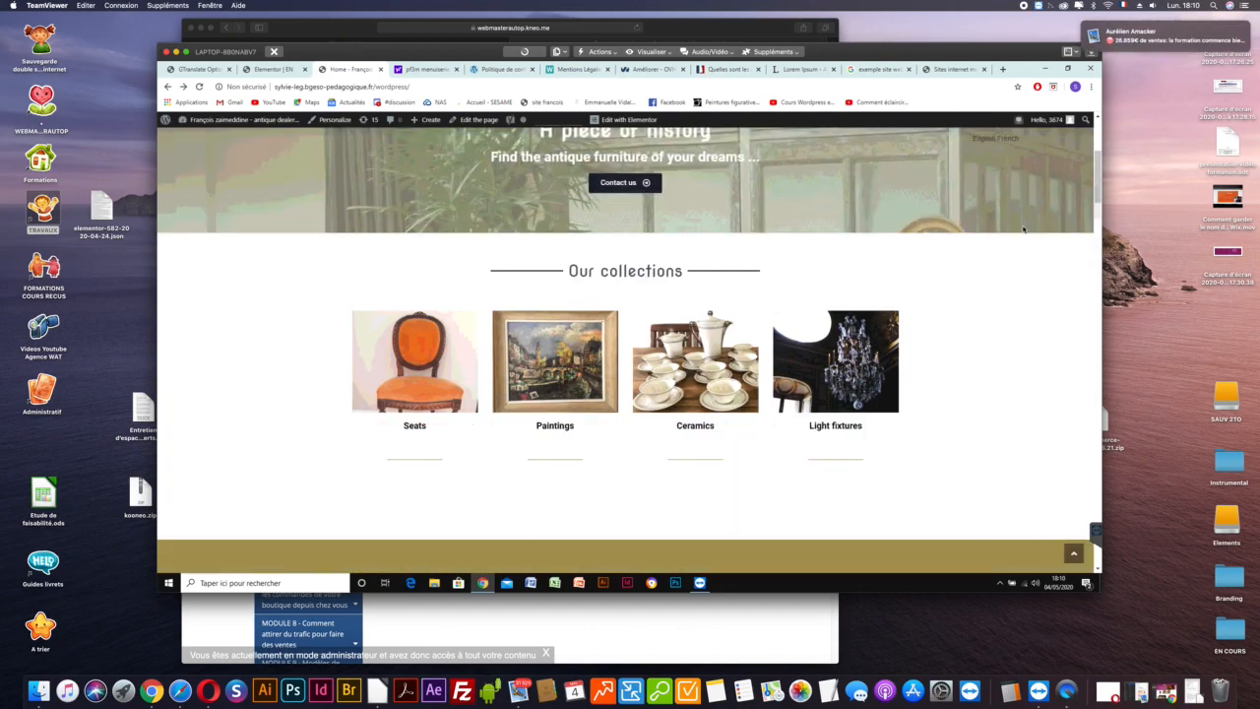
{"action": "scroll", "coordinate": [1024, 229], "scroll_direction": "down", "scroll_amount": 3}
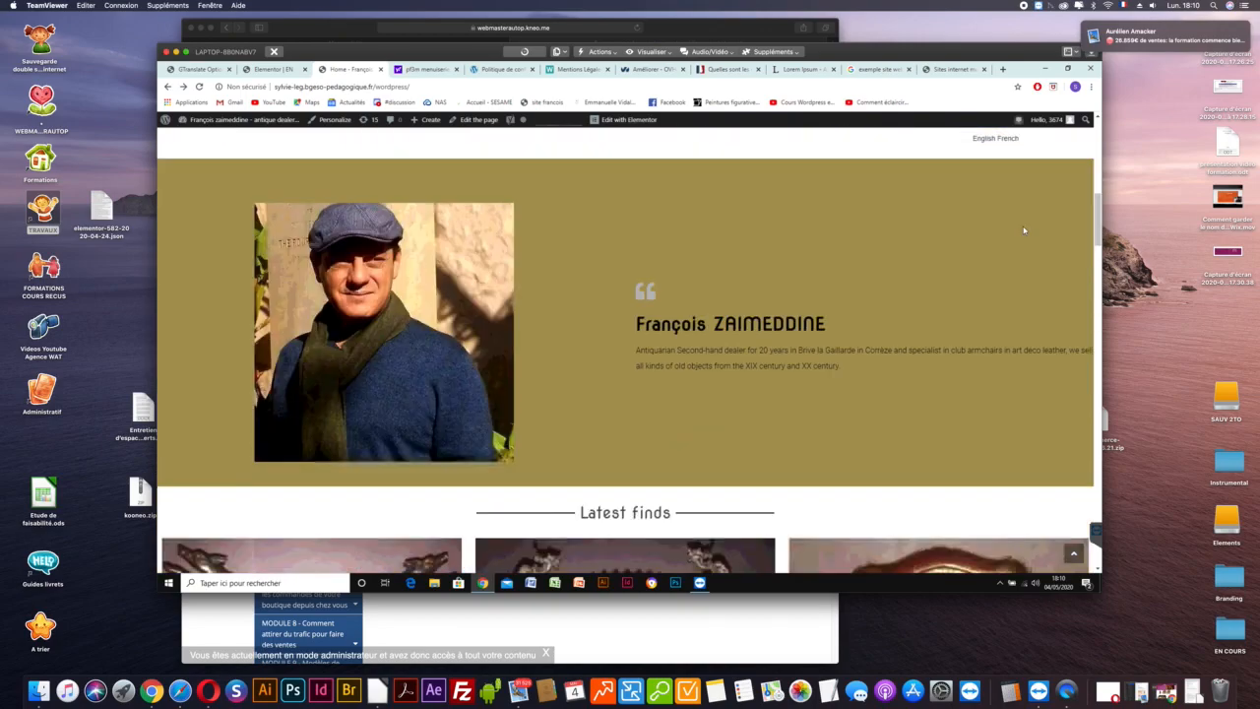
{"action": "scroll", "coordinate": [1023, 229], "scroll_direction": "down", "scroll_amount": 3}
{"action": "scroll", "coordinate": [1024, 230], "scroll_direction": "down", "scroll_amount": 7}
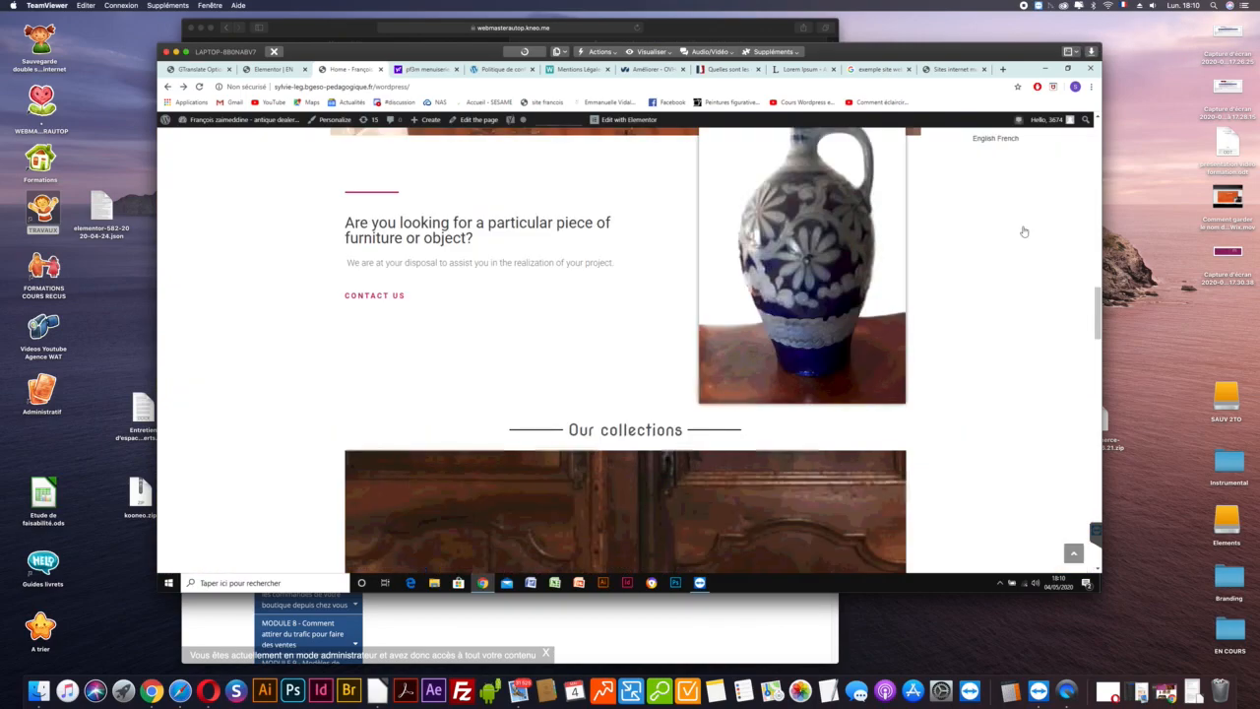
{"action": "scroll", "coordinate": [1024, 230], "scroll_direction": "down", "scroll_amount": 3}
{"action": "scroll", "coordinate": [1022, 228], "scroll_direction": "down", "scroll_amount": 6}
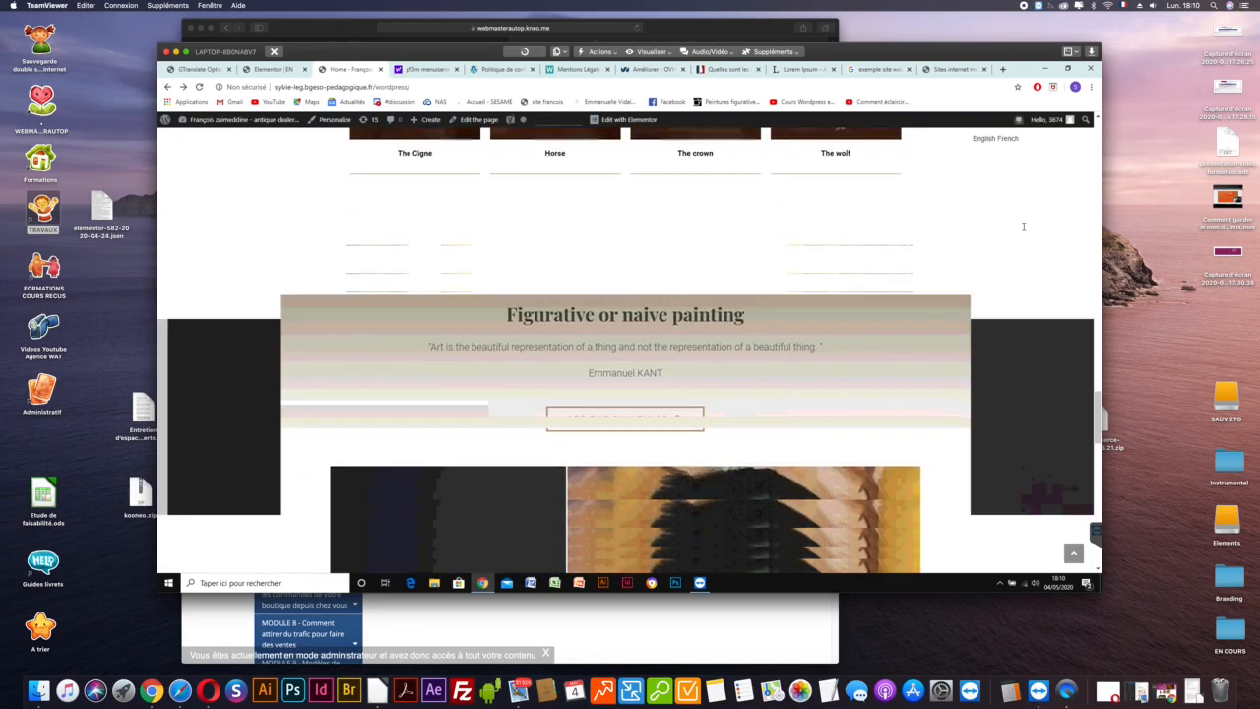
{"action": "scroll", "coordinate": [1022, 226], "scroll_direction": "down", "scroll_amount": 5}
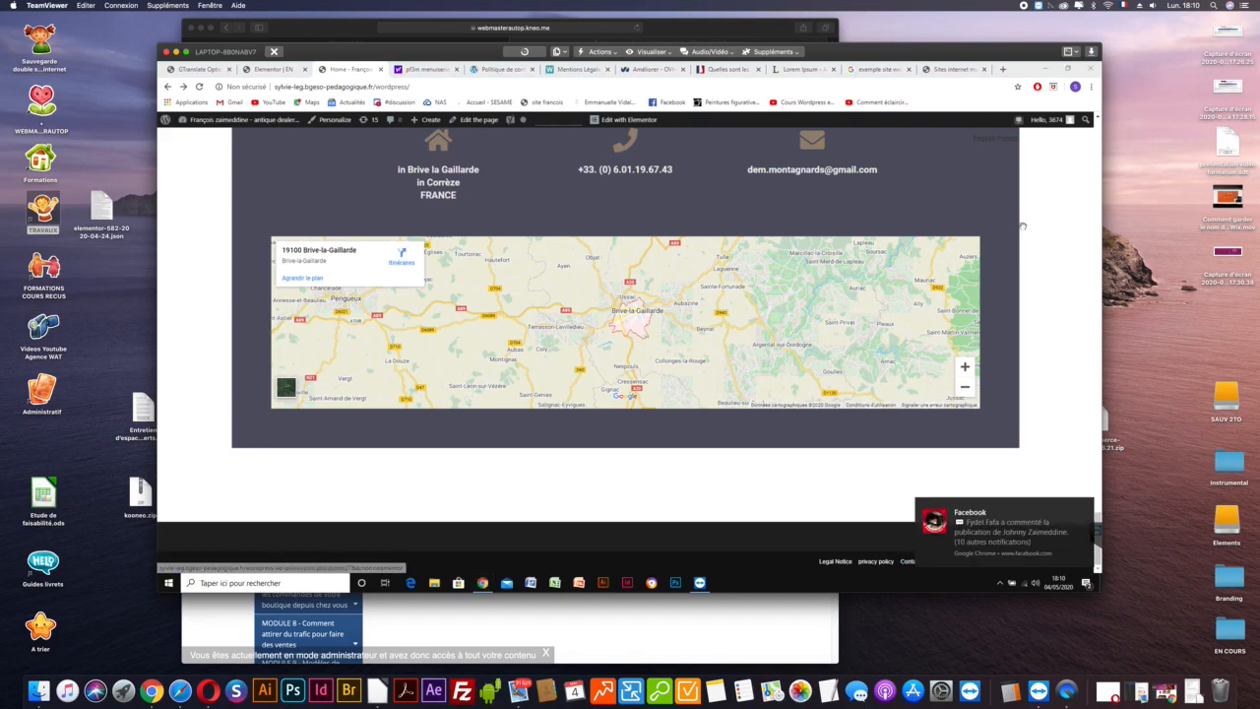
{"action": "scroll", "coordinate": [1022, 226], "scroll_direction": "up", "scroll_amount": 5}
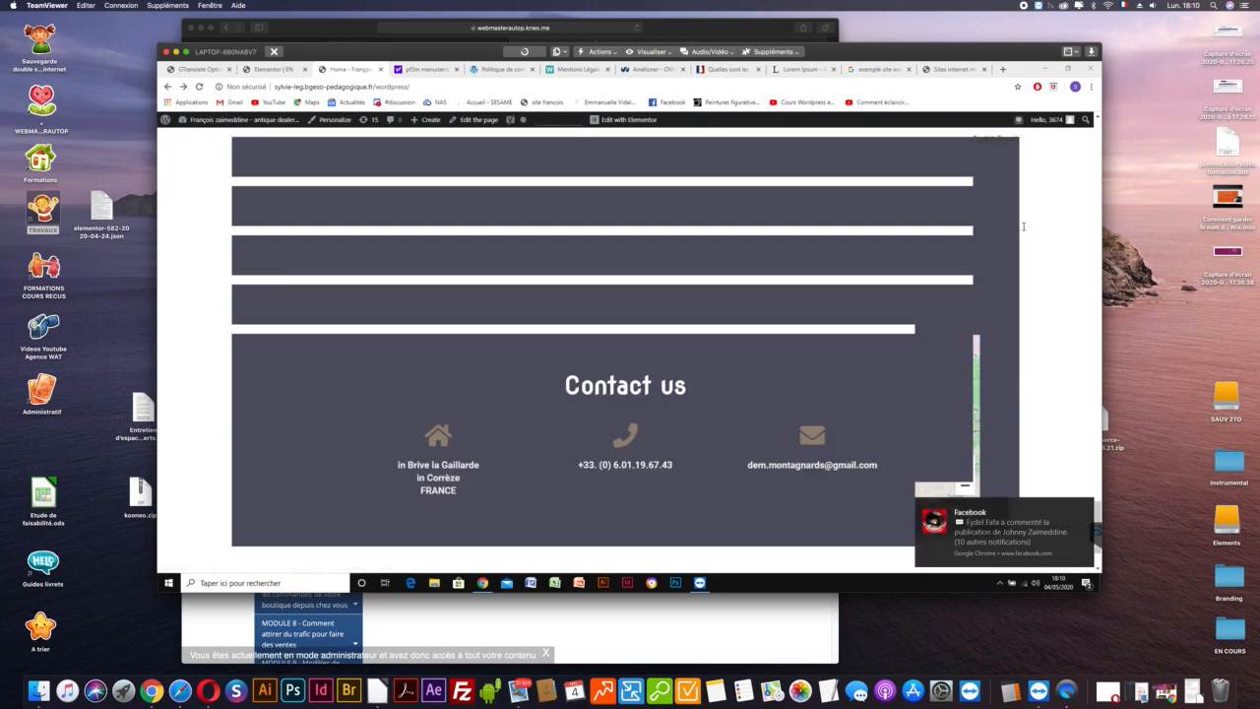
{"action": "scroll", "coordinate": [1022, 226], "scroll_direction": "up", "scroll_amount": 5}
{"action": "scroll", "coordinate": [1023, 226], "scroll_direction": "up", "scroll_amount": 5}
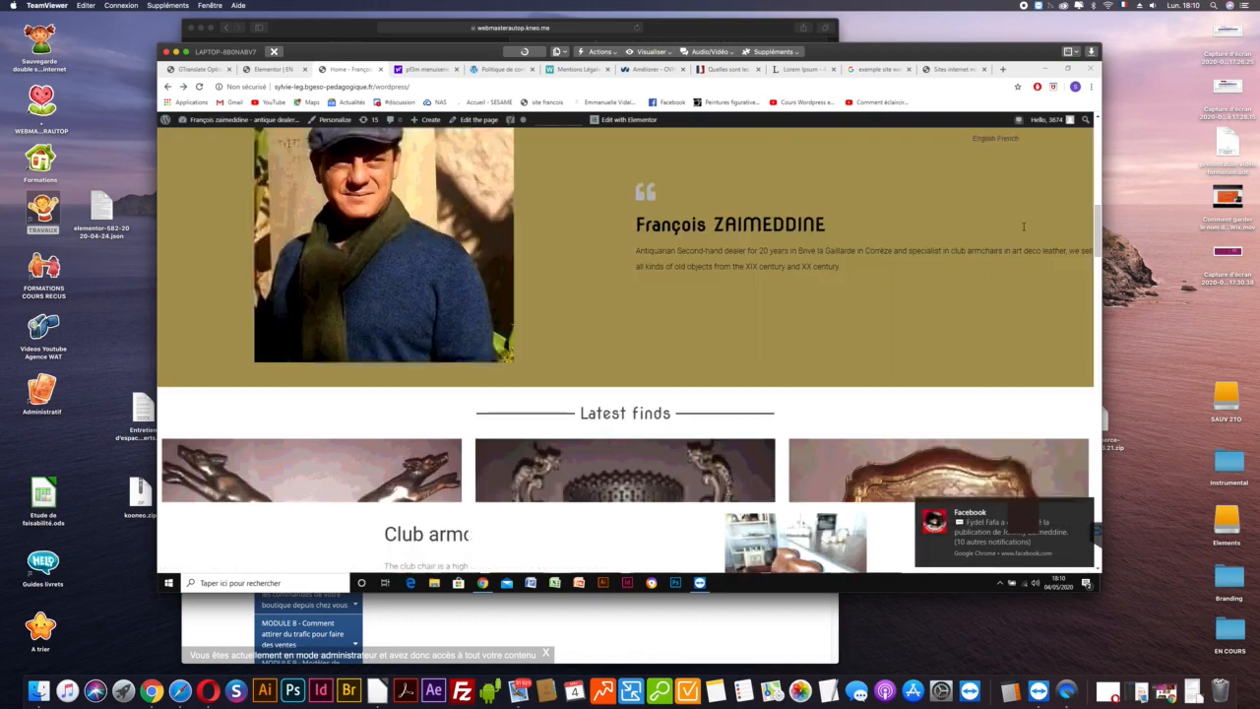
{"action": "scroll", "coordinate": [1022, 230], "scroll_direction": "up", "scroll_amount": 5}
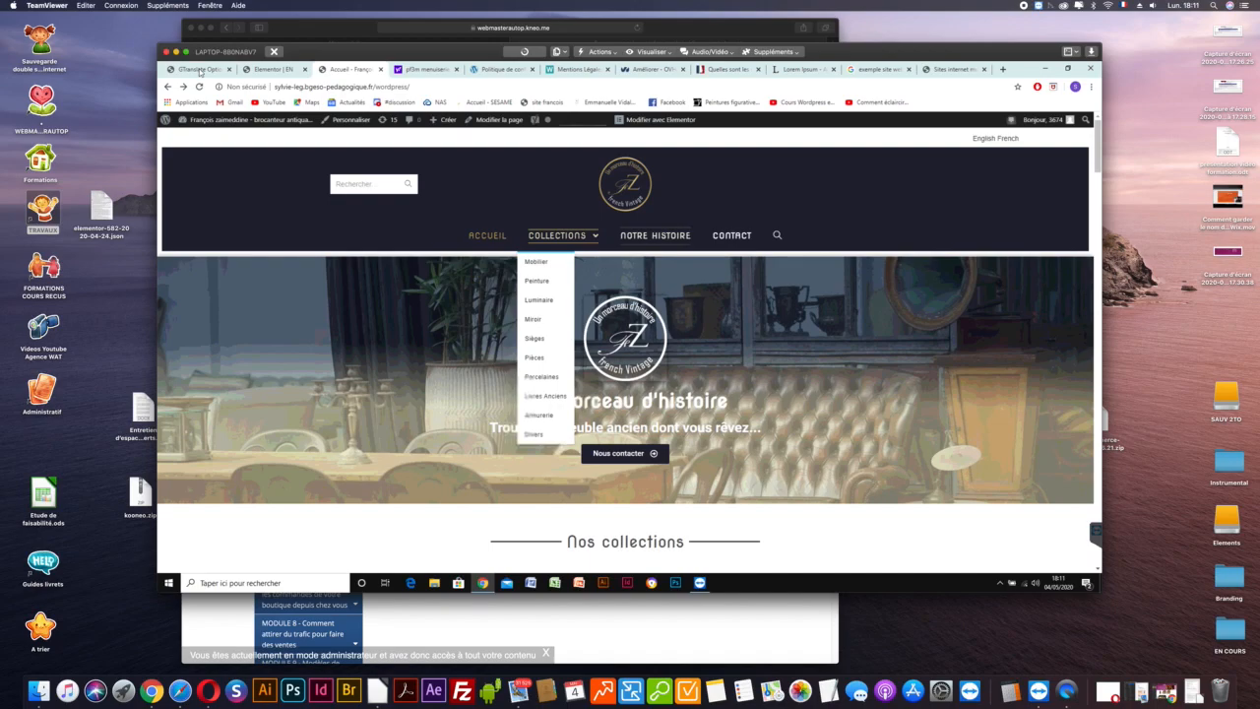
{"action": "left_click_drag", "start_coordinate": [335, 54], "coordinate": [340, 51]}
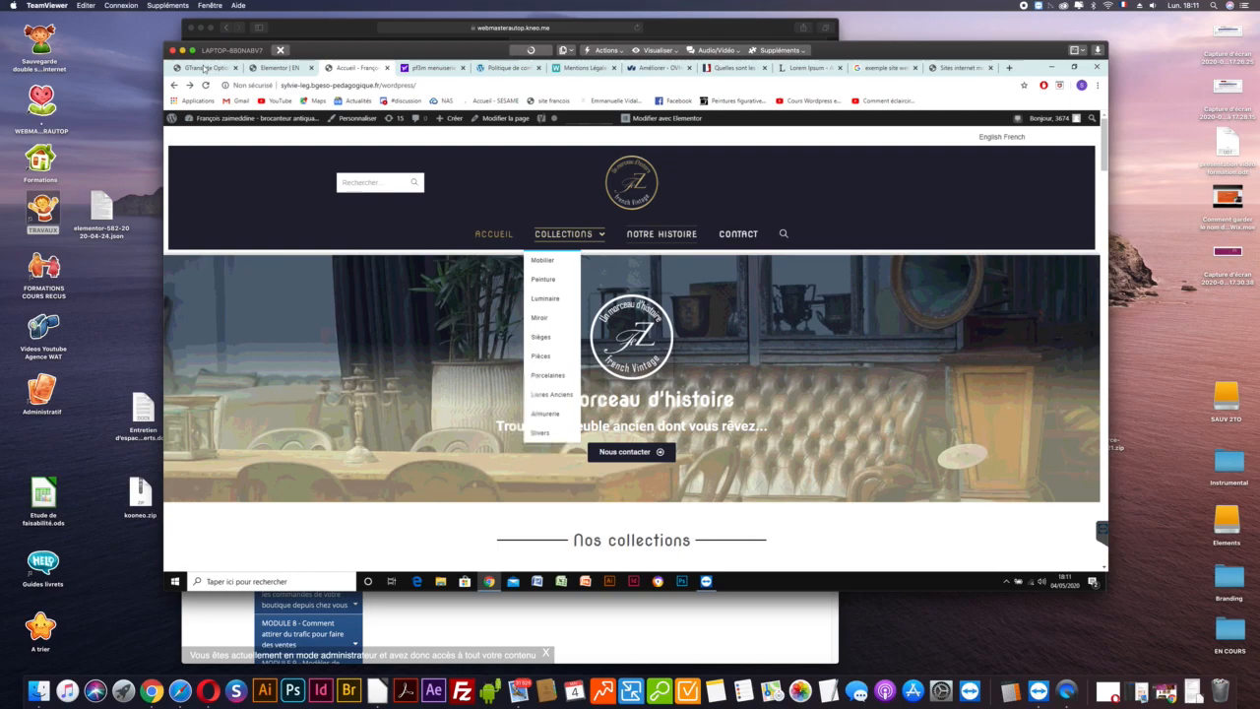
{"action": "left_click_drag", "start_coordinate": [311, 51], "coordinate": [316, 52]}
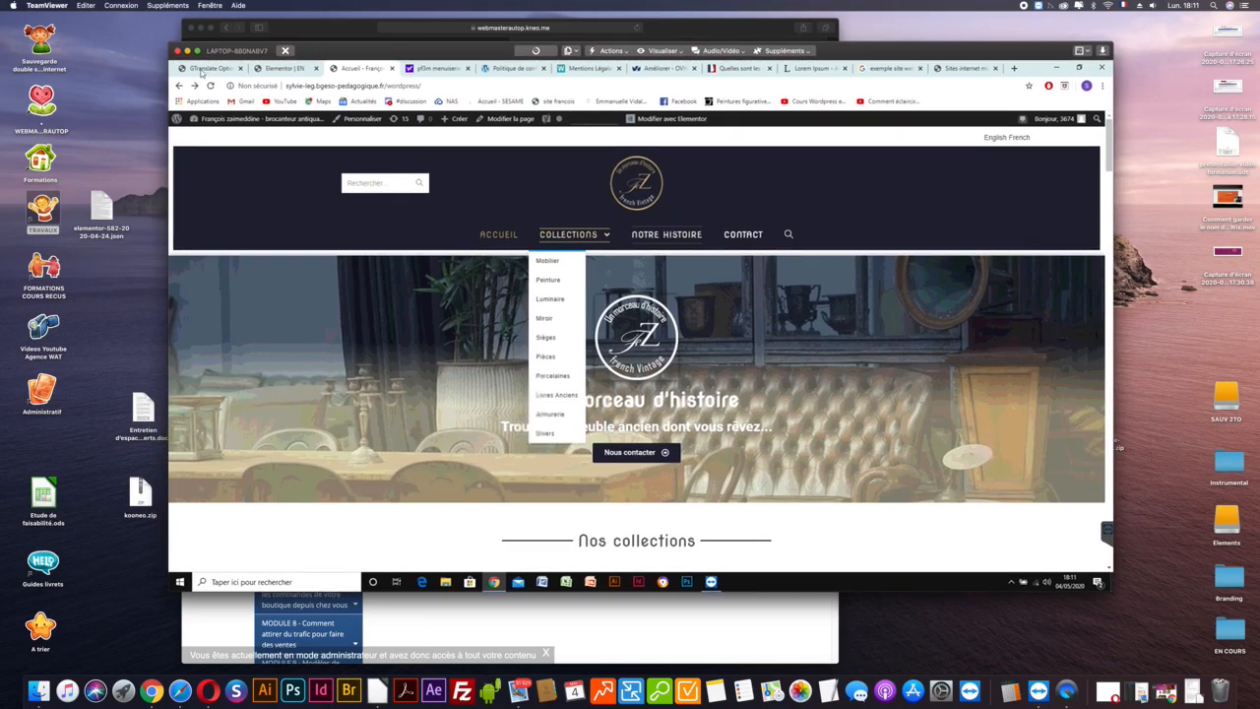
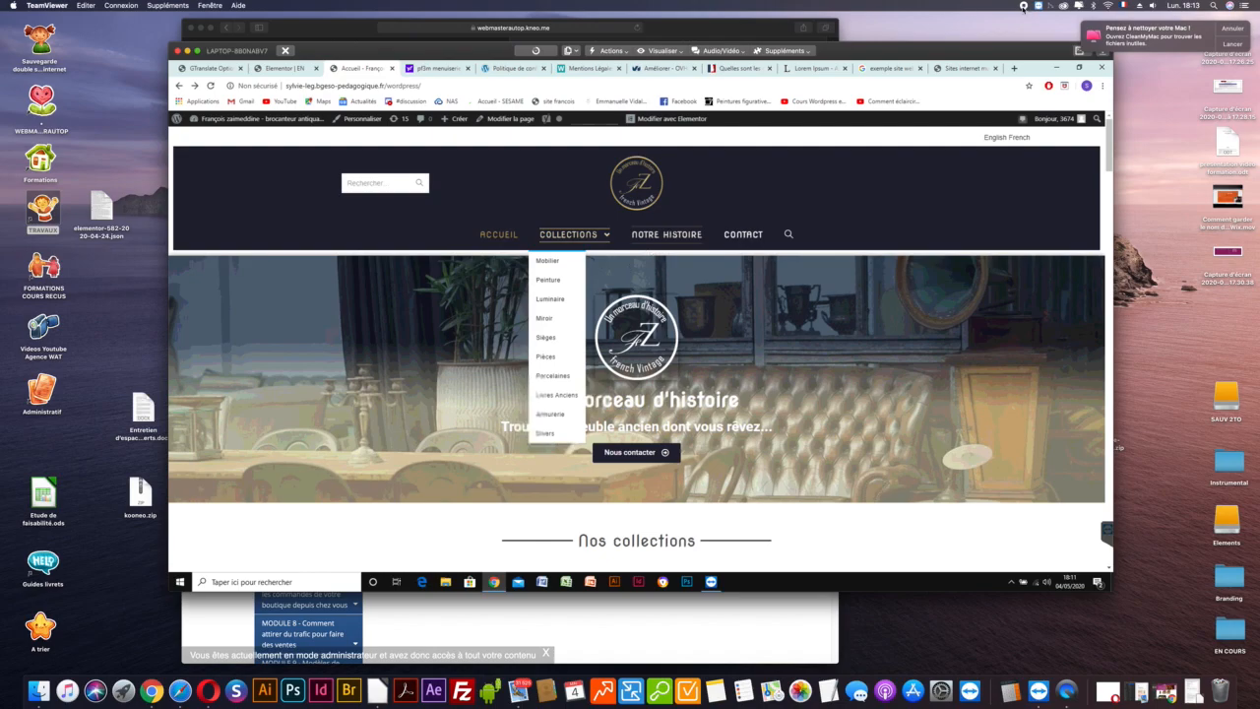
{"action": "left_click_drag", "start_coordinate": [1015, 49], "coordinate": [1003, 56]}
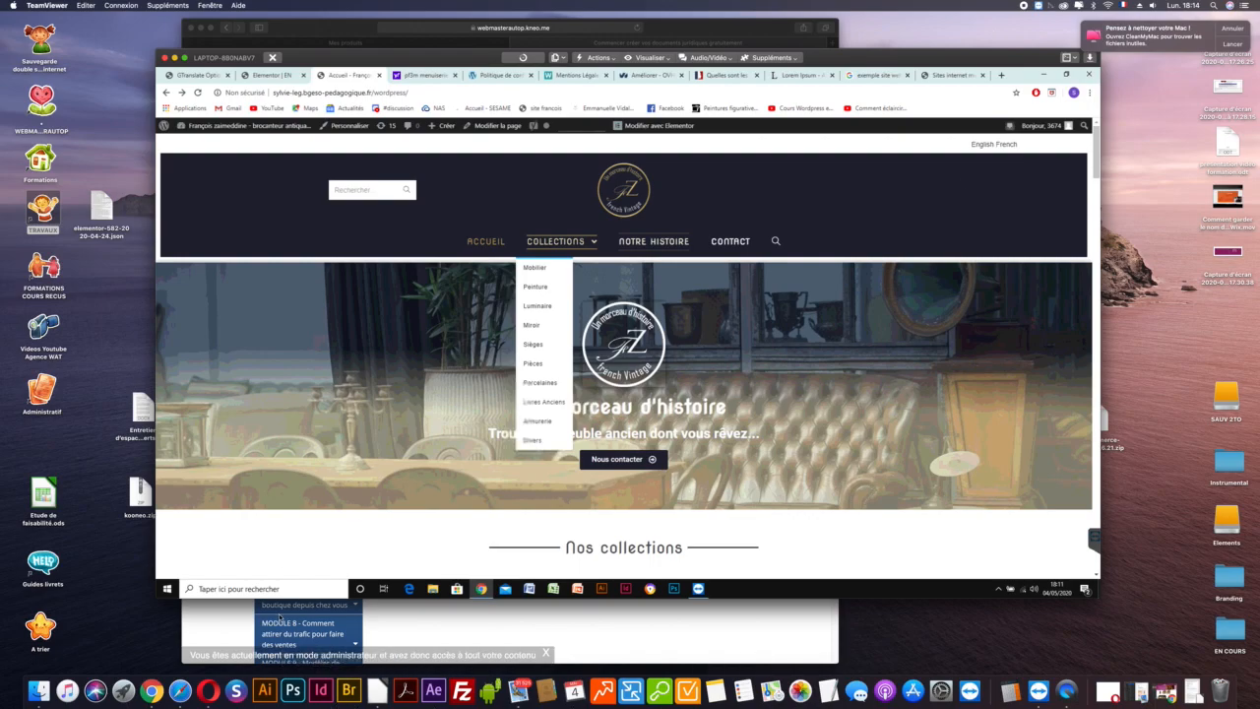
Switch to Safari and open a new tab beside the Kooneo products and training pages.
{"action": "left_click", "coordinate": [228, 662]}
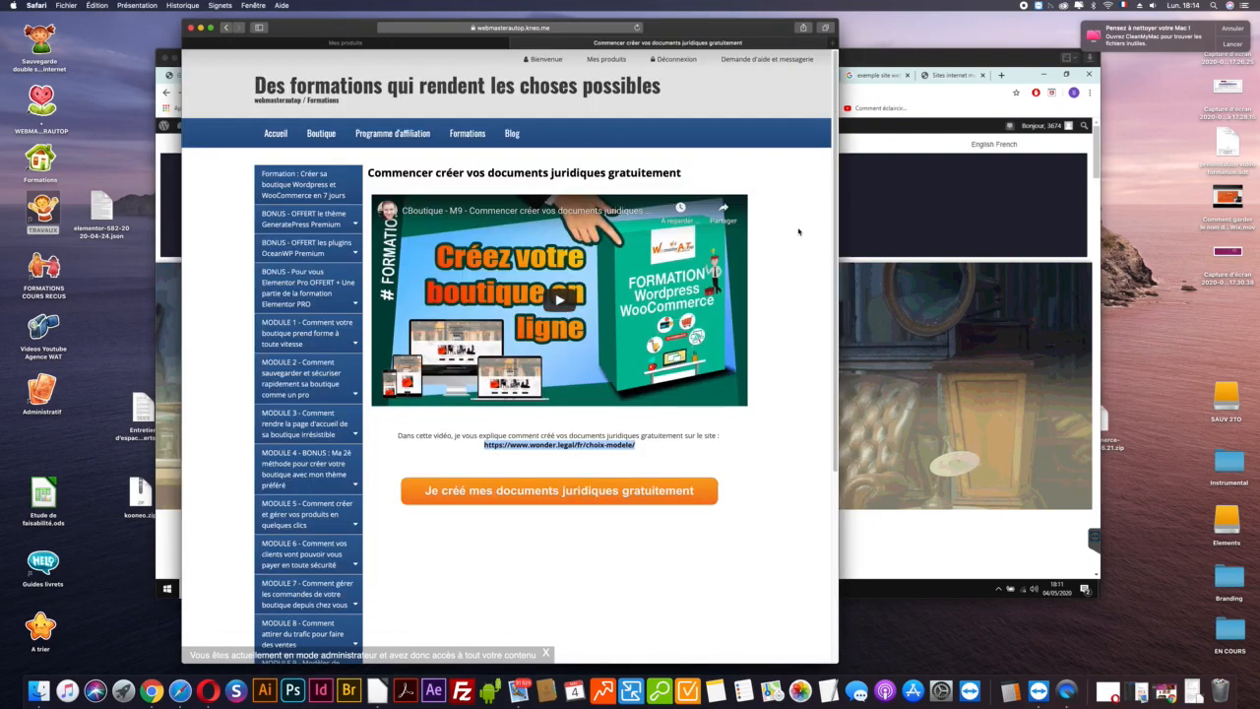
{"action": "left_click", "coordinate": [380, 45]}
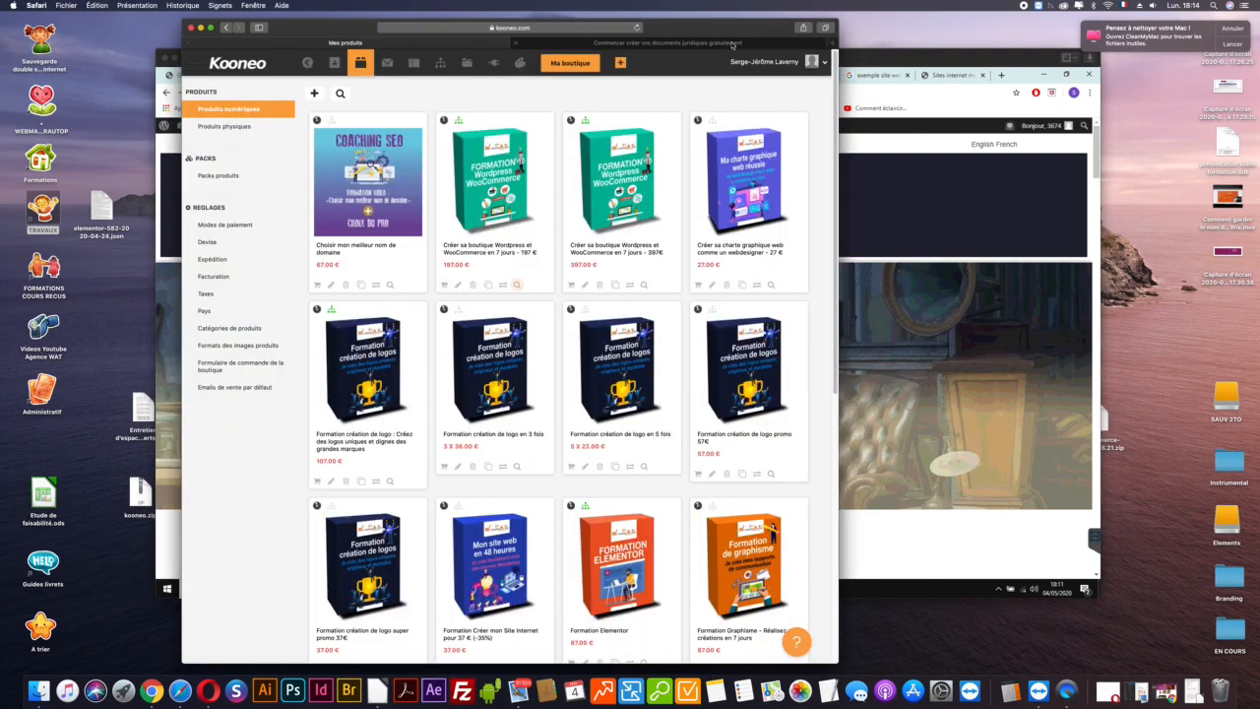
{"action": "left_click", "coordinate": [829, 43]}
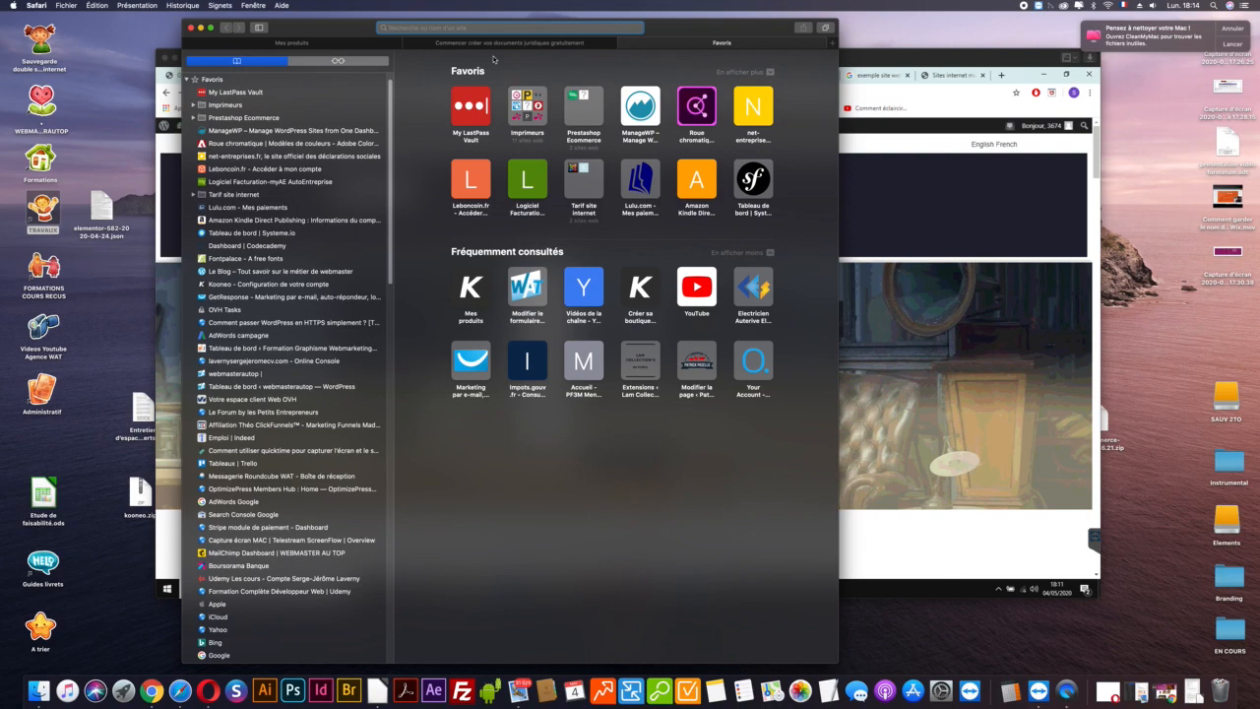
{"action": "type", "text": "m"}
{"action": "key", "text": "BackSpace"}
{"action": "key", "text": "BackSpace"}
{"action": "left_click_drag", "start_coordinate": [346, 24], "coordinate": [688, 129]}
{"action": "left_click", "coordinate": [697, 134]}
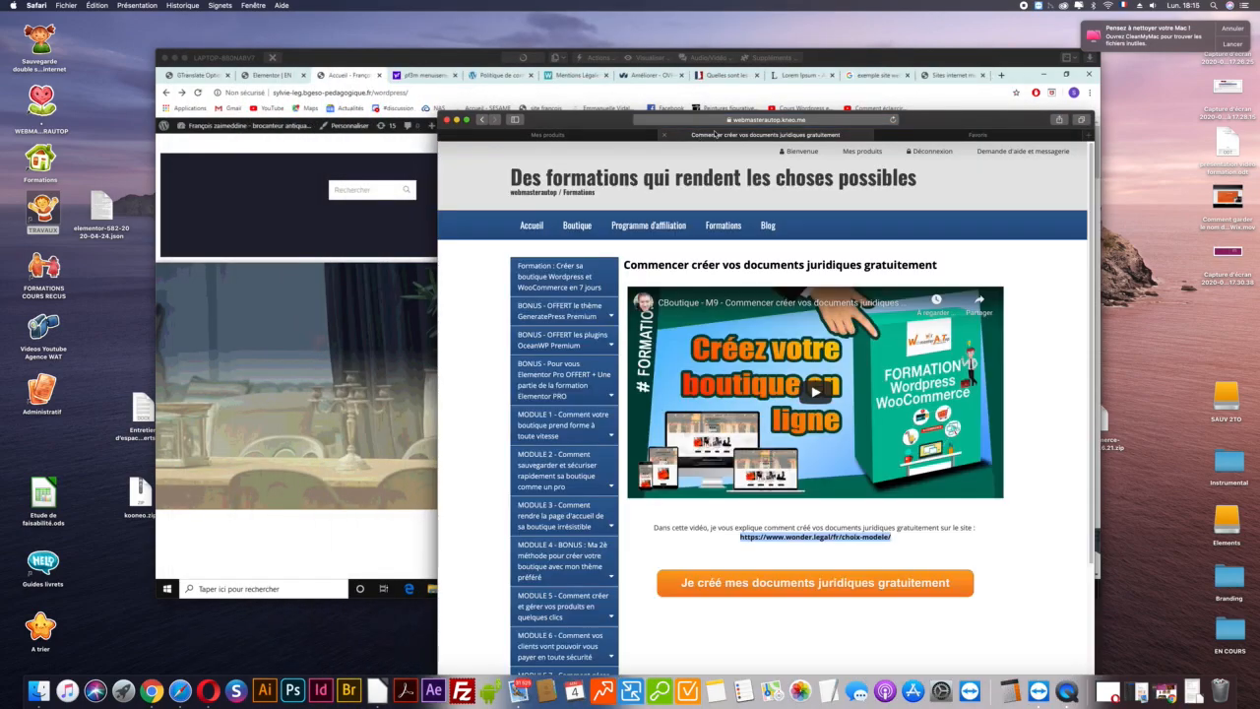
{"action": "left_click", "coordinate": [854, 123]}
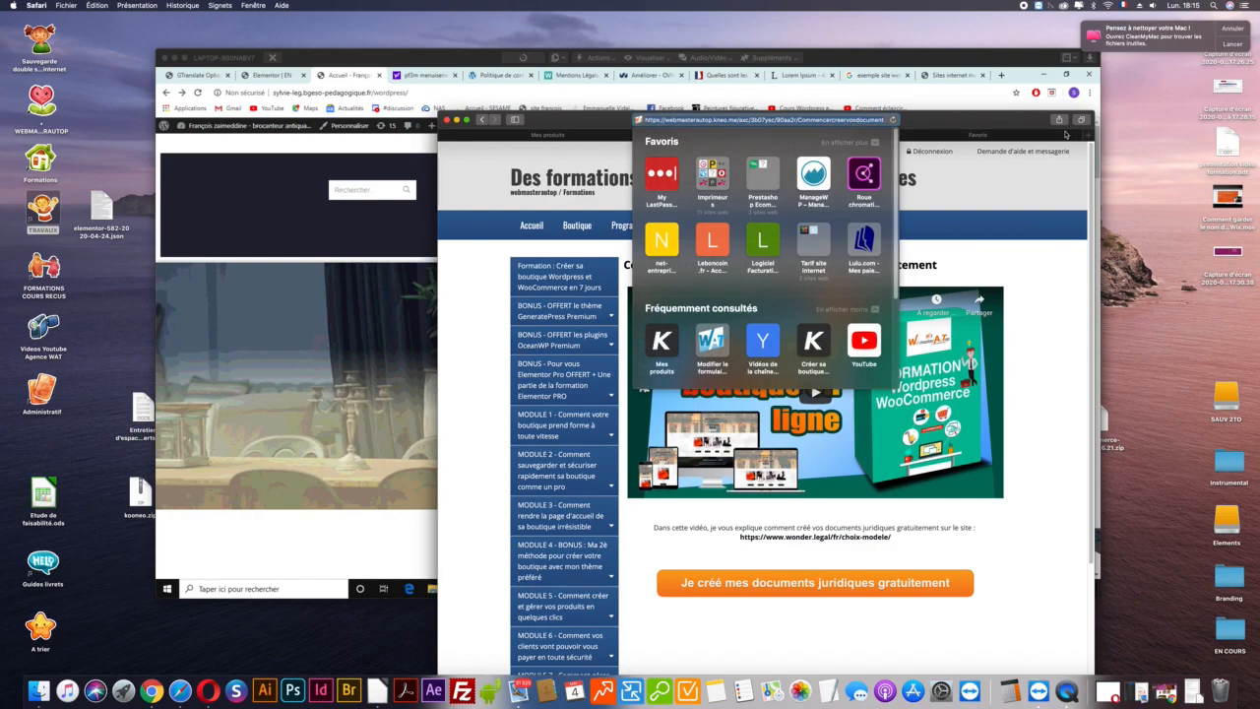
{"action": "type", "text": "webmasterautop.com/wp-admin/admin.php"}
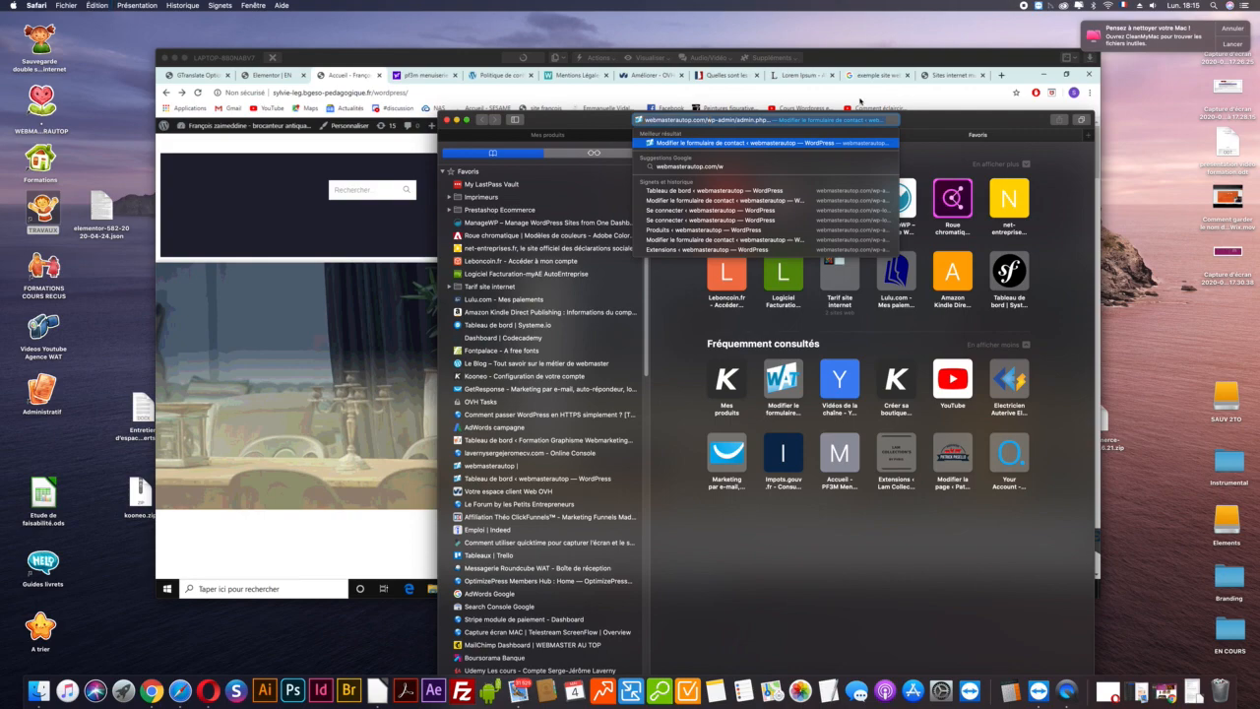
{"action": "key", "text": "super+a"}
{"action": "type", "text": "pf"}
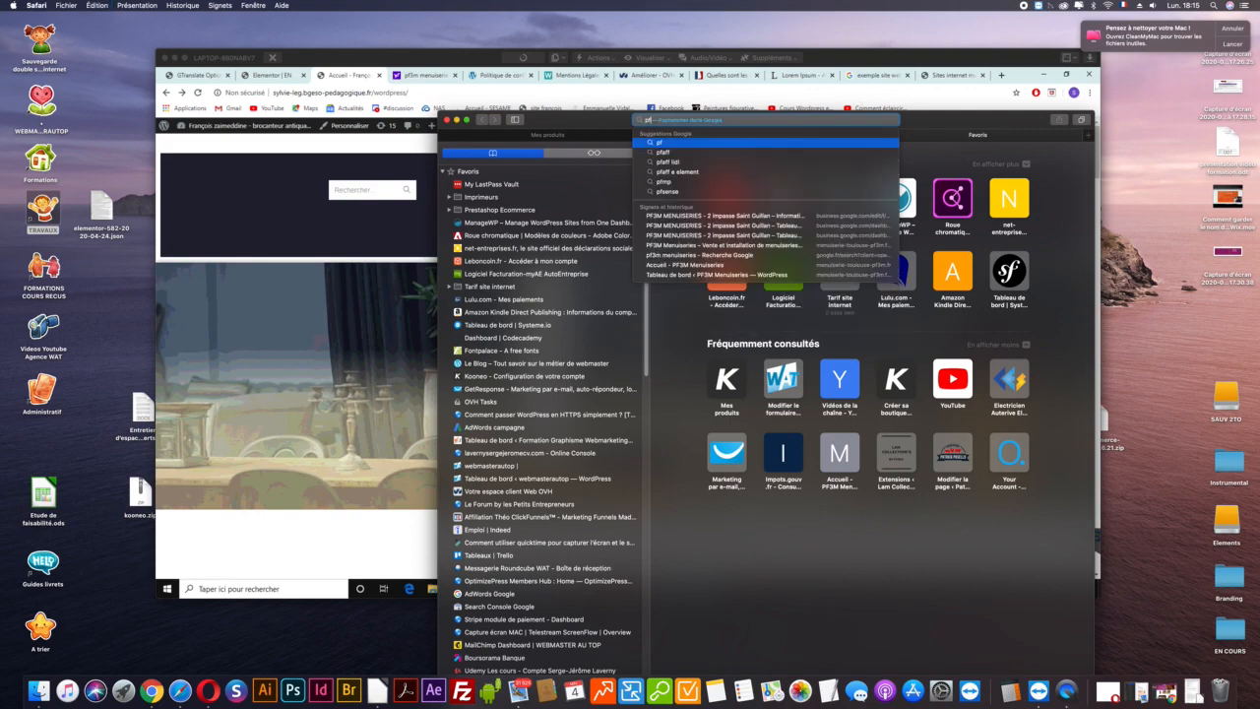
{"action": "type", "text": "3"}
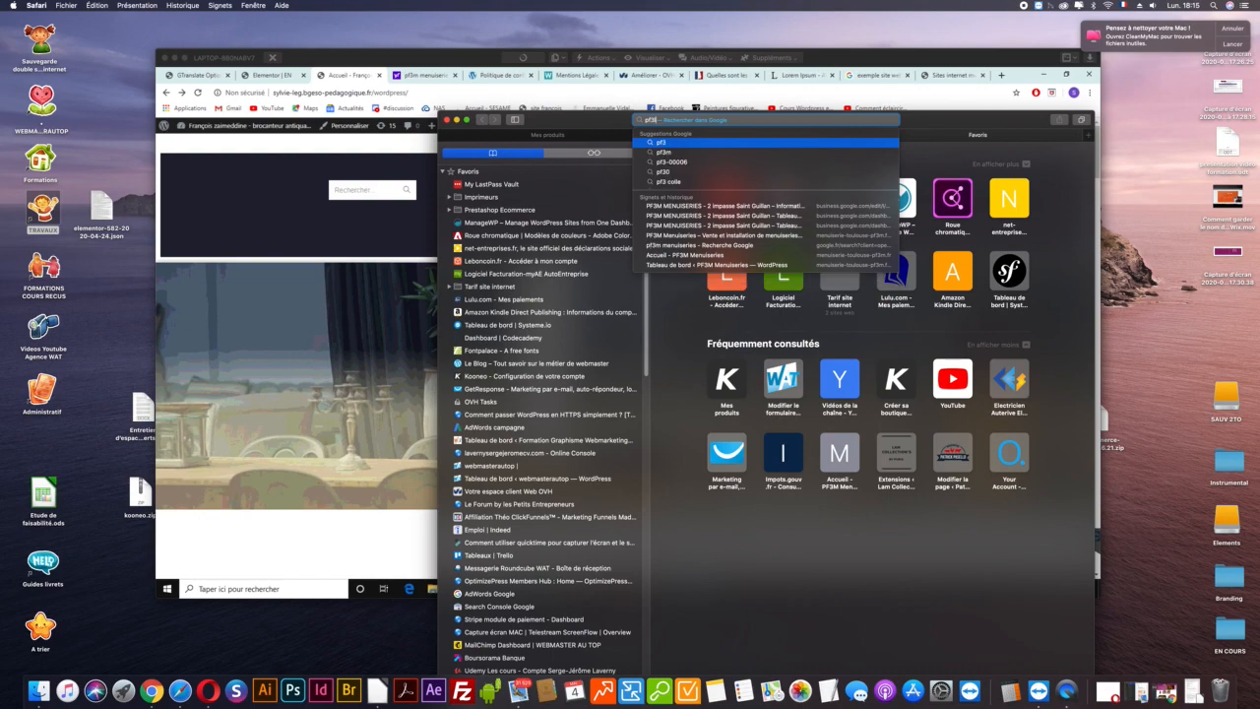
{"action": "type", "text": "m"}
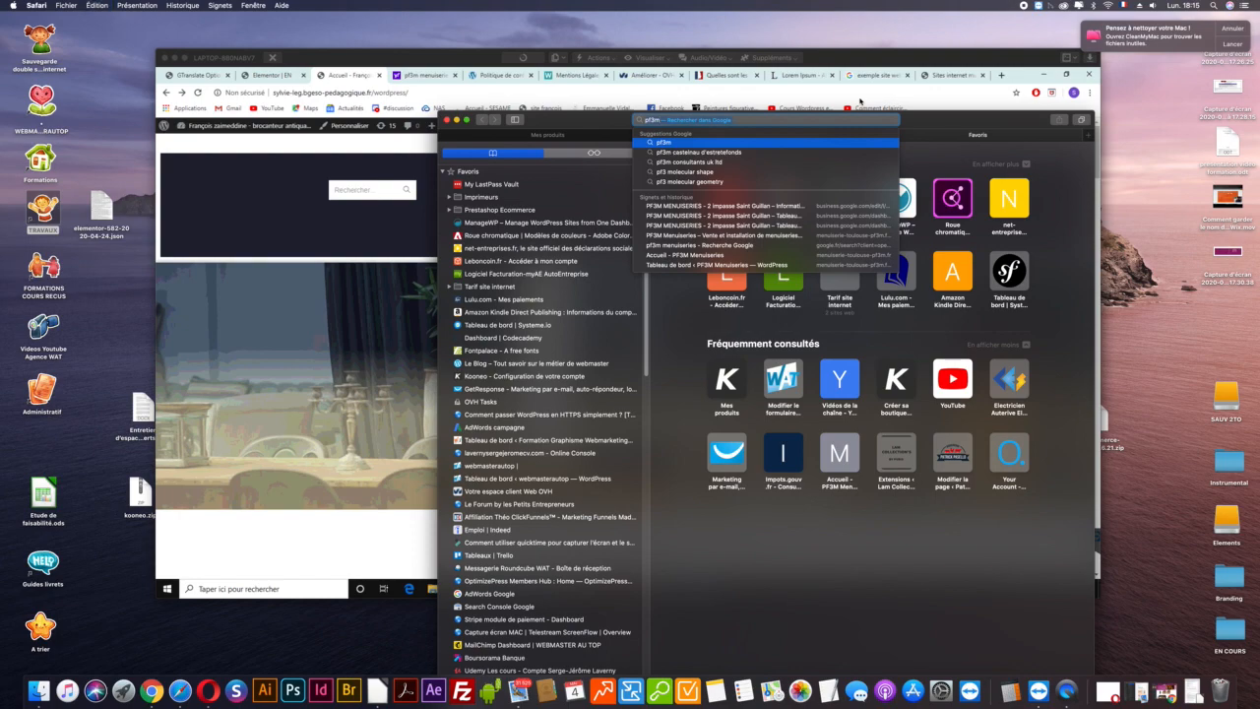
{"action": "key", "text": "Down"}
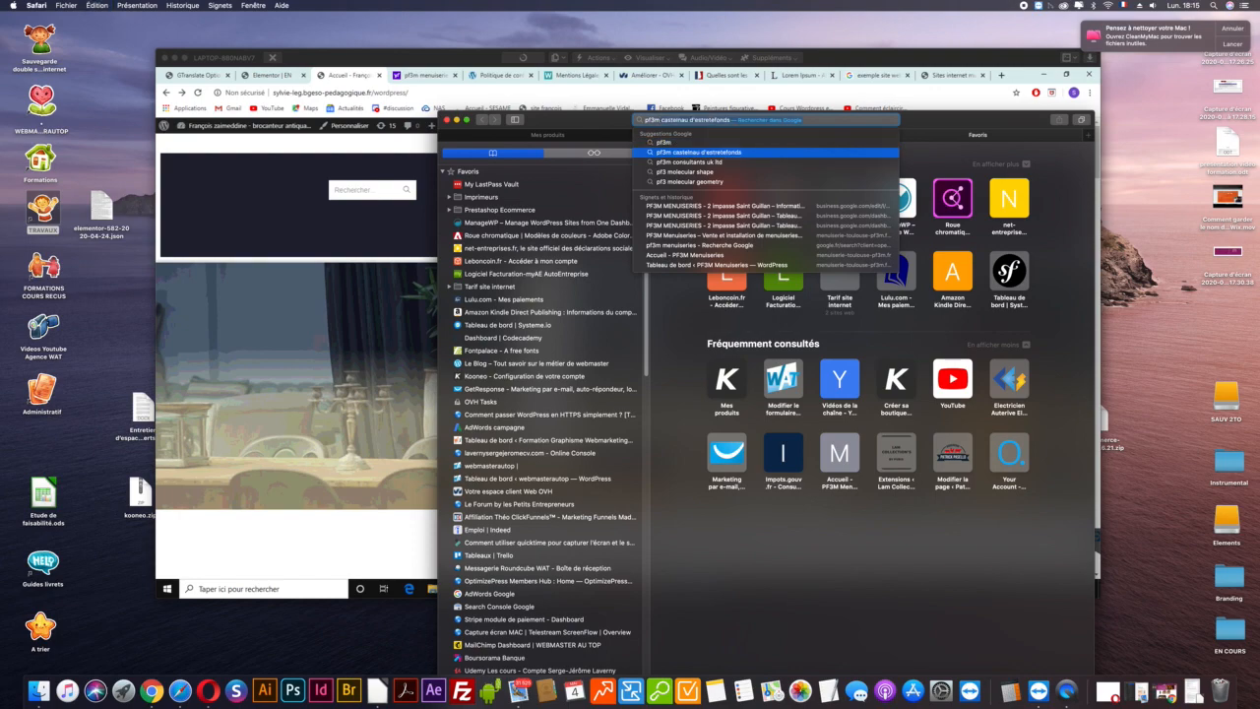
{"action": "key", "text": "Down"}
{"action": "key", "text": "Down"}
{"action": "key", "text": "Down"}
{"action": "key", "text": "Down"}
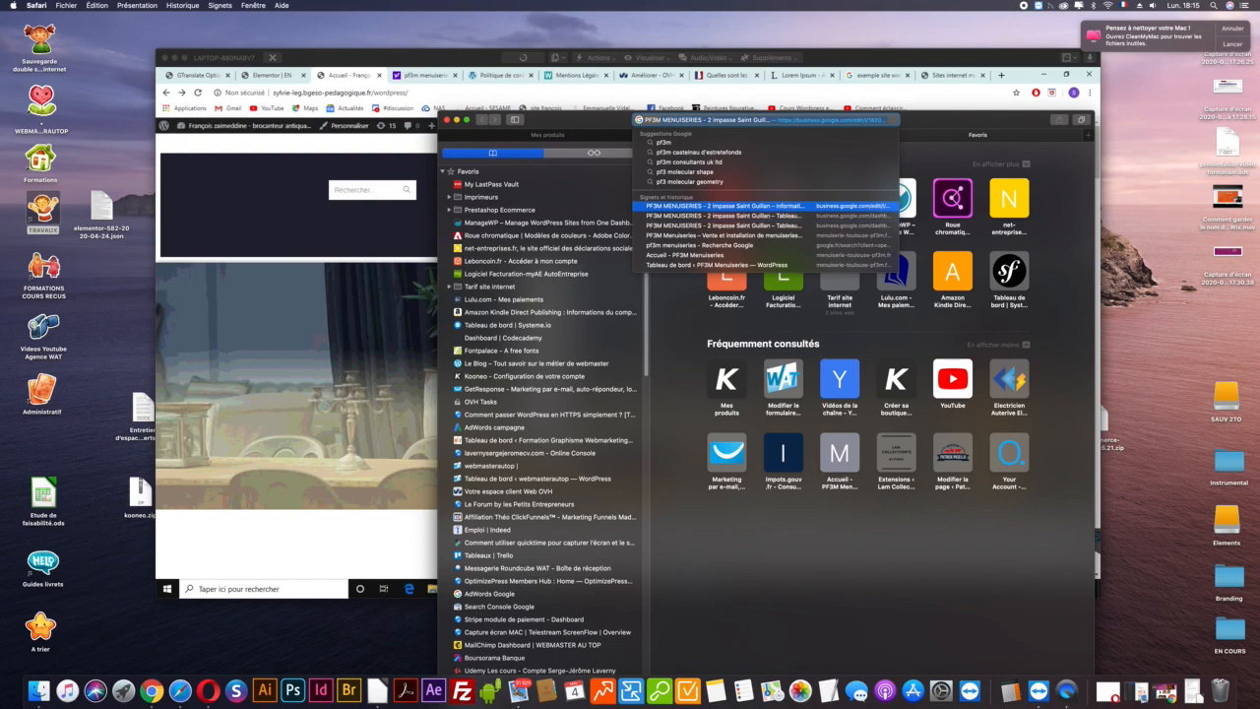
{"action": "left_click_drag", "start_coordinate": [962, 122], "coordinate": [824, 74]}
{"action": "left_click_drag", "start_coordinate": [957, 65], "coordinate": [1210, 64]}
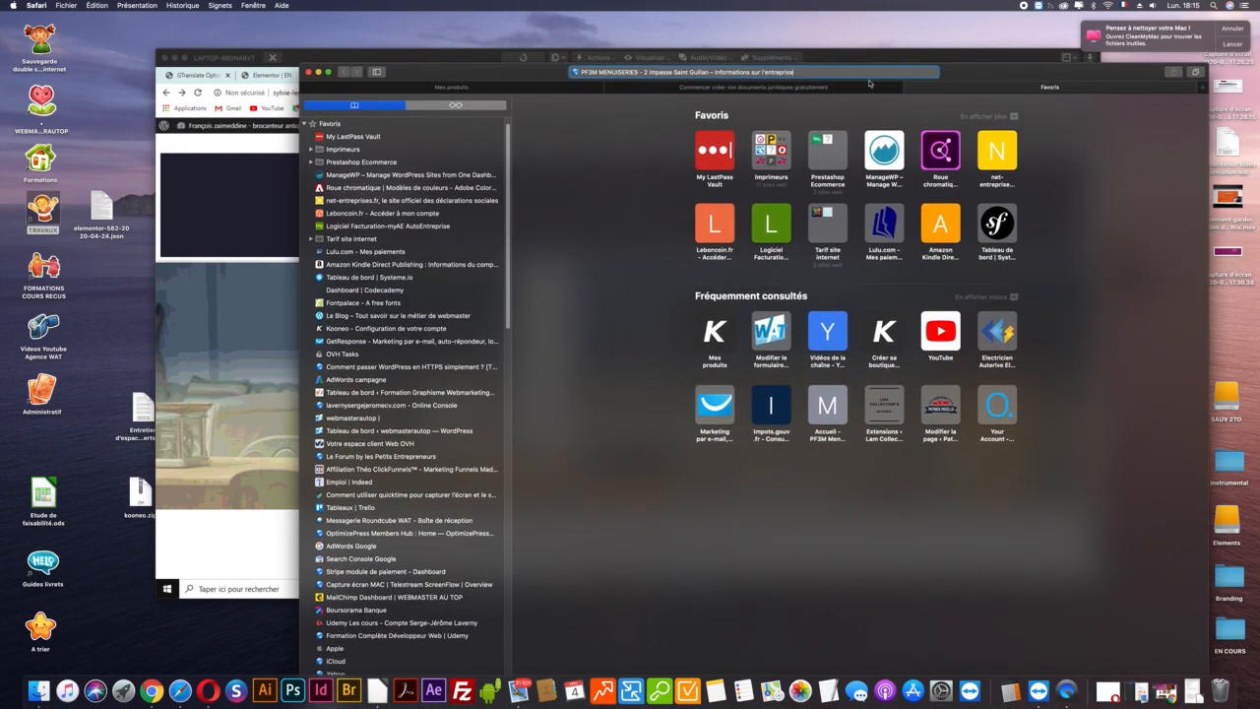
Open the WordPress login page of menuiserie-toulouse-pf3m.fr in the new tab.
{"action": "key", "text": "super+a"}
{"action": "type", "text": "men"}
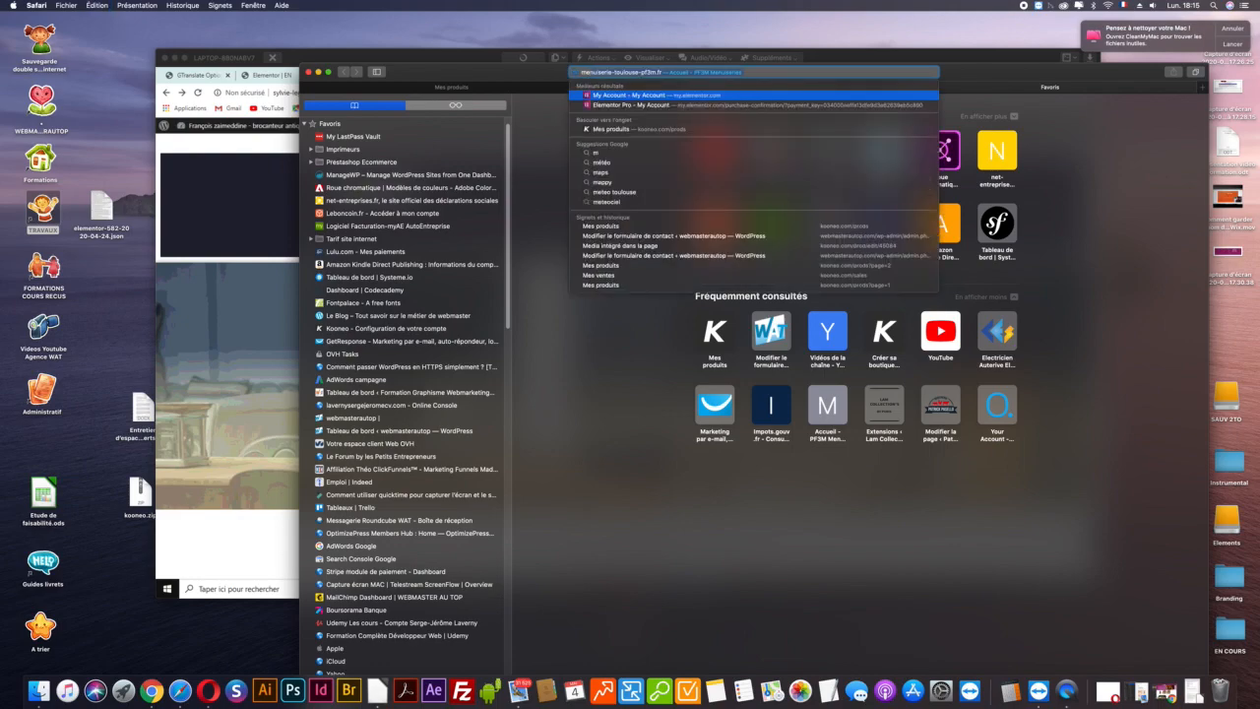
{"action": "key", "text": "Return"}
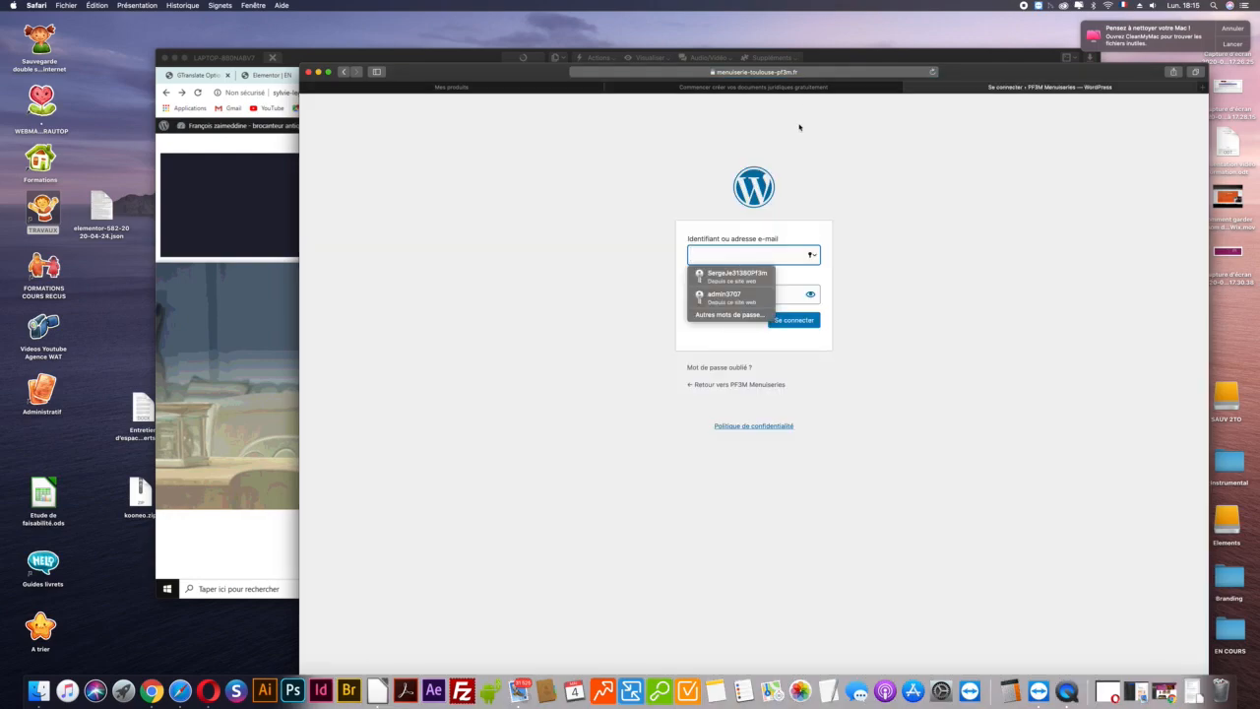
Log in to the PF3M Menuiseries dashboard with the first saved username and password, and reposition the browser window.
{"action": "left_click", "coordinate": [728, 275]}
{"action": "left_click", "coordinate": [796, 320]}
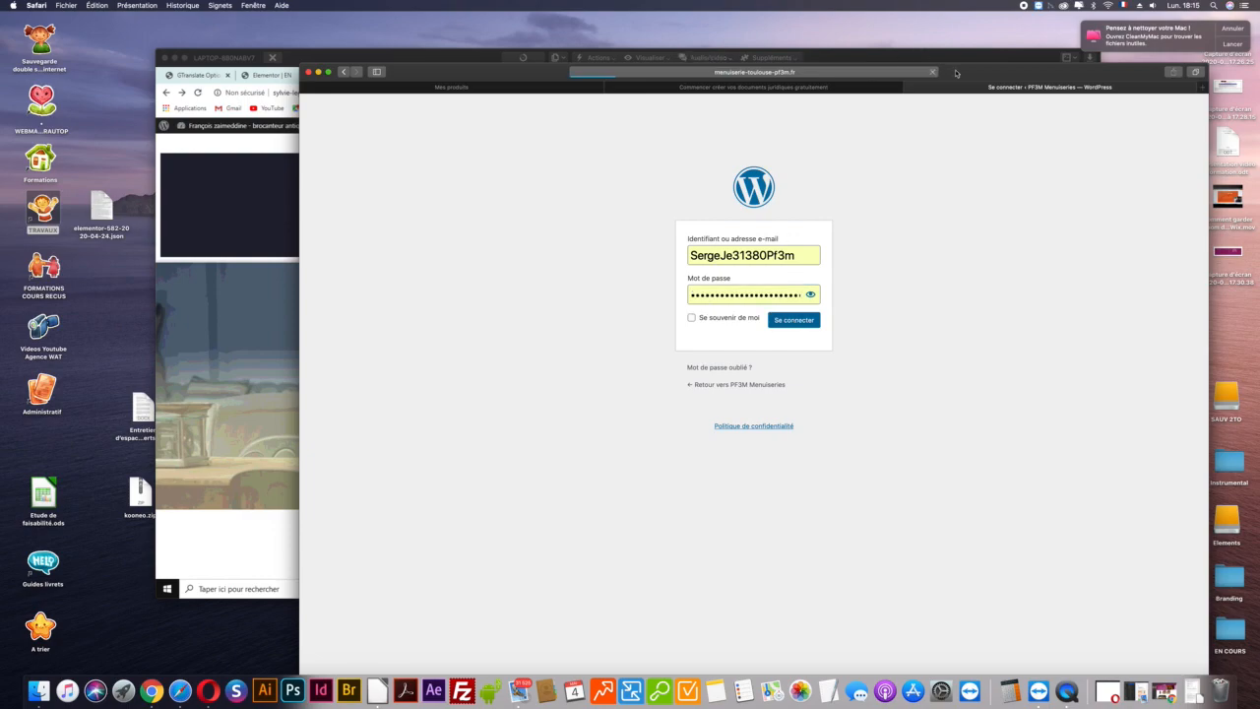
{"action": "left_click_drag", "start_coordinate": [955, 73], "coordinate": [995, 267]}
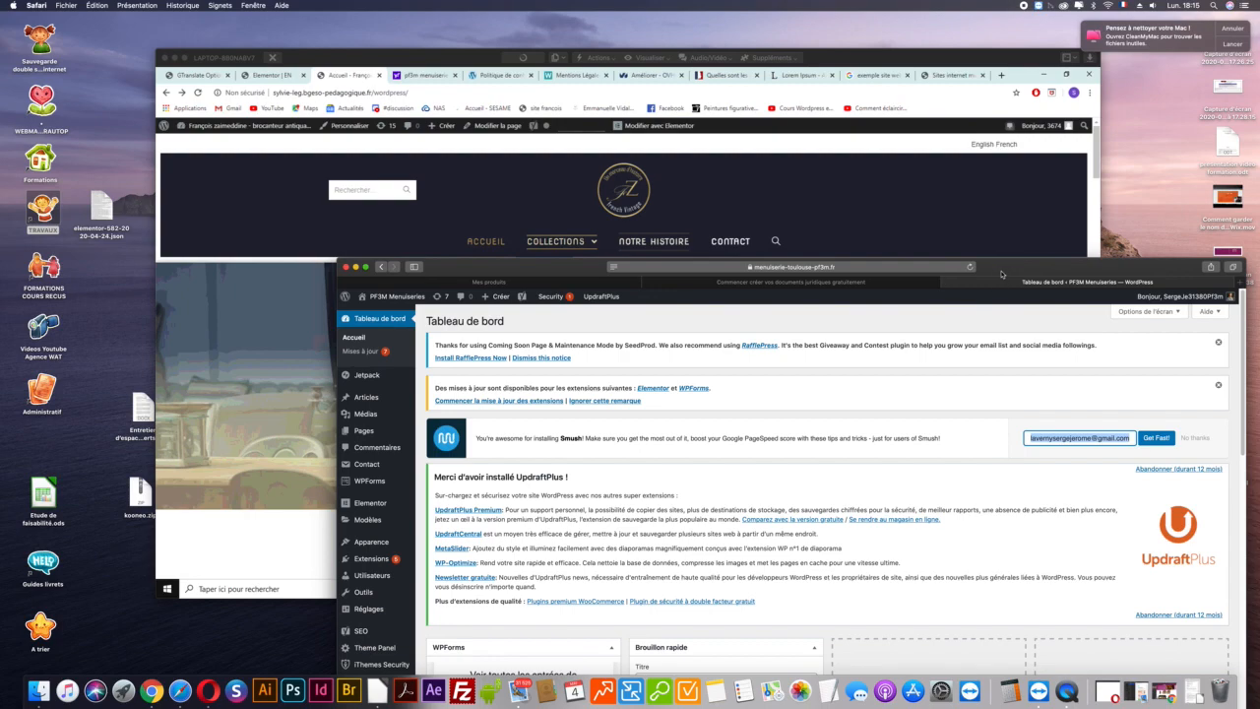
{"action": "left_click_drag", "start_coordinate": [996, 266], "coordinate": [902, 31]}
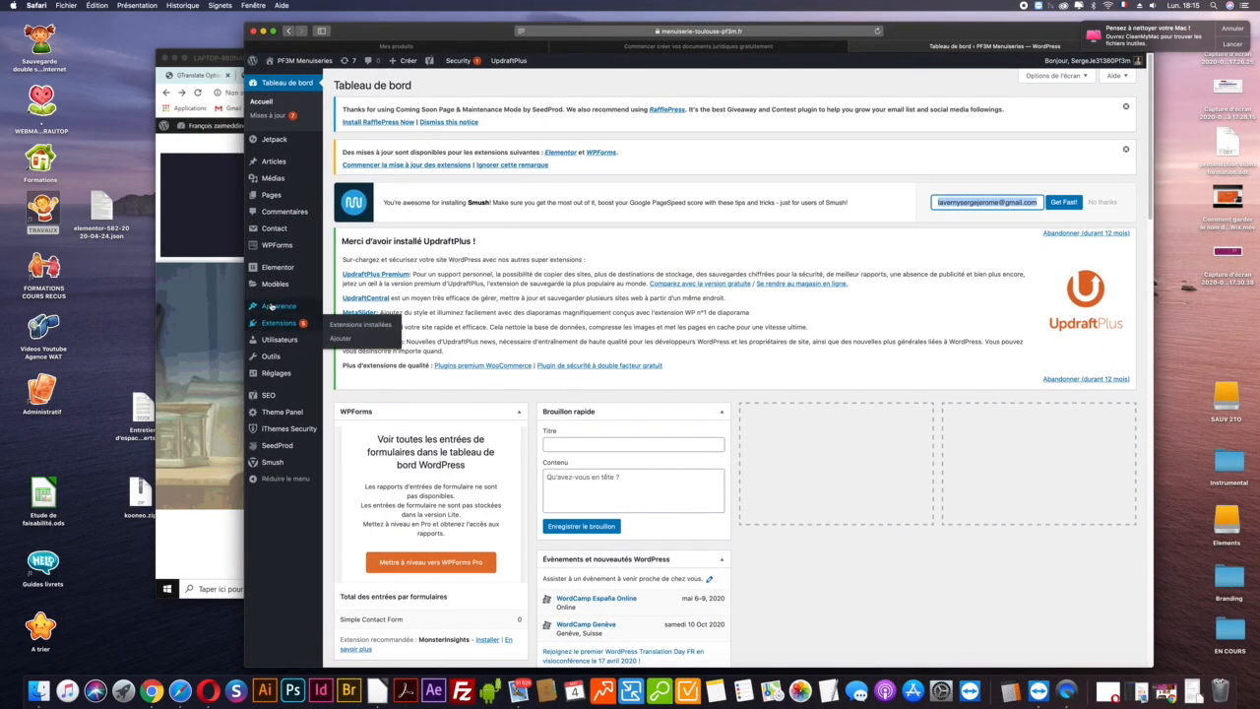
Open the PF3M Menuiseries theme customizer and look through the Barre supérieure, Menus and Colonne latérale settings.
{"action": "mouse_move", "coordinate": [285, 306]}
{"action": "left_click", "coordinate": [344, 323]}
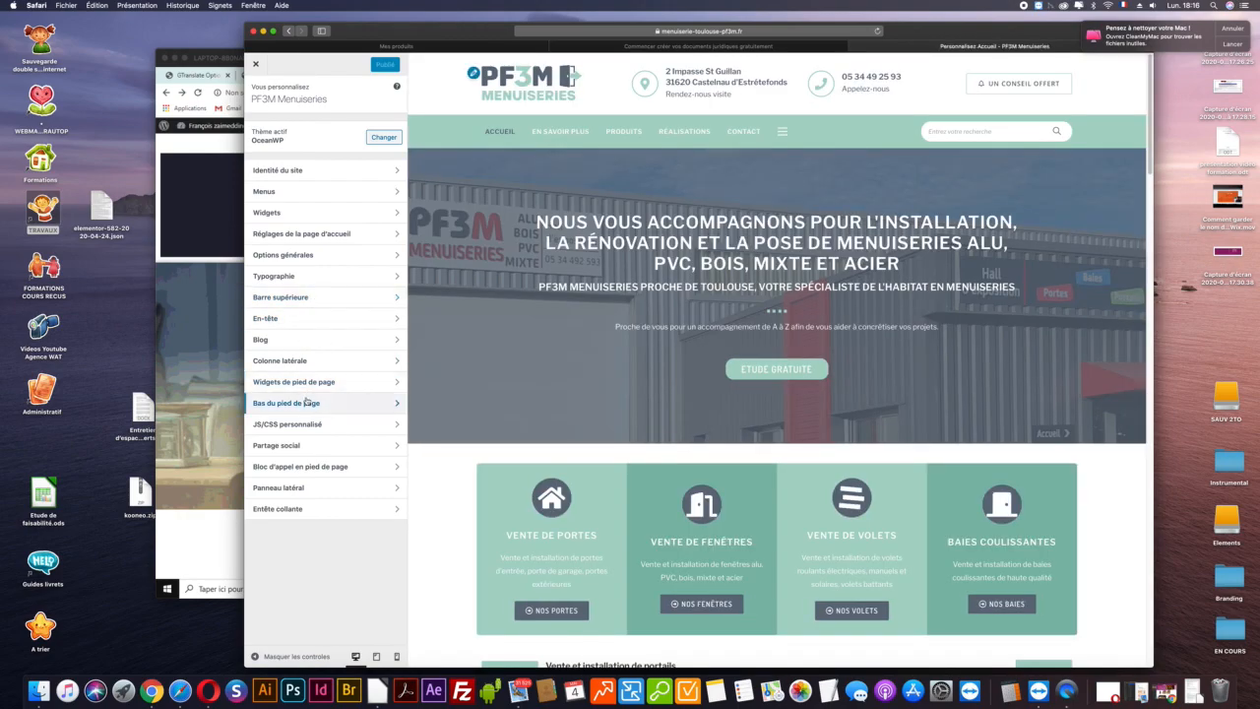
{"action": "left_click", "coordinate": [307, 299]}
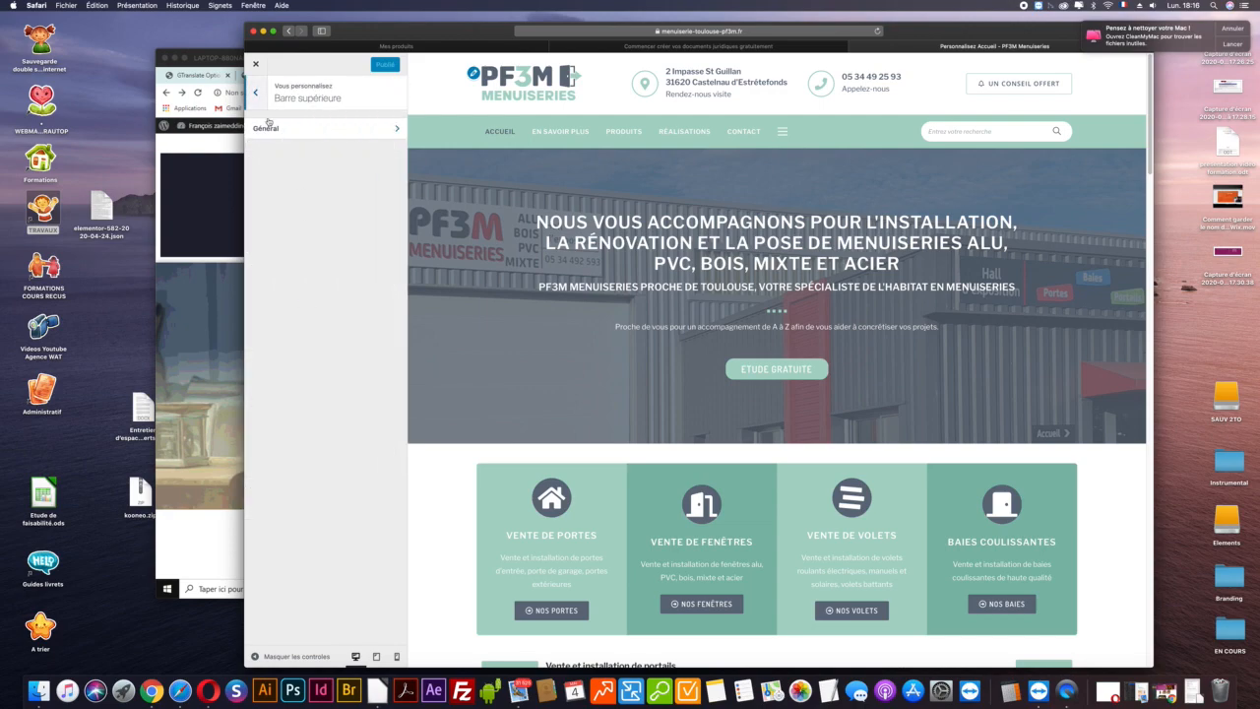
{"action": "left_click", "coordinate": [261, 95]}
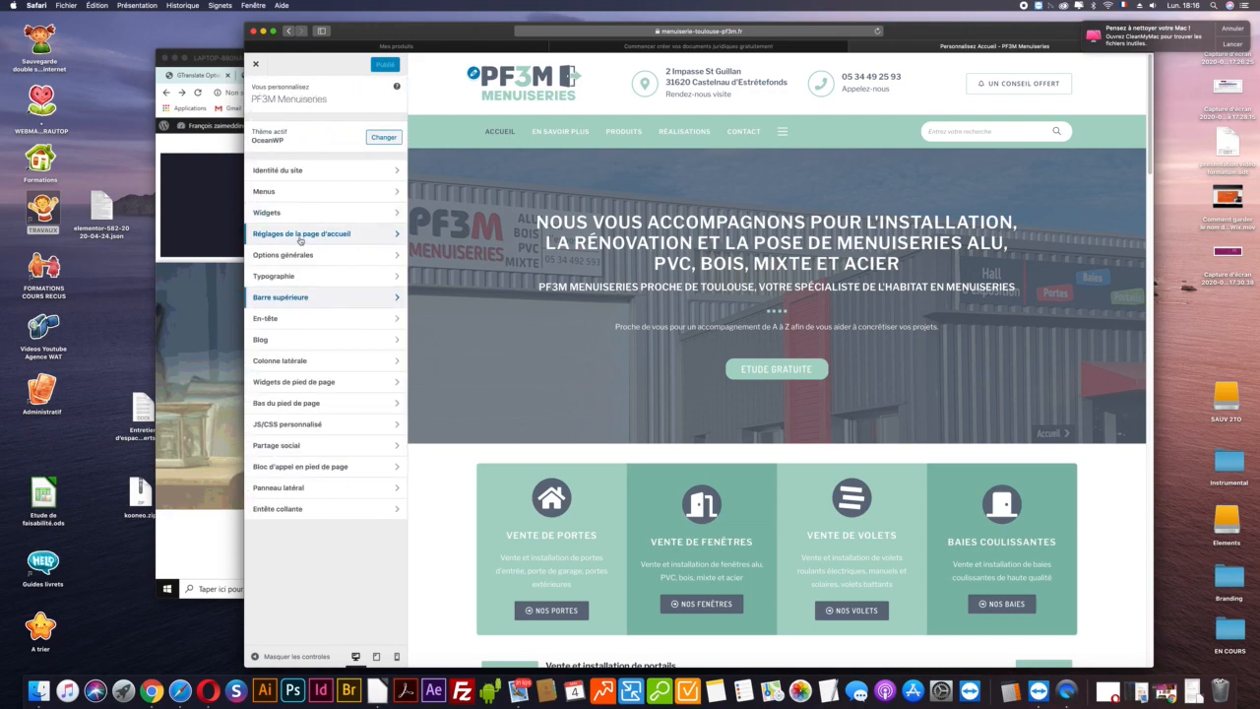
{"action": "left_click", "coordinate": [294, 191]}
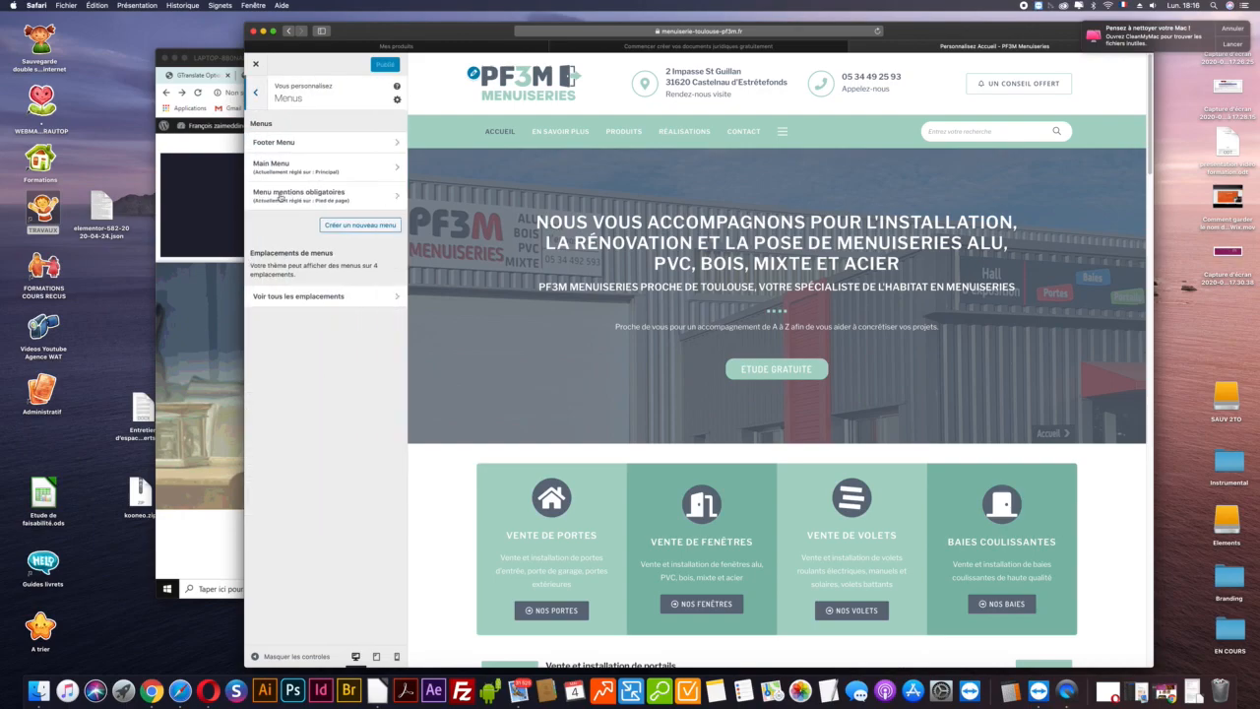
{"action": "left_click", "coordinate": [257, 95]}
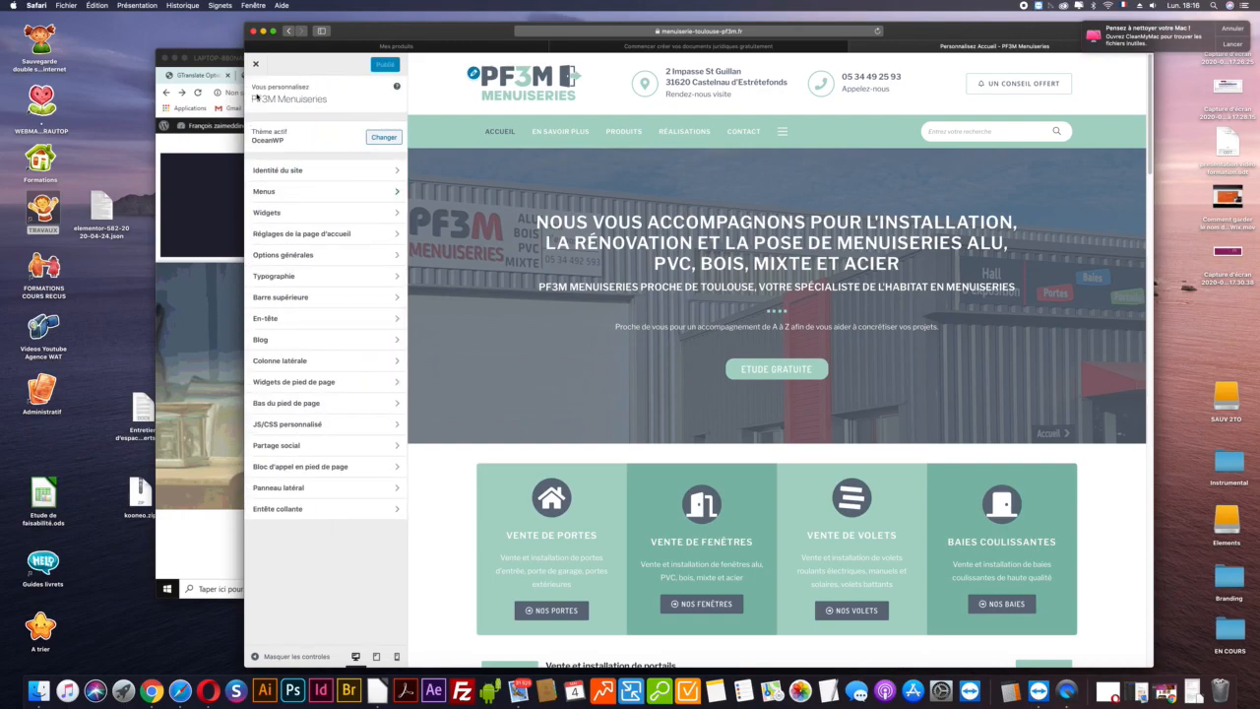
{"action": "left_click", "coordinate": [291, 363]}
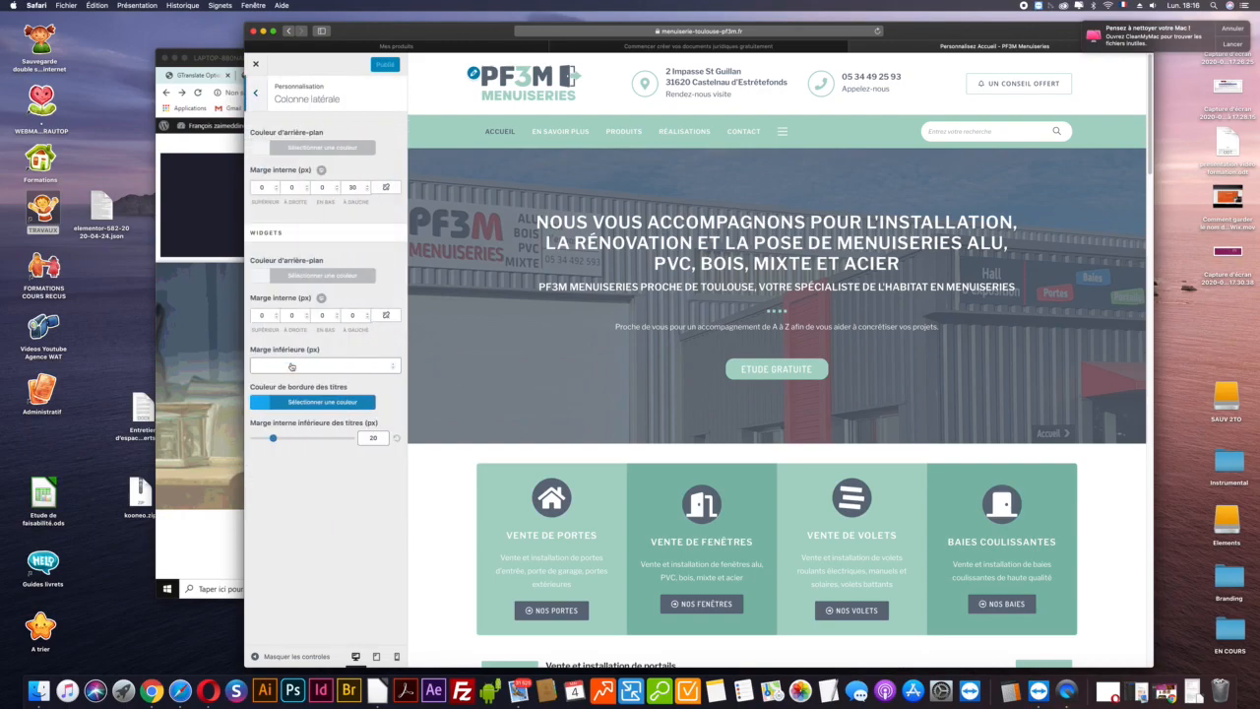